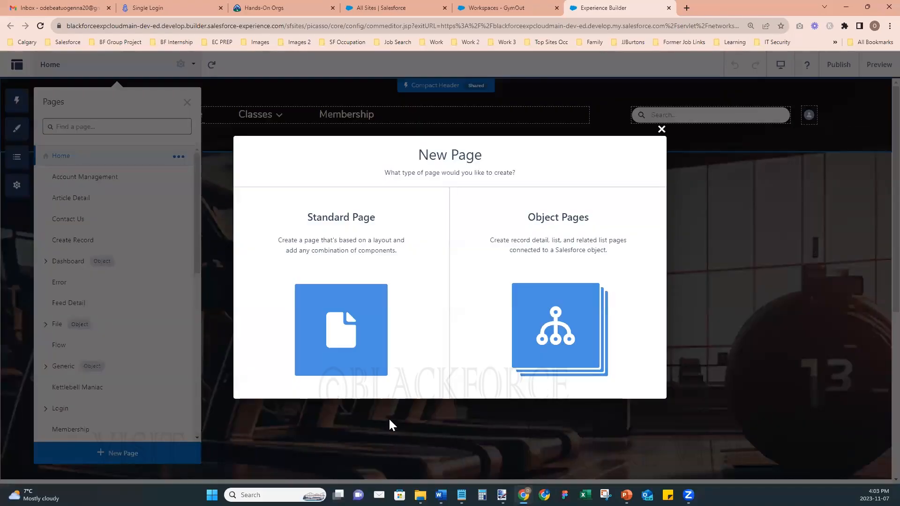
- Start a new Standard Page from the Power Ride template and reach its empty Name field
left_click(325, 303)
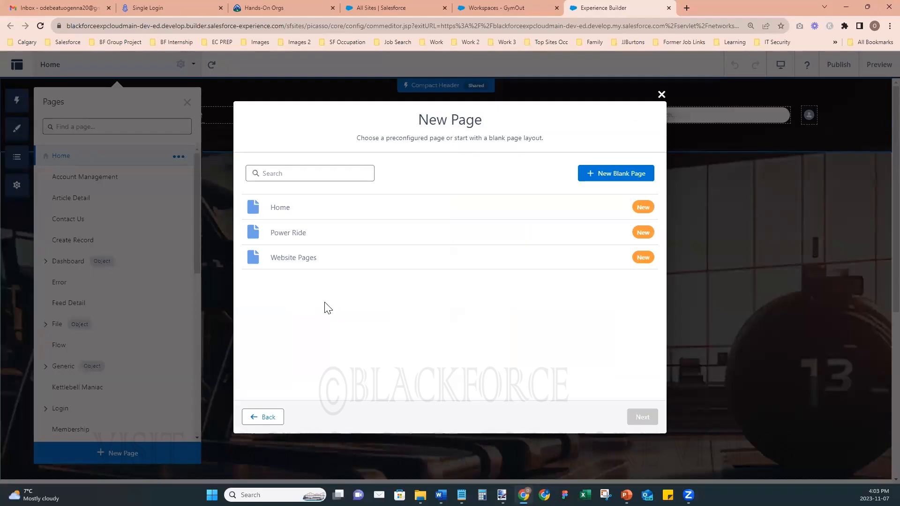
left_click(286, 237)
left_click(642, 417)
left_click(408, 230)
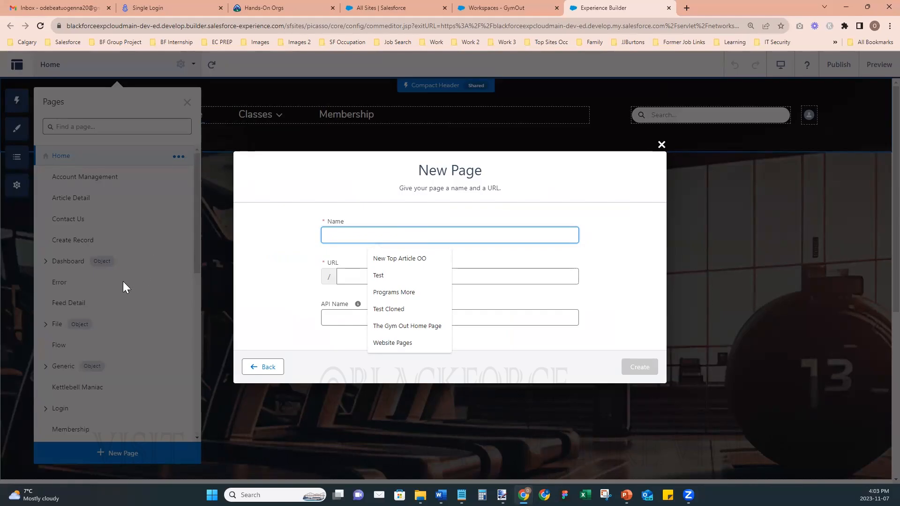
key("alt+Tab")
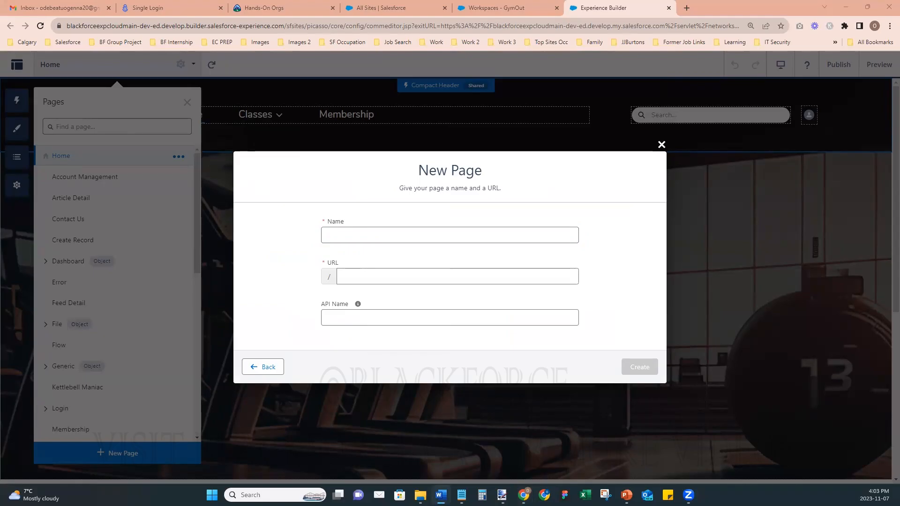
left_click_drag(321, 144, 462, 148)
left_click(511, 131)
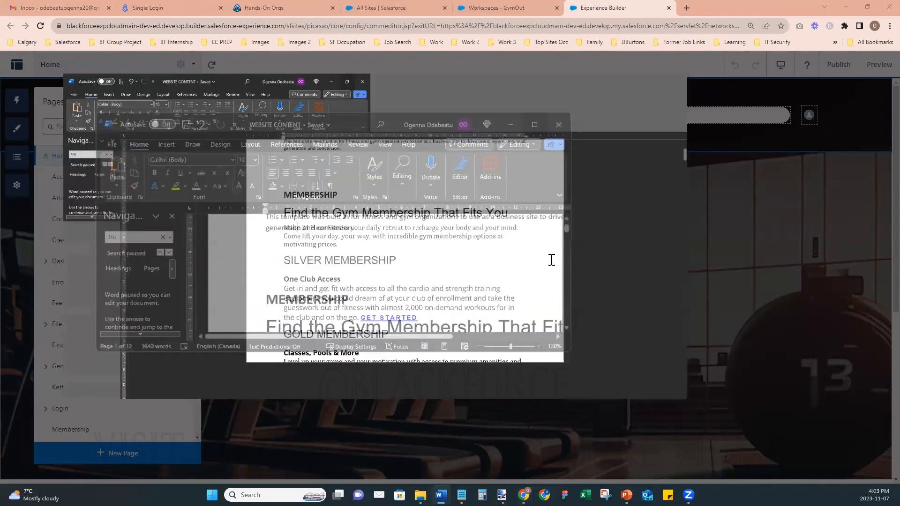
scroll(619, 263, "down", 6)
left_click_drag(877, 136, 876, 279)
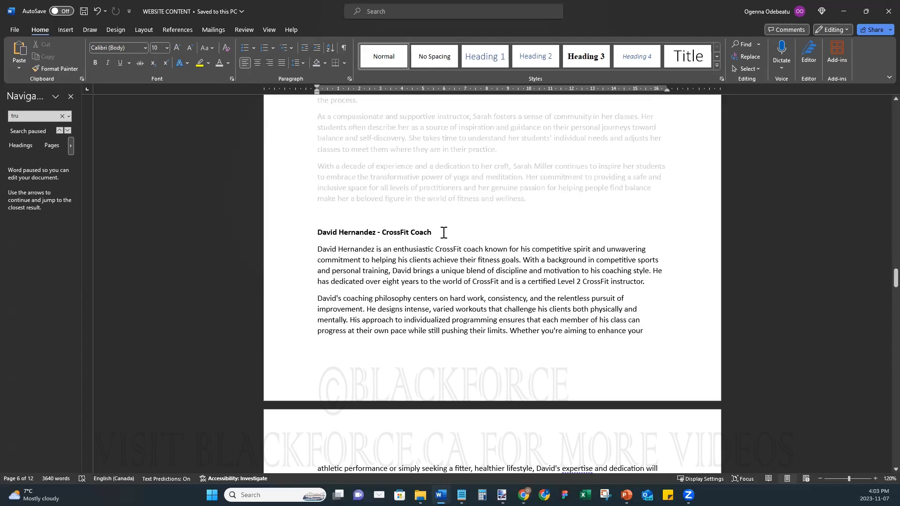
mouse_move(877, 276)
left_mouse_down()
mouse_move(878, 383)
mouse_move(877, 147)
mouse_move(878, 270)
left_mouse_up()
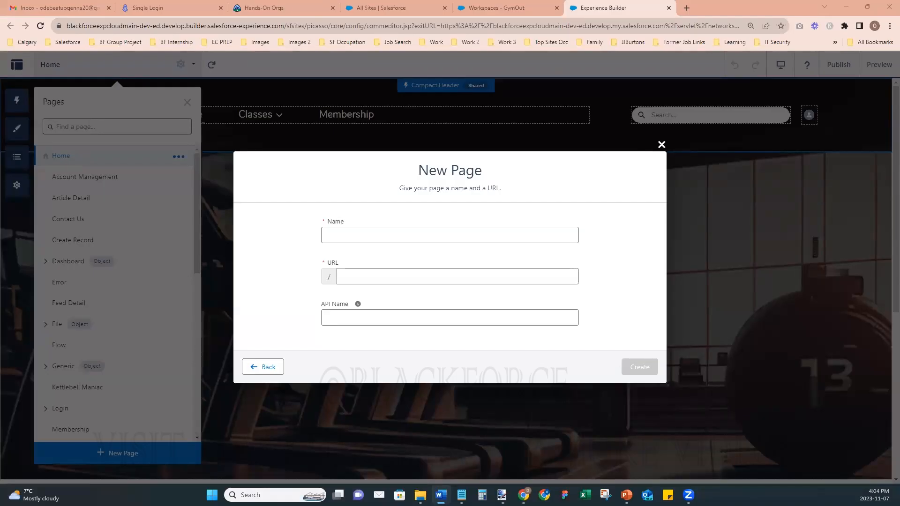
- Create the page named with the pasted instructor's name, letting the URL auto-fill
left_click(374, 236)
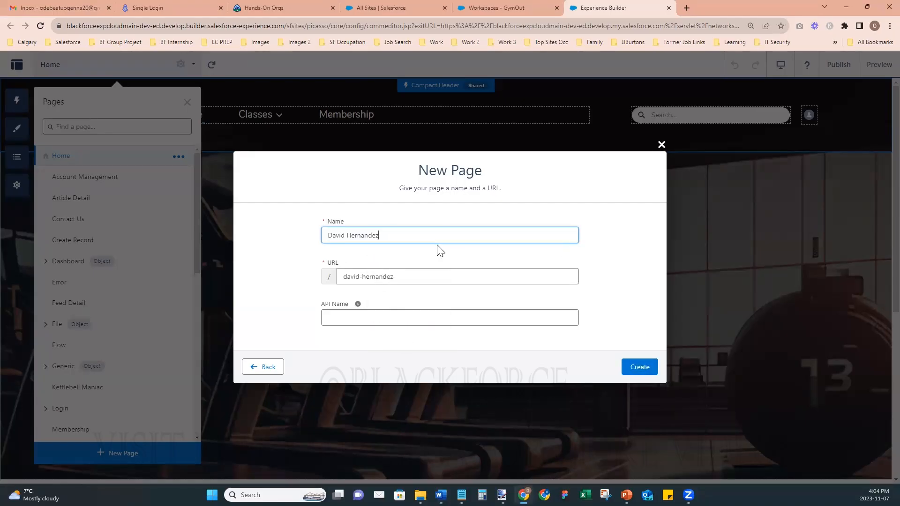
left_click(627, 367)
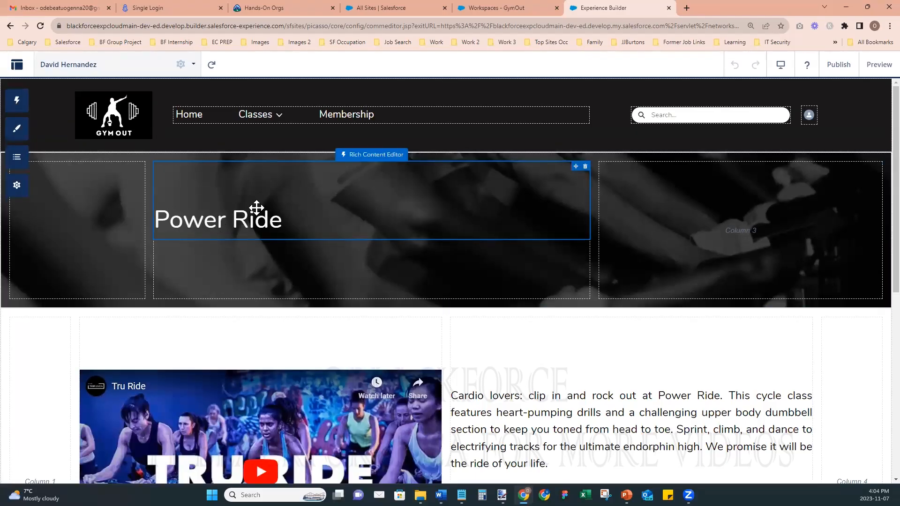
- Replace the Power Ride banner heading with the instructor's full name and start a new line
left_click(261, 224)
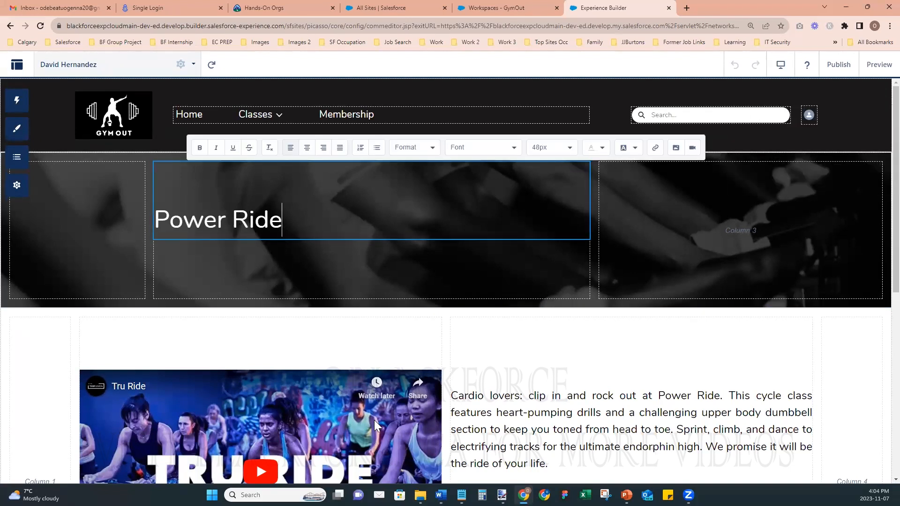
key("ctrl+a")
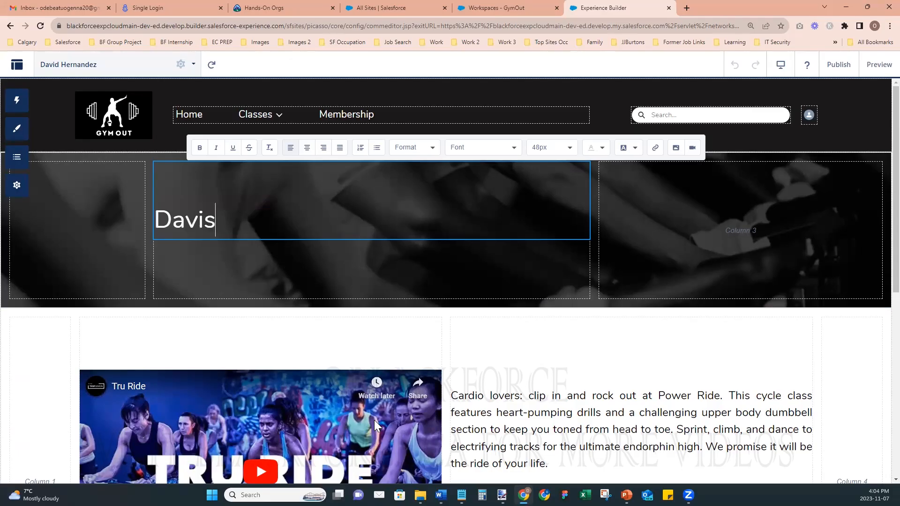
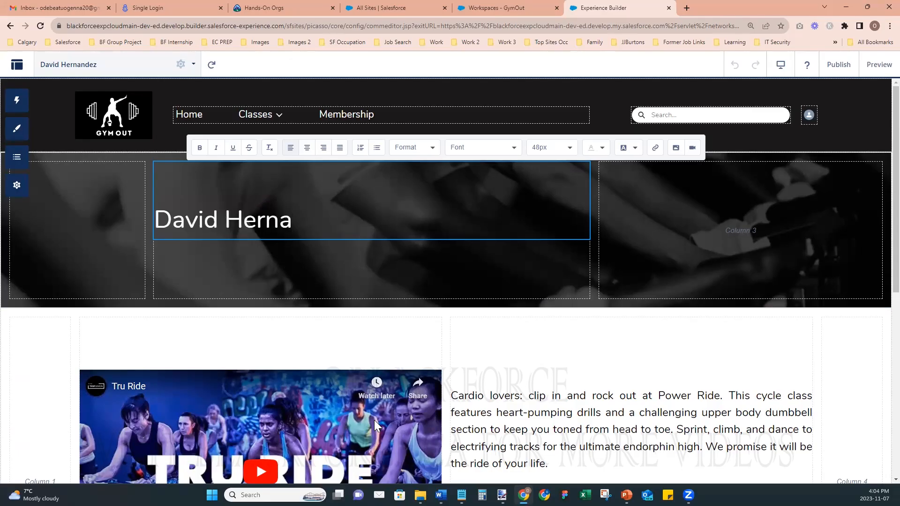
key("Return")
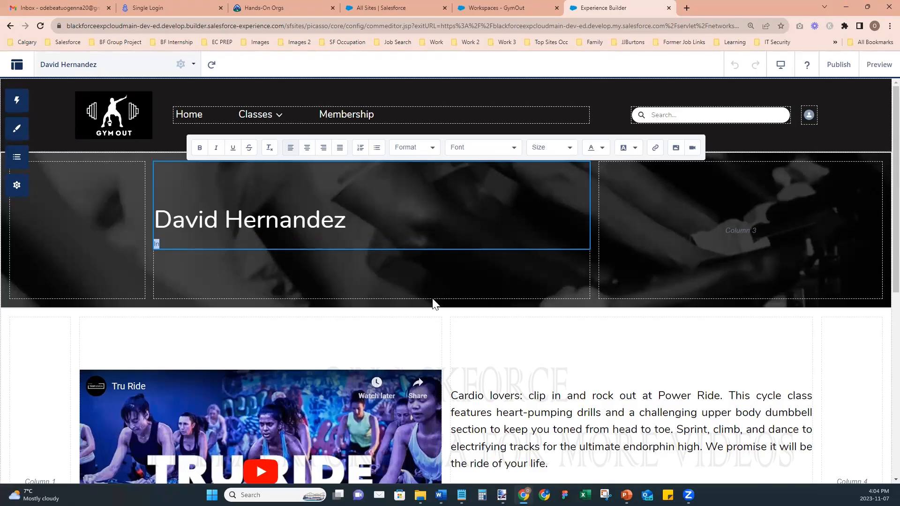
- Add a light-coloured 'GYM OUT Instructor' subtitle line beneath the heading, sized 18px
left_click(600, 154)
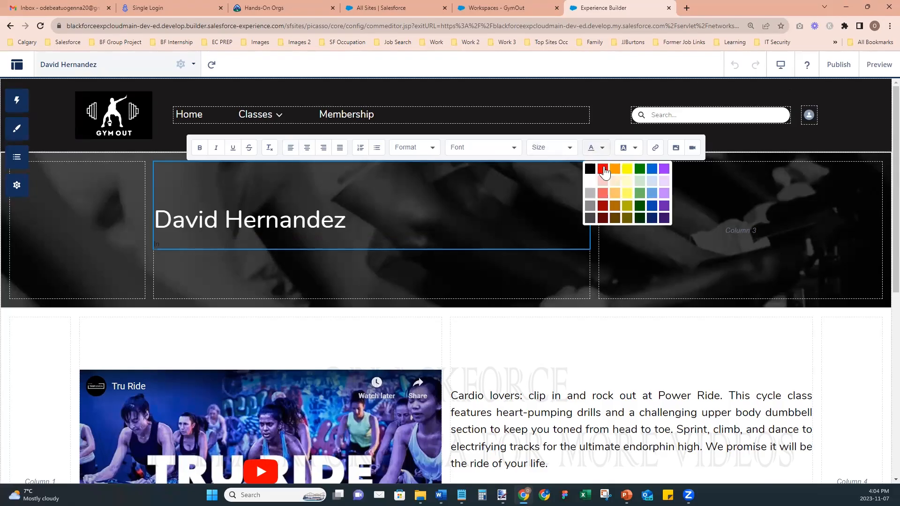
left_click(592, 188)
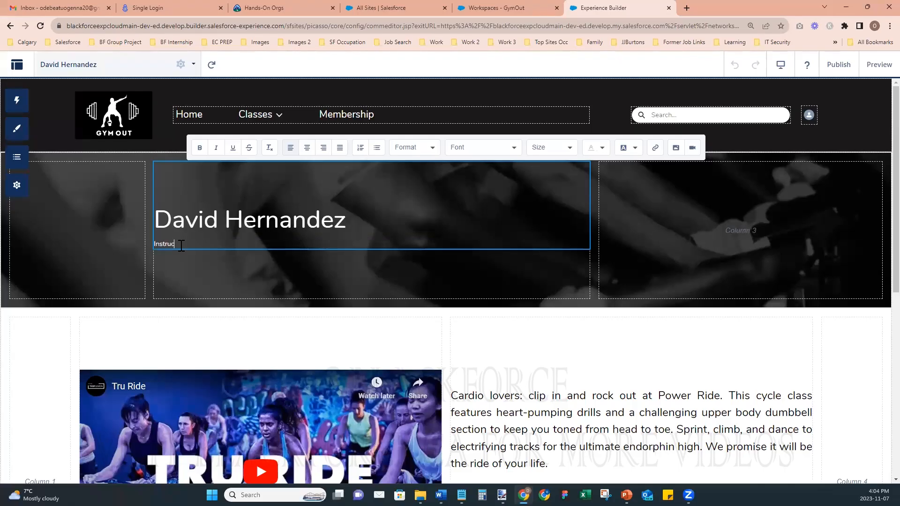
double_click(181, 245)
key("Left")
type("GYM OUT")
key("shift+End")
left_click(537, 147)
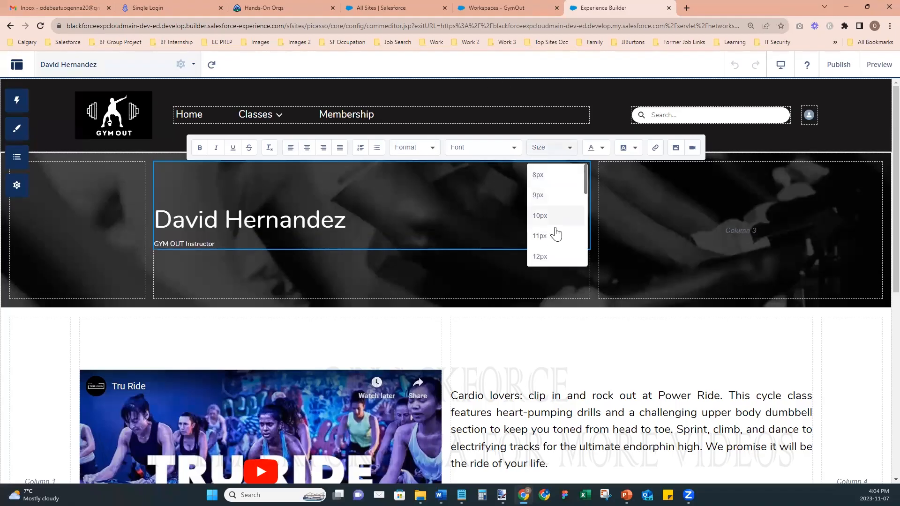
scroll(562, 213, "down", 3)
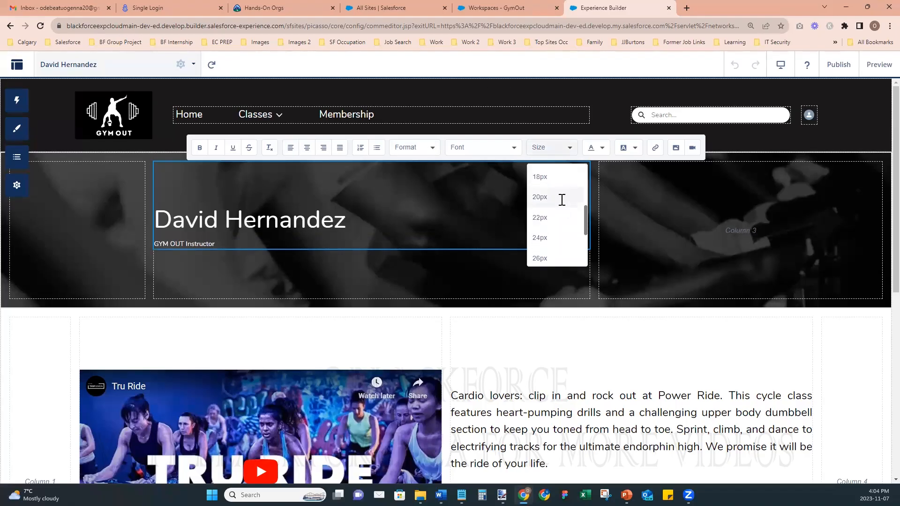
left_click(562, 200)
left_click(569, 149)
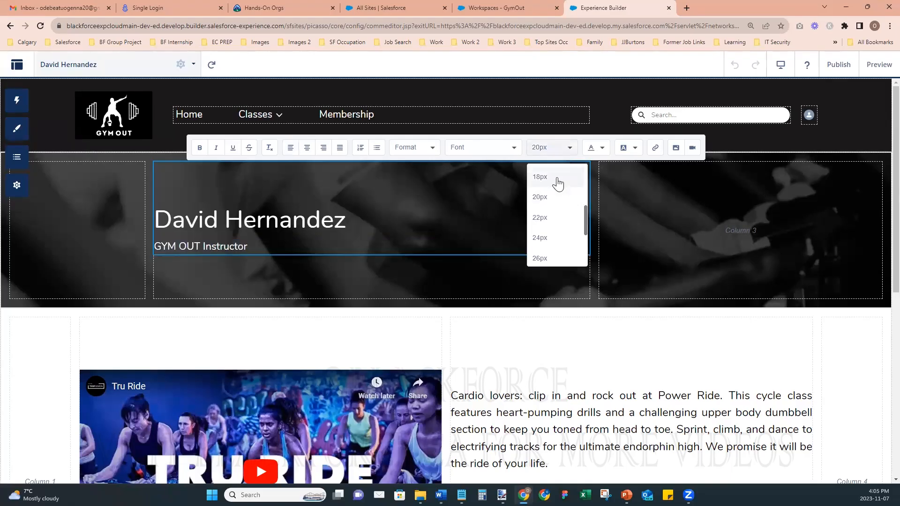
left_click(558, 181)
left_click(542, 265)
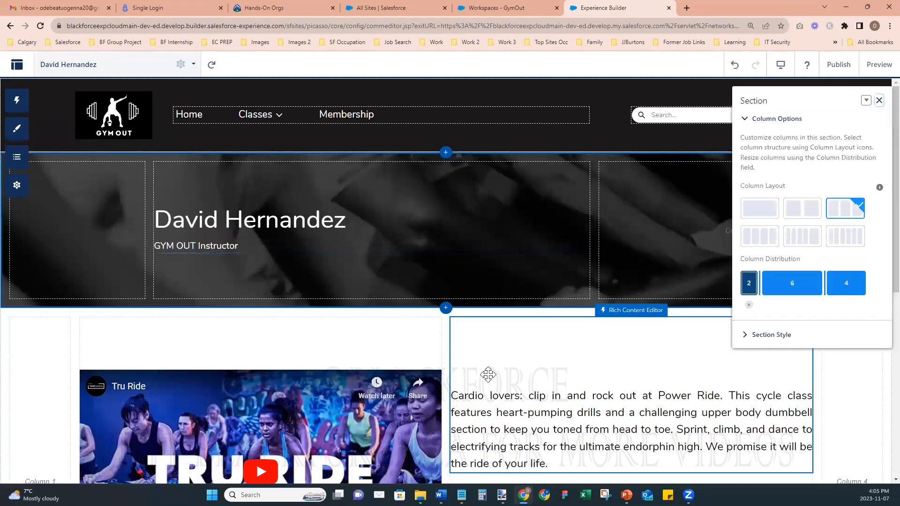
- Delete the Tru Ride video component from the page
left_click(503, 358)
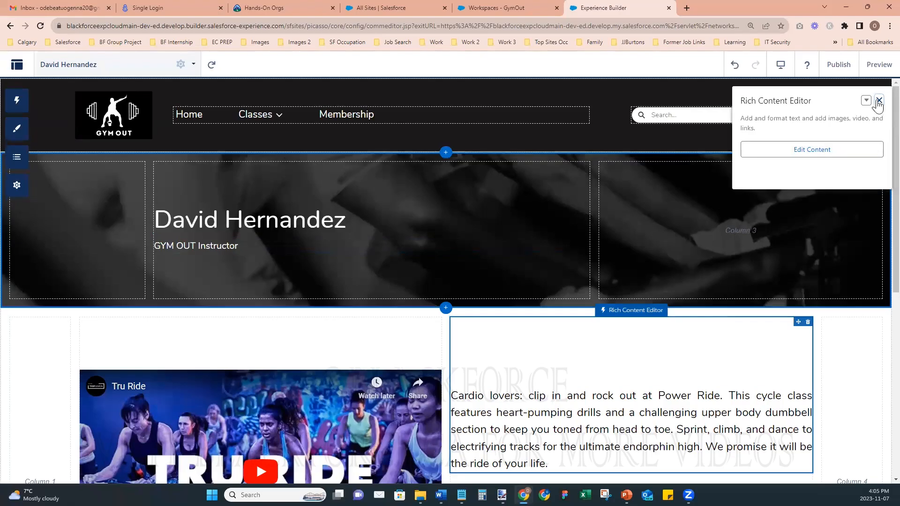
left_click(879, 101)
scroll(877, 262, "down", 1)
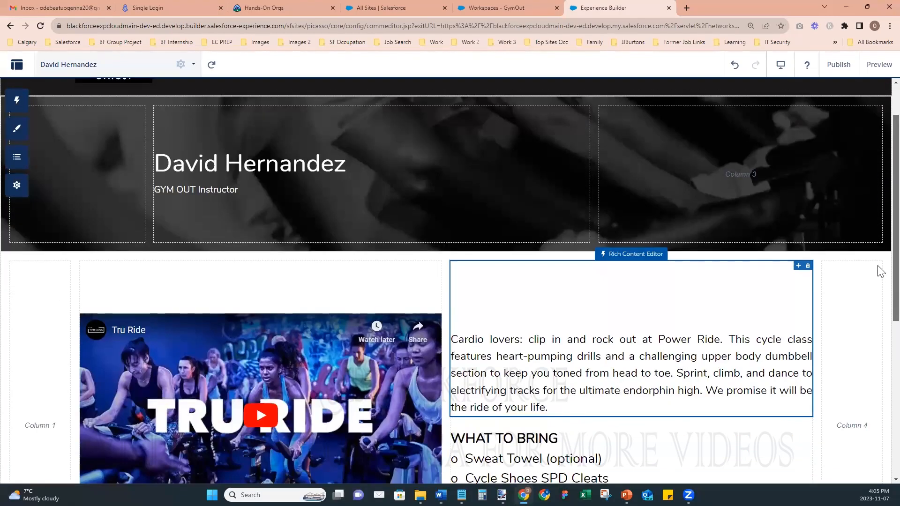
scroll(879, 324, "down", 5)
scroll(880, 328, "up", 4)
scroll(879, 295, "down", 1)
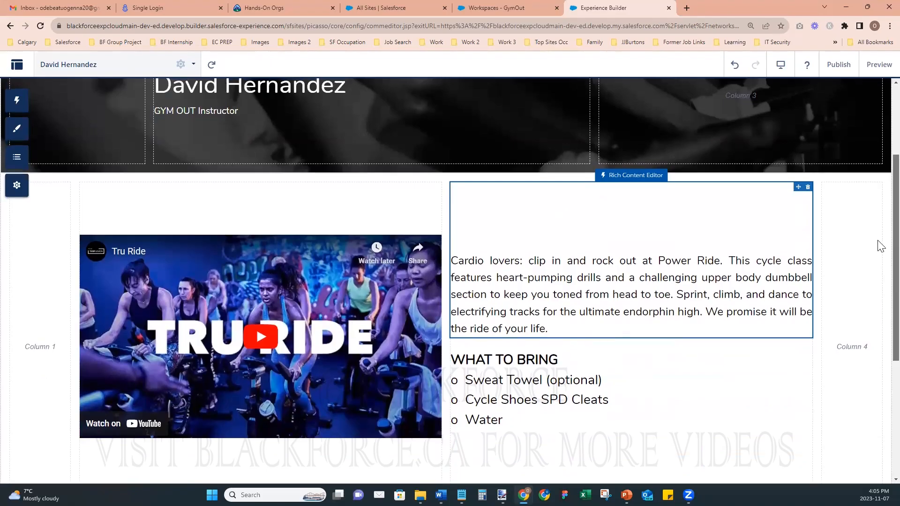
scroll(878, 245, "up", 3)
scroll(878, 301, "down", 4)
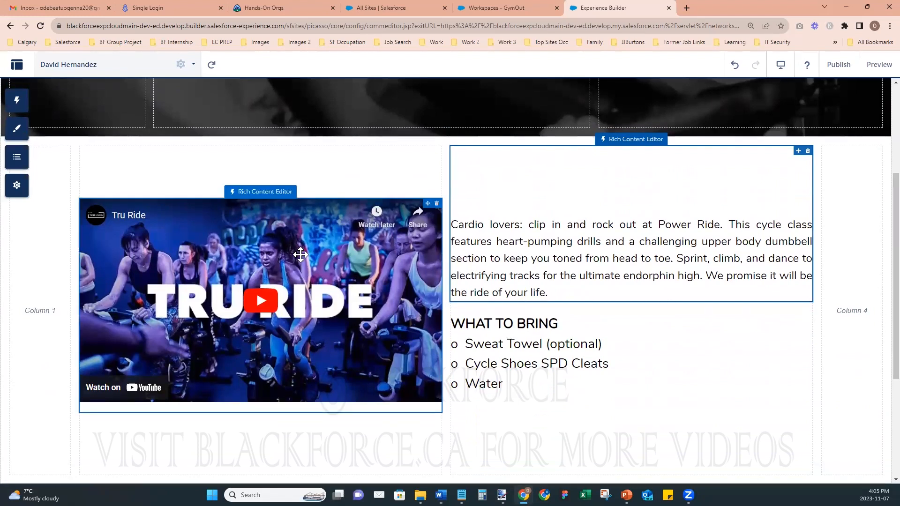
scroll(357, 253, "down", 1)
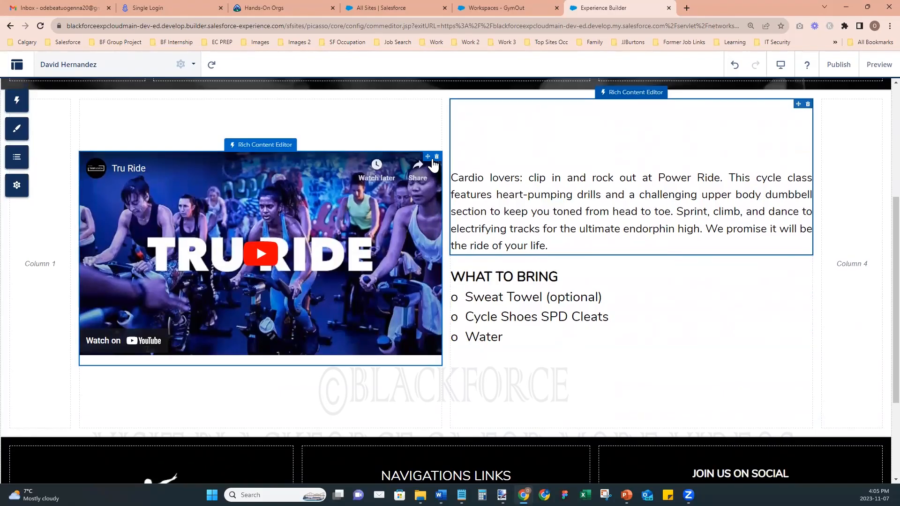
left_click(436, 157)
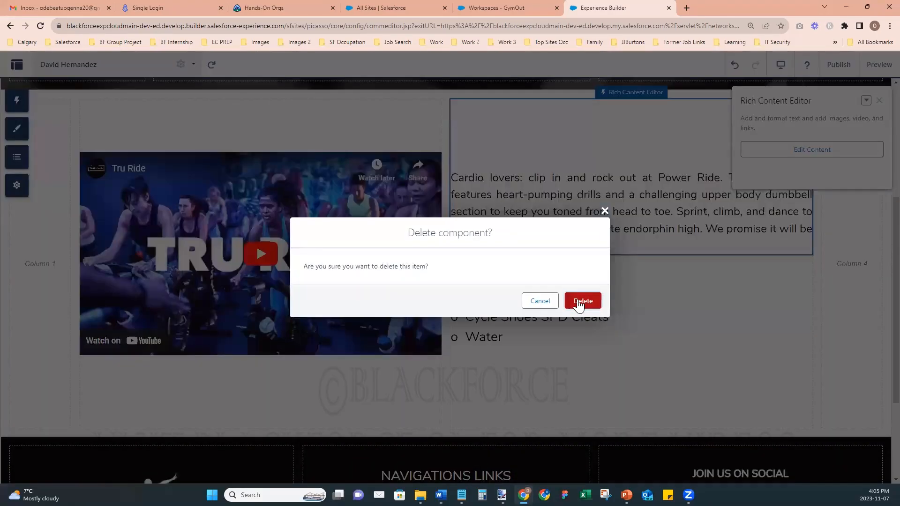
left_click(580, 302)
- Delete the WHAT TO BRING list component
left_click(879, 100)
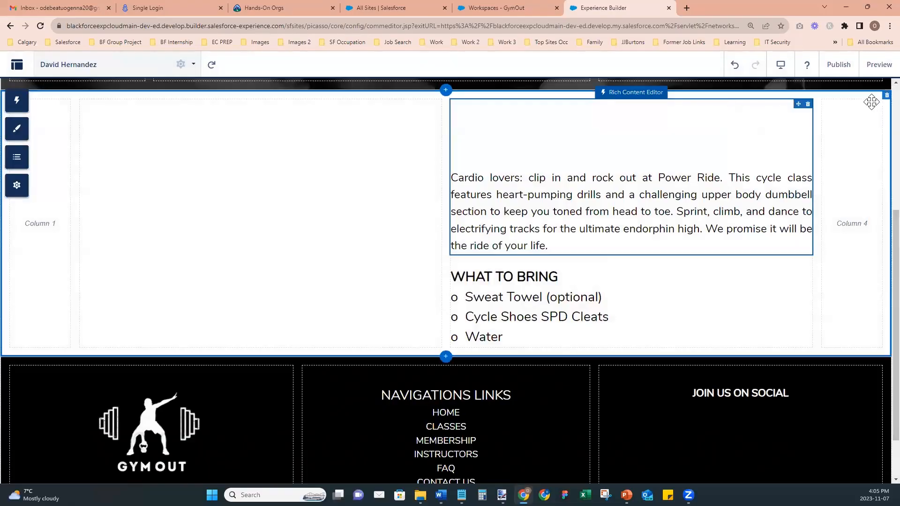
left_click(802, 277)
key("Delete")
left_click(582, 302)
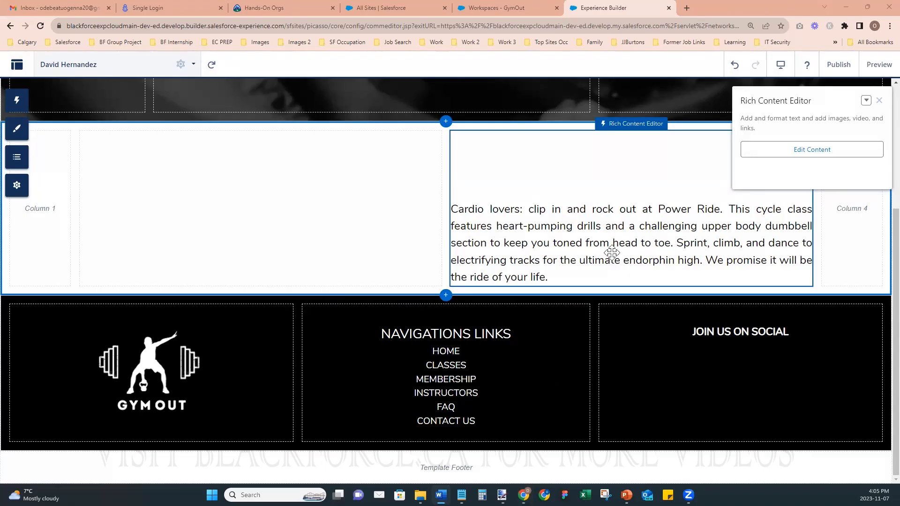
- Replace the Cardio lovers paragraph with the pasted instructor bio
left_click(811, 149)
key("ctrl+a")
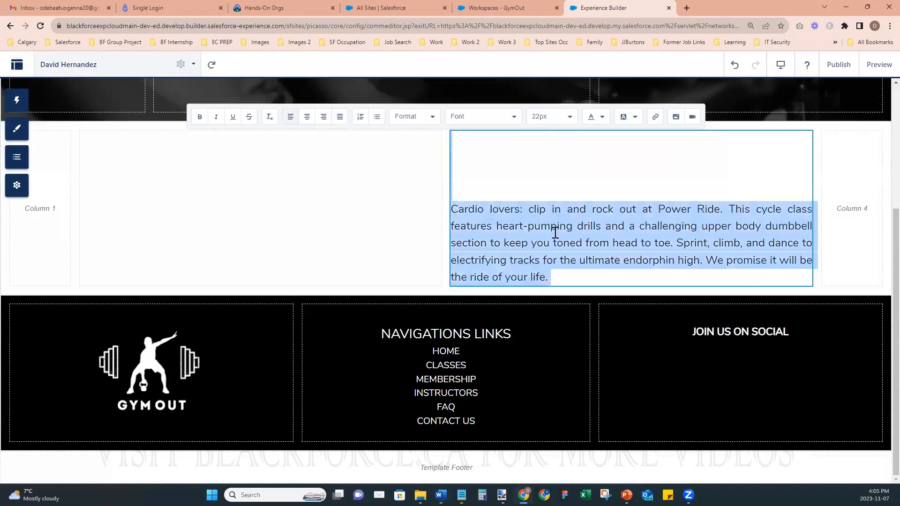
key("ctrl+v")
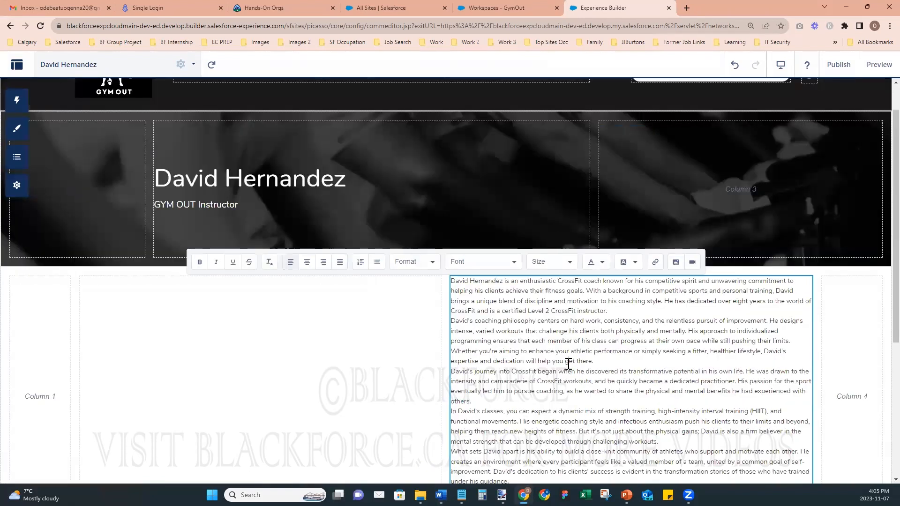
scroll(568, 368, "down", 5)
scroll(568, 370, "up", 2)
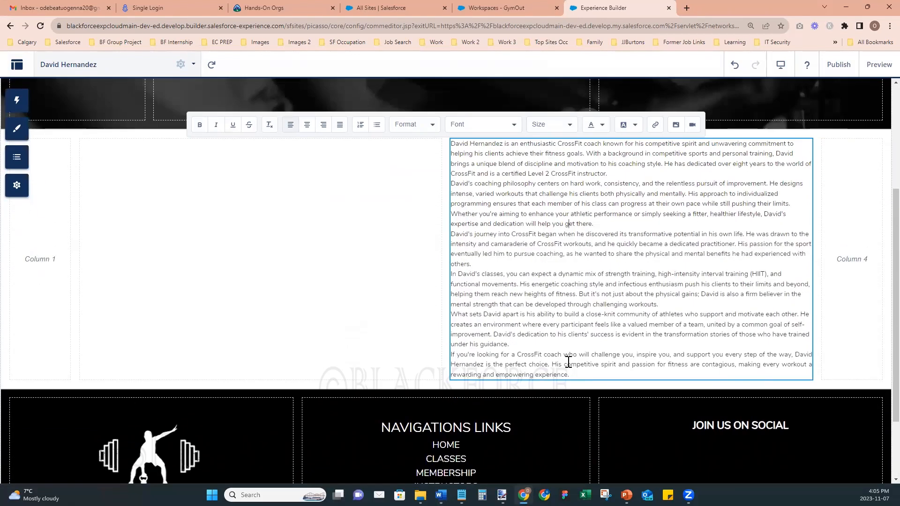
- Set the entire bio text to 18px
key("ctrl+a")
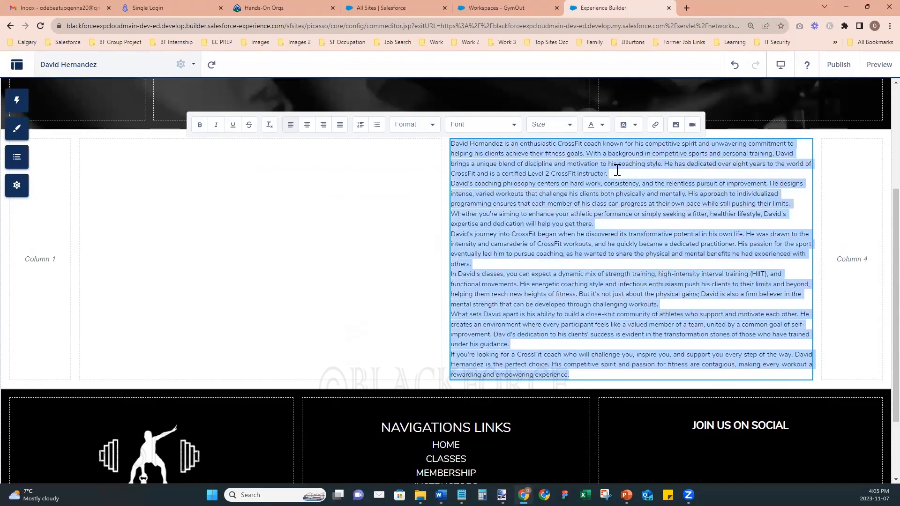
left_click(569, 125)
scroll(557, 213, "down", 2)
left_click(554, 201)
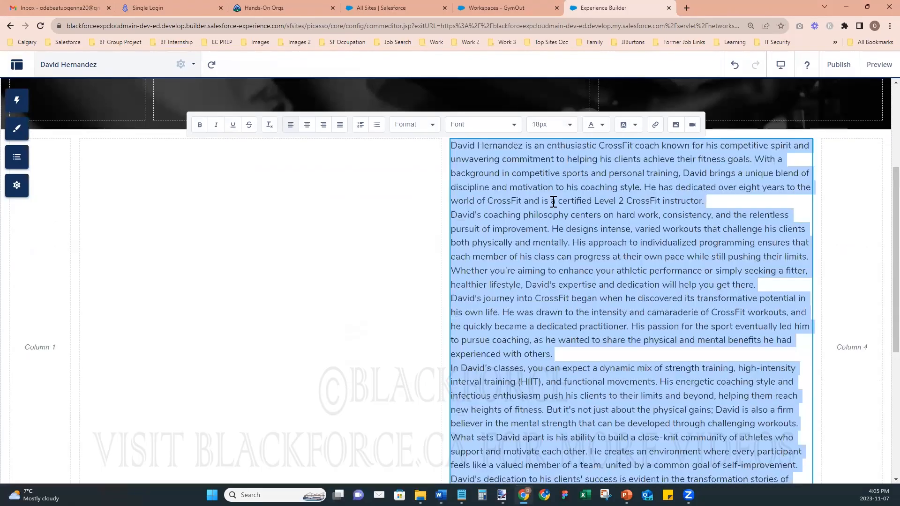
left_click(597, 286)
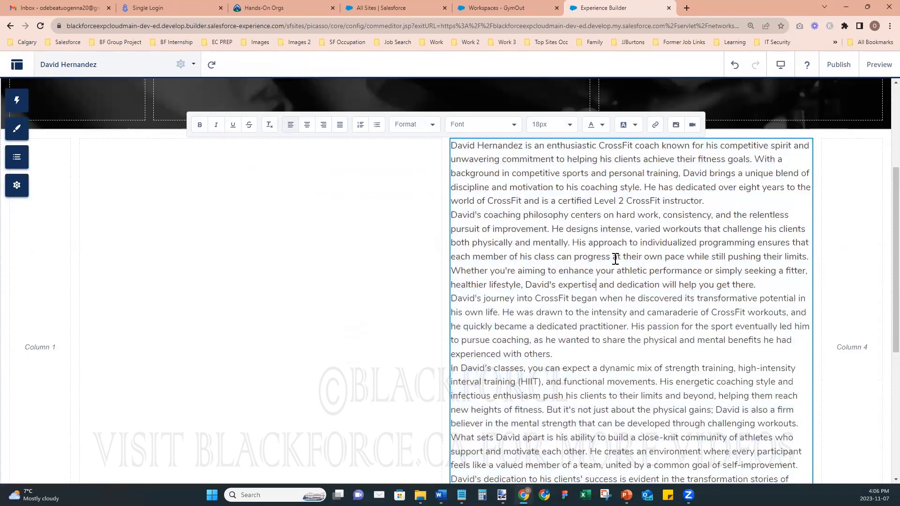
- Add blank lines between the bio's paragraphs and split off its closing paragraph
left_click(712, 203)
key("Return")
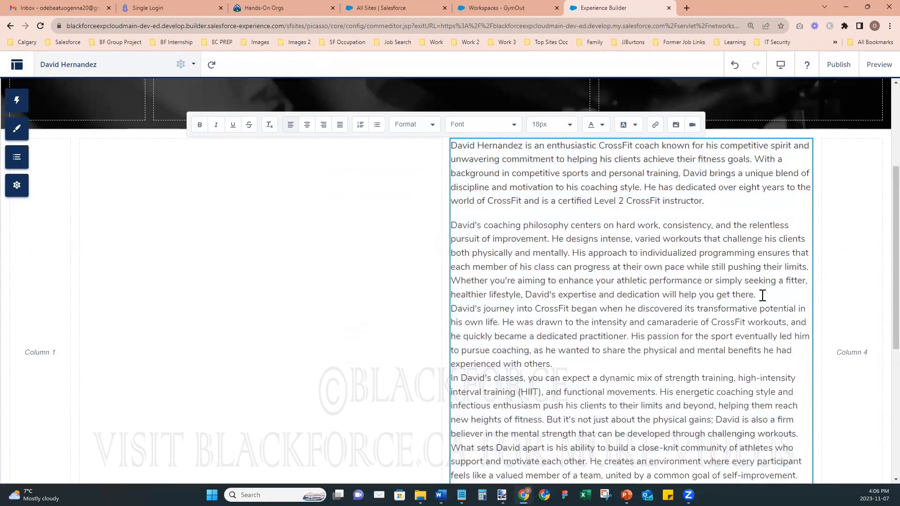
left_click(759, 295)
key("Return")
left_click(586, 371)
key("Return")
scroll(613, 358, "down", 5)
left_click(667, 290)
key("Return")
scroll(609, 314, "down", 2)
scroll(595, 304, "up", 3)
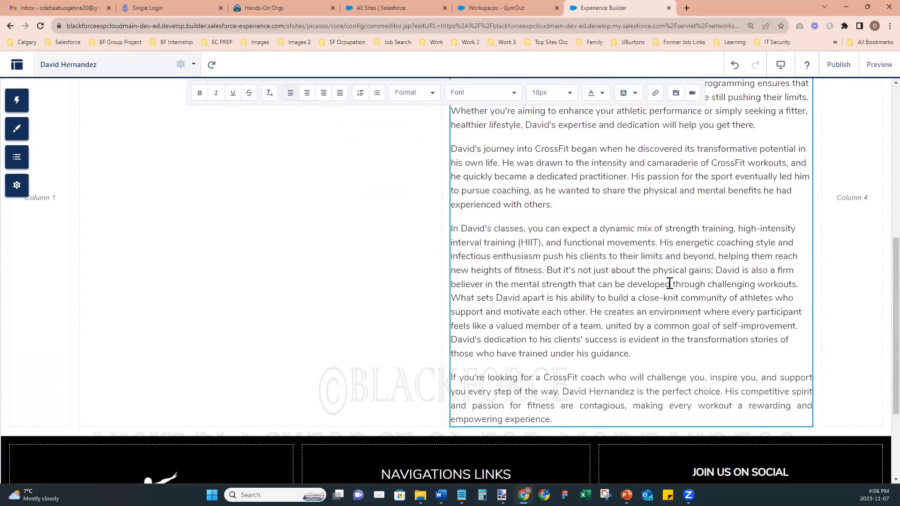
left_click(452, 296)
key("Return")
scroll(617, 322, "up", 6)
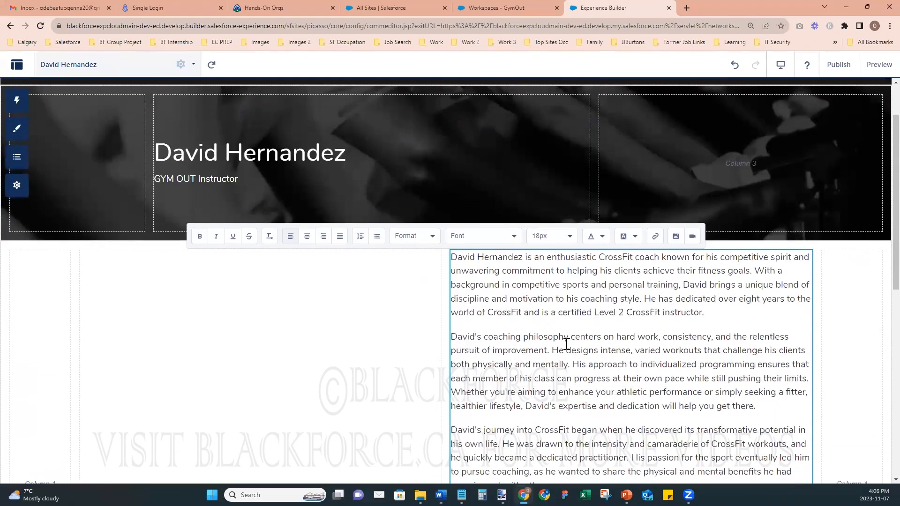
scroll(567, 345, "down", 2)
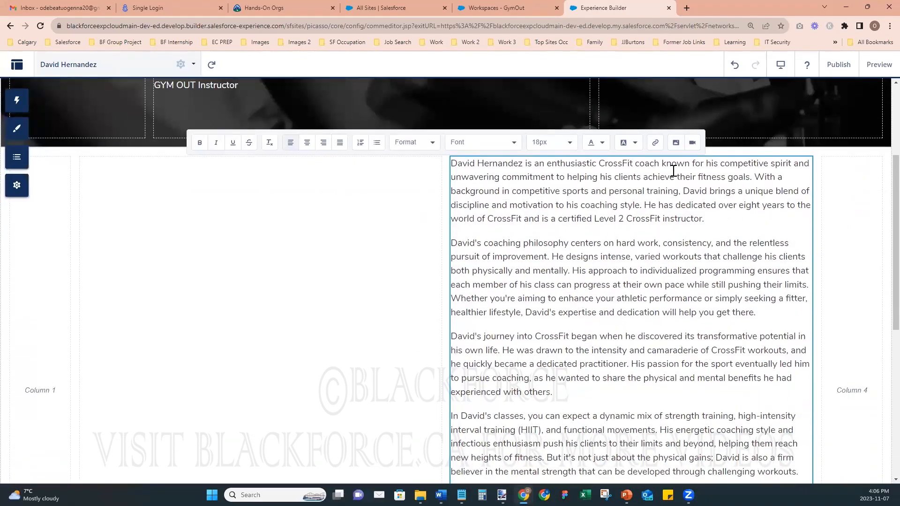
left_click(322, 317)
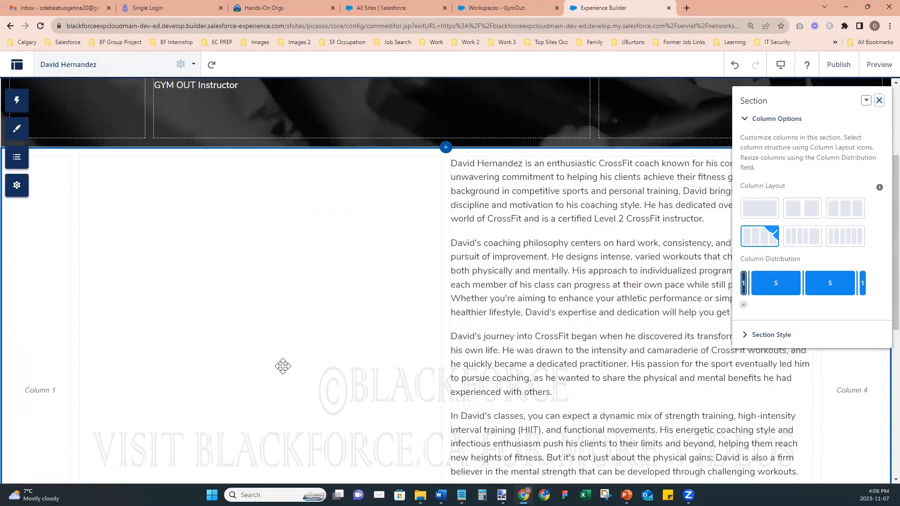
- Upload Fitness Instructor - Four from Desktop > Experience Cloud Class > New folder into the left-column text block
scroll(298, 374, "down", 5)
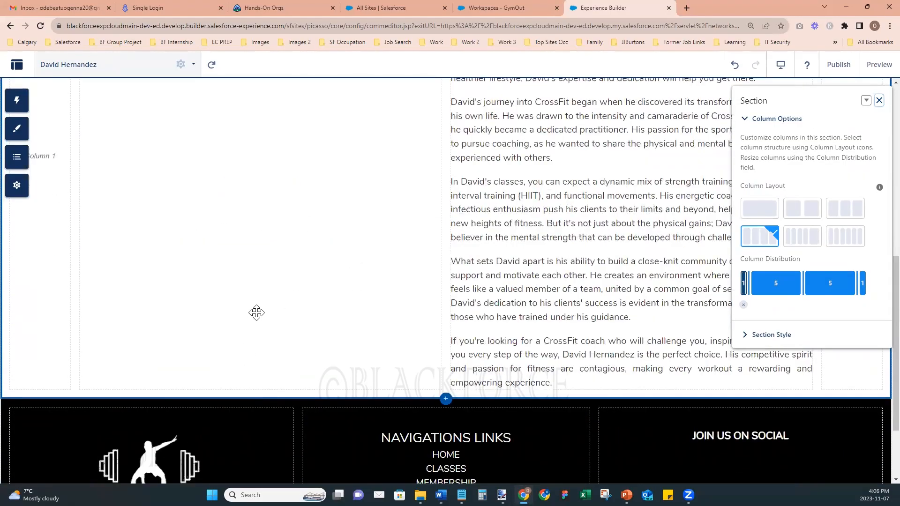
scroll(256, 313, "up", 6)
left_click(261, 270)
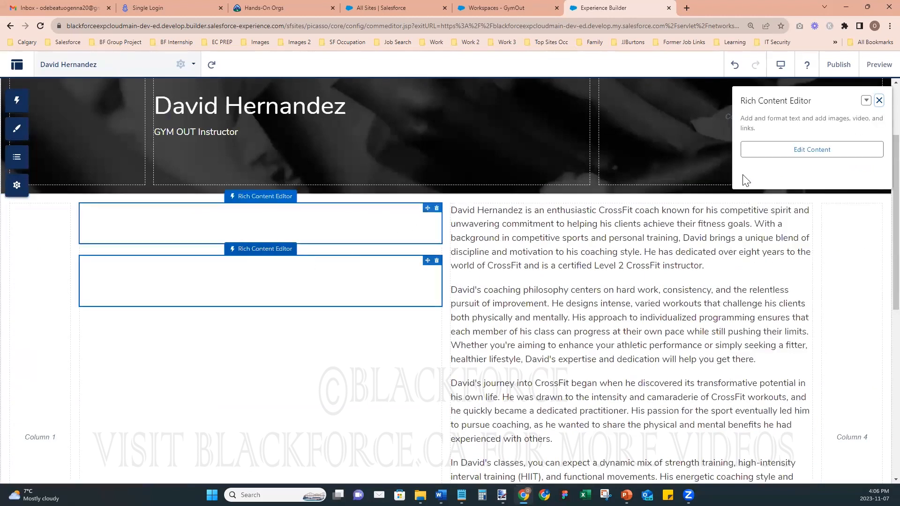
left_click(748, 150)
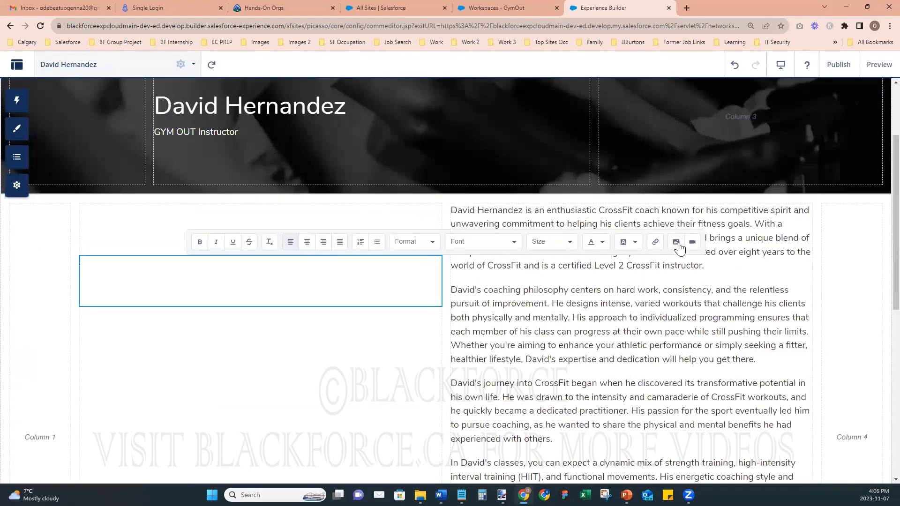
left_click(675, 242)
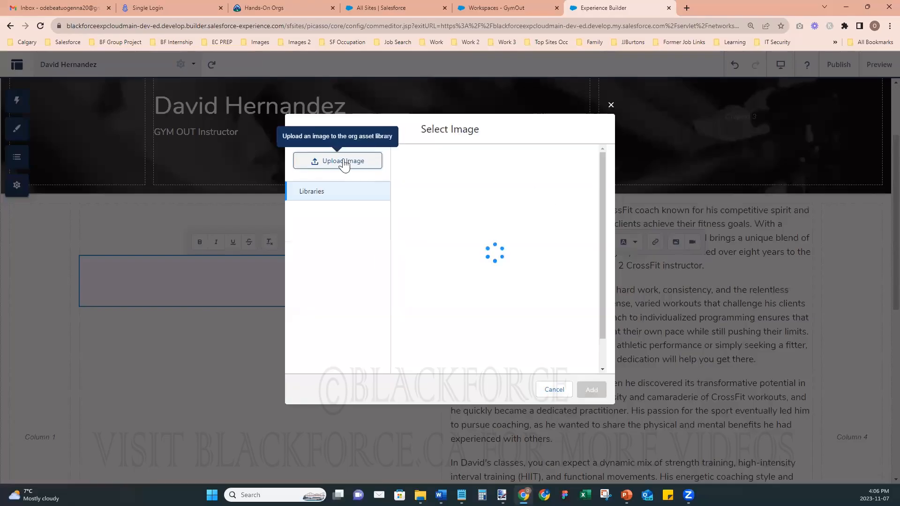
left_click(381, 165)
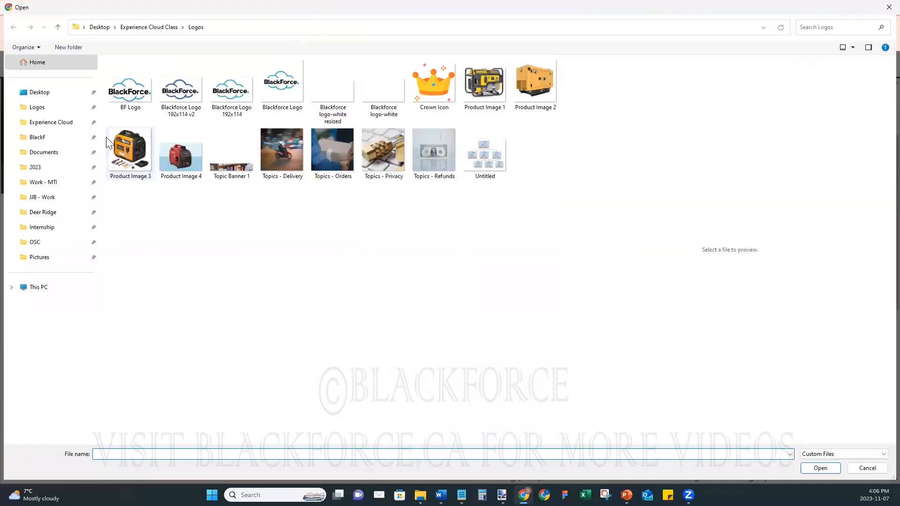
left_click(40, 93)
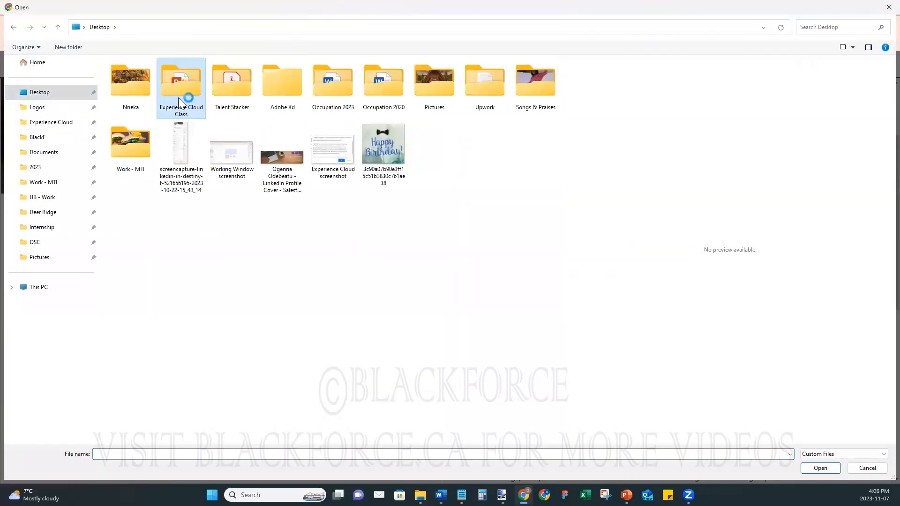
double_click(178, 98)
double_click(146, 89)
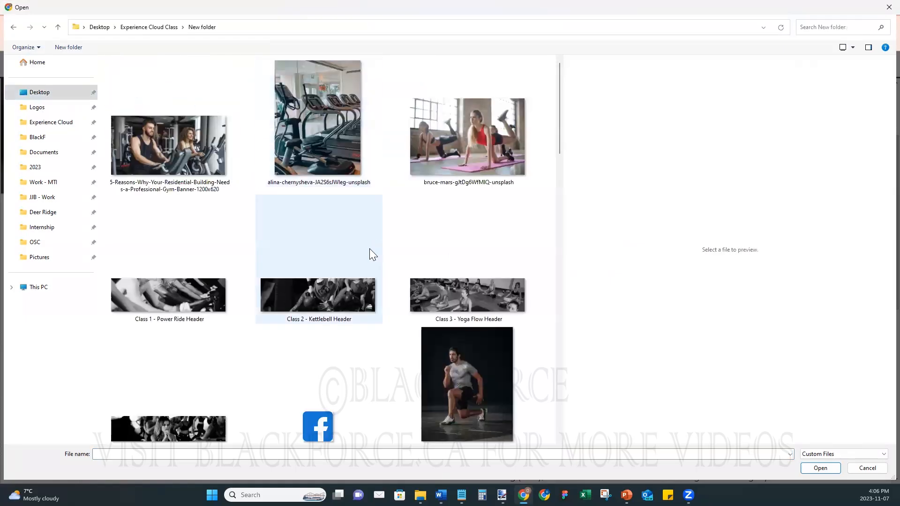
scroll(283, 249, "down", 5)
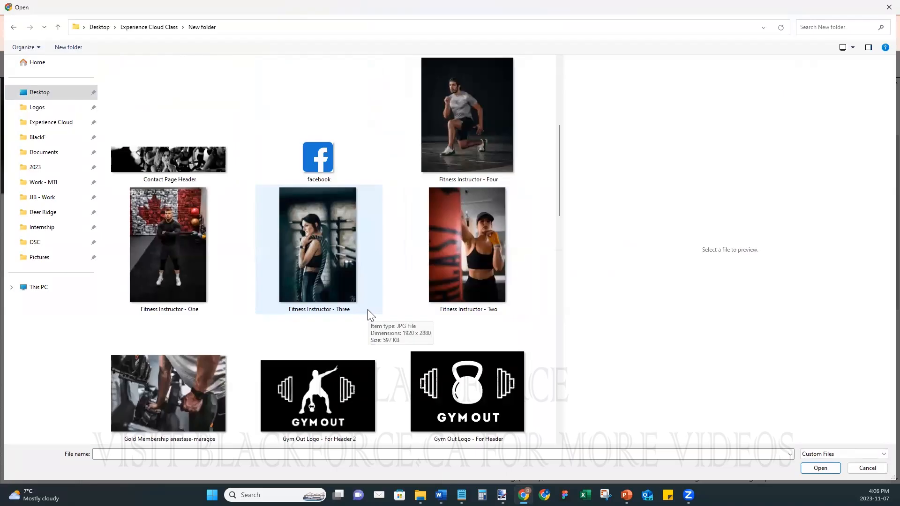
left_click(460, 118)
left_click(820, 468)
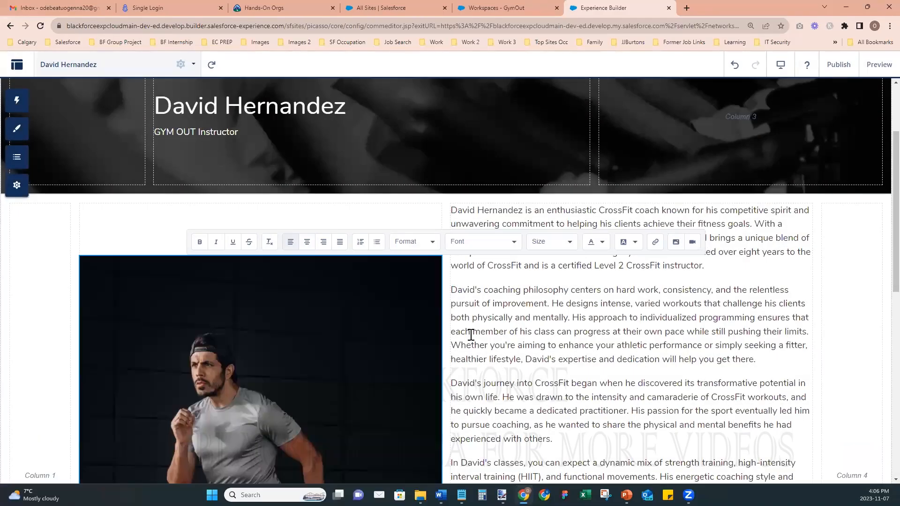
- Delete the empty rich-text block above the instructor photo and close its properties panel
scroll(471, 335, "down", 5)
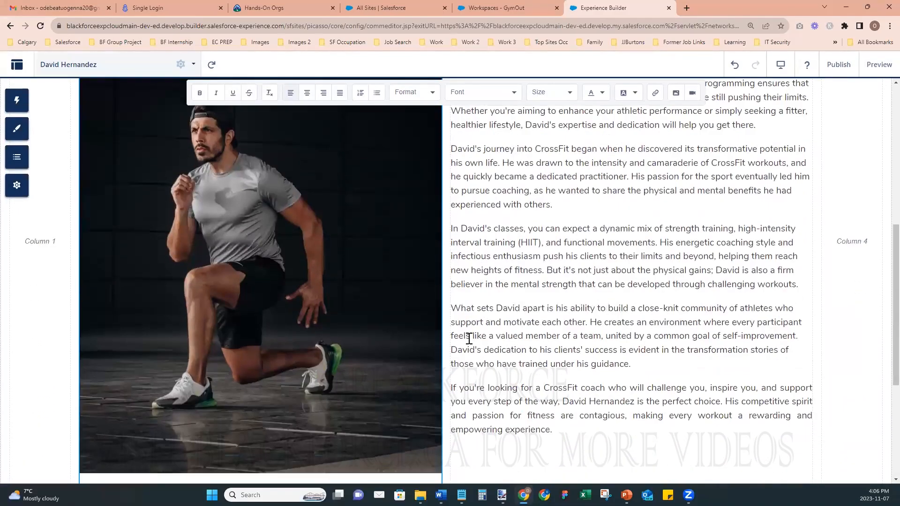
scroll(595, 375, "up", 3)
scroll(595, 380, "down", 4)
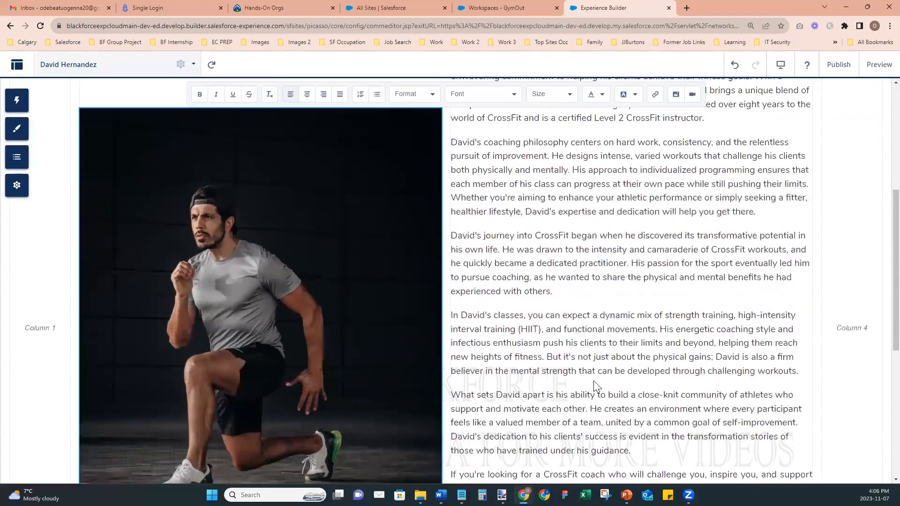
scroll(245, 385, "up", 4)
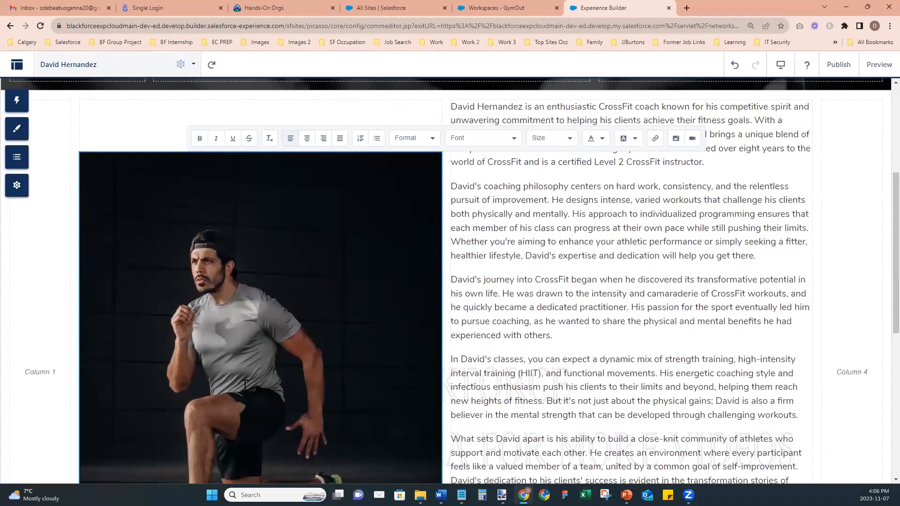
left_click(458, 117)
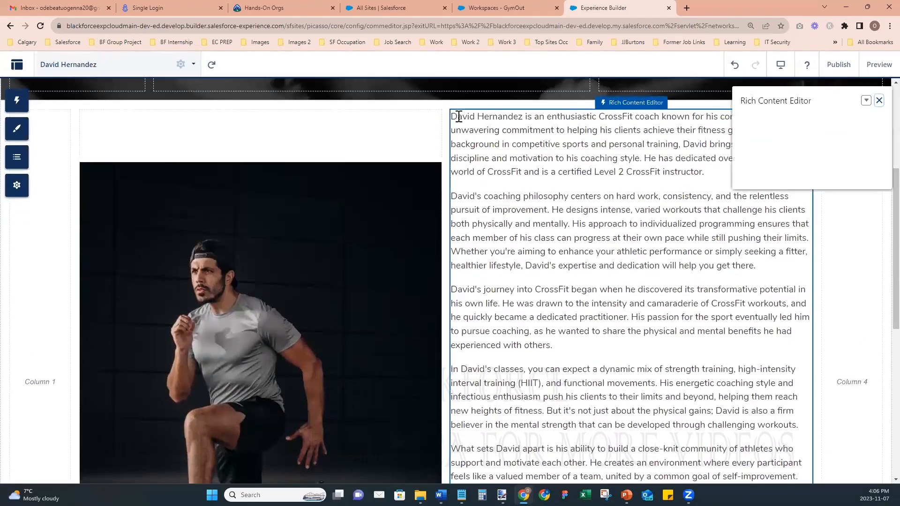
scroll(572, 379, "down", 4)
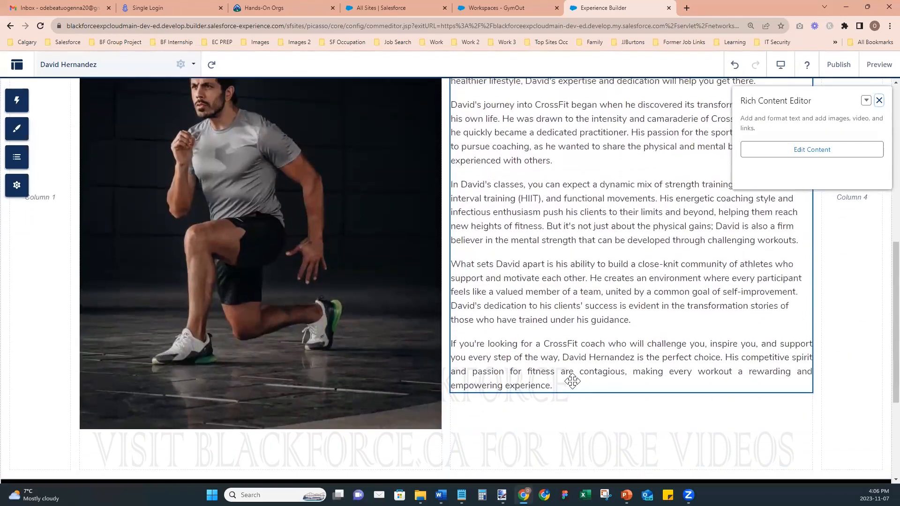
scroll(573, 380, "up", 4)
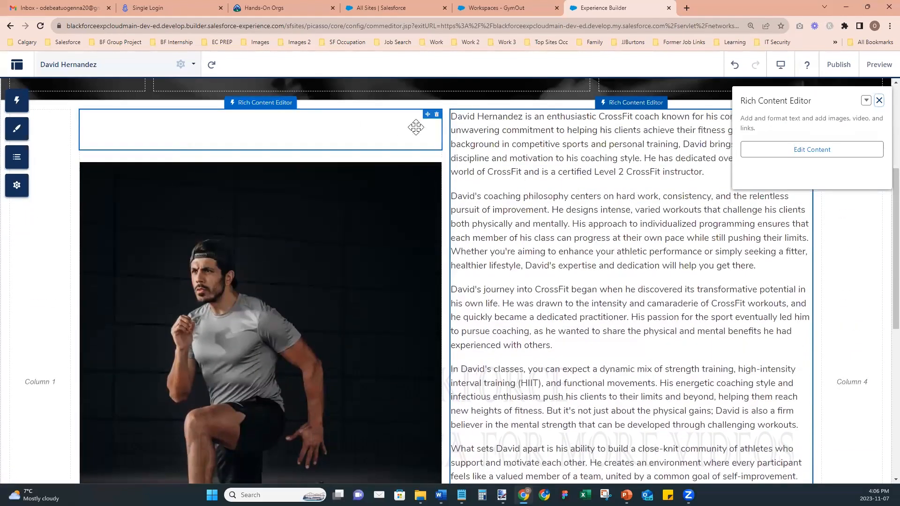
left_click(436, 115)
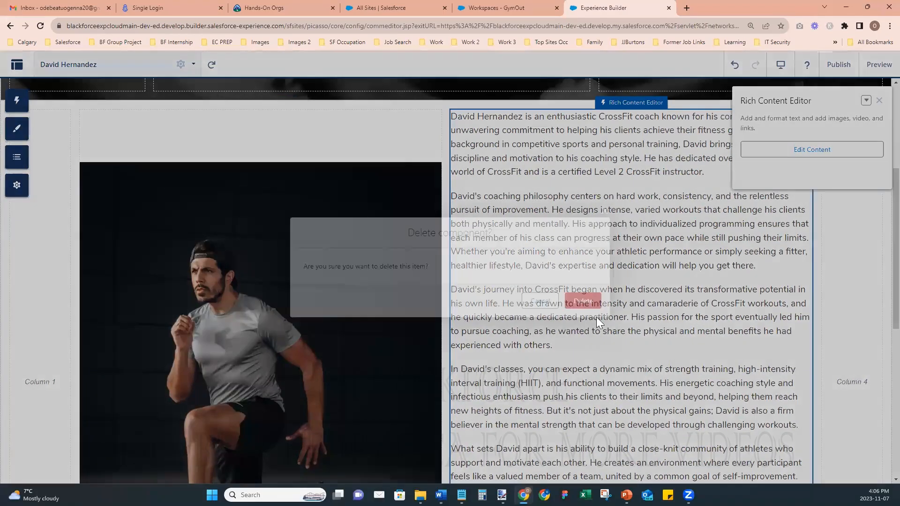
left_click(581, 299)
scroll(570, 308, "down", 4)
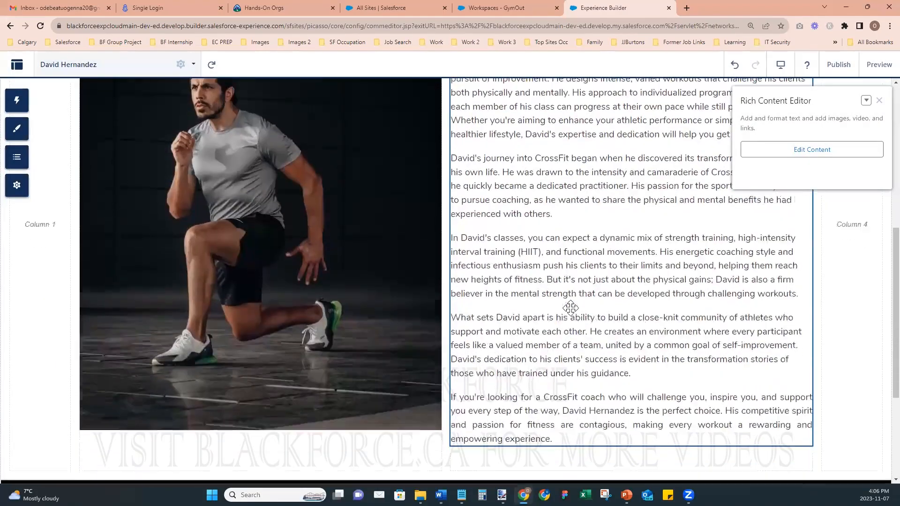
scroll(570, 308, "up", 4)
scroll(570, 308, "up", 2)
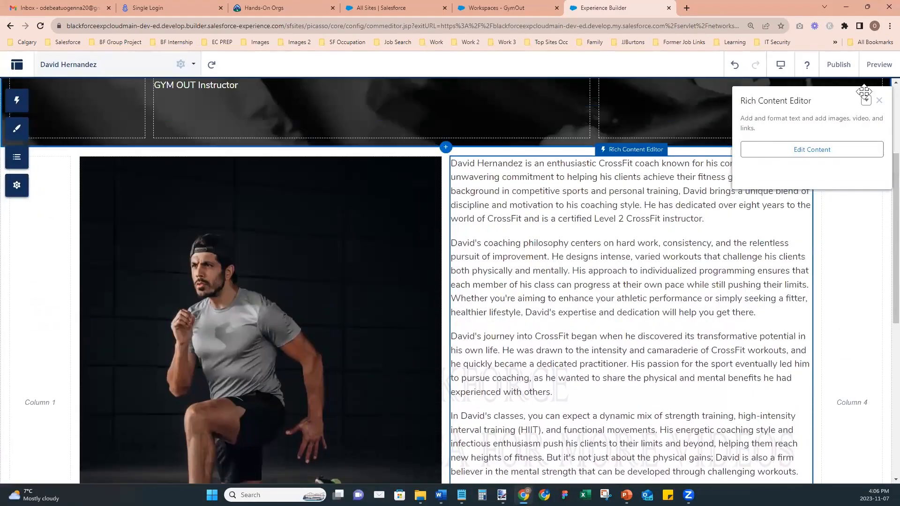
left_click(879, 101)
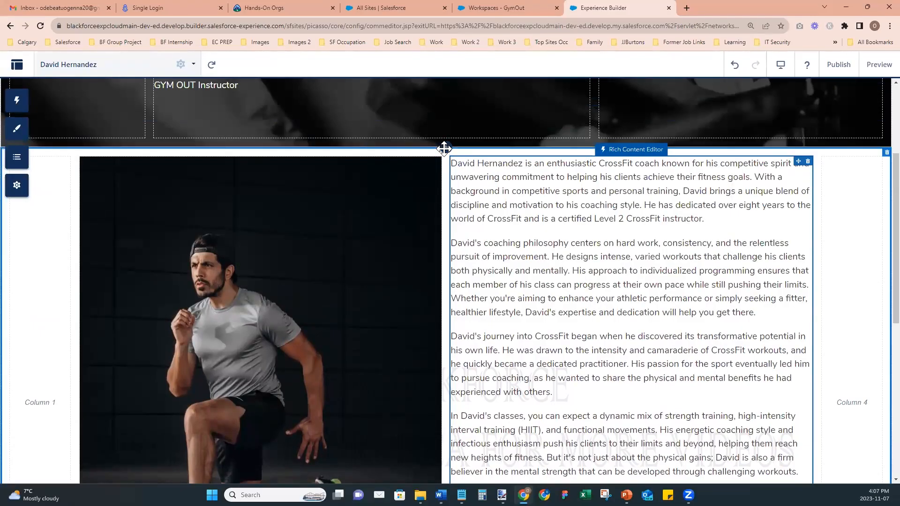
- Give the empty section one full-width column and reduce its Section Height to 49 px
left_click(446, 149)
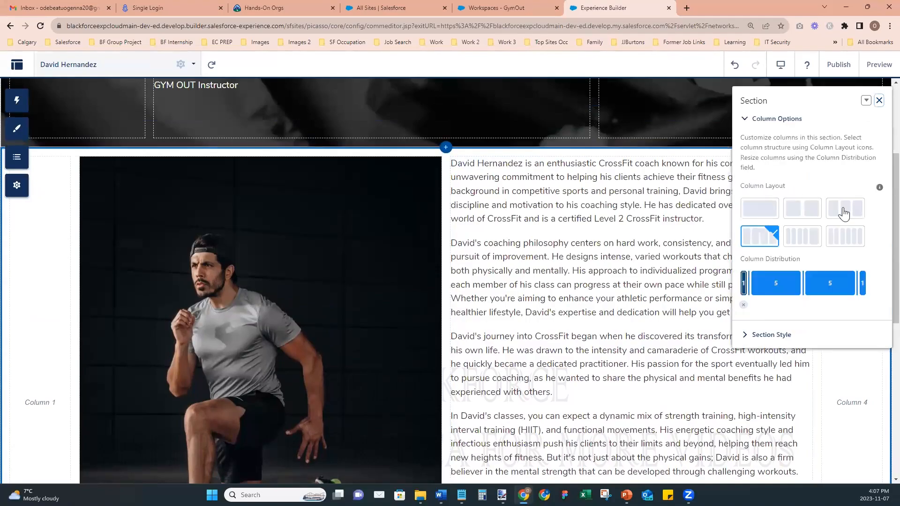
left_click(750, 210)
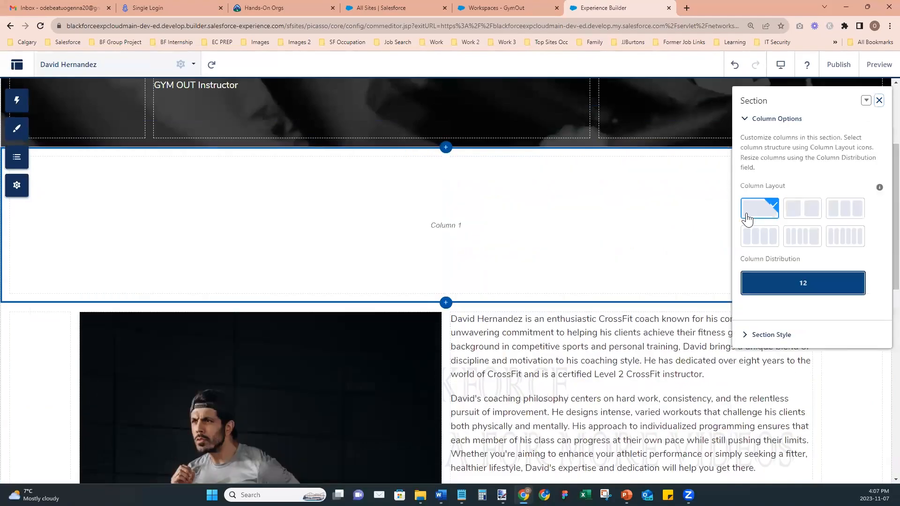
left_click(747, 335)
scroll(811, 391, "down", 1)
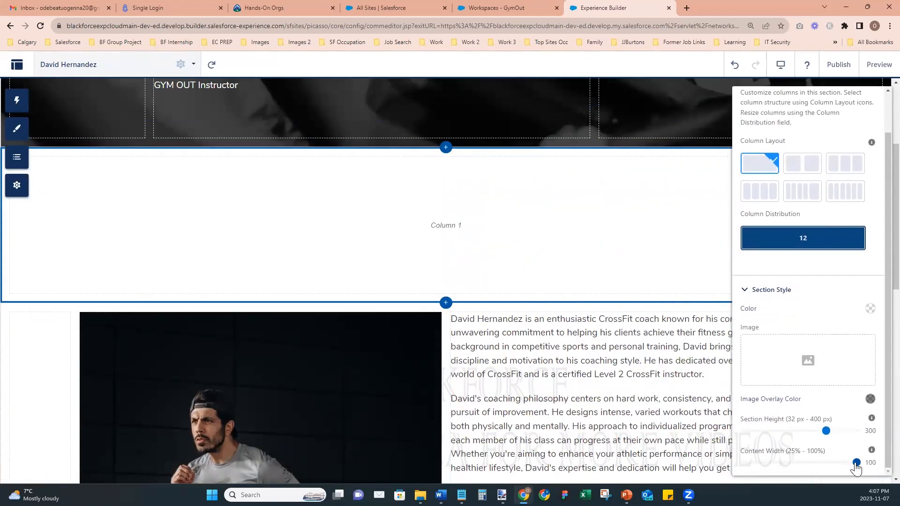
left_click_drag(825, 431, 750, 436)
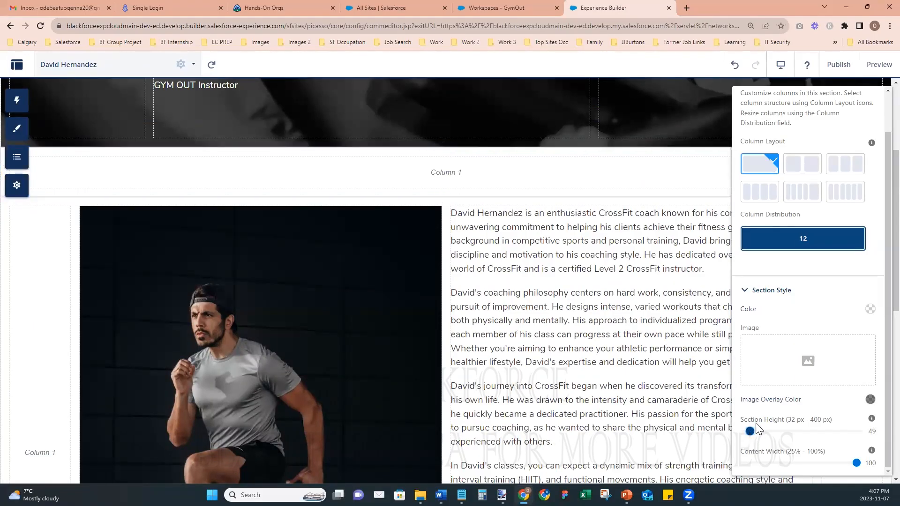
- Paste the instructor-name 'CrossFit Coach' heading on its own line above the bio
left_click(644, 239)
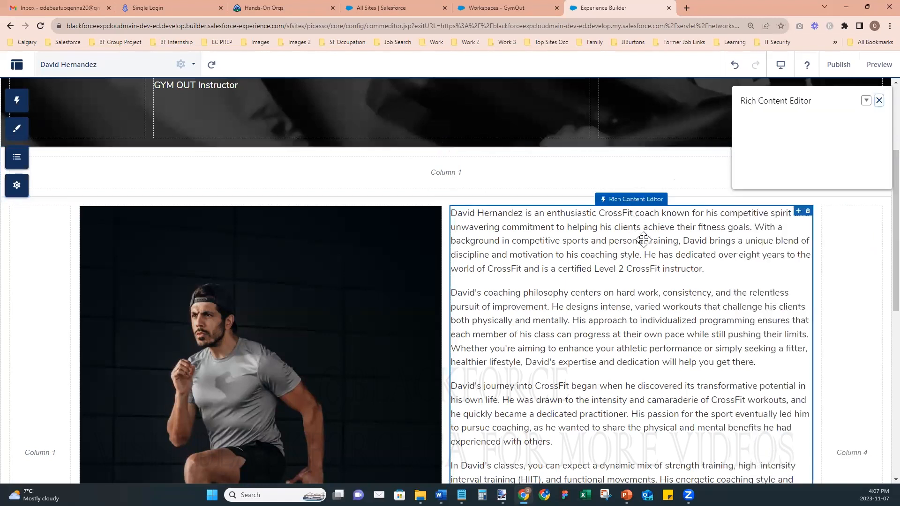
scroll(644, 239, "down", 2)
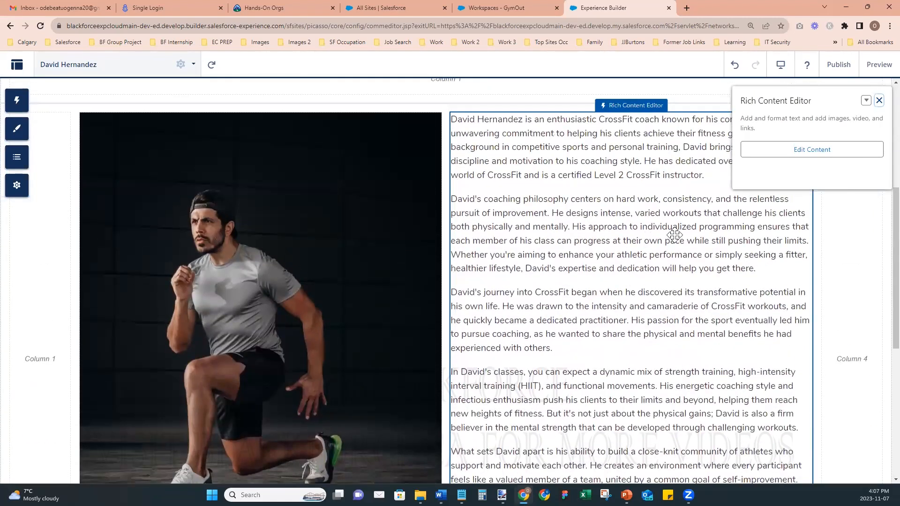
scroll(532, 327, "up", 2)
scroll(531, 327, "up", 2)
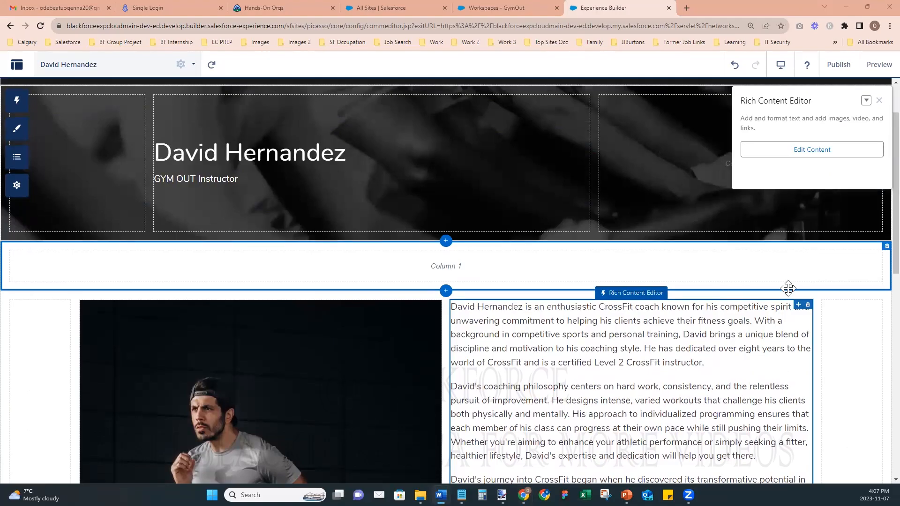
left_click(451, 308)
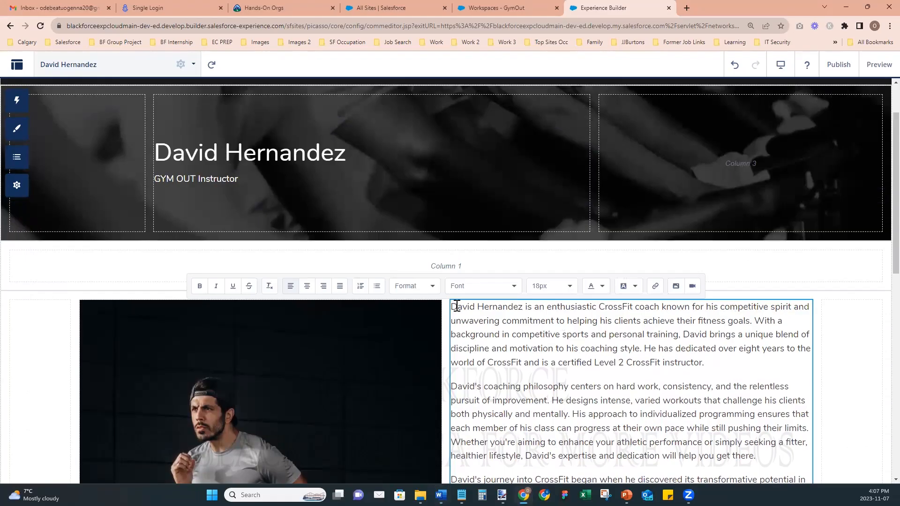
key("Return")
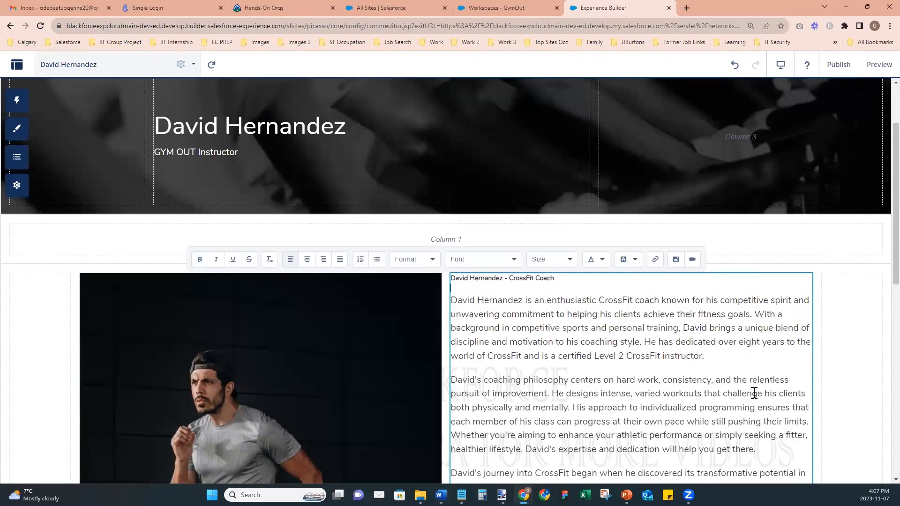
- Set the new heading line to 26px
key("Up")
key("shift+End")
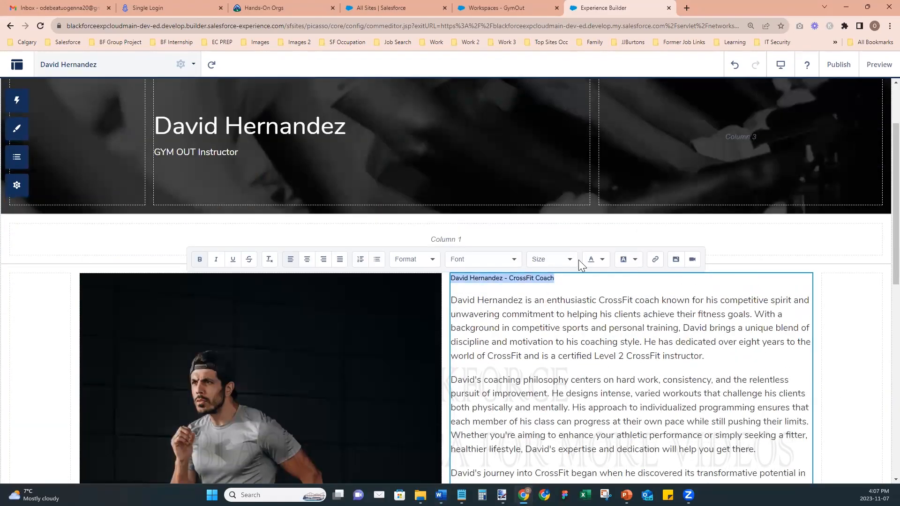
left_click(561, 260)
scroll(557, 345, "down", 2)
left_click(554, 323)
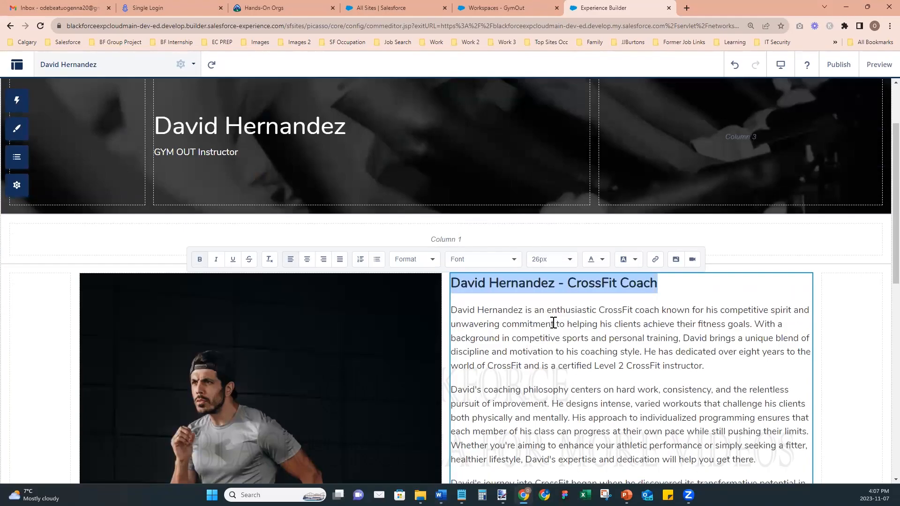
left_click(679, 338)
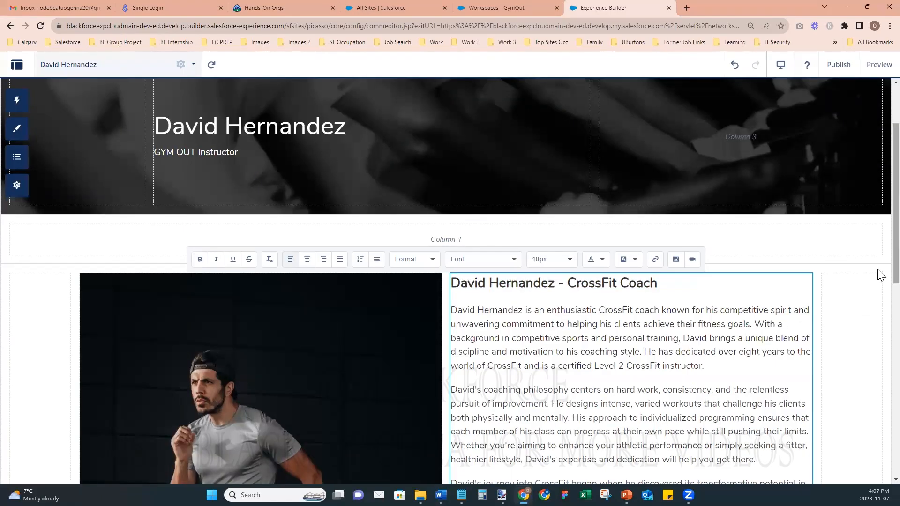
left_click(862, 304)
scroll(661, 354, "down", 6)
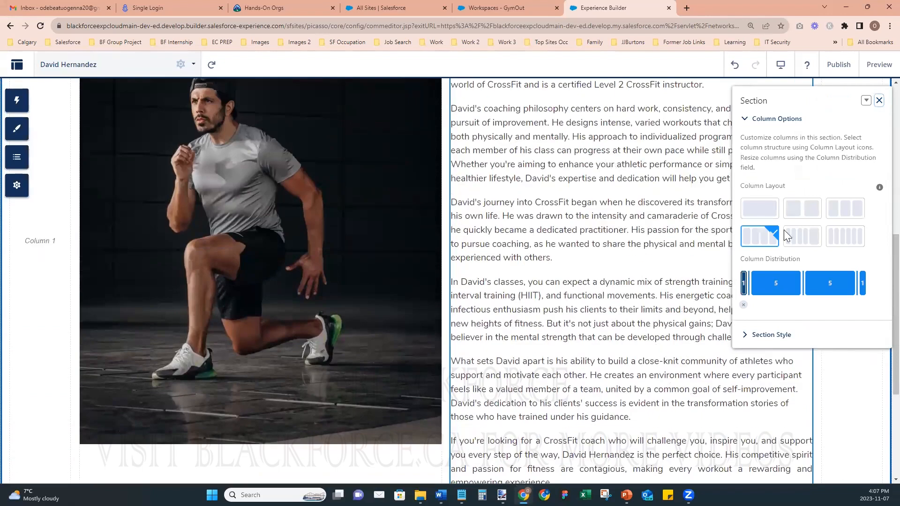
- Delete the last two paragraphs of the bio so it ends after the classes paragraph
left_click(879, 100)
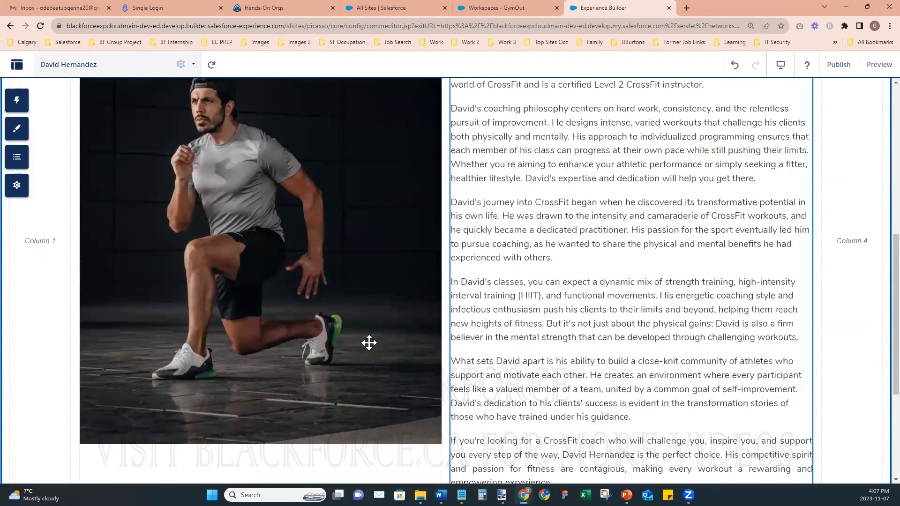
scroll(483, 374, "down", 2)
left_click(555, 389)
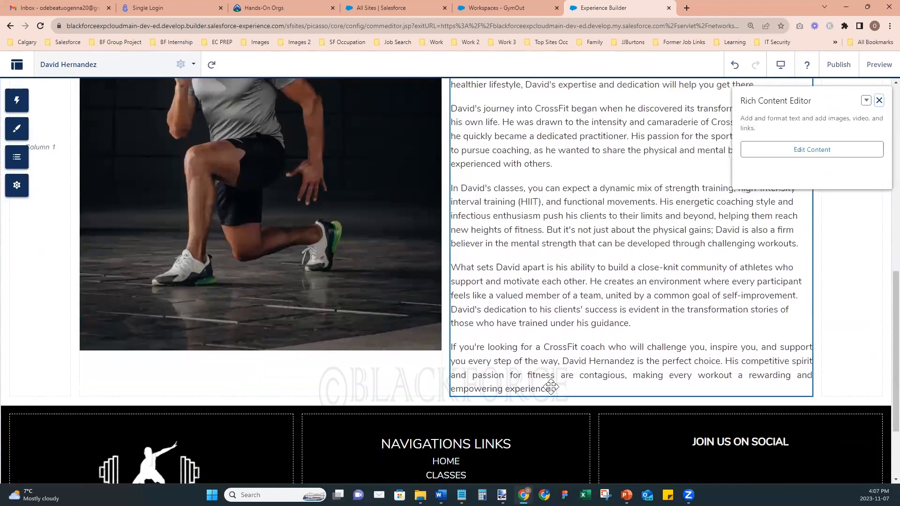
left_click(782, 159)
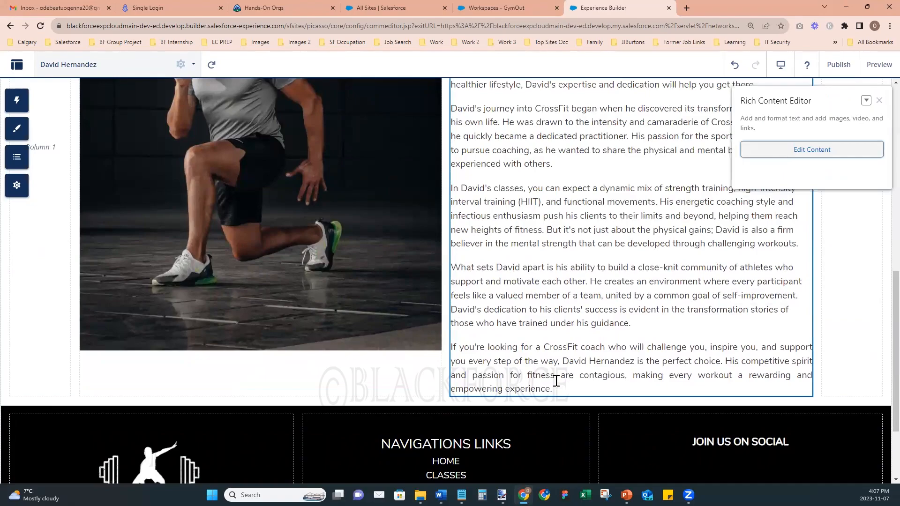
scroll(565, 401, "down", 5)
scroll(628, 459, "down", 2)
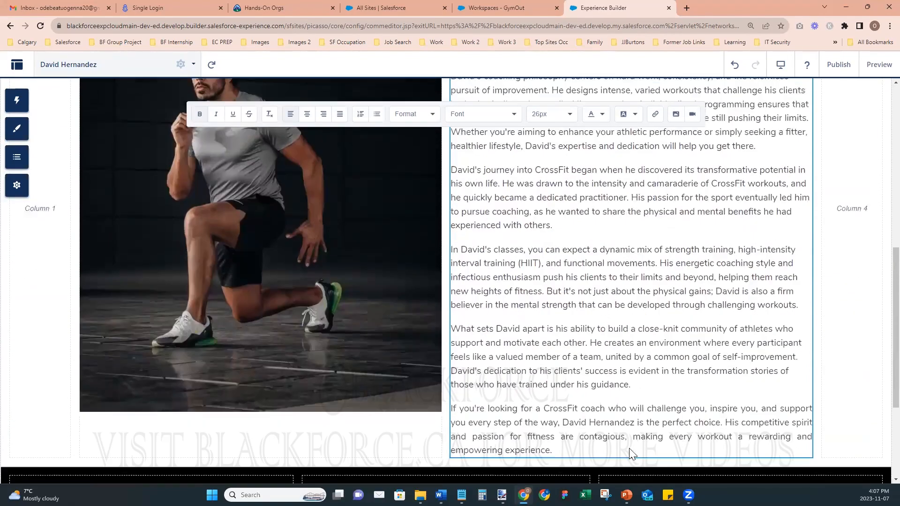
left_click_drag(554, 434, 448, 315)
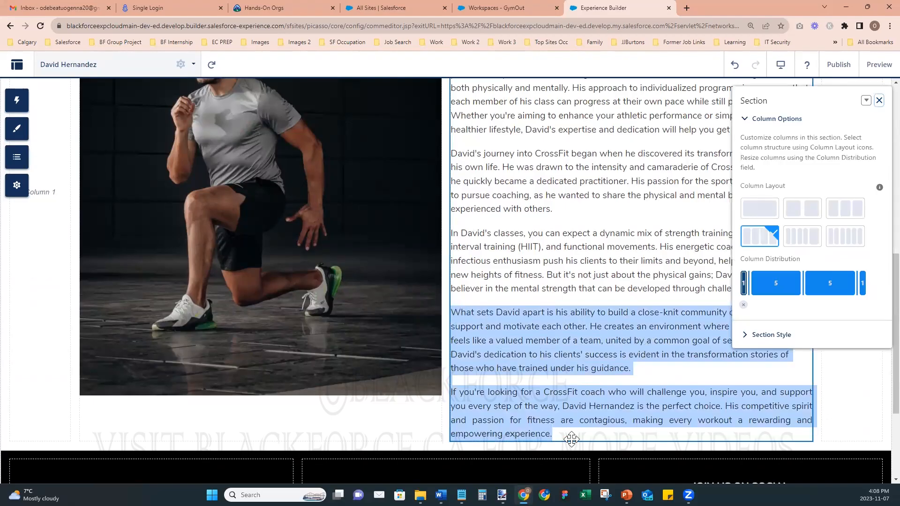
left_click(553, 435)
left_click(804, 149)
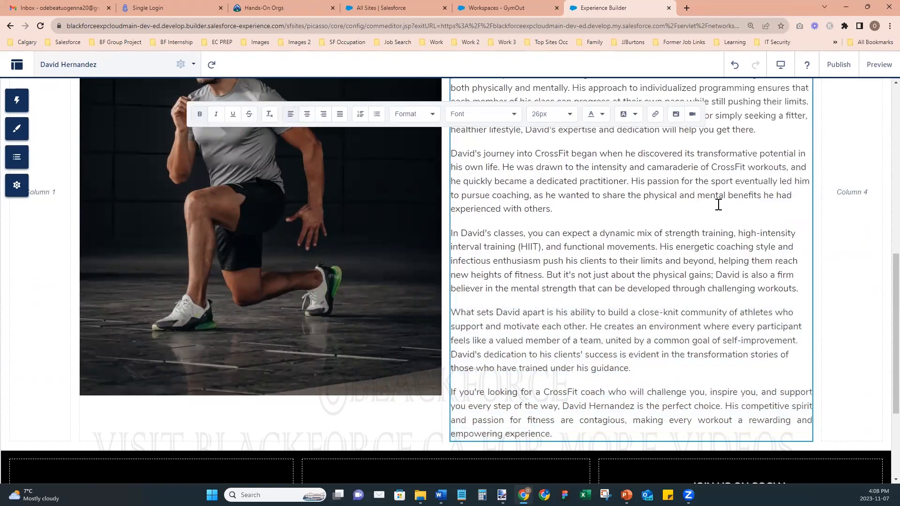
left_click_drag(553, 435, 453, 313)
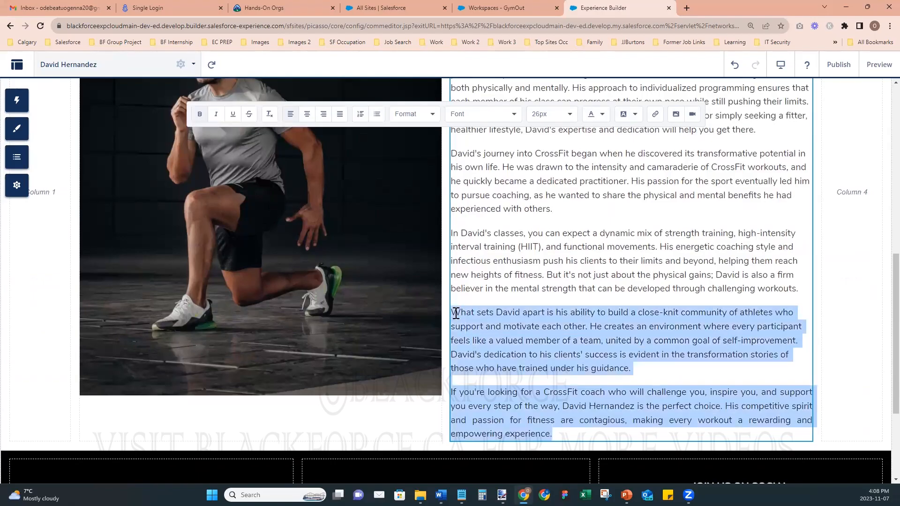
key("BackSpace")
key("BackSpace")
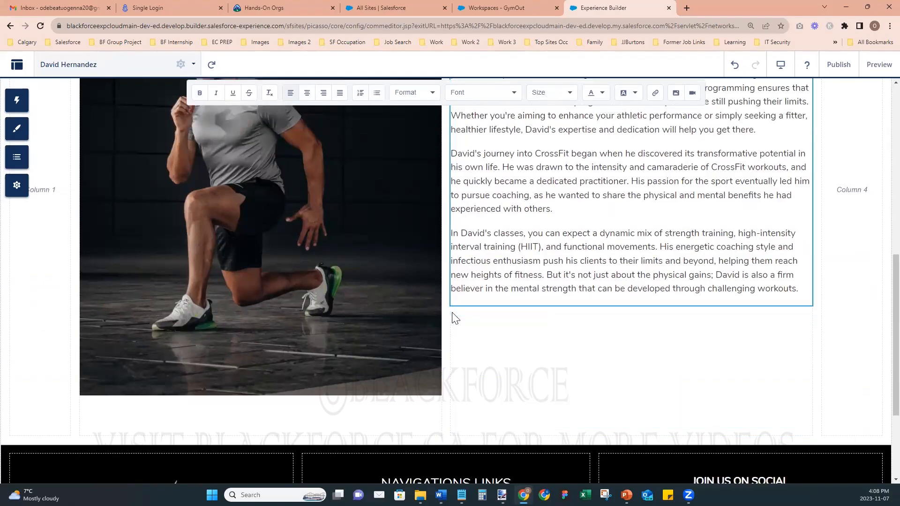
- Insert an empty line above the CrossFit Coach heading
scroll(605, 388, "up", 4)
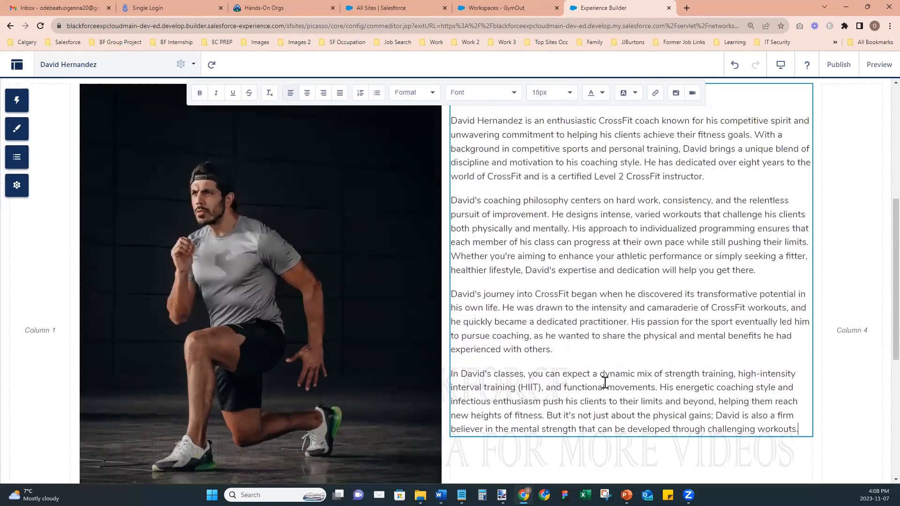
left_click(454, 140)
key("Return")
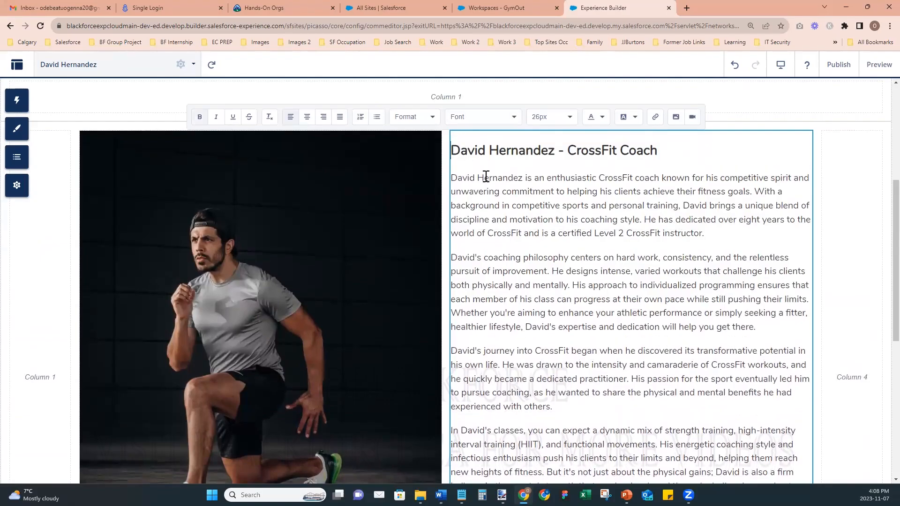
scroll(665, 277, "down", 1)
scroll(665, 277, "down", 1)
scroll(665, 276, "up", 3)
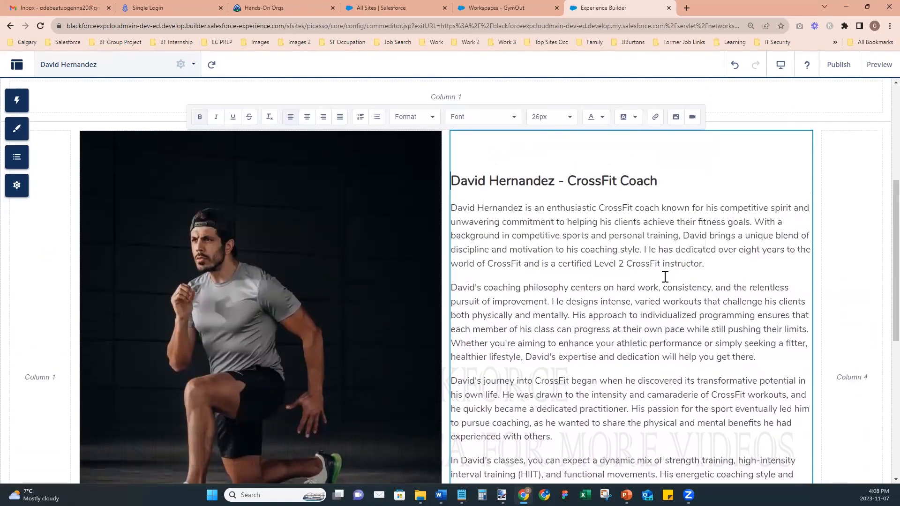
scroll(581, 255, "down", 4)
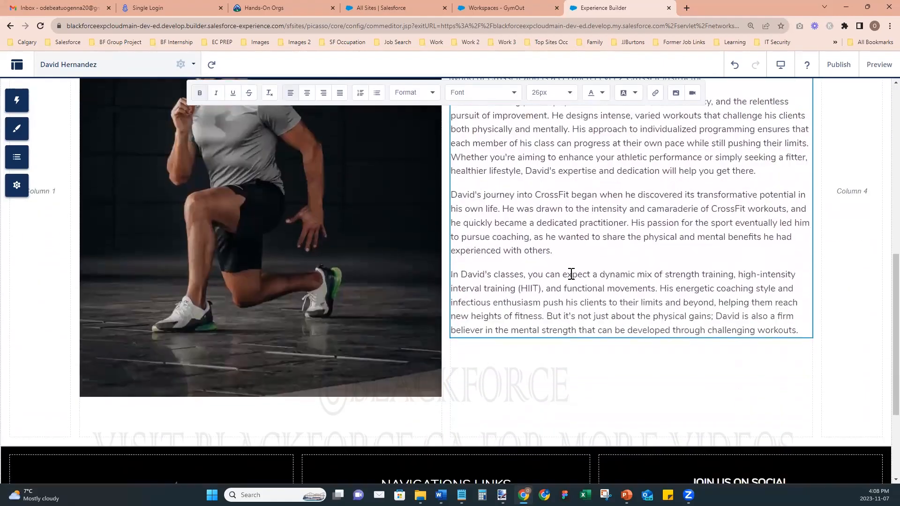
scroll(571, 274, "up", 3)
scroll(571, 274, "up", 3)
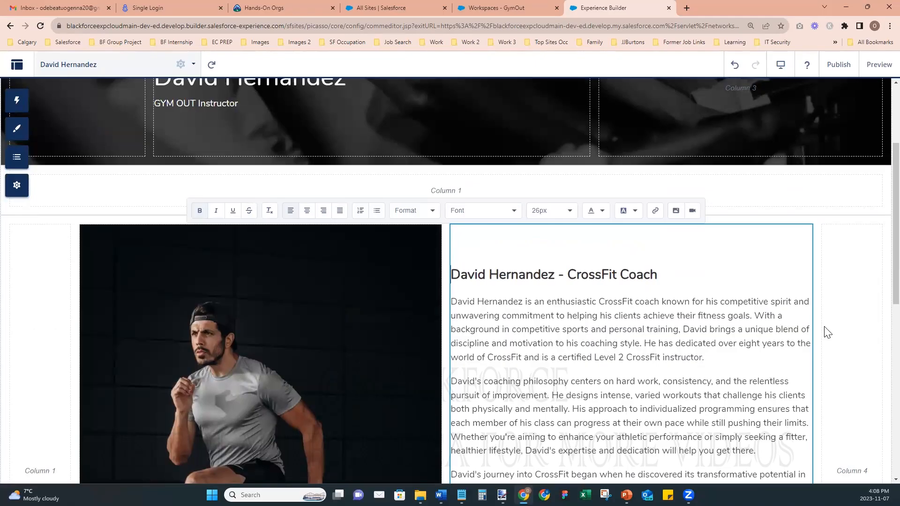
left_click(876, 68)
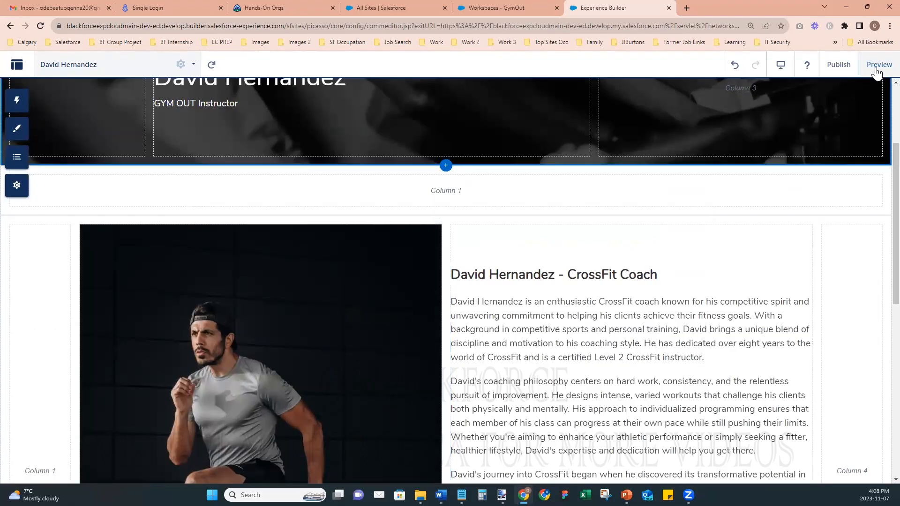
scroll(626, 354, "down", 2)
scroll(626, 354, "down", 1)
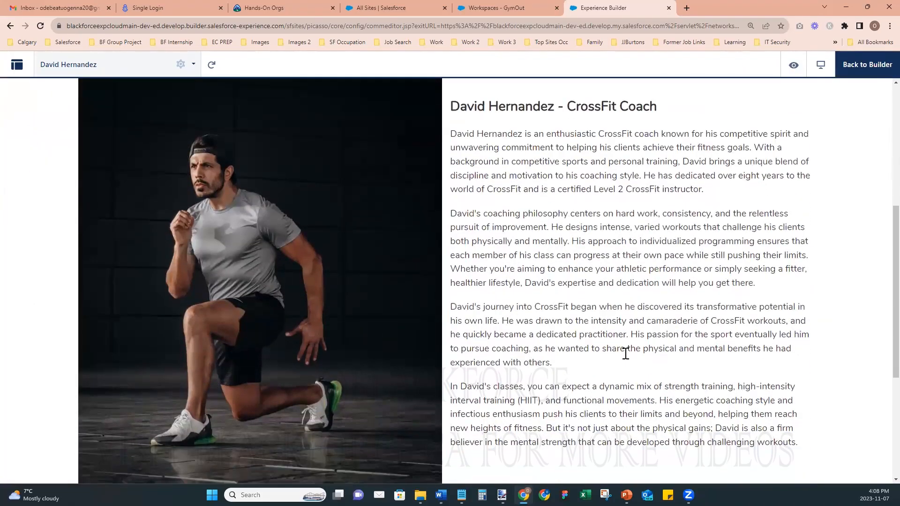
scroll(620, 307, "down", 4)
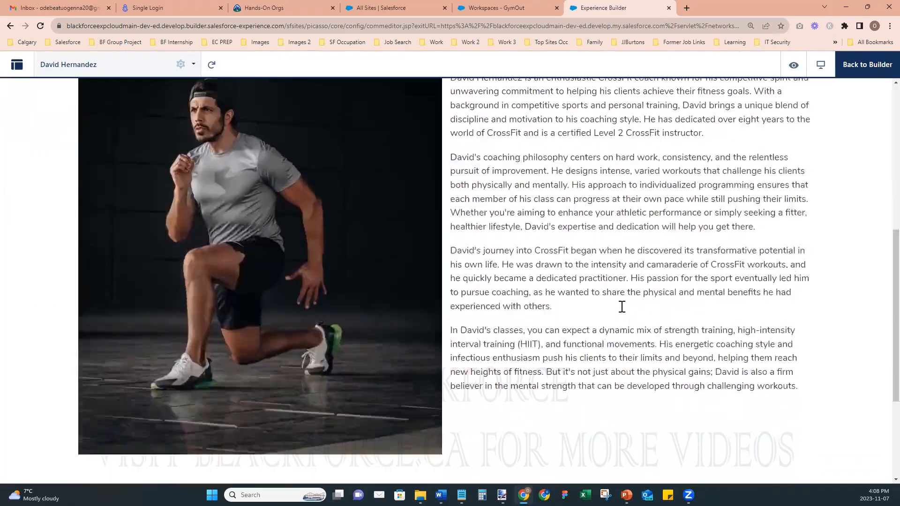
scroll(620, 307, "up", 5)
scroll(621, 307, "down", 5)
scroll(622, 306, "up", 4)
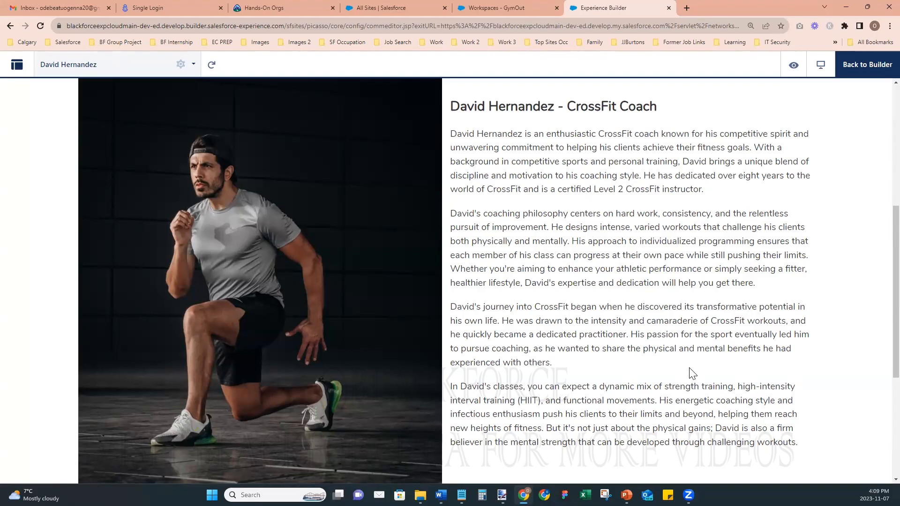
scroll(662, 407, "up", 6)
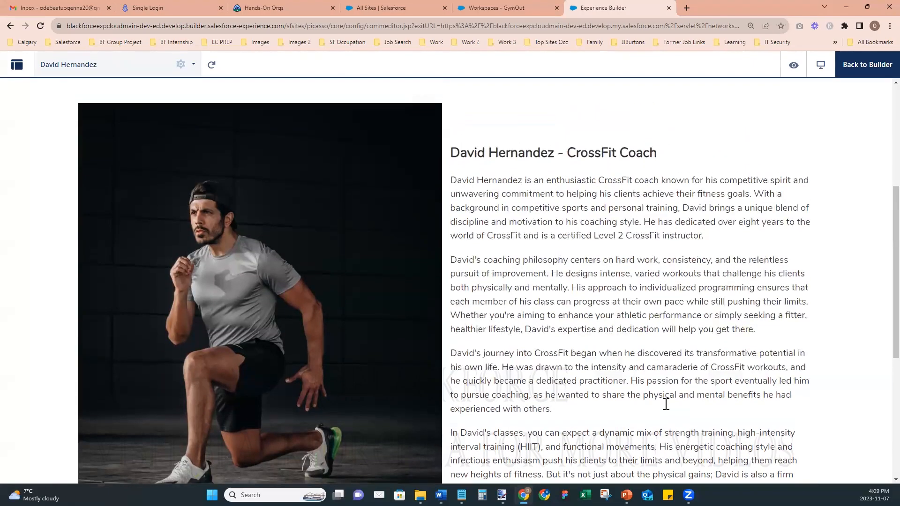
scroll(668, 408, "down", 1)
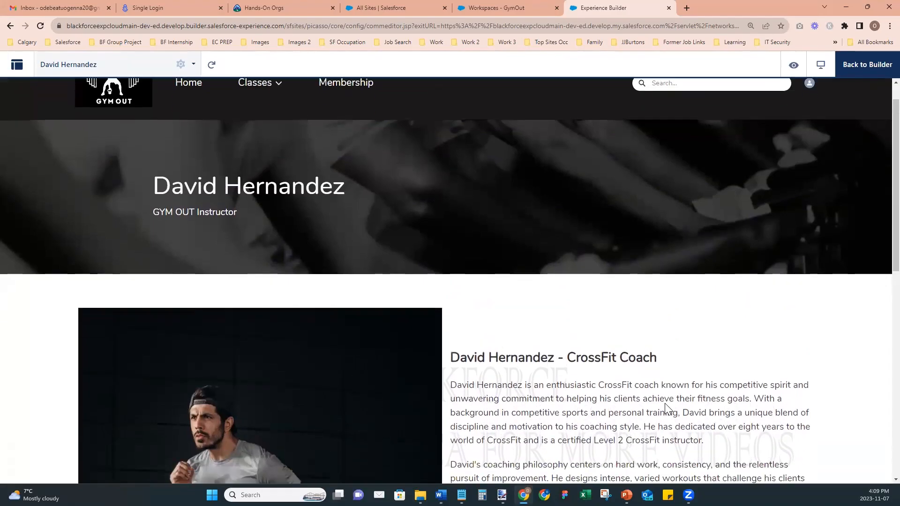
scroll(666, 404, "down", 5)
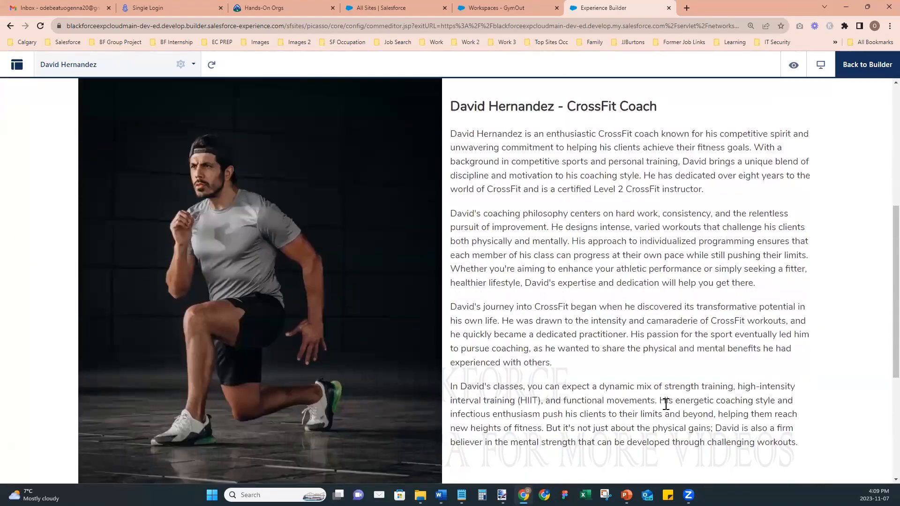
scroll(666, 404, "down", 5)
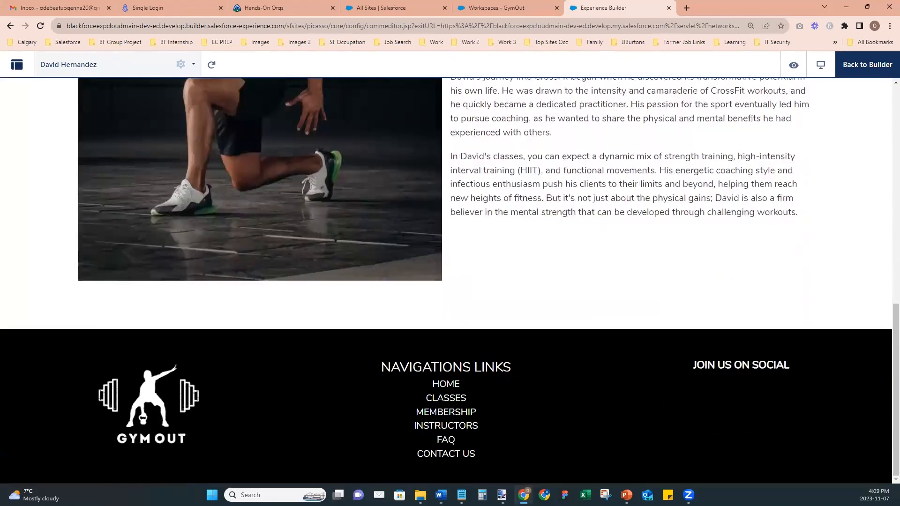
scroll(663, 401, "up", 3)
scroll(668, 409, "up", 7)
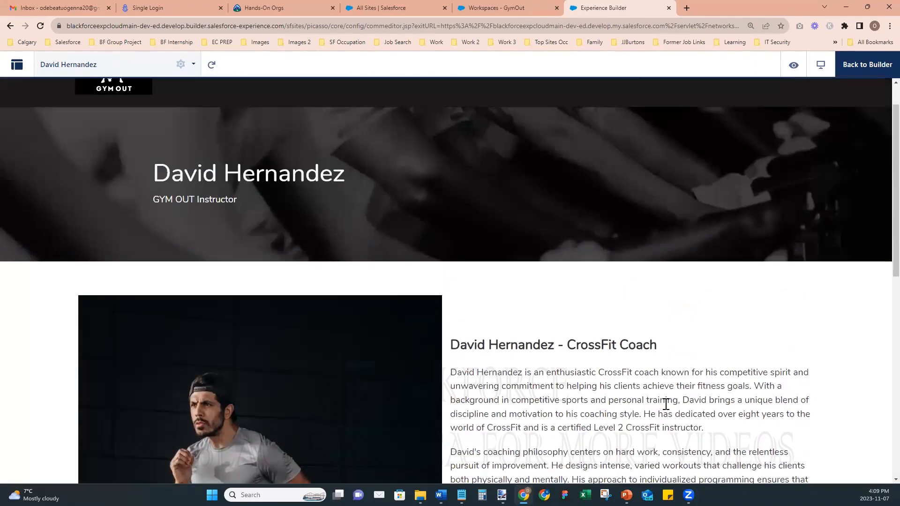
scroll(666, 404, "down", 5)
scroll(665, 405, "up", 6)
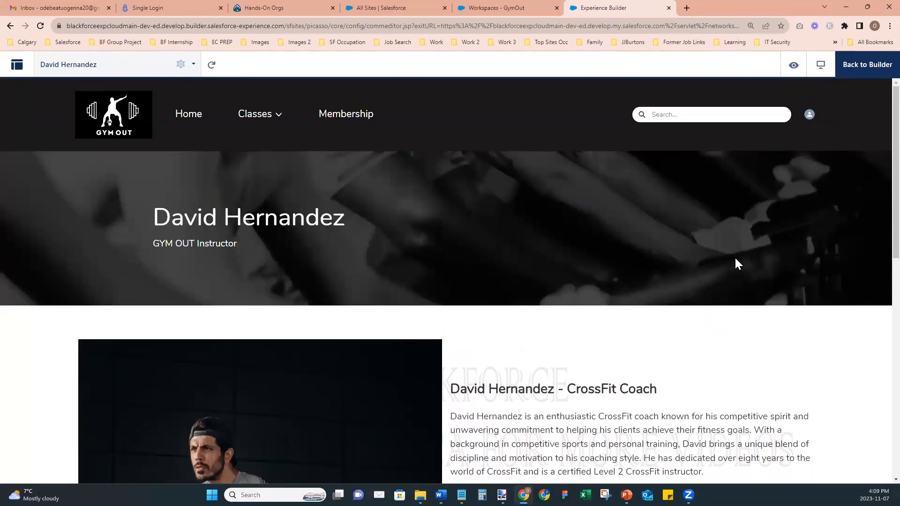
- Go back to the builder, publish the site and dismiss the publishing confirmation
left_click(866, 66)
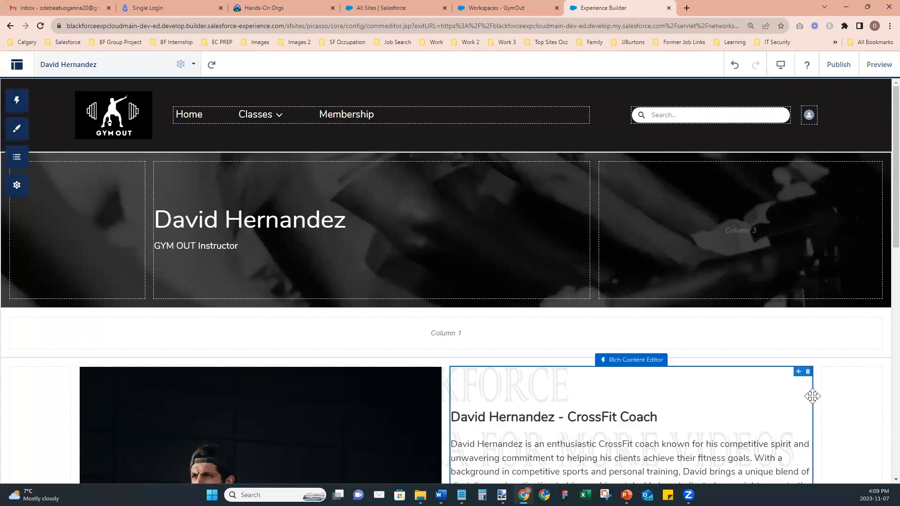
left_click_drag(896, 216, 896, 317)
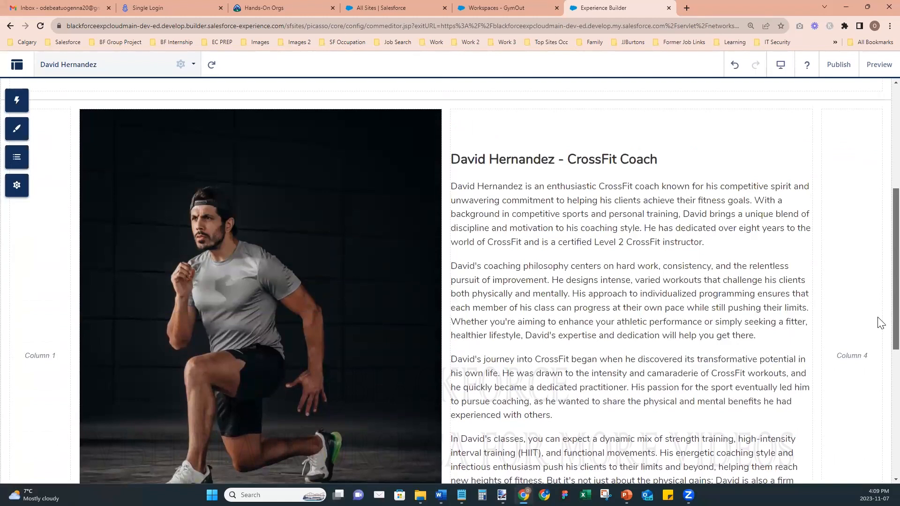
scroll(880, 304, "up", 4)
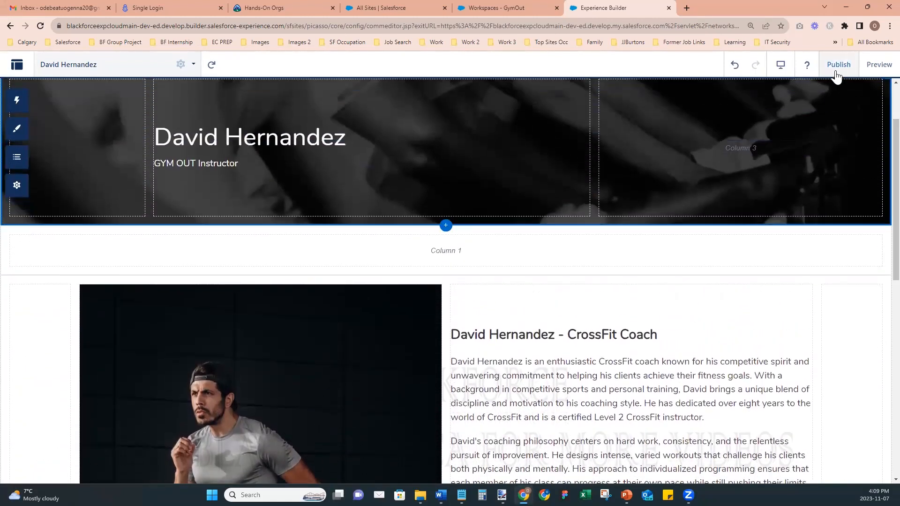
left_click(838, 64)
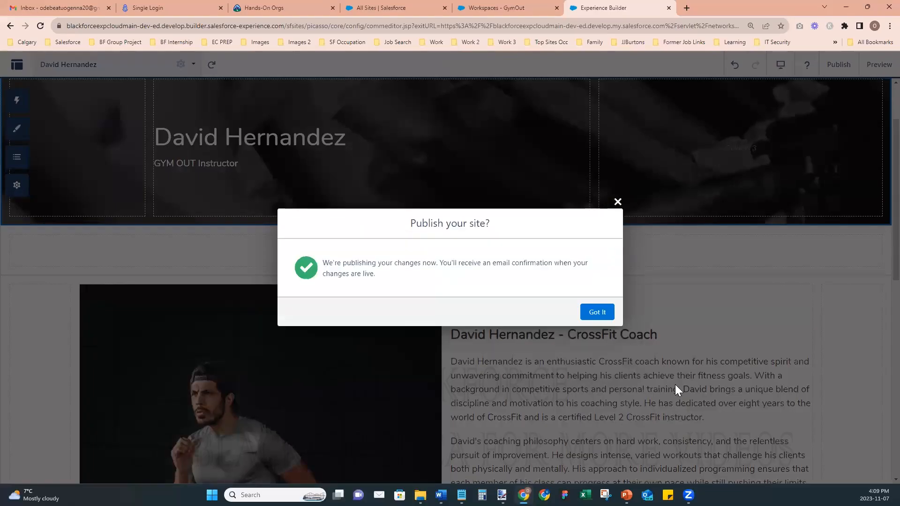
left_click(589, 315)
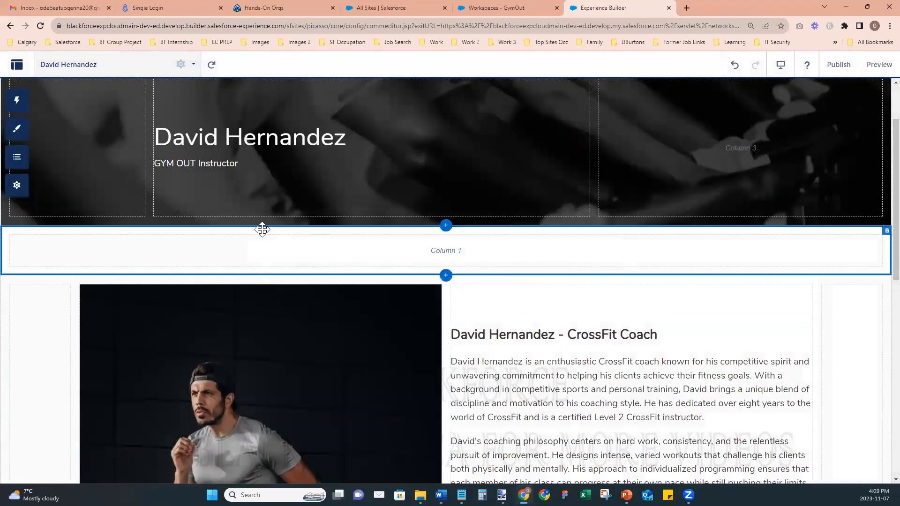
left_click(16, 185)
left_click(56, 295)
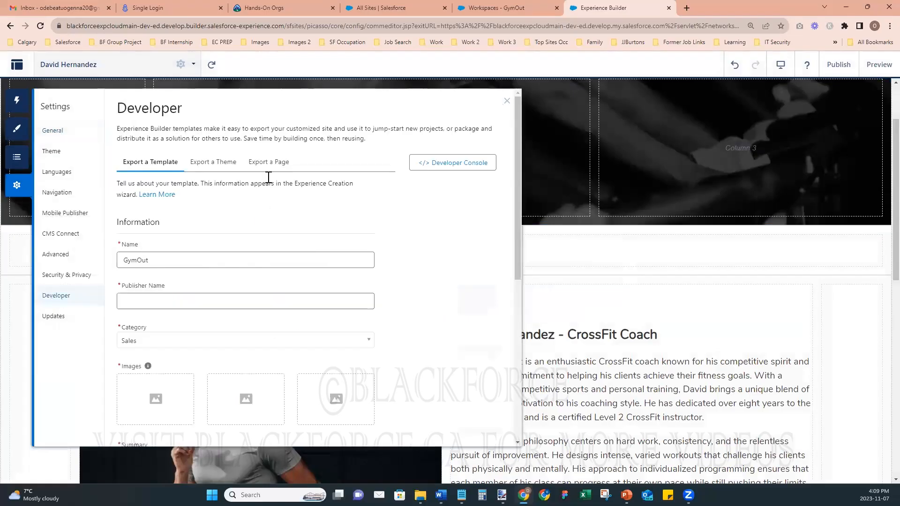
left_click(270, 164)
left_click(217, 217)
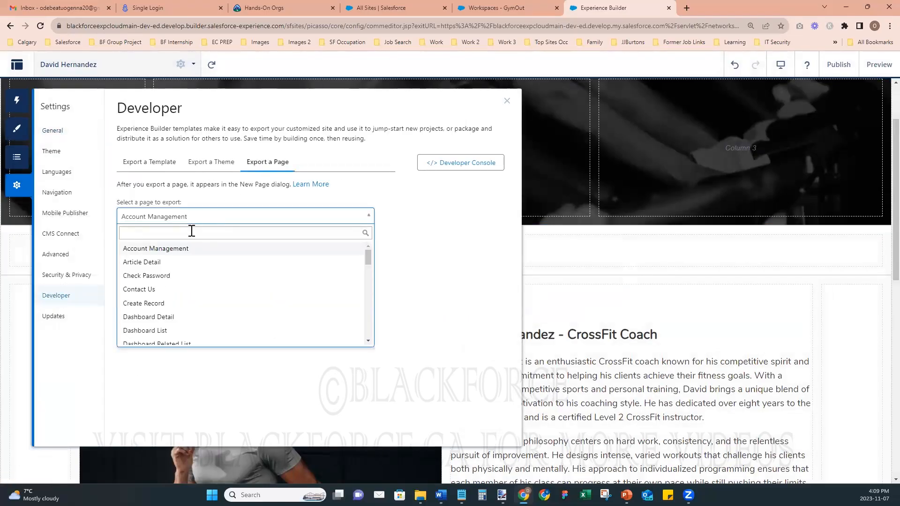
type("davi")
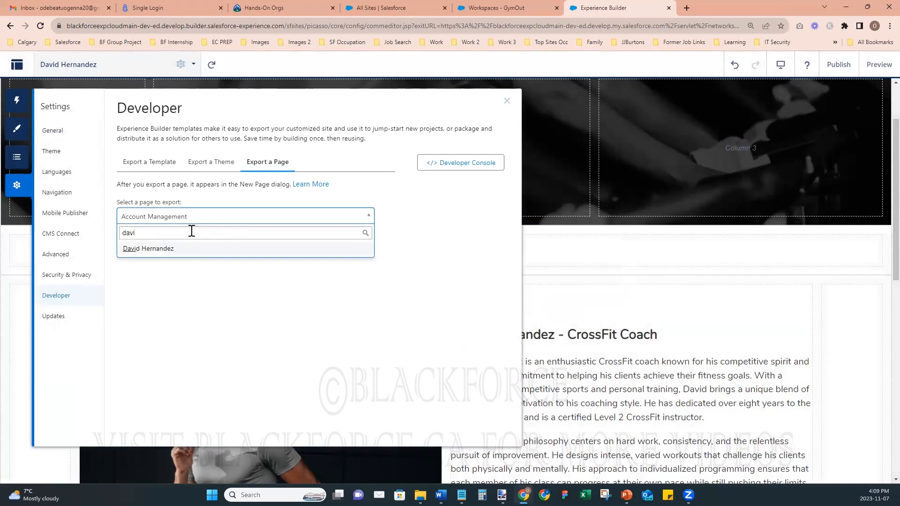
left_click(157, 251)
left_click(138, 237)
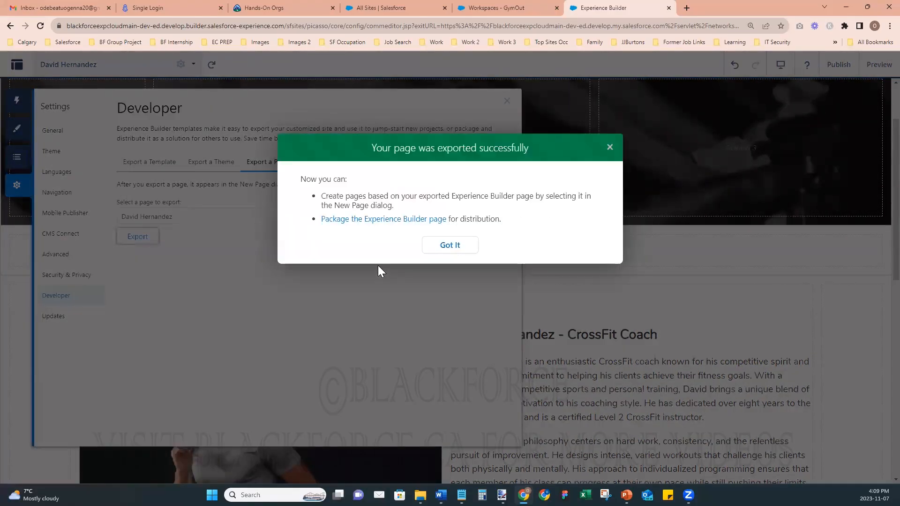
left_click(450, 248)
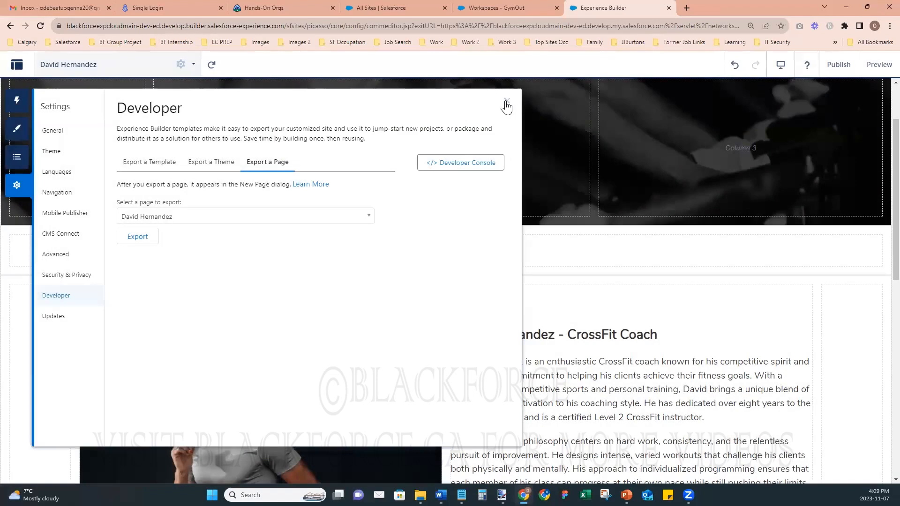
left_click(507, 105)
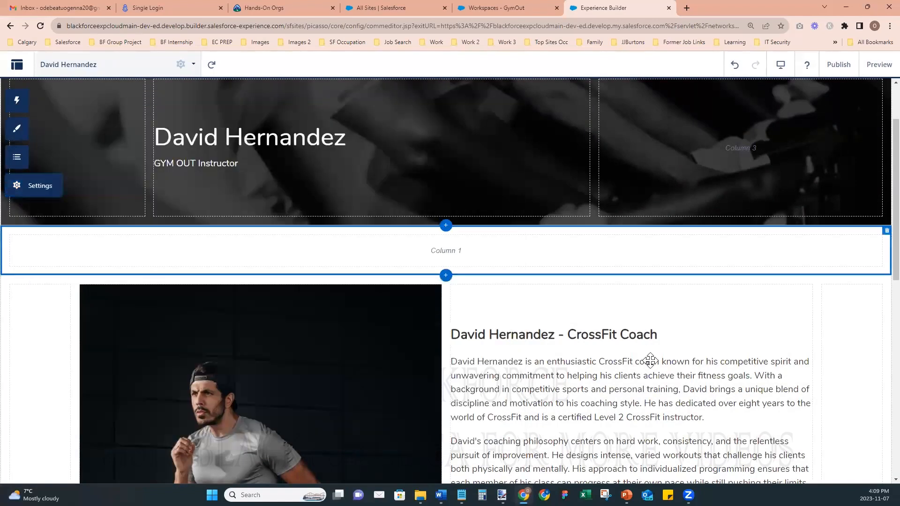
left_click(96, 74)
left_click(94, 457)
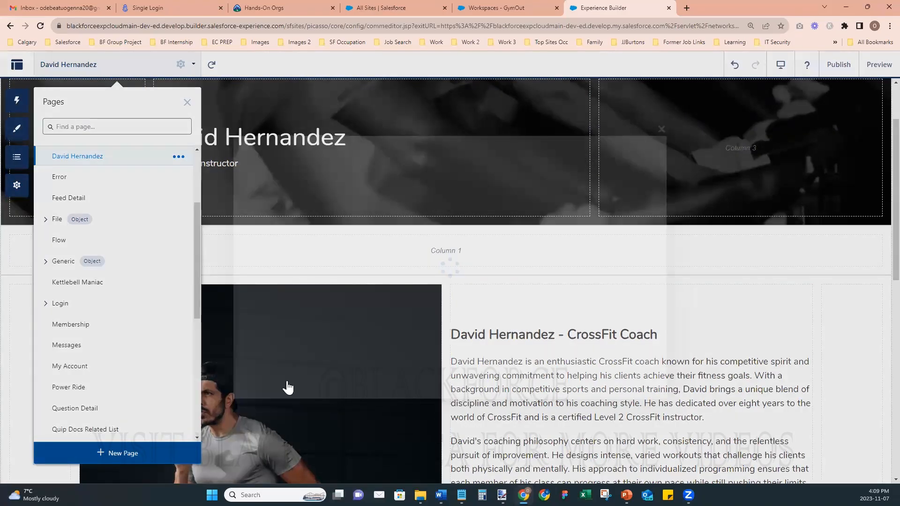
left_click(333, 292)
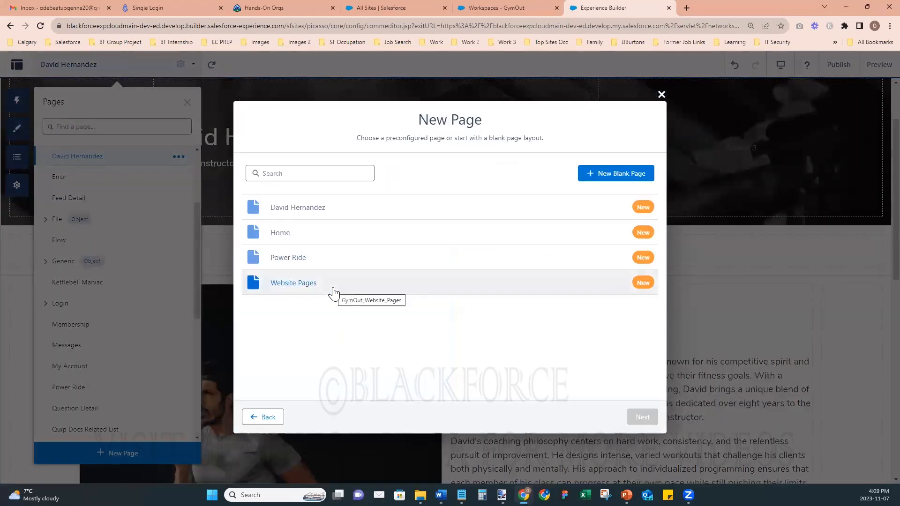
left_click(288, 214)
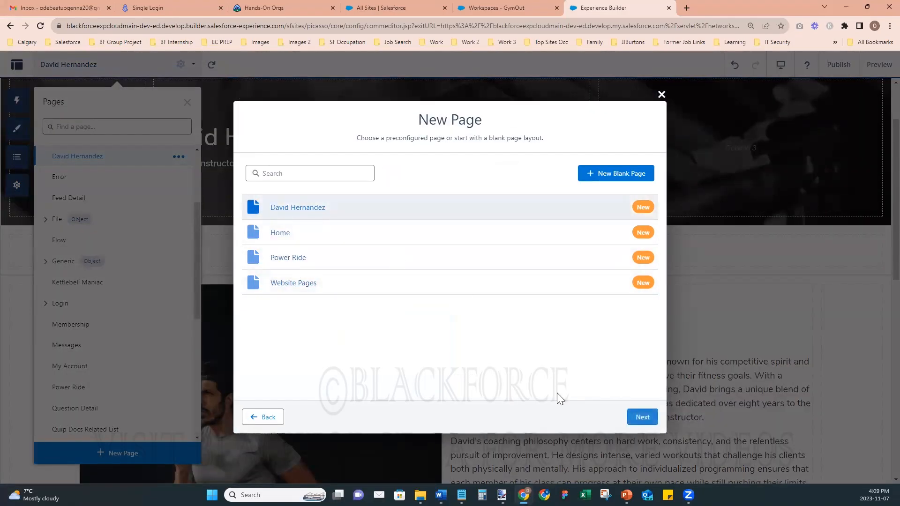
left_click(642, 417)
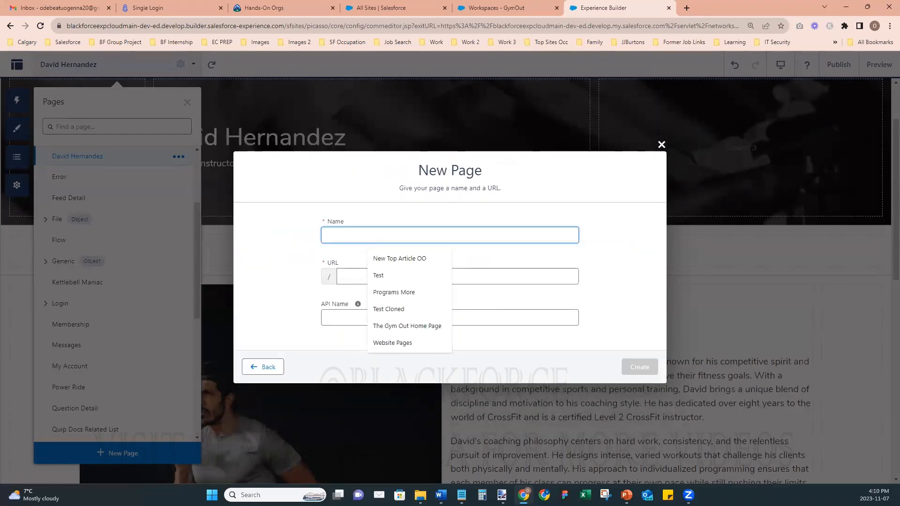
key("alt+Tab")
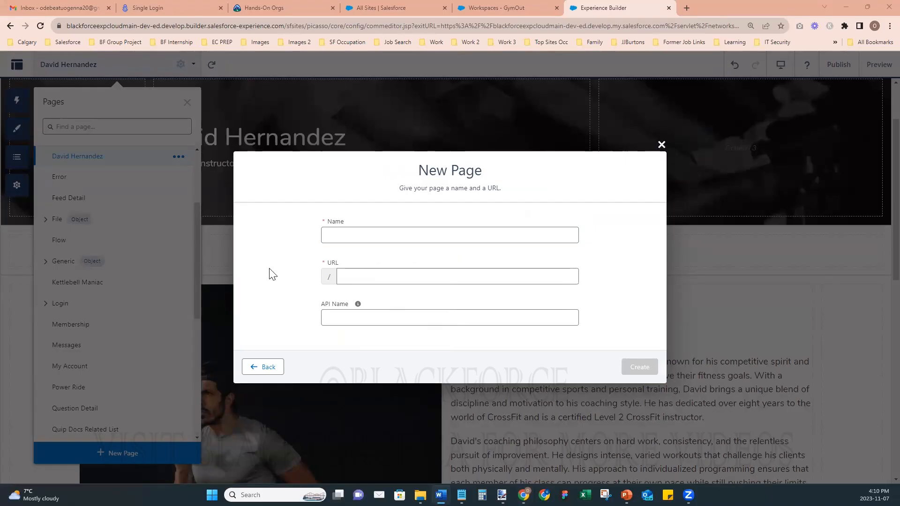
left_click(340, 233)
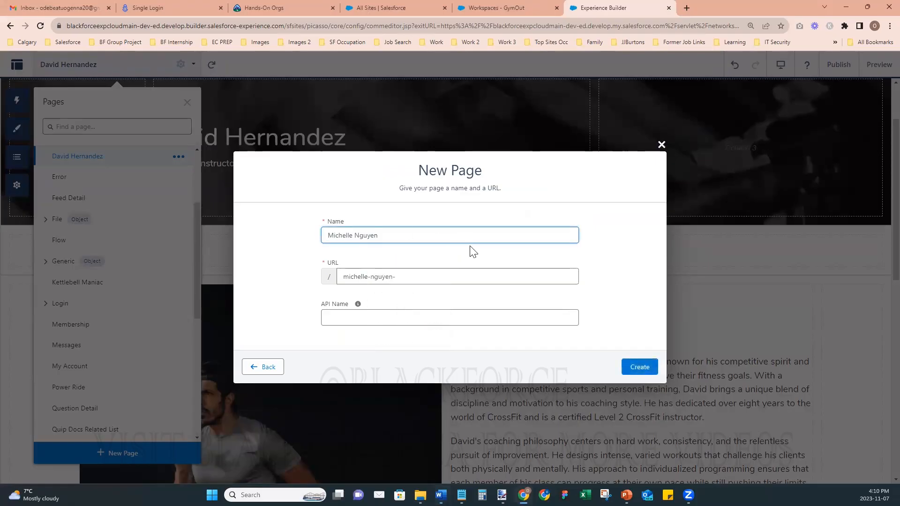
left_click(634, 368)
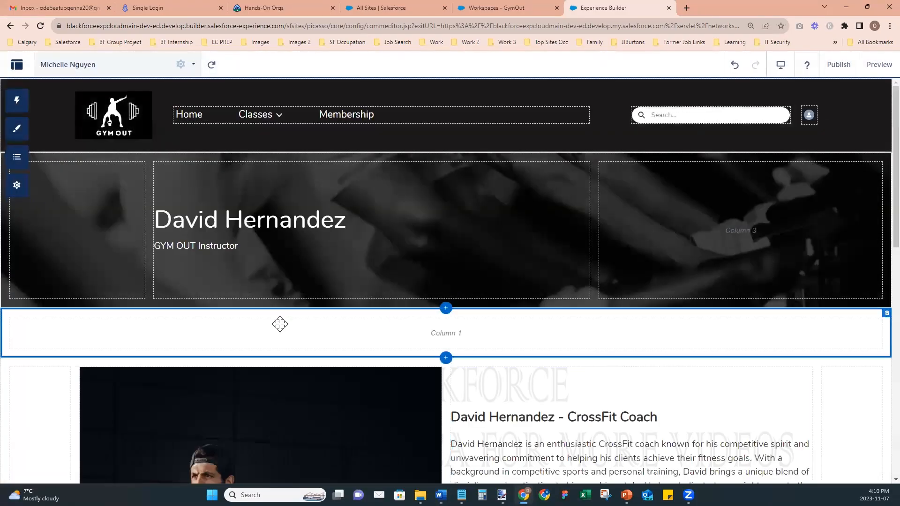
left_click(261, 226)
left_click(291, 221)
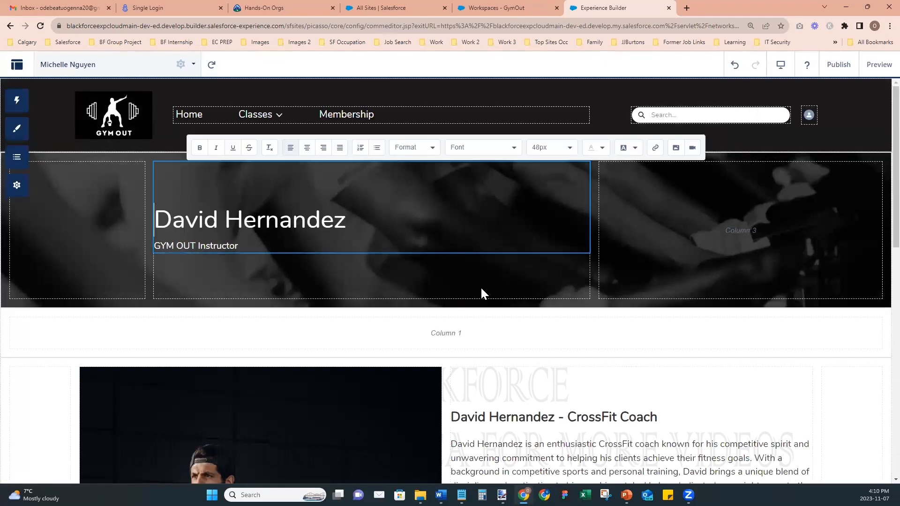
key("shift+End")
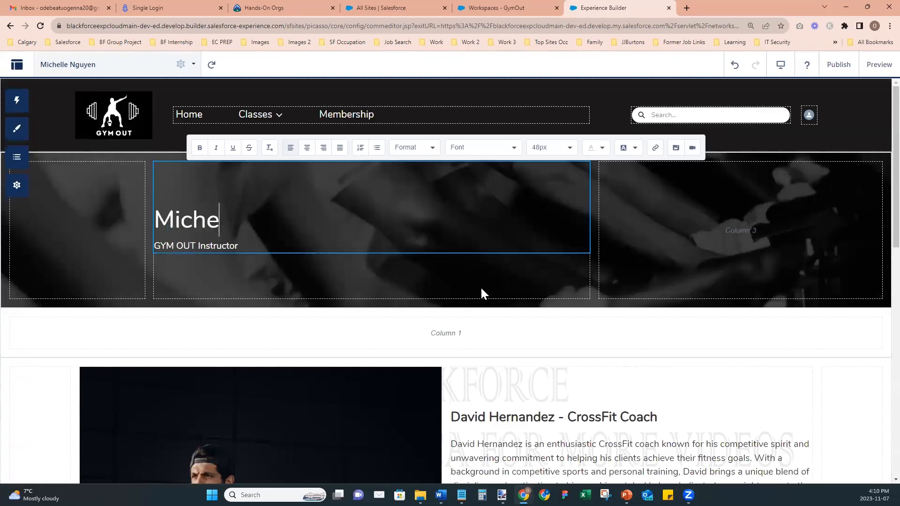
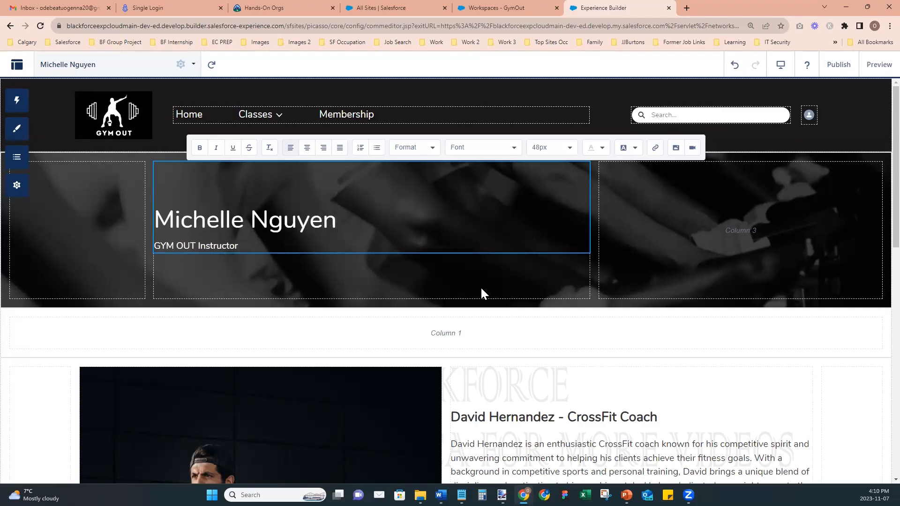
left_click(523, 417)
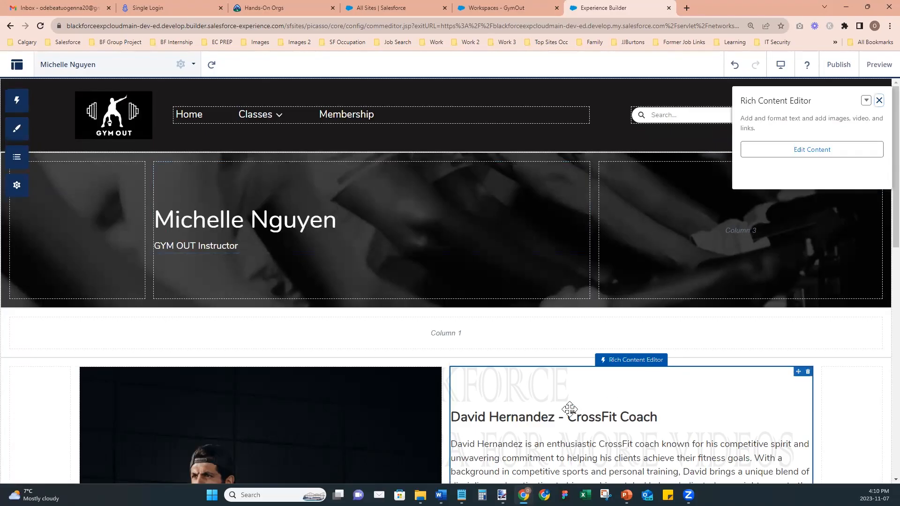
left_click(554, 417)
key("shift+Home")
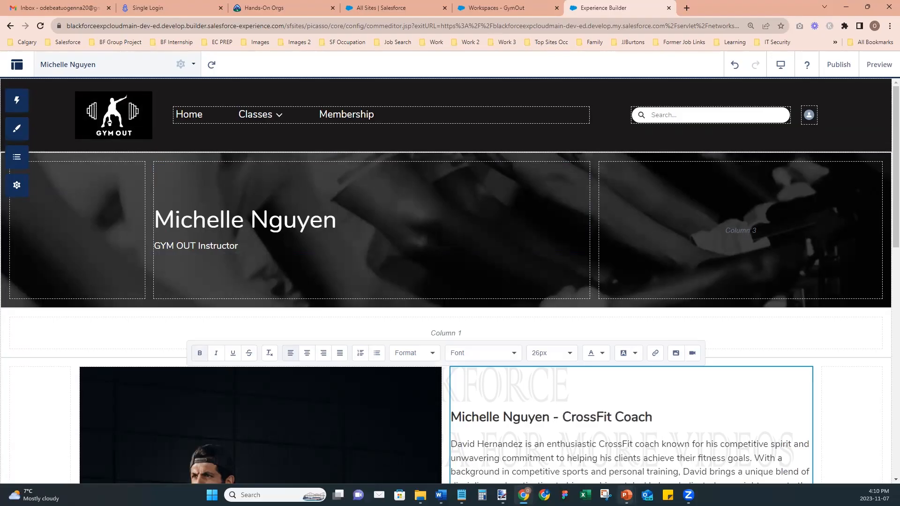
key("shift+End")
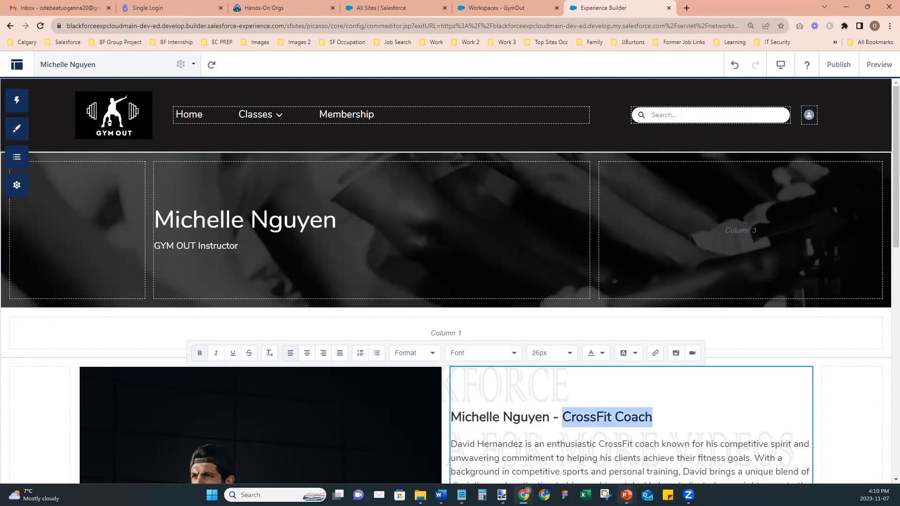
type("Personal Trainer")
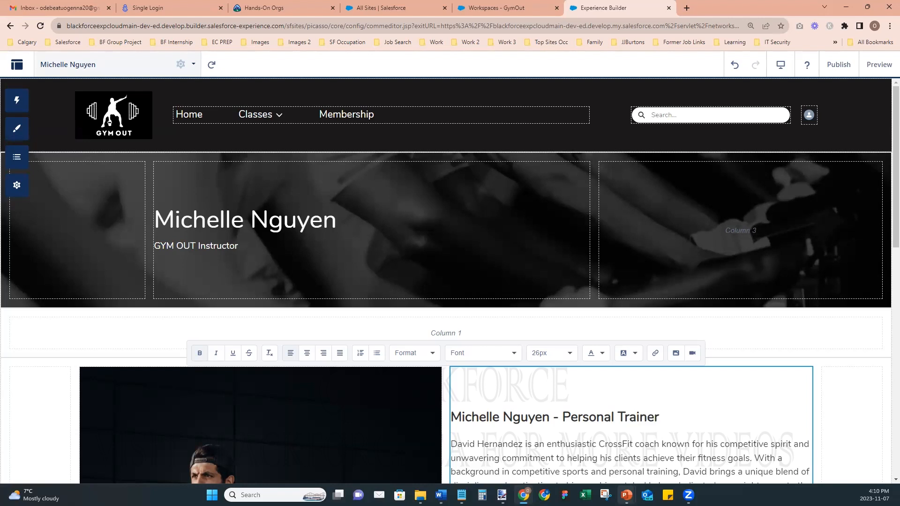
type("& Nur")
type("ch")
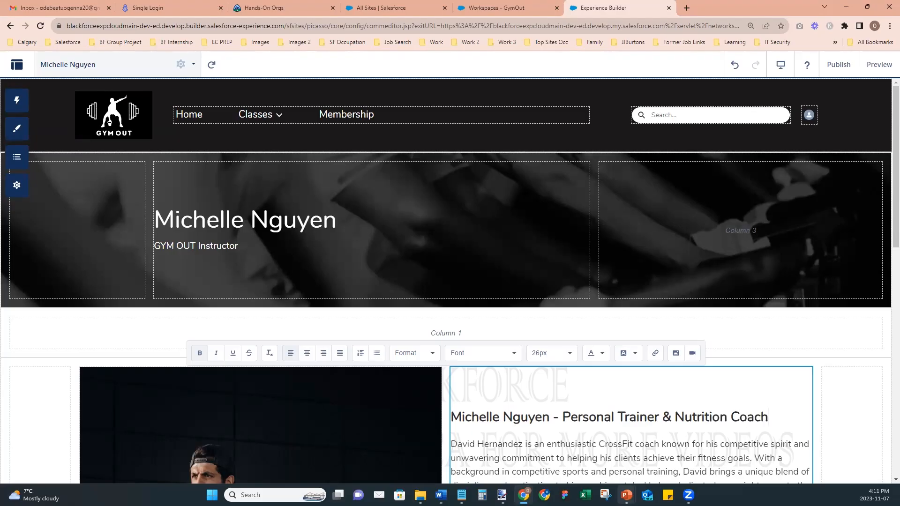
key("Escape")
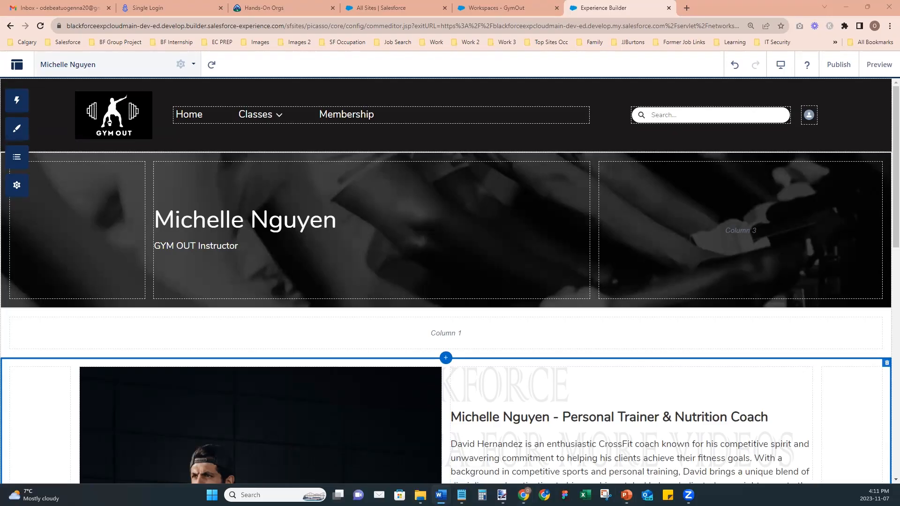
scroll(645, 401, "down", 5)
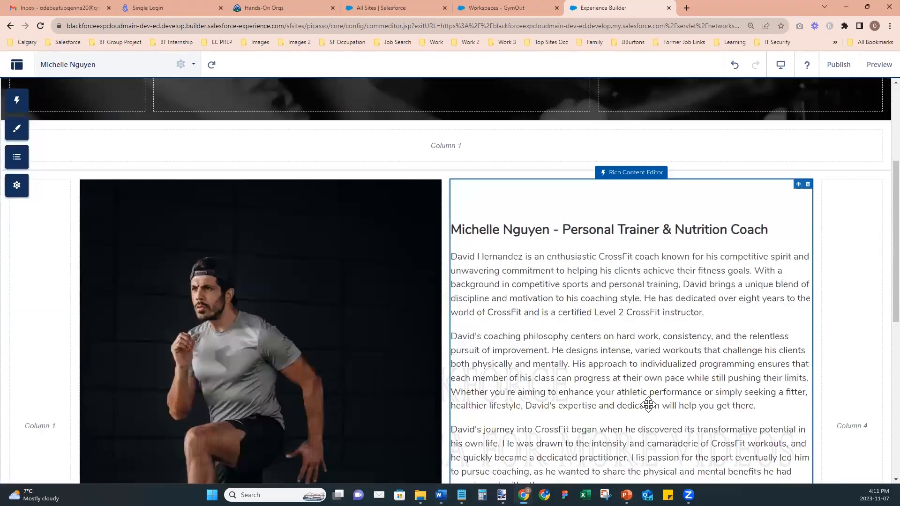
left_click(517, 196)
scroll(607, 291, "down", 5)
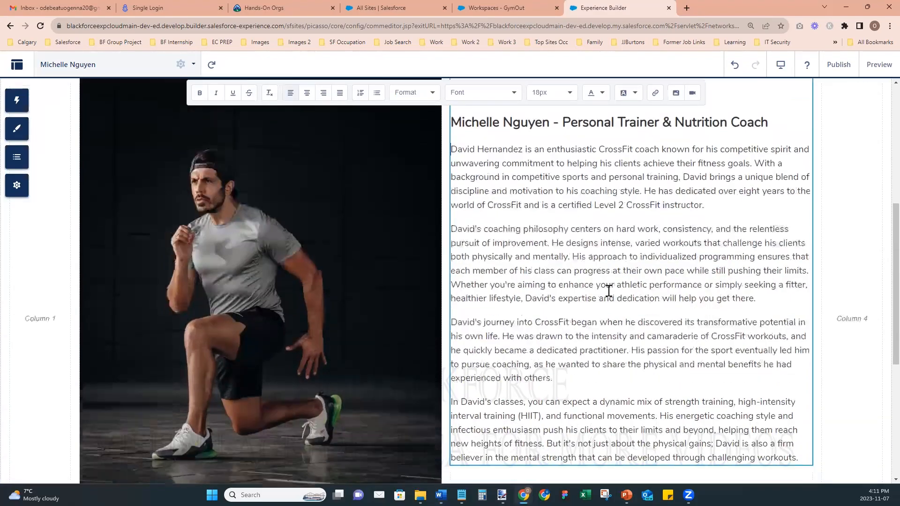
key("ctrl+a")
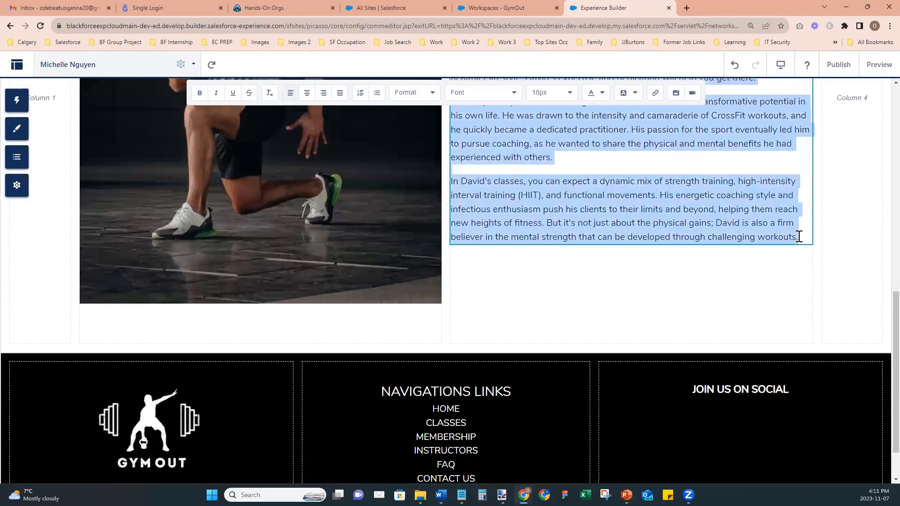
key("ctrl+v")
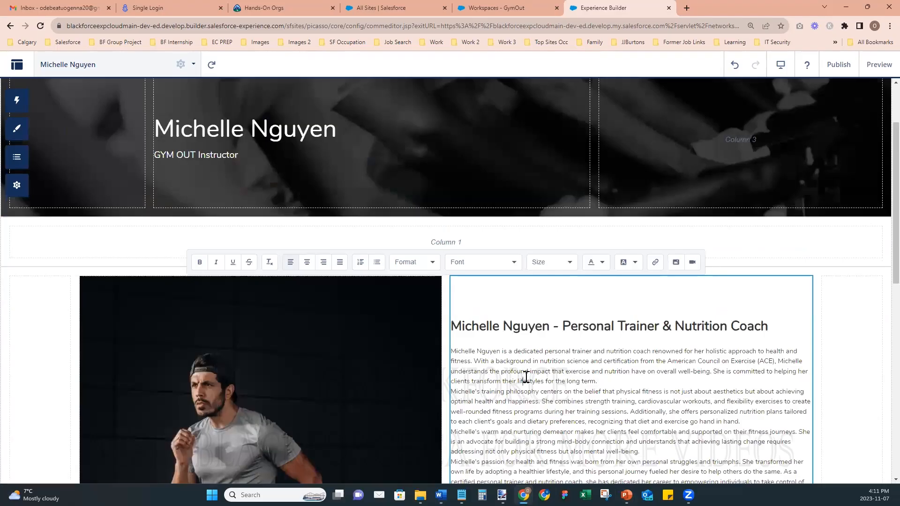
scroll(525, 375, "down", 5)
left_click_drag(534, 258, 451, 117)
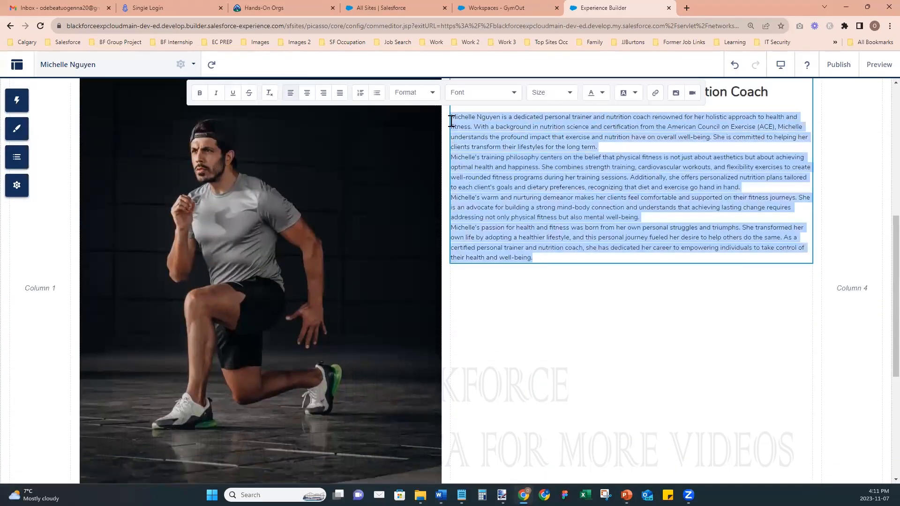
left_click(561, 92)
scroll(556, 176, "down", 1)
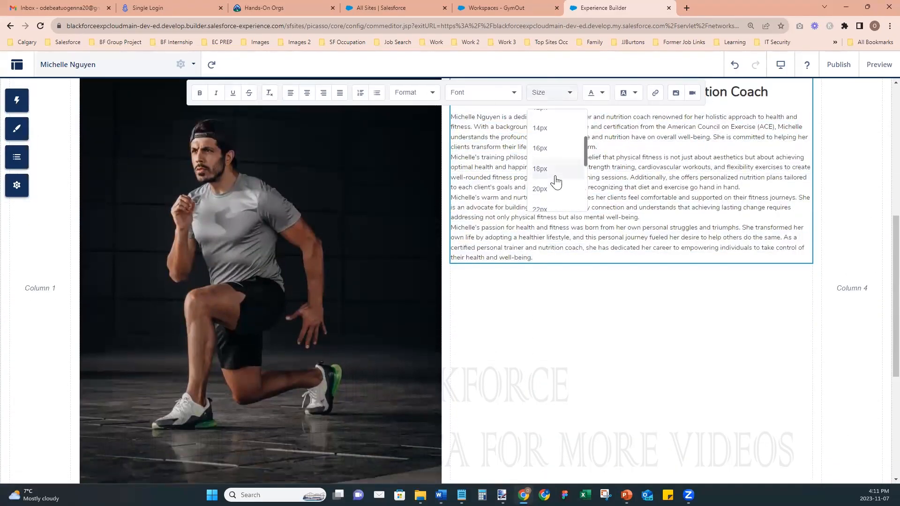
left_click(557, 172)
left_click(723, 392)
scroll(731, 375, "down", 4)
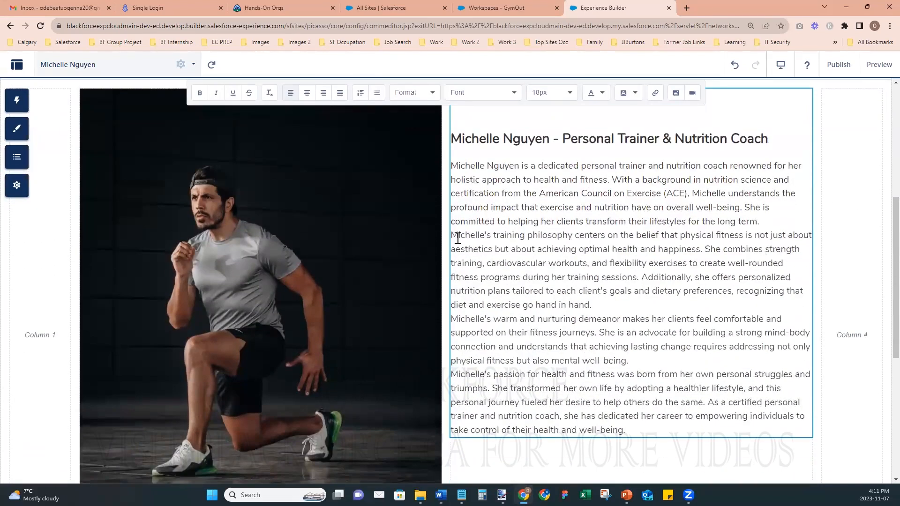
- Split the bio into paragraphs at training philosophy, warm and nurturing, and passion for health
left_click(452, 236)
key("Return")
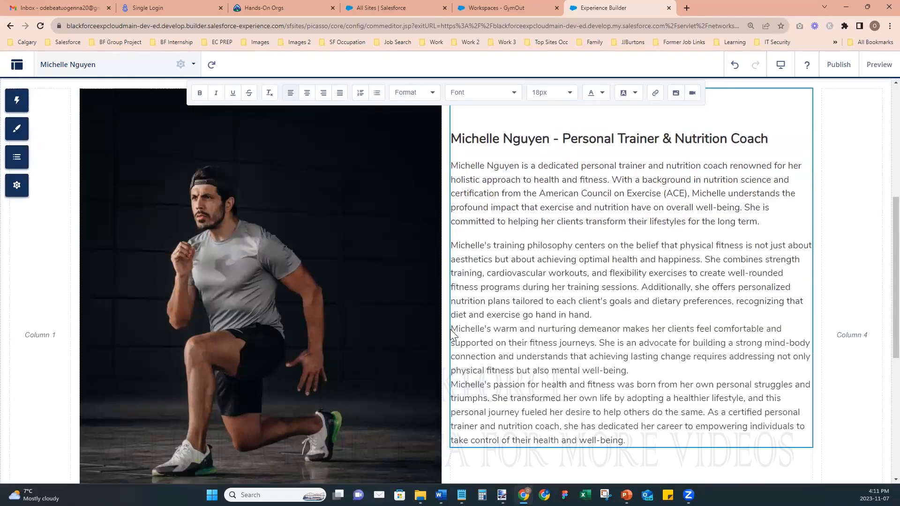
left_click(452, 329)
key("Return")
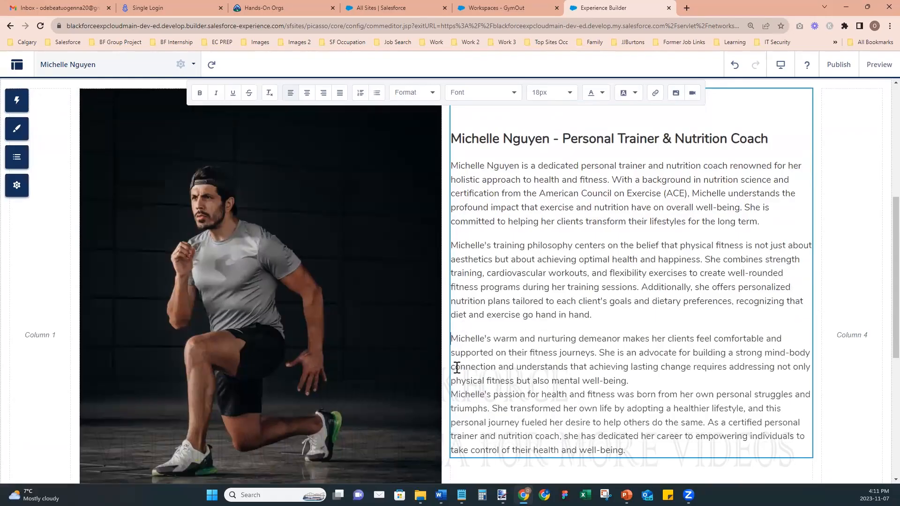
left_click(452, 397)
key("Return")
scroll(335, 252, "down", 2)
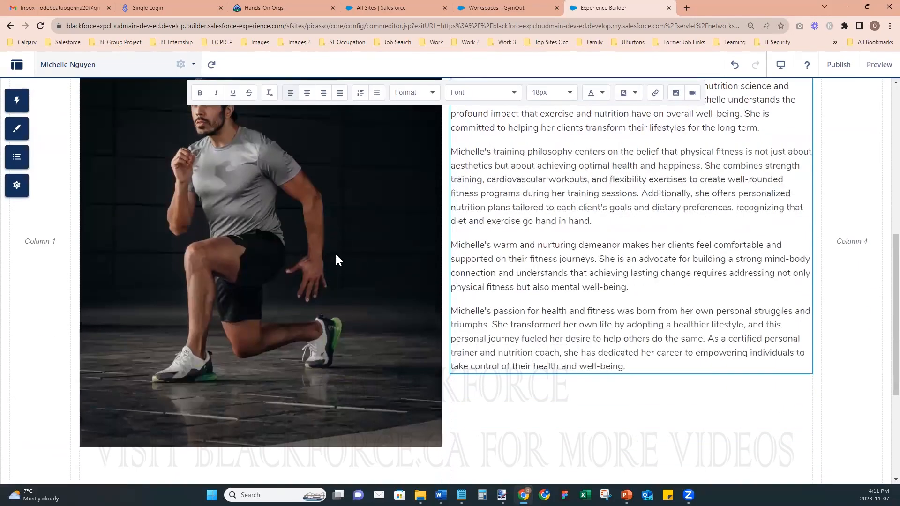
left_click(336, 252)
scroll(289, 262, "up", 3)
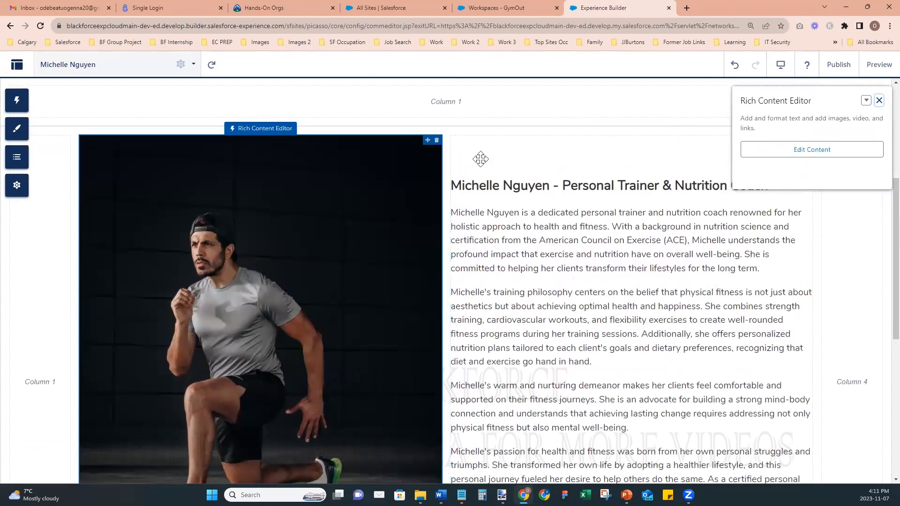
- Delete the old instructor photo and upload the Fitness Instructor - Two image in its place
double_click(232, 207)
left_click(248, 209)
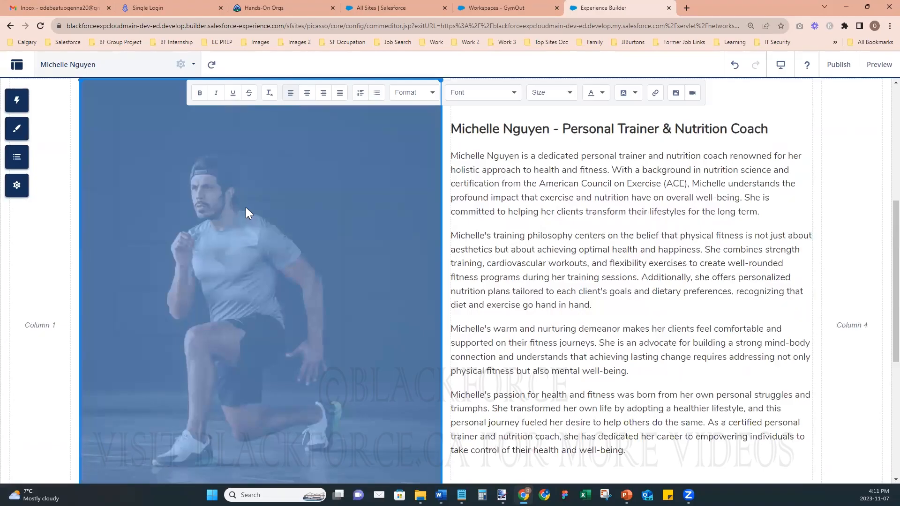
key("Delete")
left_click(676, 105)
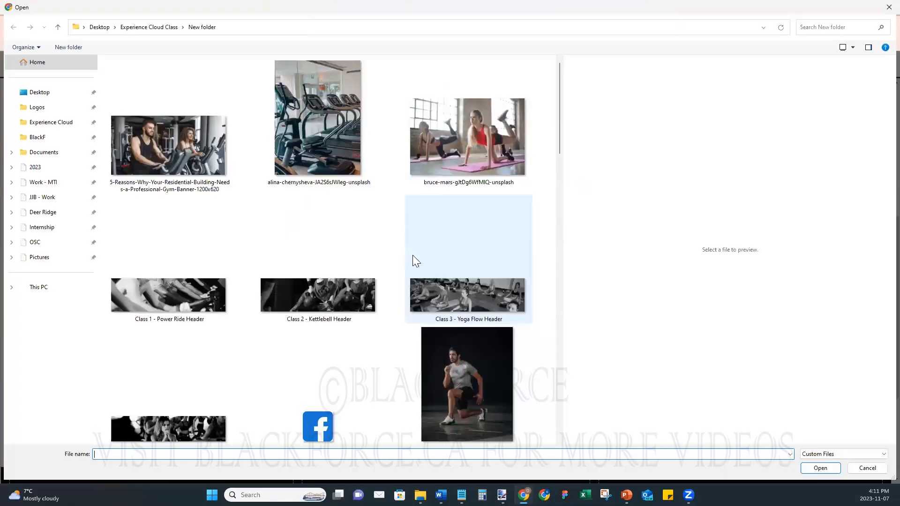
scroll(412, 260, "down", 5)
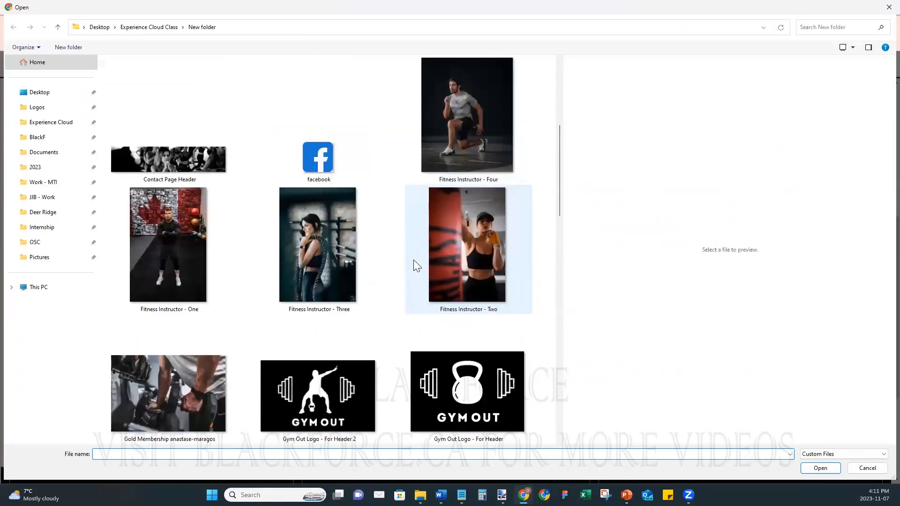
left_click(480, 229)
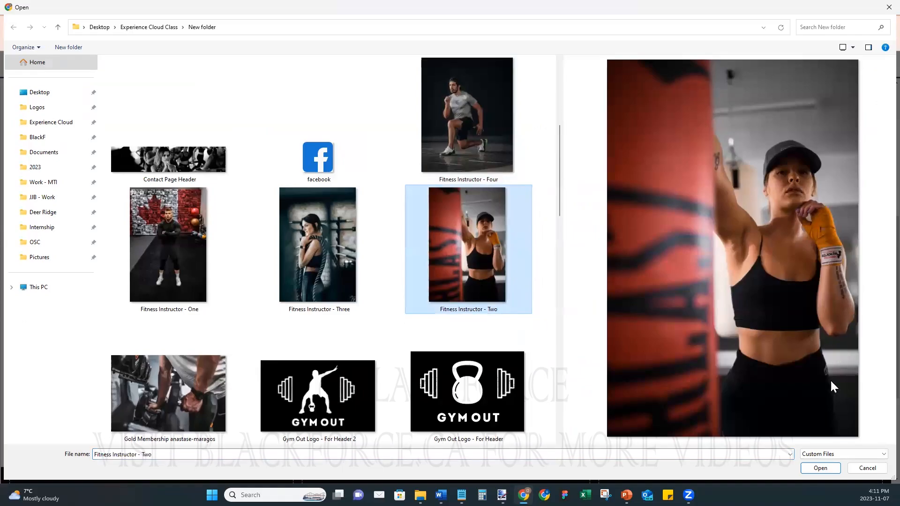
left_click(821, 469)
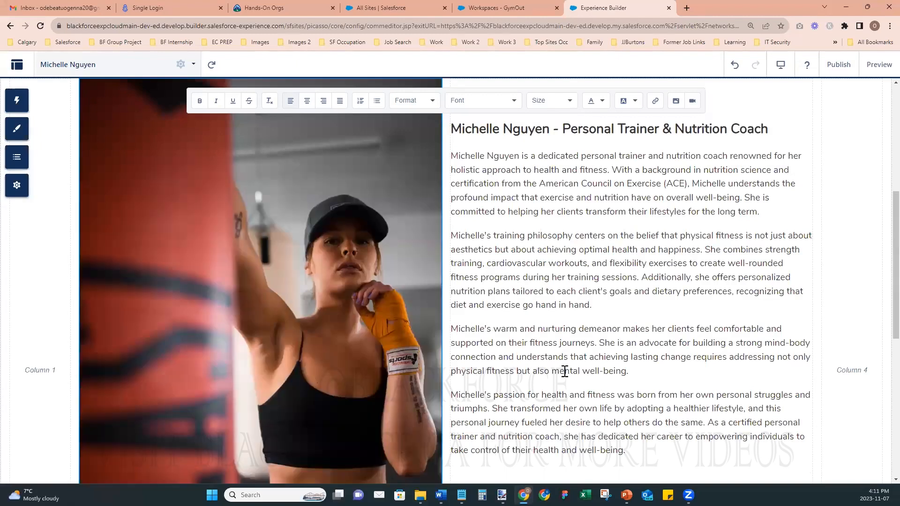
scroll(564, 372, "down", 3)
scroll(565, 370, "up", 5)
scroll(567, 373, "down", 3)
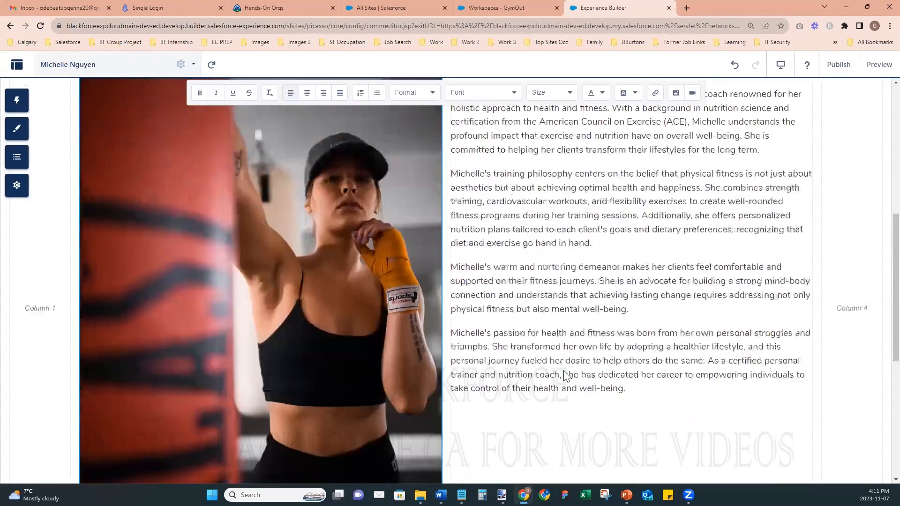
scroll(565, 374, "down", 4)
scroll(565, 373, "up", 7)
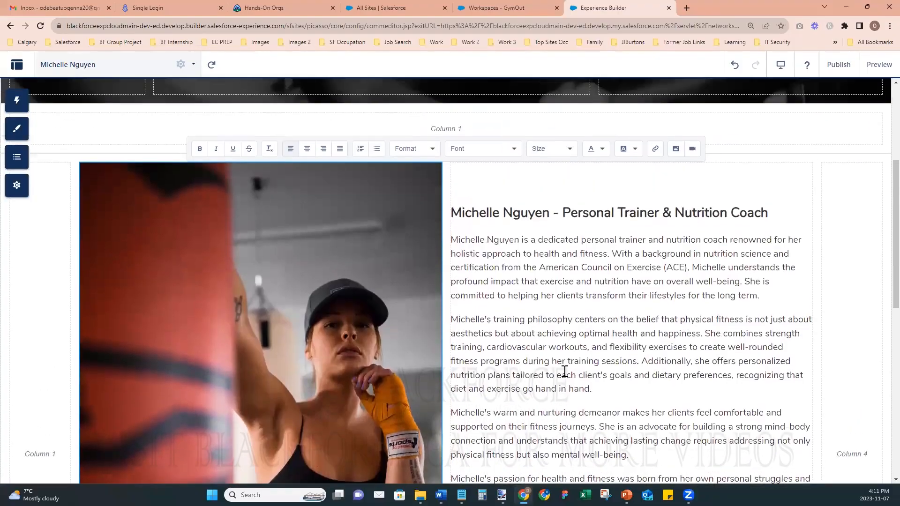
scroll(565, 371, "down", 3)
scroll(464, 405, "up", 3)
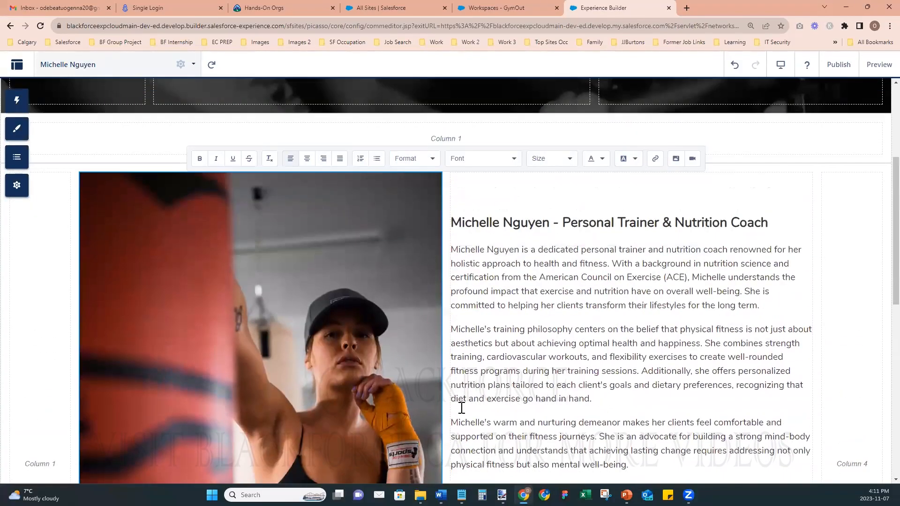
left_click(420, 495)
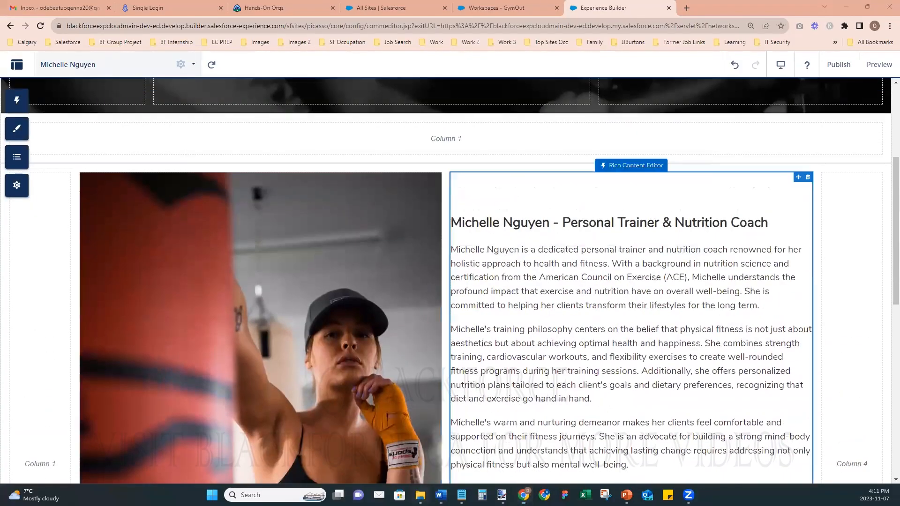
- Go to Desktop > Experience Cloud Class > New folder and right-click Fitness Instructor - Two
left_click(47, 109)
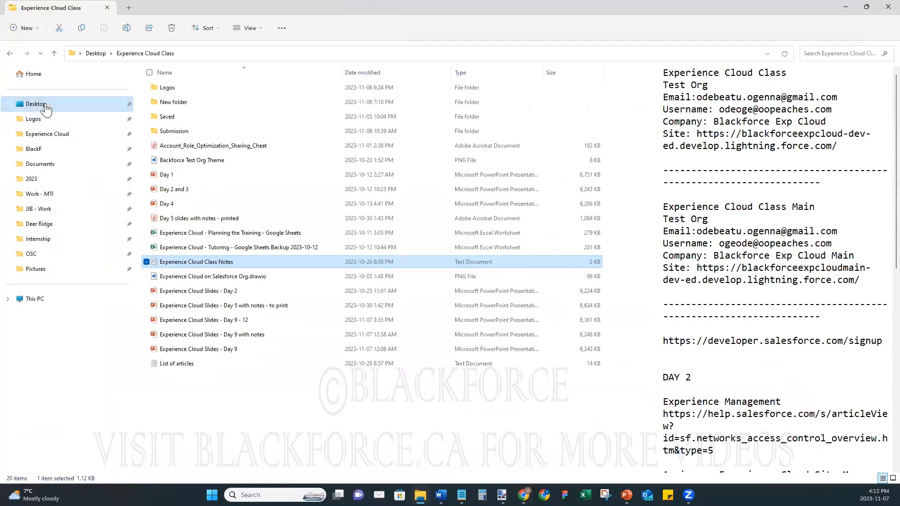
double_click(211, 104)
double_click(187, 99)
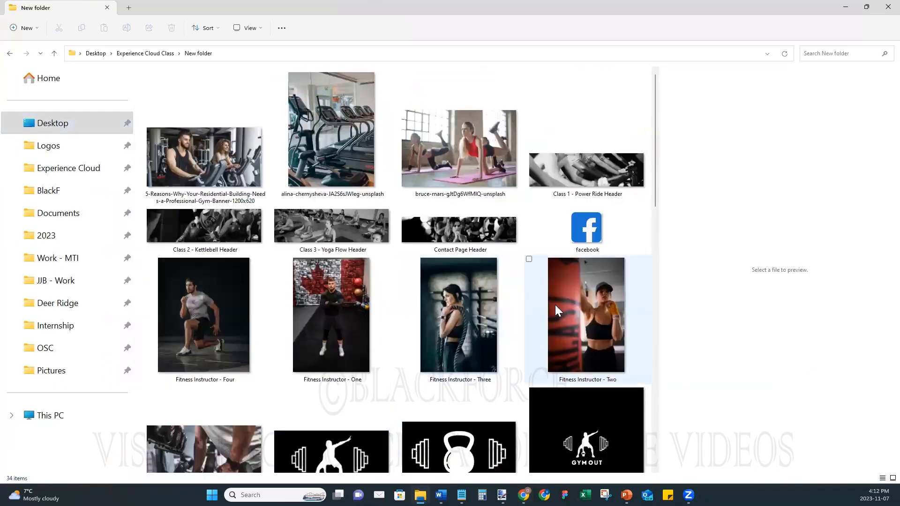
left_click(558, 305)
right_click(558, 326)
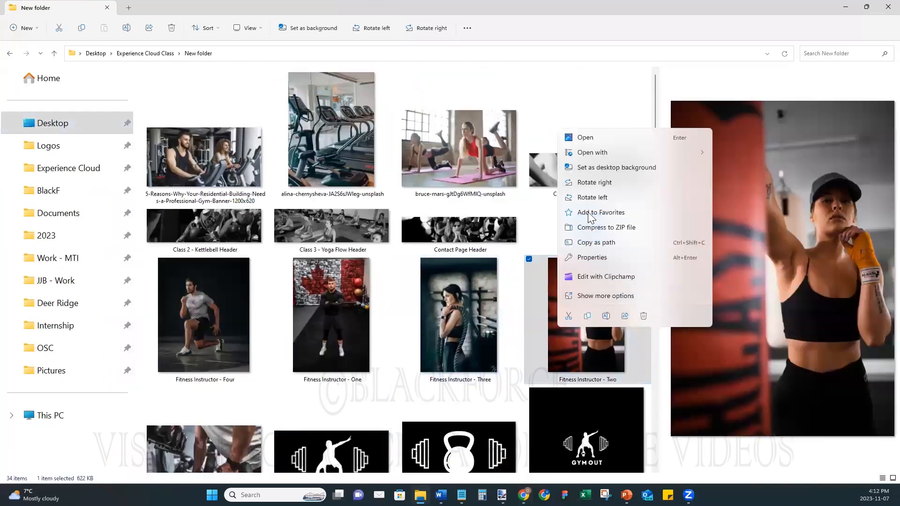
- Open the photo in paint.net and crop it to its middle band, 1920 × 2285
mouse_move(595, 155)
left_click(748, 169)
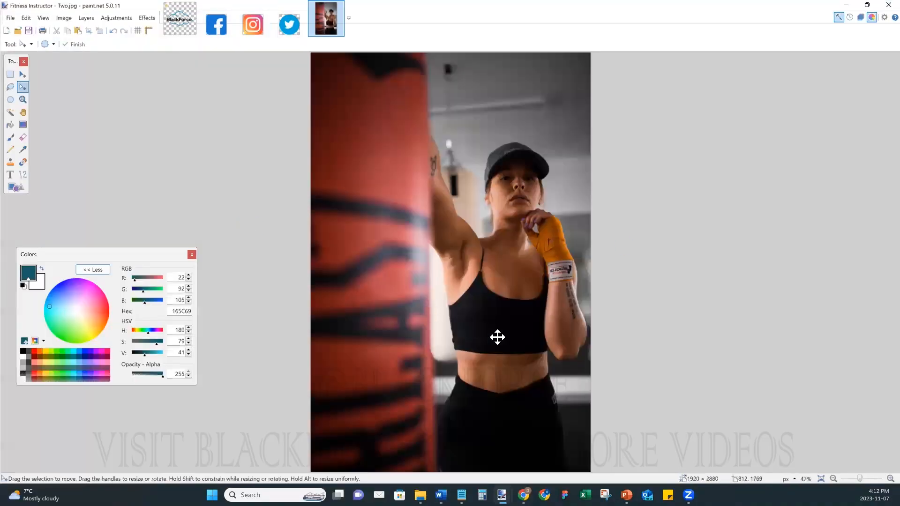
left_click(10, 74)
left_click_drag(300, 108, 779, 439)
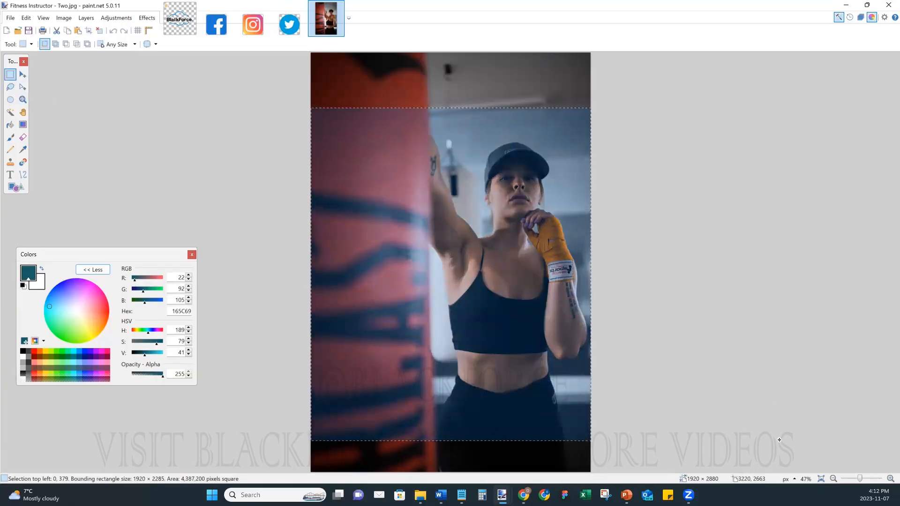
left_click(89, 30)
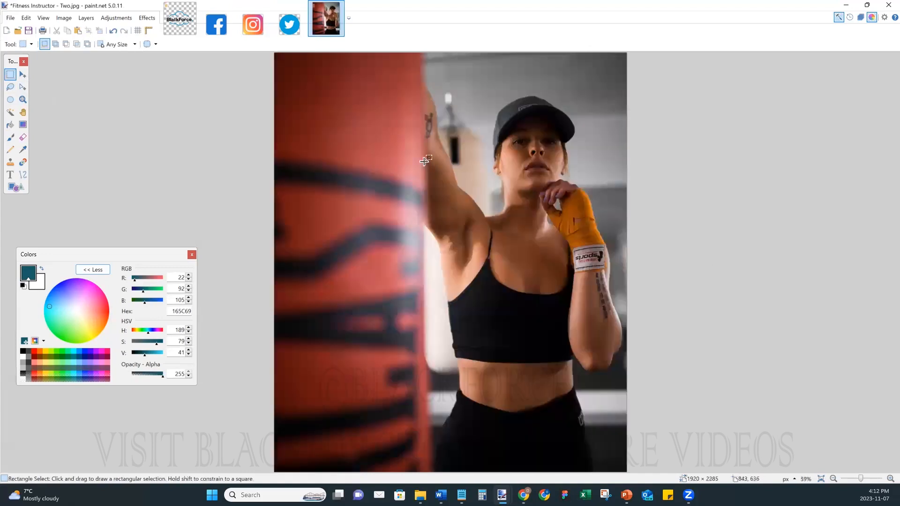
- Save the cropped photo as the JPEG 'Fitness Instructor - Two v2'
left_click(10, 17)
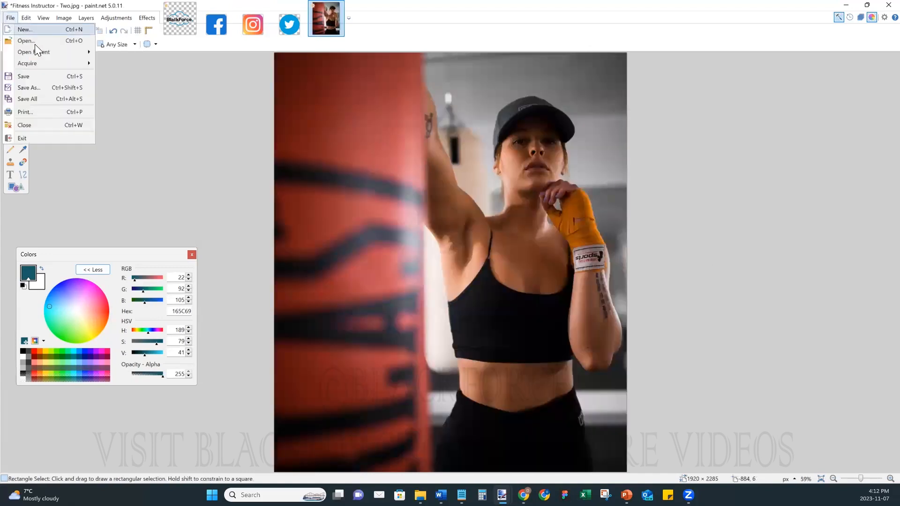
left_click(41, 87)
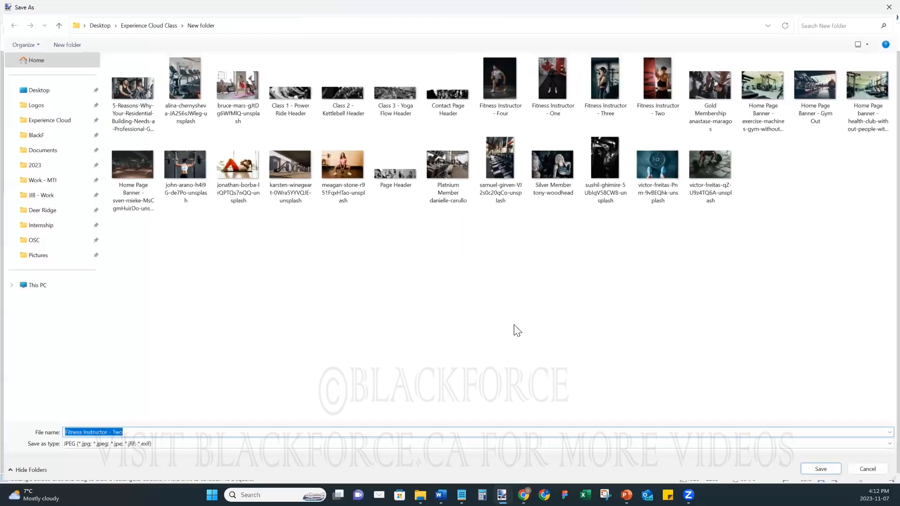
key("Right")
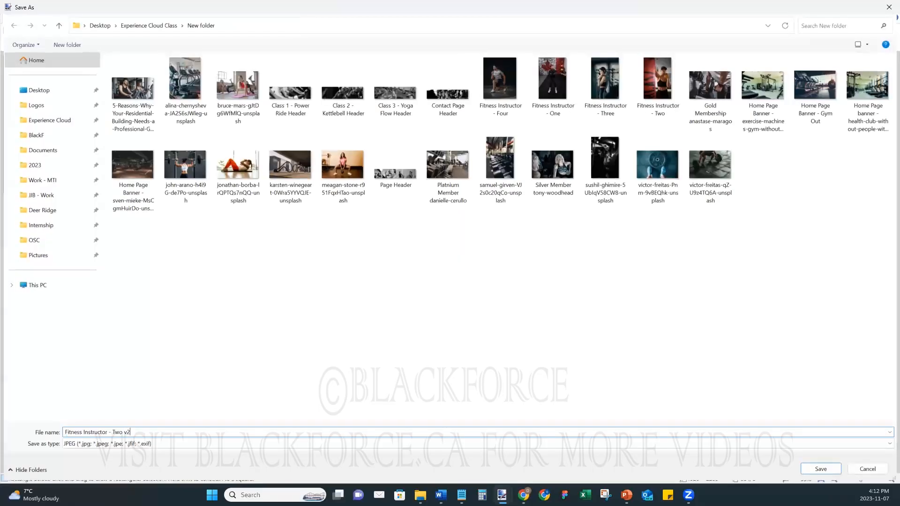
key("Return")
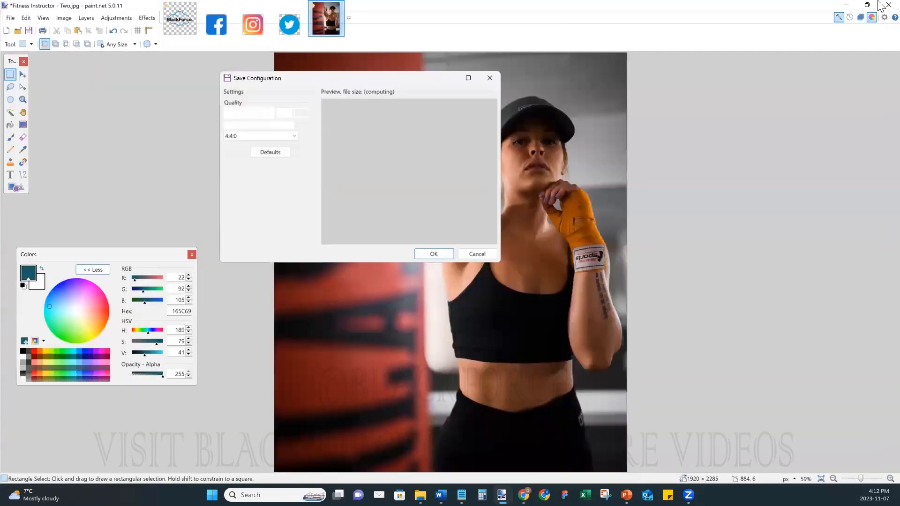
left_click(437, 255)
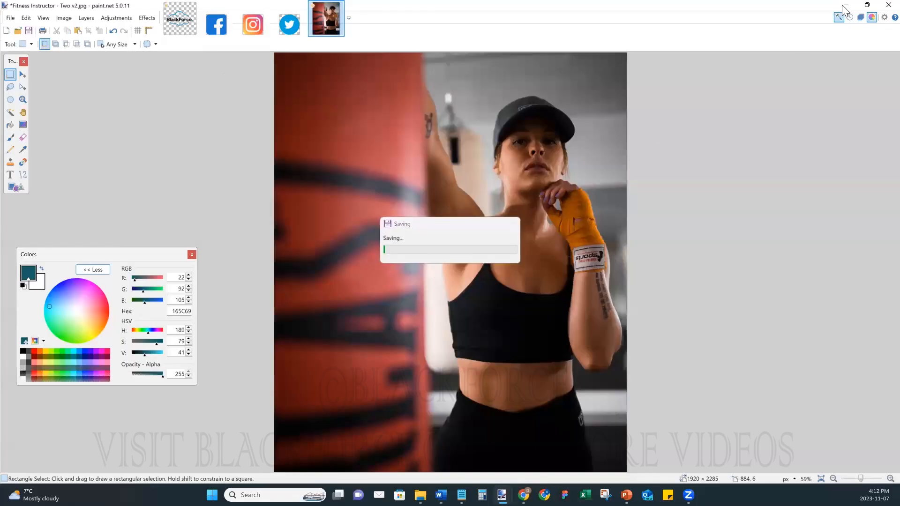
left_click(846, 4)
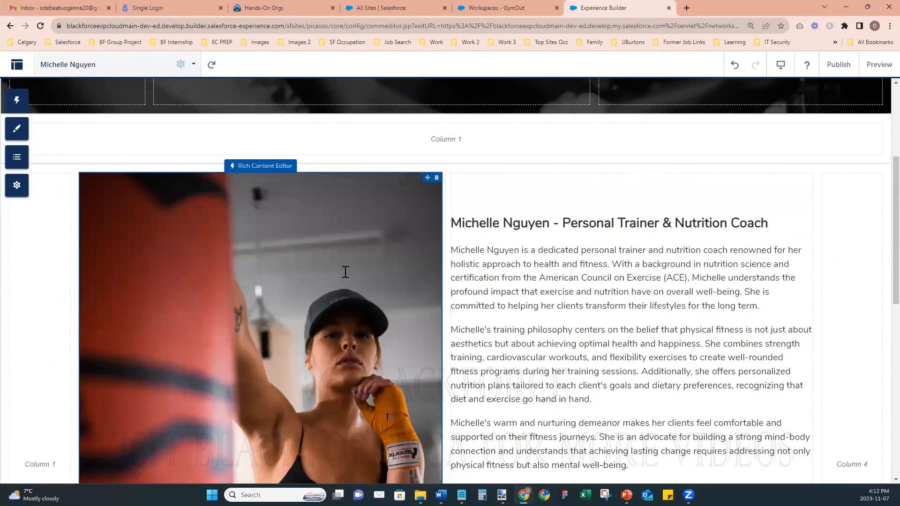
- Delete the old bio photo and upload Fitness Instructor - Two v2.jpg into the block
left_click(345, 272)
left_click(325, 244)
key("Delete")
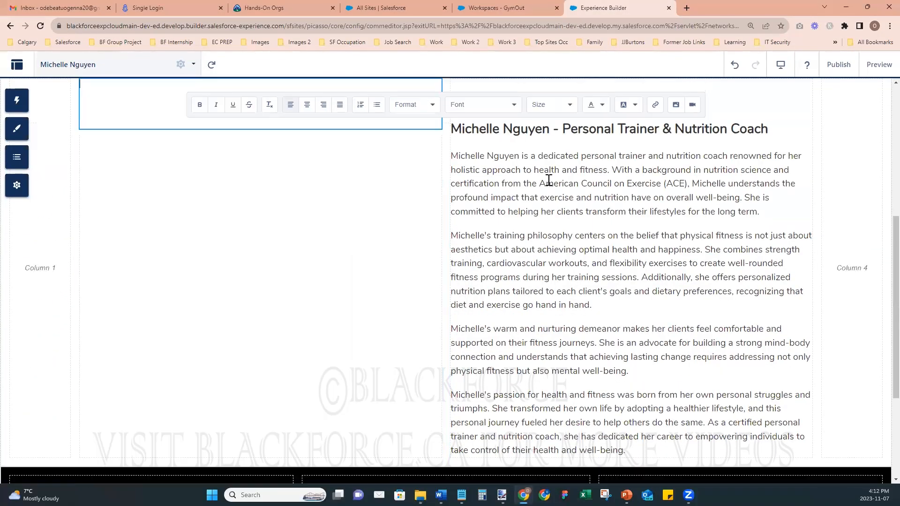
left_click(677, 105)
left_click(332, 162)
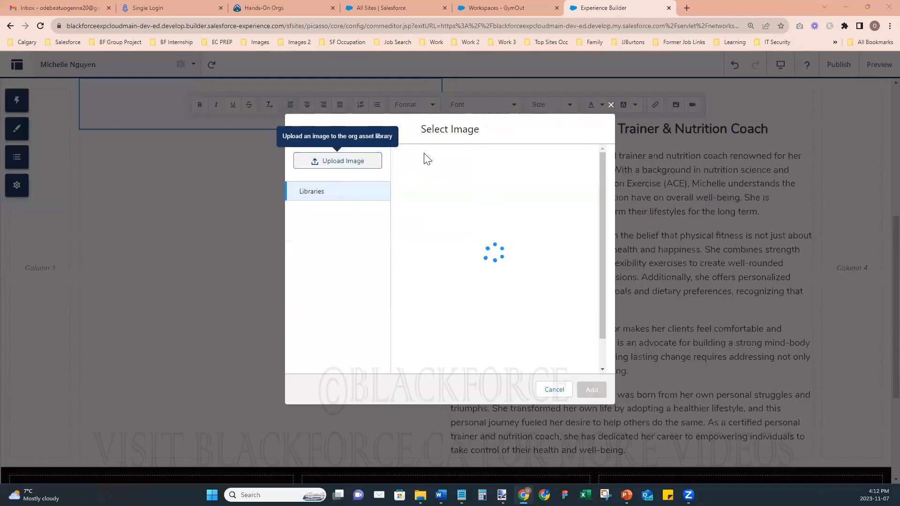
scroll(335, 309, "down", 3)
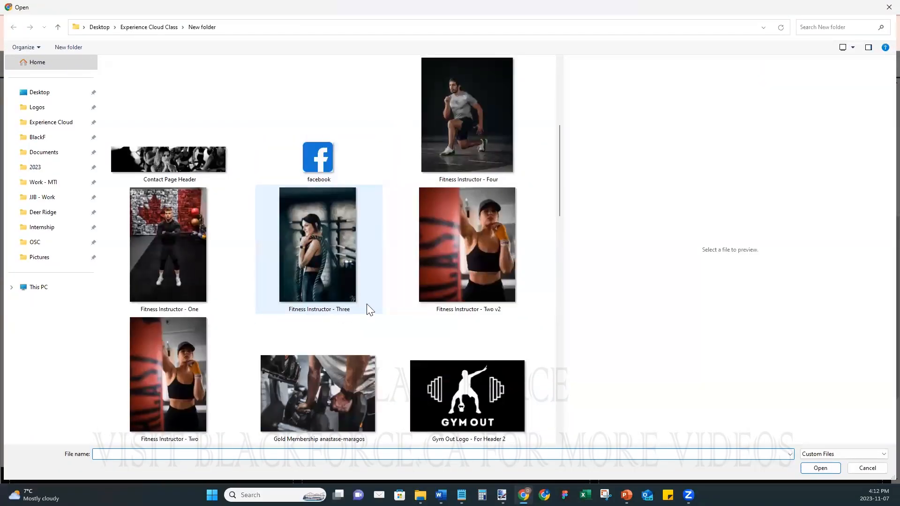
left_click(493, 233)
left_click(824, 469)
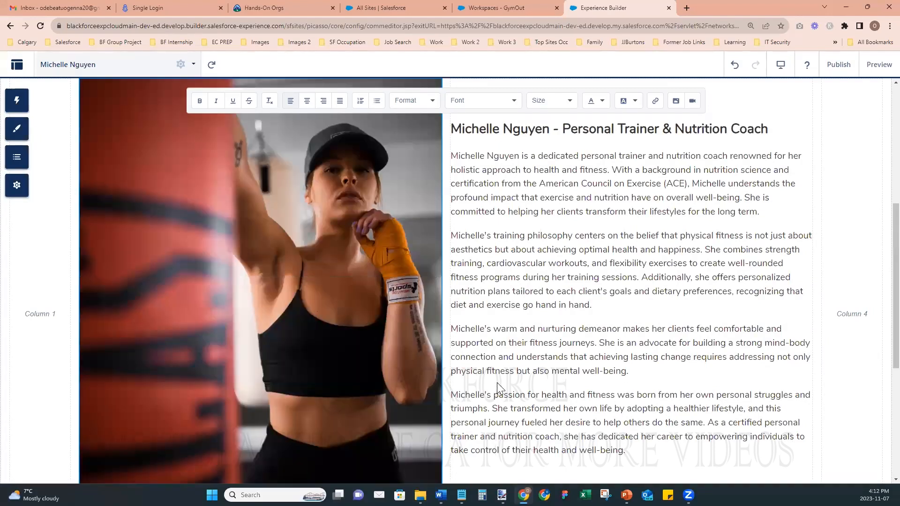
scroll(485, 383, "down", 3)
scroll(483, 380, "up", 4)
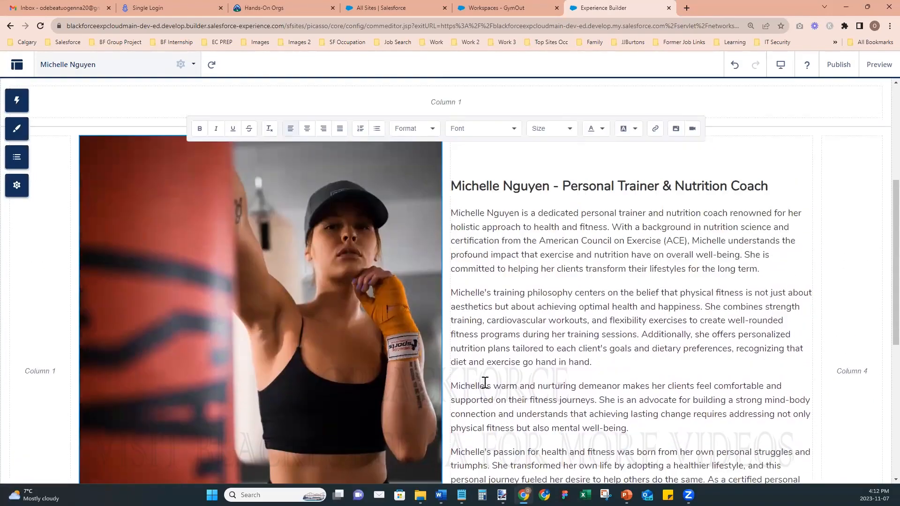
scroll(485, 381, "down", 4)
scroll(489, 378, "up", 2)
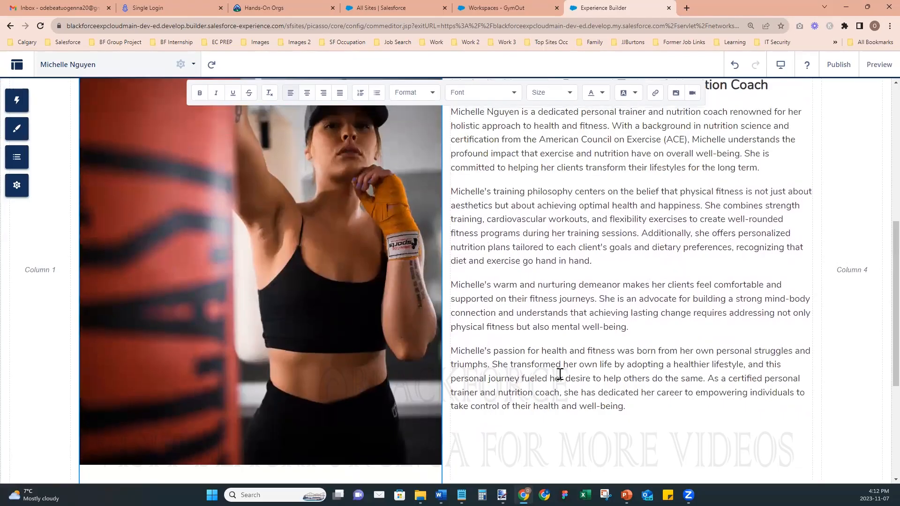
scroll(558, 374, "up", 5)
scroll(559, 374, "up", 2)
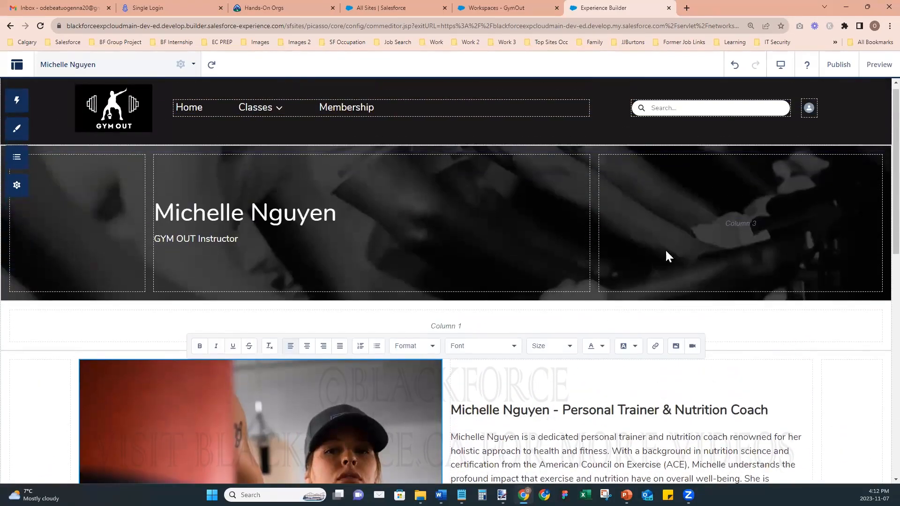
left_click(837, 69)
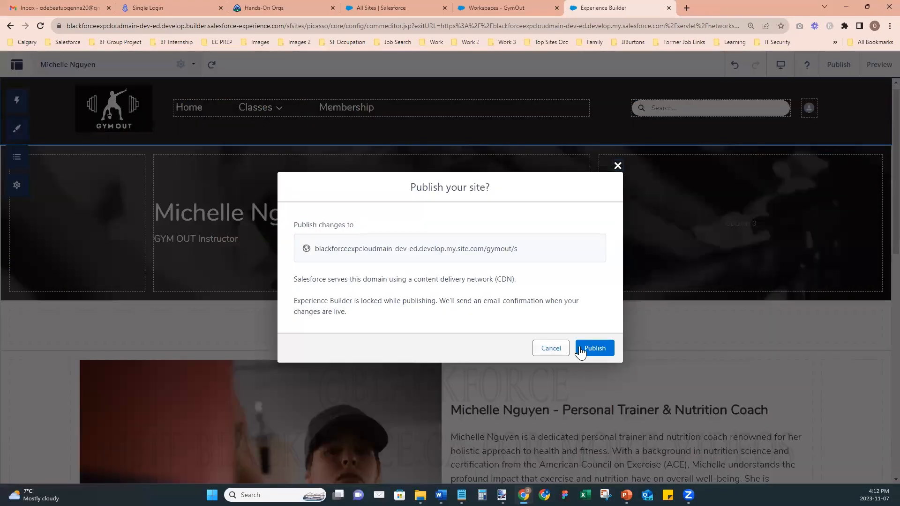
left_click(585, 348)
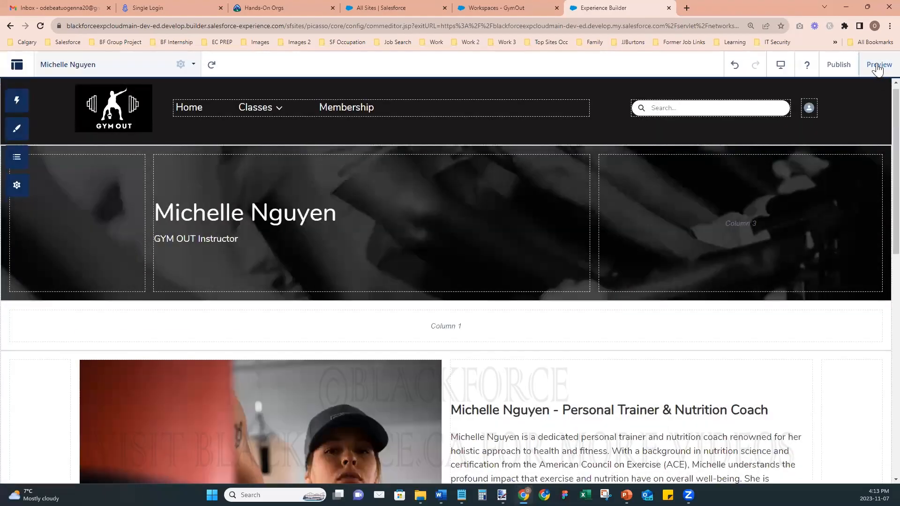
left_click(878, 66)
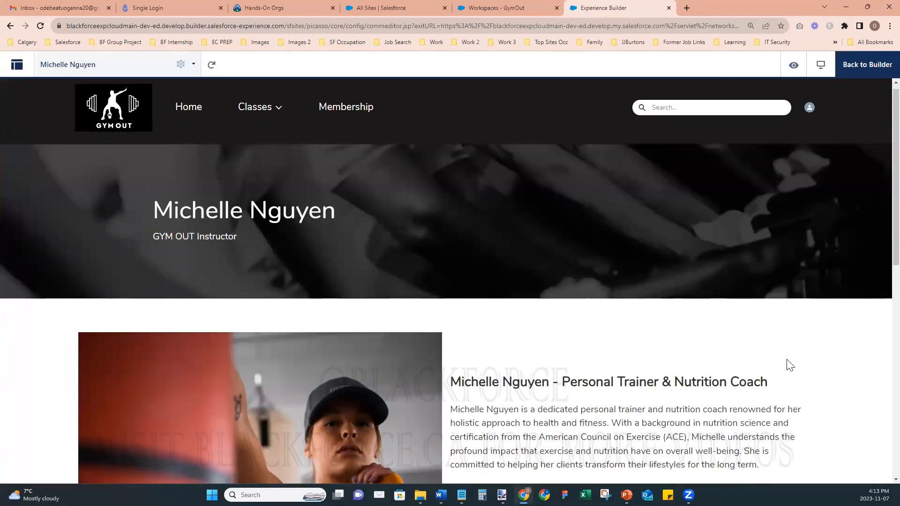
scroll(791, 365, "down", 1)
scroll(791, 364, "up", 1)
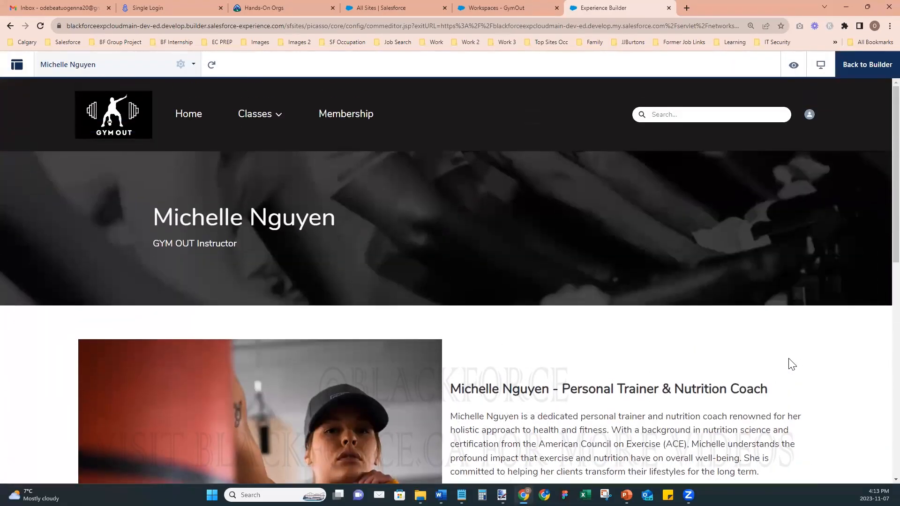
scroll(253, 286, "down", 1)
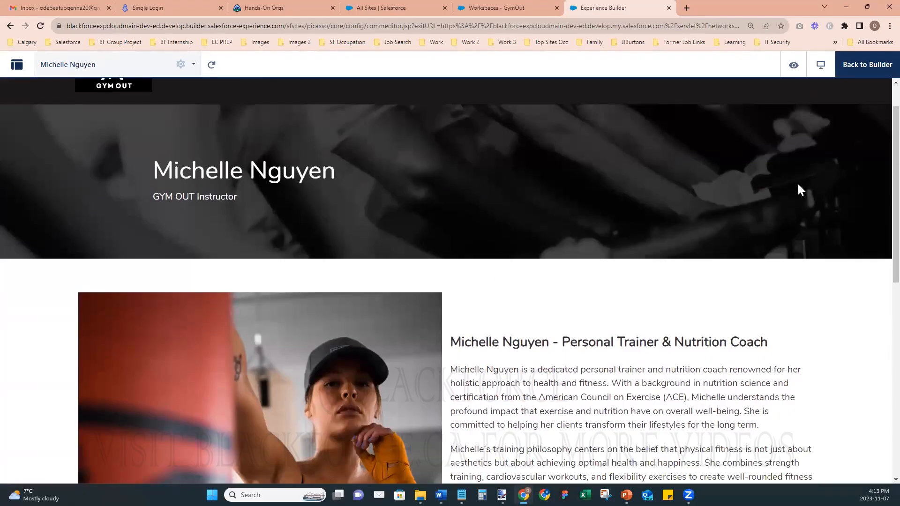
- Back in the builder, open the hero banner section's Section Style settings
left_click(867, 71)
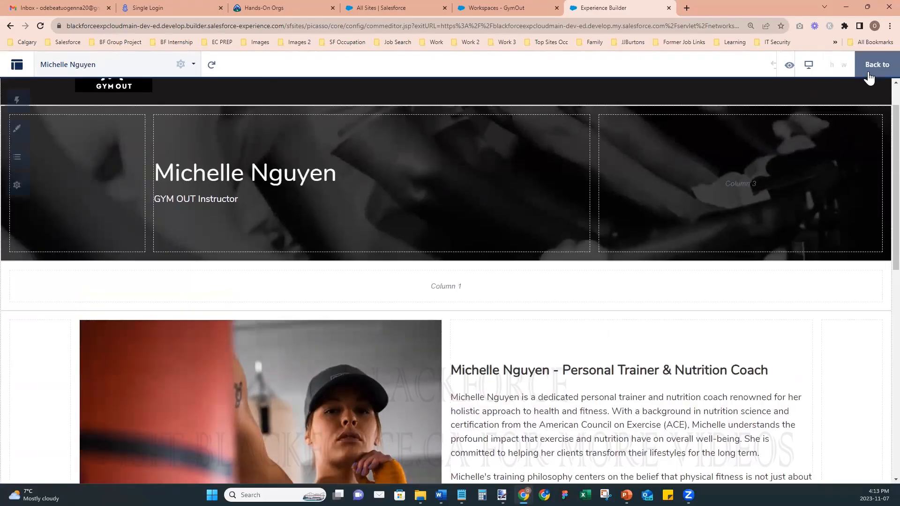
left_click(72, 192)
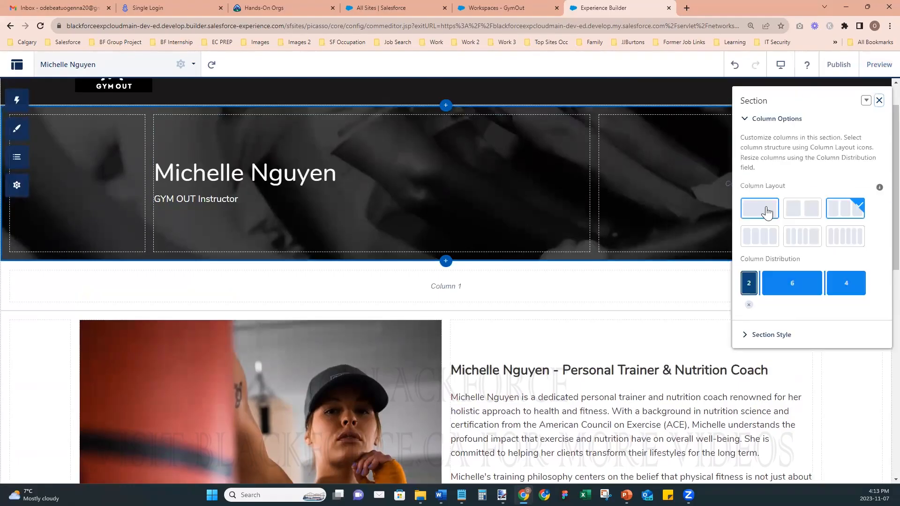
left_click(768, 335)
scroll(764, 328, "down", 3)
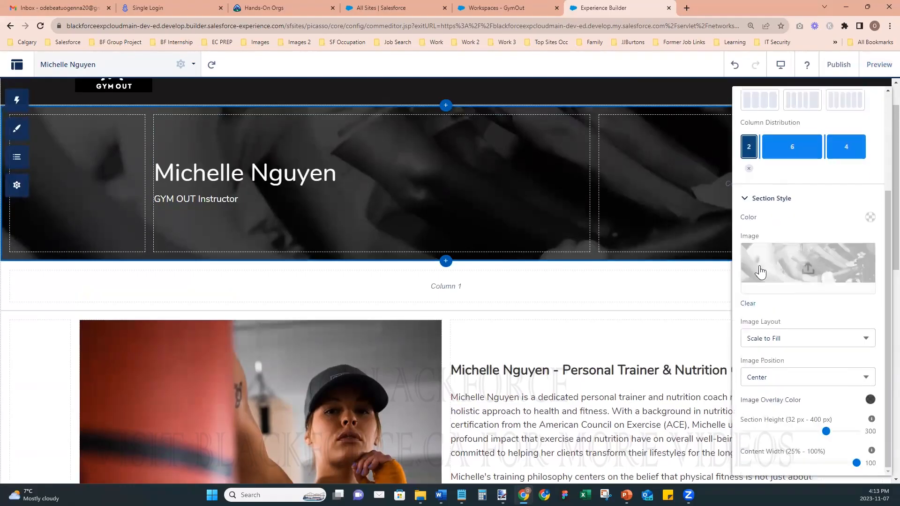
left_click(420, 495)
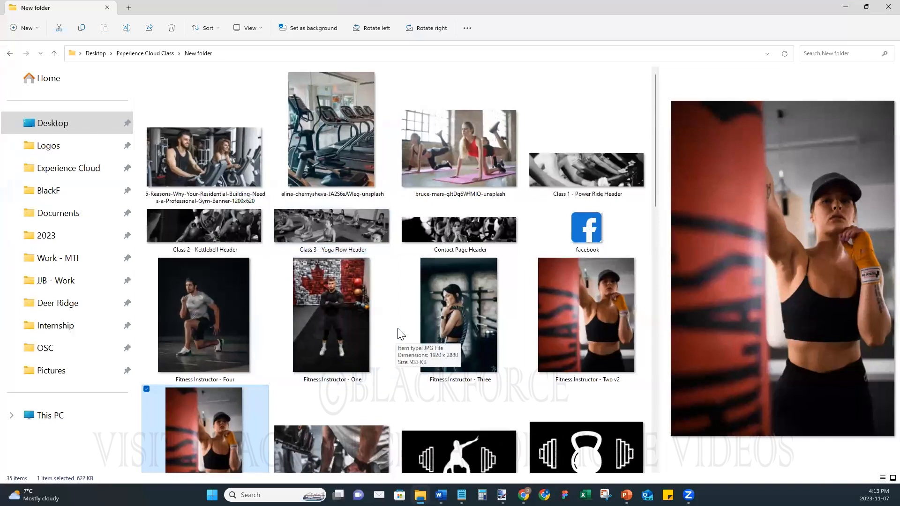
- Browse the New folder of gym images to find Page Header, then set File Explorer aside
left_click_drag(656, 109, 657, 318)
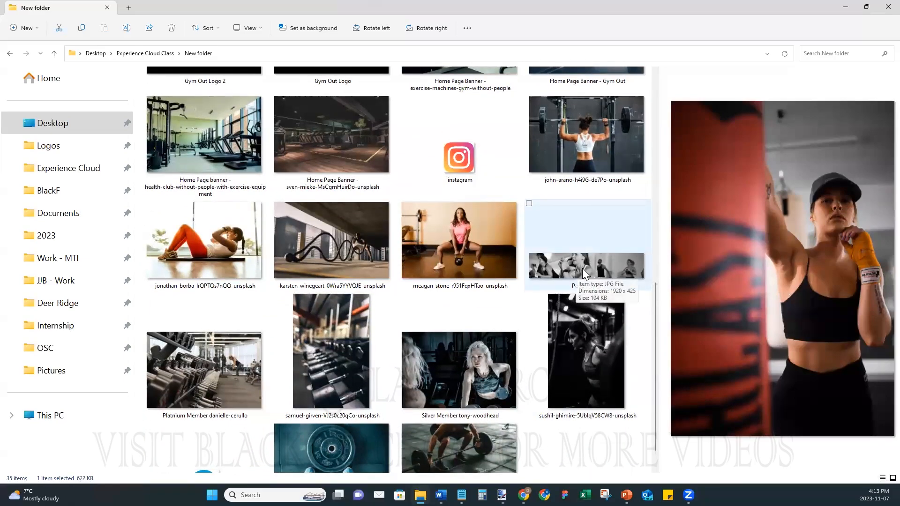
scroll(583, 271, "down", 1)
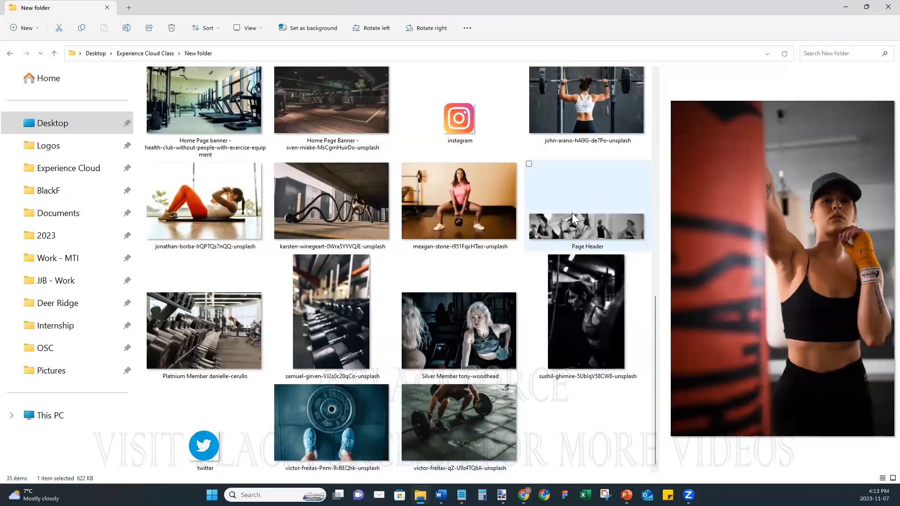
left_click(838, 6)
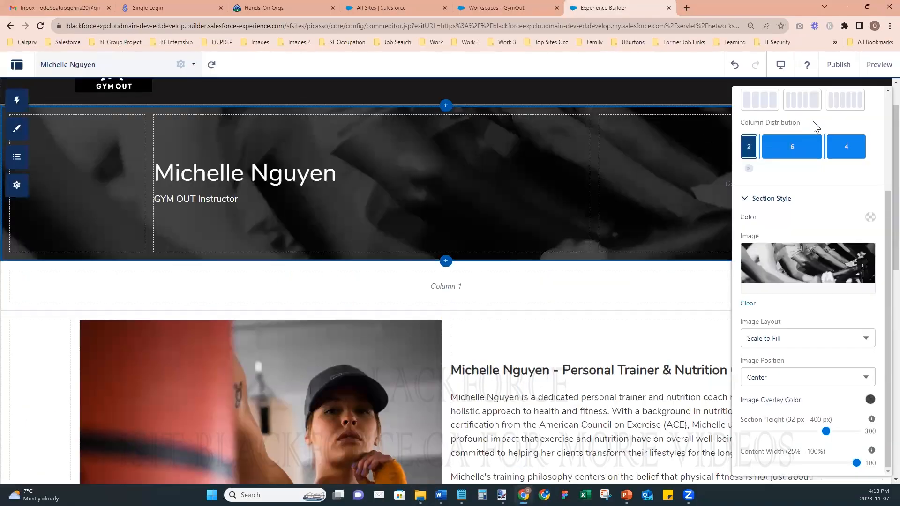
left_click(747, 304)
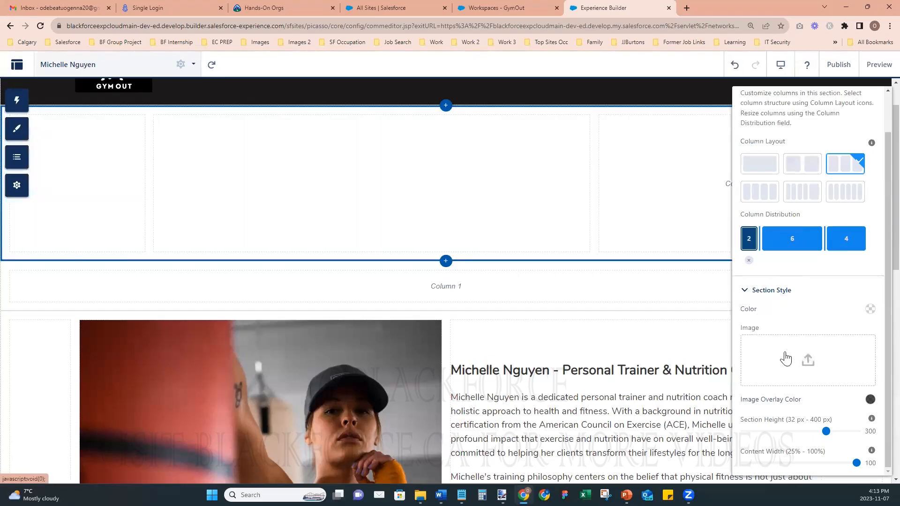
left_click(800, 363)
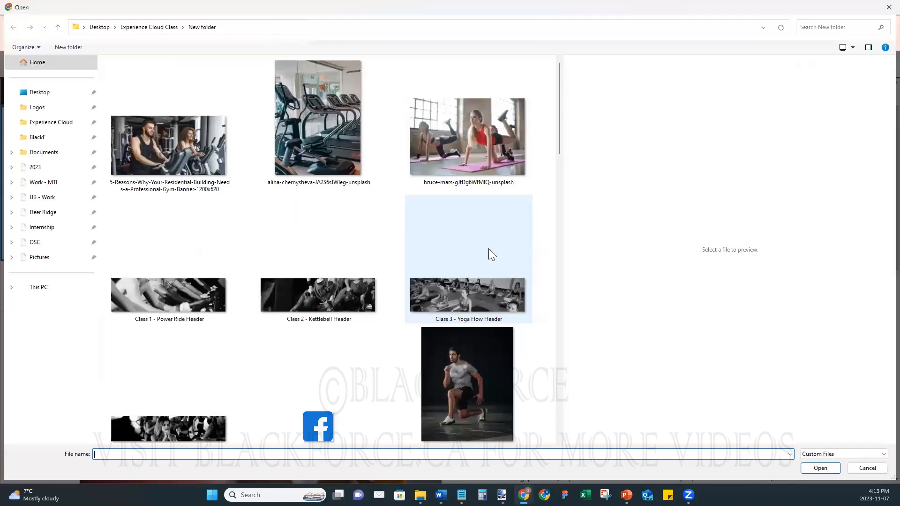
scroll(467, 262, "down", 15)
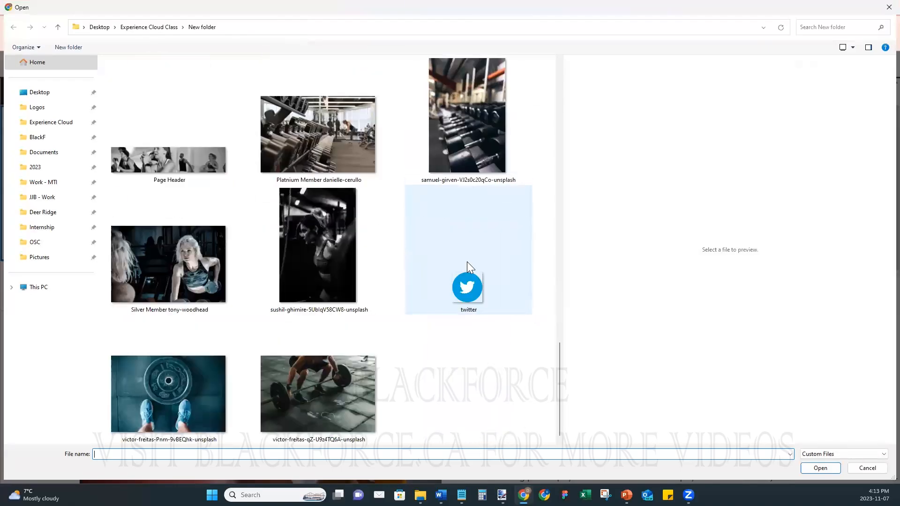
left_click(160, 154)
left_click(821, 464)
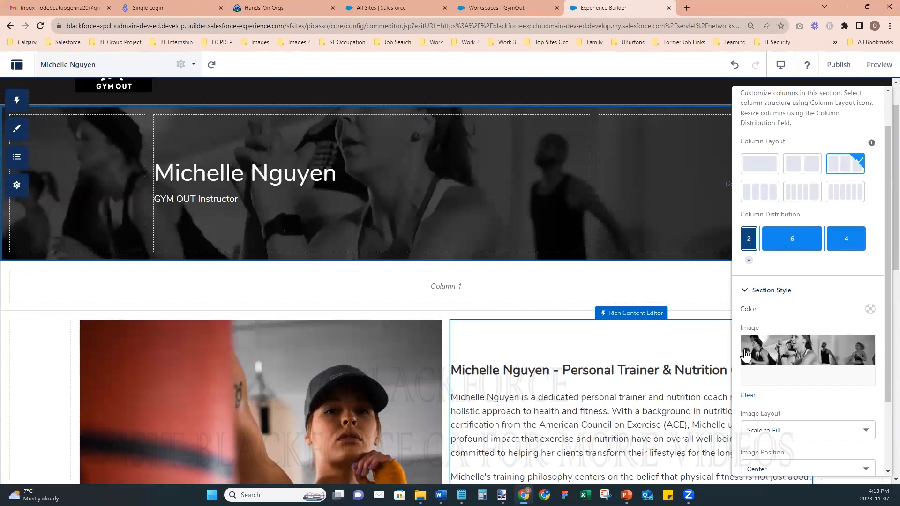
- Set the banner image position to Top Center and close the section properties
scroll(778, 356, "down", 2)
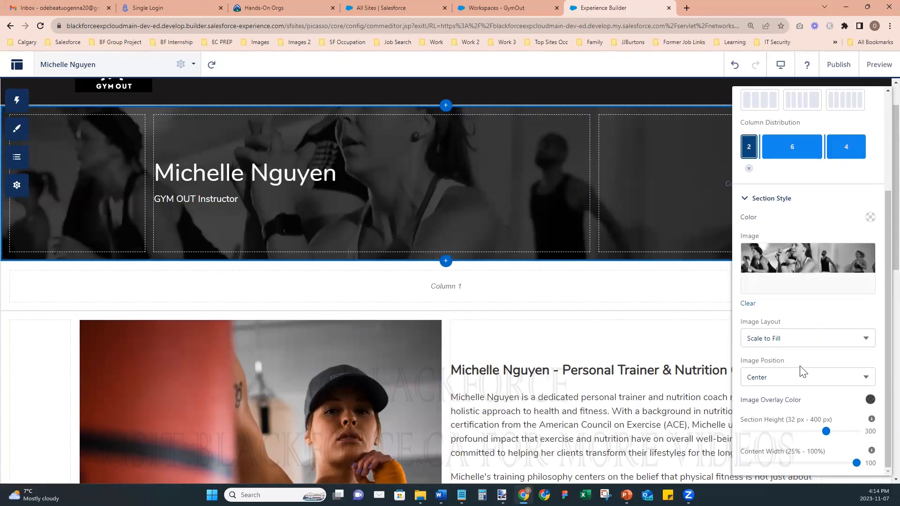
left_click(780, 375)
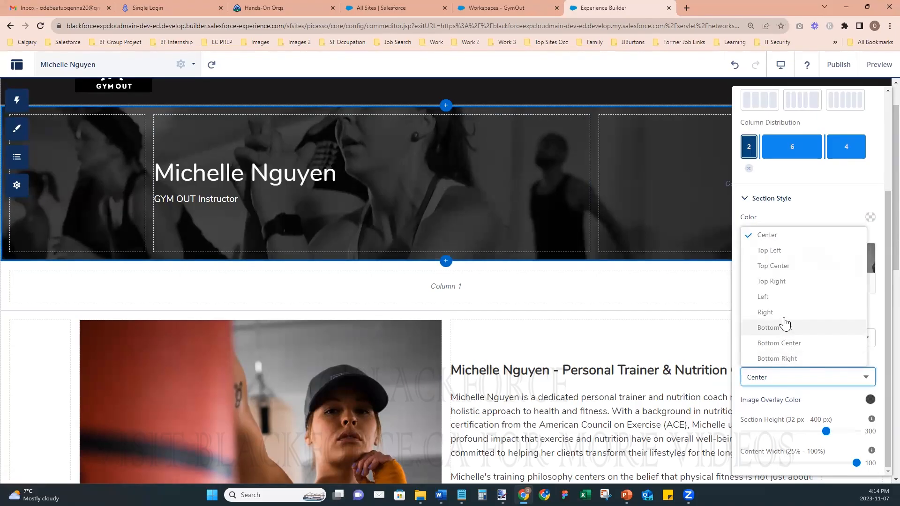
left_click(782, 267)
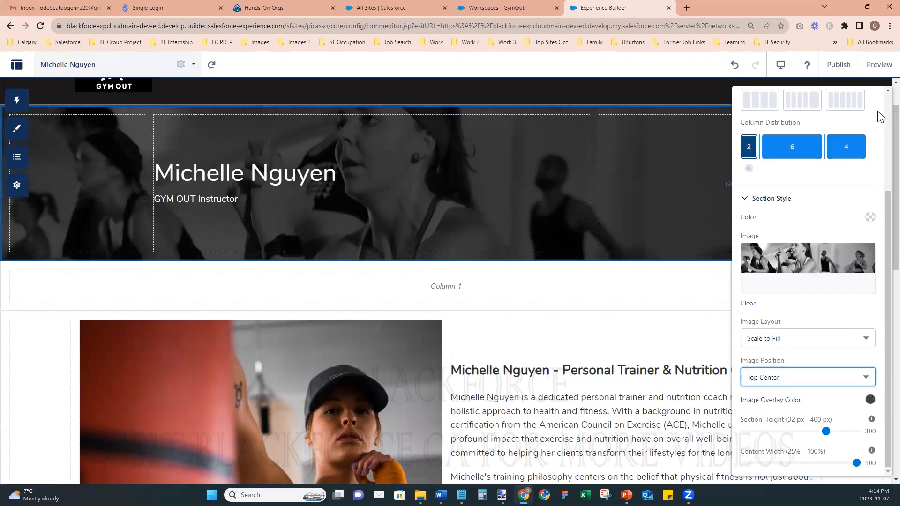
scroll(878, 241, "up", 3)
left_click(870, 102)
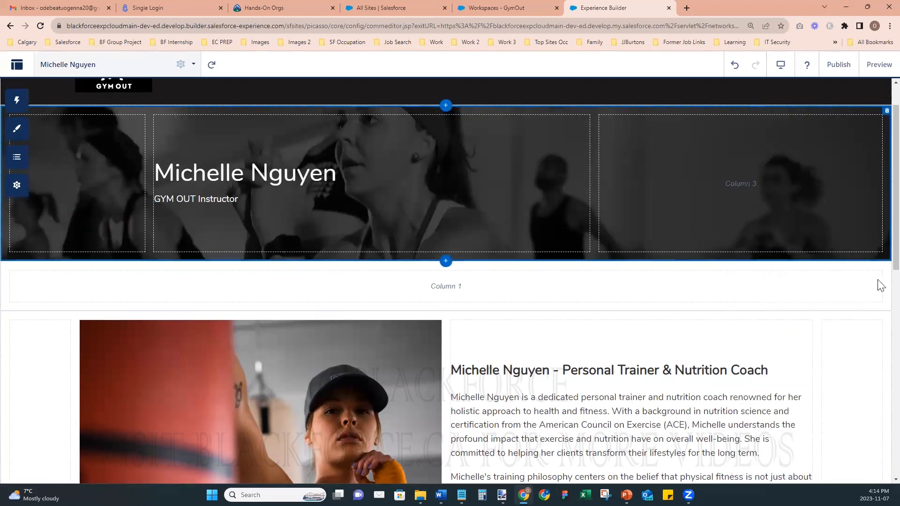
- Publish the site and dismiss the confirmation
left_click(838, 66)
left_click(594, 348)
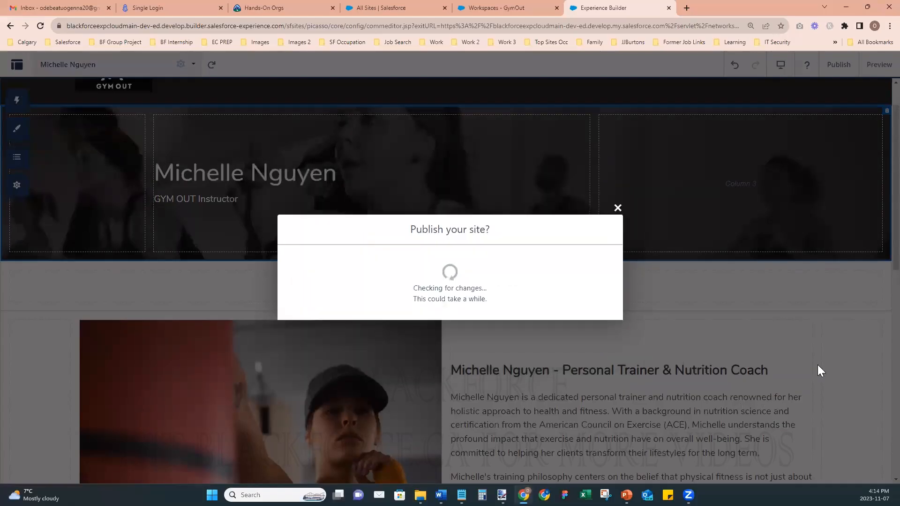
left_click(596, 313)
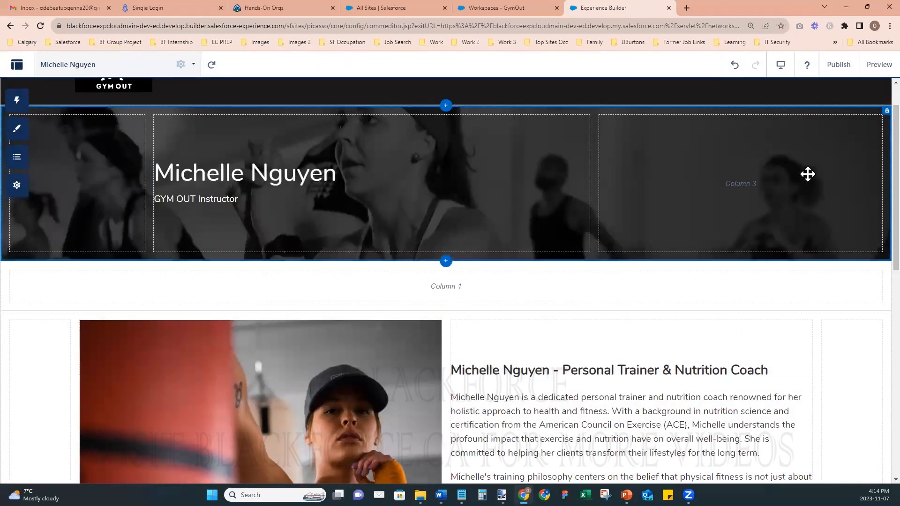
left_click(75, 66)
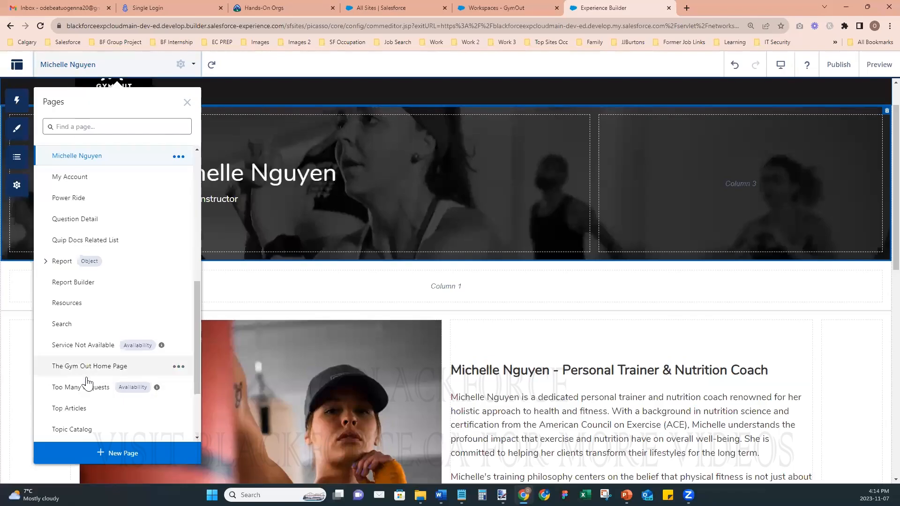
left_click(85, 458)
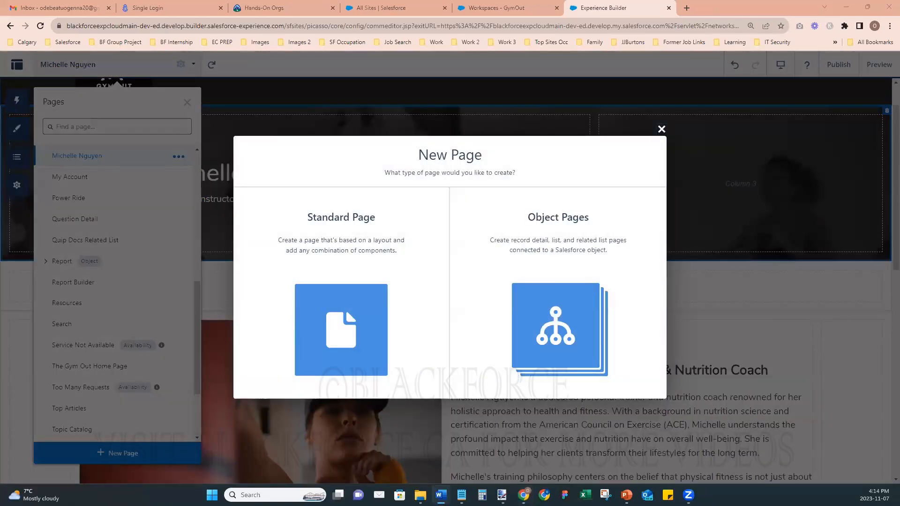
left_click(305, 307)
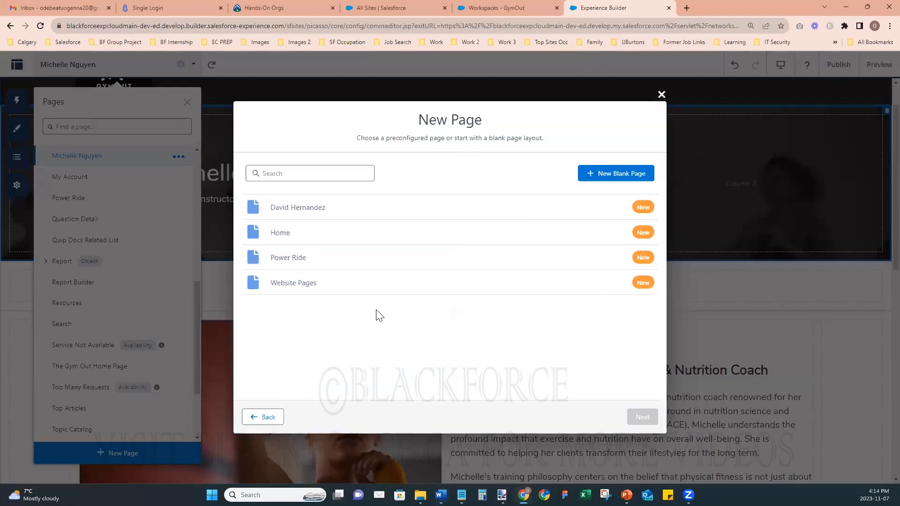
left_click(284, 213)
left_click(642, 417)
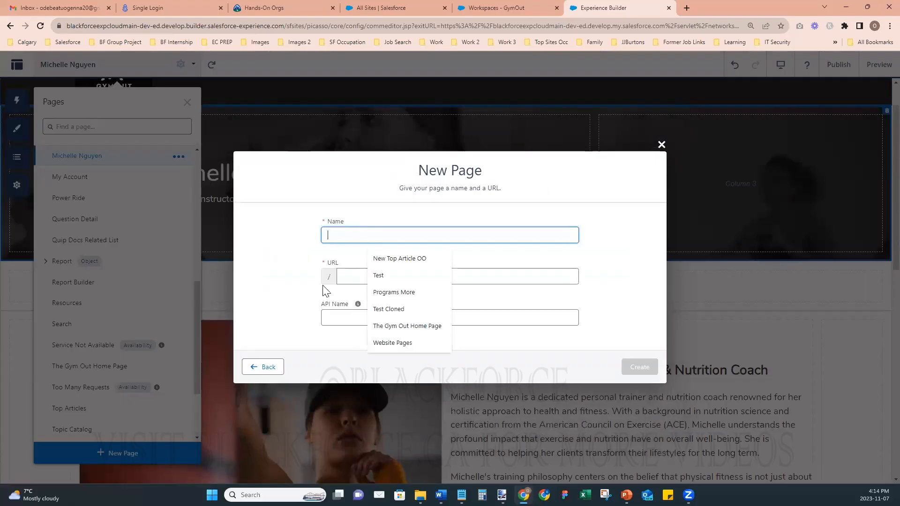
key("alt+Tab")
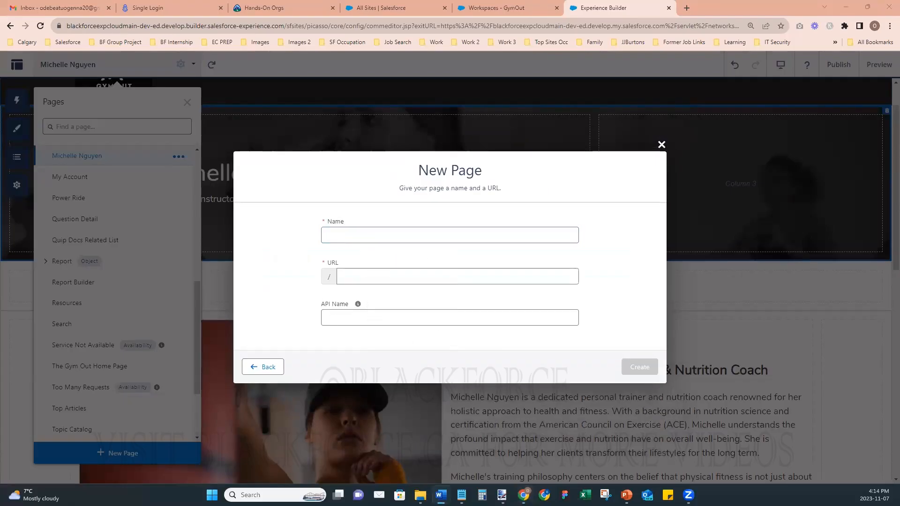
left_click(322, 235)
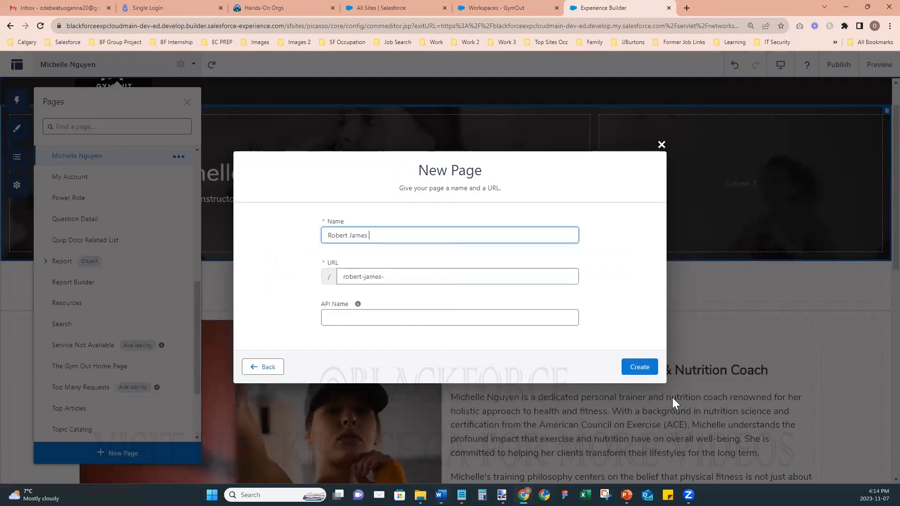
left_click(633, 367)
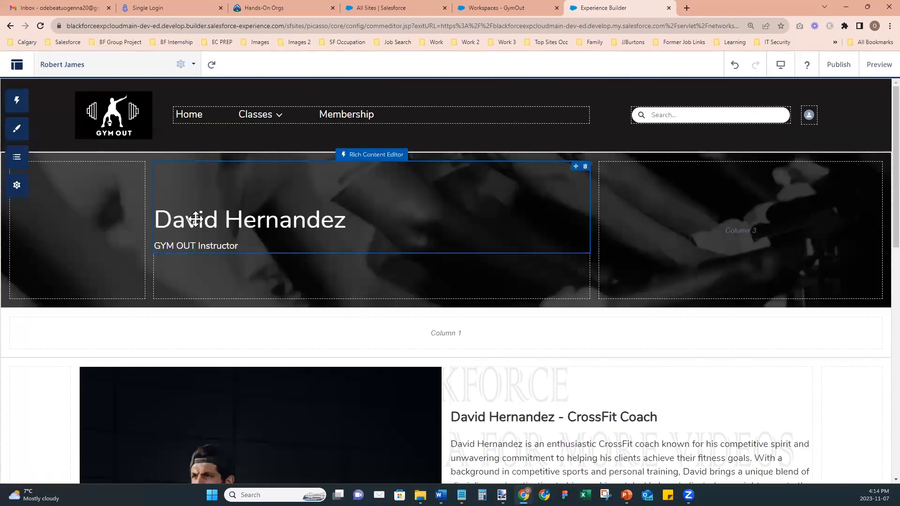
left_click(201, 219)
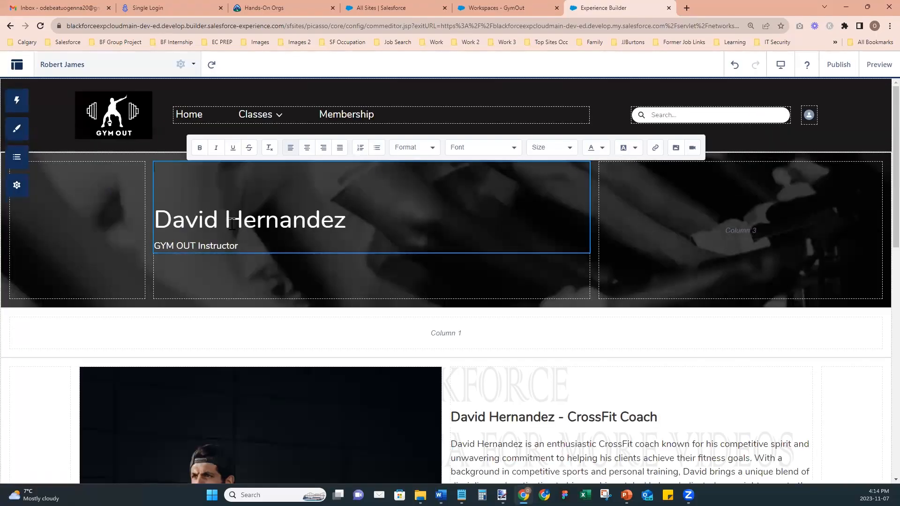
left_click(340, 219)
key("shift+Home")
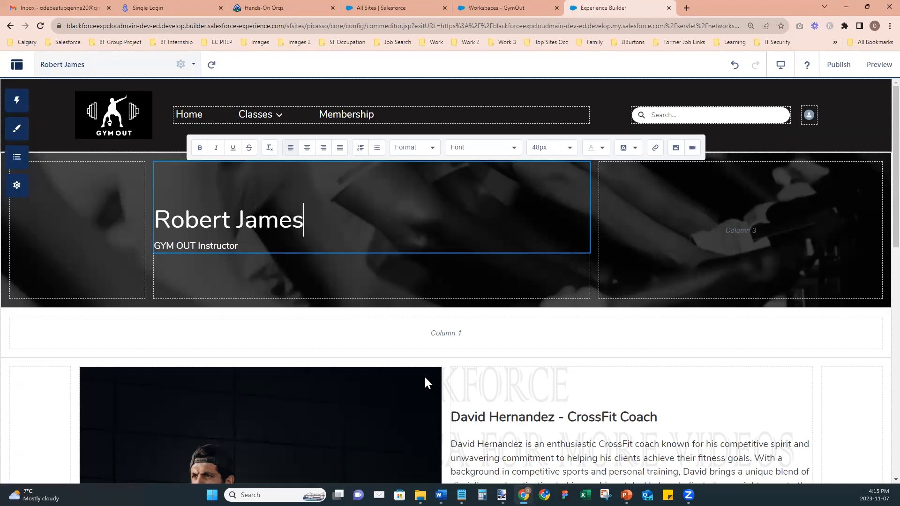
left_click(548, 416)
left_click(550, 417)
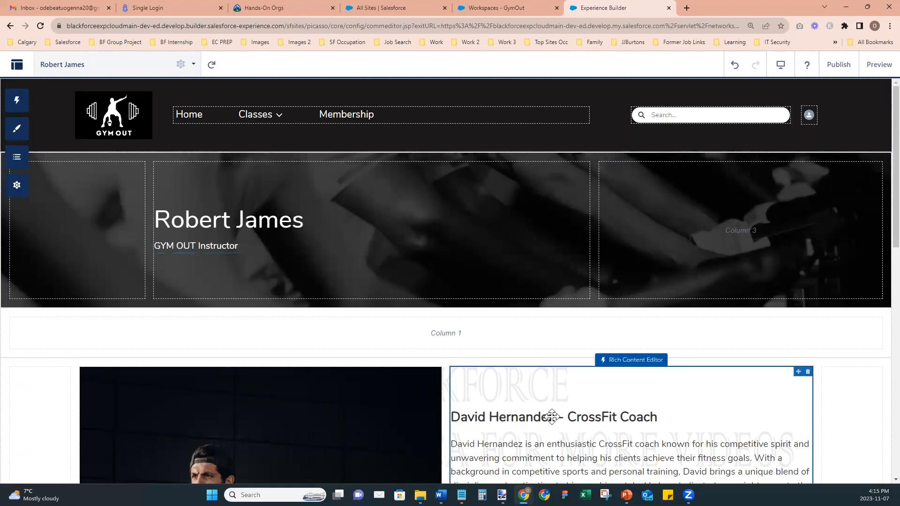
key("shift+Home")
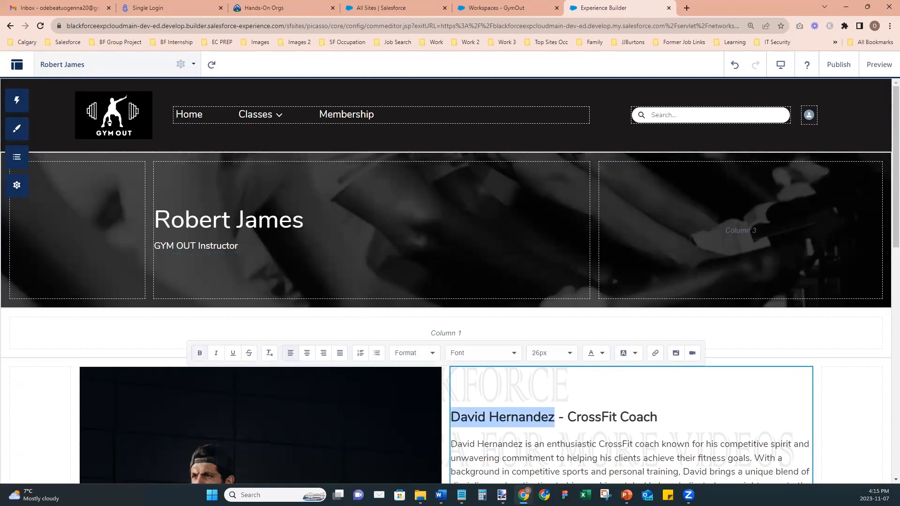
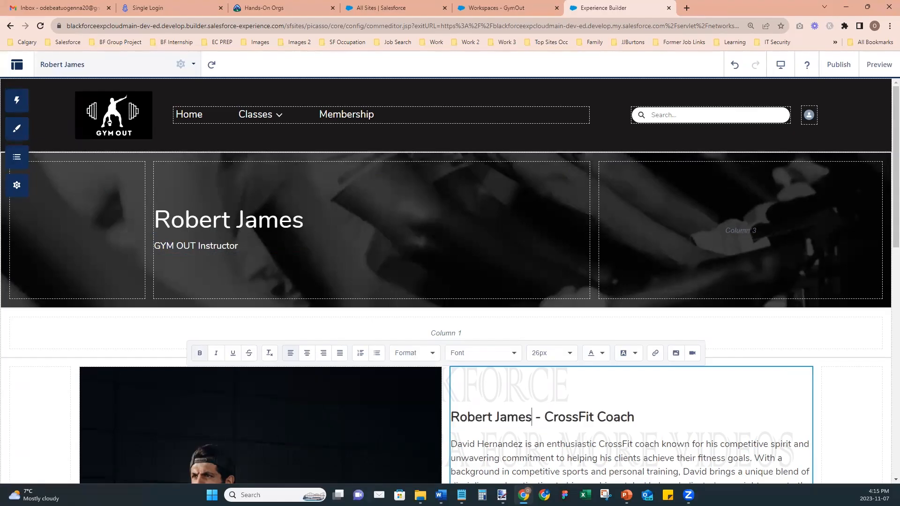
key("shift+End")
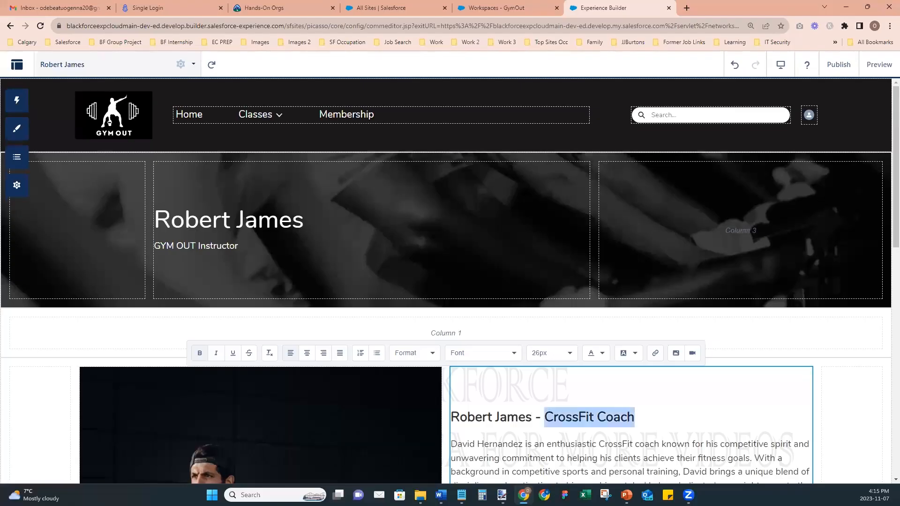
type("Strength &")
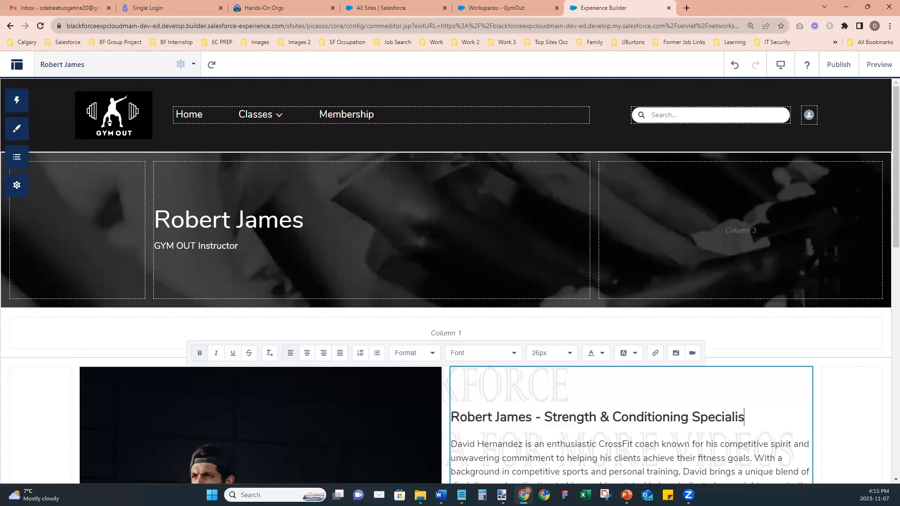
key("alt+Tab")
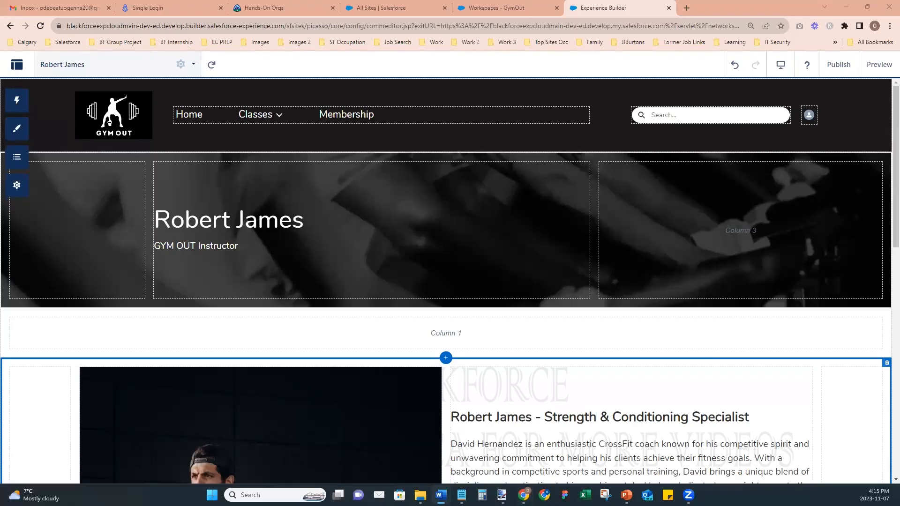
left_click(516, 412)
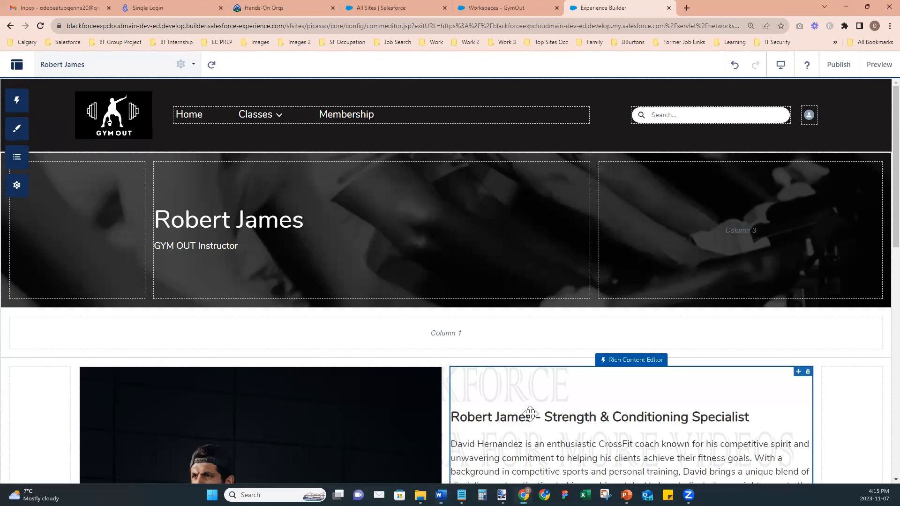
scroll(516, 367, "down", 6)
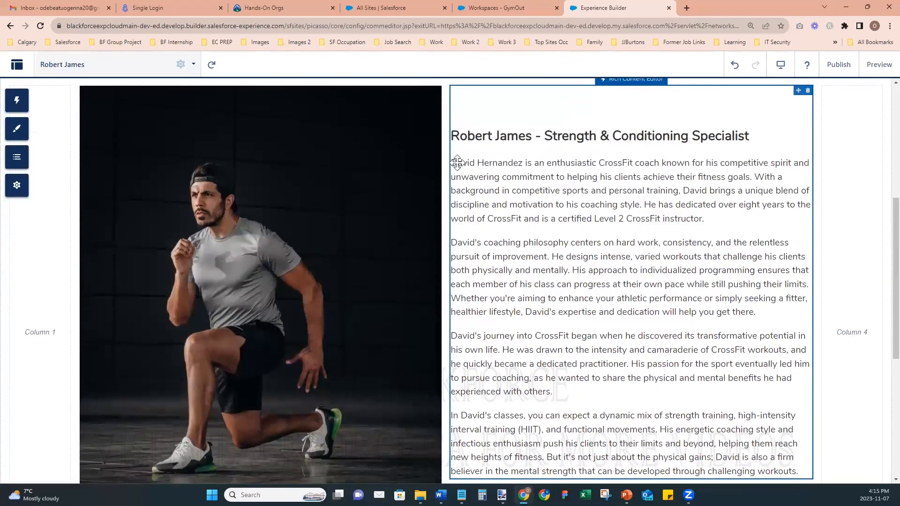
left_click_drag(456, 162, 799, 471)
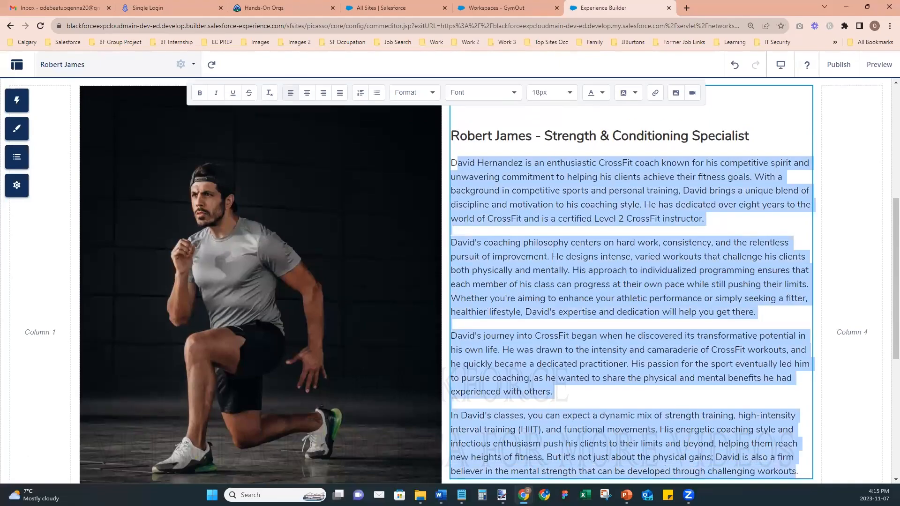
key("BackSpace")
key("BackSpace")
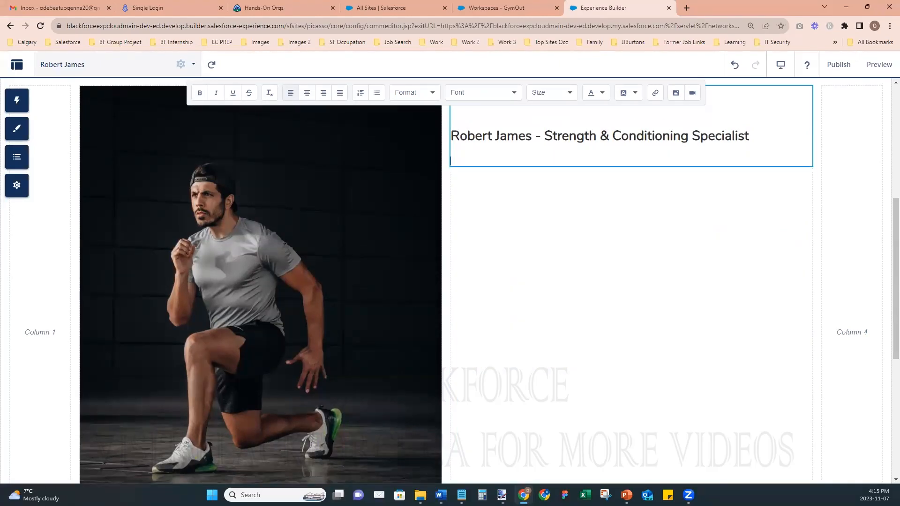
key("ctrl+v")
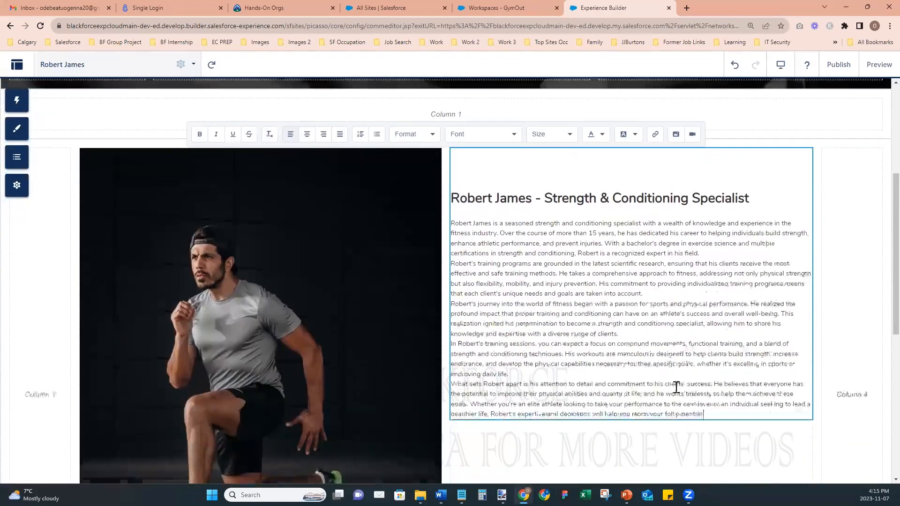
left_click_drag(703, 401, 451, 210)
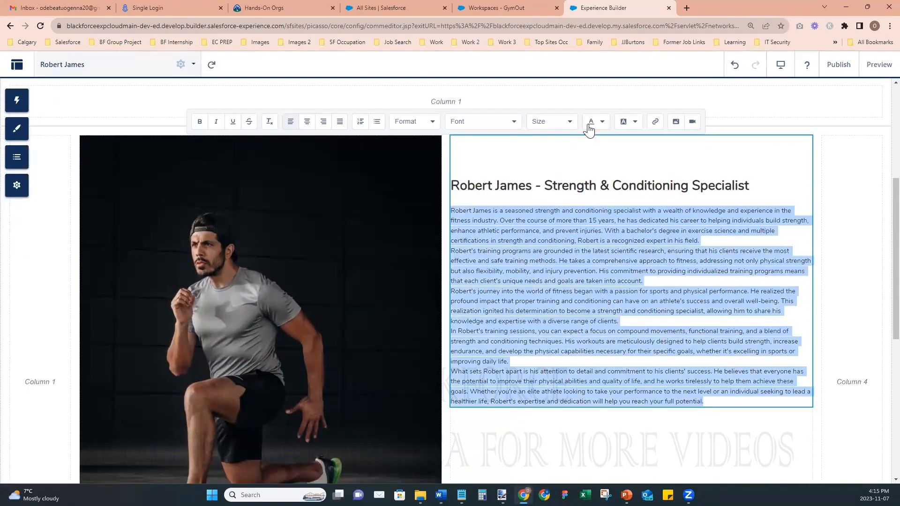
left_click(551, 121)
scroll(546, 197, "down", 2)
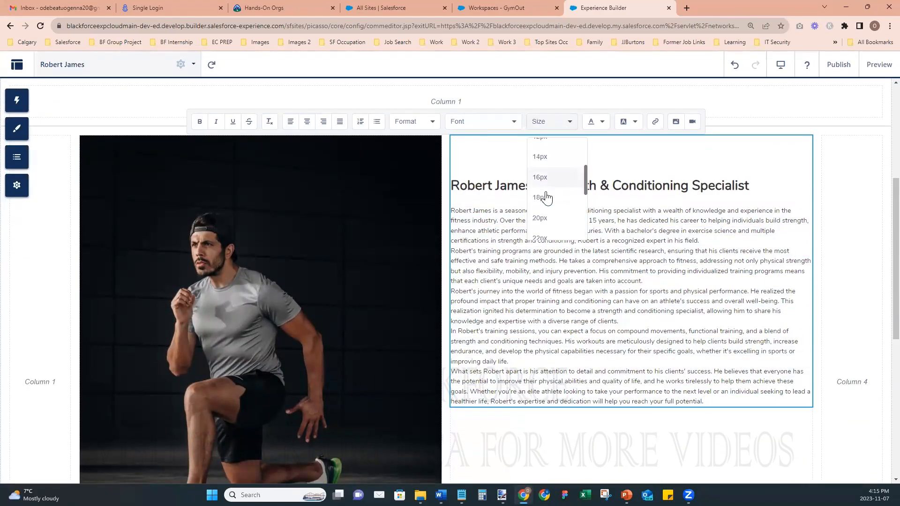
left_click(546, 197)
- Add a blank line after each bio paragraph and finish editing the text block
left_click(513, 285)
key("Return")
scroll(513, 284, "down", 4)
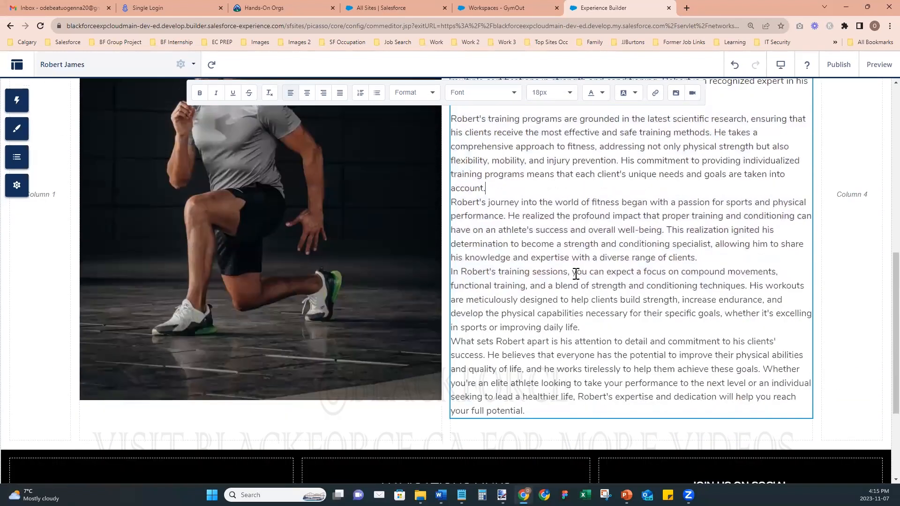
key("Return")
key("Return")
left_click(730, 266)
key("Return")
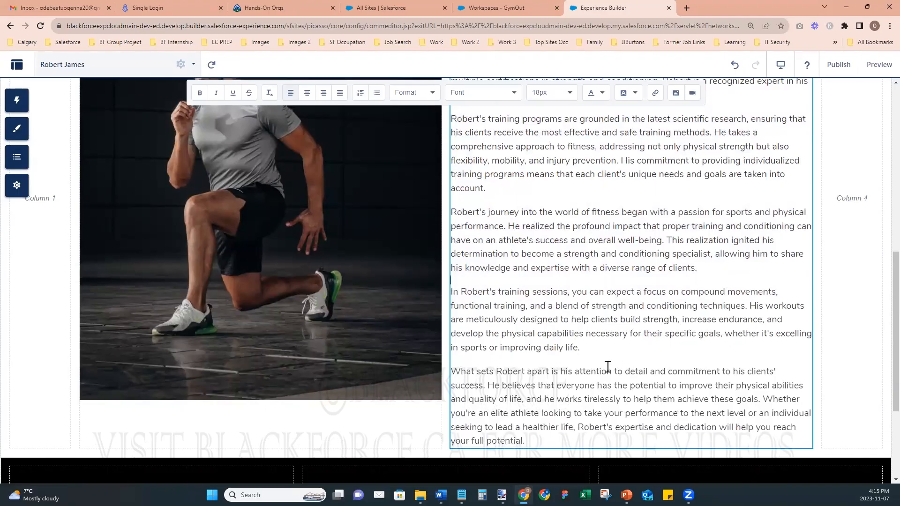
left_click(307, 290)
scroll(592, 281, "up", 2)
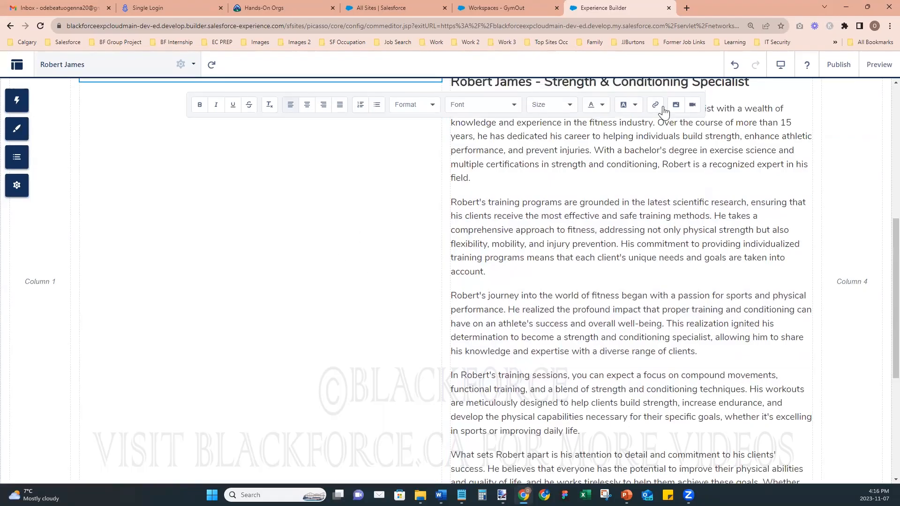
- Upload the Fitness Instructor - One photo into the column beside the bio
left_click(675, 104)
left_click(345, 167)
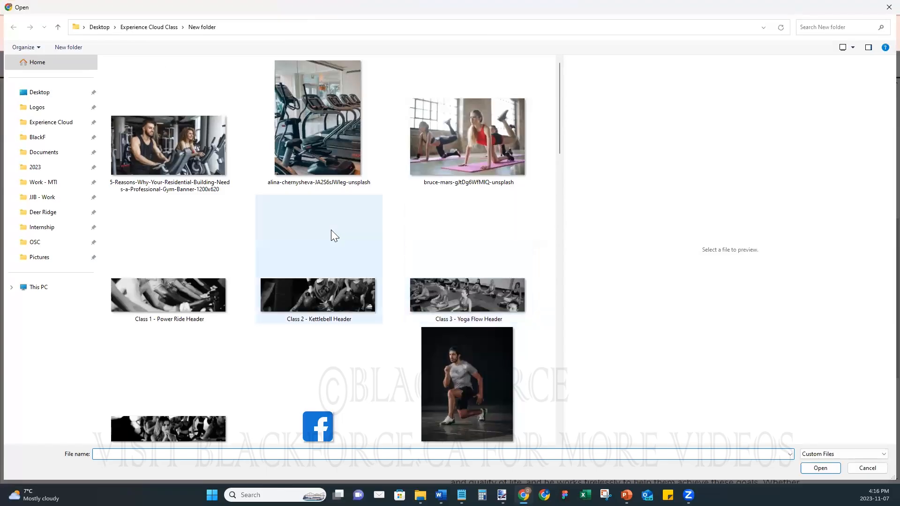
scroll(333, 230, "down", 8)
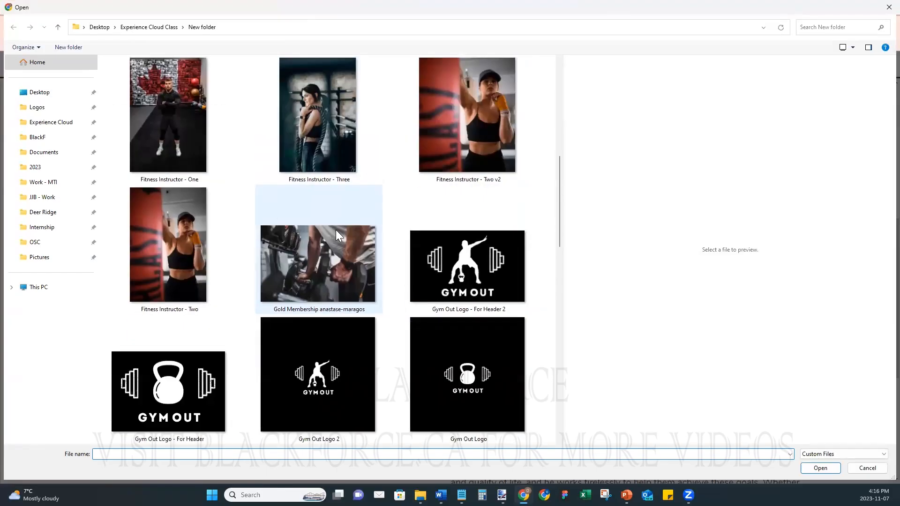
left_click(154, 107)
left_click(816, 468)
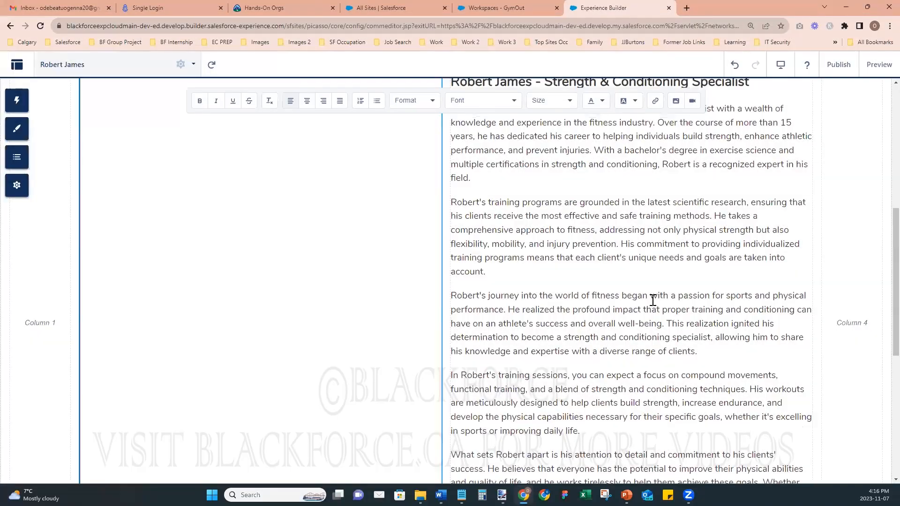
scroll(578, 389, "down", 4)
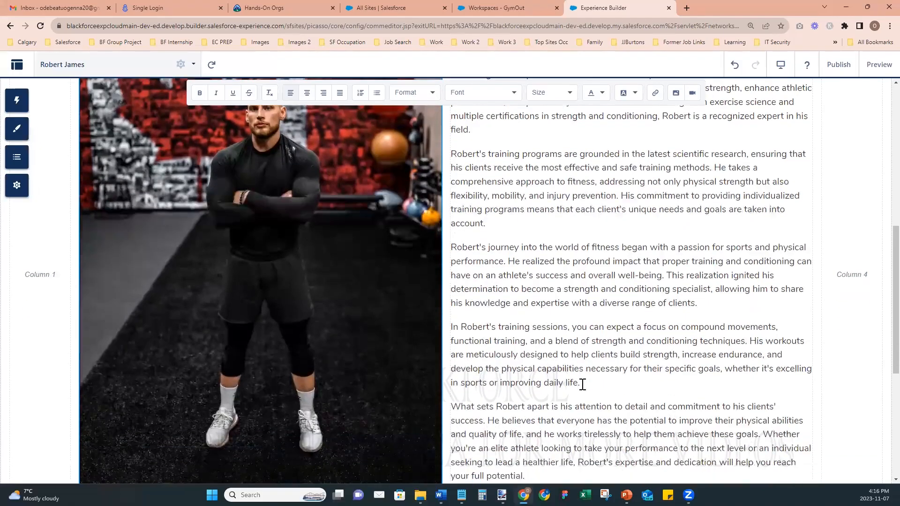
scroll(582, 389, "up", 4)
scroll(689, 304, "up", 1)
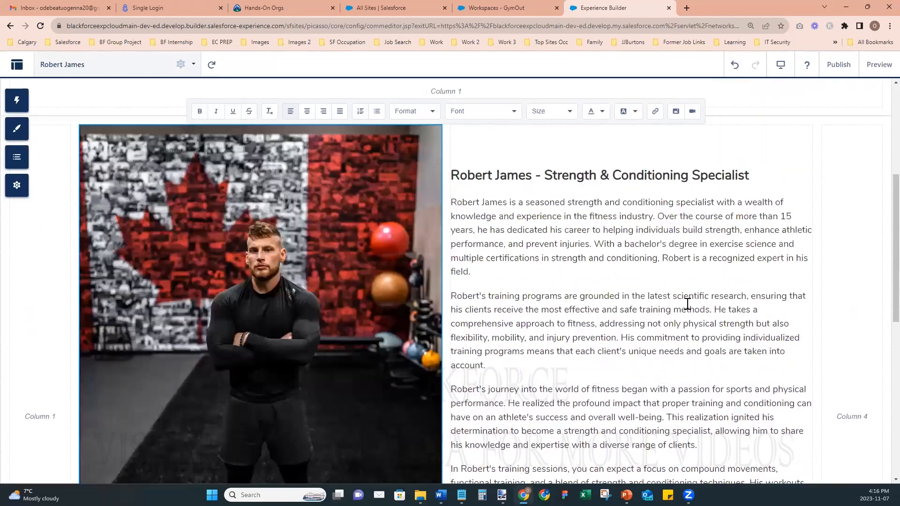
scroll(689, 305, "up", 6)
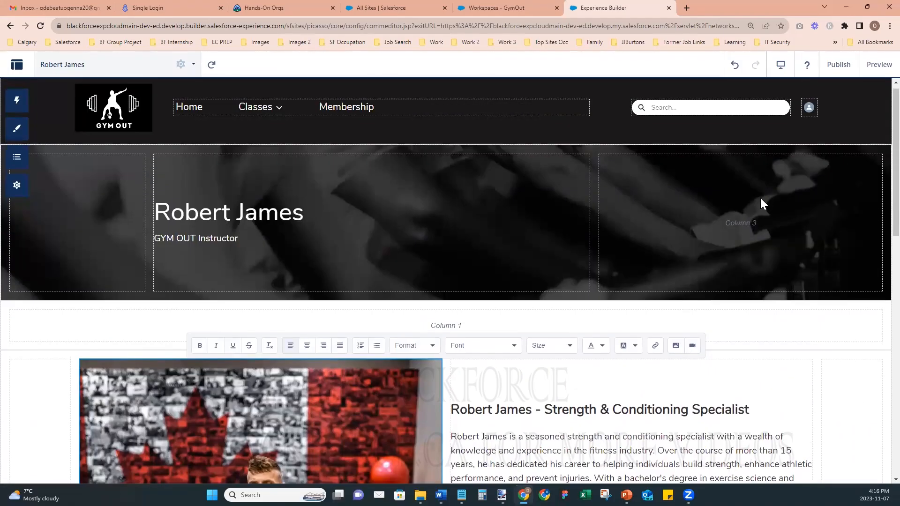
left_click(856, 172)
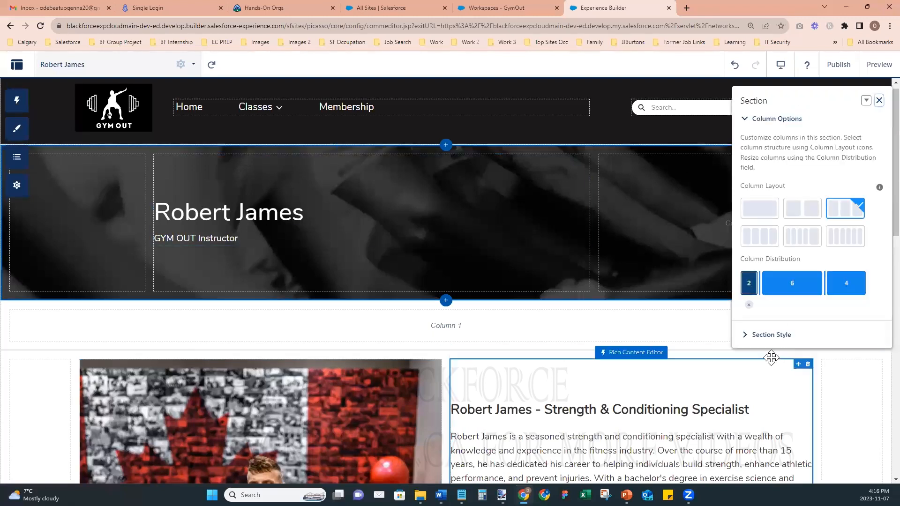
left_click(758, 335)
scroll(770, 321, "down", 3)
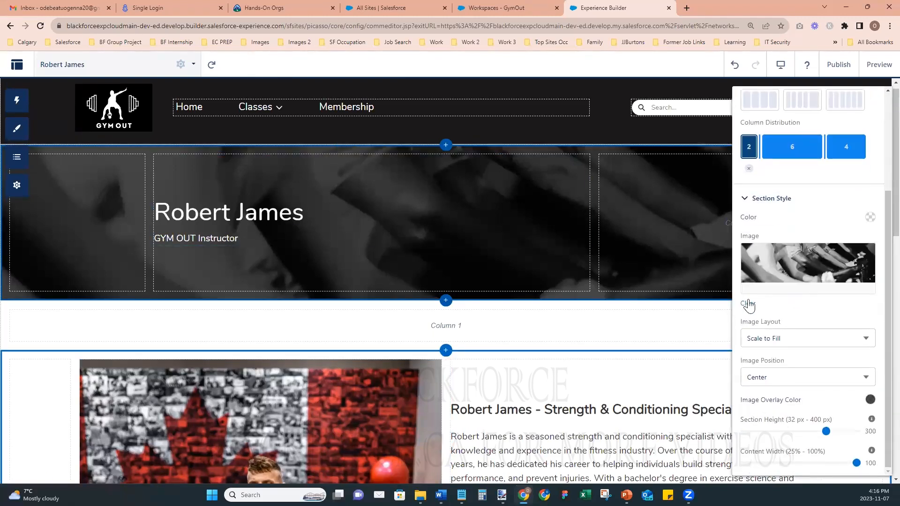
scroll(787, 265, "up", 2)
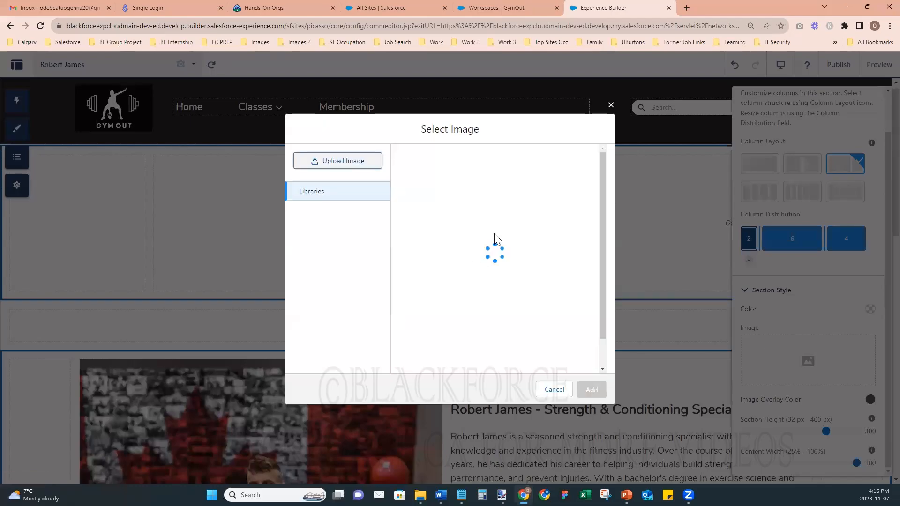
left_click(547, 165)
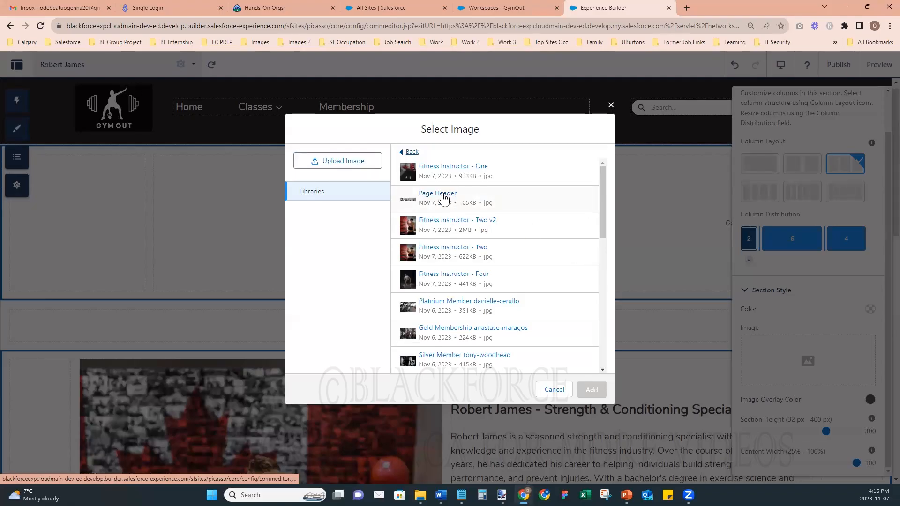
left_click(448, 206)
left_click(581, 389)
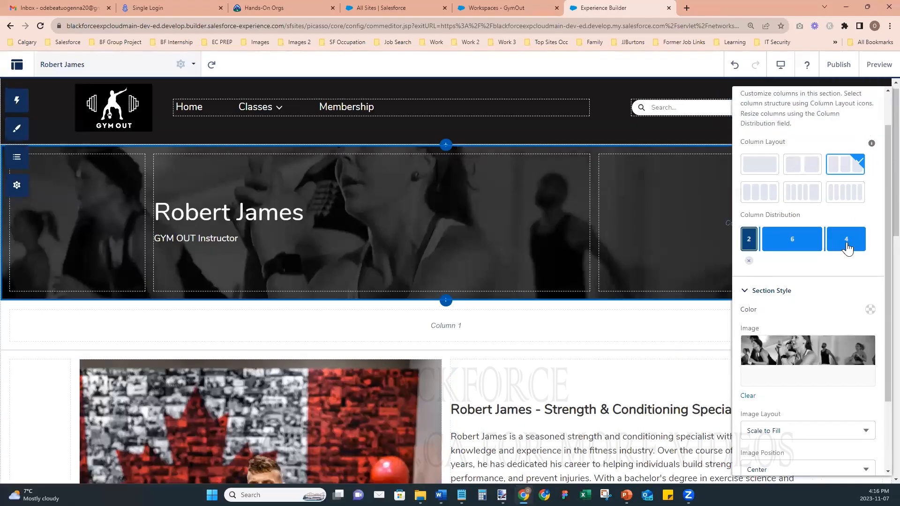
scroll(862, 117, "up", 3)
left_click(869, 102)
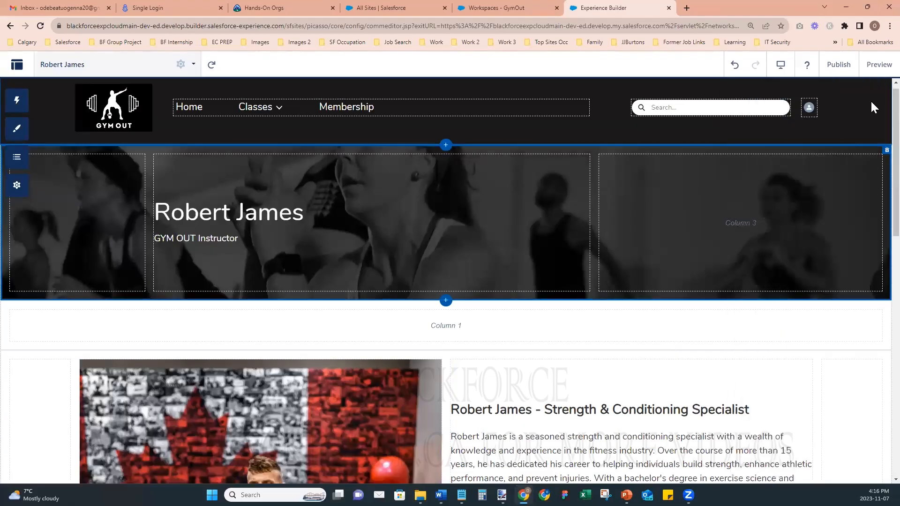
- Publish the site and dismiss the confirmation
left_click(842, 67)
left_click(594, 348)
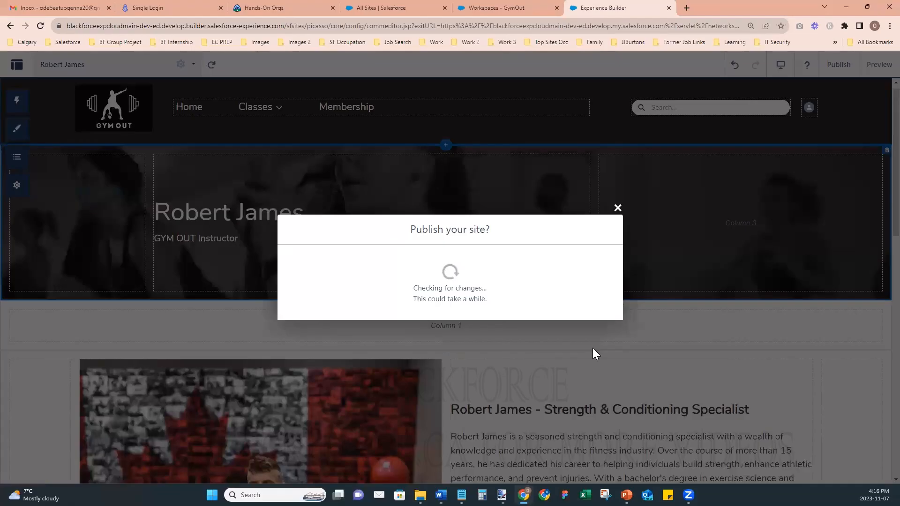
left_click(598, 313)
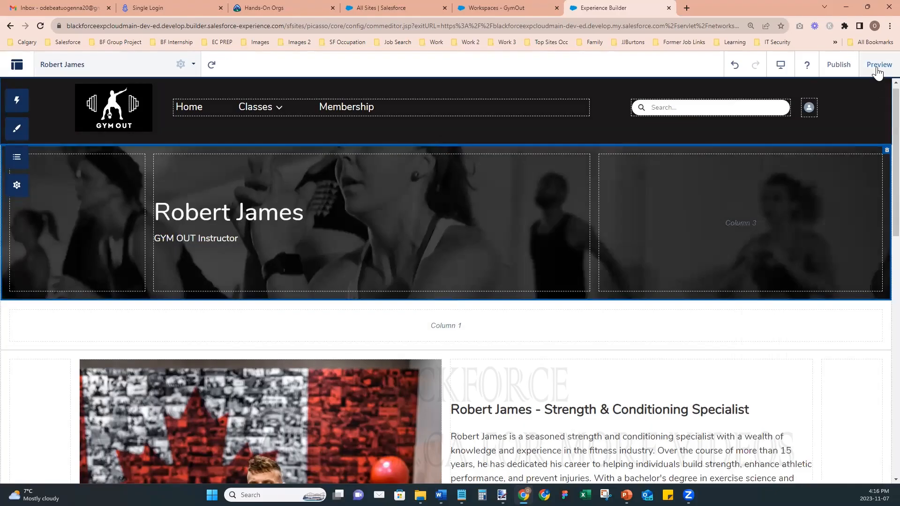
left_click(877, 70)
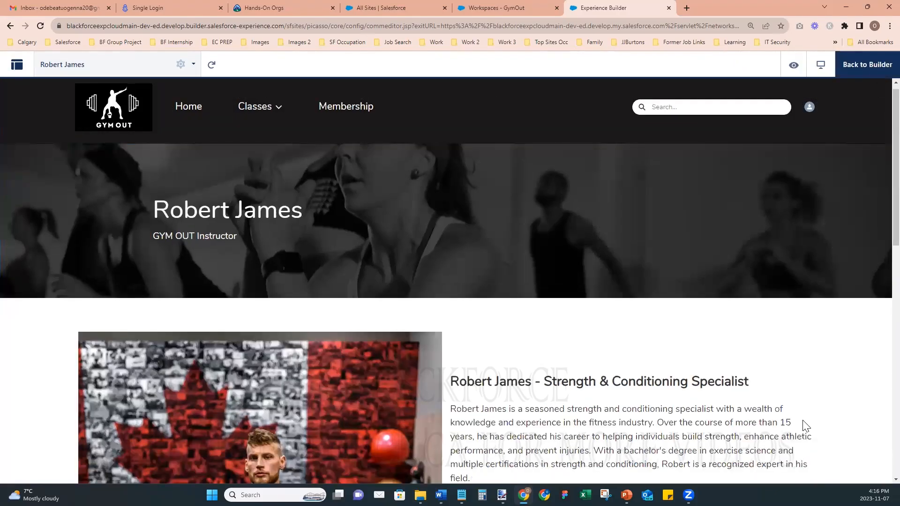
scroll(790, 374, "down", 2)
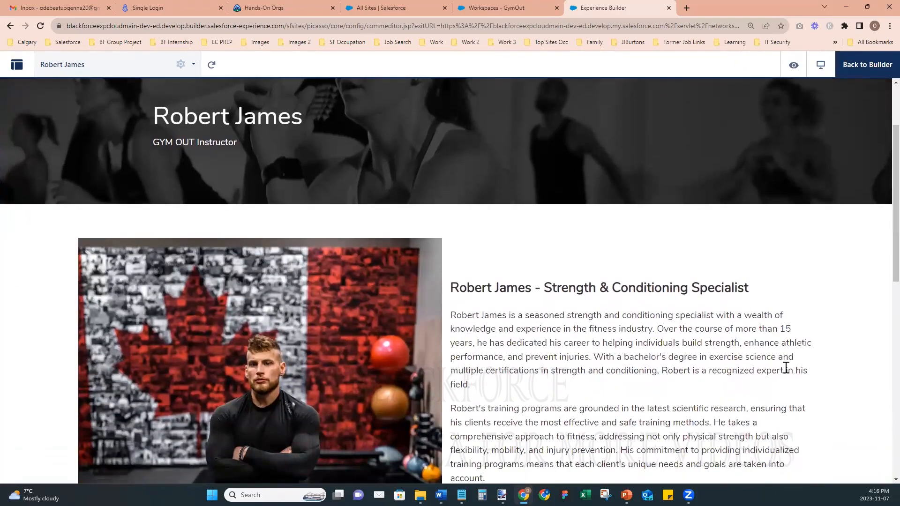
scroll(786, 367, "down", 10)
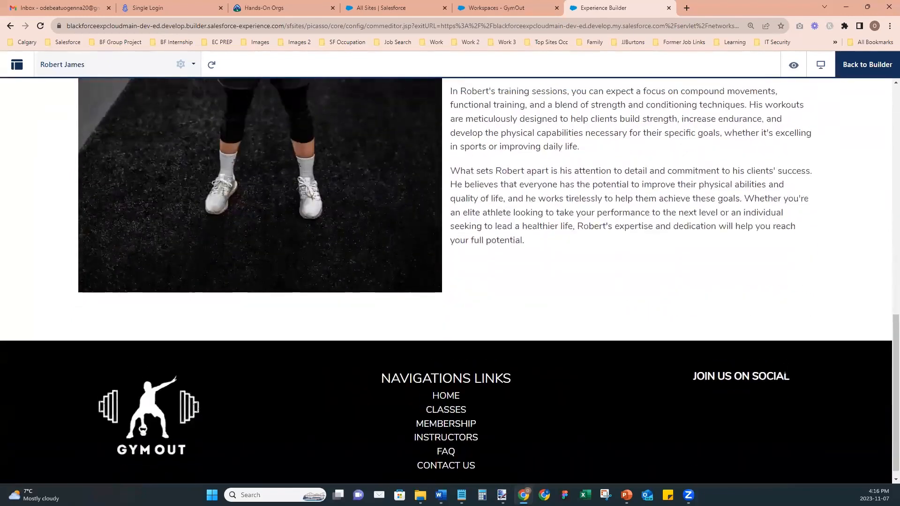
scroll(785, 371, "up", 12)
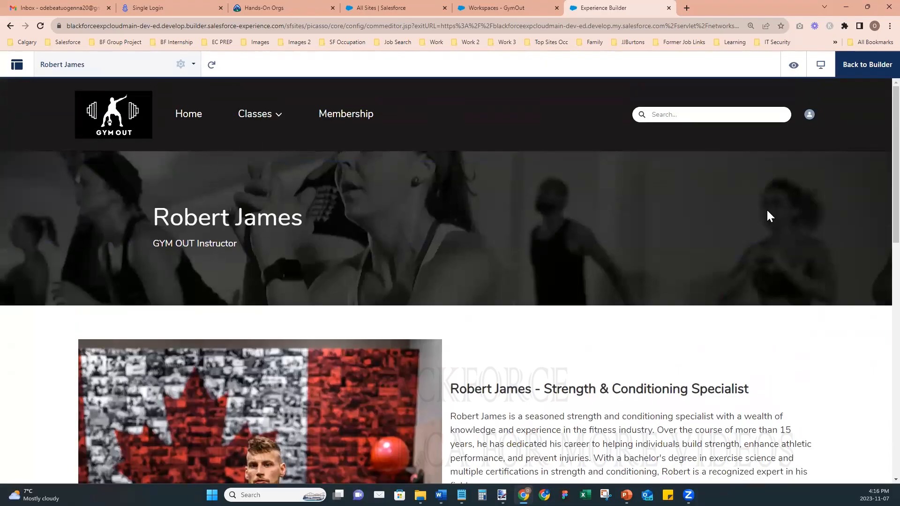
- Add a publicly available Menu Label named 'Instructors' to the default navigation and save it
left_click(853, 64)
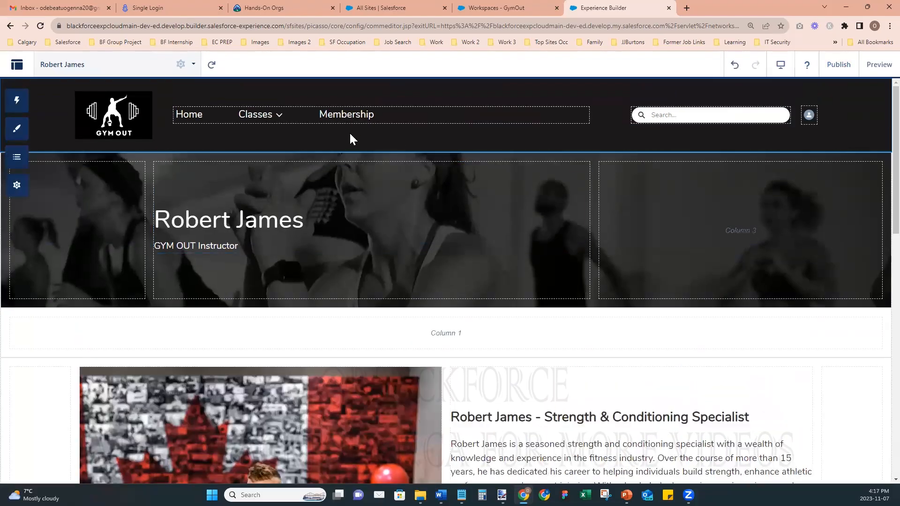
left_click(490, 117)
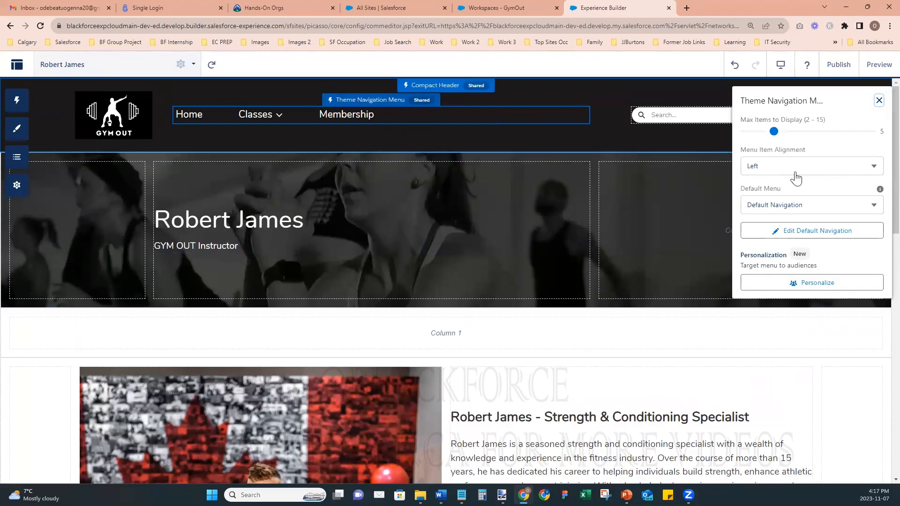
left_click(787, 231)
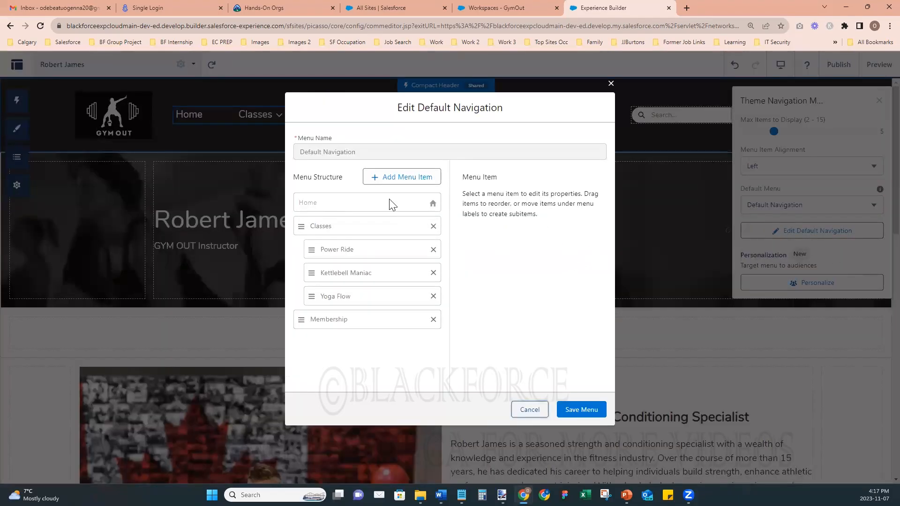
left_click(406, 178)
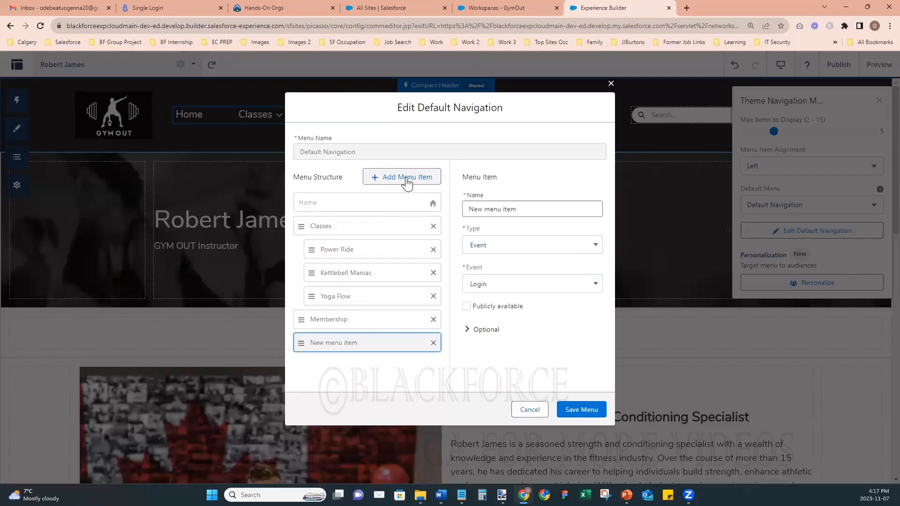
left_click(464, 206)
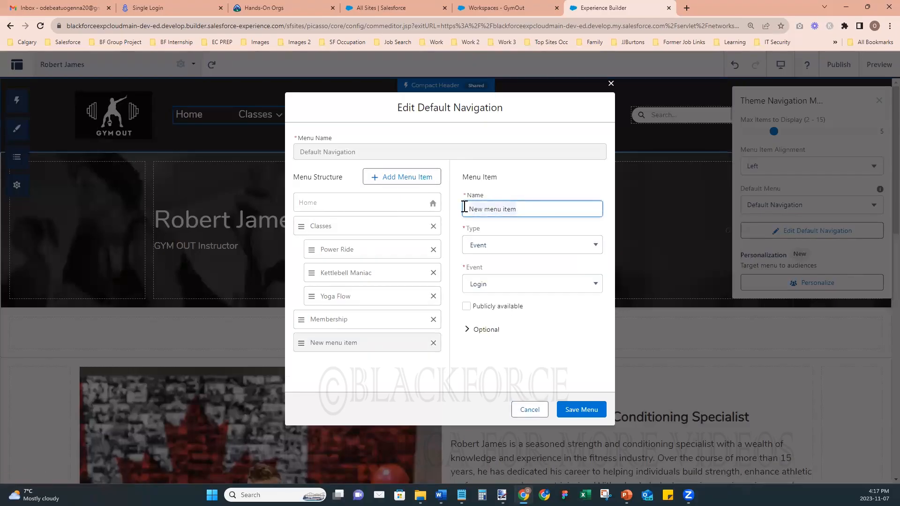
type("Instructors")
left_click(479, 243)
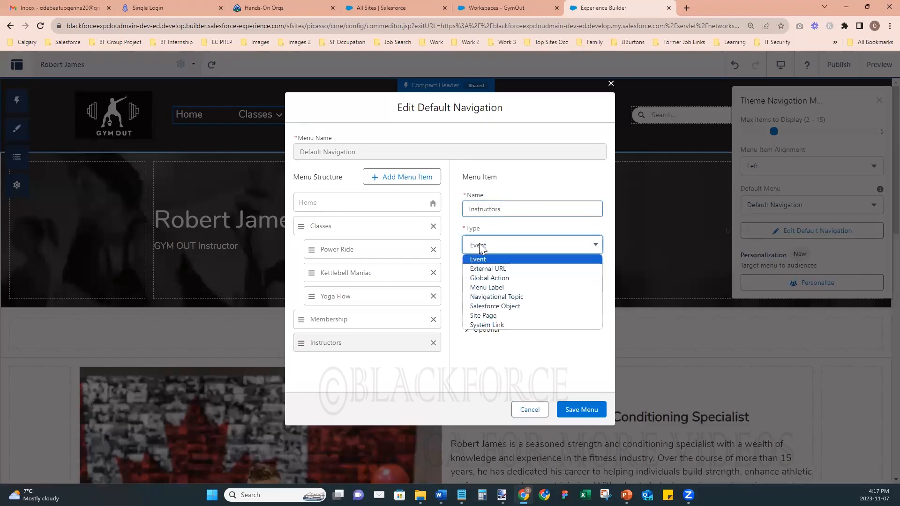
left_click(529, 287)
left_click(467, 267)
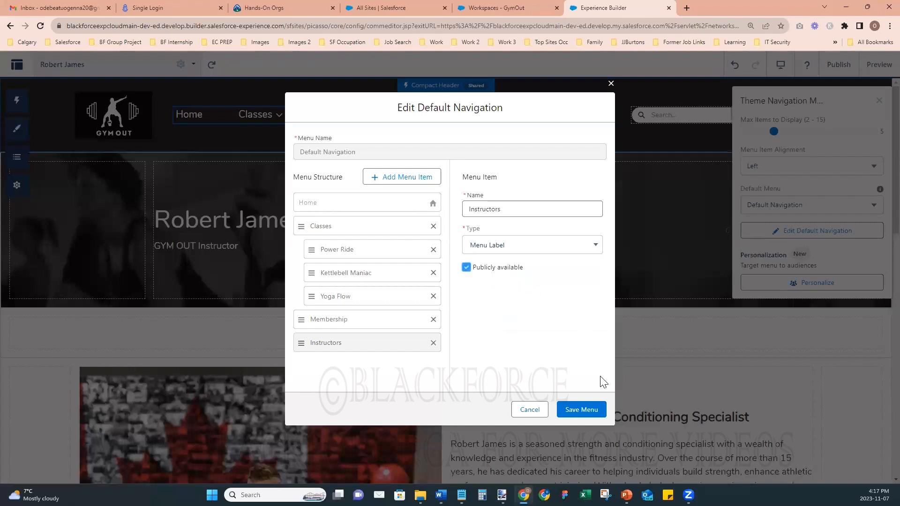
left_click(577, 411)
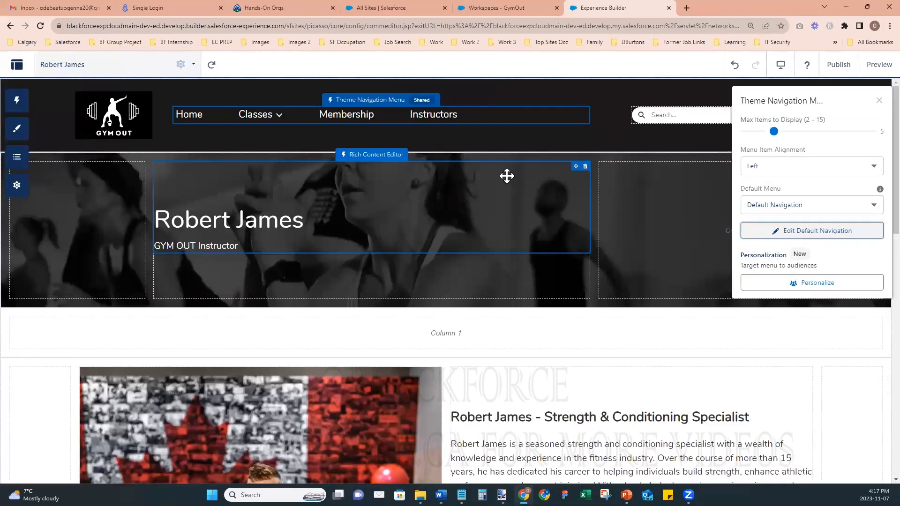
left_click(775, 227)
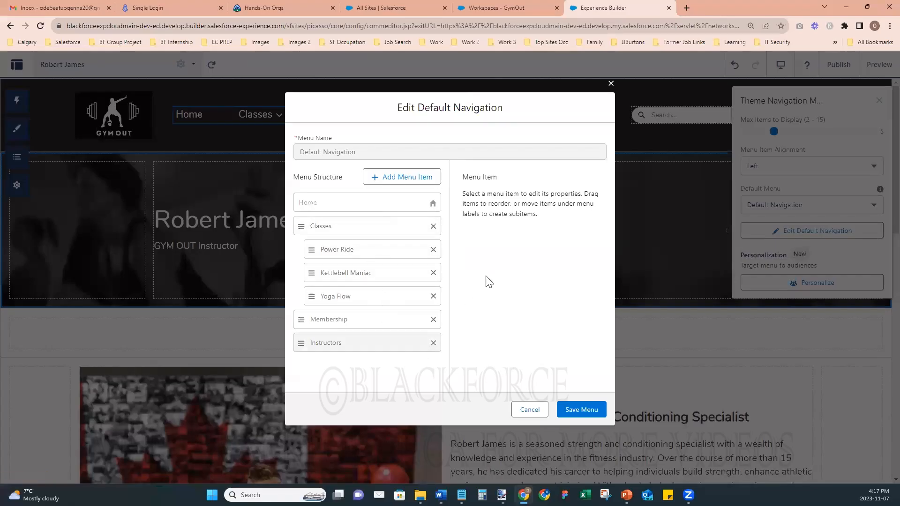
left_click(412, 181)
left_click(517, 212)
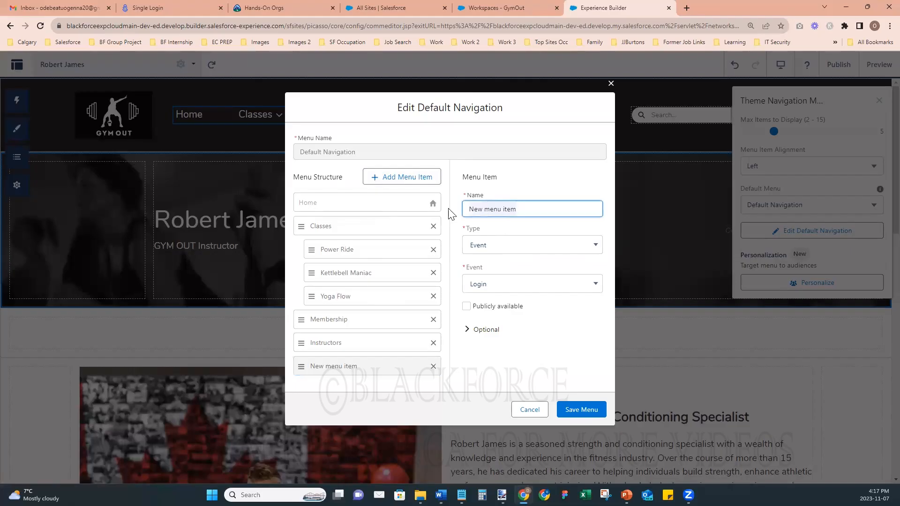
key("ctrl+a")
type("Ro")
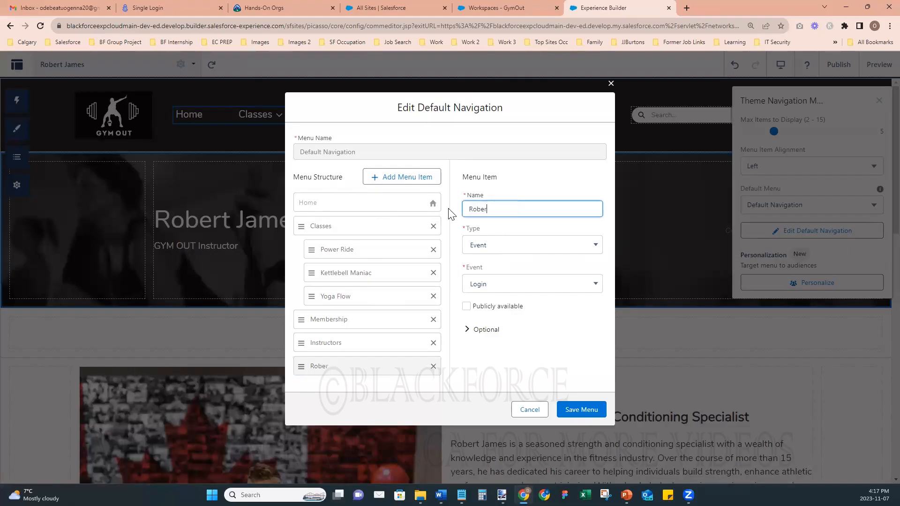
left_click(480, 244)
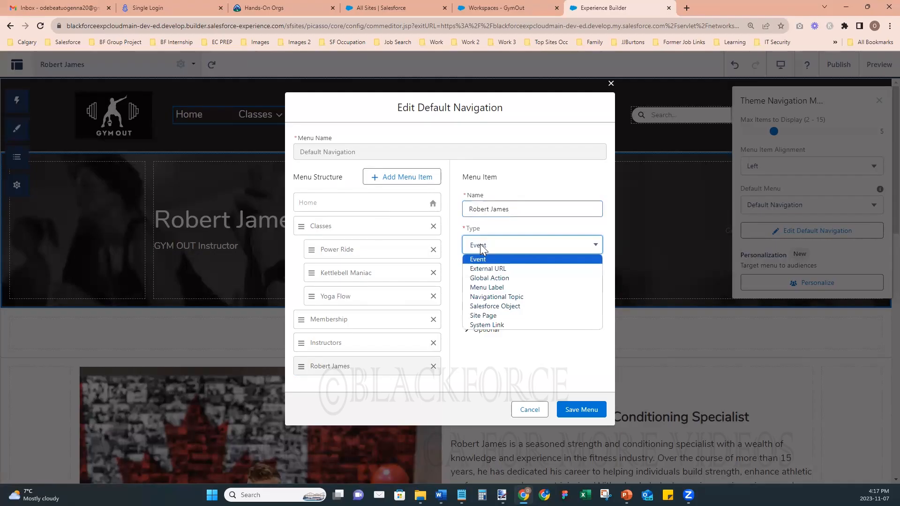
left_click(499, 316)
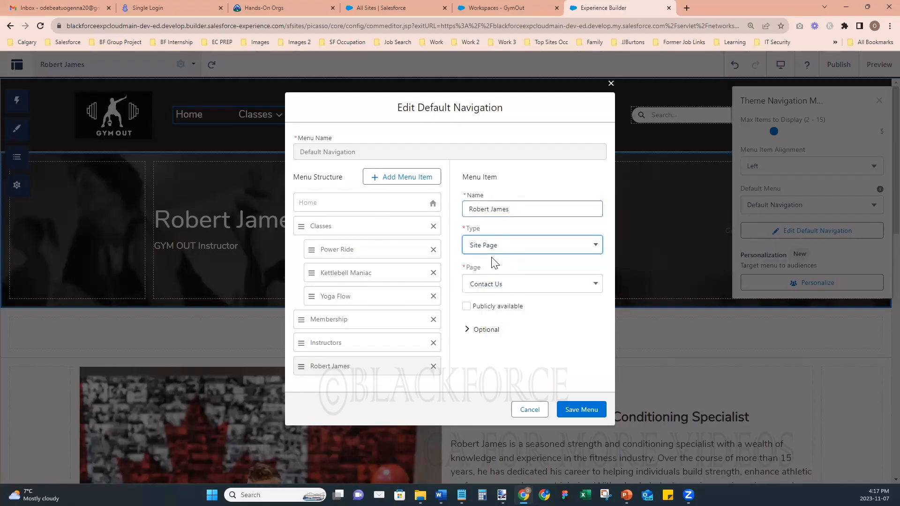
left_click(507, 289)
scroll(548, 350, "down", 2)
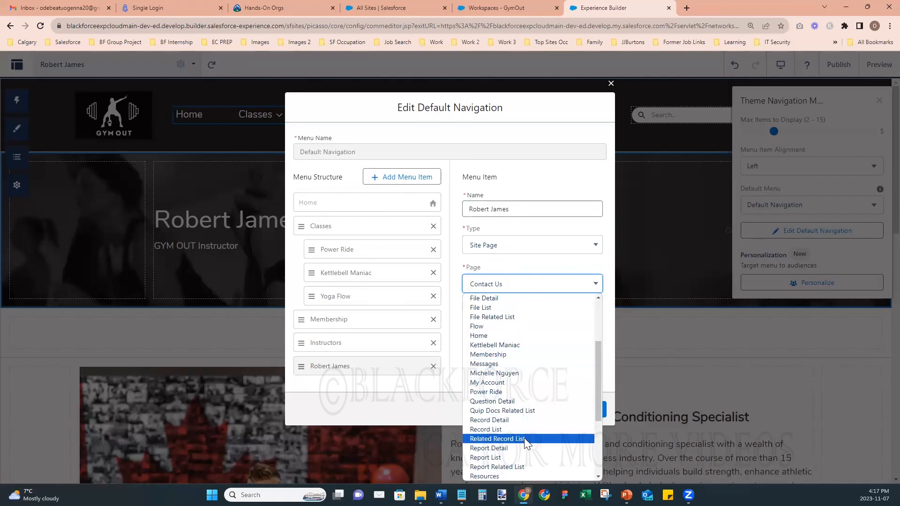
scroll(524, 438, "down", 2)
left_click(500, 391)
left_click(467, 306)
left_click(565, 410)
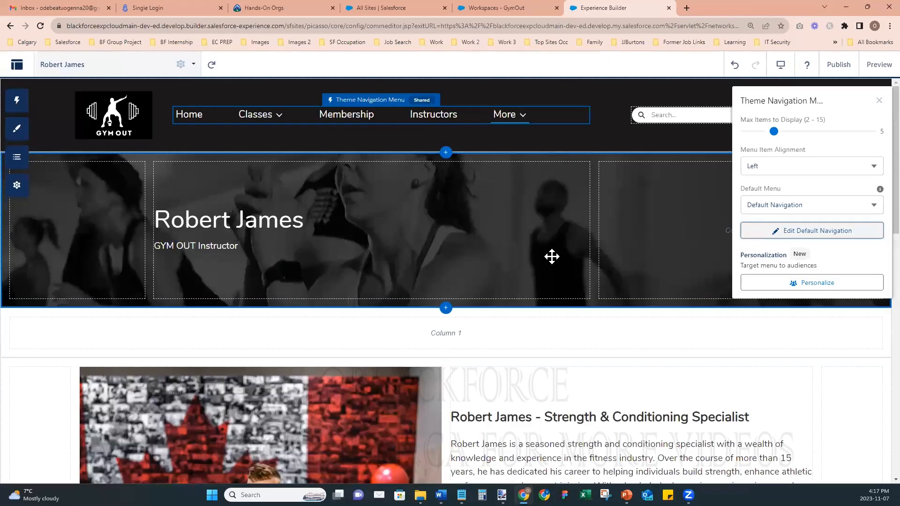
left_click(775, 227)
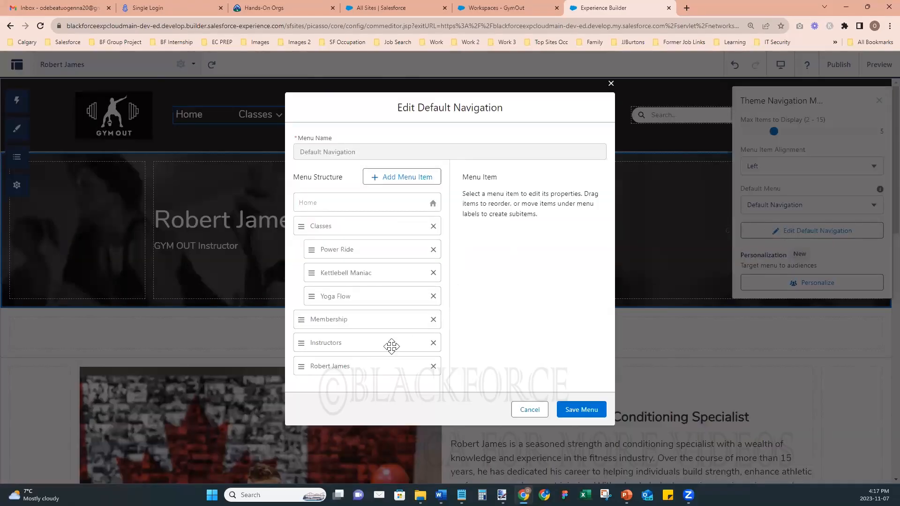
left_click_drag(364, 367, 390, 364)
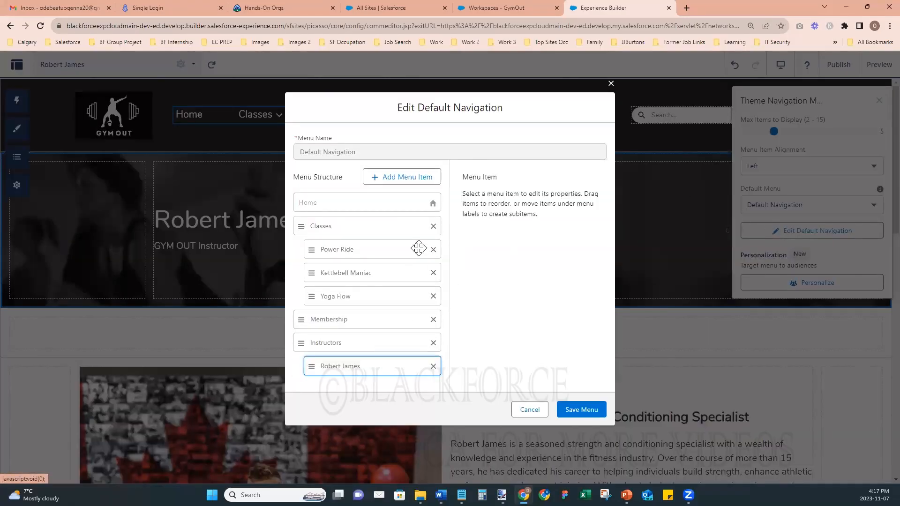
left_click(408, 183)
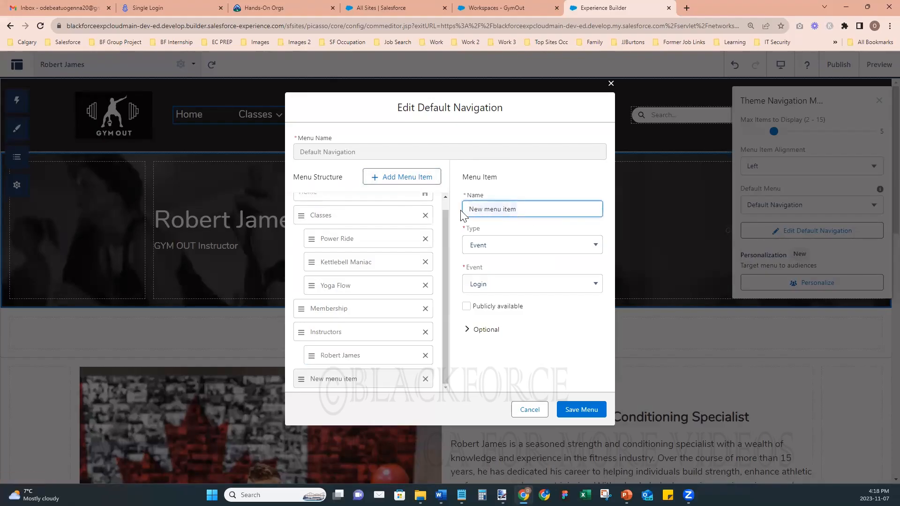
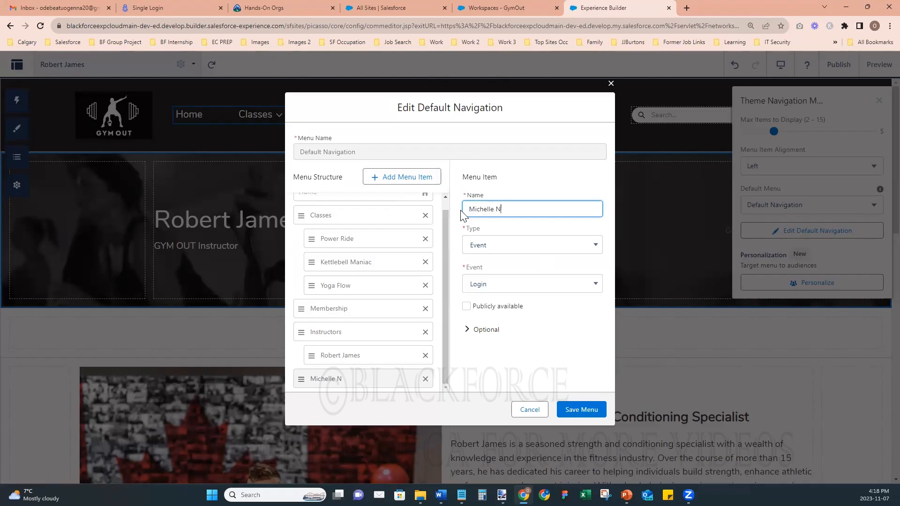
key("alt+Tab")
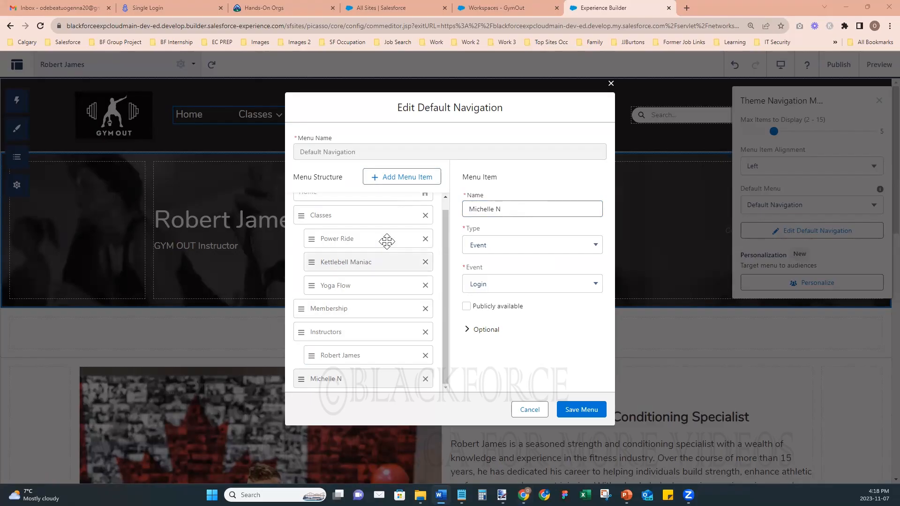
left_click(520, 210)
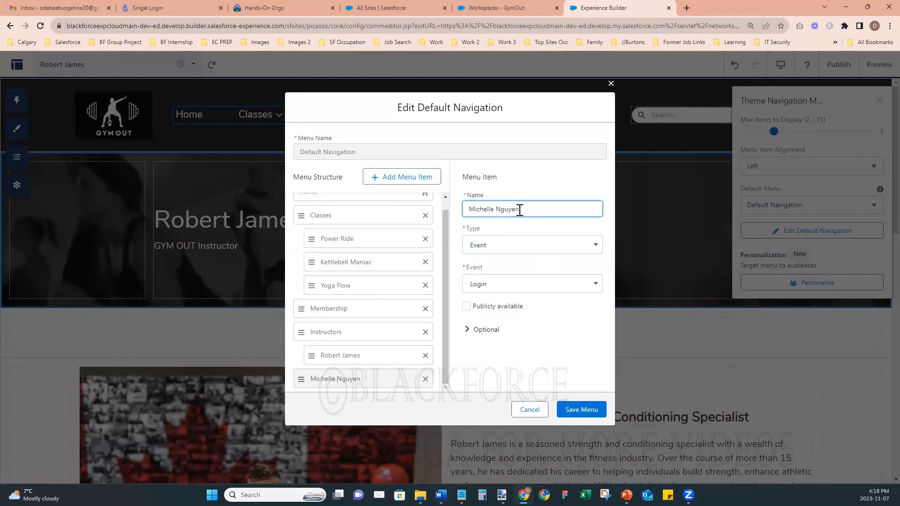
left_click(525, 247)
left_click(501, 317)
left_click(508, 281)
scroll(535, 401, "down", 3)
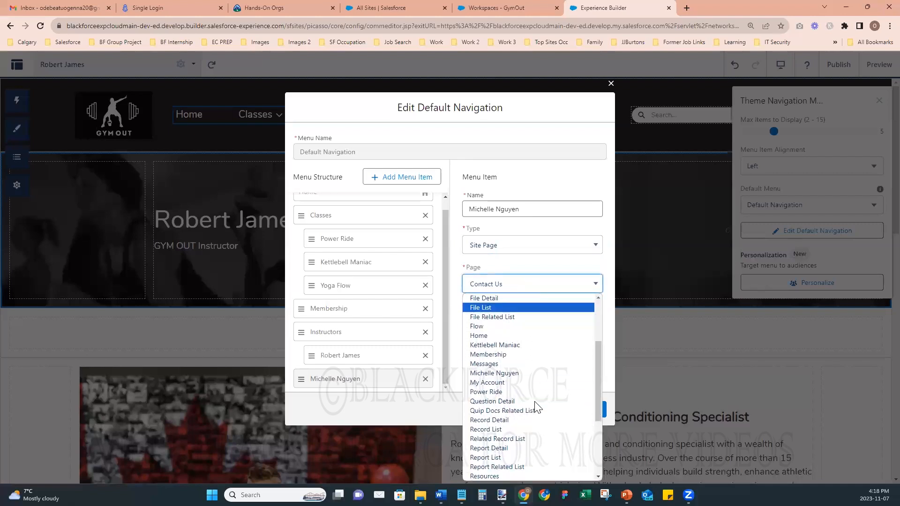
left_click(520, 374)
left_click(465, 306)
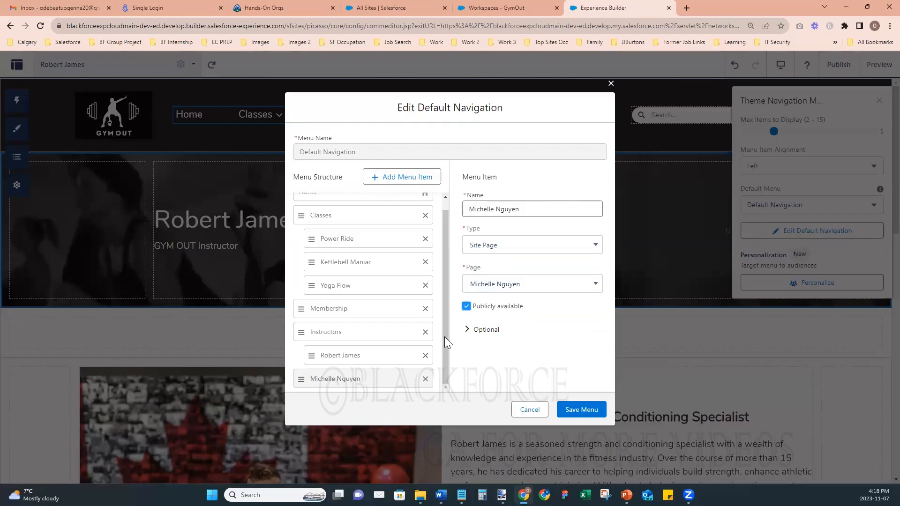
left_click(398, 177)
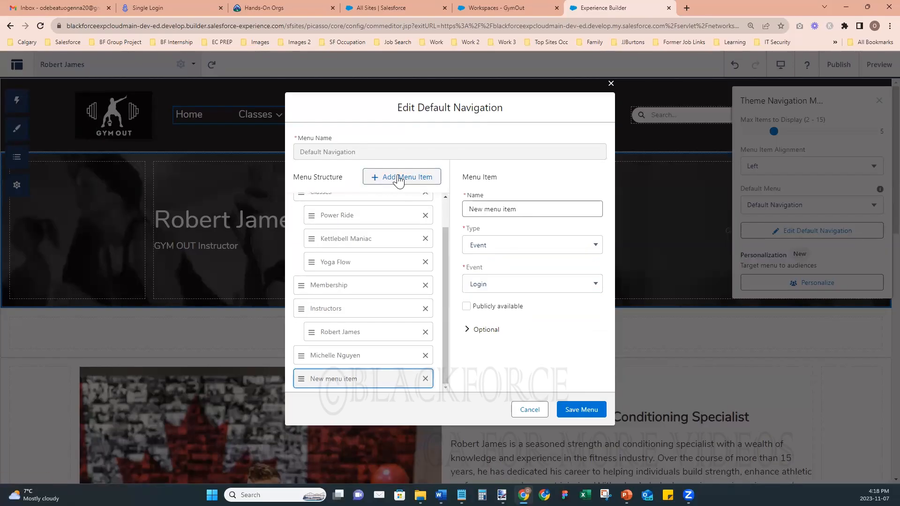
left_click_drag(364, 357, 356, 322)
left_click(370, 375)
left_click(523, 212)
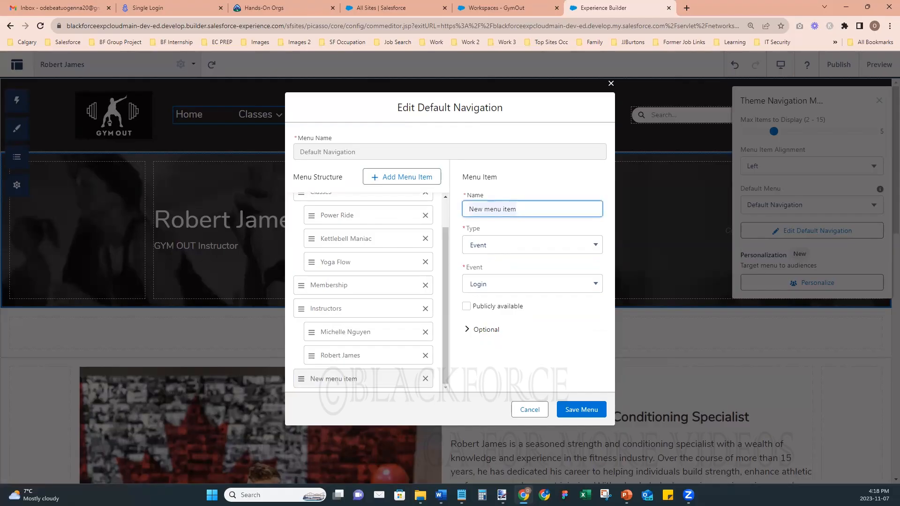
key("alt+Tab")
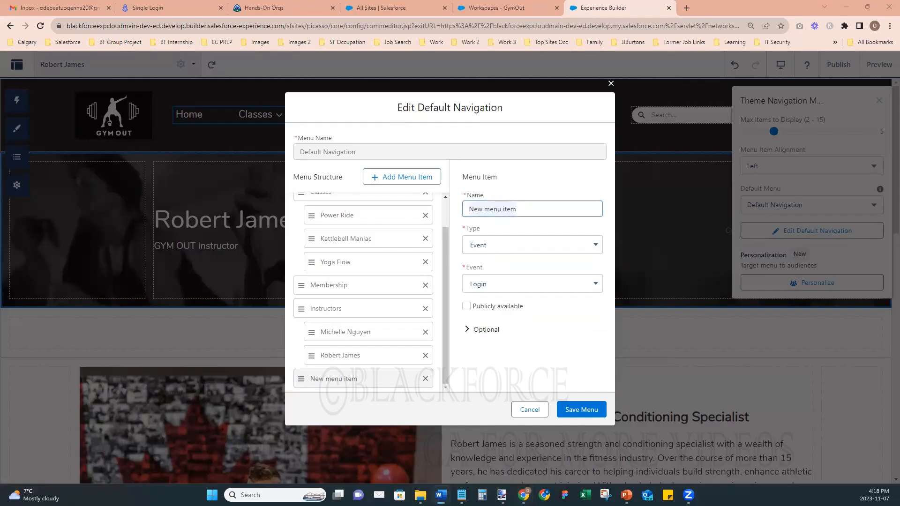
left_click(523, 209)
key("ctrl+a")
left_click(518, 244)
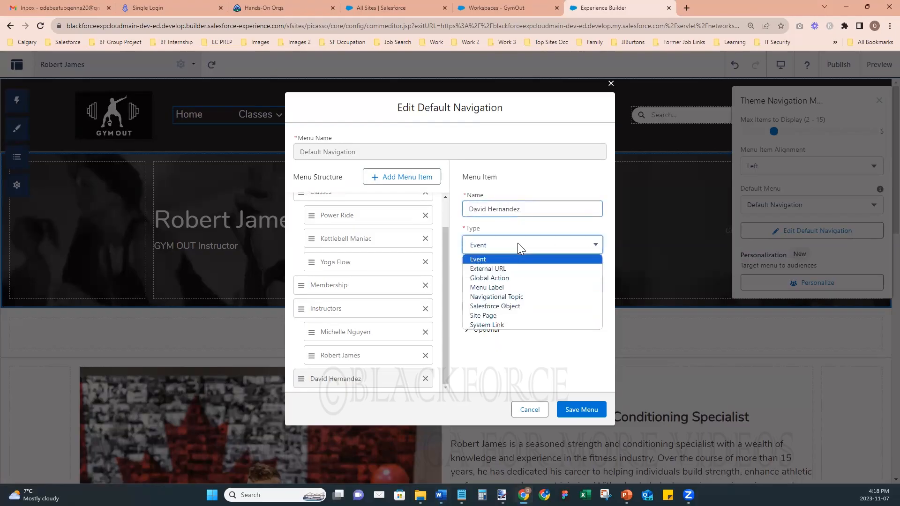
left_click(512, 313)
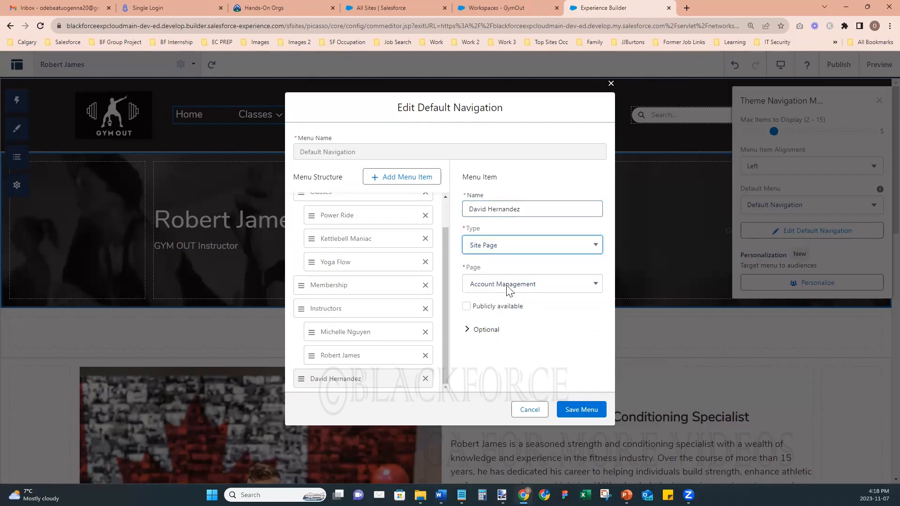
left_click(516, 285)
scroll(527, 370, "down", 2)
scroll(525, 368, "up", 3)
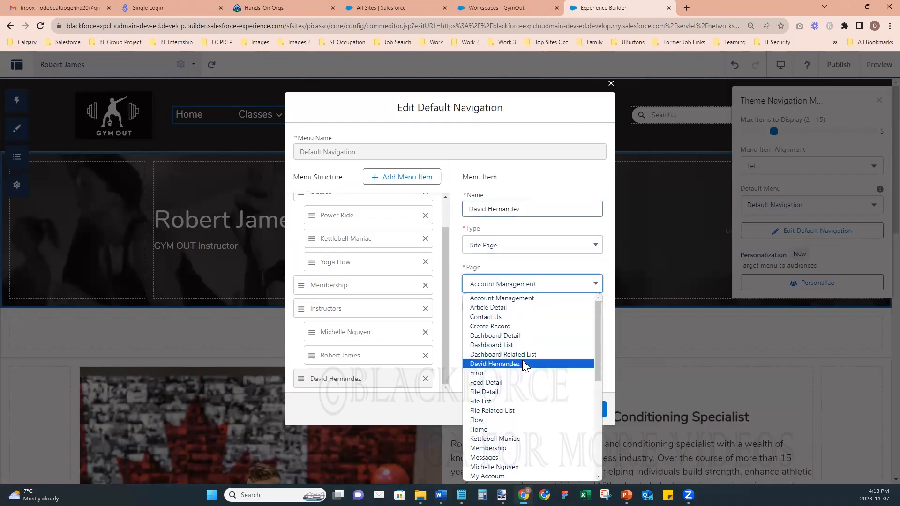
left_click(504, 364)
left_click(466, 307)
left_click_drag(355, 379, 357, 331)
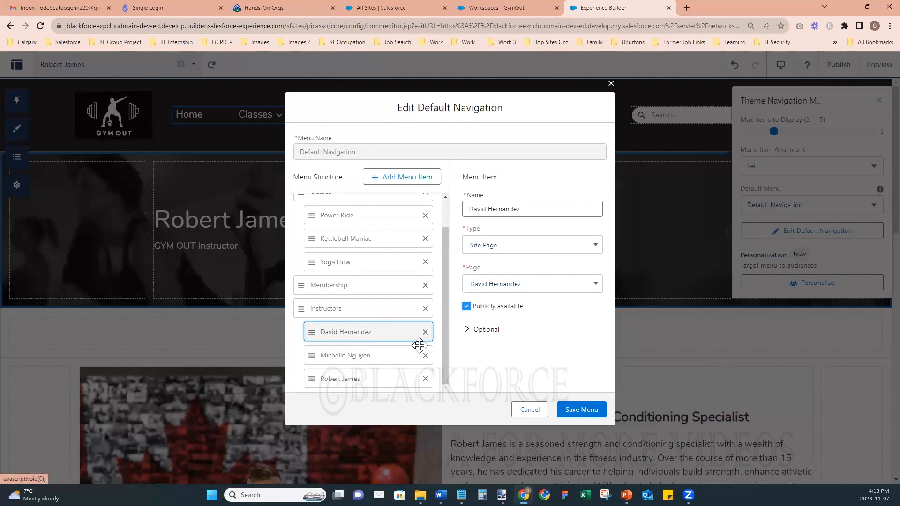
left_click(577, 411)
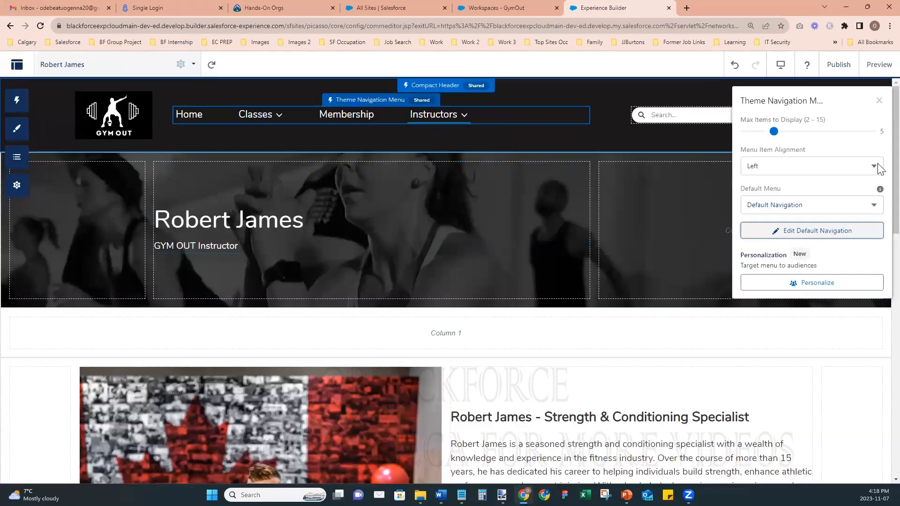
left_click(878, 64)
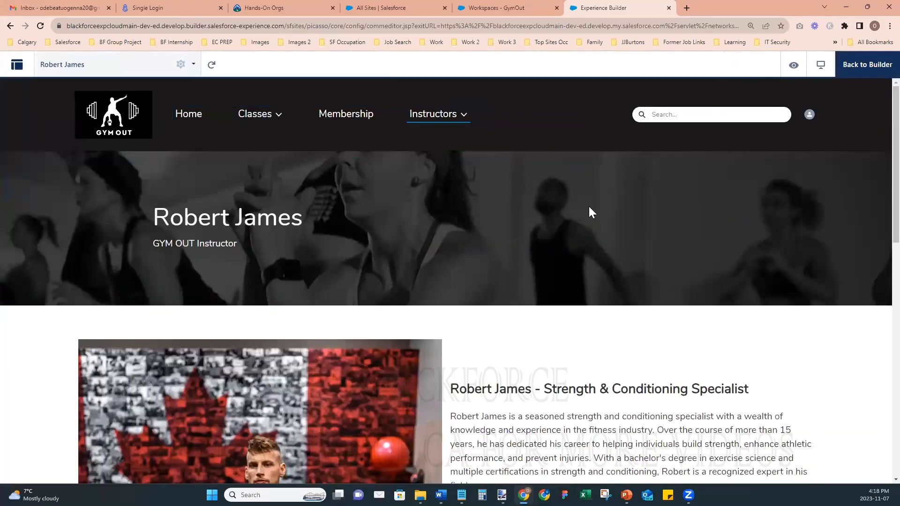
left_click(466, 119)
left_click(447, 139)
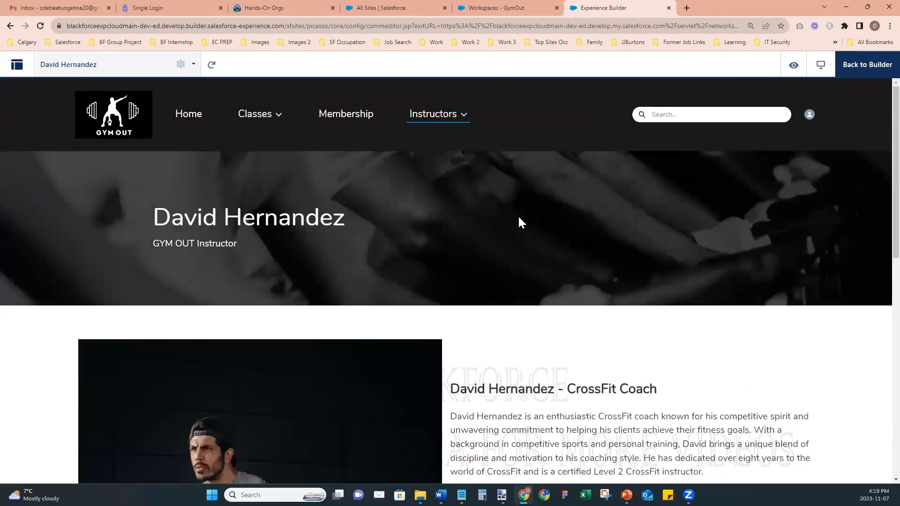
scroll(591, 361, "down", 5)
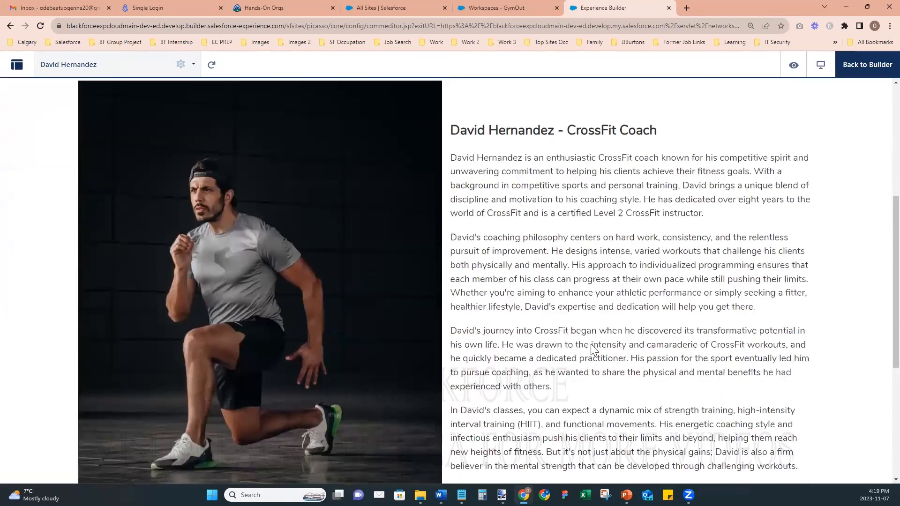
scroll(592, 345, "up", 6)
scroll(594, 338, "down", 7)
scroll(594, 338, "up", 7)
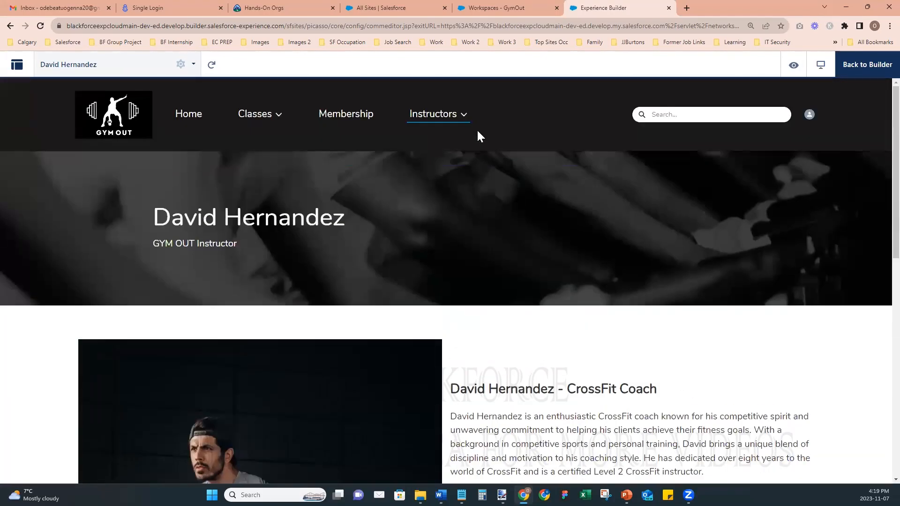
left_click(462, 117)
left_click(463, 158)
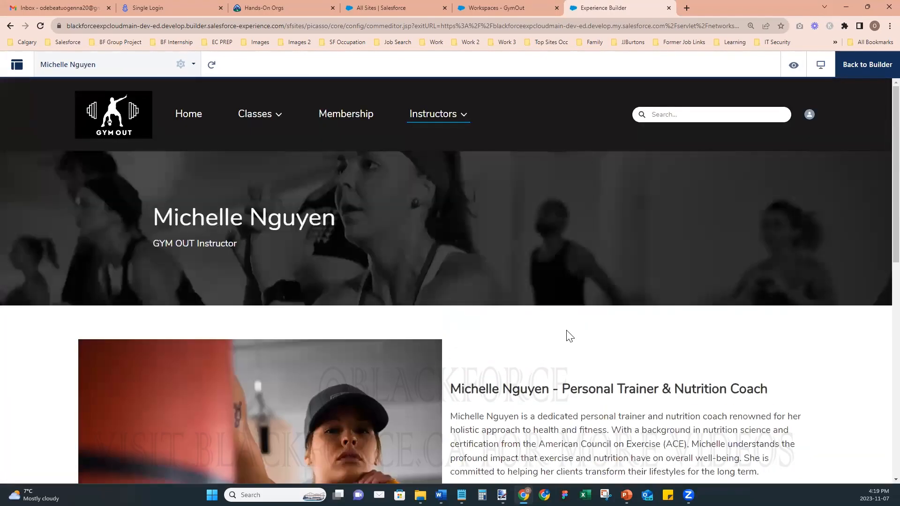
scroll(570, 336, "down", 9)
scroll(568, 331, "up", 6)
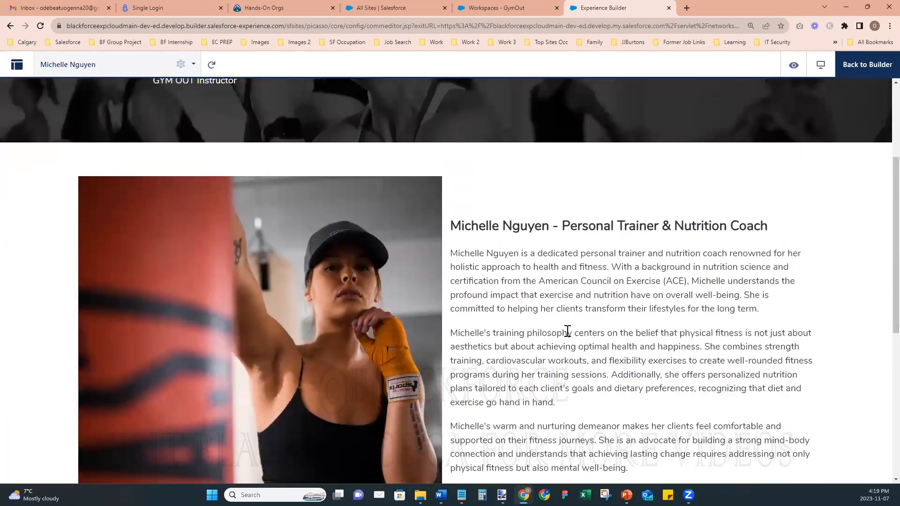
scroll(567, 331, "up", 3)
left_click(433, 115)
left_click(464, 182)
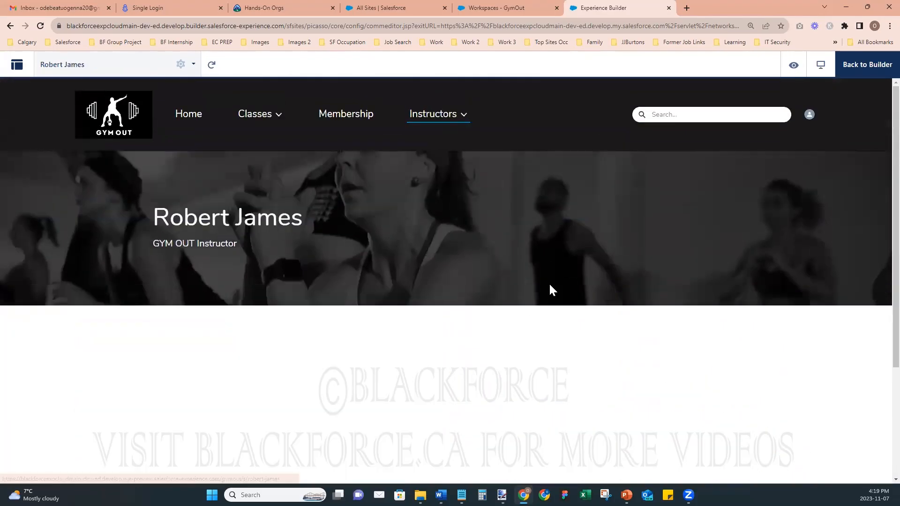
scroll(550, 286, "down", 8)
scroll(551, 287, "up", 5)
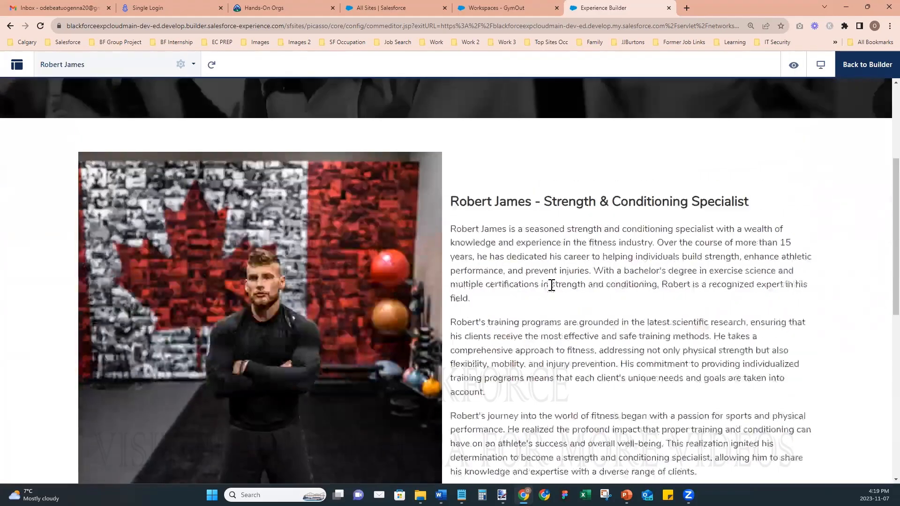
scroll(543, 272, "up", 4)
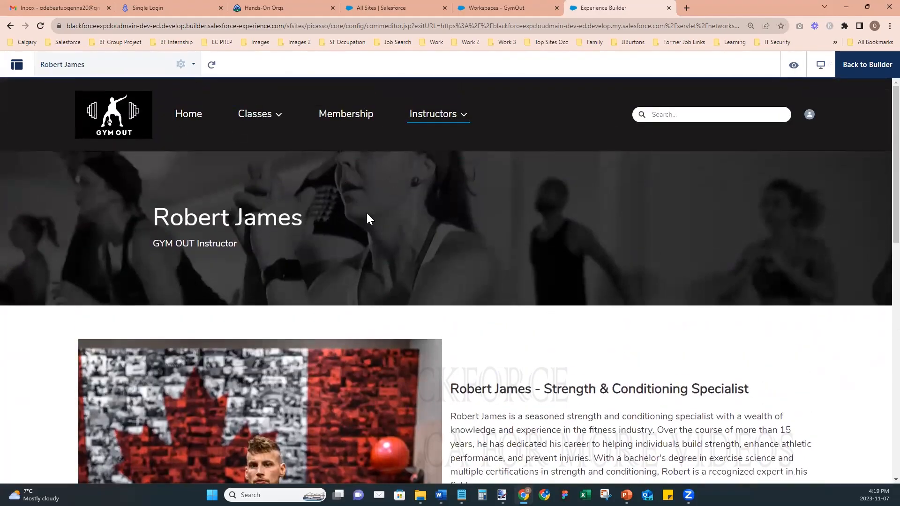
left_click(60, 63)
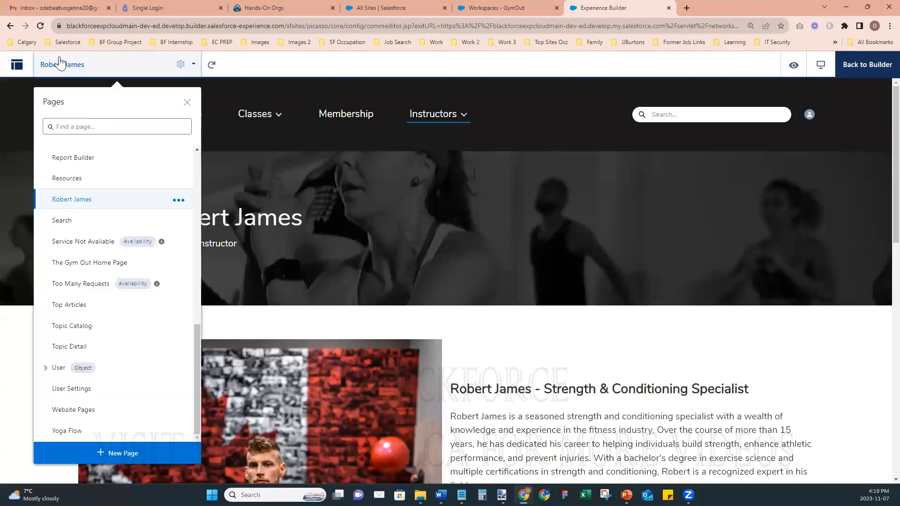
left_click(867, 65)
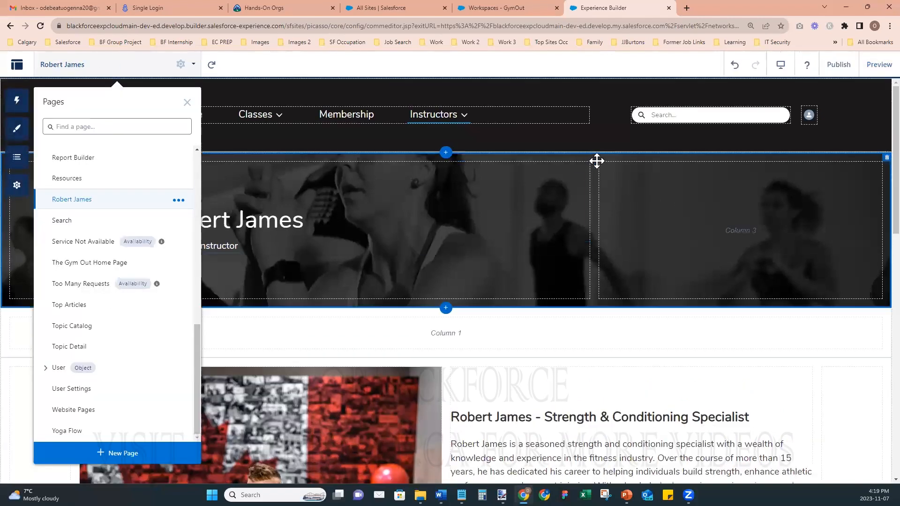
left_click(596, 161)
left_click(748, 336)
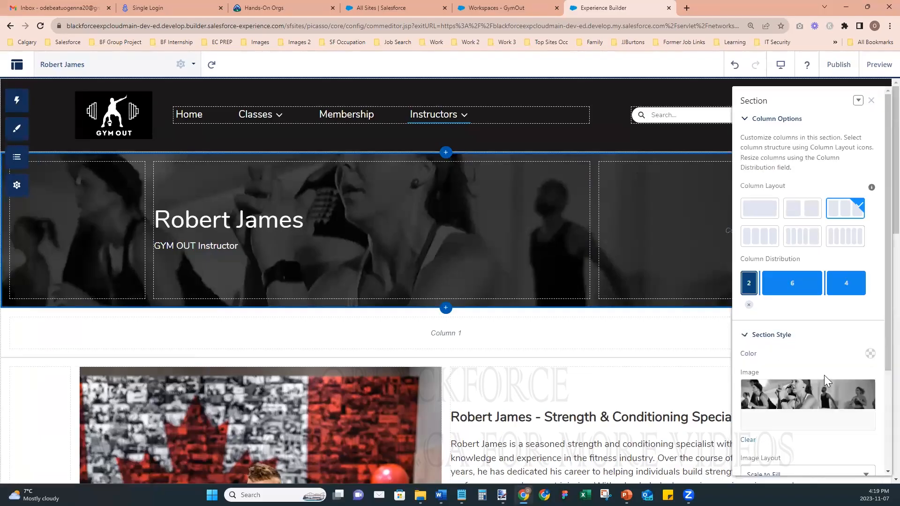
scroll(824, 375, "down", 3)
left_click(757, 377)
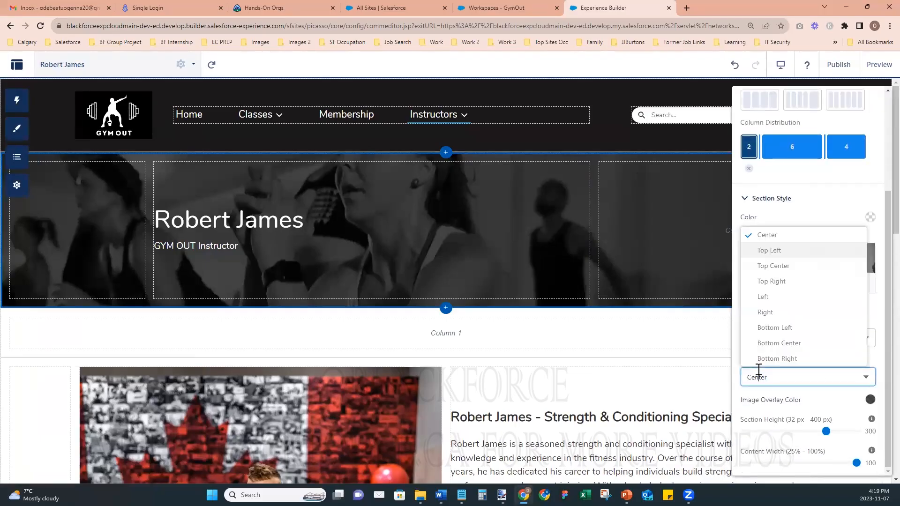
left_click(787, 268)
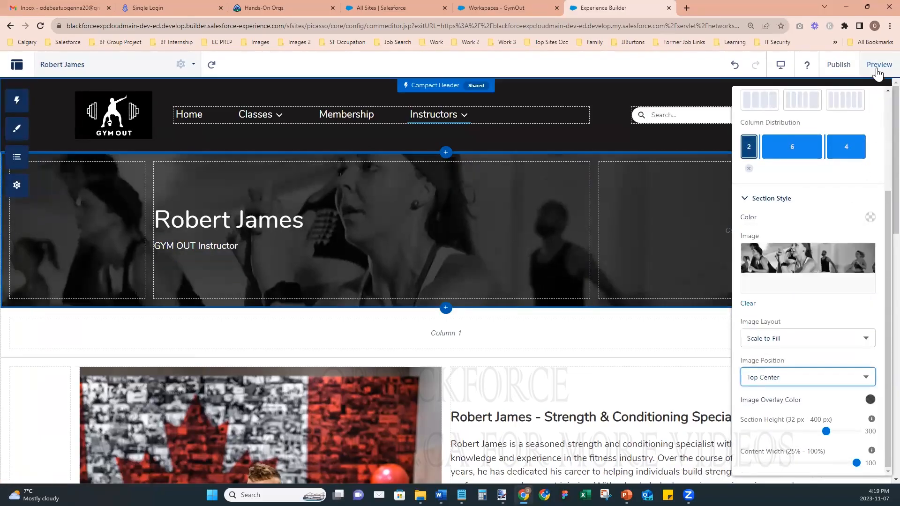
scroll(867, 196, "up", 3)
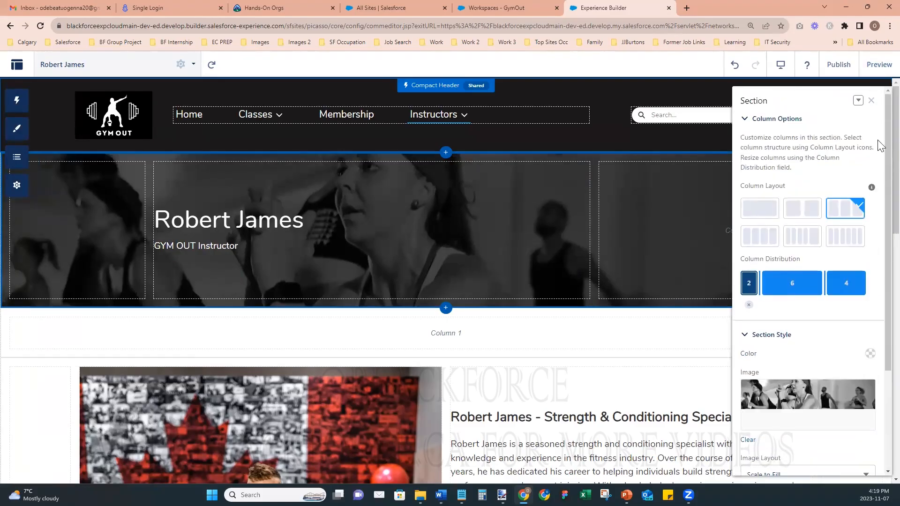
left_click(871, 102)
- Publish the site and dismiss the publishing notice
left_click(837, 65)
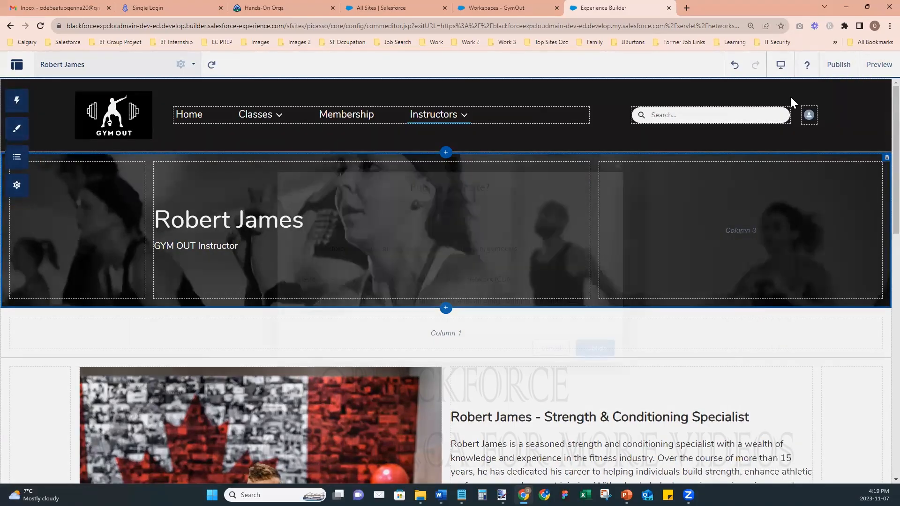
left_click(608, 345)
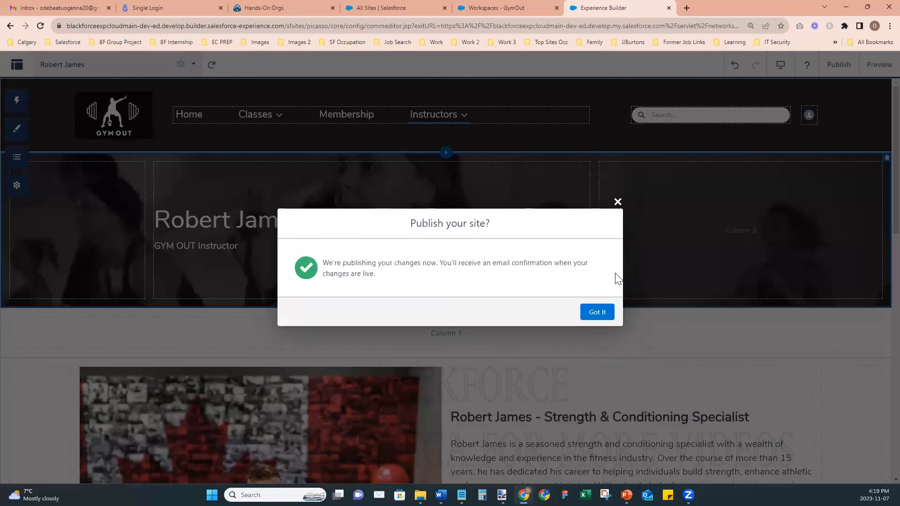
left_click(618, 202)
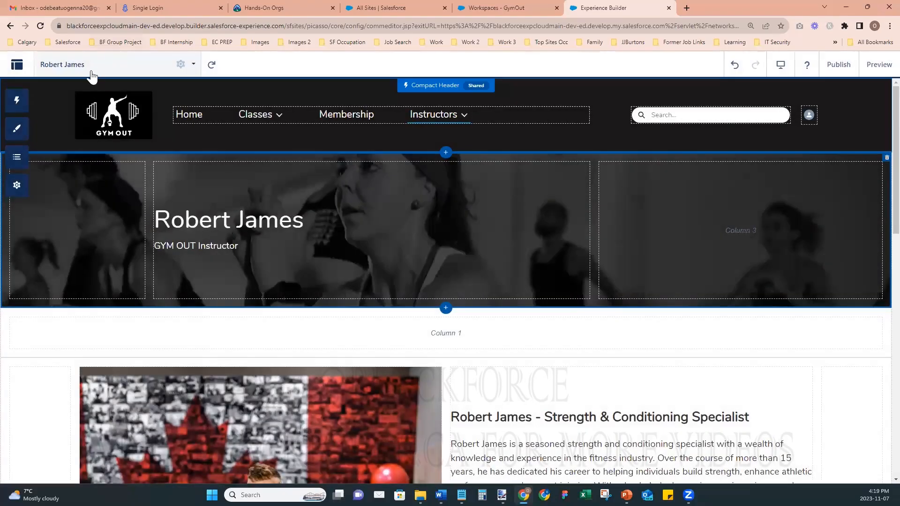
left_click(91, 75)
scroll(94, 225, "up", 7)
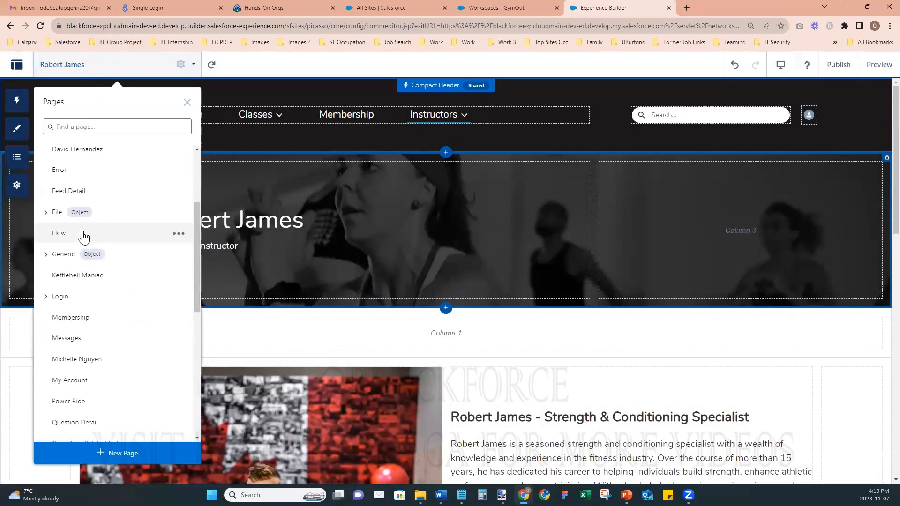
left_click(70, 196)
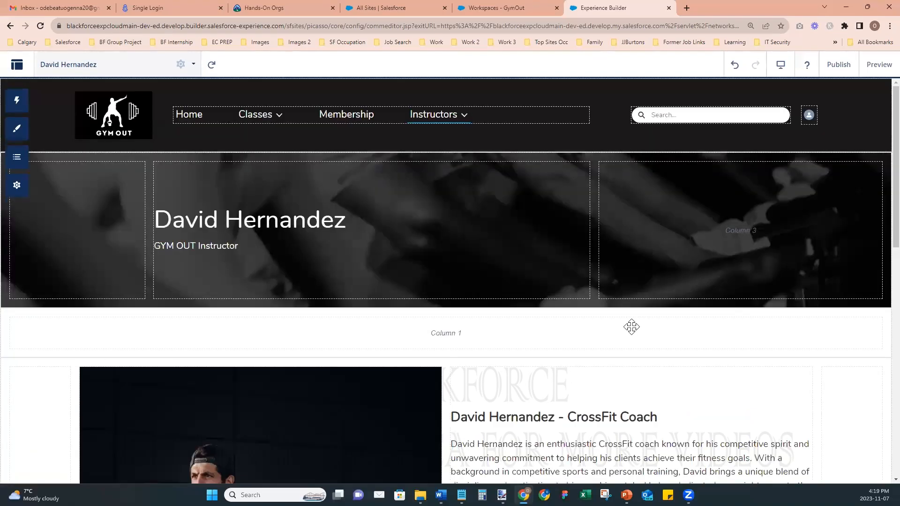
left_click(627, 351)
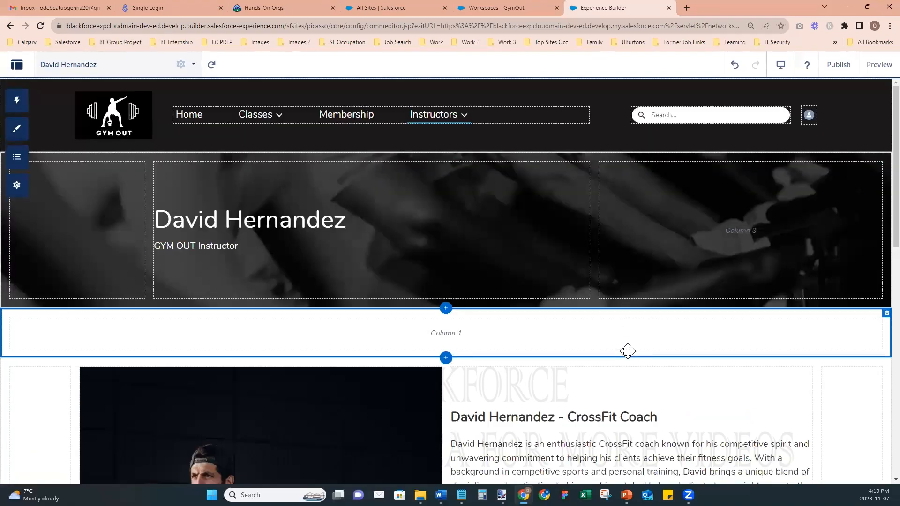
left_click(604, 174)
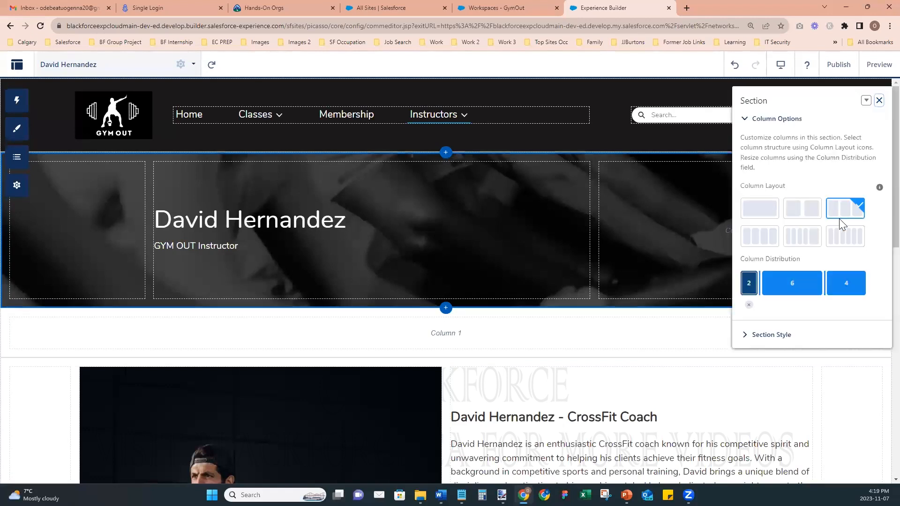
left_click(754, 342)
scroll(799, 354, "down", 3)
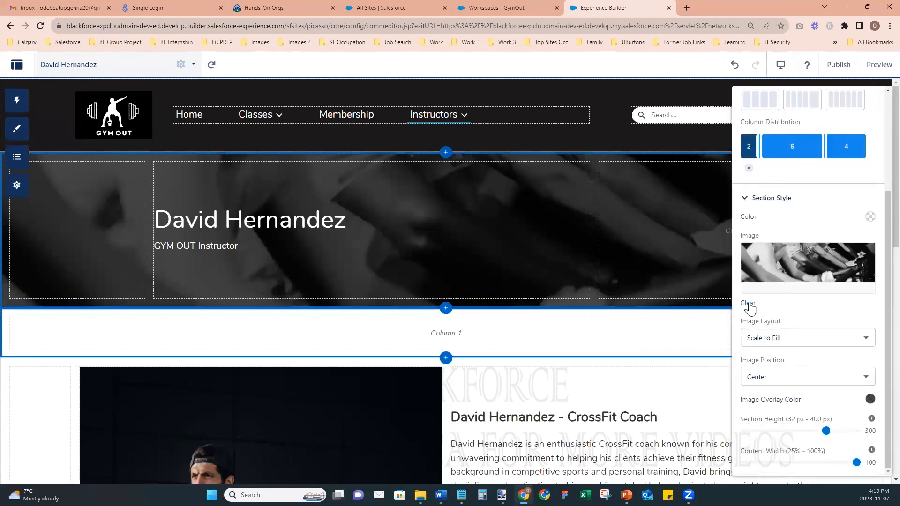
left_click(749, 304)
left_click(809, 359)
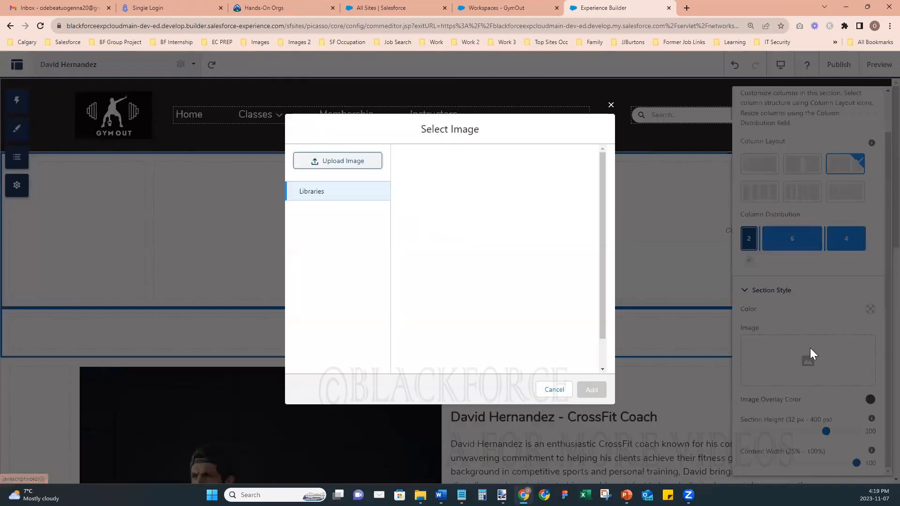
left_click(555, 159)
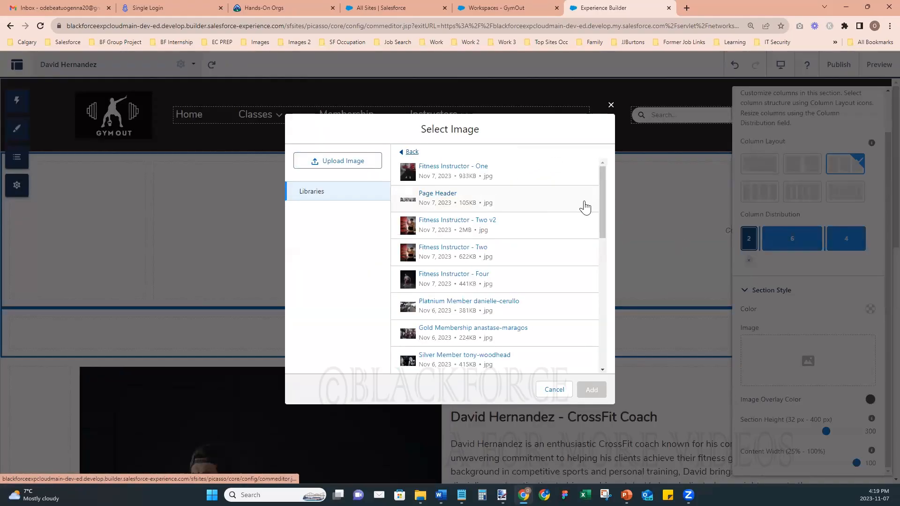
left_click(436, 195)
left_click(595, 391)
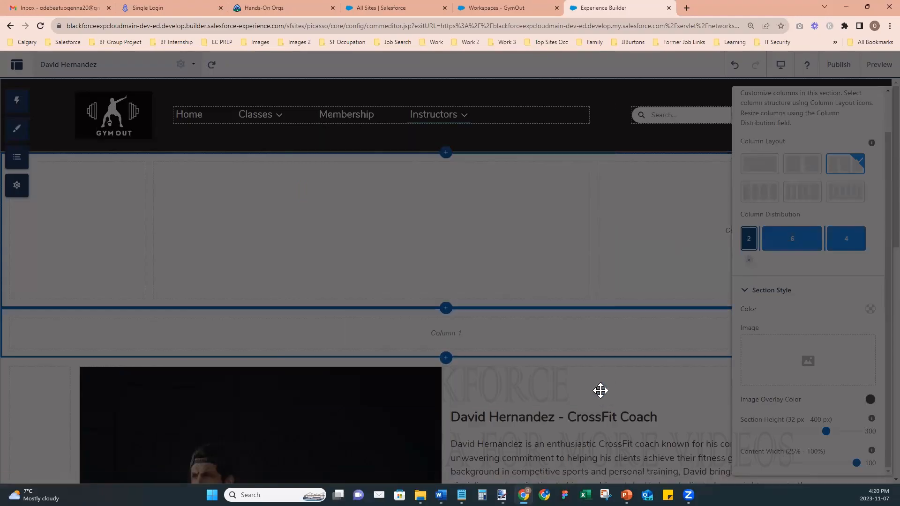
- Set the banner Image Position to Top Center
scroll(797, 379, "down", 2)
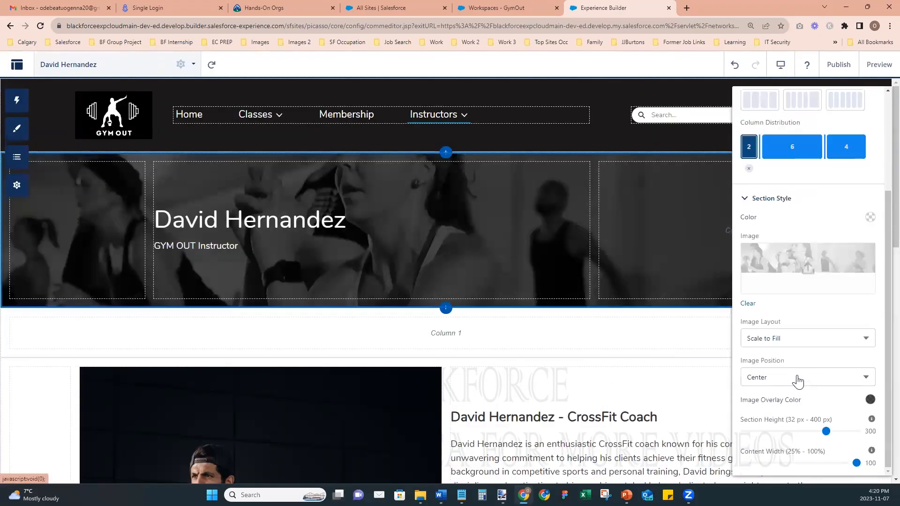
left_click(763, 375)
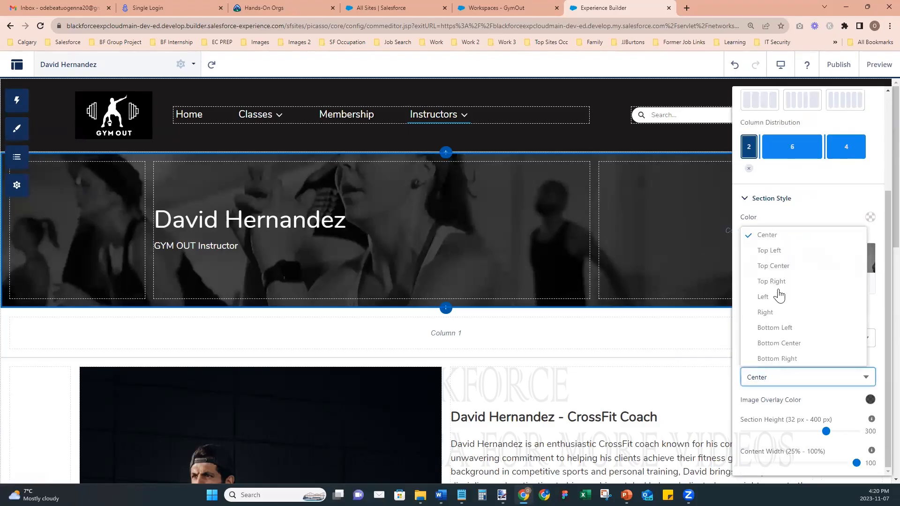
left_click(775, 266)
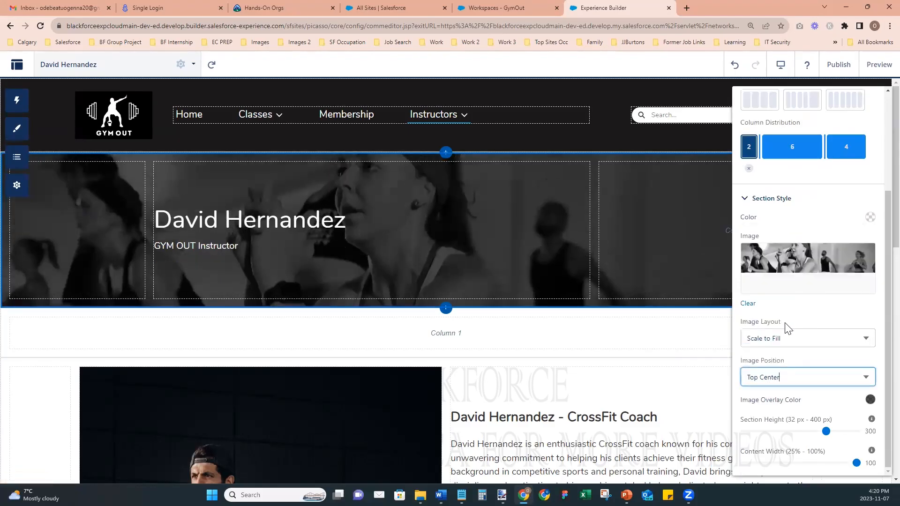
scroll(877, 178, "up", 3)
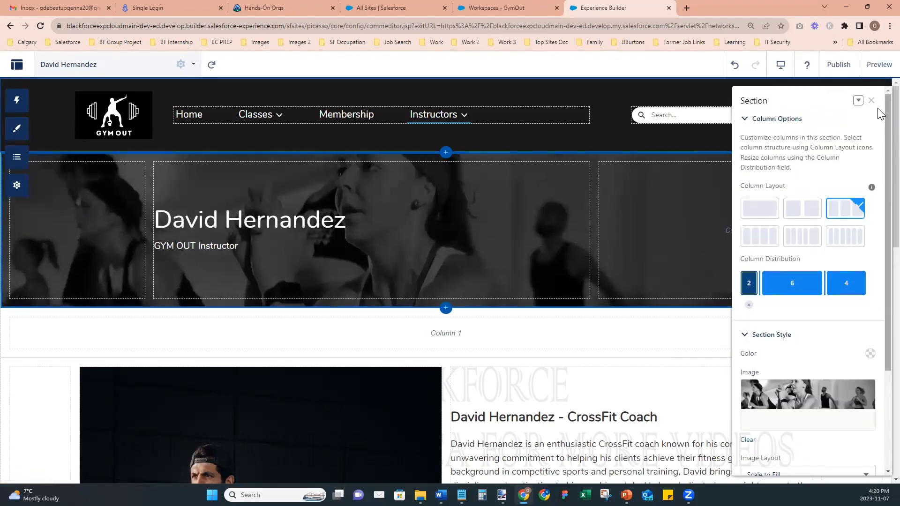
left_click(871, 101)
- Publish the site and acknowledge the publishing notice
left_click(839, 64)
left_click(591, 345)
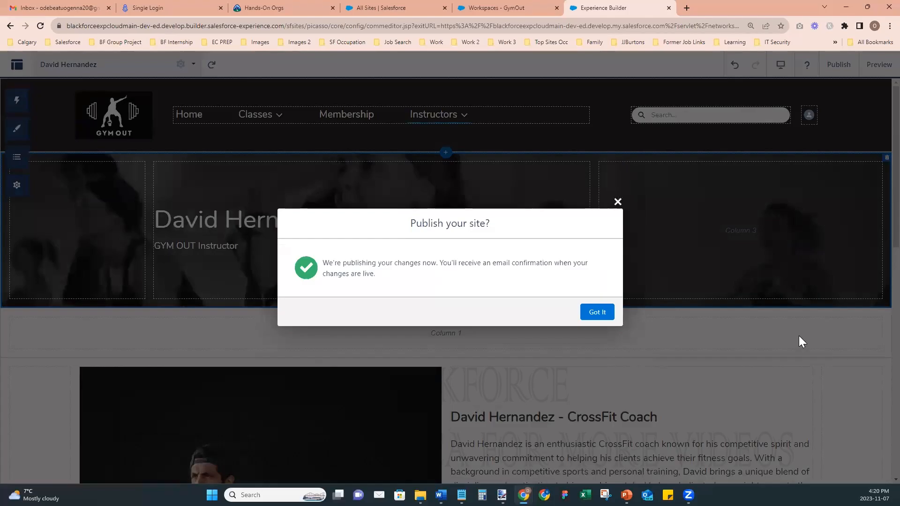
left_click(598, 312)
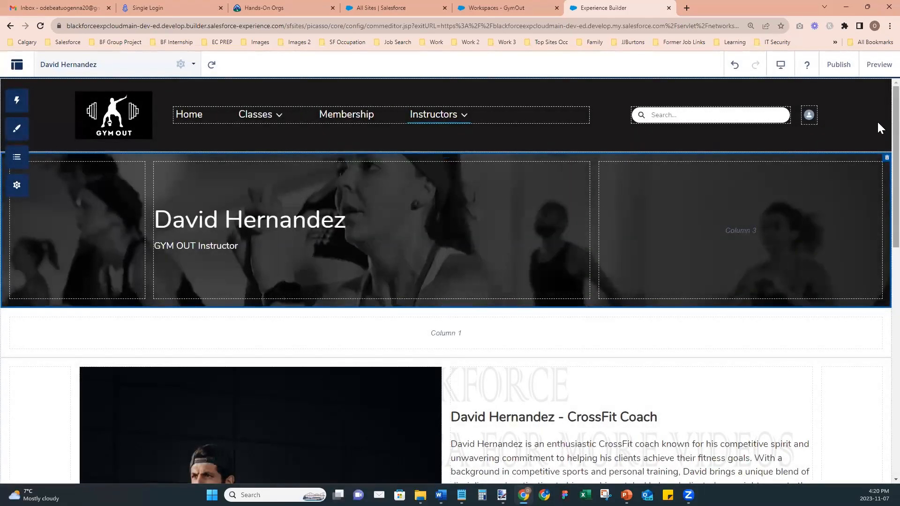
scroll(878, 128, "down", 15)
scroll(879, 300, "up", 10)
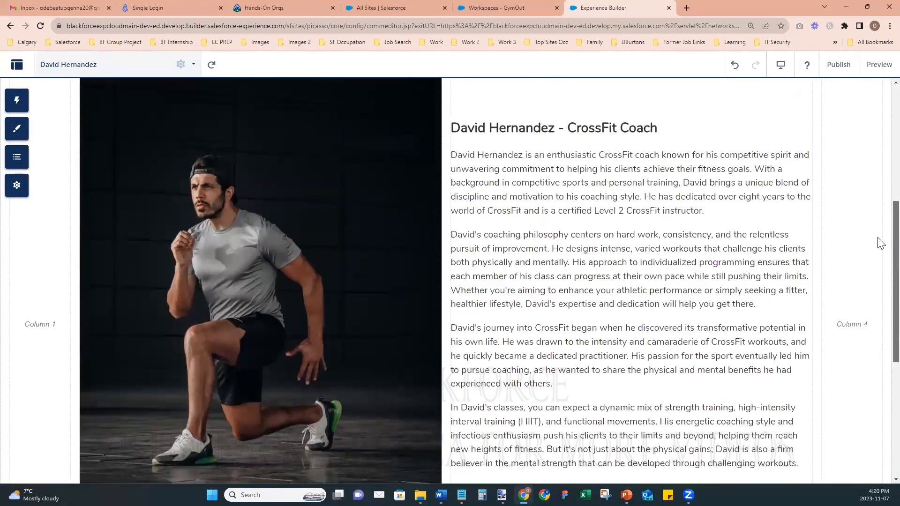
scroll(568, 327, "up", 6)
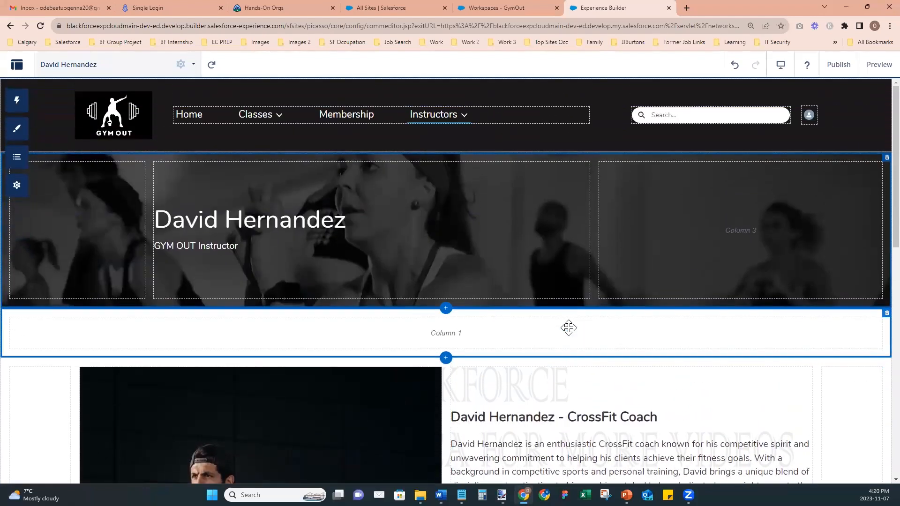
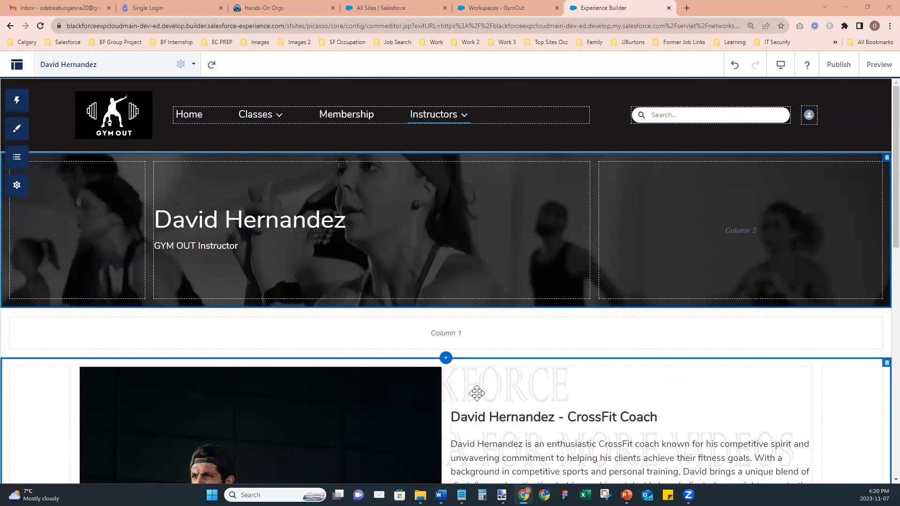
- Preview the instructor profile page as visitors see it, then return to the All Sites setup tab
left_click_drag(895, 134, 895, 96)
left_click(873, 68)
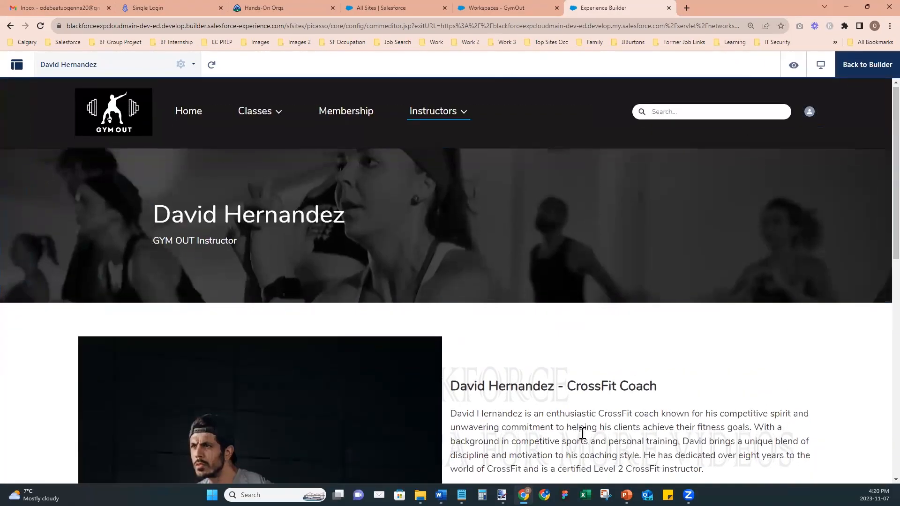
scroll(581, 431, "down", 10)
scroll(581, 427, "up", 10)
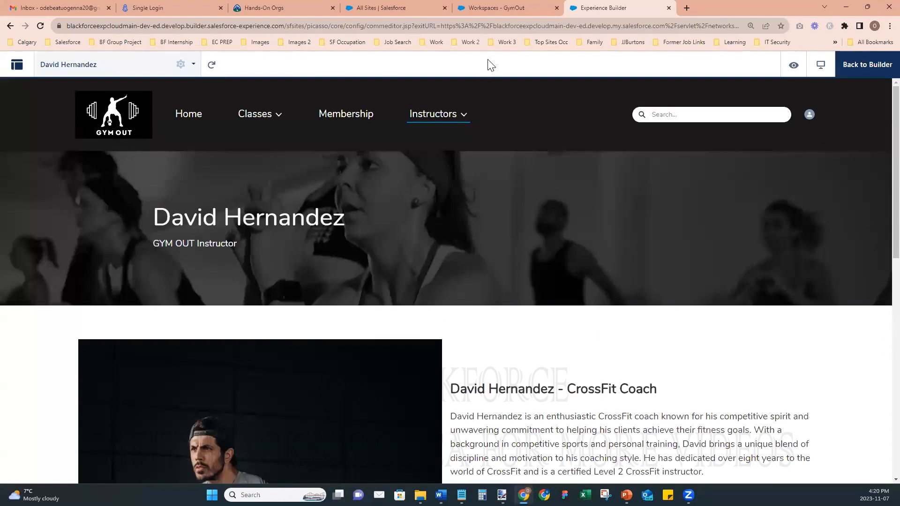
left_click(500, 8)
left_click(368, 9)
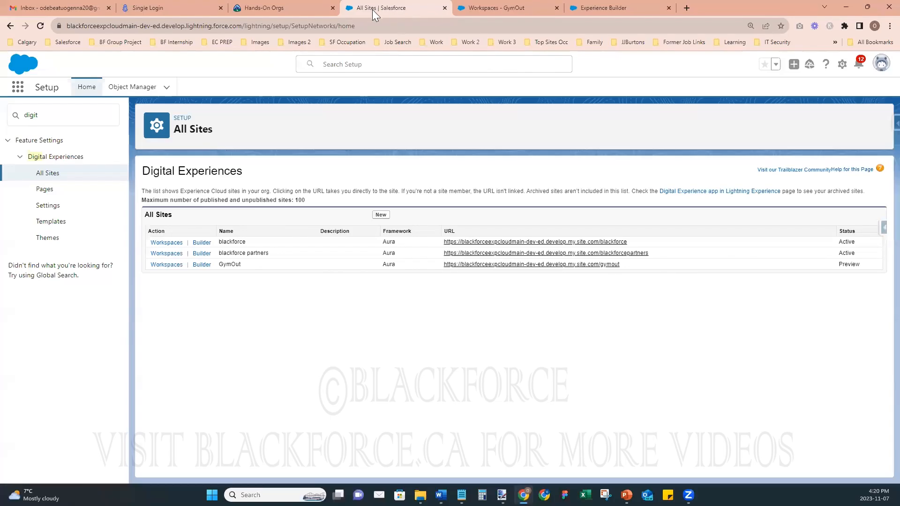
- Duplicate the All Sites tab and open the Knowledge app by searching 'know'
right_click(372, 10)
left_click(428, 78)
left_click(360, 7)
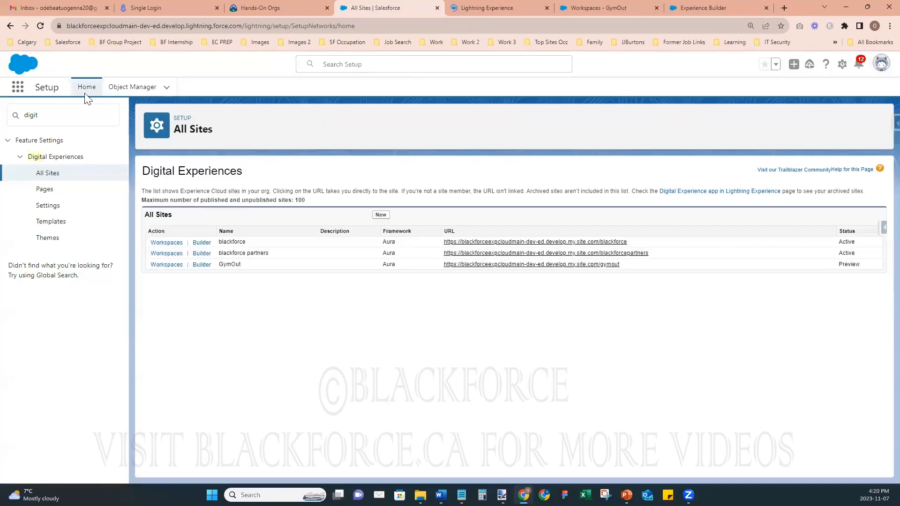
left_click(18, 87)
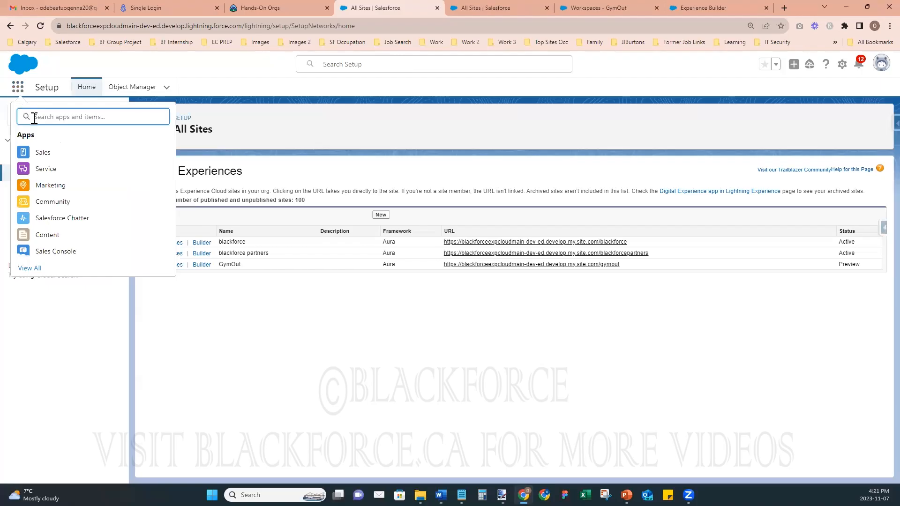
type("know")
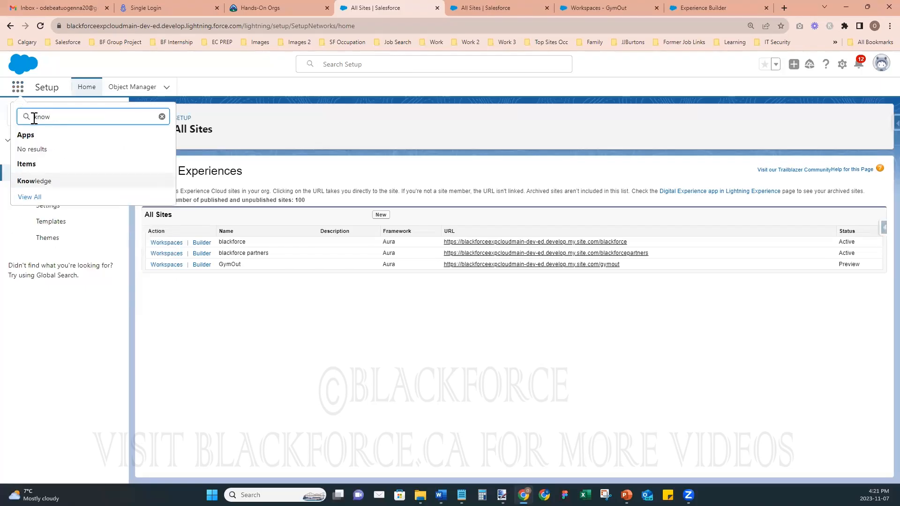
left_click(32, 181)
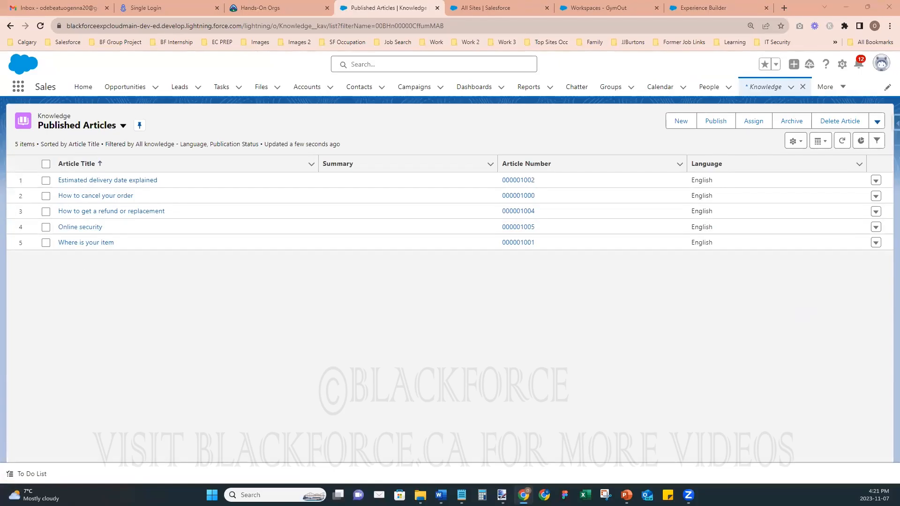
- Start a new Knowledge article, then cancel the FAQ form unsaved
left_click(680, 123)
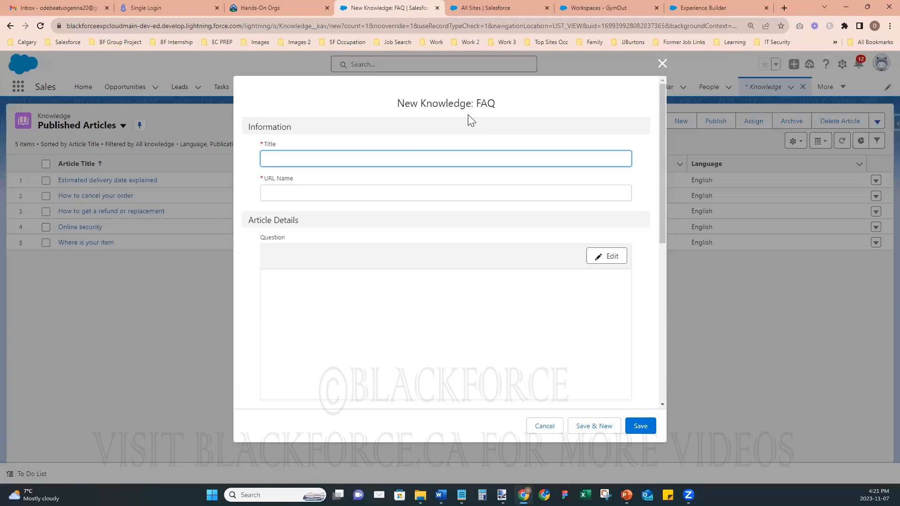
key("alt+Tab")
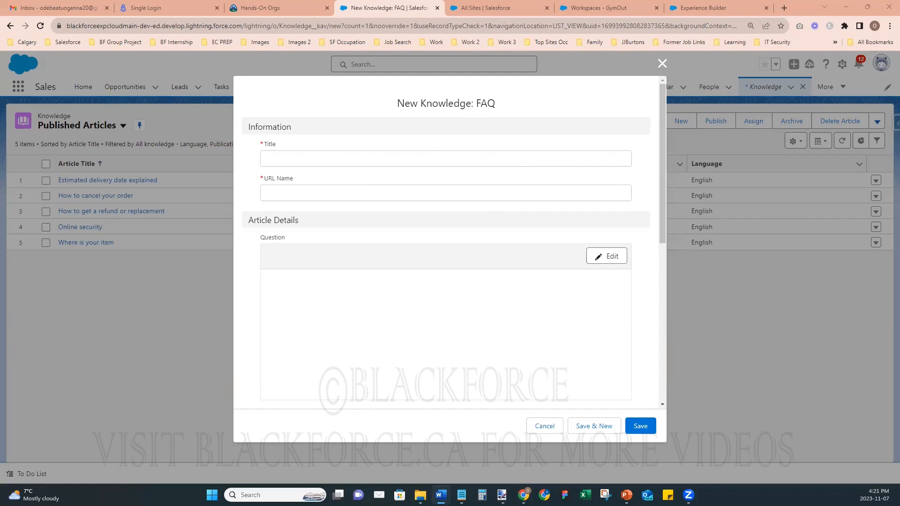
left_click(663, 63)
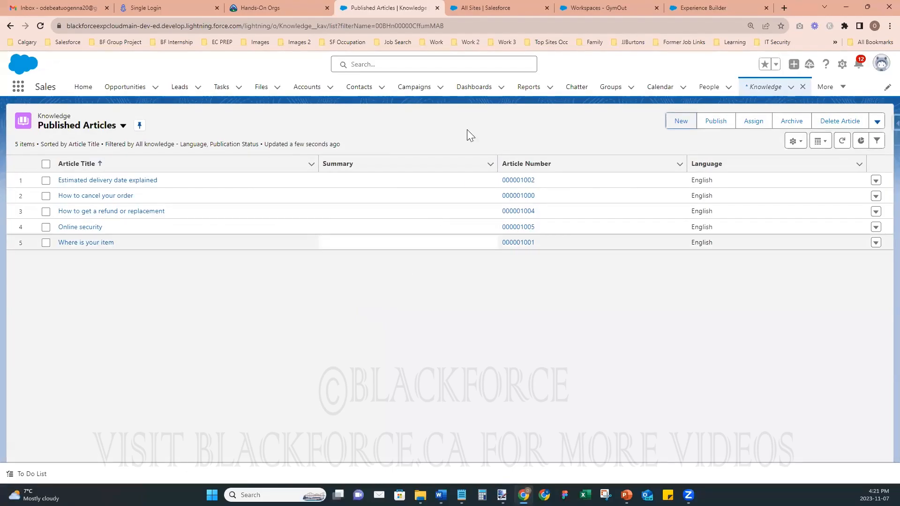
- In Setup, open Data Category Setup via Quick Find 'data cate'
left_click(480, 9)
left_click(68, 116)
type("data ca")
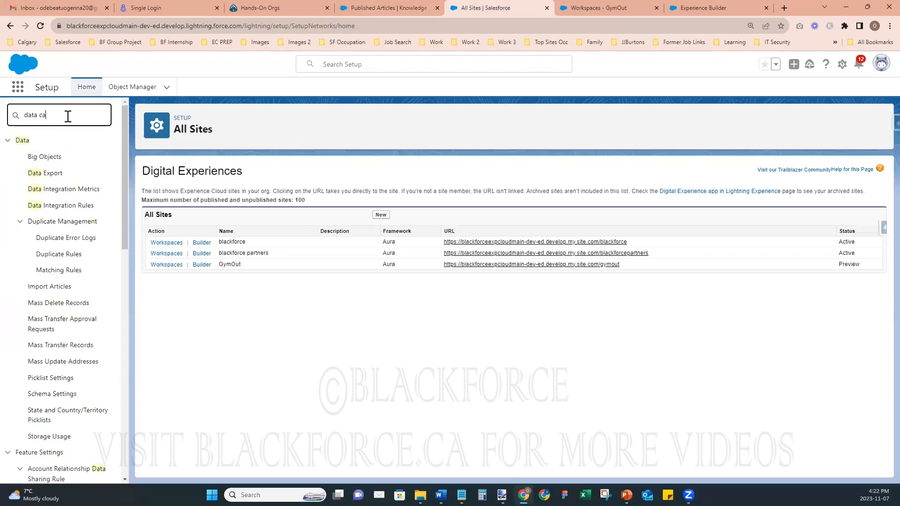
type("te")
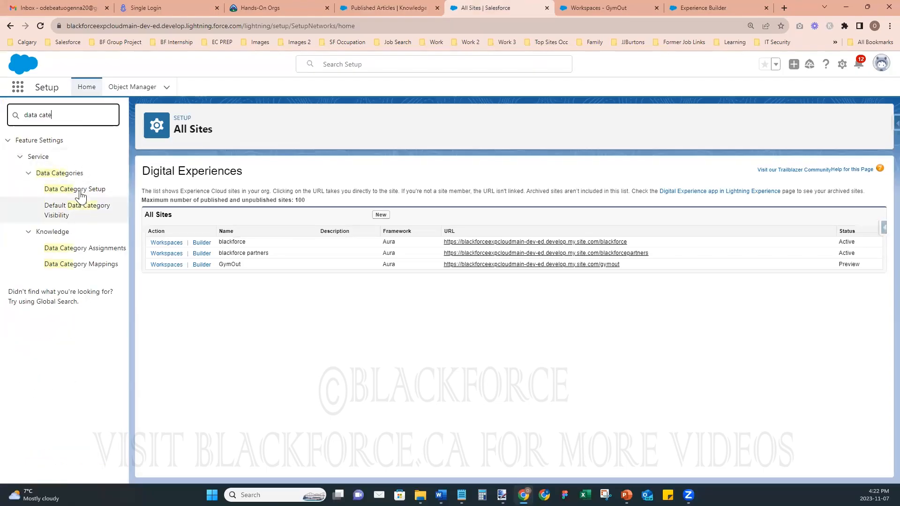
left_click(80, 193)
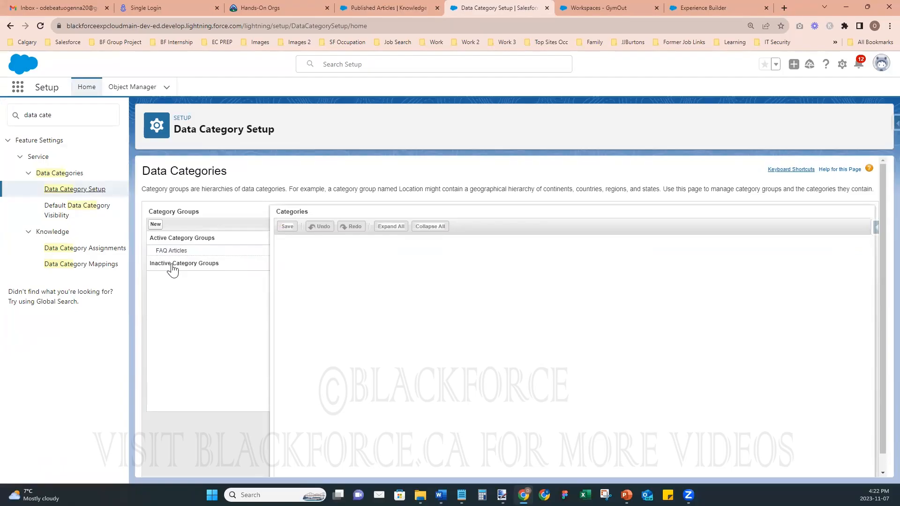
- Create and save a new category group named 'Gym FAQ'
left_click(157, 225)
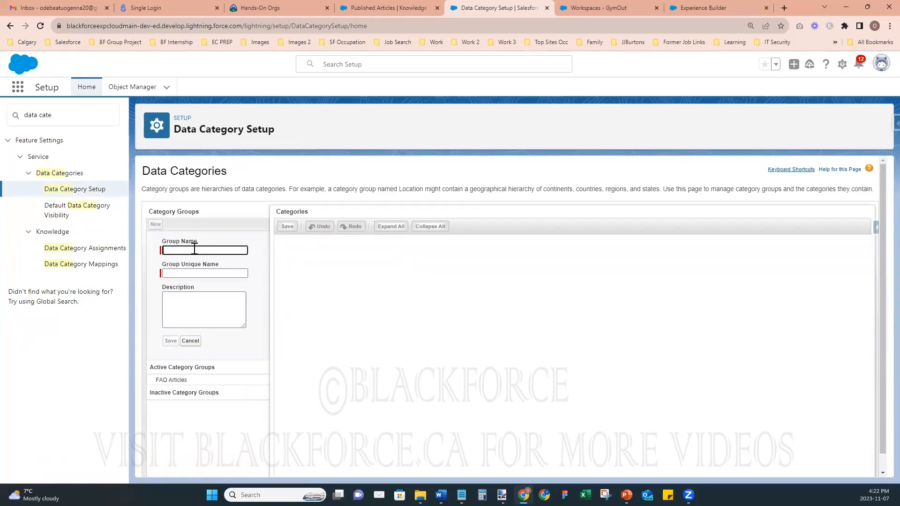
type("Gym FAQ")
left_click(234, 345)
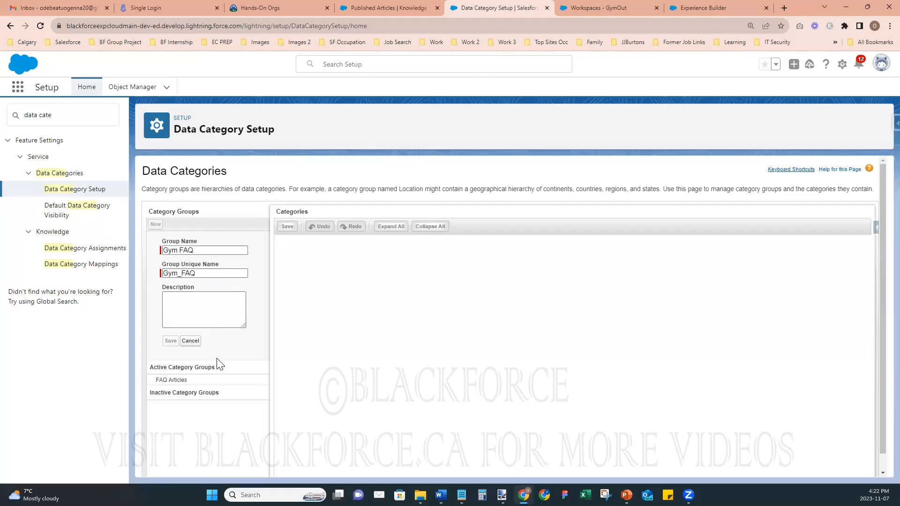
left_click(207, 312)
left_click(169, 342)
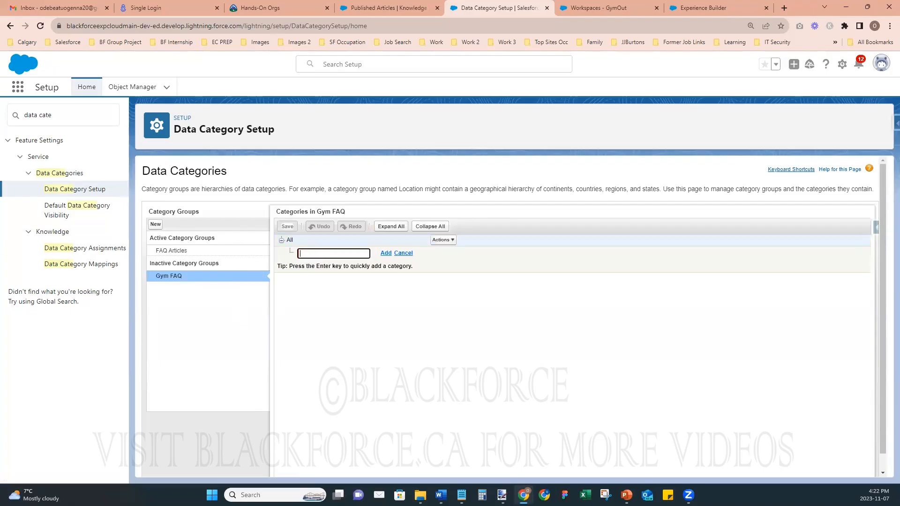
- Add the 'Membership and Pricing' and 'Facility and Amenities' categories under All
key("alt+Tab")
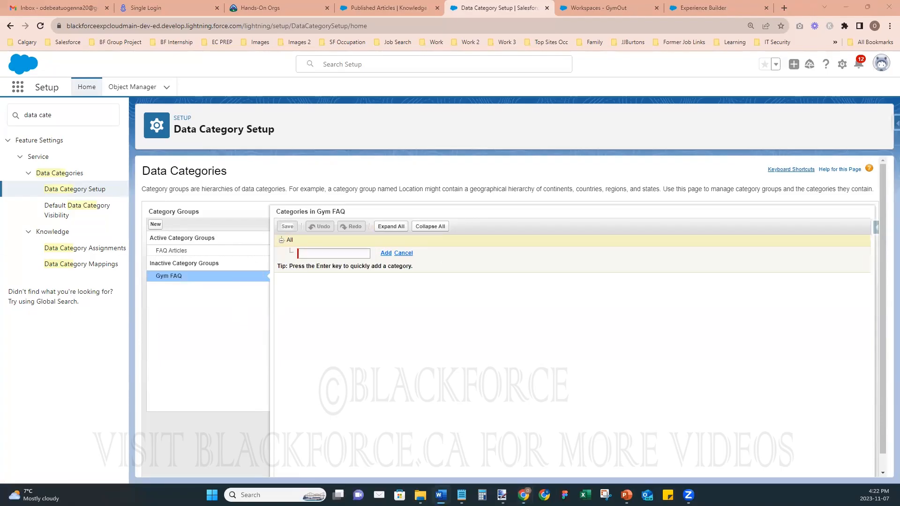
left_click(359, 253)
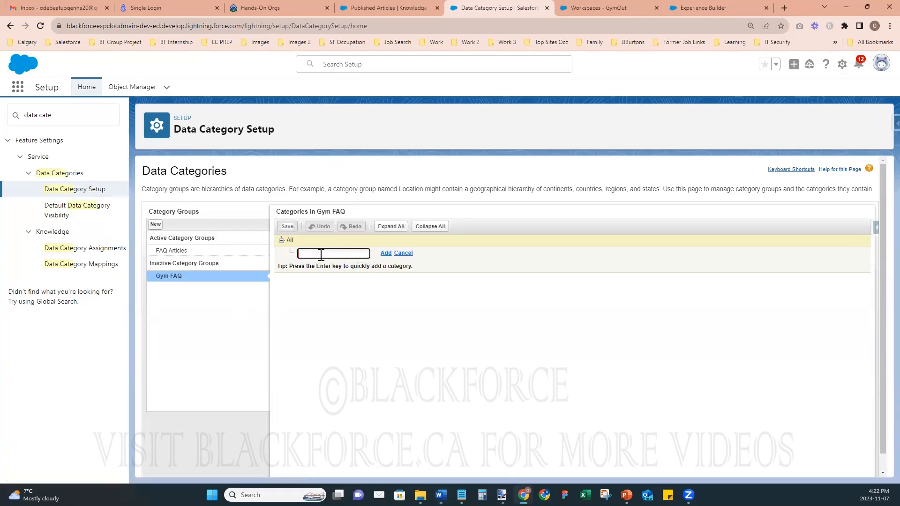
key("Tab")
key("alt+Tab")
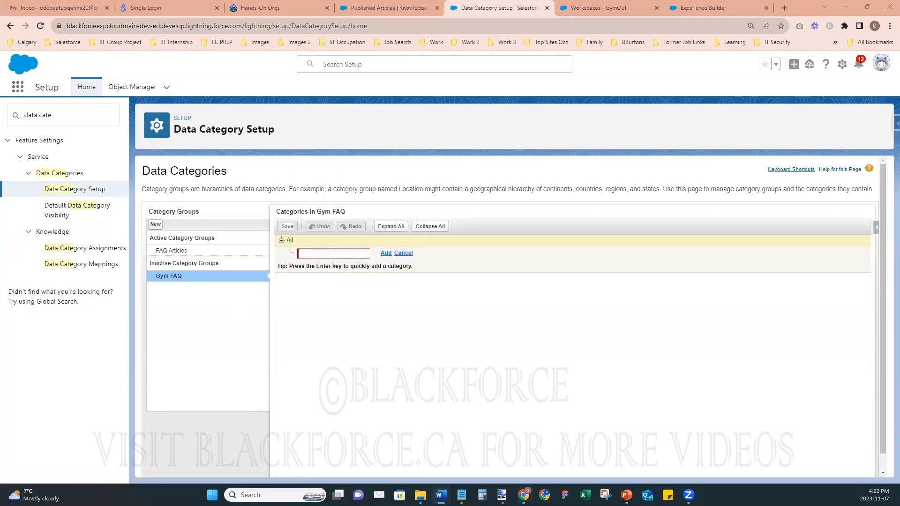
left_click(309, 253)
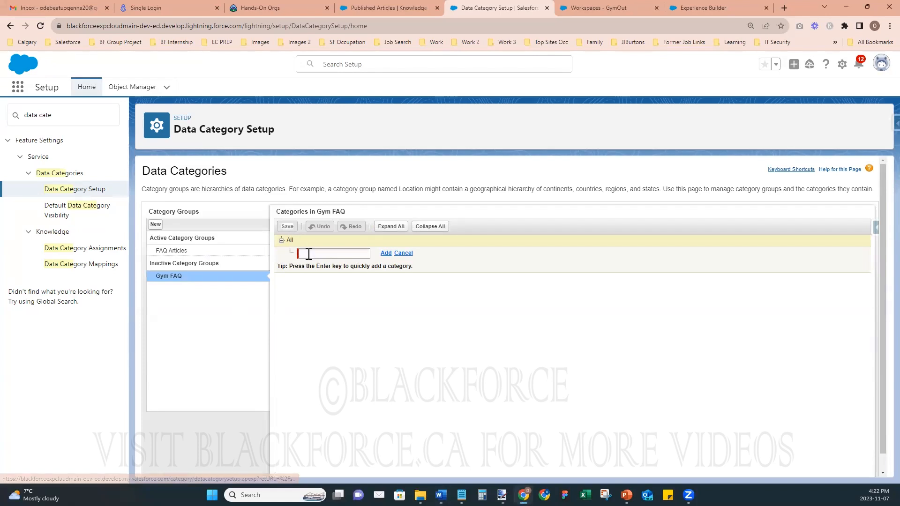
type("Membership and Pricing")
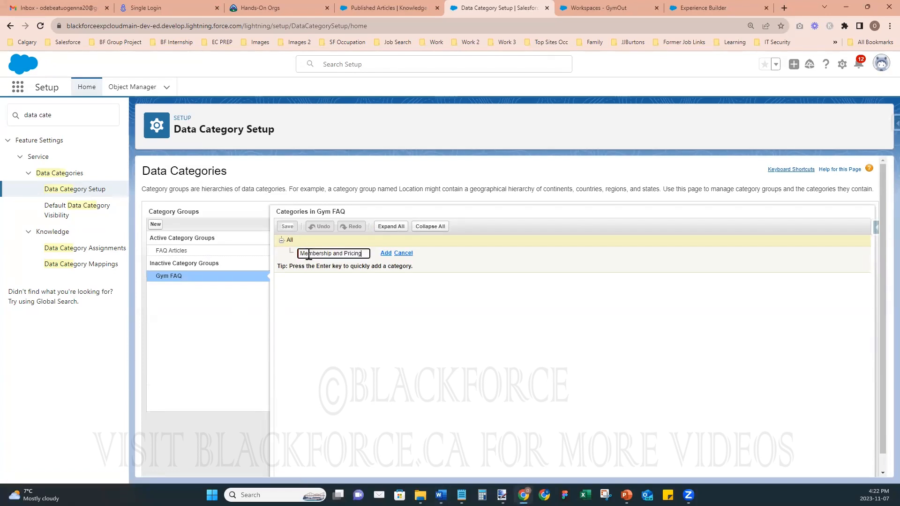
left_click(386, 253)
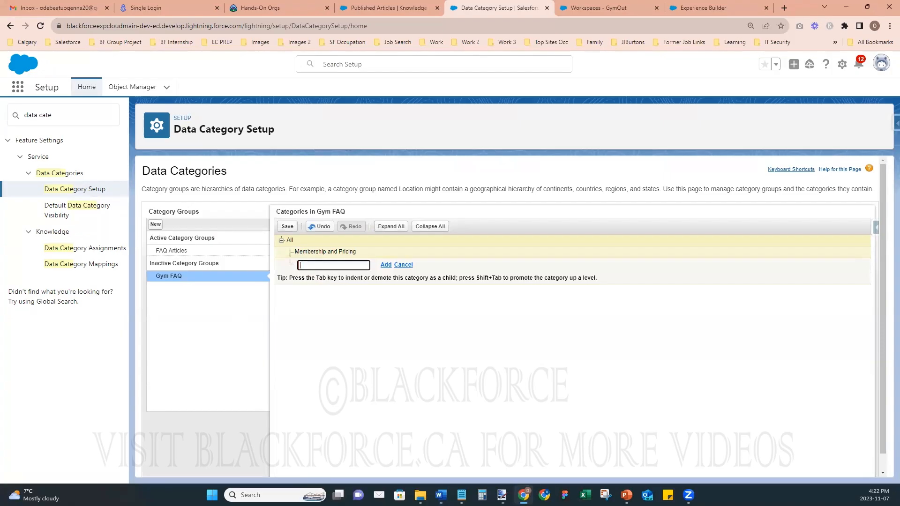
key("alt+Tab")
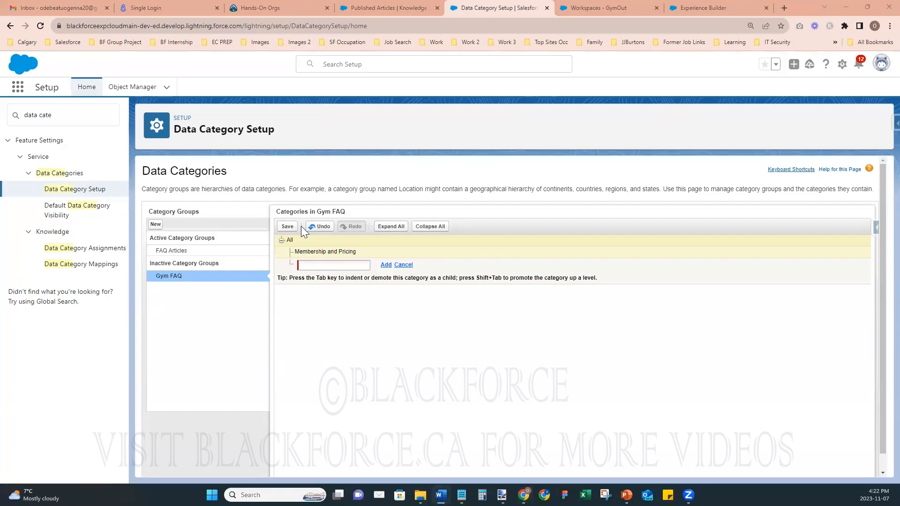
left_click(342, 266)
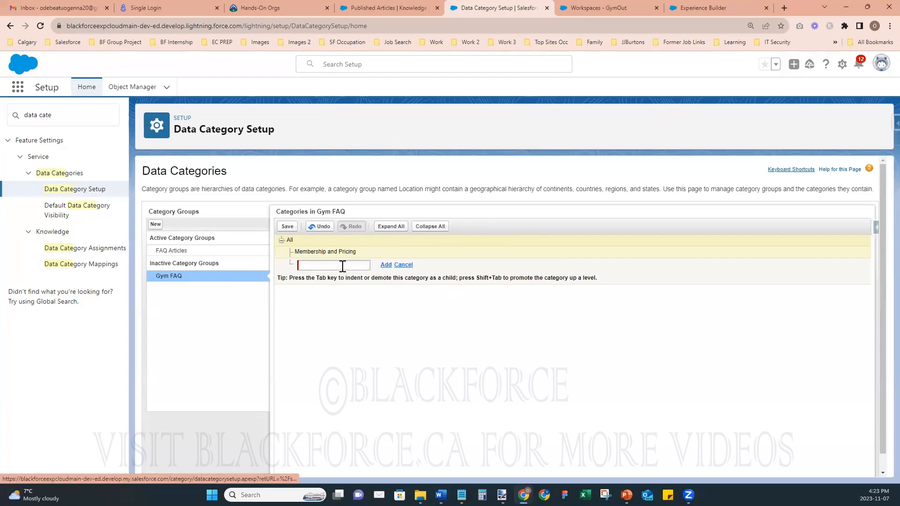
type("Facility and Amenities")
left_click(385, 265)
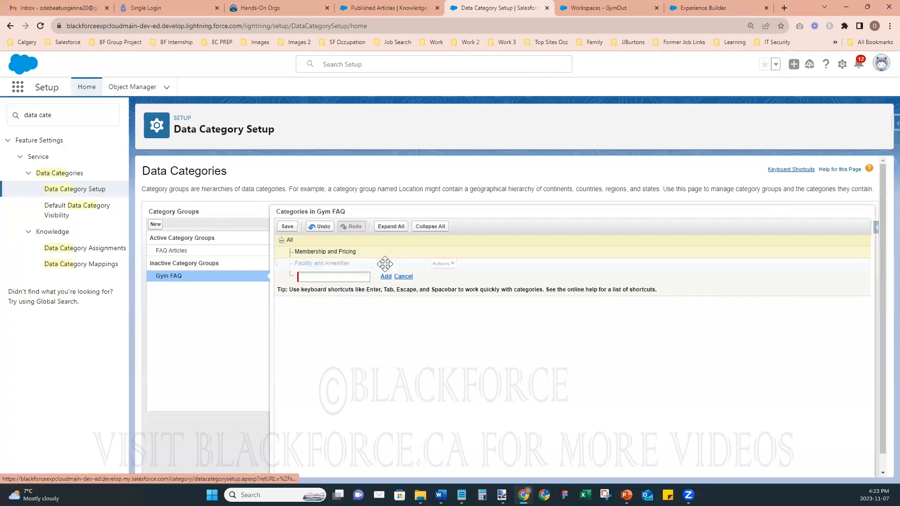
- Add 'Membership Management', 'Safety and Etiquette' and 'Training and Assistance', then save the tree
left_click(313, 276)
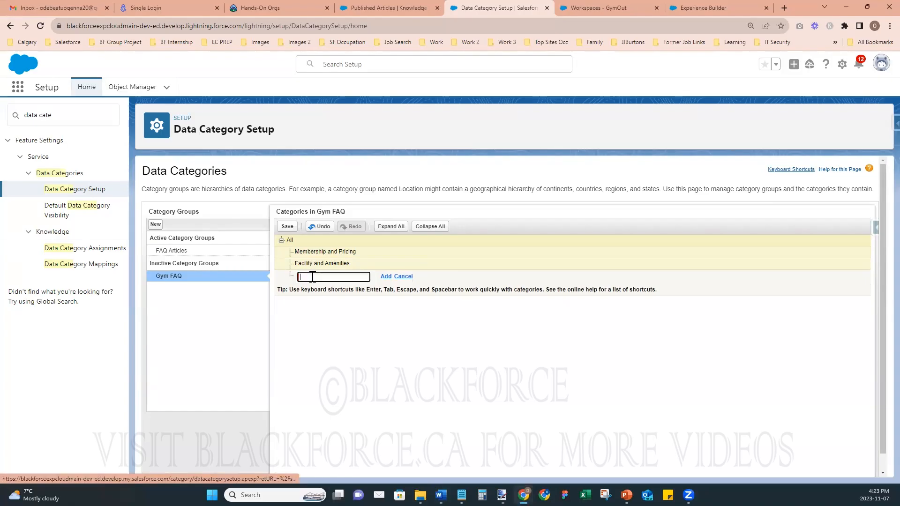
type("Membership Management")
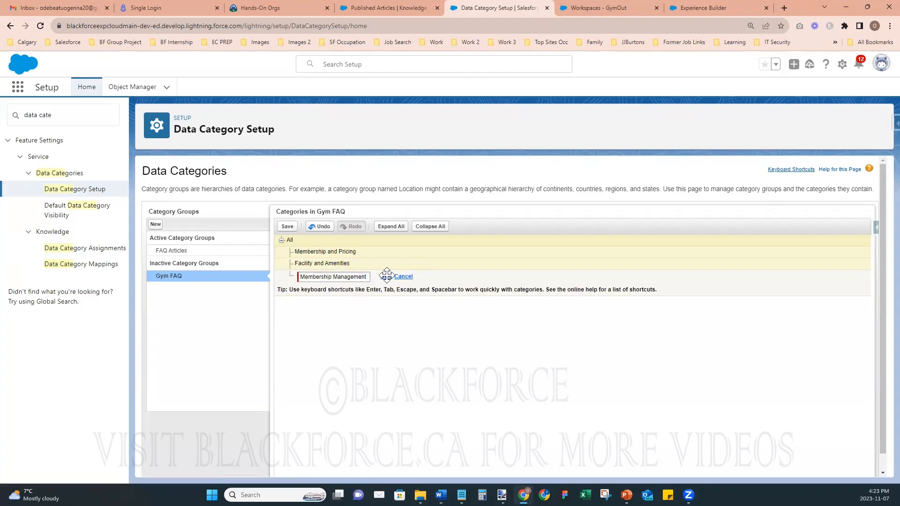
left_click(387, 276)
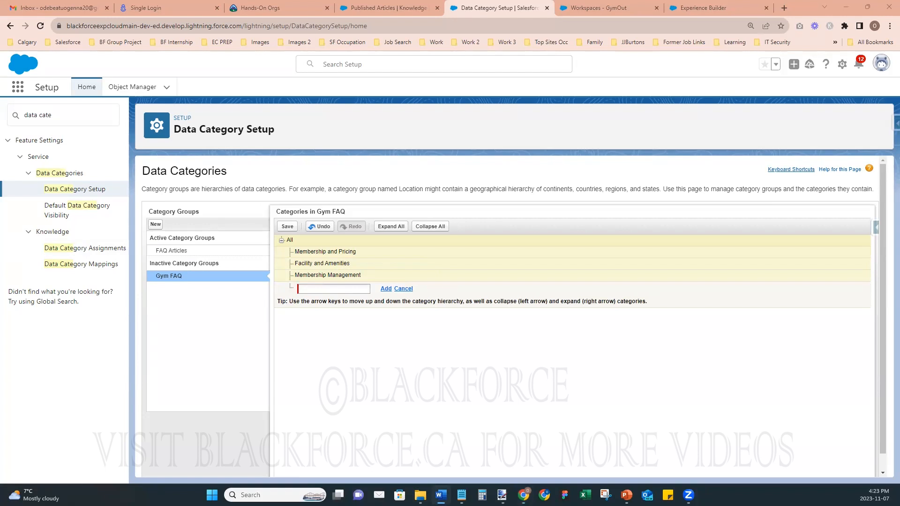
left_click(320, 289)
type("Safety and Etiquette")
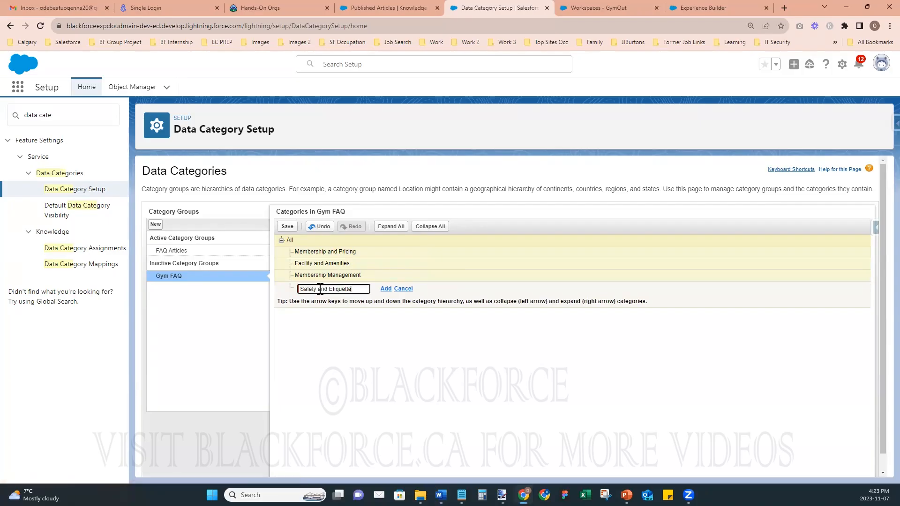
left_click(386, 289)
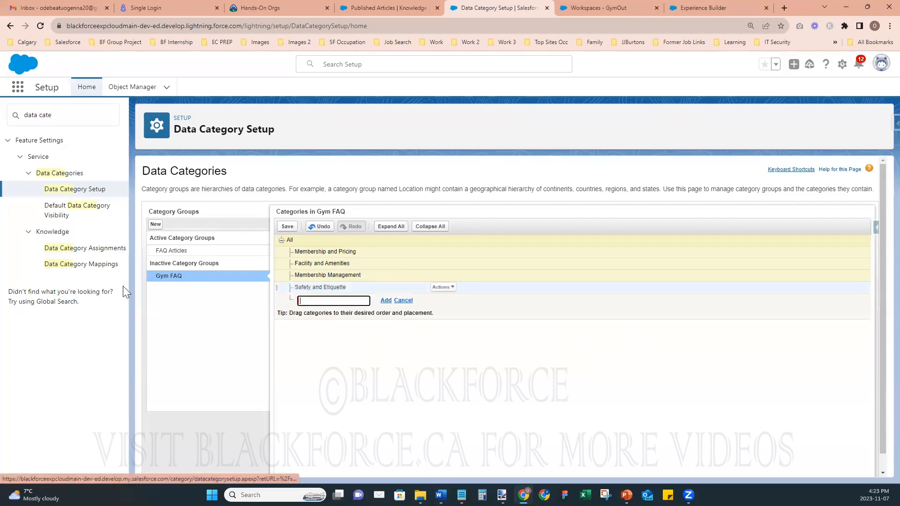
key("alt+Tab")
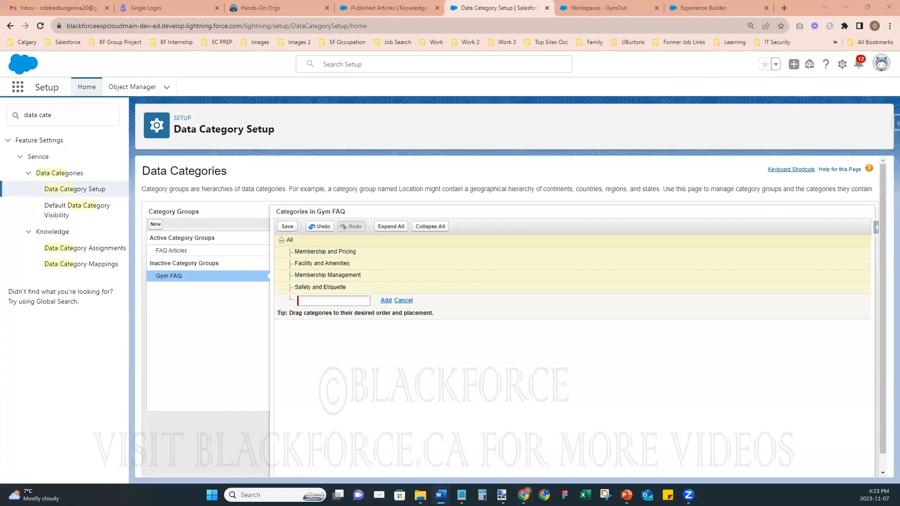
left_click(329, 305)
type("Training and Assistance")
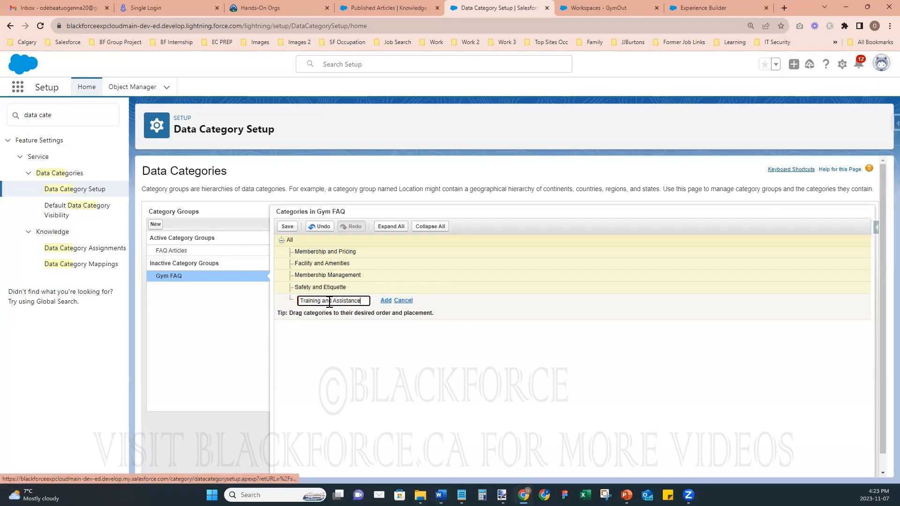
left_click(387, 301)
left_click(288, 227)
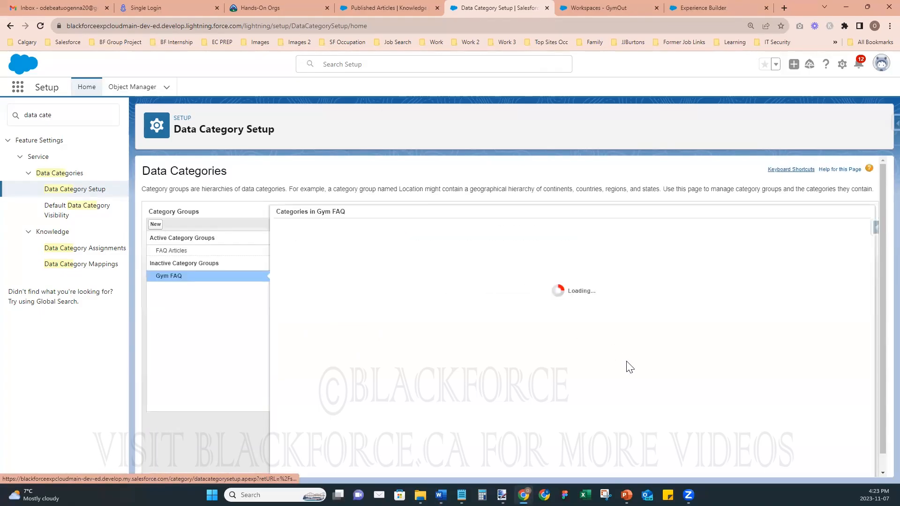
- Activate the Gym FAQ group, reload past the error, and return to Published Articles
mouse_move(245, 275)
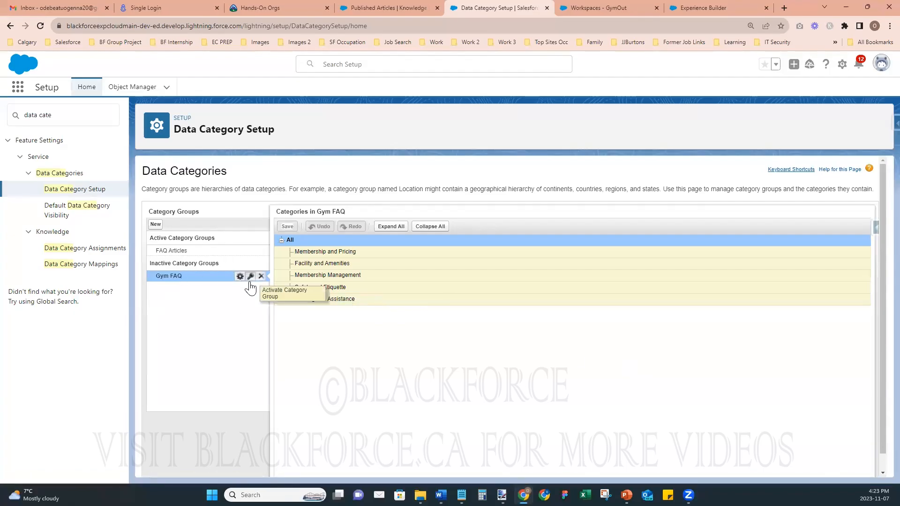
left_click(251, 277)
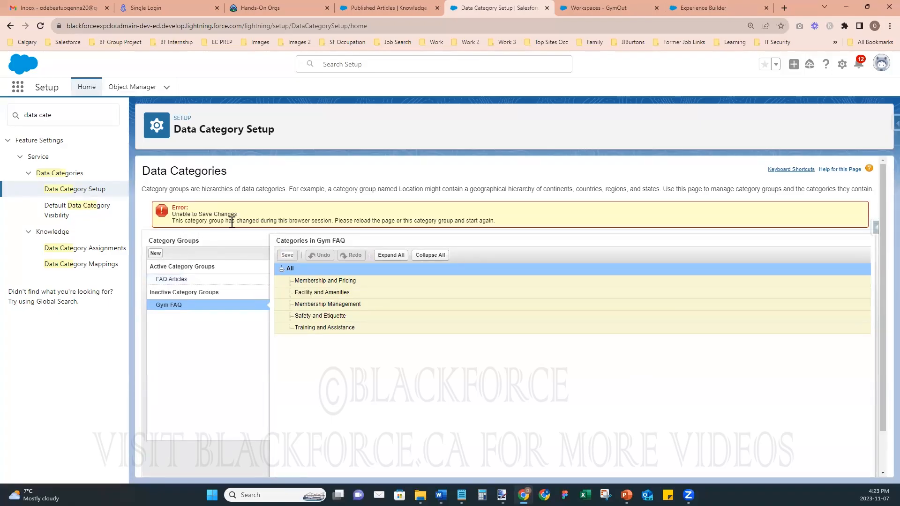
left_click(39, 27)
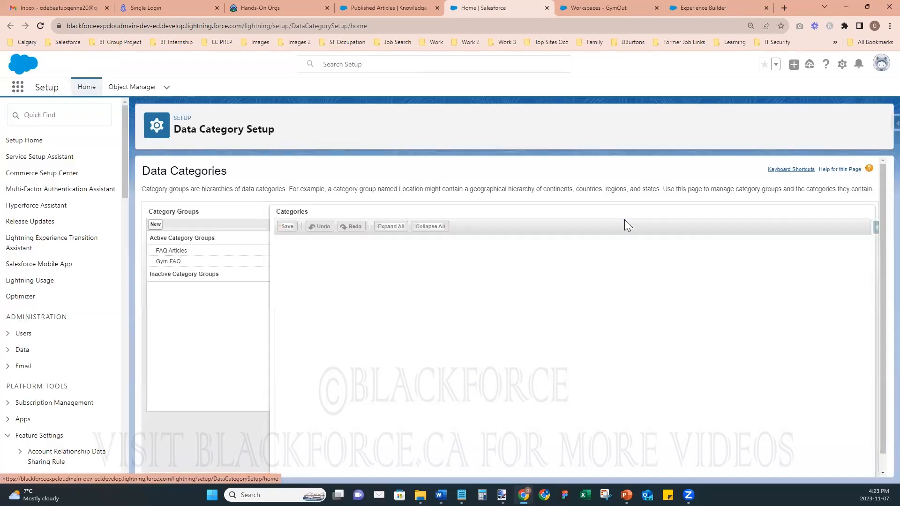
mouse_move(177, 263)
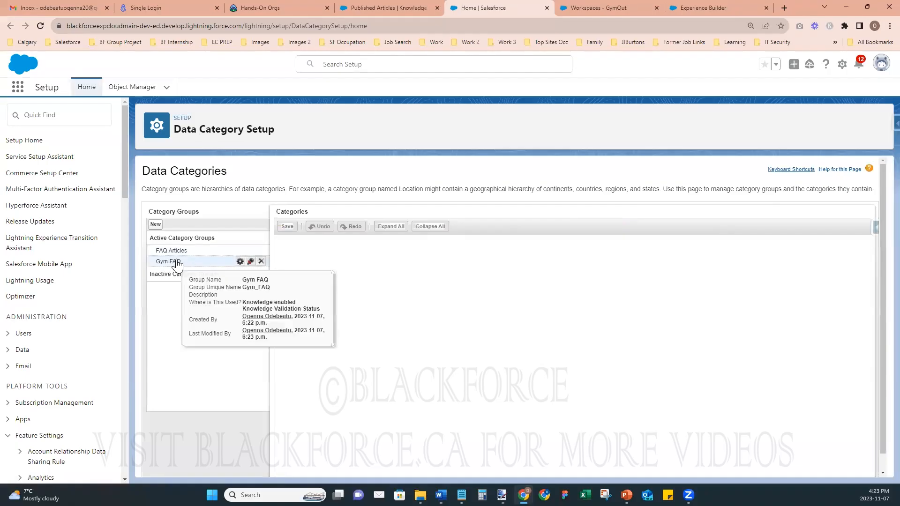
left_click(375, 7)
- Start a new FAQ article titled with the personal training question
left_click(41, 25)
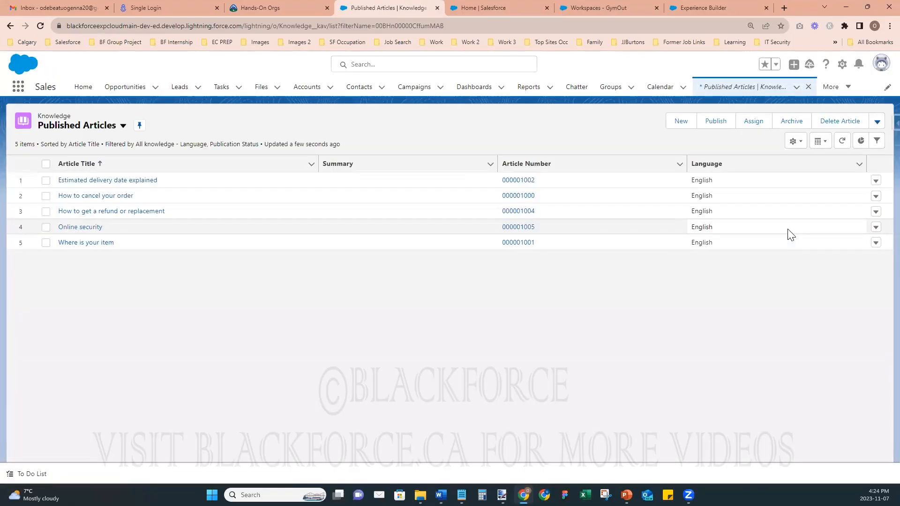
left_click(680, 123)
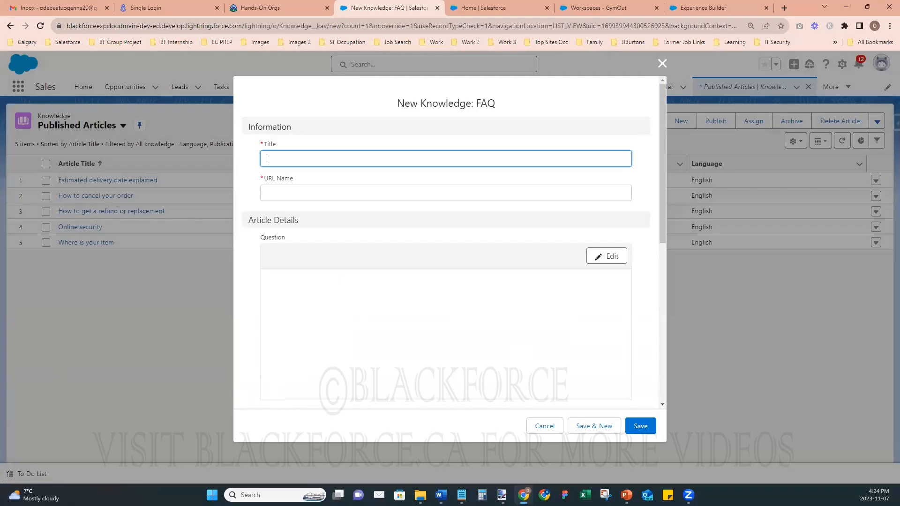
key("alt+Tab")
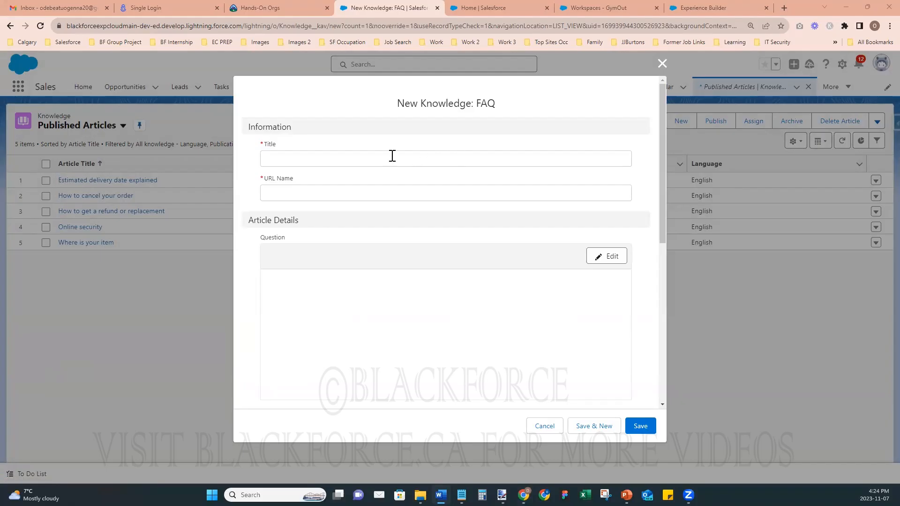
left_click(305, 159)
type("Do you offer personal training services, and how can I schedule sessions?")
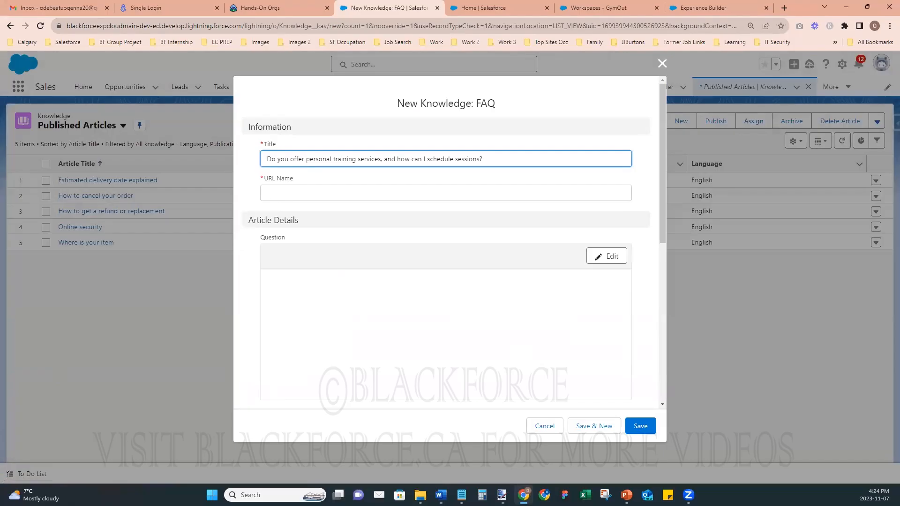
- Paste the certified personal trainers answer and make the article visible in the public knowledge base
key("alt+Tab")
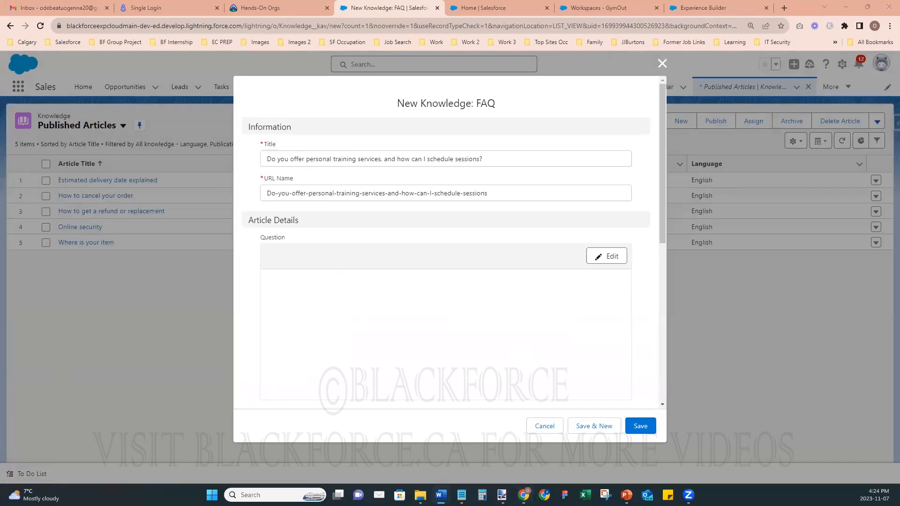
scroll(474, 359, "down", 5)
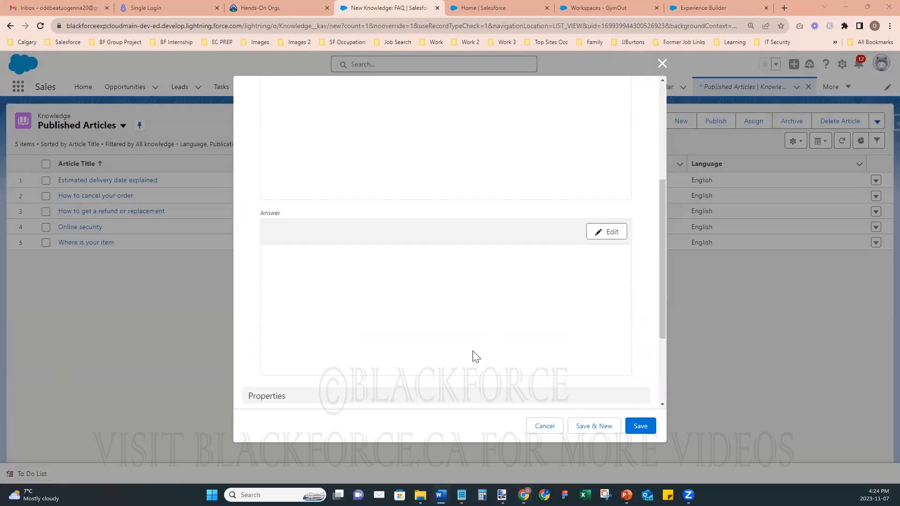
left_click(602, 201)
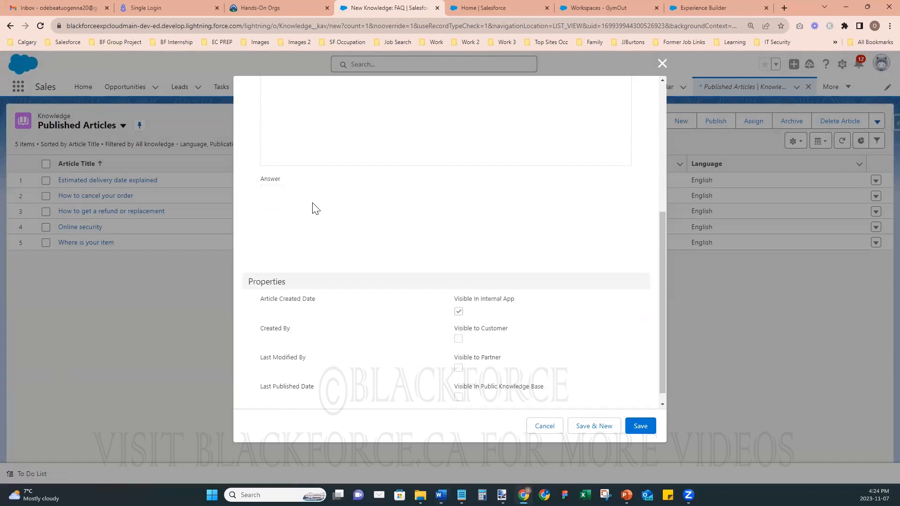
type("Yes, we have certified personal trainers available to assist you in reaching your fitness goals. To schedule personal training sessions, simply contact our fitness department or speak with a trainer on duty at the gym. They will discuss your objectives, assess your current fitness level, and create a customized workout plan. Personal training is a valuable resource to maximize your results, so feel free to ask about packages and pricing options.")
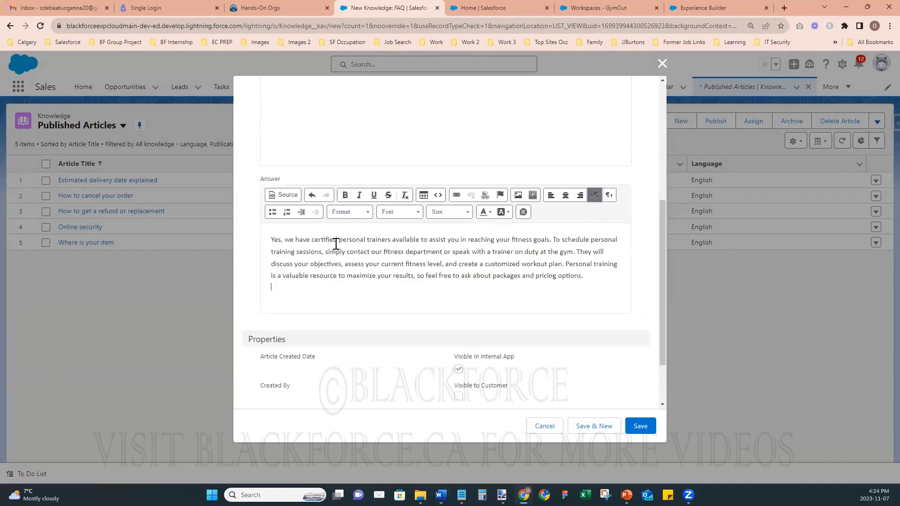
scroll(445, 297, "down", 2)
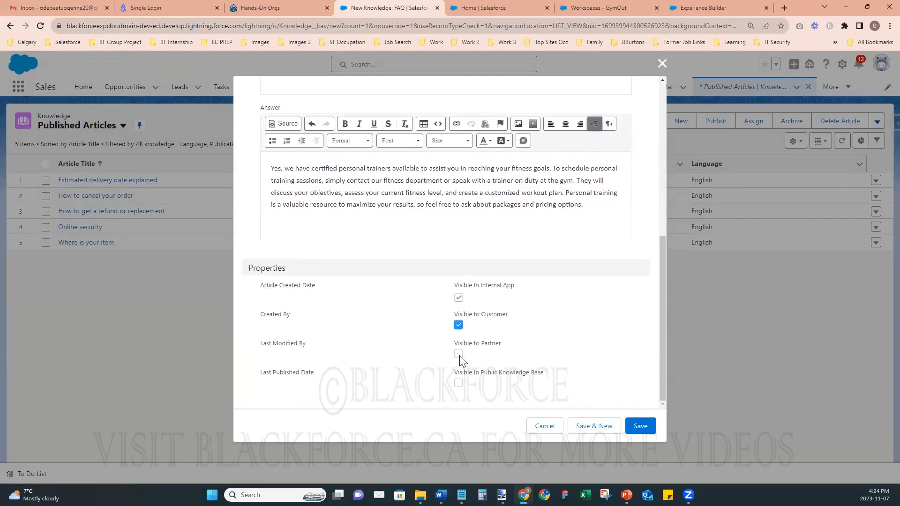
left_click(459, 383)
left_click_drag(660, 389, 694, 433)
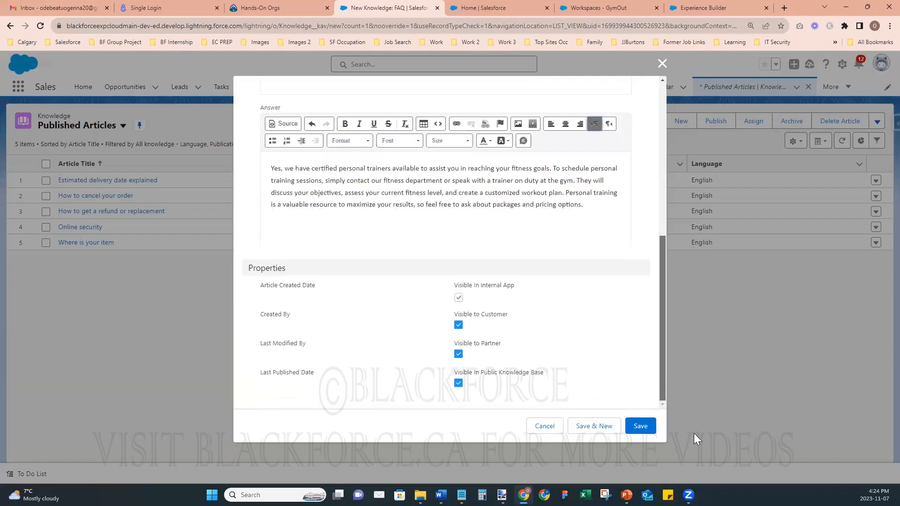
- Save the article and assign it to Gym FAQ's Training and Assistance category
left_click(638, 426)
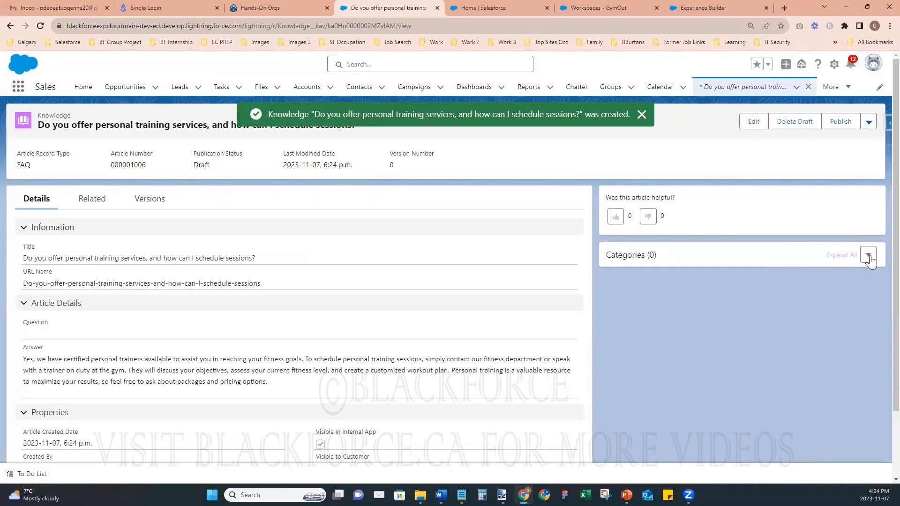
left_click(870, 256)
left_click(870, 232)
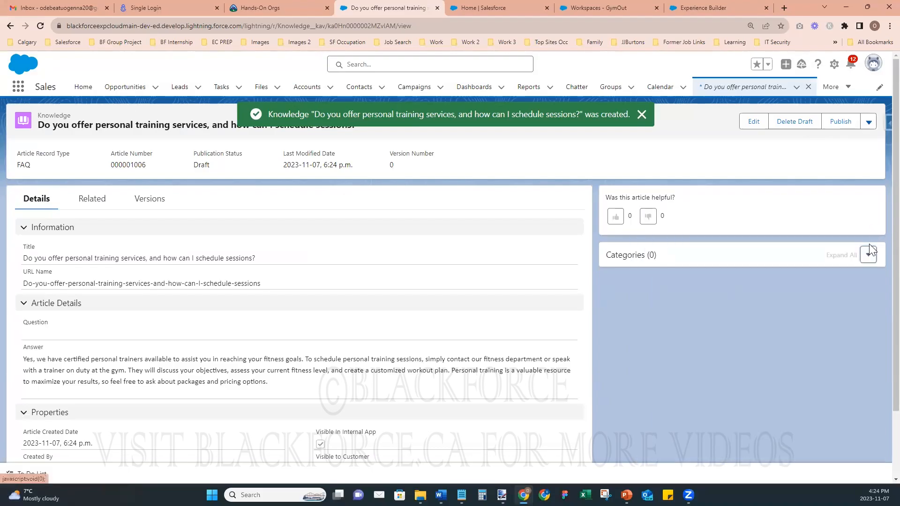
left_click(868, 253)
left_click(839, 276)
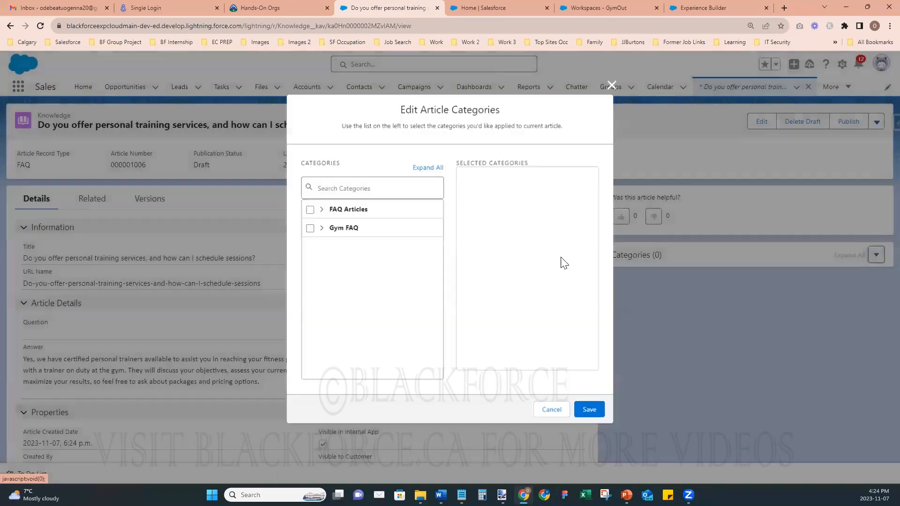
left_click(320, 228)
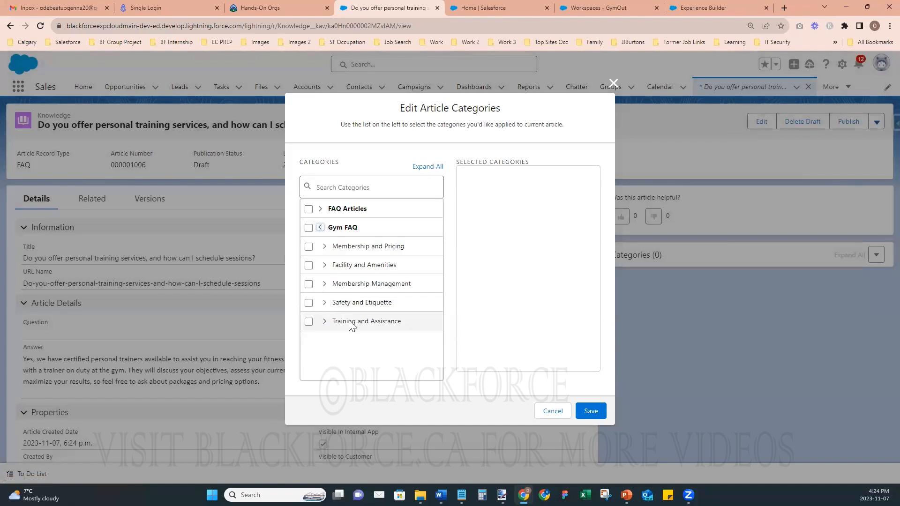
left_click(308, 321)
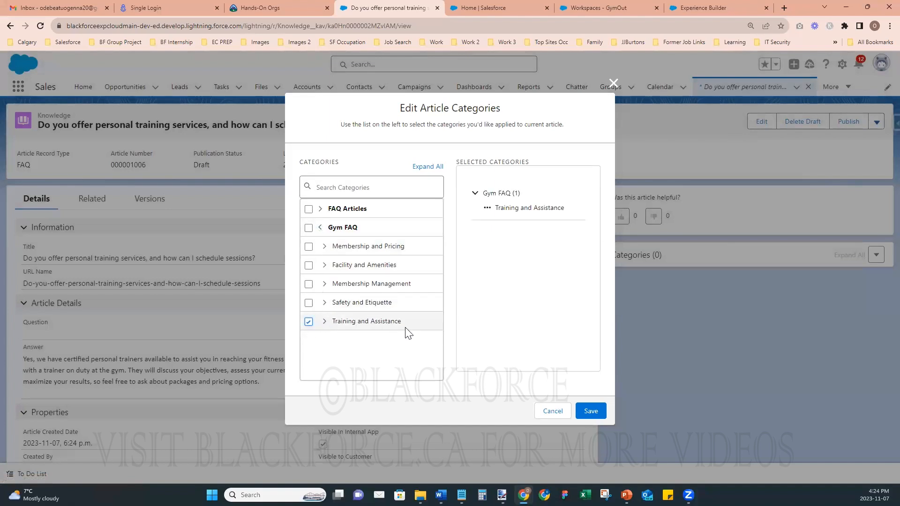
left_click(590, 411)
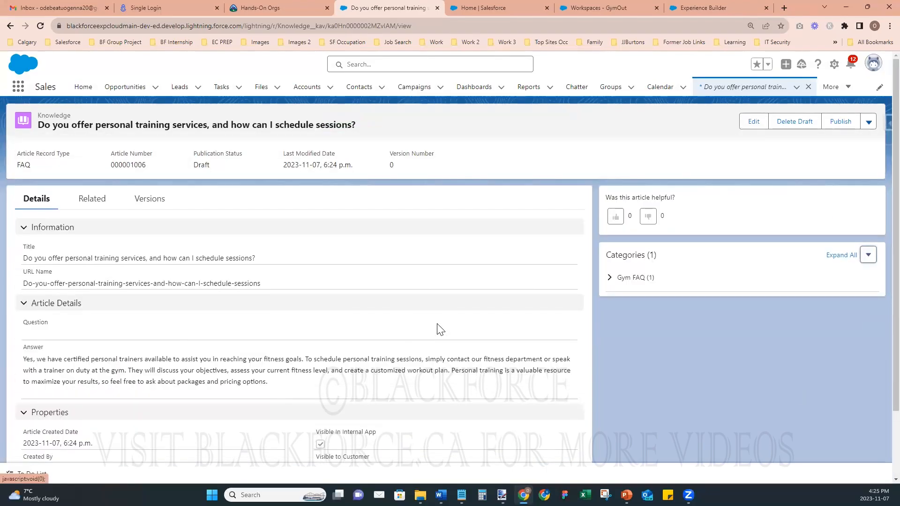
- Publish the personal training article now
left_click(839, 122)
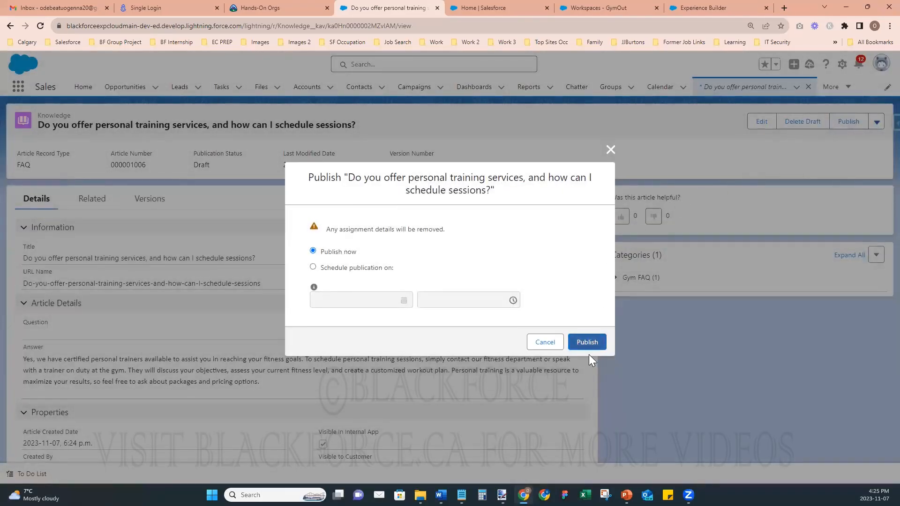
left_click(587, 342)
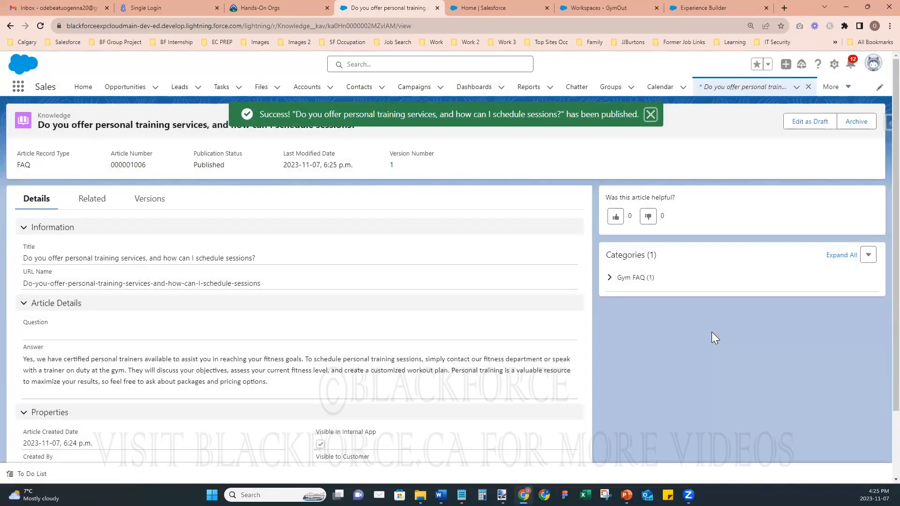
left_click(796, 88)
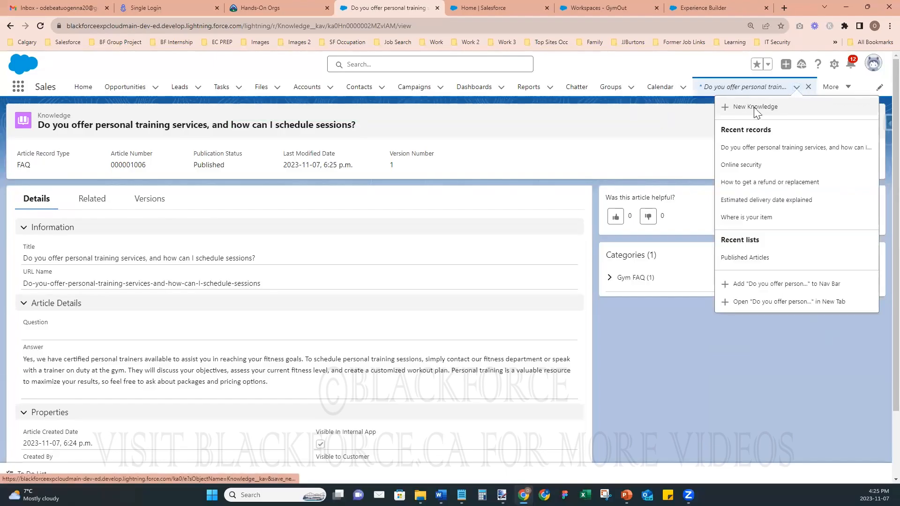
- Start another FAQ article titled with the group fitness classes question
left_click(754, 106)
key("alt+Tab")
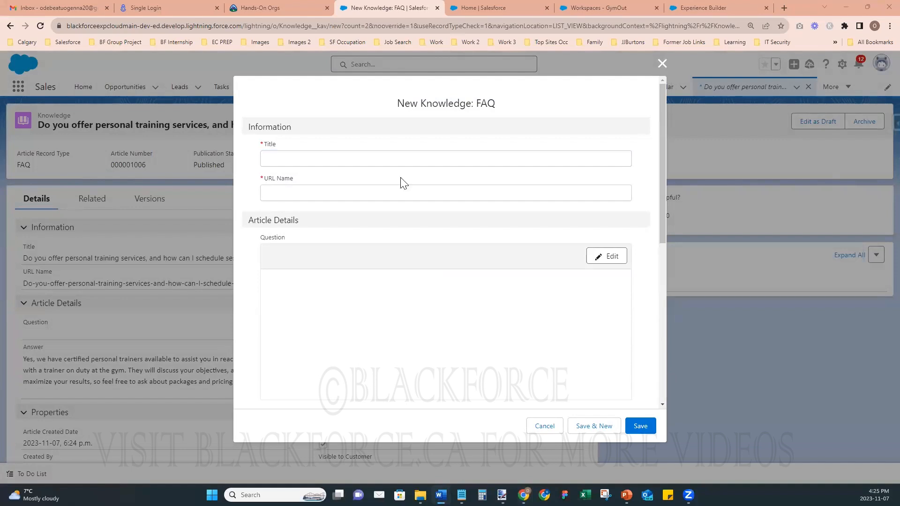
left_click(351, 153)
type("Can I participate in group fitness classes, and are they included in my membership?")
key("alt+Tab")
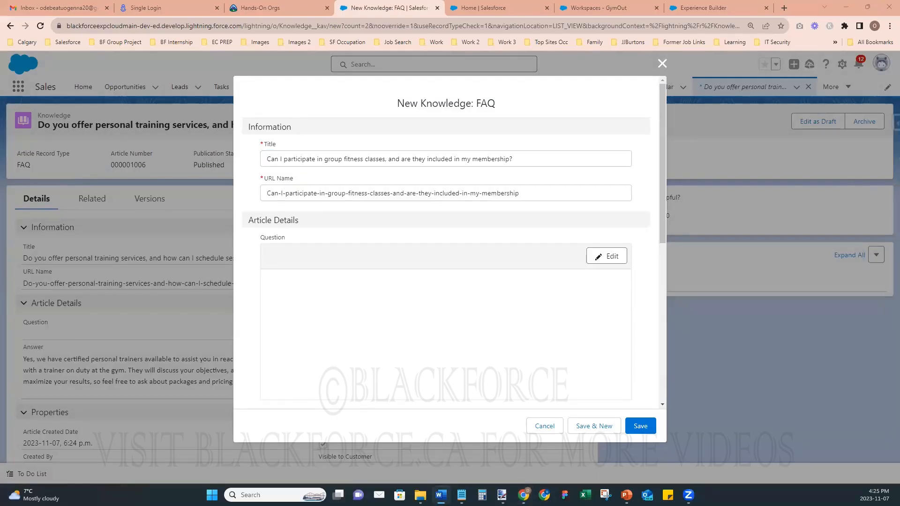
scroll(498, 368, "down", 2)
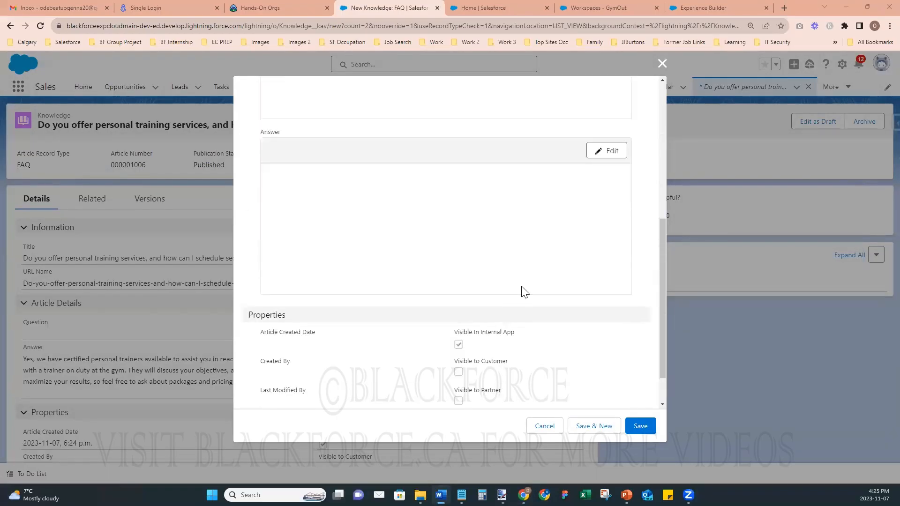
- Paste the group fitness classes answer, make it visible to customers and partners, and save
left_click(608, 152)
left_click(335, 223)
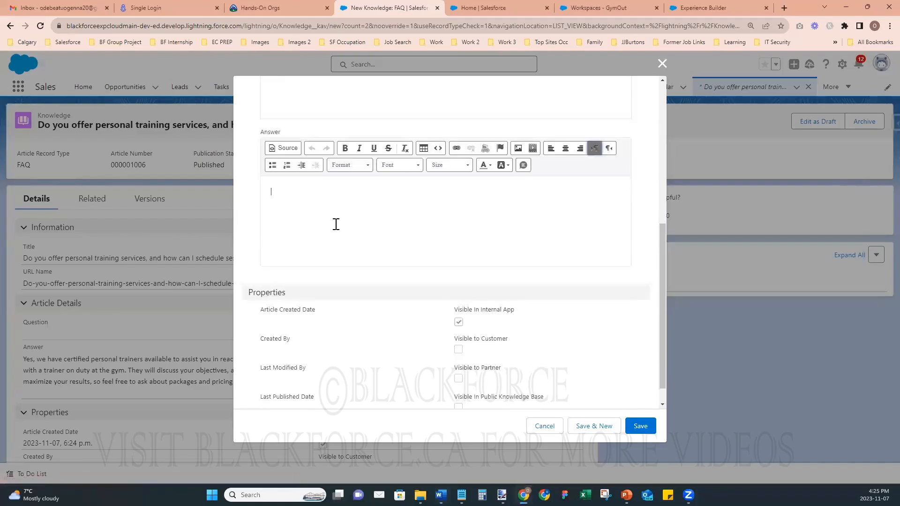
type("Yes, we offer a variety of group fitness classes that are included in many of our membership plans. These classes are a fun and effective way to stay motivated and achieve your fitness goals. Check our class schedule to find a time that suits you, and feel free to join any class that interests you. Whether it's yoga, spinning, or high-intensity interval training, our classes cater to a range of fitness levels and preferences. If you're unsure whether your membership includes classes, please consult our staff or your membership agreement for details.")
scroll(562, 323, "down", 1)
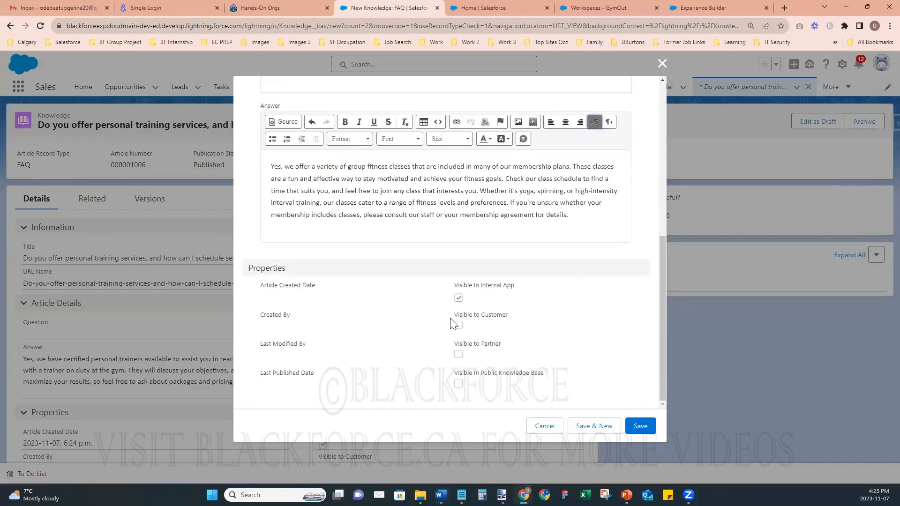
left_click(459, 324)
left_click(459, 355)
left_click(645, 427)
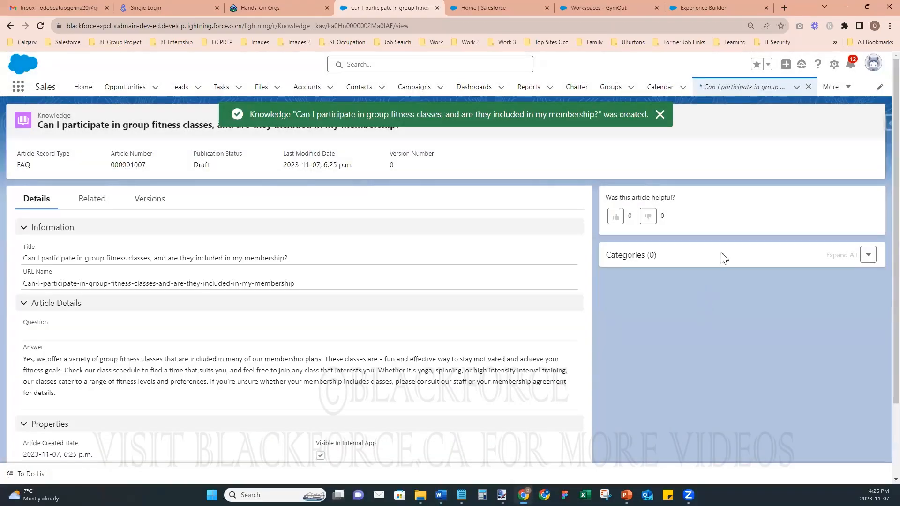
- File the article under Gym FAQ's Training and Assistance category
left_click(868, 255)
left_click(843, 281)
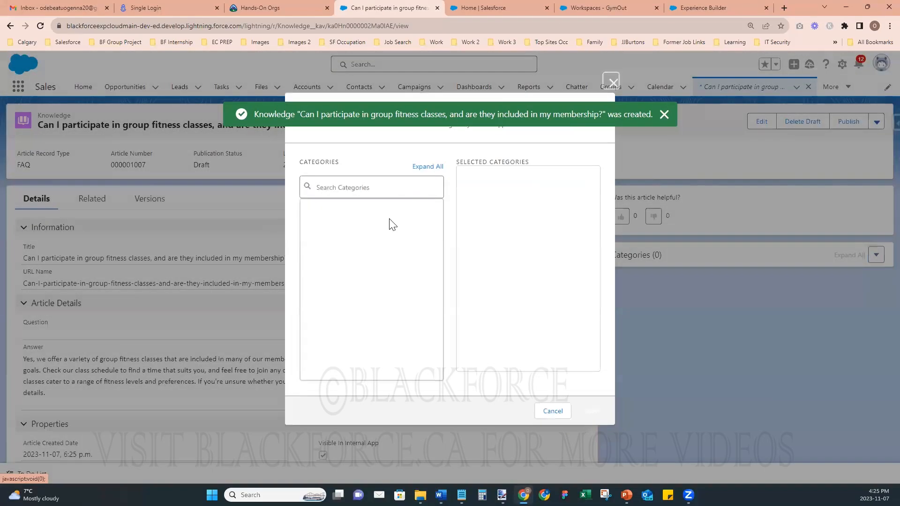
left_click(320, 227)
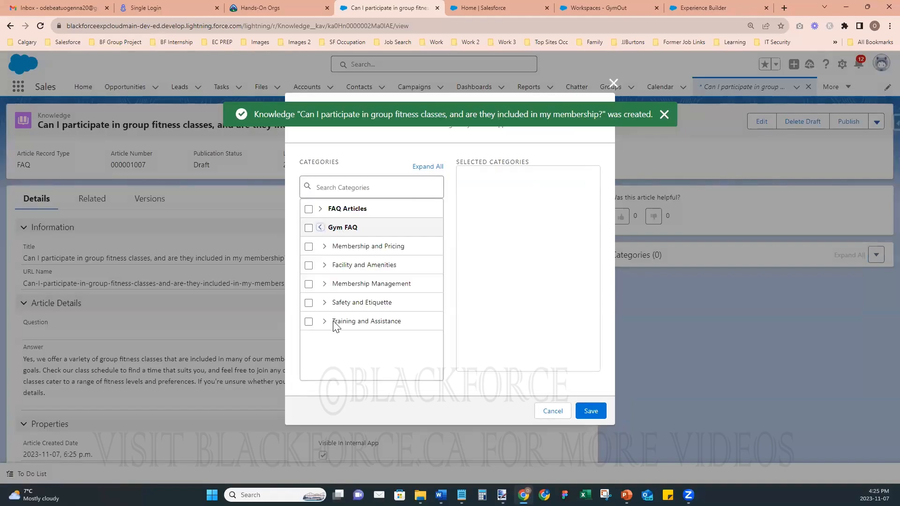
left_click(309, 321)
left_click(590, 411)
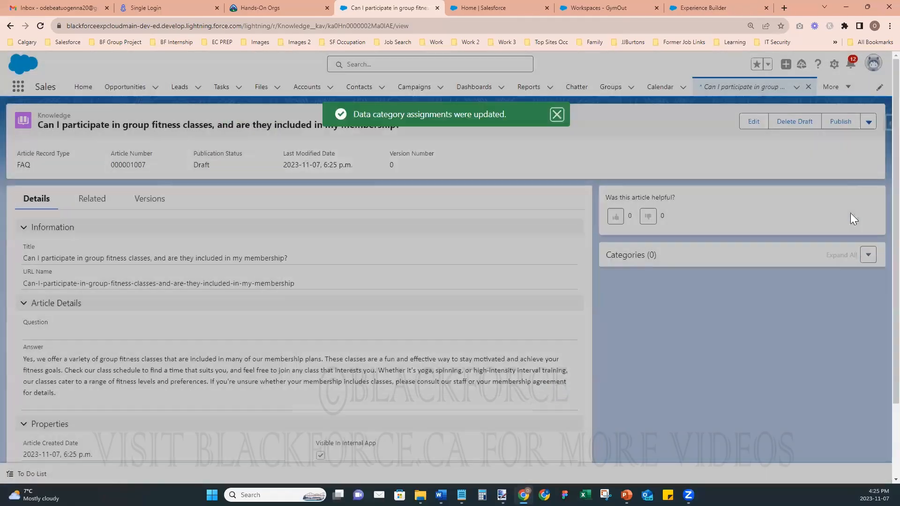
- Publish the article now and open a blank new Knowledge FAQ form
left_click(840, 123)
left_click(584, 343)
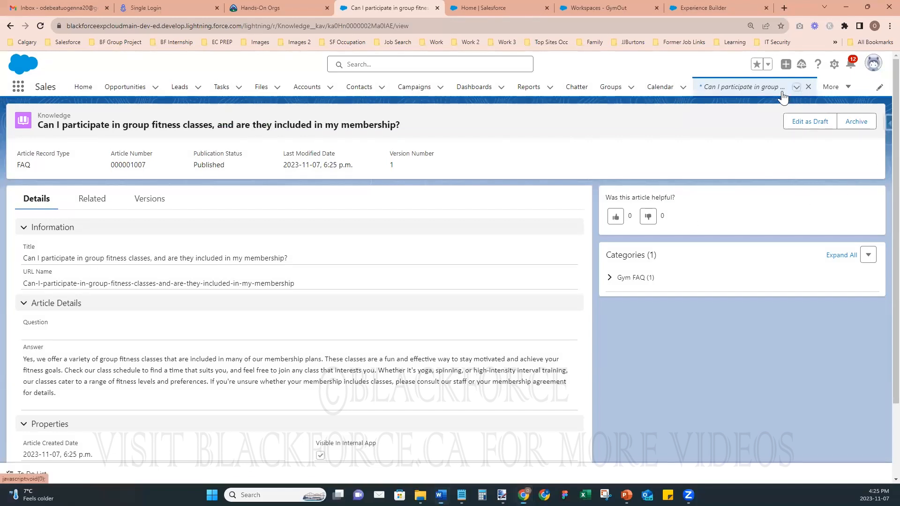
left_click(796, 87)
left_click(747, 107)
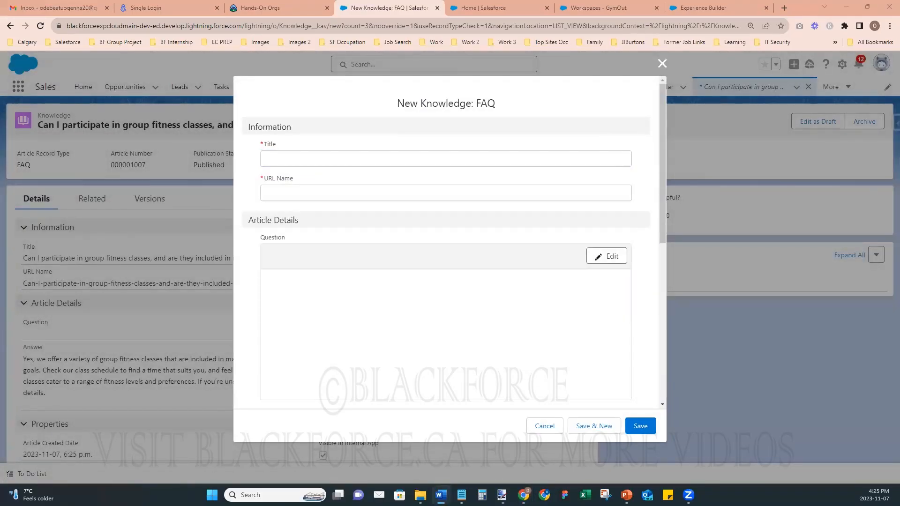
- Fill in the COVID-19 safety question and answer, enable public knowledge base visibility, and save
left_click(327, 160)
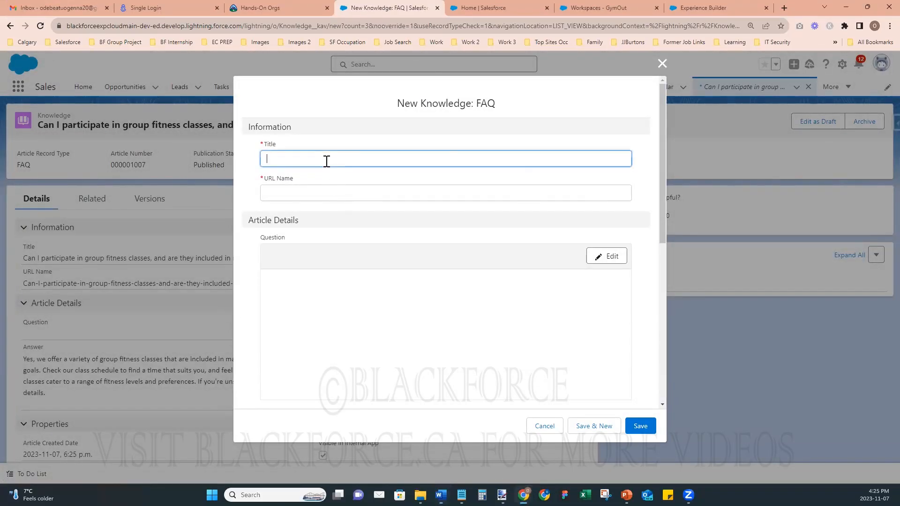
type("What COVID-19 safety measures are in place at the gym, and how are they enforced?")
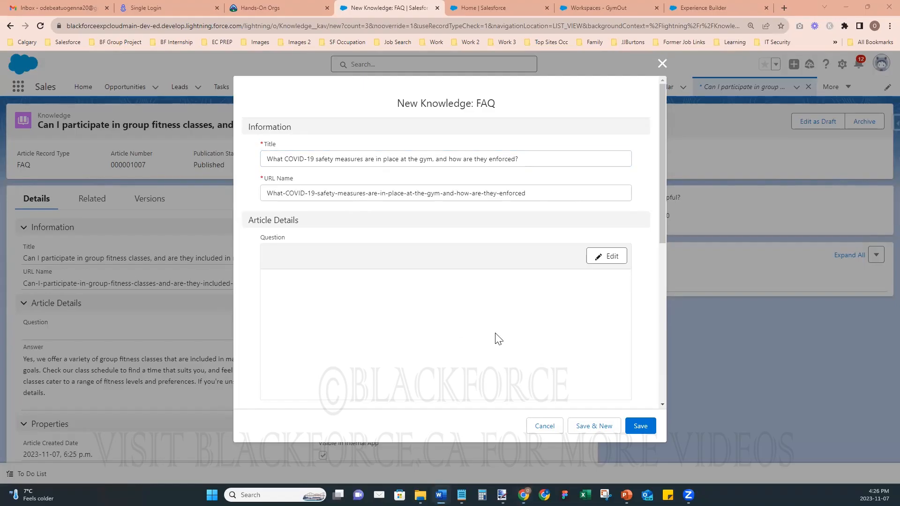
scroll(470, 339, "down", 5)
left_click(490, 251)
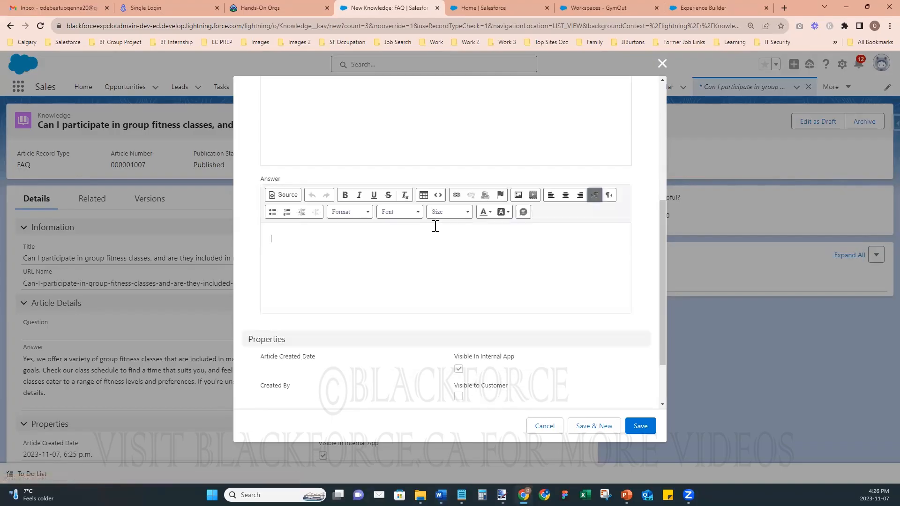
type("Your health and safety are our top priorities. We've implemented a range of COVID-19 safety measures based on guidelines from health authorities. These measures include enhanced cleaning protocols, social distancing guidelines, and mask requirements in certain areas. Our staff actively enforce these measures to create a safe and comfortable environment for all members. We kindly ask that you also do your part by following our safety guidelines, which may include wearing a mask when not actively exercising and practicing good hygiene.")
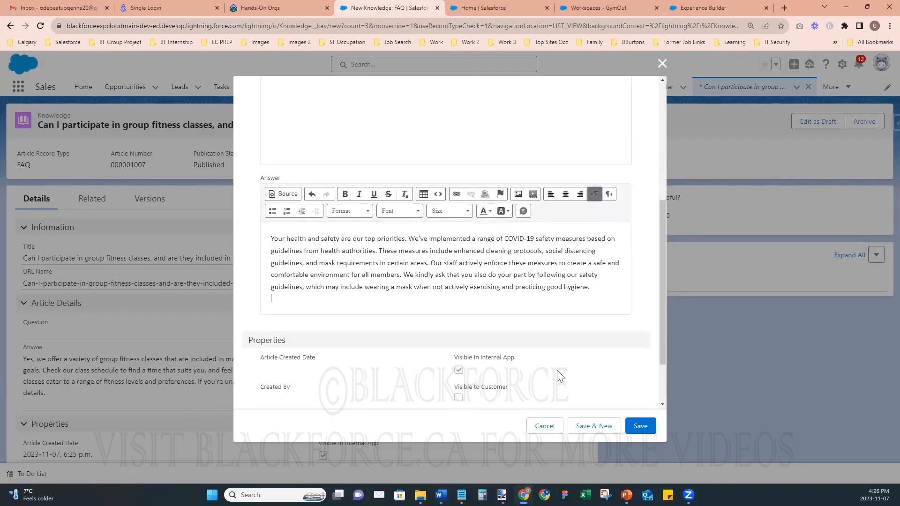
scroll(557, 371, "down", 2)
left_click(458, 384)
left_click(637, 424)
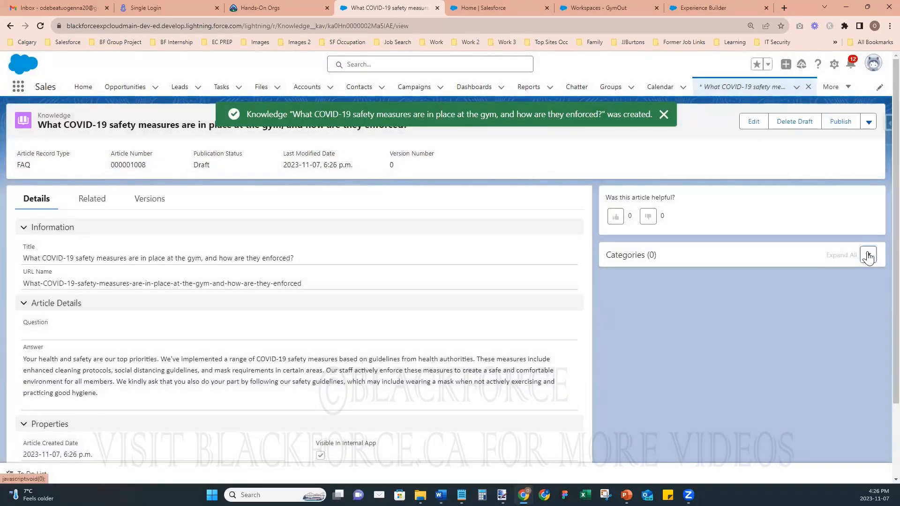
- File the COVID-19 article under Gym FAQ's Safety and Etiquette category
left_click(868, 254)
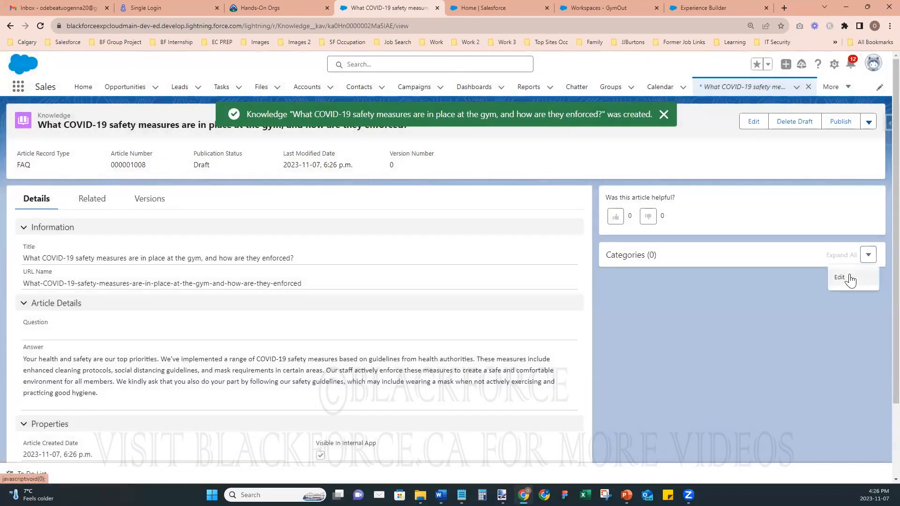
left_click(839, 278)
left_click(320, 228)
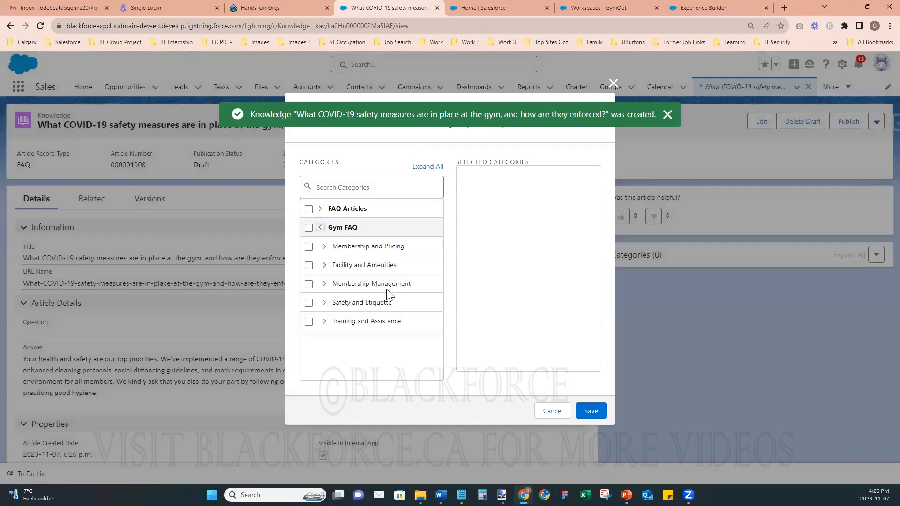
left_click(309, 302)
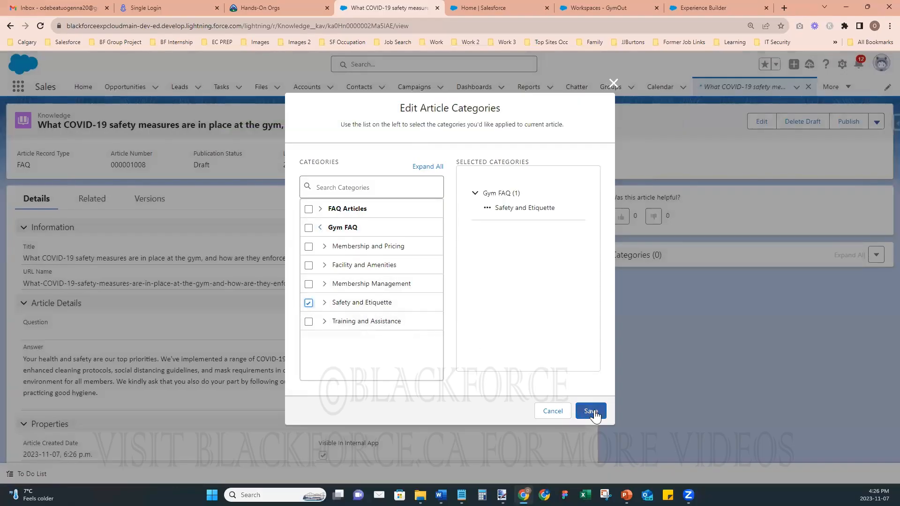
left_click(591, 412)
- Publish the article now and start another new Knowledge FAQ
left_click(837, 126)
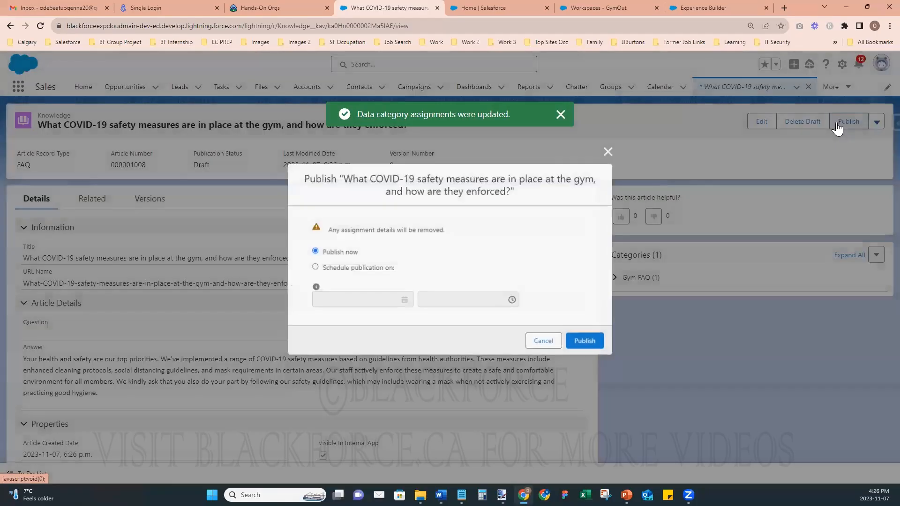
left_click(585, 341)
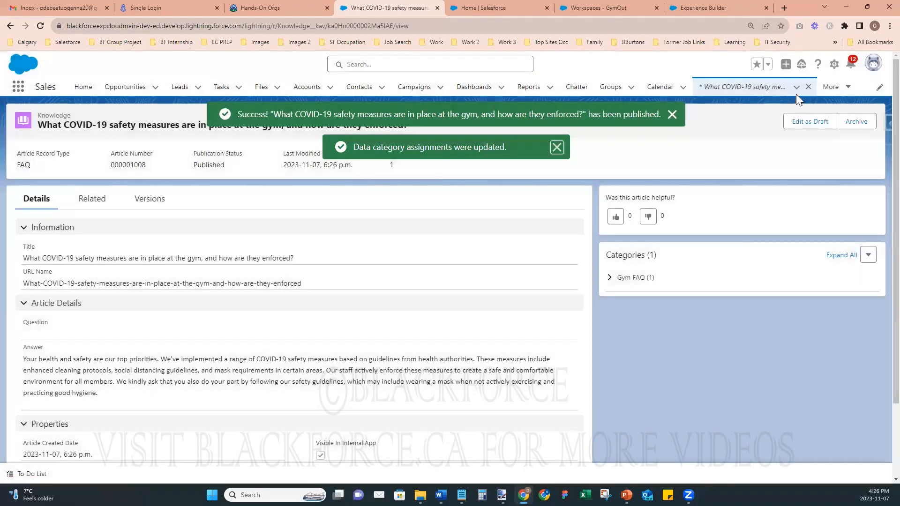
left_click(796, 88)
left_click(749, 105)
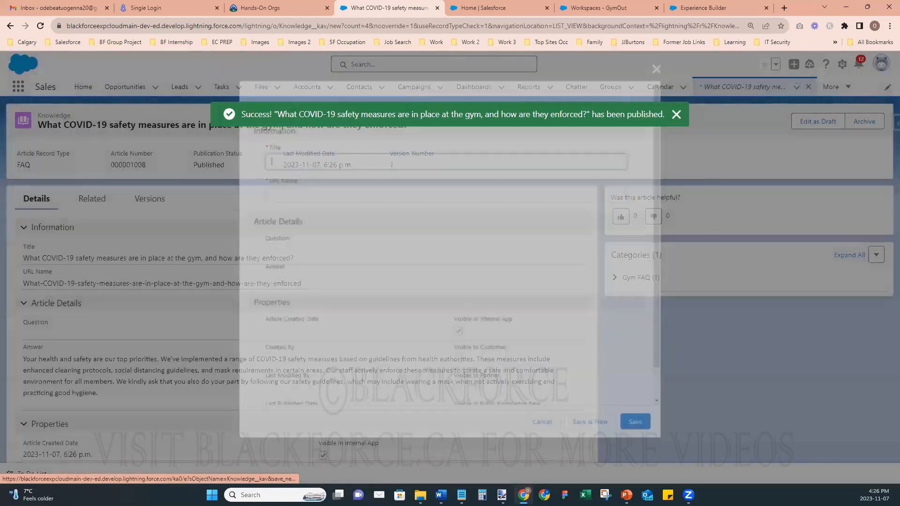
- Fill in the equipment-sharing policy question as title and its answer paragraph
key("alt+Tab")
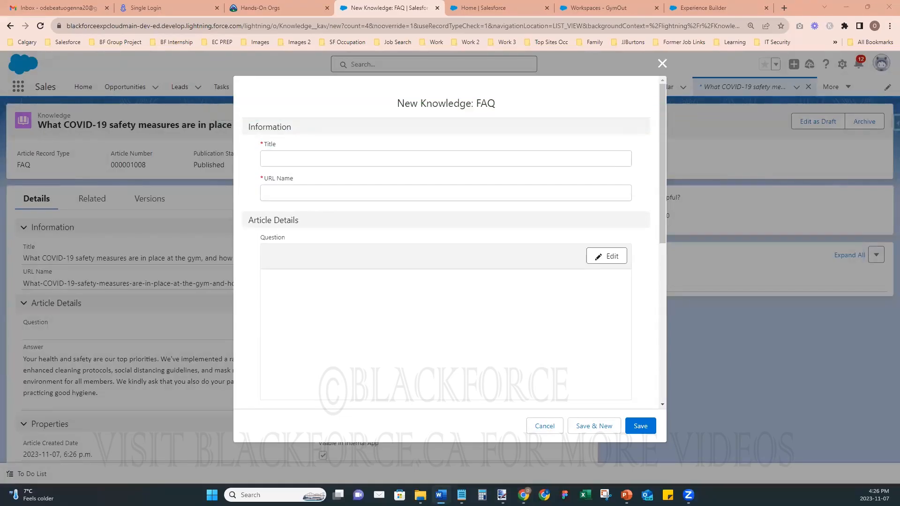
left_click(464, 159)
type("What is the gym's policy on sharing equipment and respecting other members' workout space?")
key("alt+Tab")
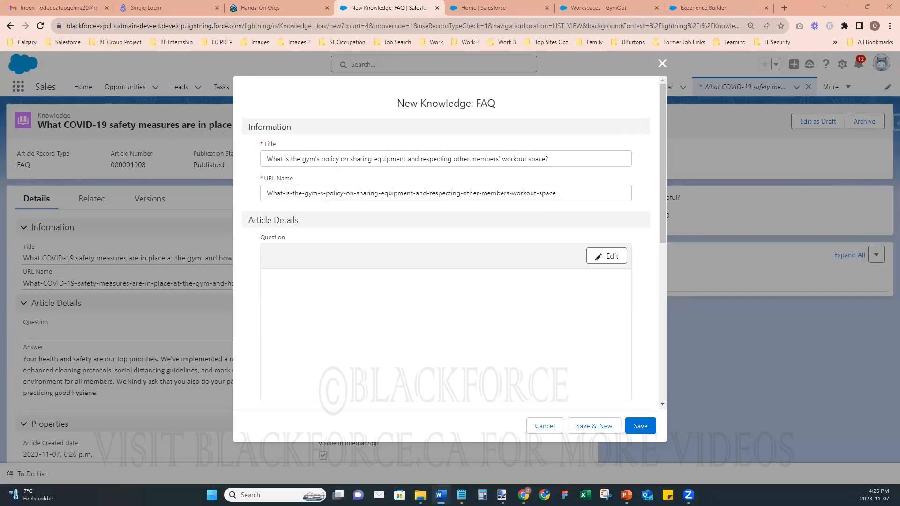
scroll(427, 295, "down", 3)
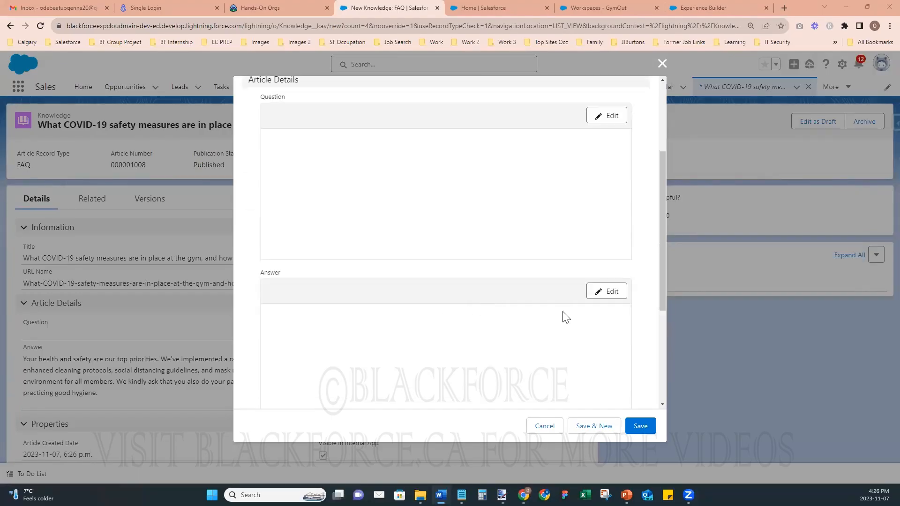
left_click(595, 292)
type("We encourage all members to be considerate of others when using the equipment and shared spaces. Please follow our guidelines, such as wiping down equipment after use and adhering to posted time limits during peak hours. Sharing is caring, so be mindful of others' waiting for a turn, and always ask before using equipment that someone else is actively using. A friendly and respectful atmosphere enhances everyone's gym experience, so let's work together to create a positive and supportive community.")
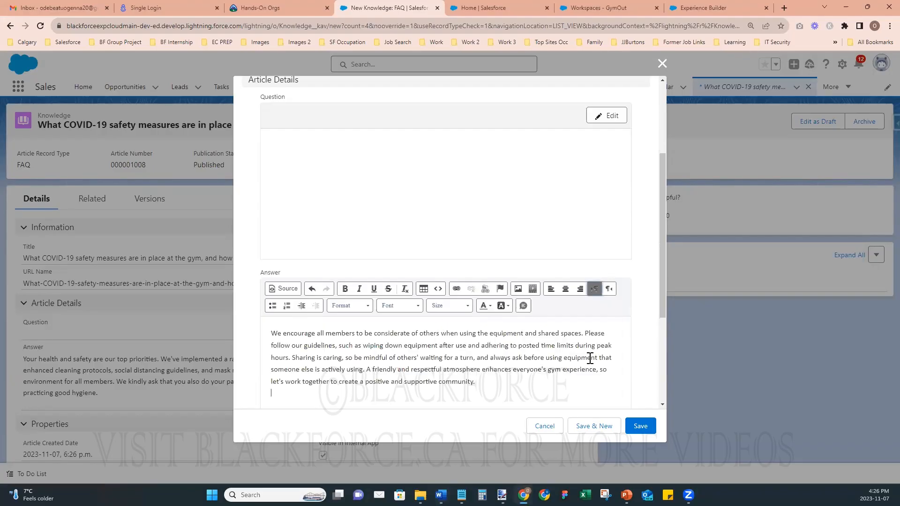
- Make the article visible to customers, partners and the public knowledge base, then save
scroll(586, 356, "down", 3)
left_click(458, 325)
left_click(458, 354)
left_click(458, 383)
left_click(646, 427)
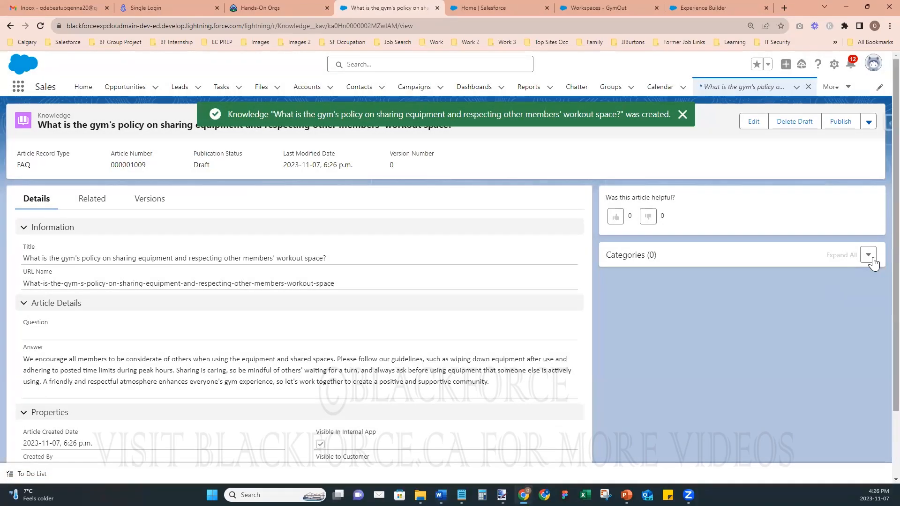
- File the article under Gym FAQ's Safety and Etiquette category and publish it now
left_click(868, 256)
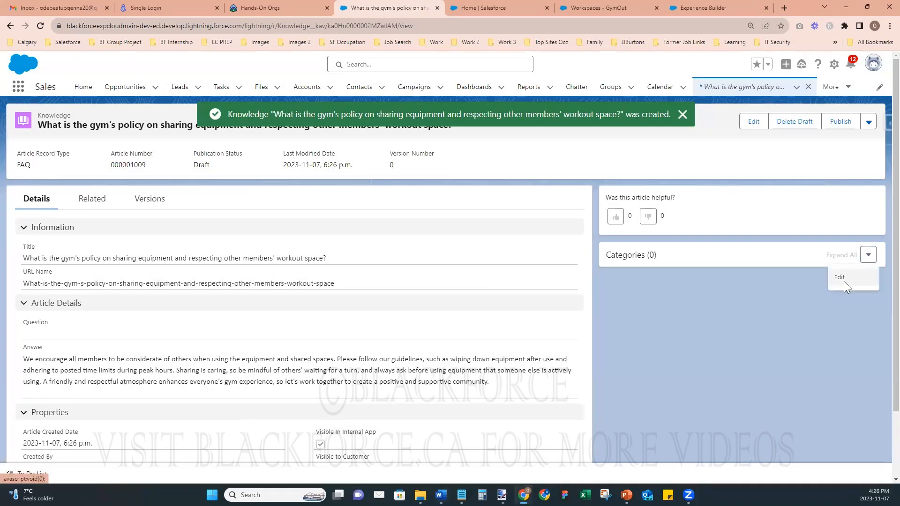
left_click(839, 277)
left_click(320, 228)
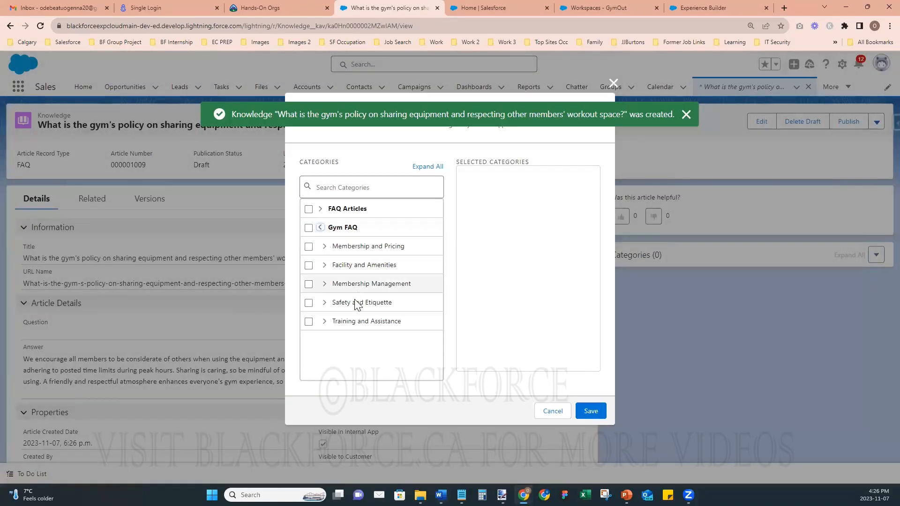
left_click(309, 303)
left_click(590, 411)
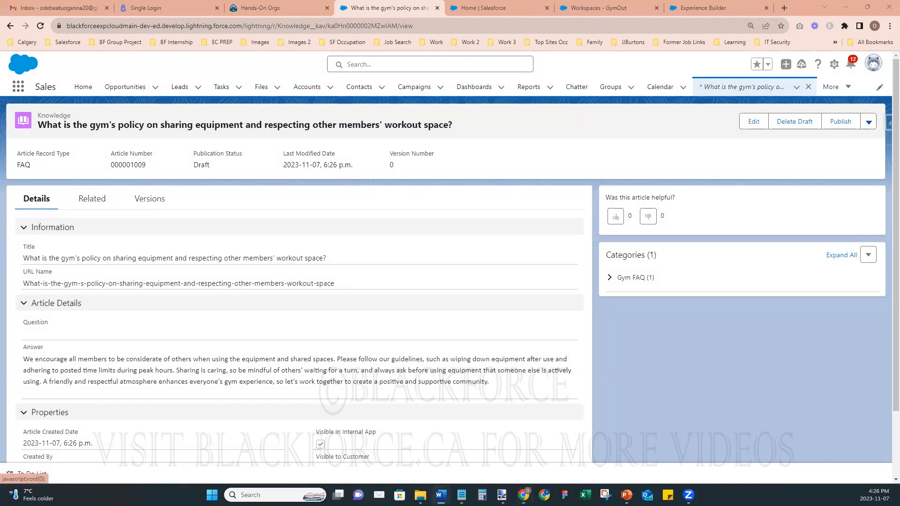
left_click(839, 123)
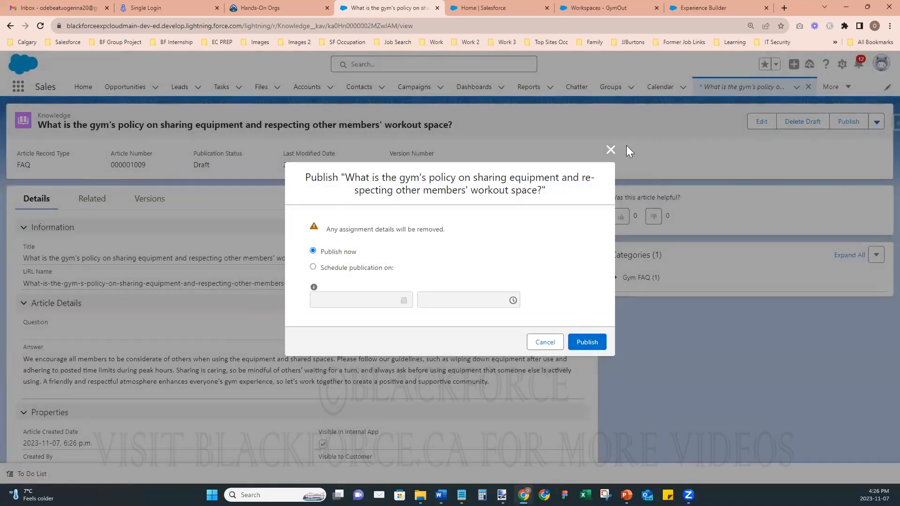
left_click(597, 338)
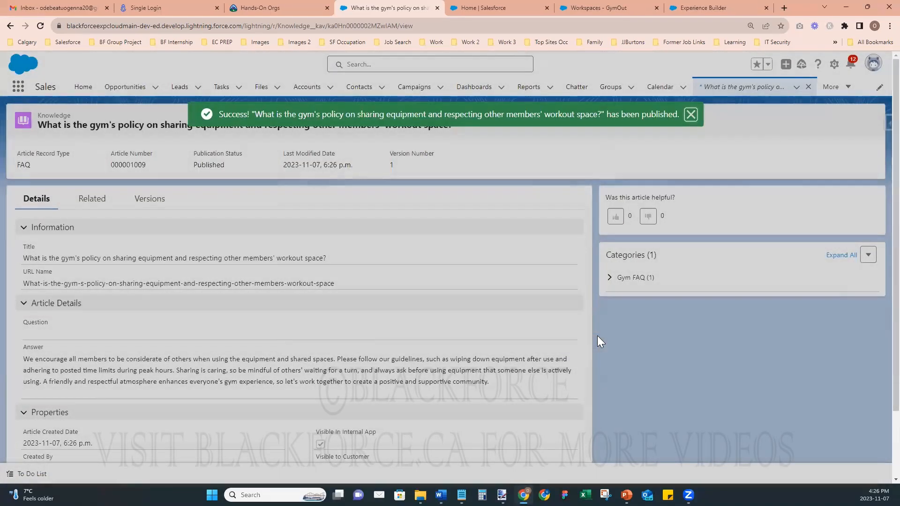
- Create a new FAQ on freezing or cancelling membership, with pasted title and answer, visible to customers and partners
left_click(796, 88)
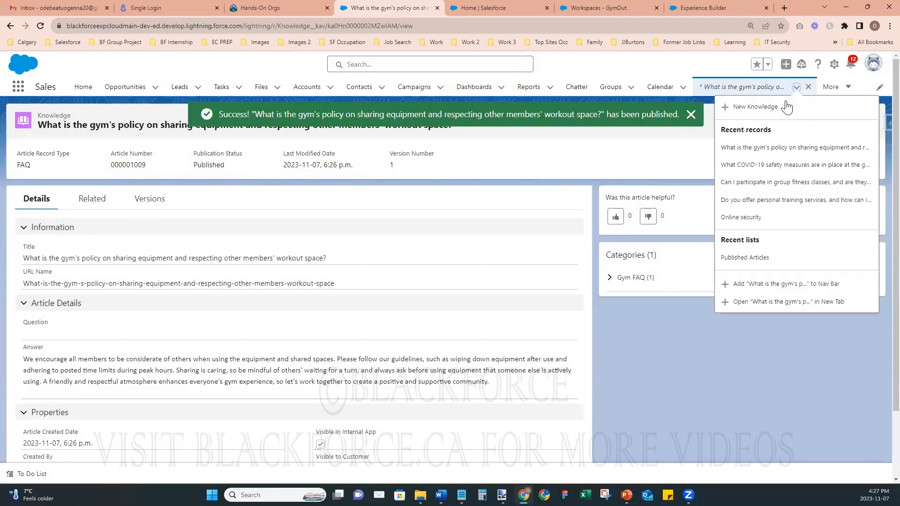
left_click(756, 107)
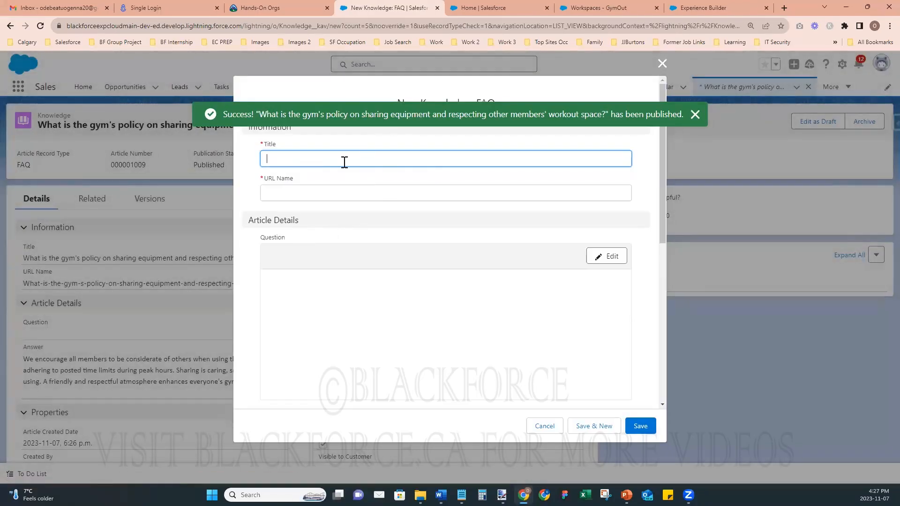
type("Can I freeze or cancel my membership, and what's the process for doing so?")
key("alt+Tab")
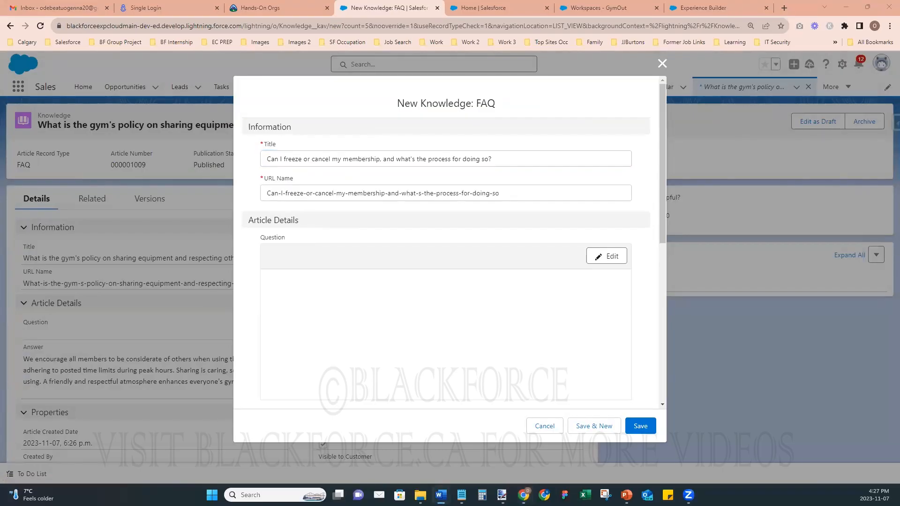
scroll(404, 392, "down", 5)
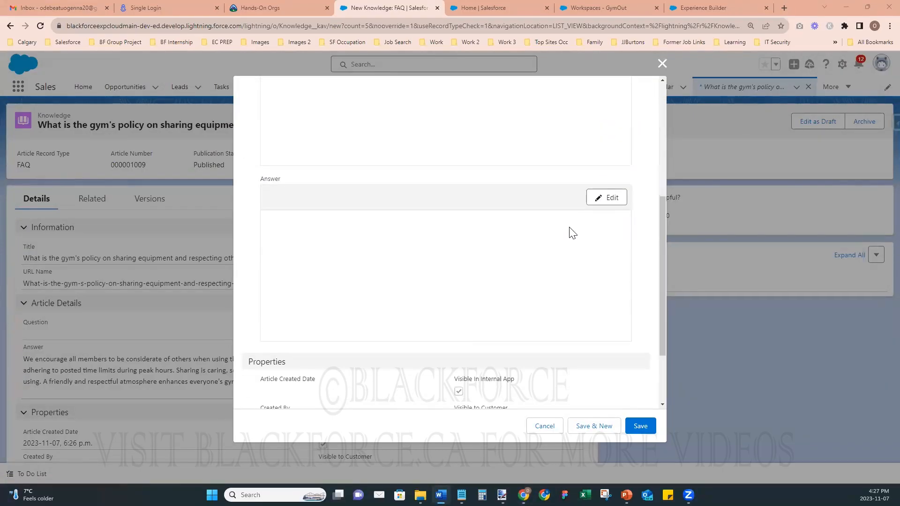
left_click(600, 201)
type("Yes, you can freeze or cancel your membership if needed. The process may vary depending on the type of membership you have and our gym's policies. To freeze or cancel your membership, please contact our membership services department, either in person or by phone. It's important to review your membership agreement, as there may be specific terms and conditions, such as a notice period or fees associated with cancellation. We understand that circumstances can change, and we'll do our best to assist you in managing your membership according to your needs.")
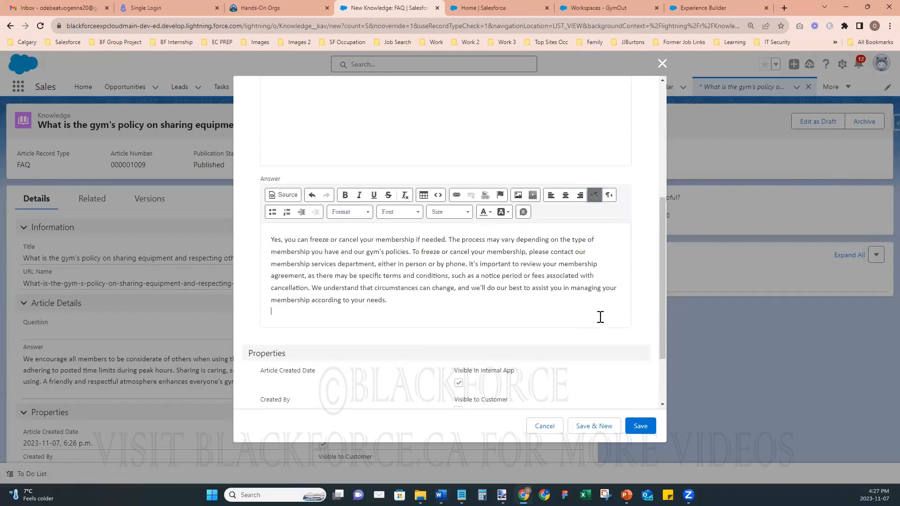
scroll(460, 346, "down", 2)
scroll(461, 347, "down", 1)
left_click(459, 327)
left_click(458, 354)
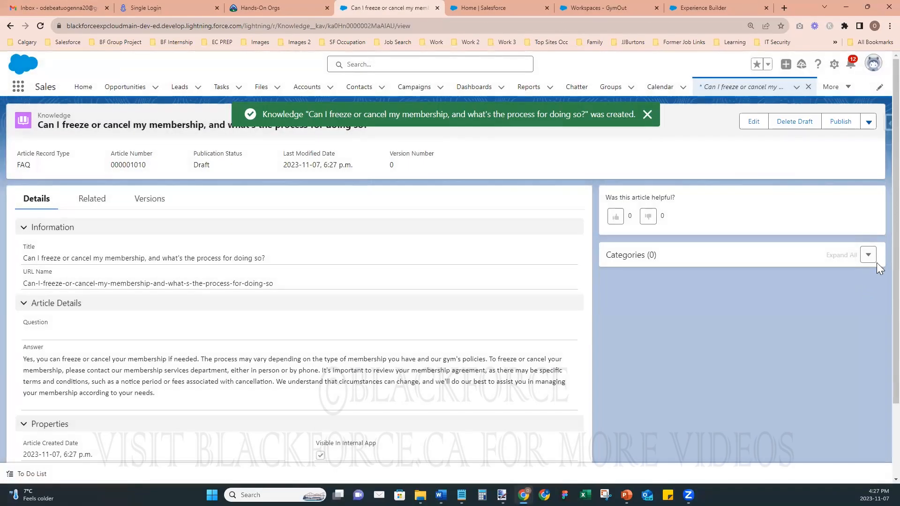
- File the article under Gym FAQ > Membership Management and publish it
left_click(868, 256)
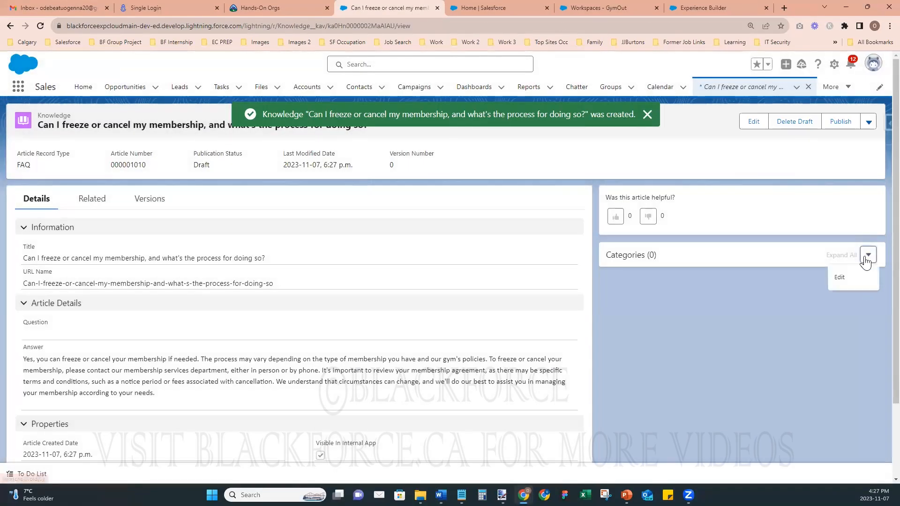
left_click(853, 282)
left_click(321, 228)
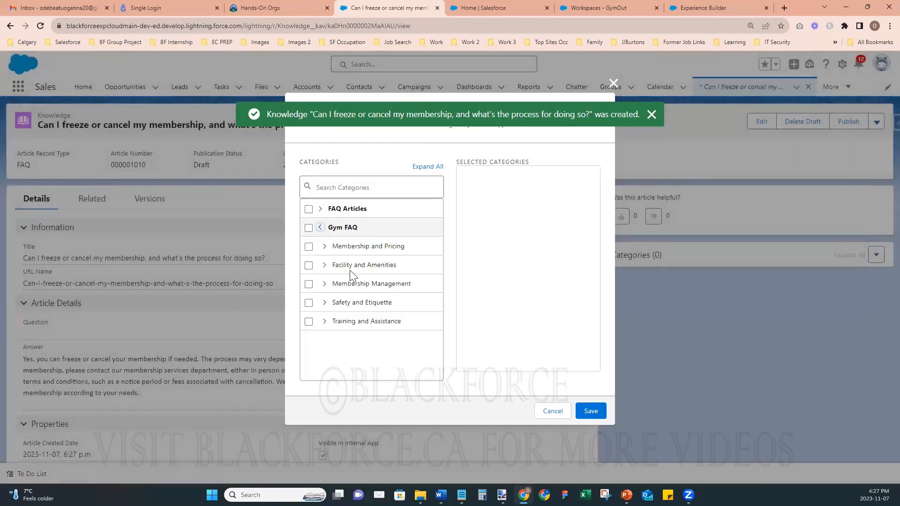
left_click(308, 284)
left_click(591, 409)
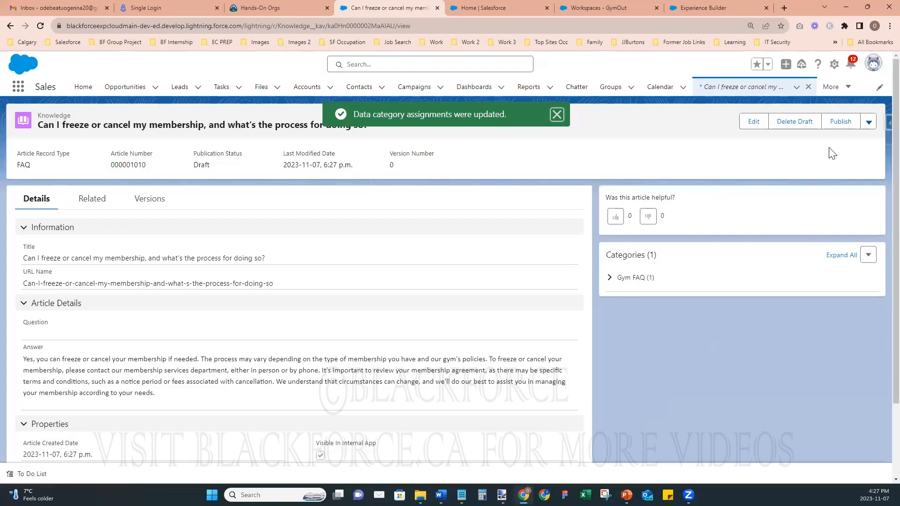
left_click(840, 121)
left_click(592, 346)
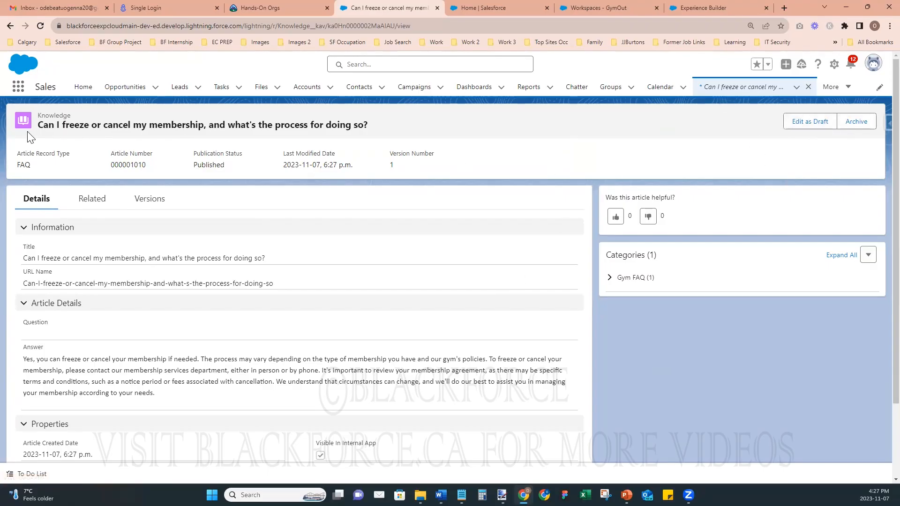
- Start a new FAQ article titled with the billing and contact details question
left_click(796, 88)
left_click(755, 108)
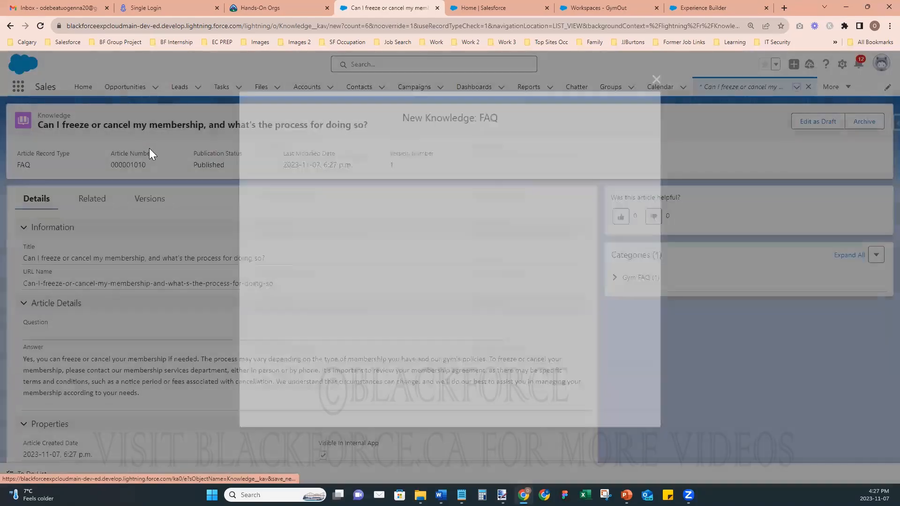
key("alt+Tab")
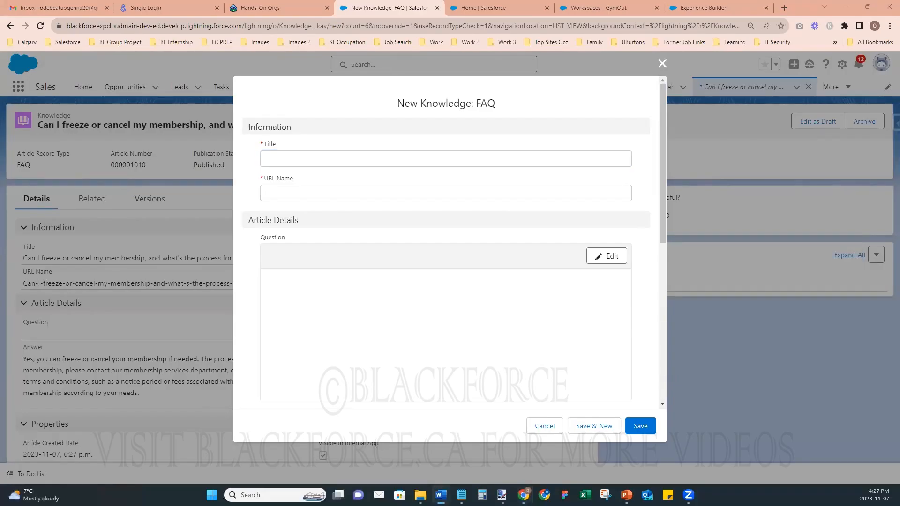
left_click(447, 151)
type("How do I update my billing information or contact details with the gym?")
- Paste the billing answer, make it visible to customers and partners, and save the draft
key("alt+Tab")
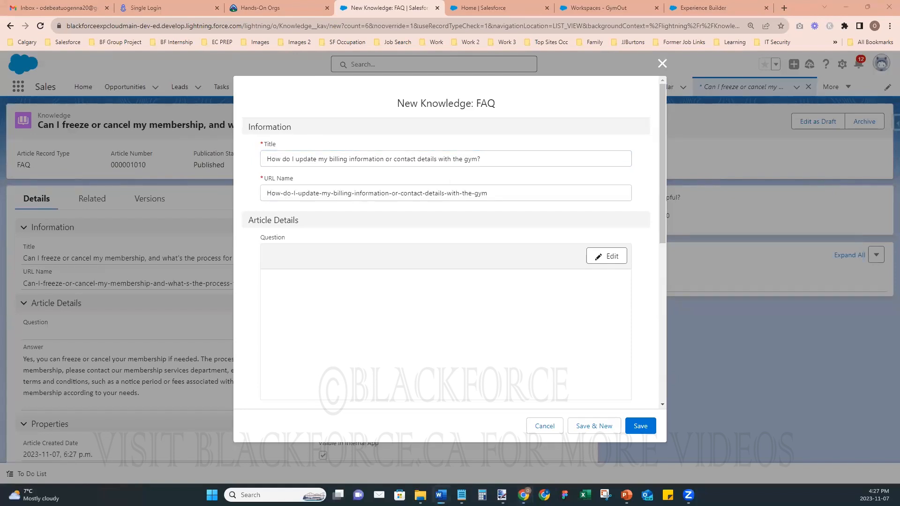
scroll(642, 303, "down", 5)
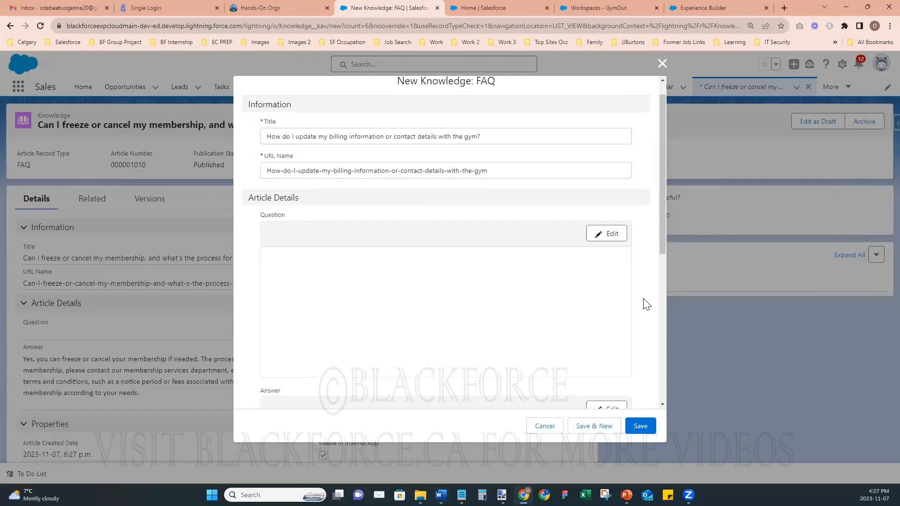
left_click(609, 156)
left_click(380, 209)
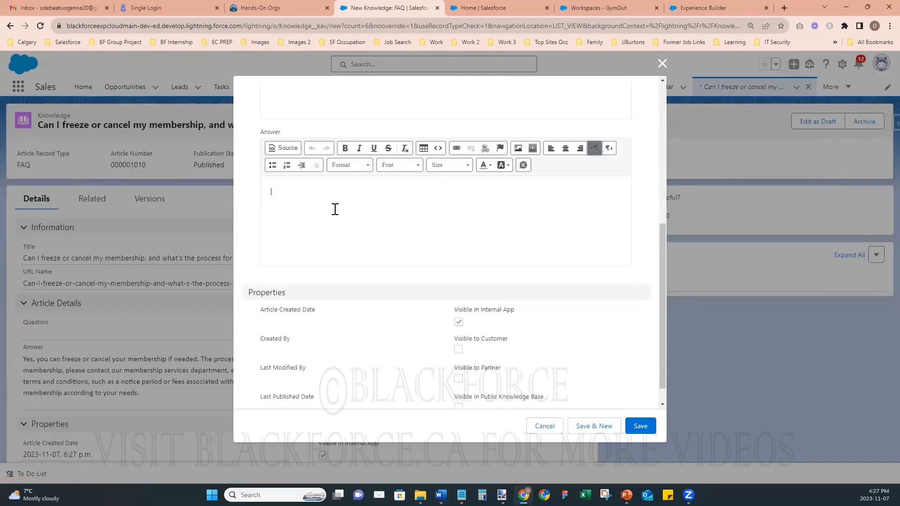
type("Keeping your contact and billing information up to date is essential for a smooth membership experience. You can update your information by visiting our website and logging into your member portal. Alternatively, our front desk staff can assist you with these updates in person. Please remember to inform us promptly if you change your email address, phone number, or payment method to ensure you receive important notifications and that your membership fees are processed correctly.")
left_click(458, 351)
left_click(458, 380)
scroll(459, 384, "down", 1)
left_click(641, 426)
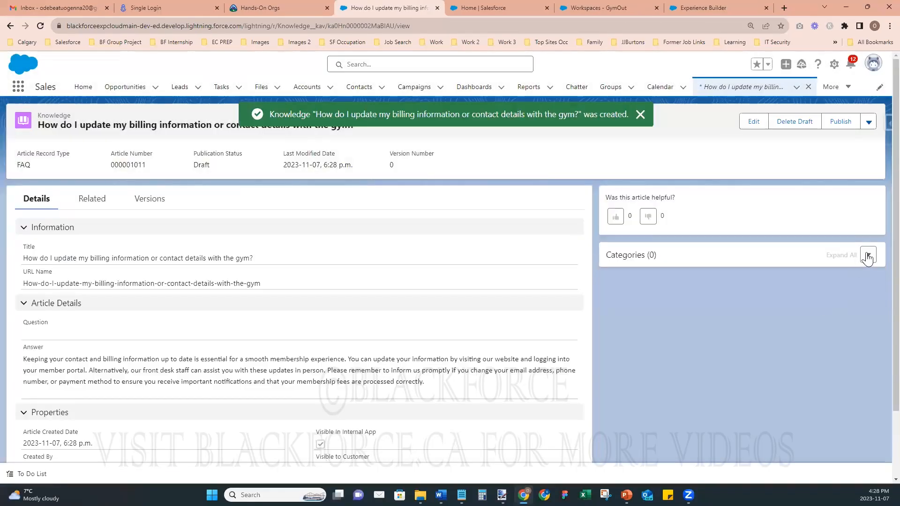
- Assign the article to the Gym FAQ > Membership Management category
left_click(868, 255)
left_click(848, 275)
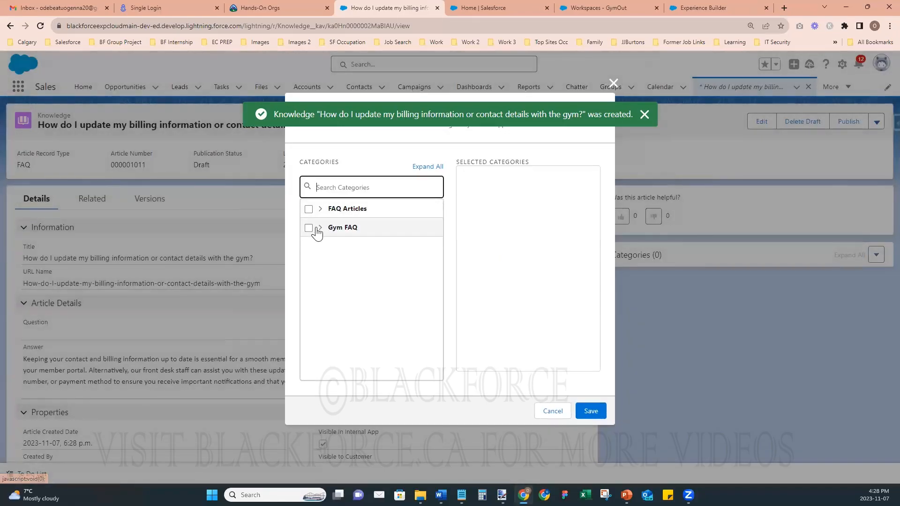
left_click(321, 228)
left_click(308, 284)
left_click(591, 411)
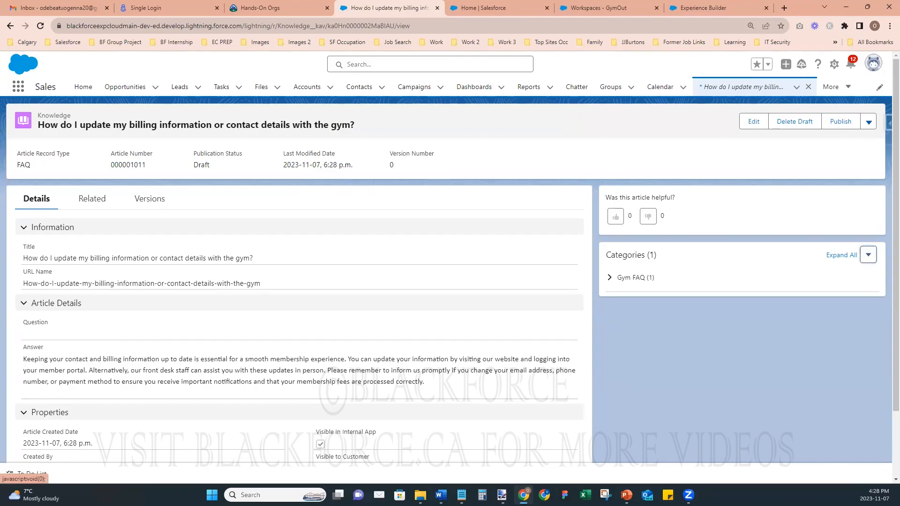
- Start a new FAQ article titled with the gym equipment and facilities question
left_click(797, 88)
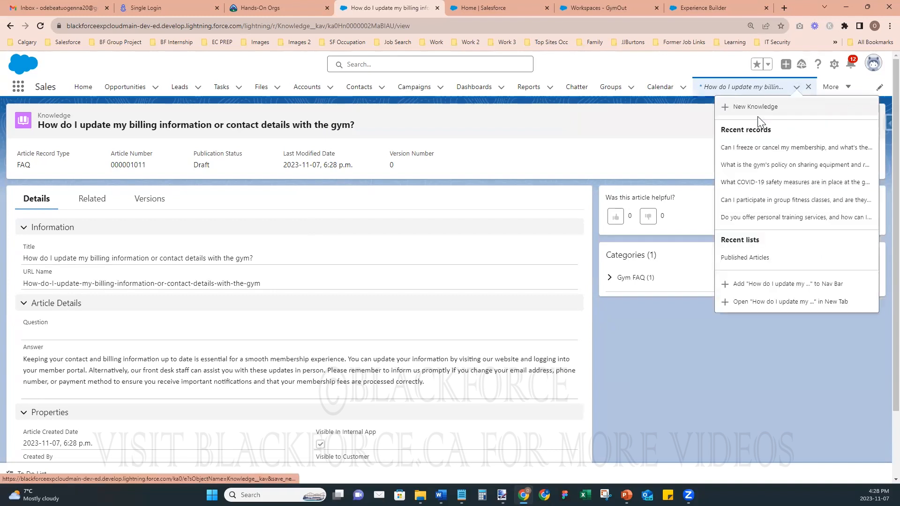
left_click(766, 118)
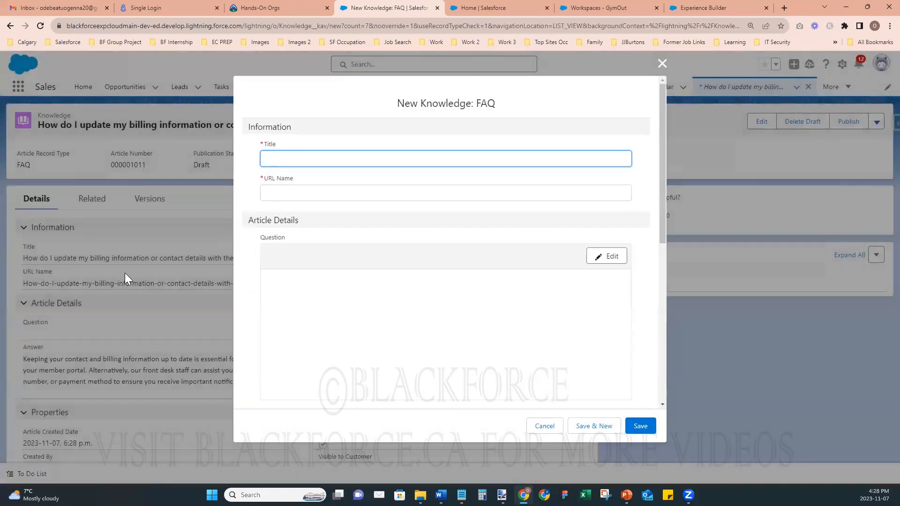
key("alt+Tab")
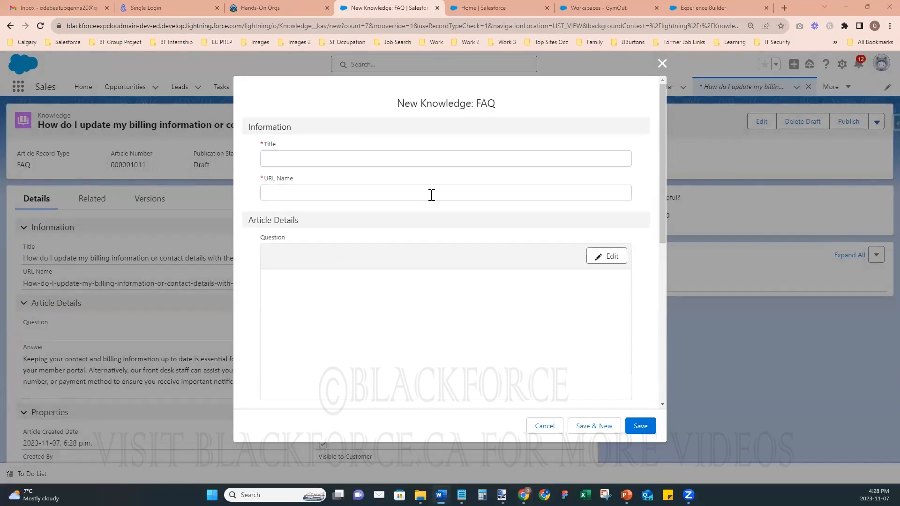
left_click(382, 161)
type("What types of equipment and facilities are available at the gym?")
- Paste the equipment answer, make it visible to customers, partners and public knowledge base, and save
key("alt+Tab")
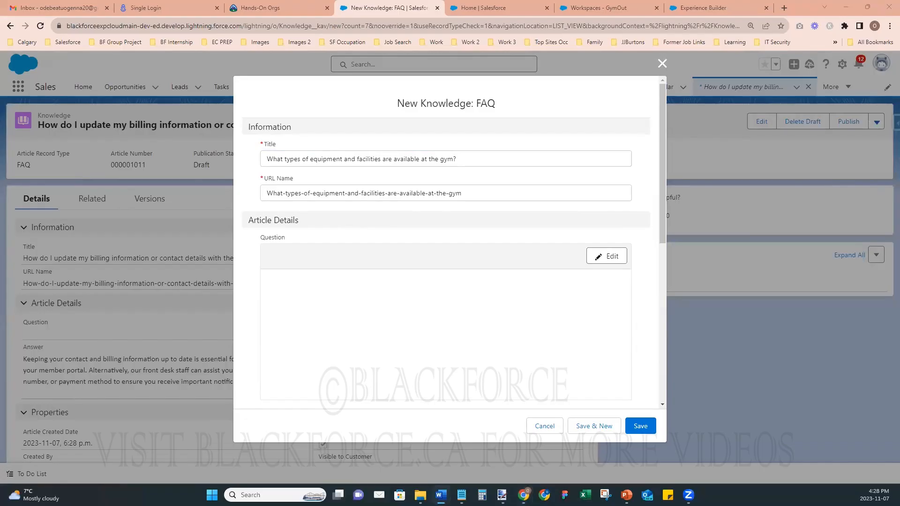
scroll(644, 316, "down", 7)
scroll(586, 233, "up", 1)
left_click(609, 154)
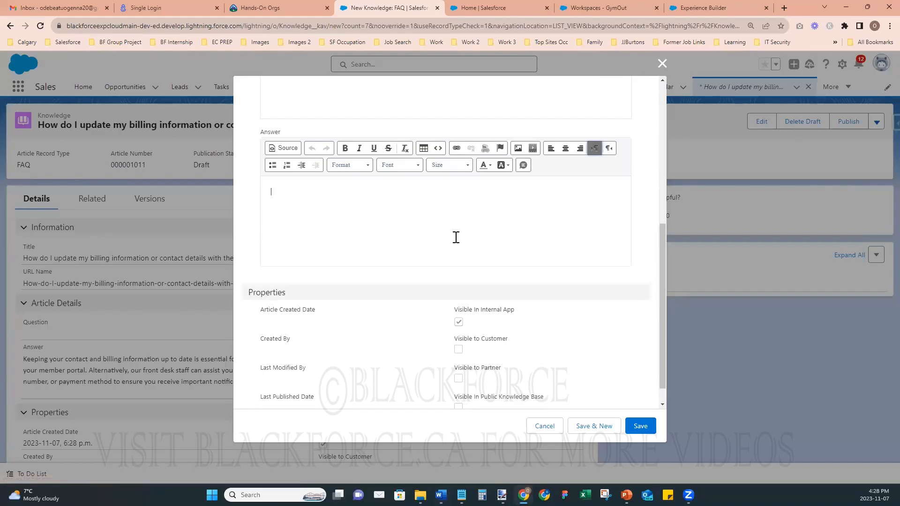
type("Our gym is well-equipped with a wide range of cardio machines, strength training equipment, free weights, and functional fitness areas. We also have dedicated spaces for group fitness classes and personal training sessions. Additionally, our facilities typically include locker rooms with showers, saunas, and even a refreshment area where you can purchase snacks and beverages. Our goal is to provide you with a comprehensive fitness experience, so you can work on various aspects of your health and wellness within our facility.")
left_click(459, 352)
left_click(458, 381)
scroll(469, 382, "down", 1)
left_click(458, 384)
left_click(640, 426)
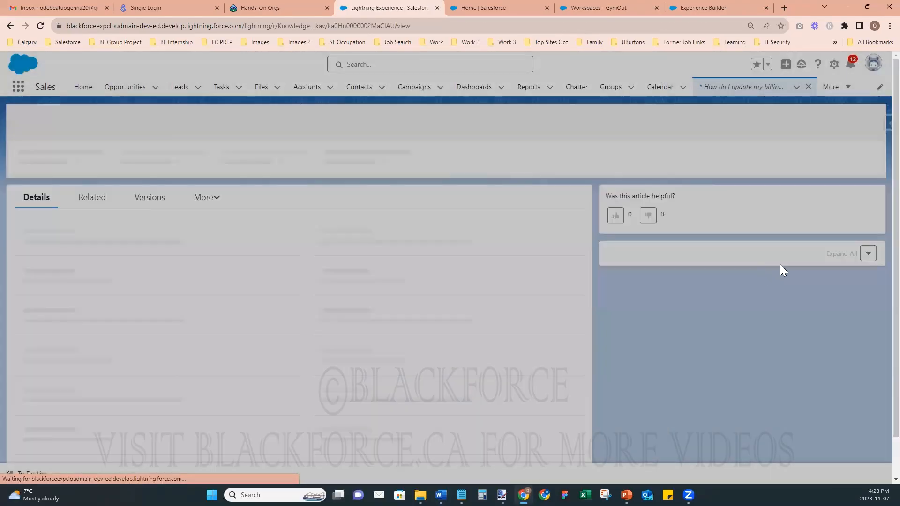
- File the article under Gym FAQ > Facility and Amenities and publish it
left_click(868, 256)
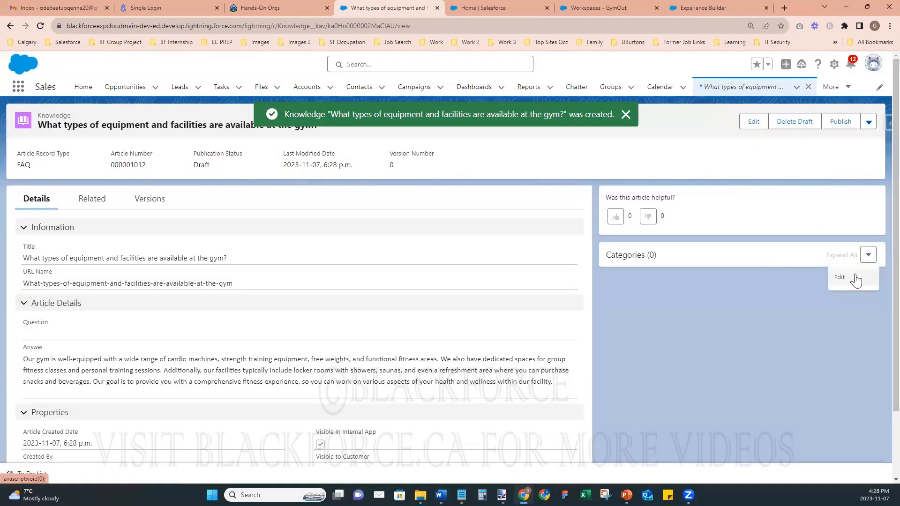
left_click(851, 276)
left_click(321, 228)
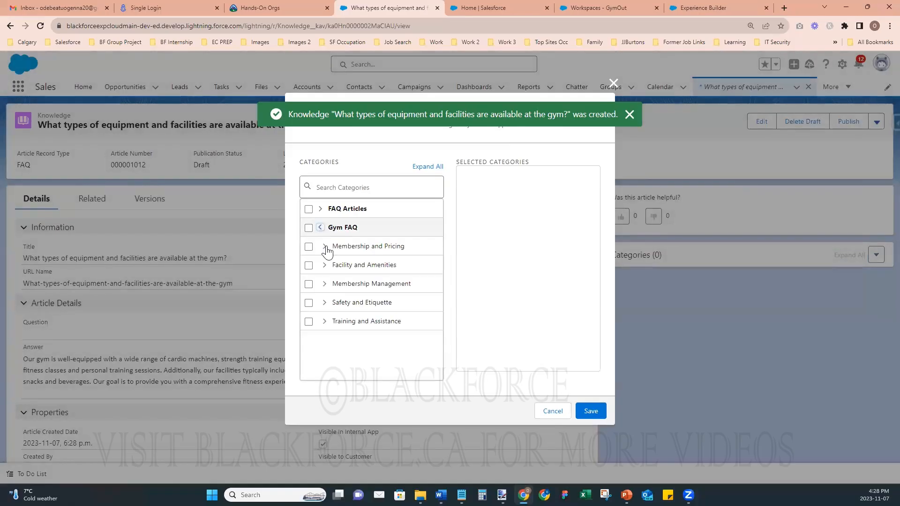
left_click(309, 265)
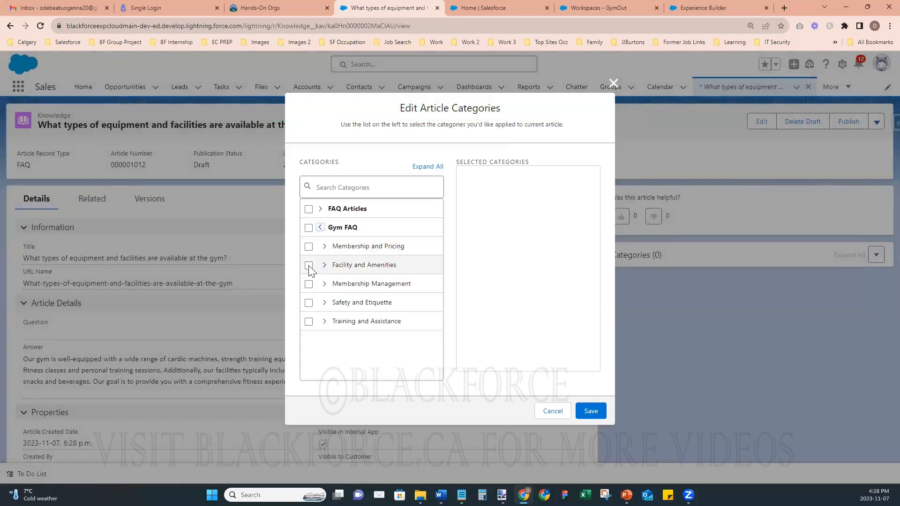
left_click(591, 410)
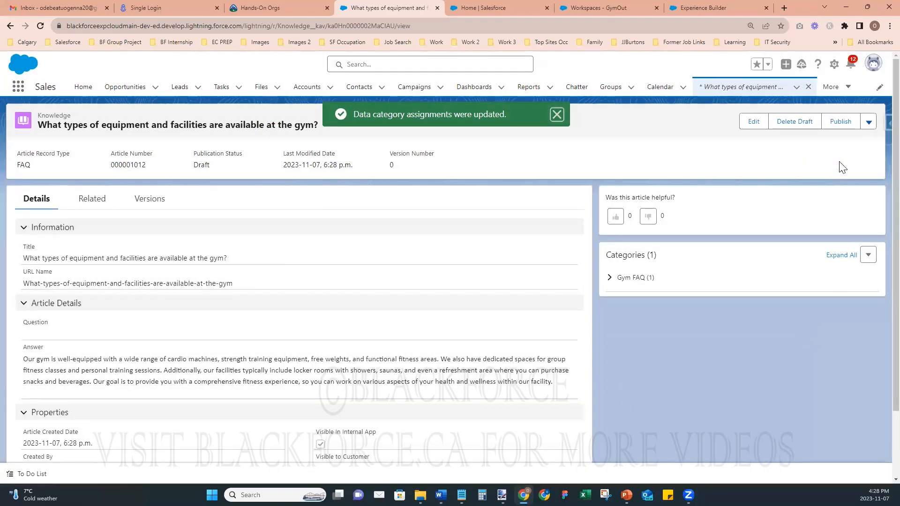
left_click(840, 122)
left_click(586, 342)
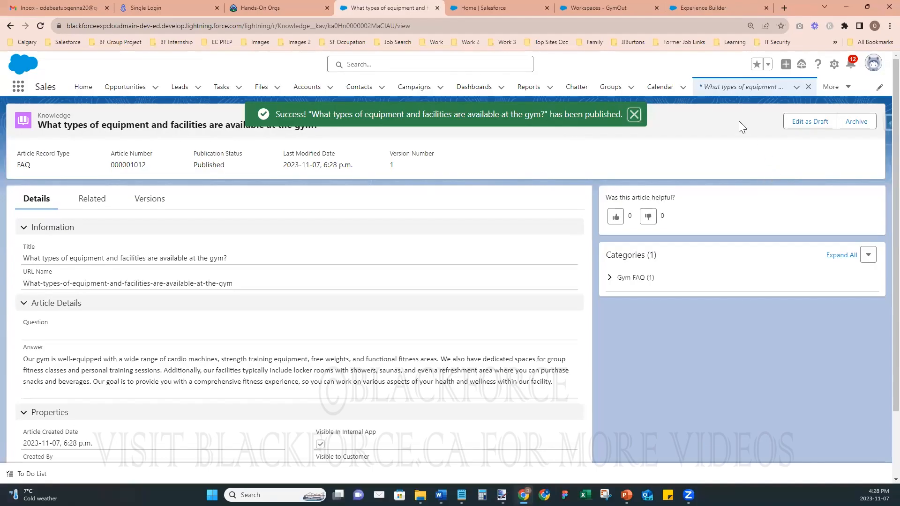
left_click(796, 87)
- Start a new FAQ article titled with the membership cost question
left_click(752, 105)
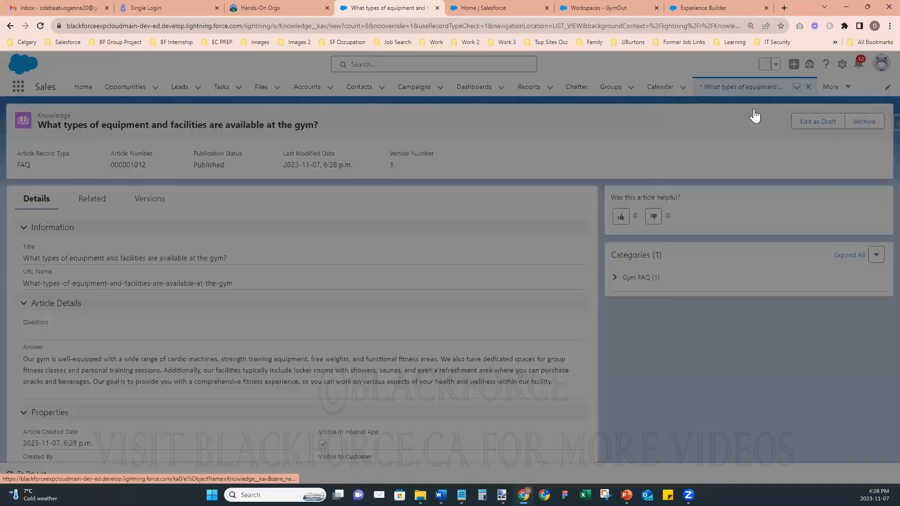
key("alt+Tab")
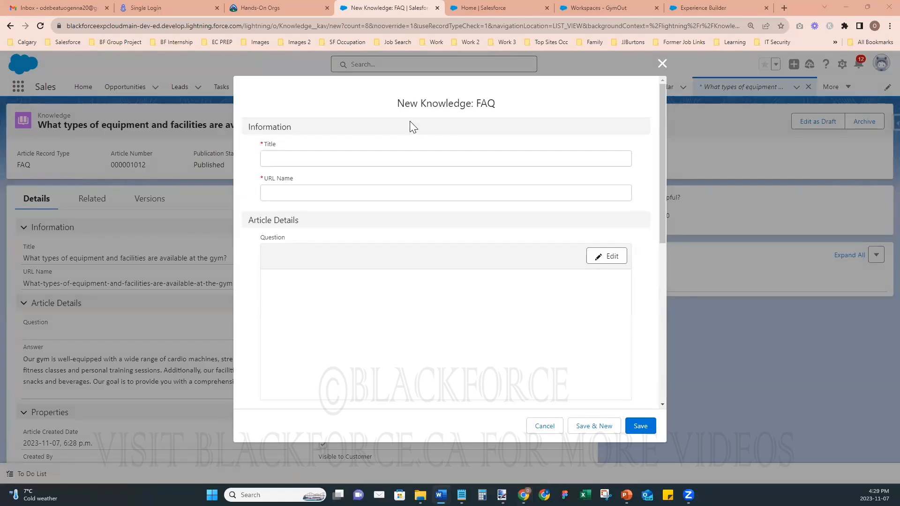
left_click(316, 159)
type("How much does a gym membership cost, and what are the payment options?")
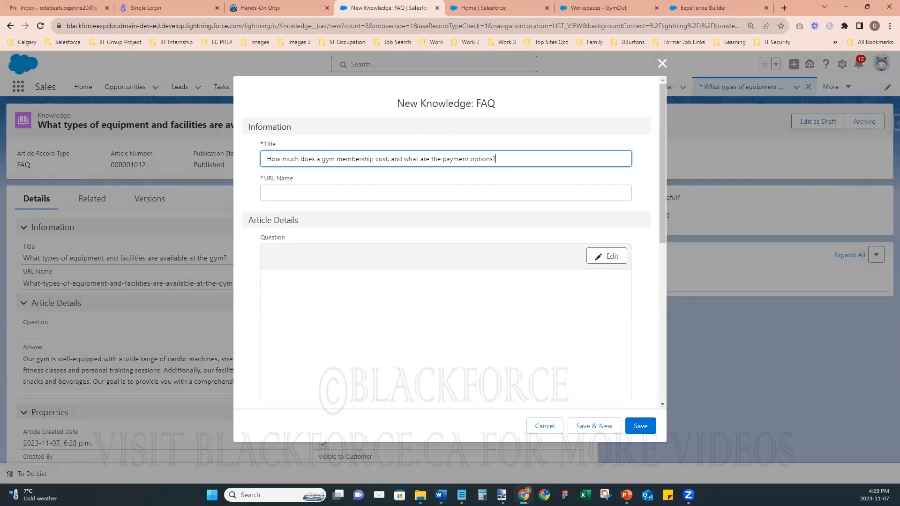
- Paste the membership pricing answer, make it visible to customers and partners, and save
key("alt+Tab")
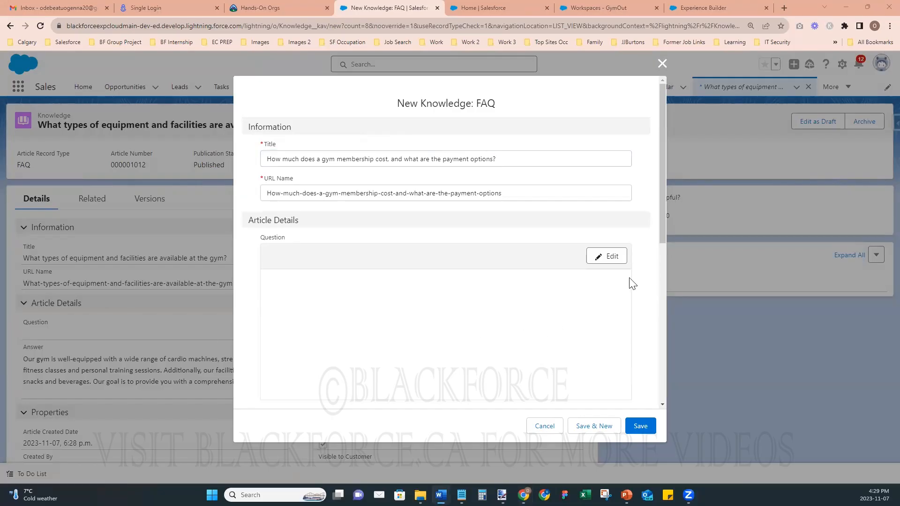
scroll(642, 284, "down", 5)
left_click(611, 156)
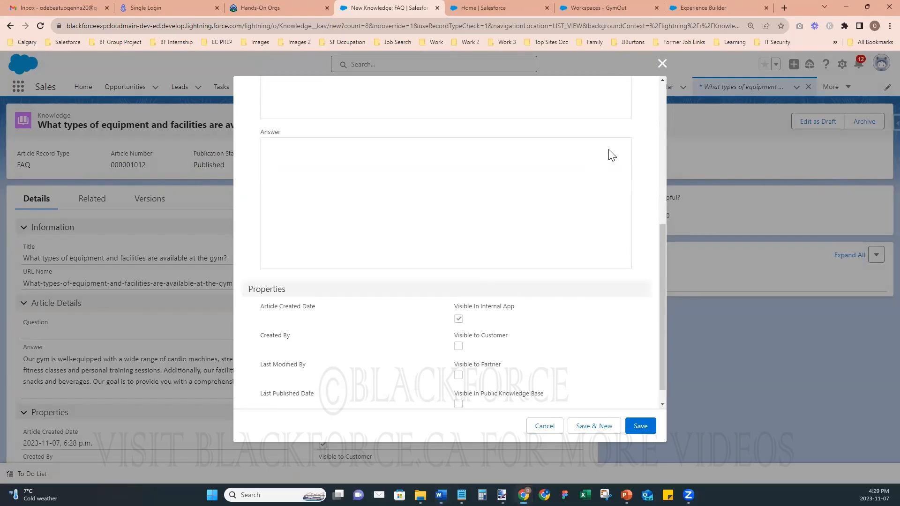
type("The cost of a gym membership can vary depending on the type of plan you choose. We offer various membership options, such as monthly, quarterly, or annual plans. The pricing also depends on whether you opt for a basic membership or a premium plan that includes additional services like personal training or group classes. We understand that everyone's budget is different, so we provide flexible payment options. You can pay for your membership monthly, quarterly, or annually, and many members find it convenient to set up automatic payments. To get detailed pricing information and explore payment options, please visit our website or speak with our friendly staff at the front desk.")
scroll(525, 311, "down", 1)
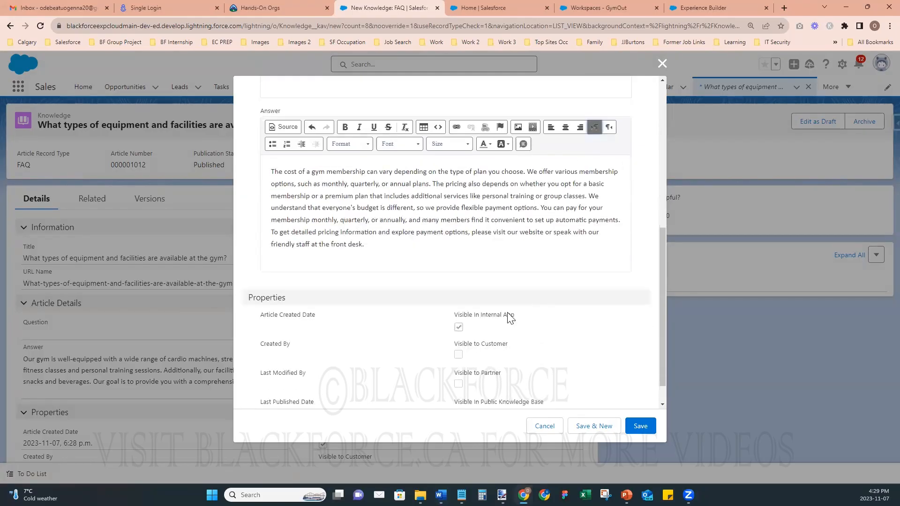
left_click(458, 325)
left_click(458, 354)
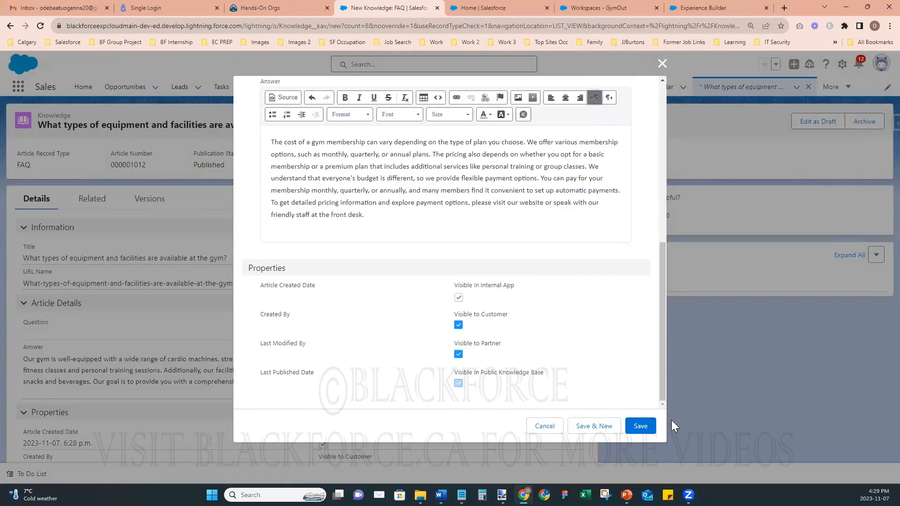
left_click(641, 427)
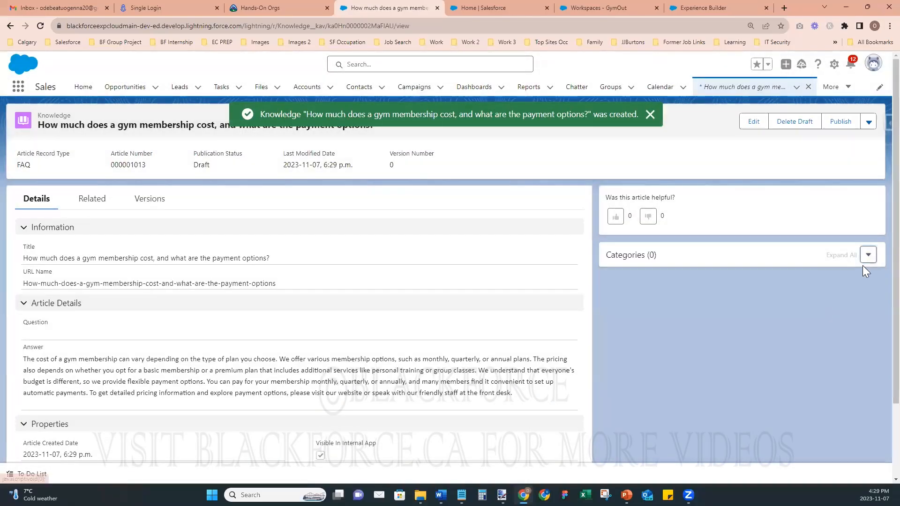
- Replace the Gym FAQ category with Gym FAQ > Membership and Pricing, then publish now
left_click(868, 255)
left_click(857, 279)
left_click(308, 228)
left_click(310, 228)
left_click(319, 228)
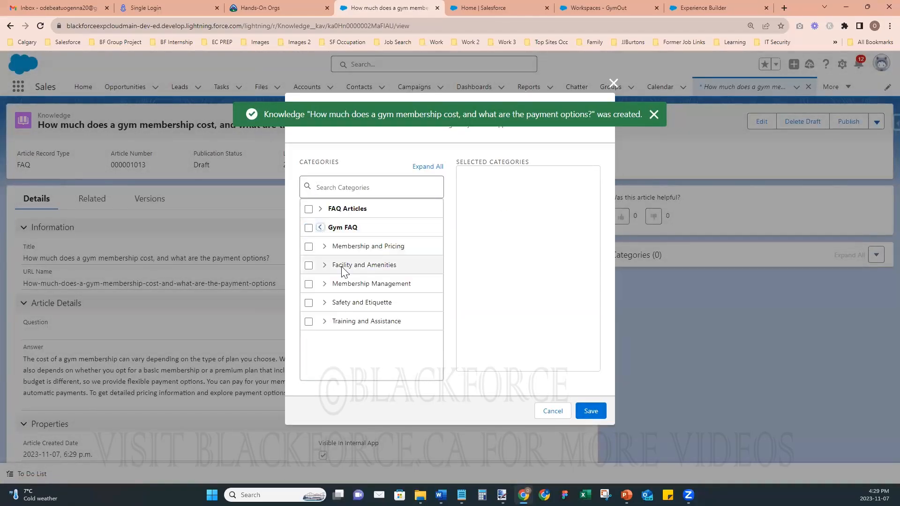
left_click(309, 247)
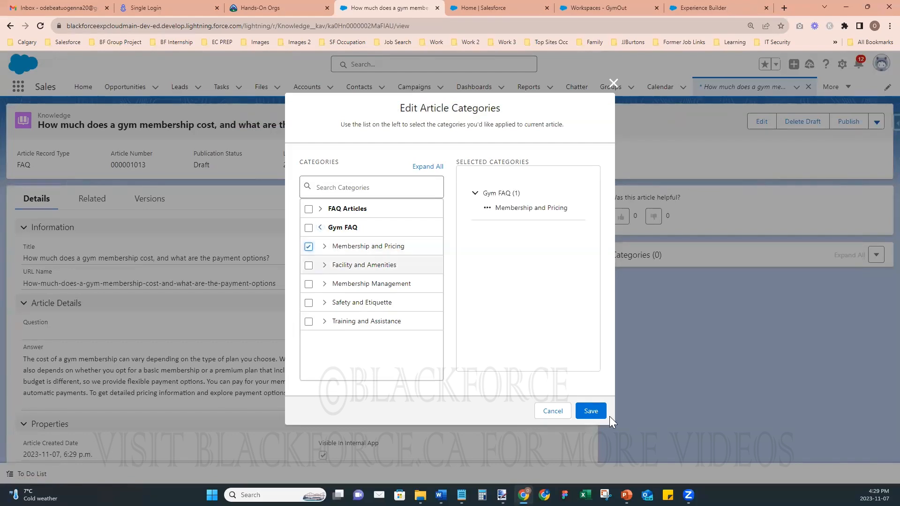
left_click(590, 412)
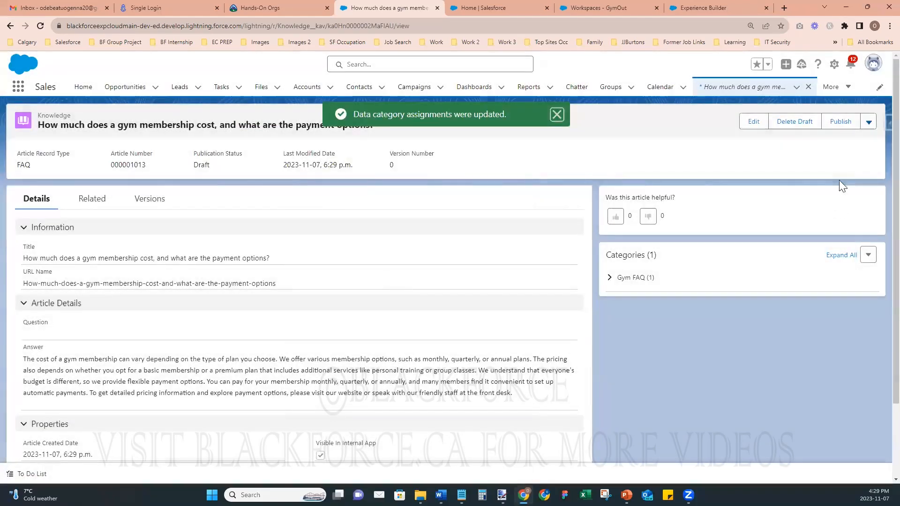
left_click(840, 121)
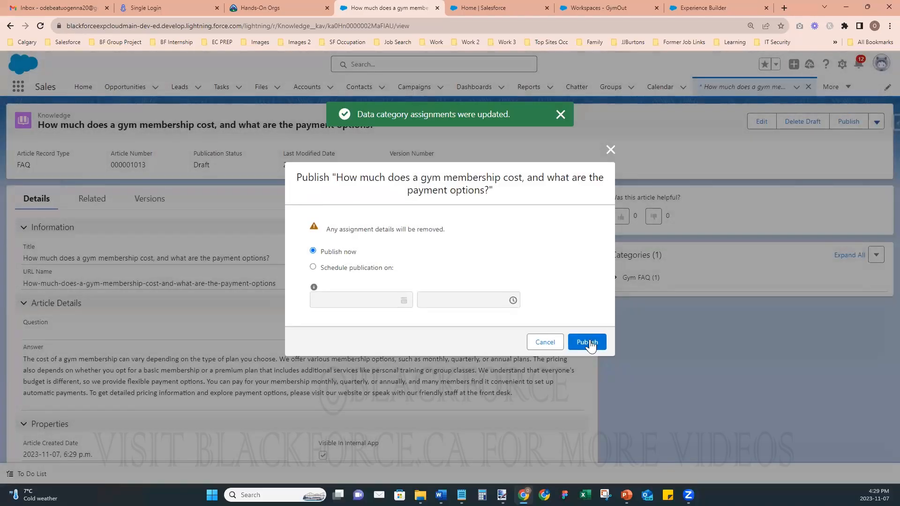
left_click(589, 341)
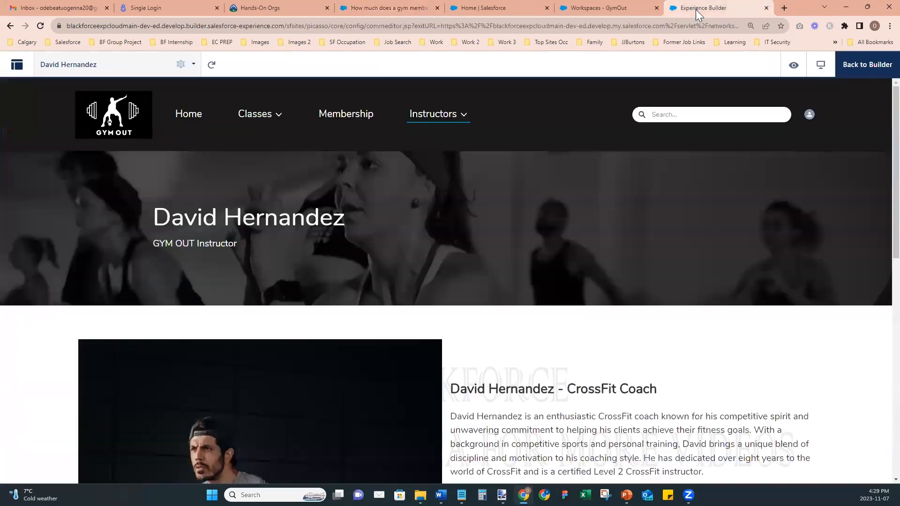
- Go to the Workspaces - GymOut home and open its Content Management tile
left_click(703, 8)
left_click(619, 8)
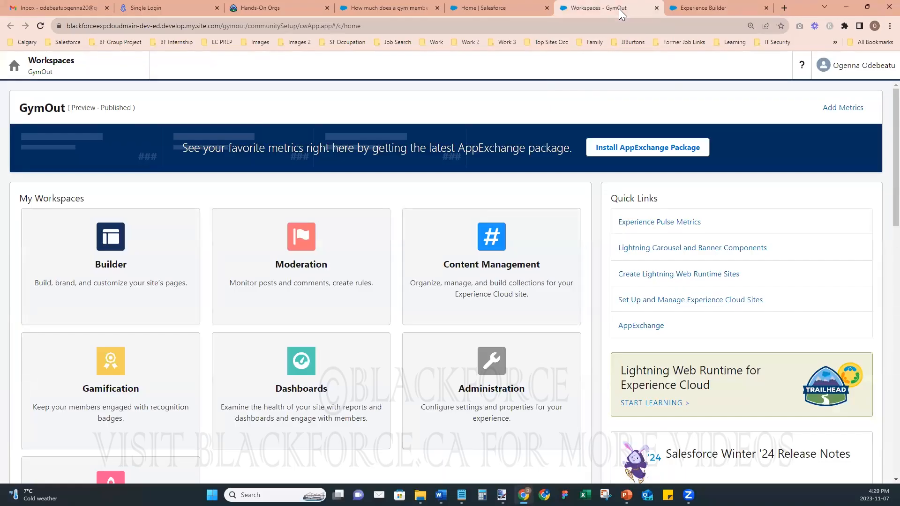
left_click(517, 269)
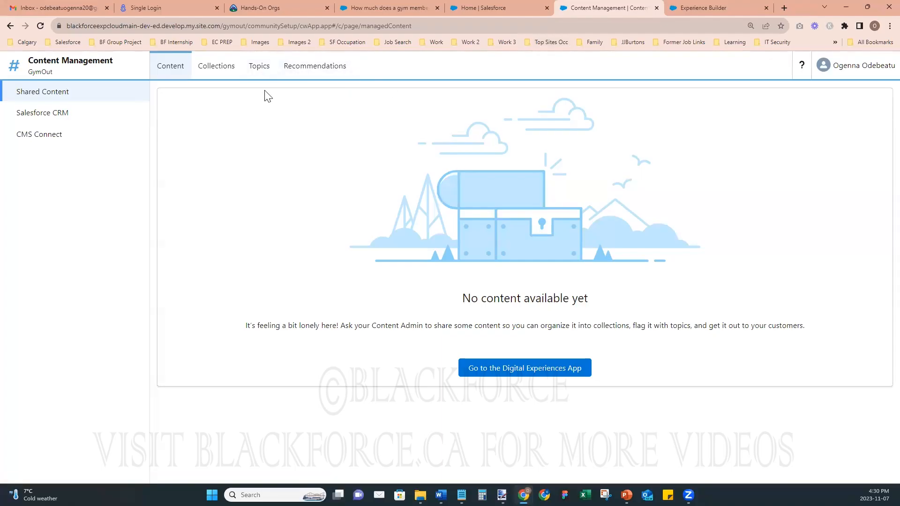
- In Topic Management, create the content-enabled topic 'Membership and Pricing'
left_click(257, 69)
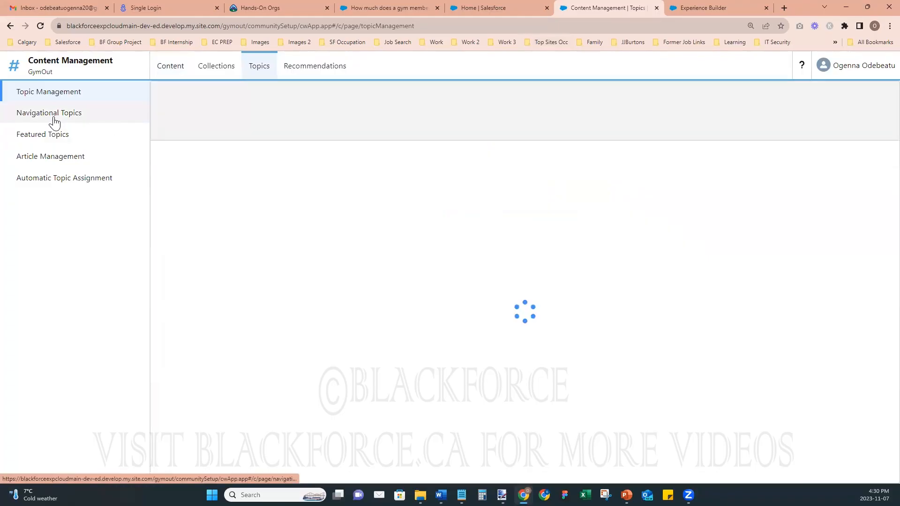
left_click(86, 95)
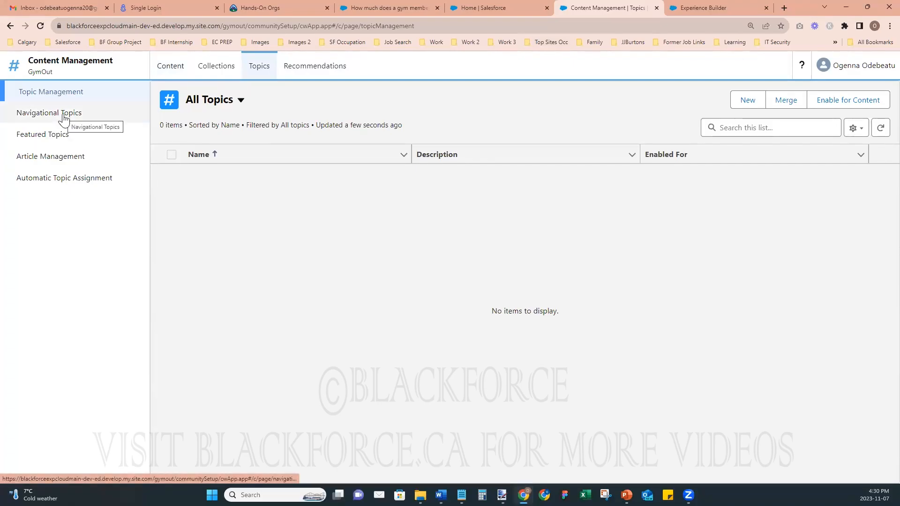
left_click(746, 107)
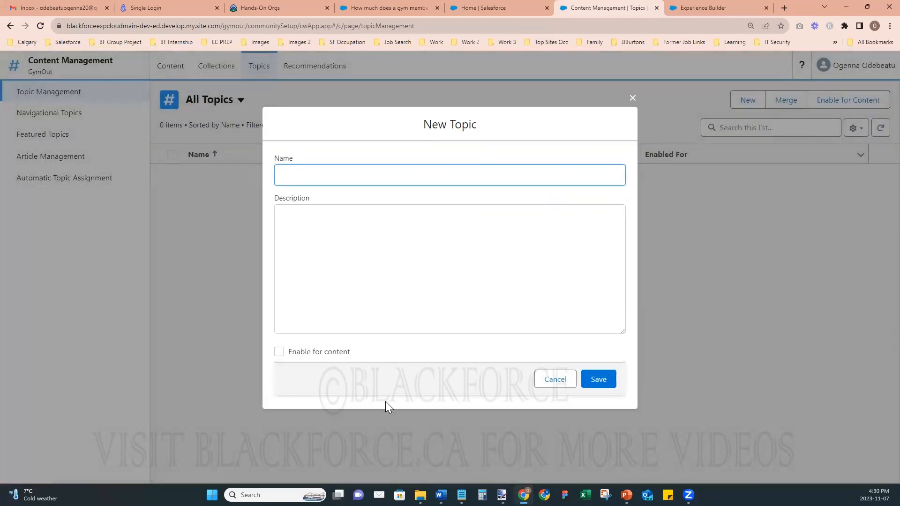
key("alt+Tab")
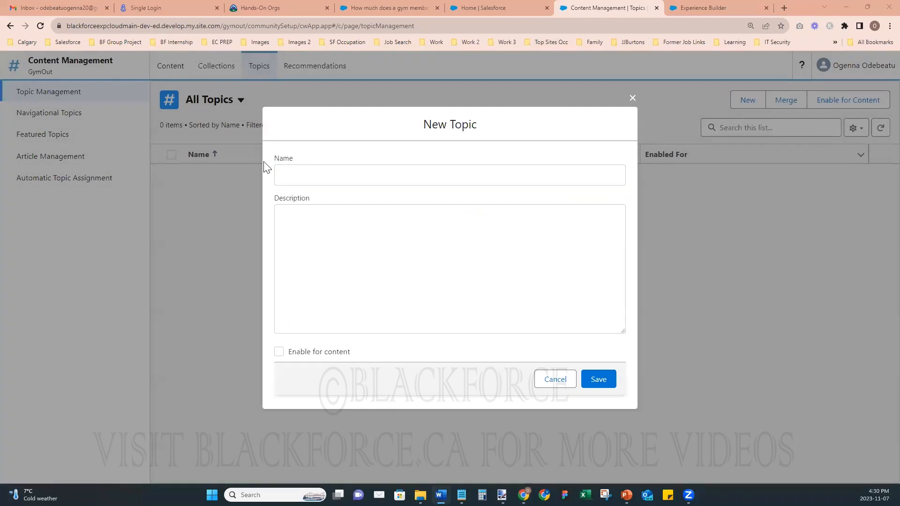
left_click(295, 177)
type("Membership and Pricing")
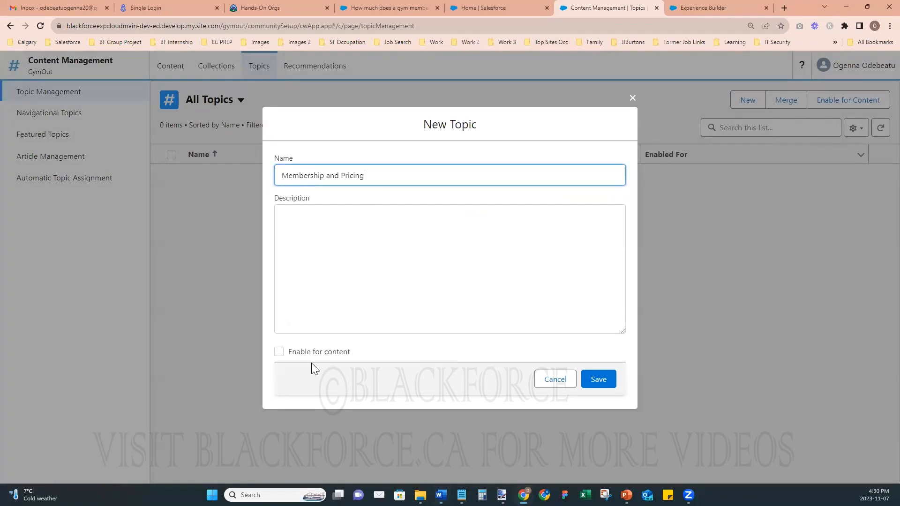
left_click(279, 352)
left_click(599, 379)
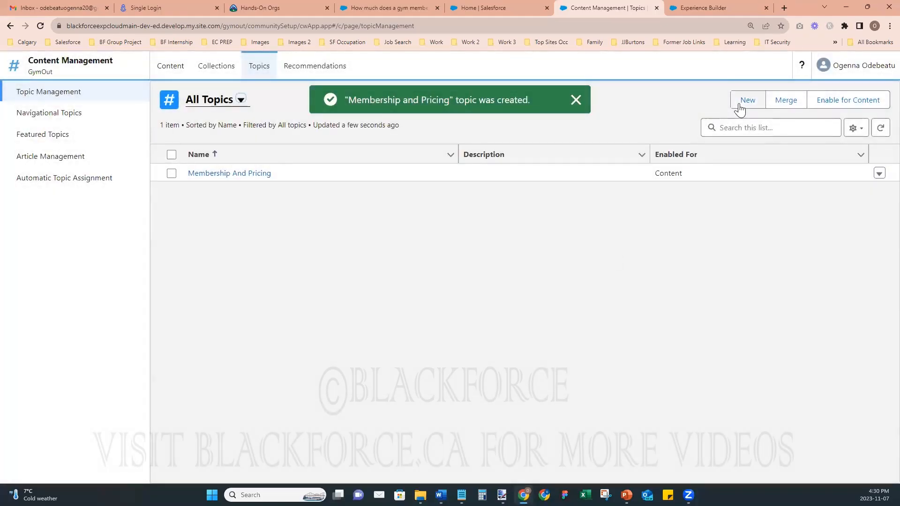
- Add content-enabled topics 'Facility and Amenities' and 'Membership Management'
left_click(734, 100)
key("alt+Tab")
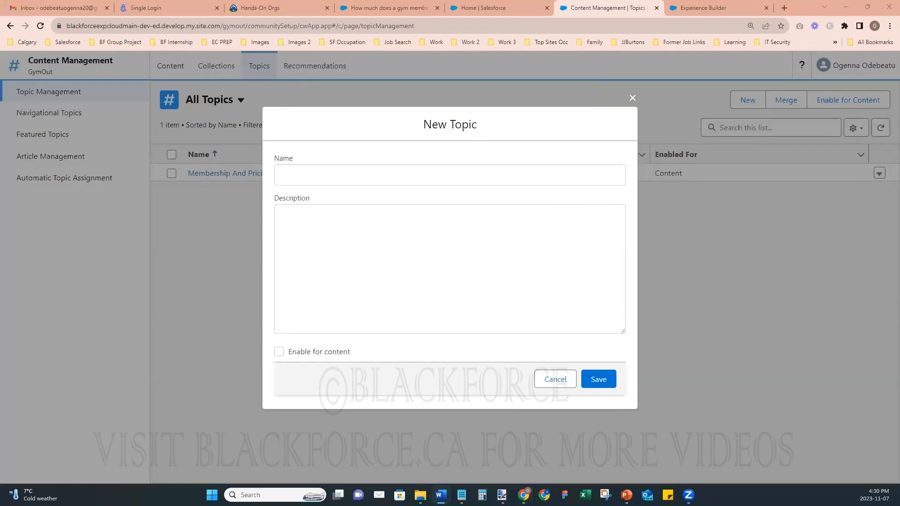
left_click(343, 175)
type("Facility and Amenities")
left_click(278, 352)
left_click(598, 379)
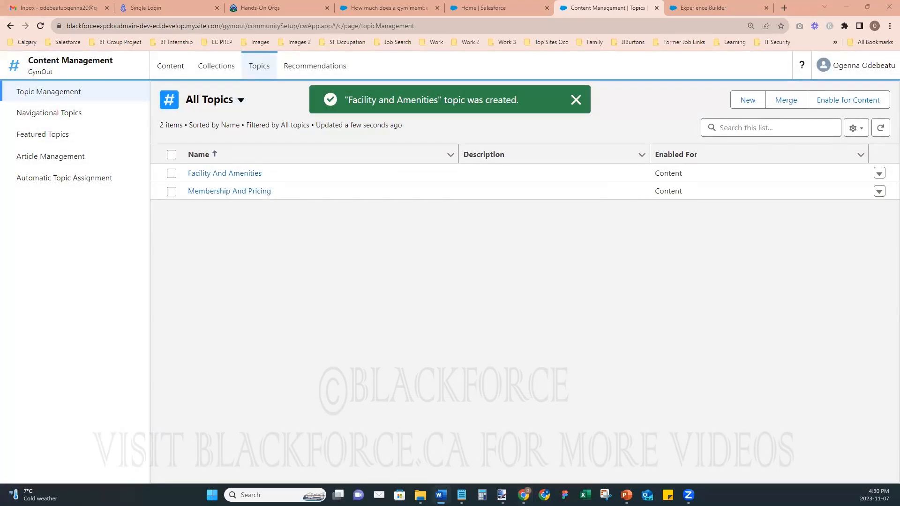
left_click(746, 102)
left_click(346, 179)
type("Membership Management")
left_click(280, 352)
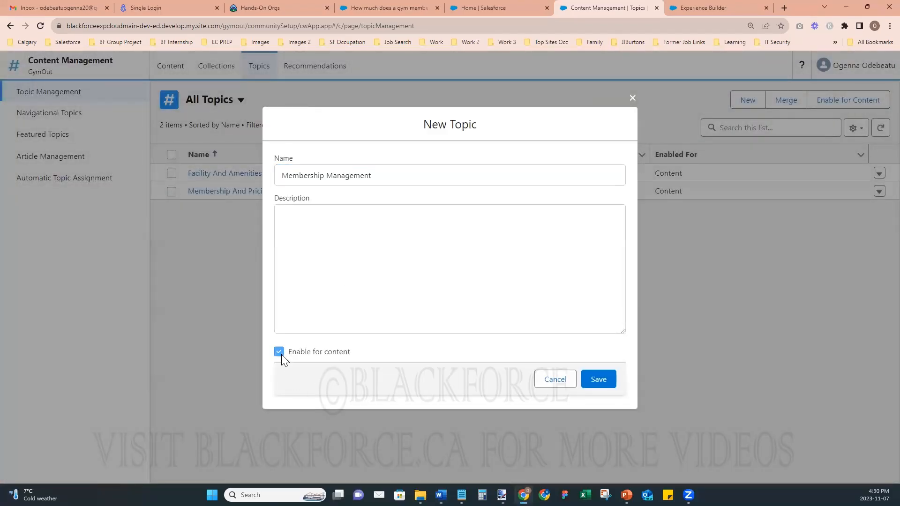
left_click(599, 382)
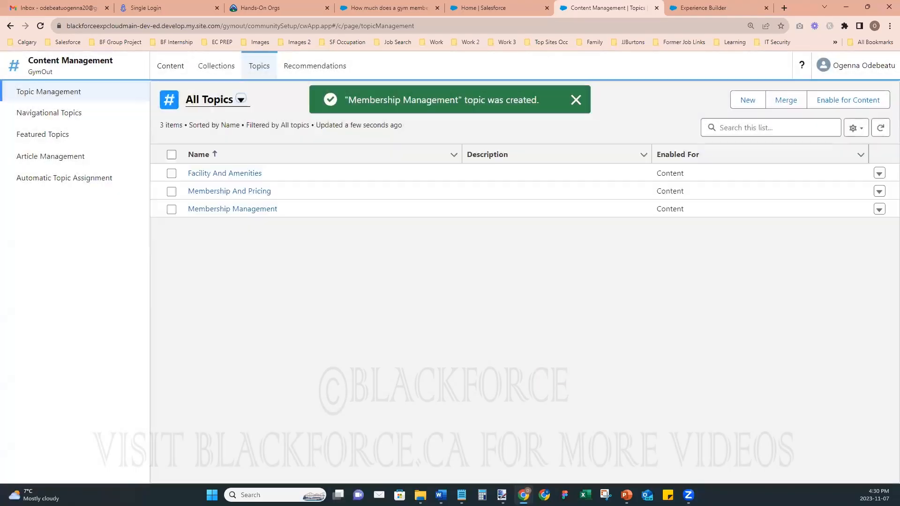
- Add content-enabled topics 'Safety and Etiquette' and 'Training and Assistance'
key("alt+Tab")
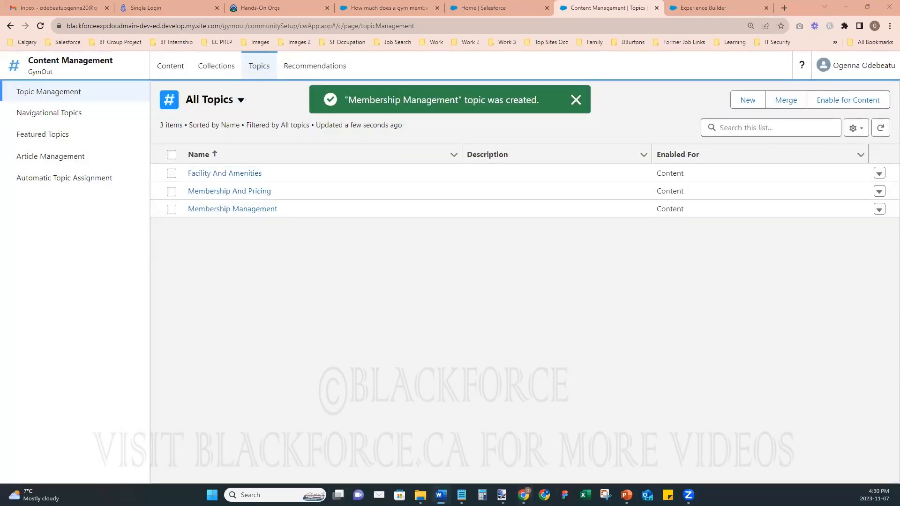
left_click(746, 100)
left_click(379, 172)
type("Safety and Etiquette")
left_click(283, 356)
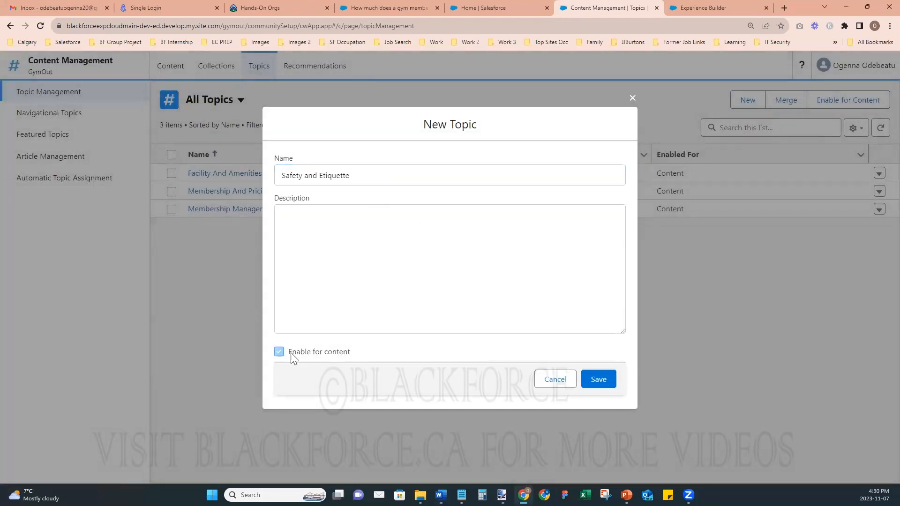
left_click(597, 378)
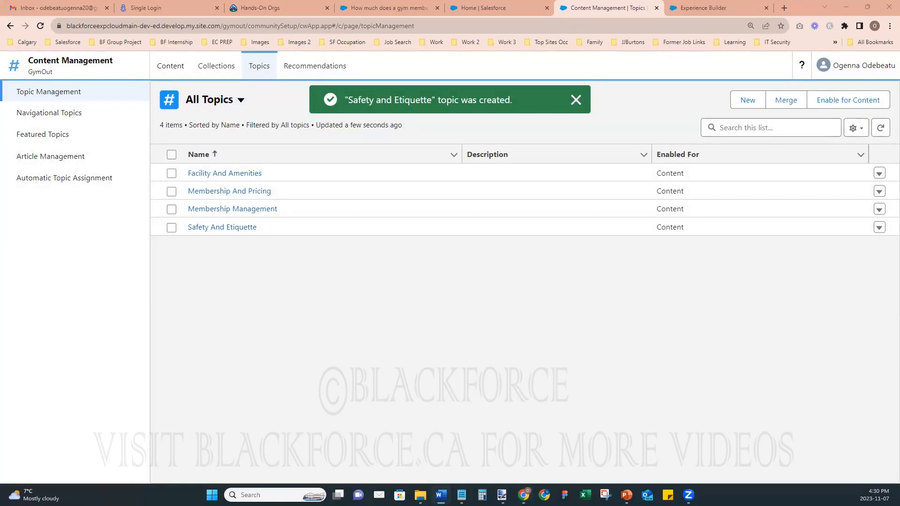
left_click(748, 101)
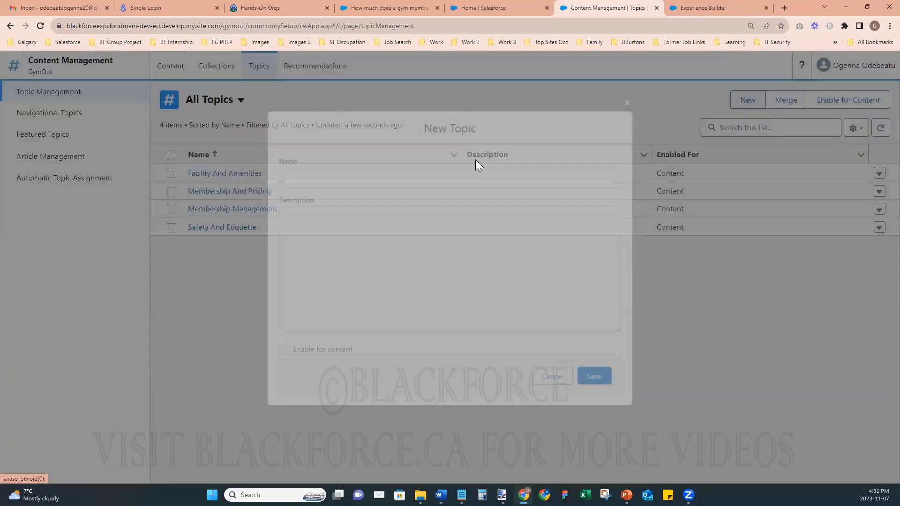
type("Training and Assistance")
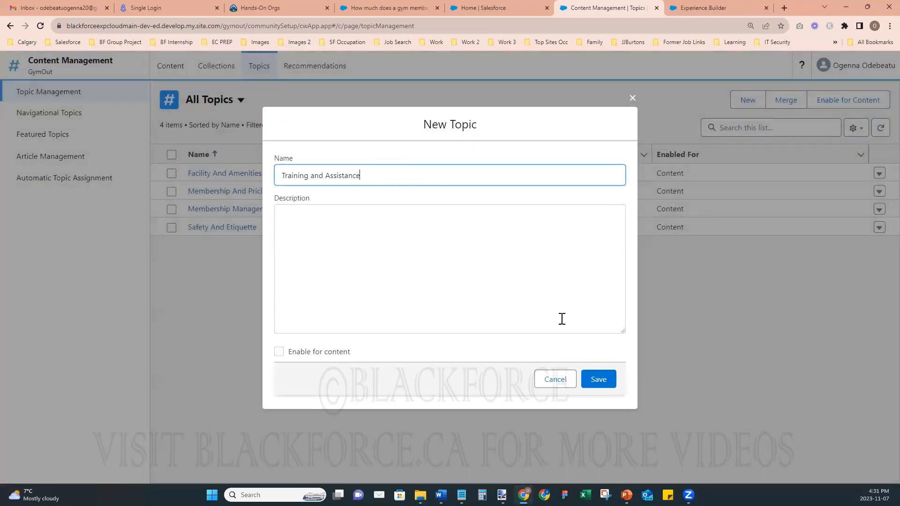
left_click(279, 352)
left_click(598, 379)
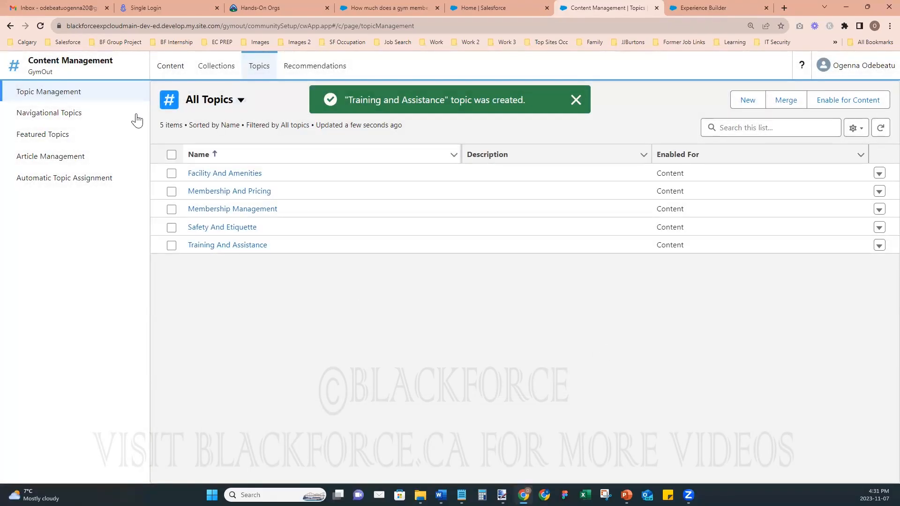
- Add Training and Assistance as the first navigational topic
left_click(43, 119)
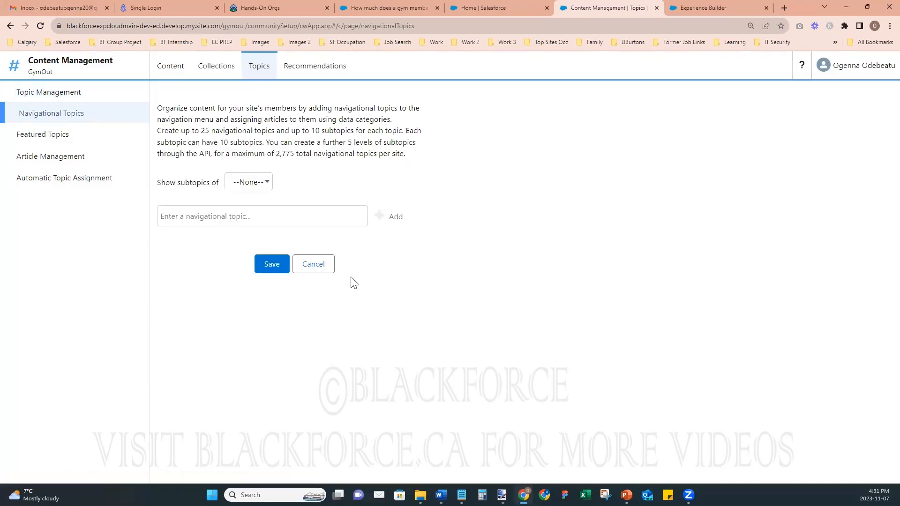
left_click(326, 211)
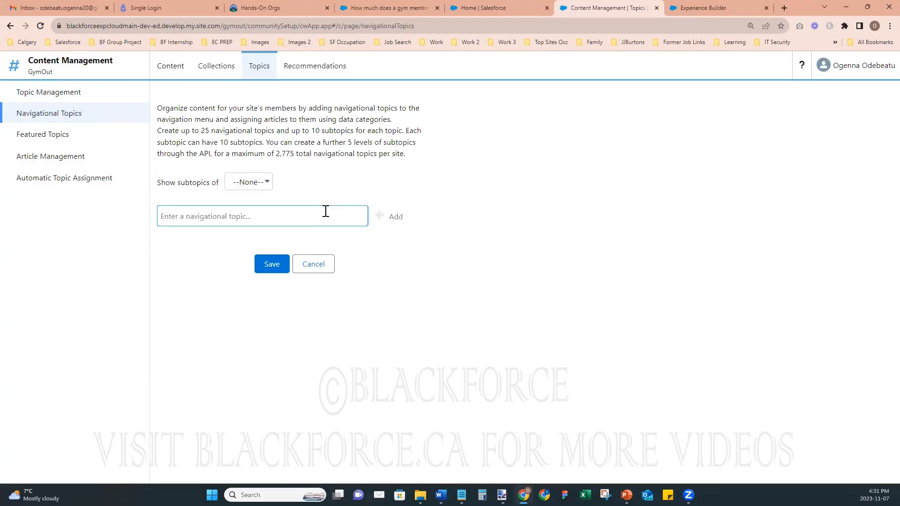
type("mem")
key("ctrl+a")
key("BackSpace")
key("alt+Tab")
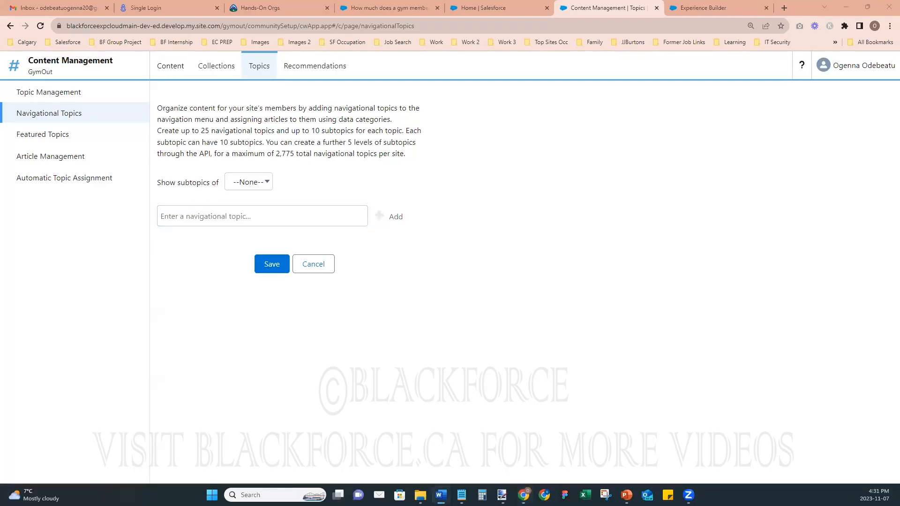
left_click(185, 218)
type("Training and Assistance")
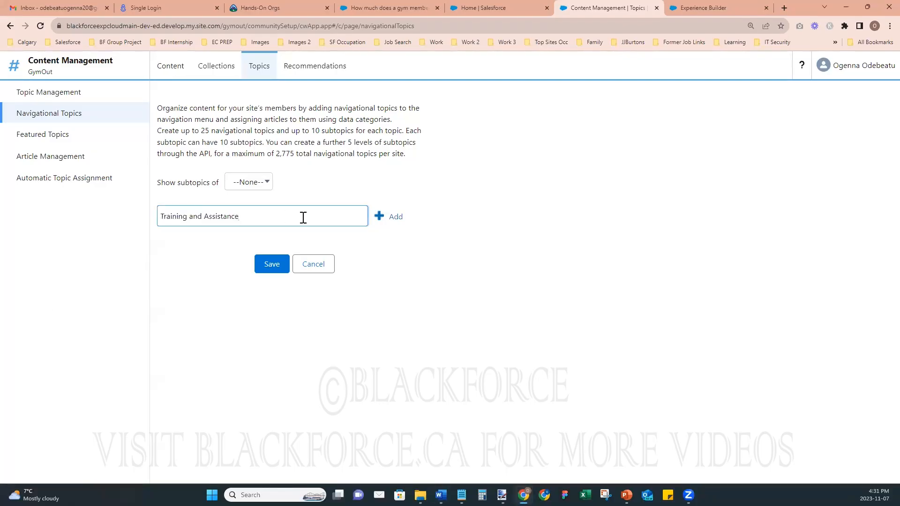
left_click(379, 216)
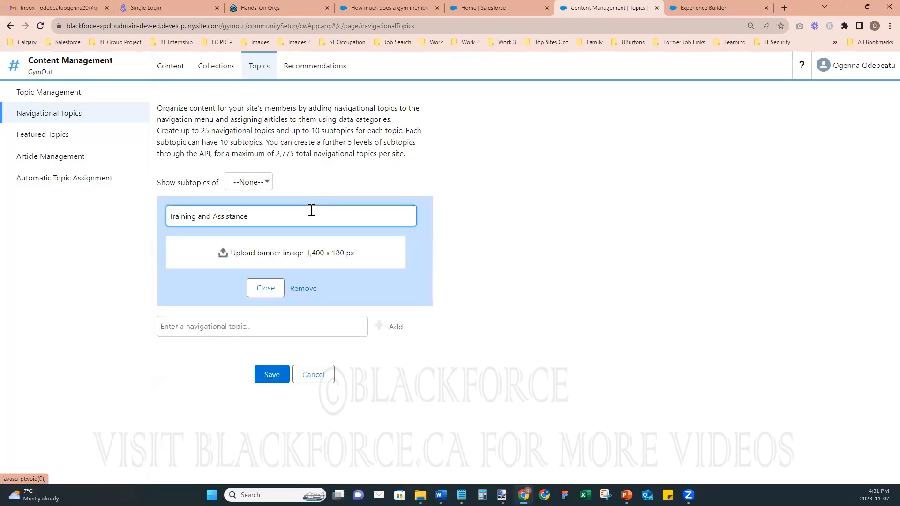
left_click(311, 209)
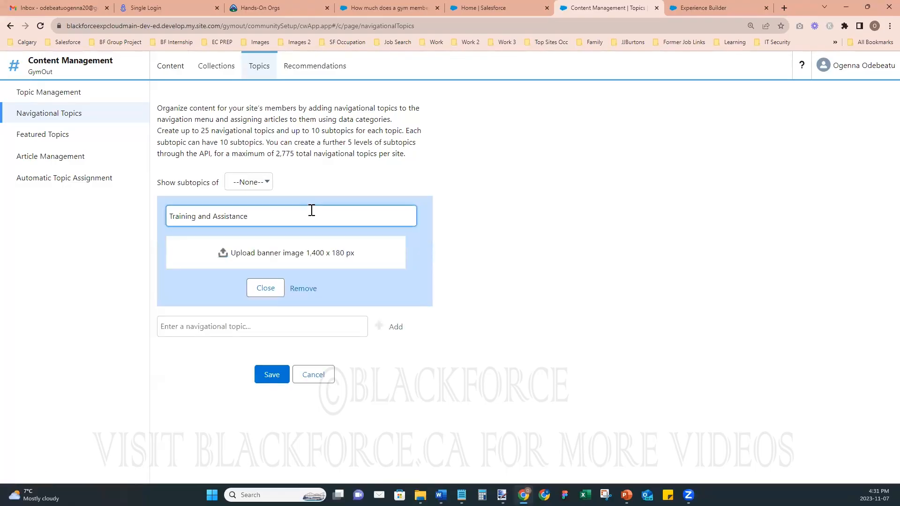
left_click(263, 289)
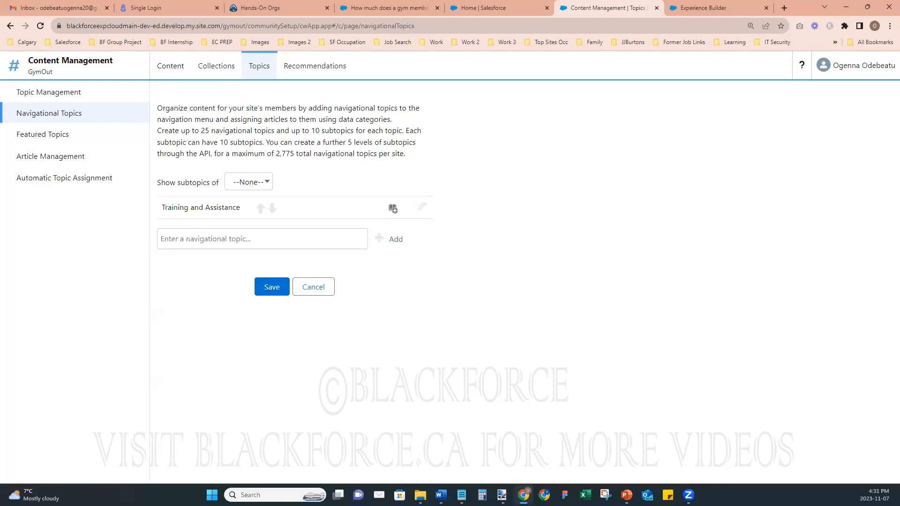
- Add Safety and Etiquette, Membership Management, Facility and Amenities, and Membership and Pricing as topics
key("alt+Tab")
left_click(252, 237)
type("Safety and Etiquette")
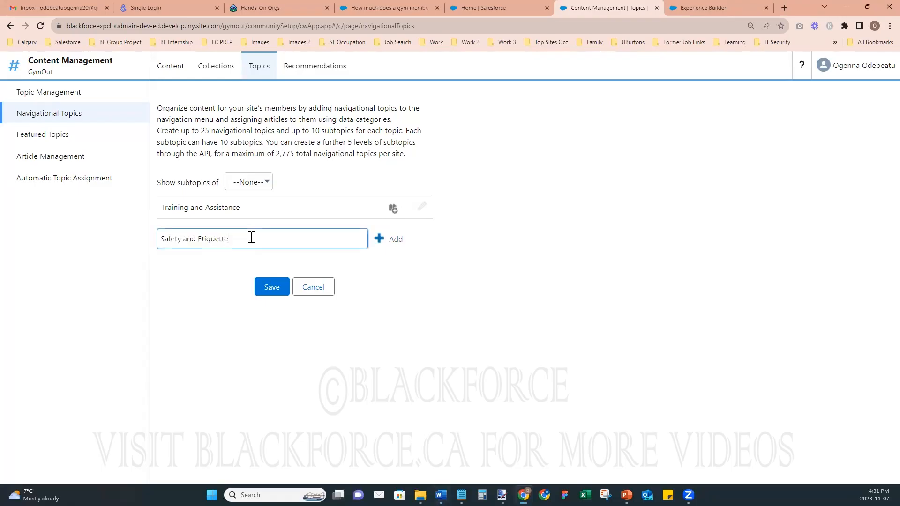
left_click(379, 239)
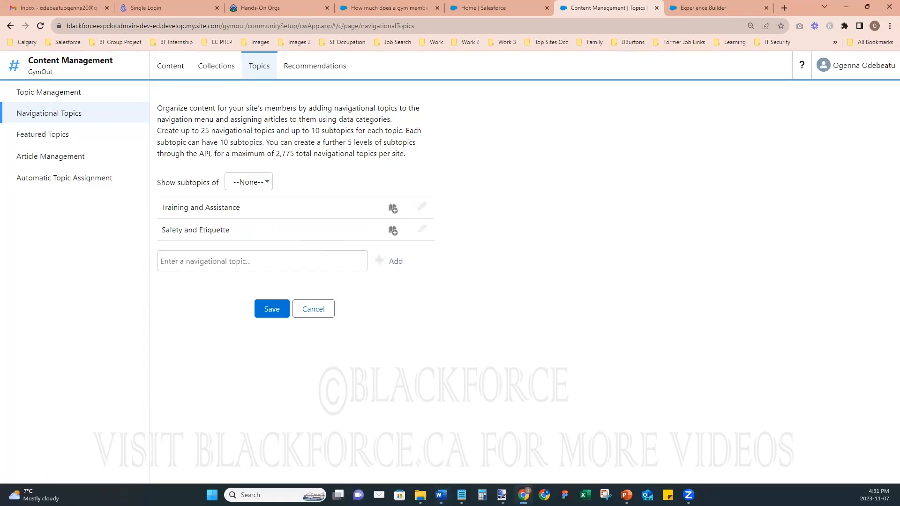
key("alt+Tab")
left_click(280, 256)
type("Membership Management")
left_click(379, 261)
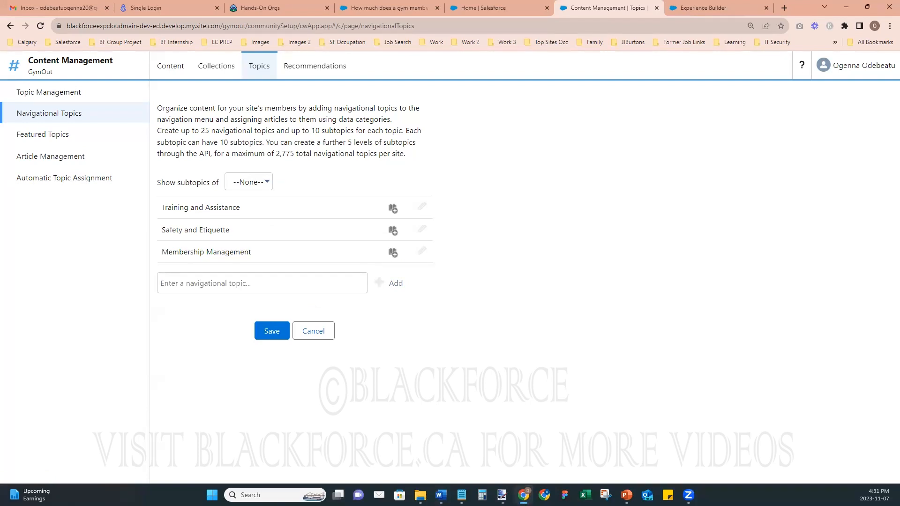
key("alt+Tab")
left_click(265, 280)
type("Facility and Amenities")
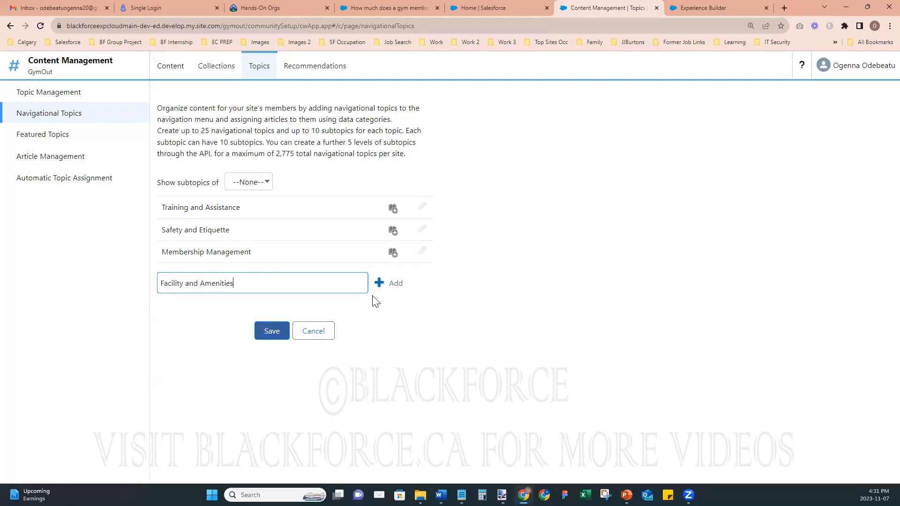
left_click(379, 283)
key("alt+Tab")
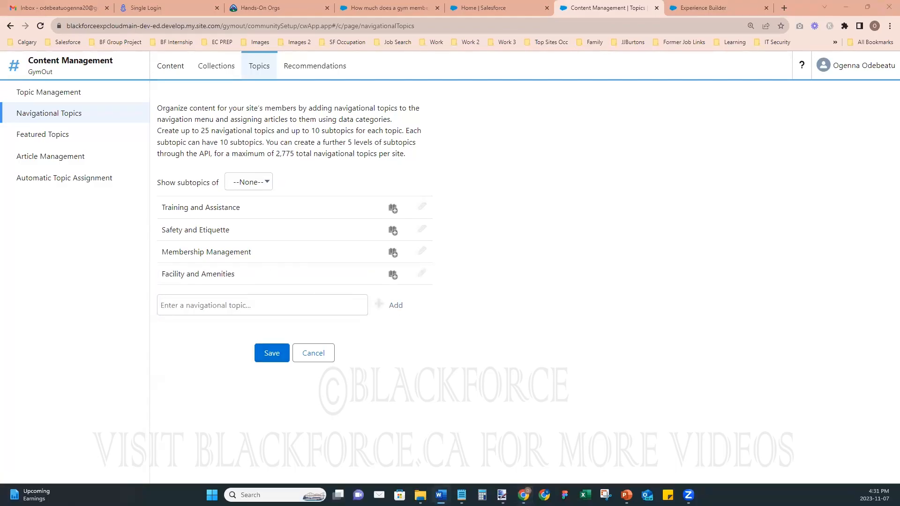
left_click(261, 300)
type("Membership and Pricing")
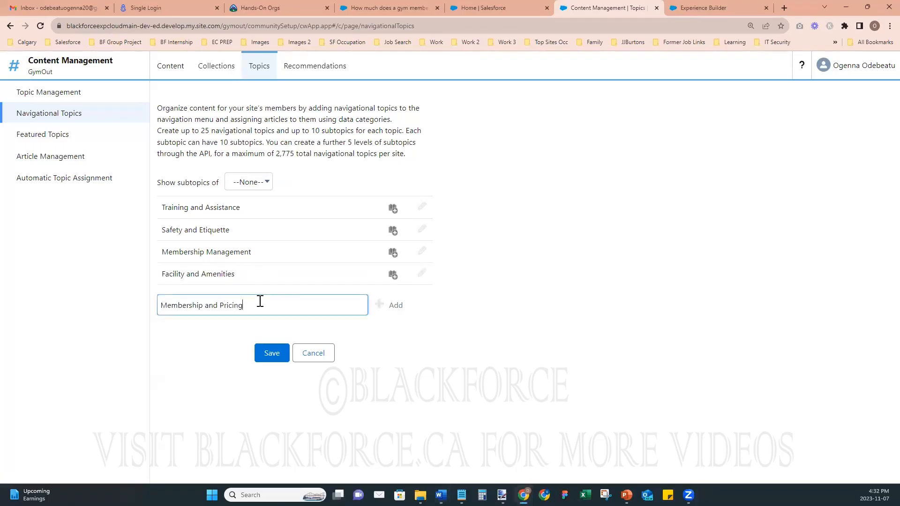
left_click(375, 307)
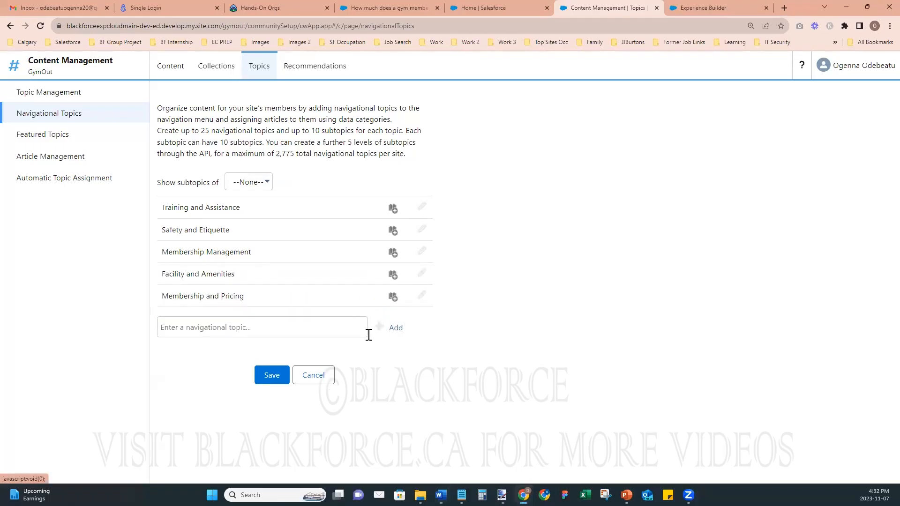
- Move Membership and Pricing to the top and Facility and Amenities into second place
left_click(260, 298)
left_click(260, 274)
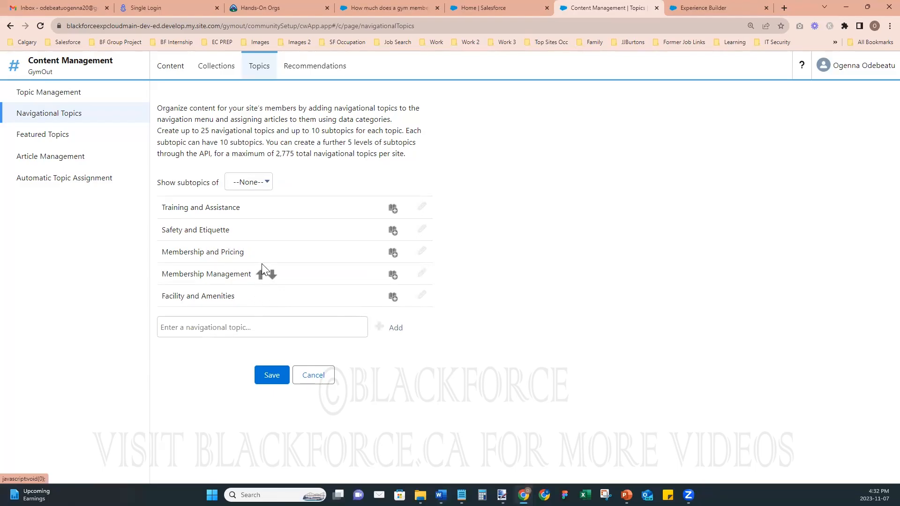
left_click(260, 252)
left_click(261, 230)
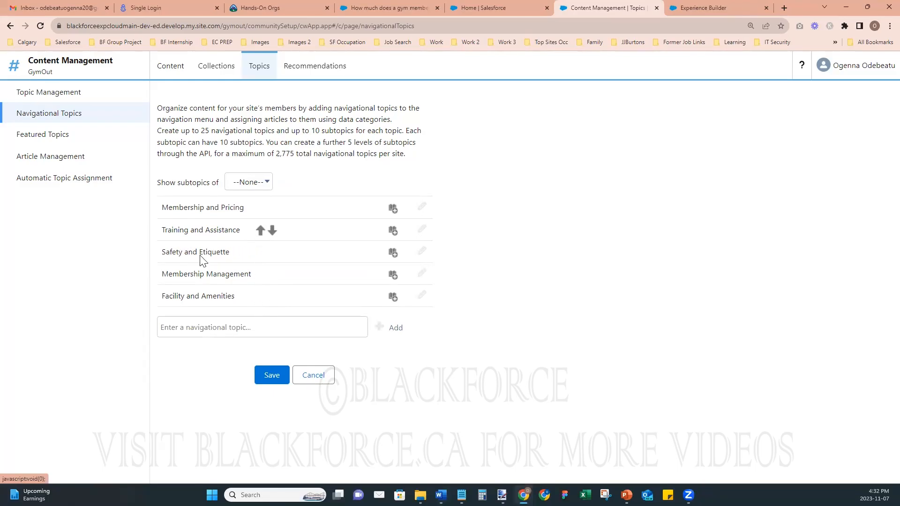
mouse_move(259, 299)
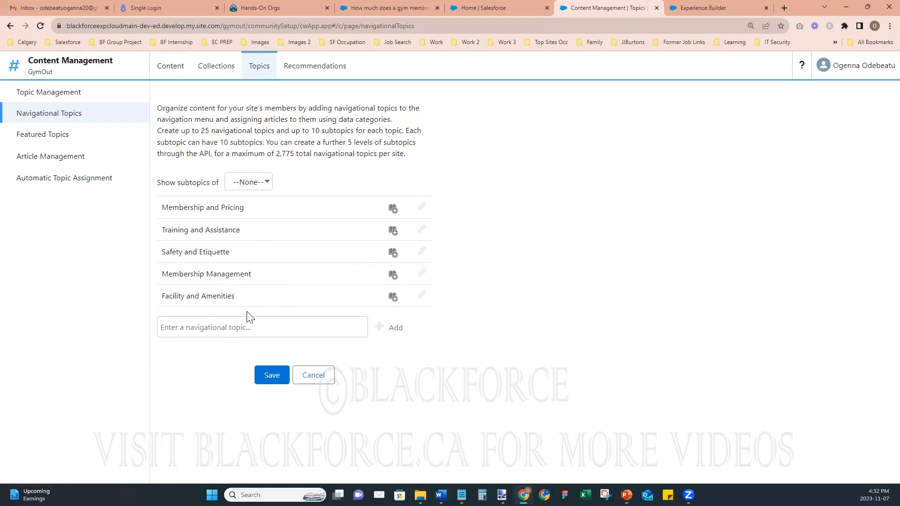
left_click(260, 296)
left_click(260, 275)
left_click(260, 253)
left_click(260, 251)
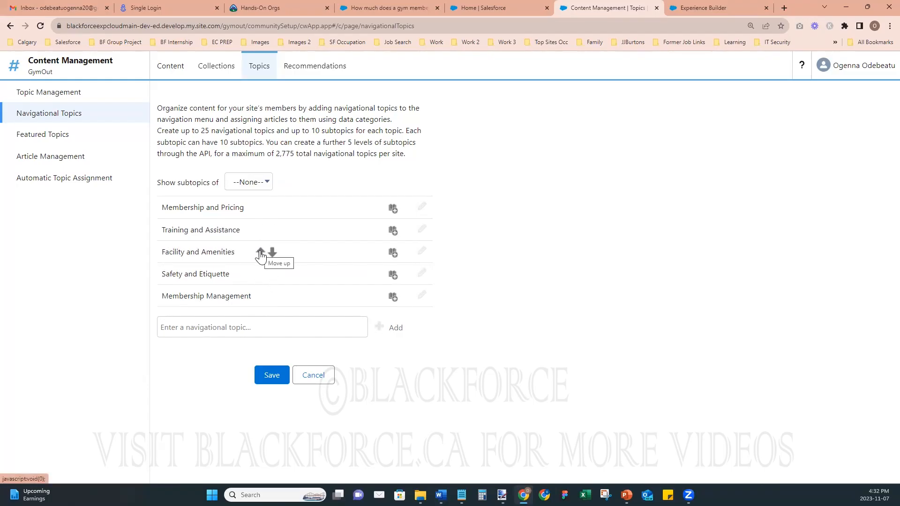
left_click(261, 253)
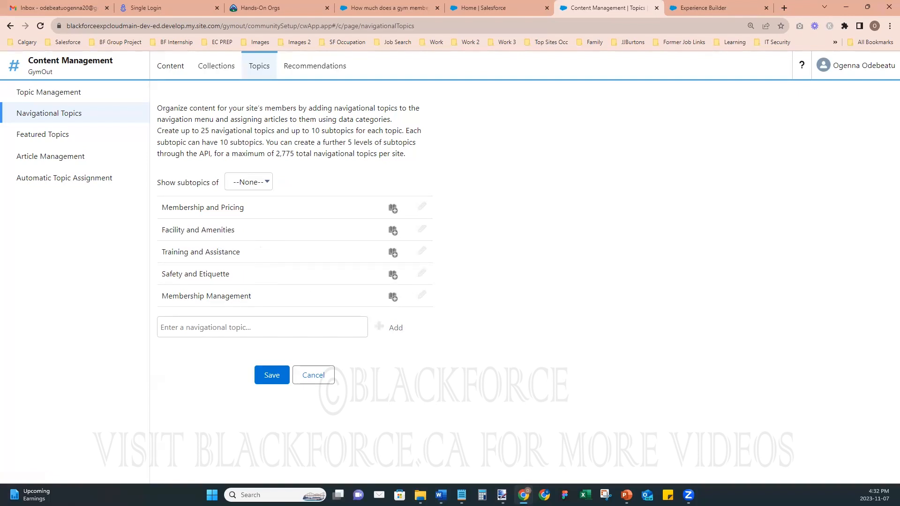
- Put Membership Management third and Safety and Etiquette fourth, above Training and Assistance
left_click(260, 296)
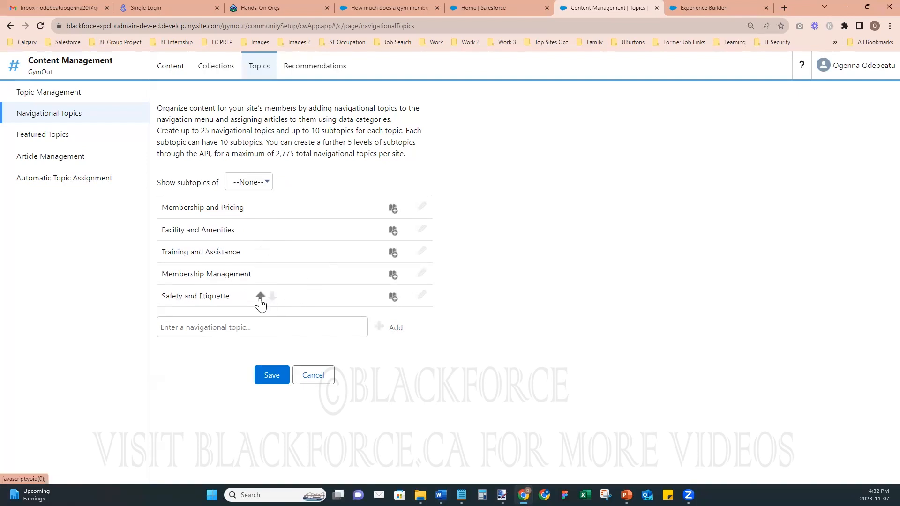
left_click(260, 296)
left_click(260, 296)
left_click(260, 274)
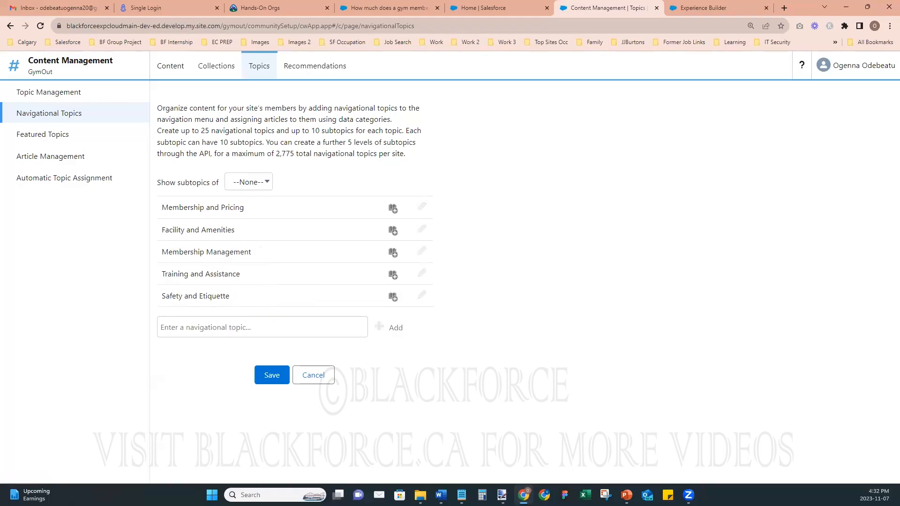
left_click(260, 296)
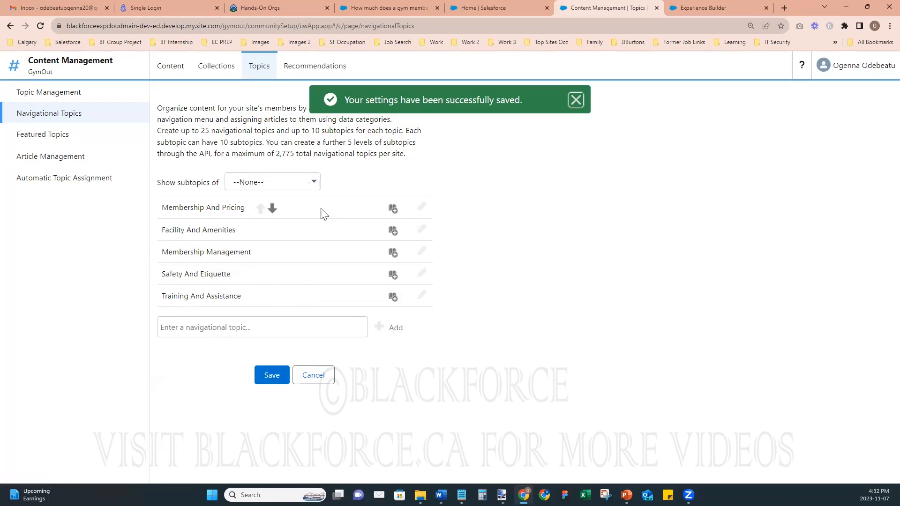
left_click(302, 208)
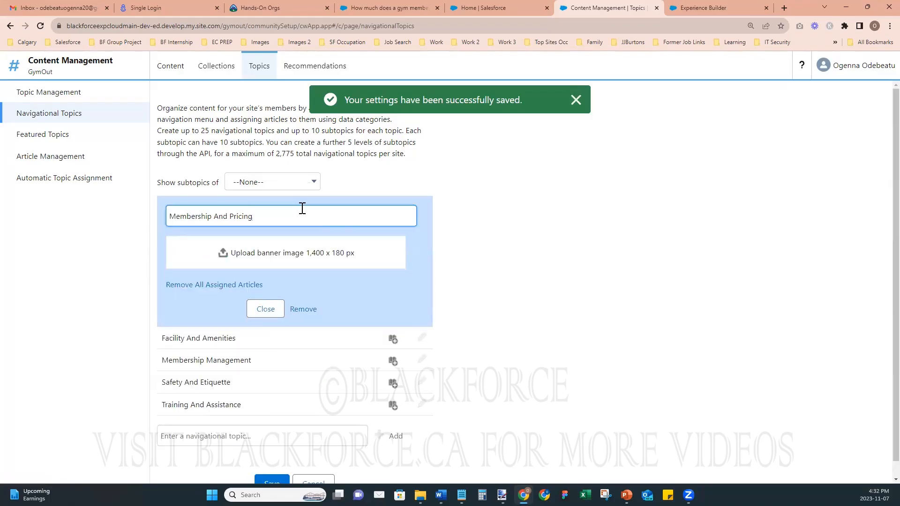
- Assign the Gym FAQ Membership and Pricing category articles to the Membership And Pricing topic
left_click(265, 312)
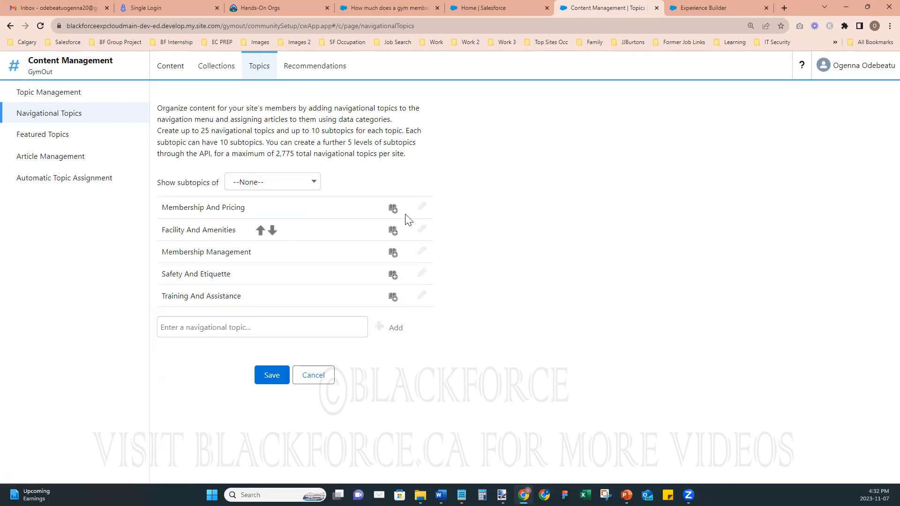
left_click(394, 209)
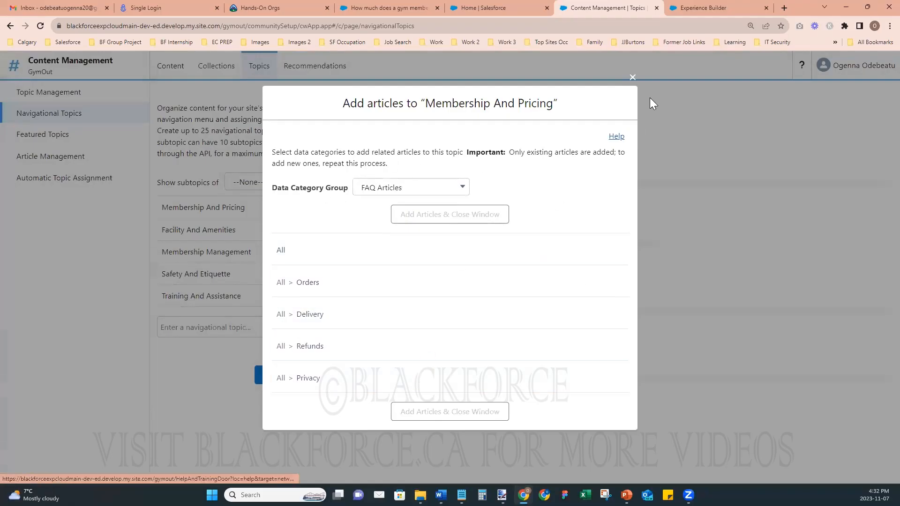
left_click(632, 77)
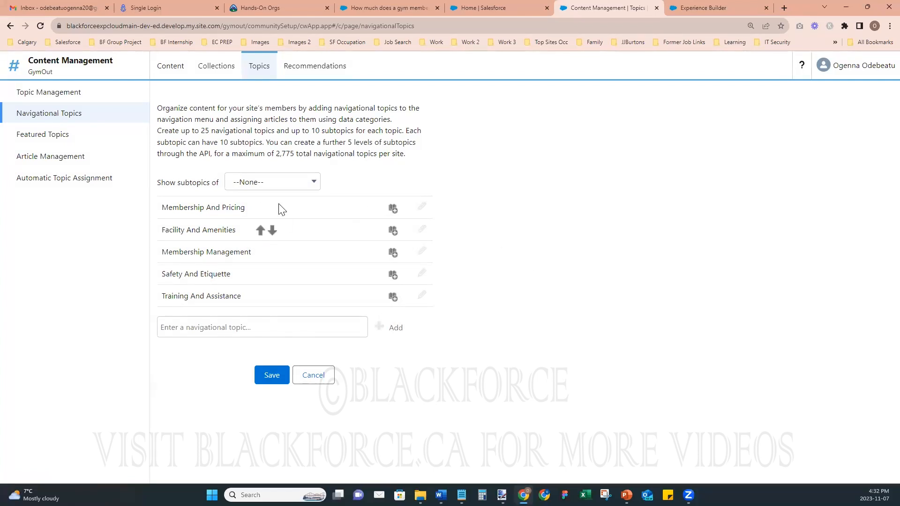
left_click(392, 210)
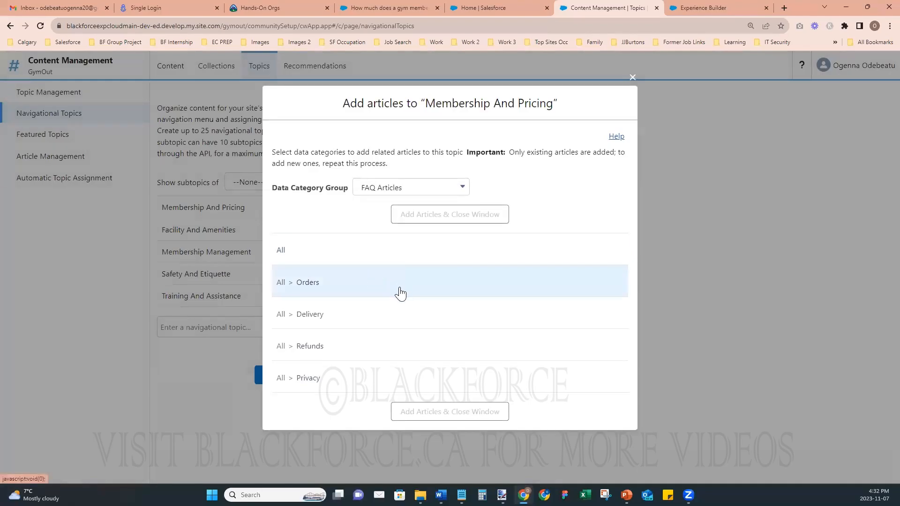
left_click(440, 193)
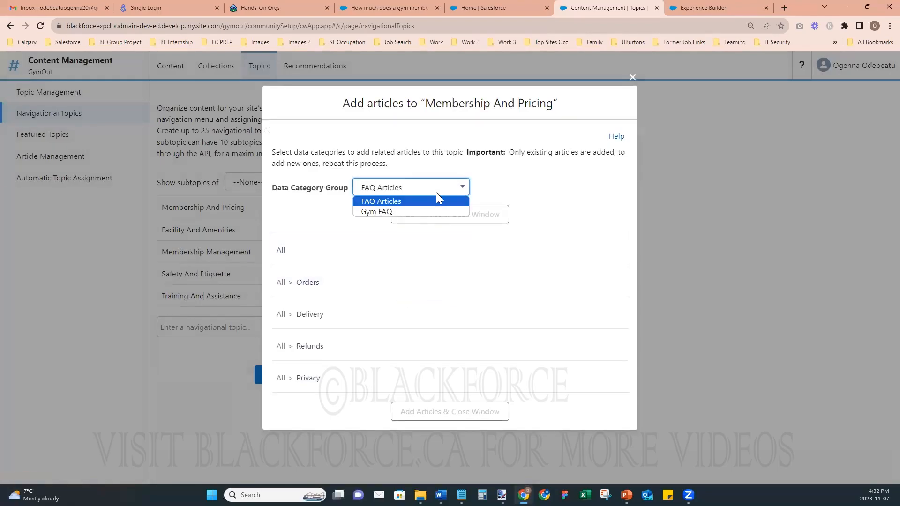
left_click(379, 214)
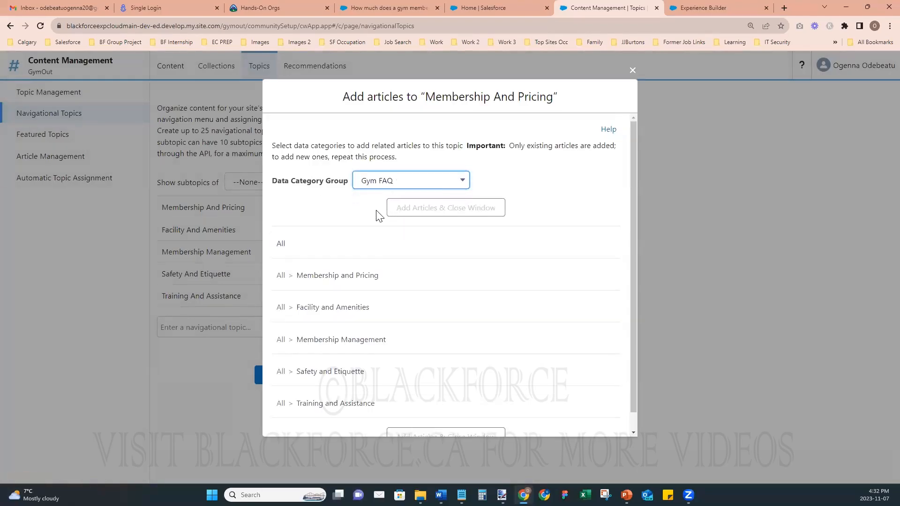
left_click(366, 283)
scroll(551, 325, "down", 1)
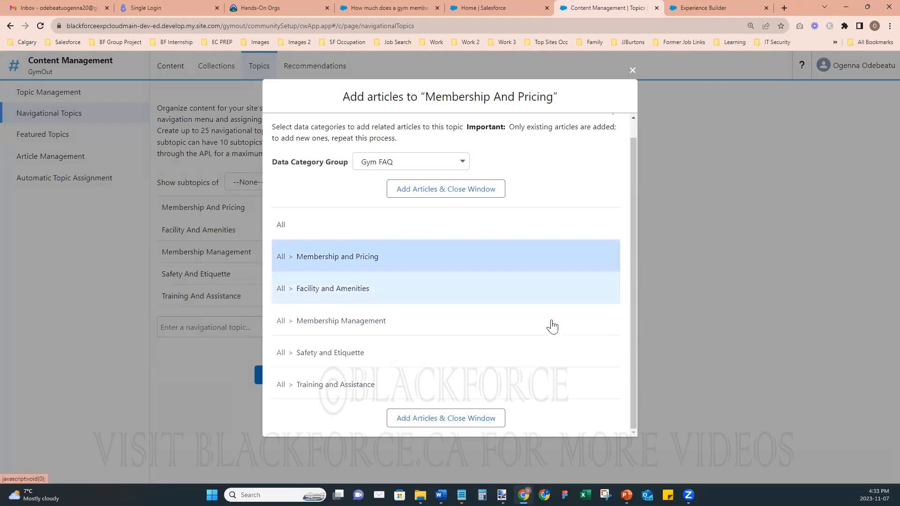
left_click(423, 419)
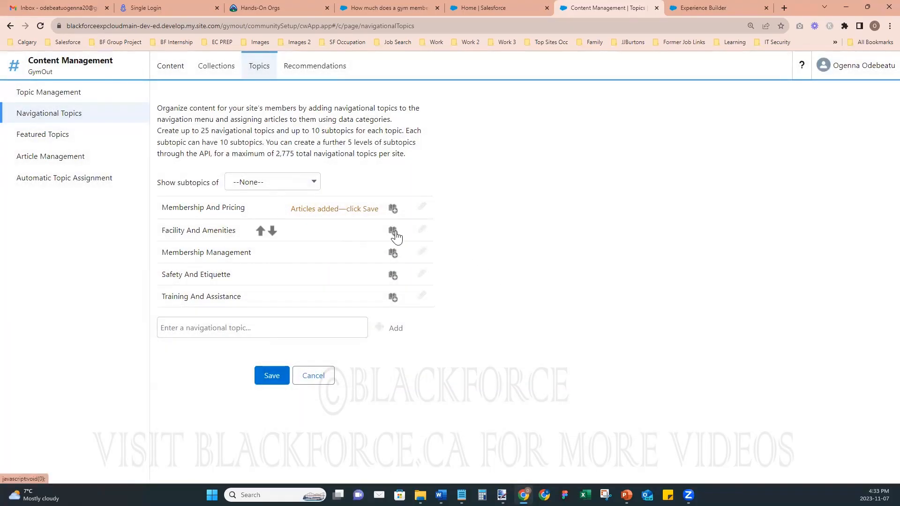
- Assign matching Gym FAQ category articles to Facility And Amenities and Membership Management
left_click(394, 231)
left_click(408, 188)
left_click(405, 212)
left_click(323, 311)
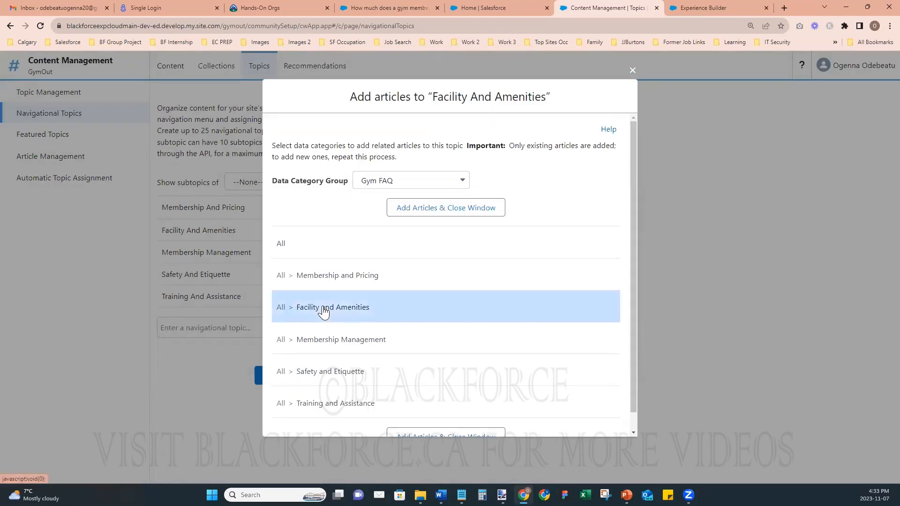
scroll(412, 358, "down", 1)
left_click(429, 418)
left_click(394, 254)
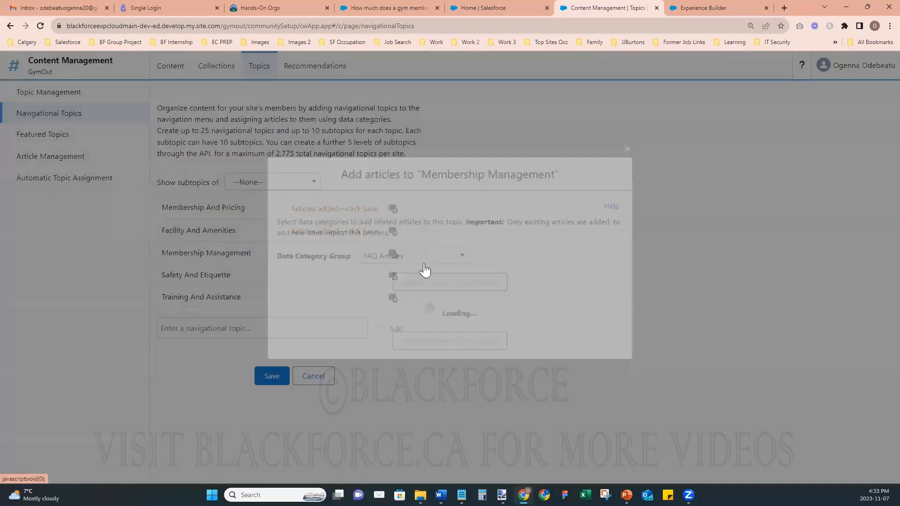
left_click(425, 188)
left_click(412, 210)
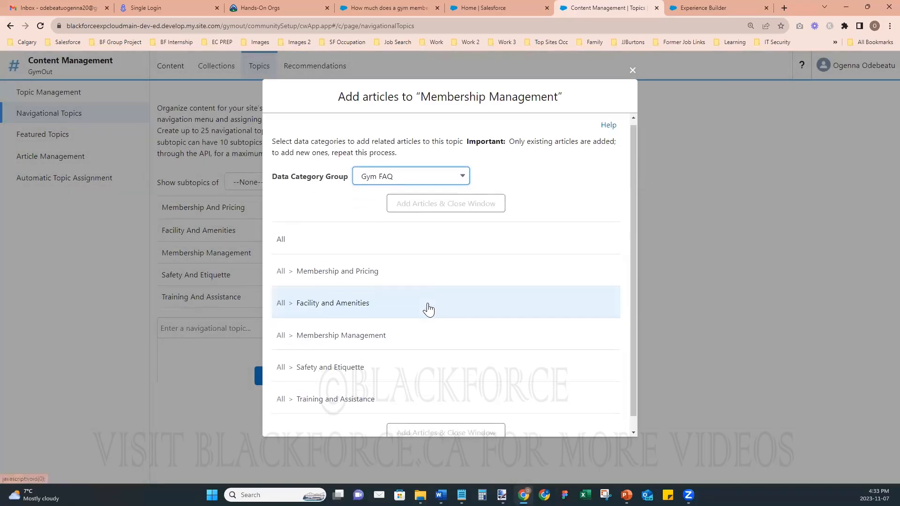
scroll(428, 310, "down", 1)
left_click(357, 328)
left_click(437, 418)
- Assign matching Gym FAQ category articles to Safety And Etiquette and Training And Assistance
left_click(393, 276)
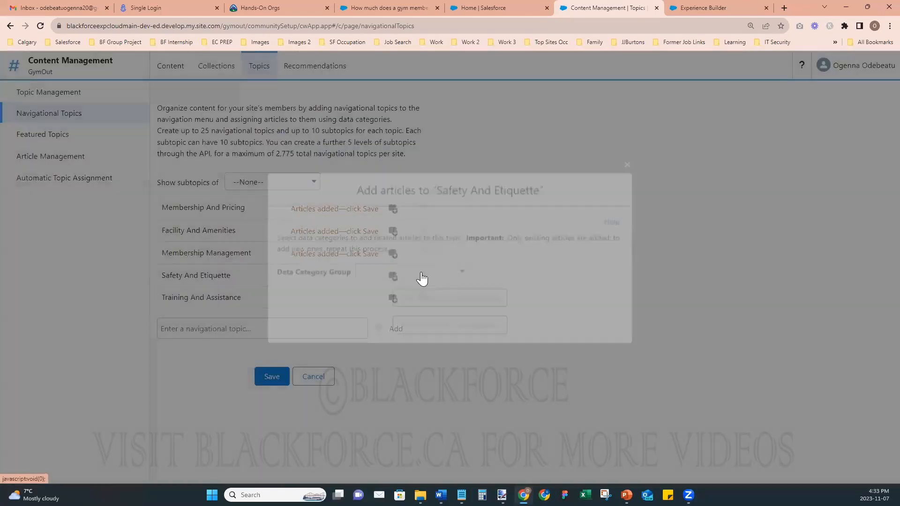
left_click(425, 187)
left_click(413, 210)
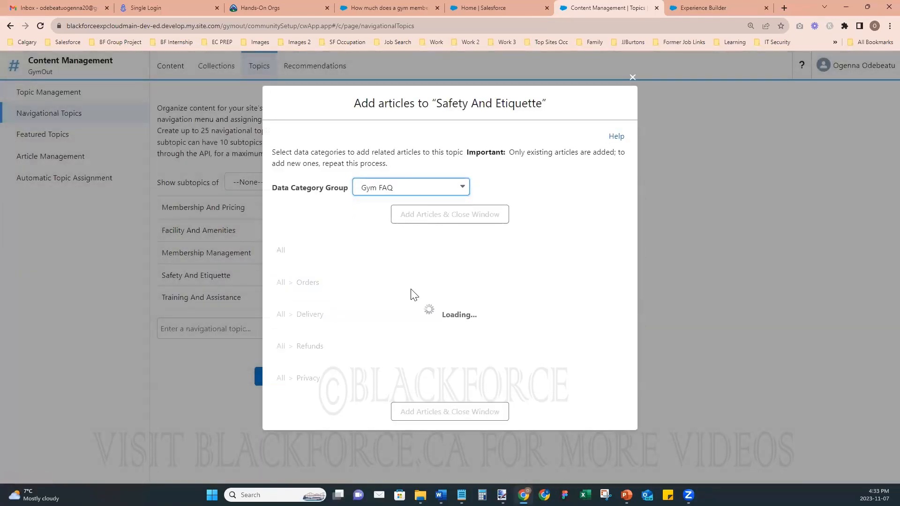
scroll(411, 282, "down", 1)
left_click(396, 355)
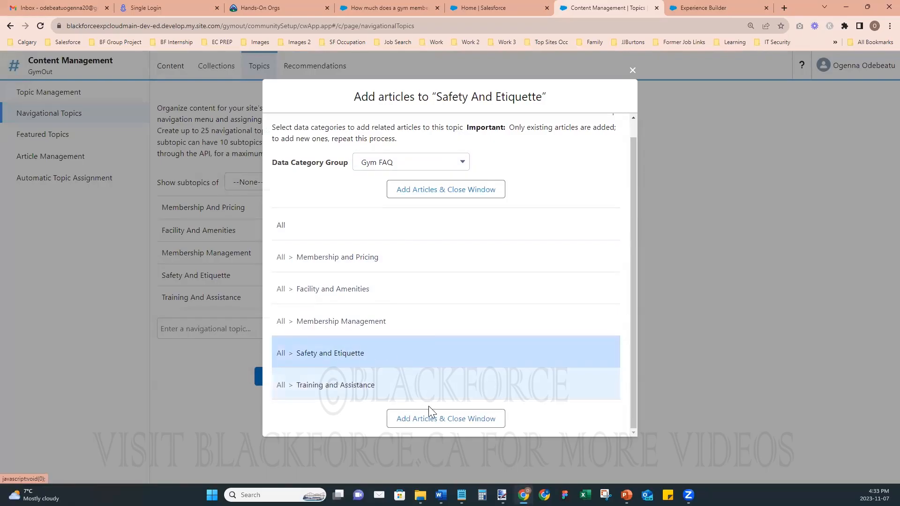
left_click(431, 418)
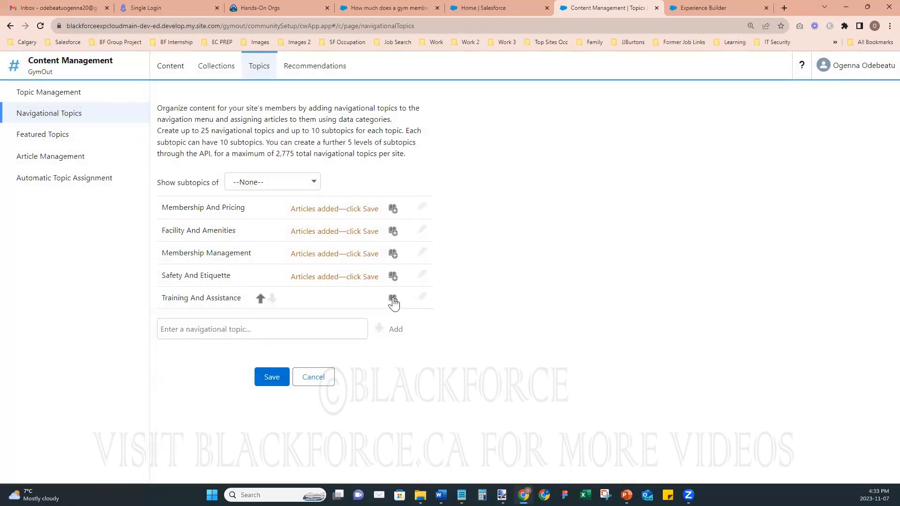
left_click(393, 300)
left_click(406, 188)
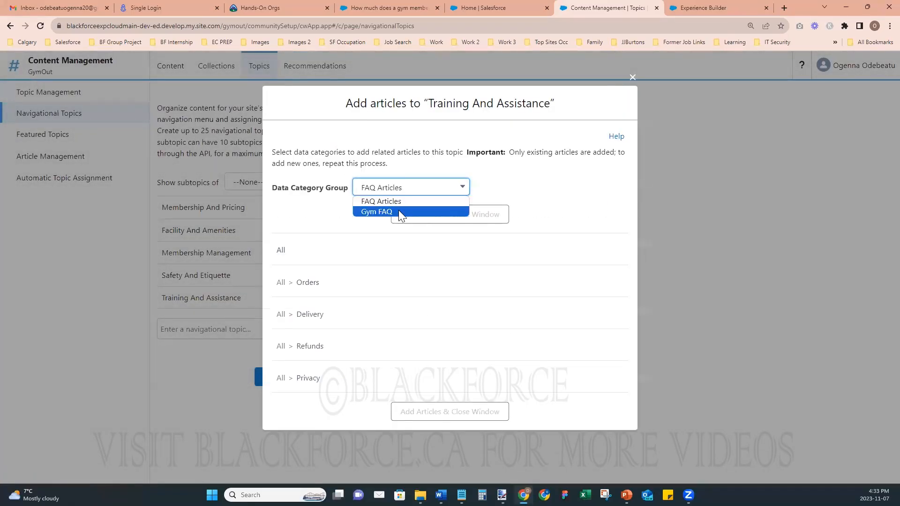
left_click(399, 212)
left_click(347, 408)
scroll(493, 383, "down", 1)
left_click(458, 418)
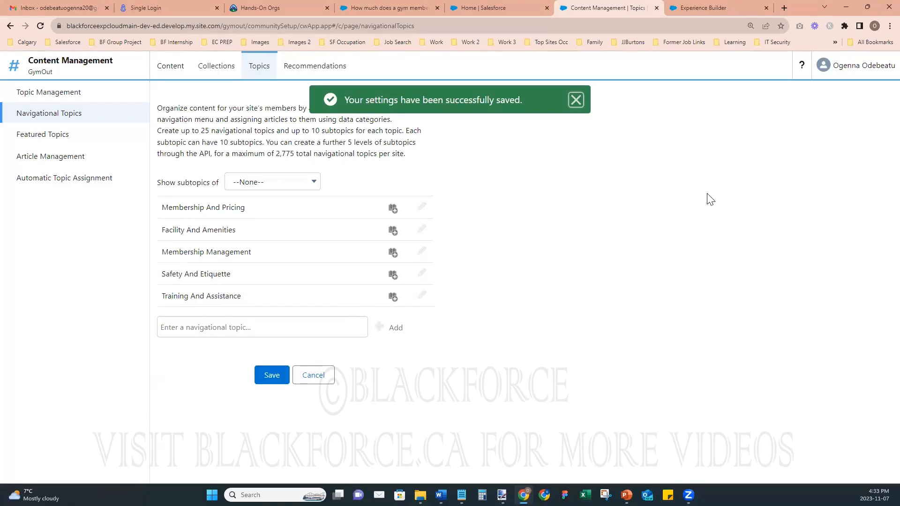
- Reload the site builder and open the header's Default Navigation menu for editing
left_click(705, 10)
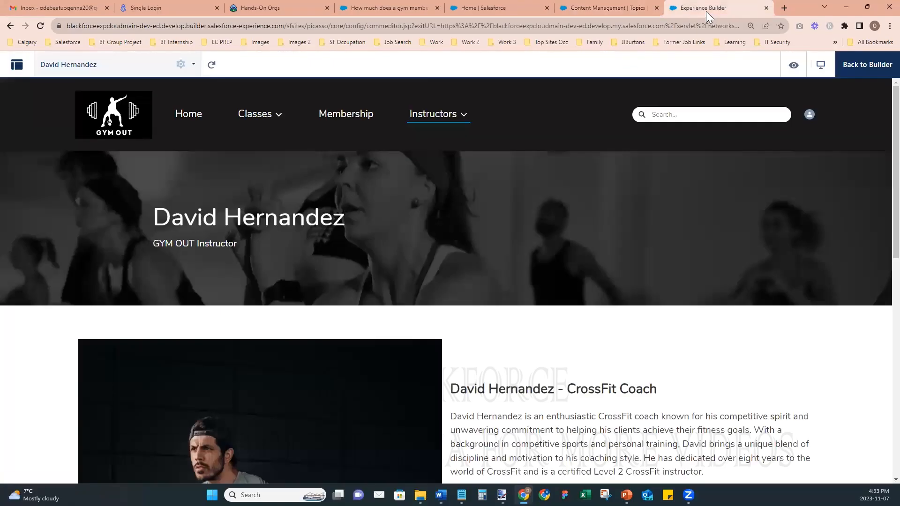
left_click(40, 26)
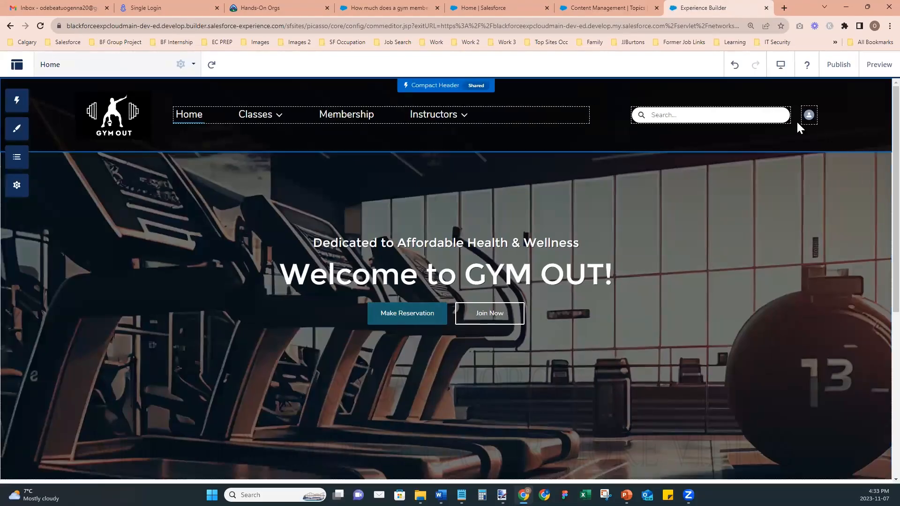
left_click(425, 115)
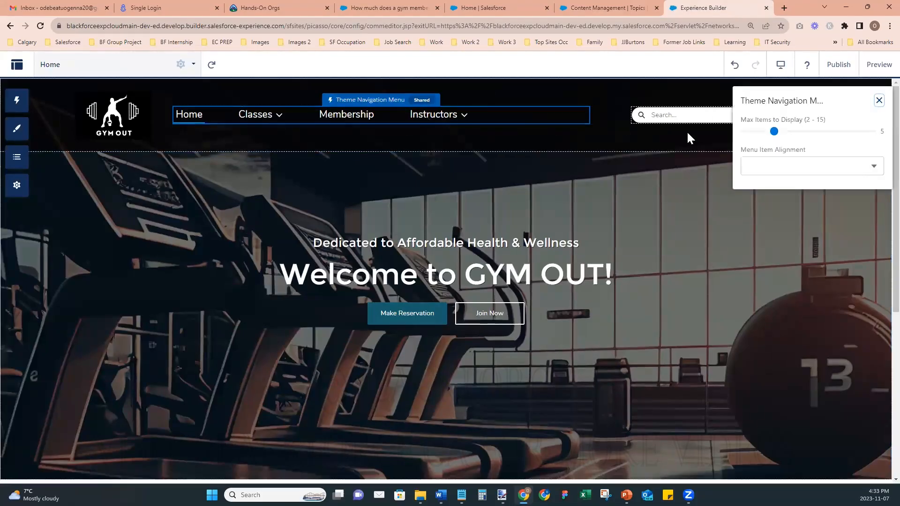
left_click(831, 234)
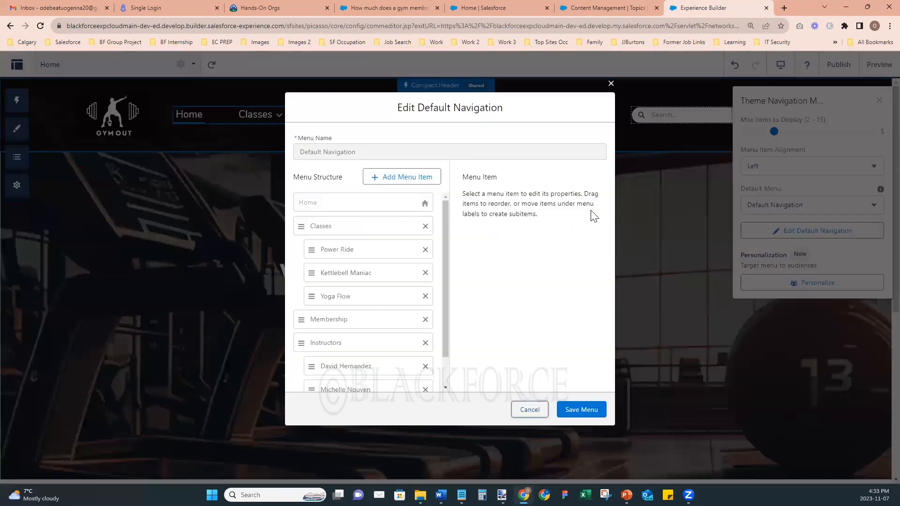
- Add a publicly available Navigational Topic menu item named FAQs with More Topics link, and save
scroll(438, 310, "down", 1)
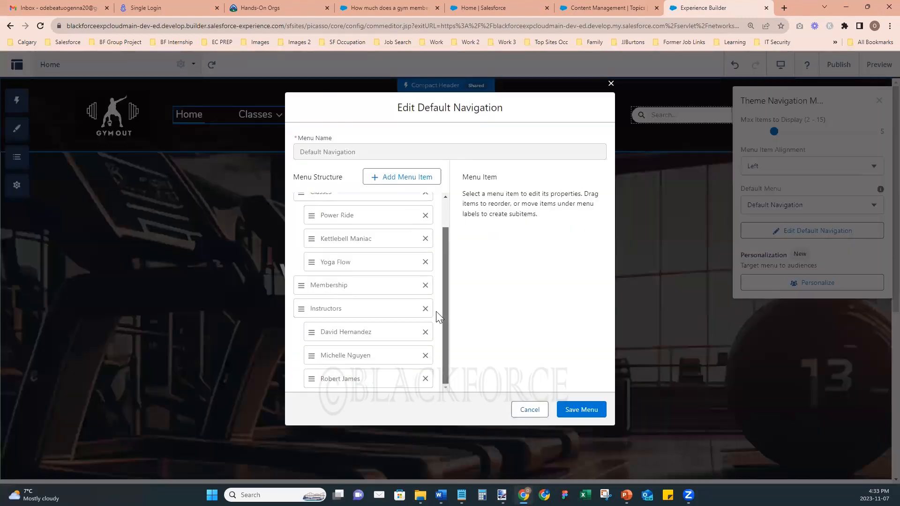
left_click(396, 177)
left_click(539, 210)
left_click(539, 245)
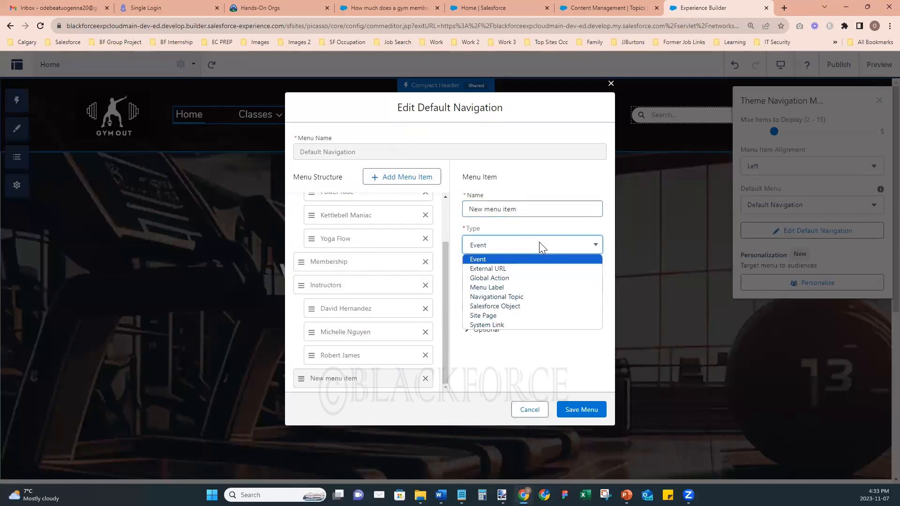
left_click(530, 297)
left_click(527, 210)
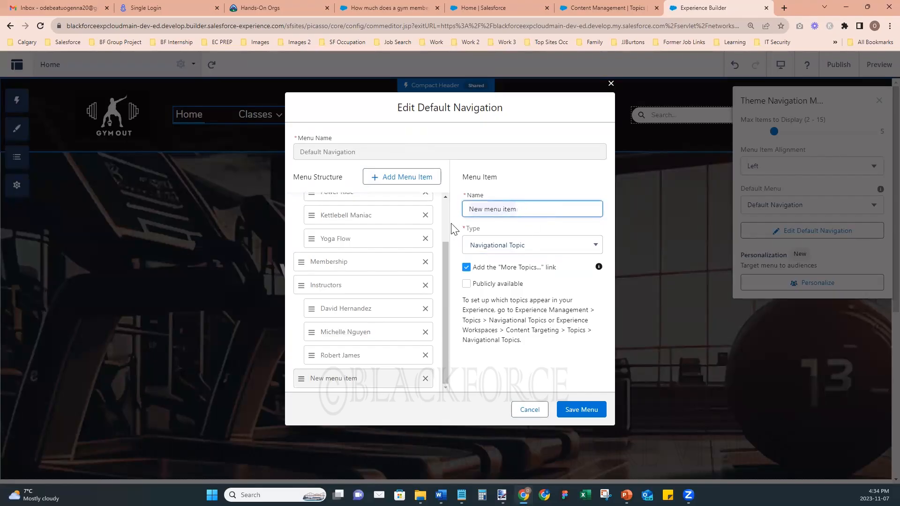
key("ctrl+a")
type("G")
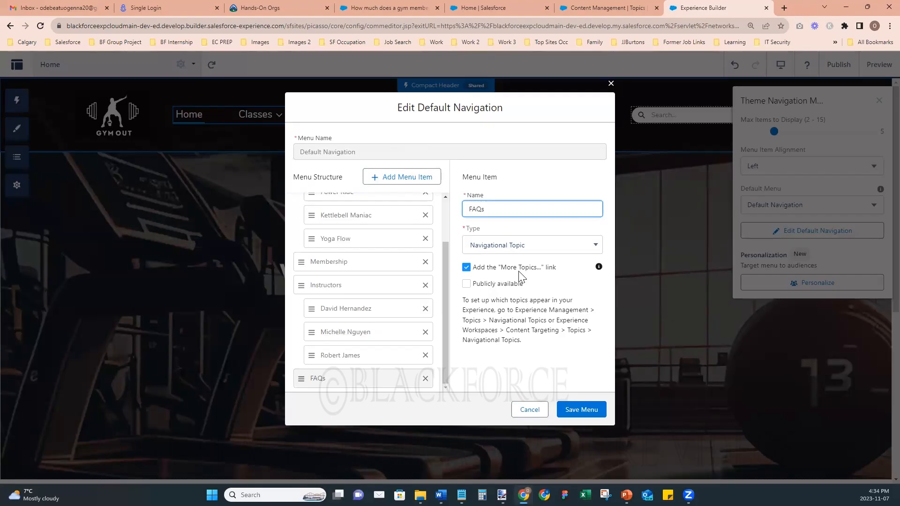
left_click(466, 268)
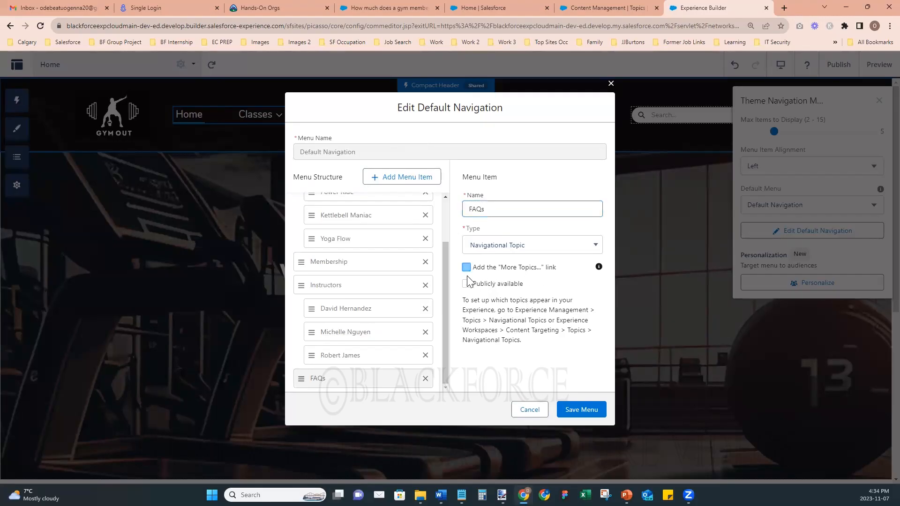
left_click(467, 284)
left_click(466, 267)
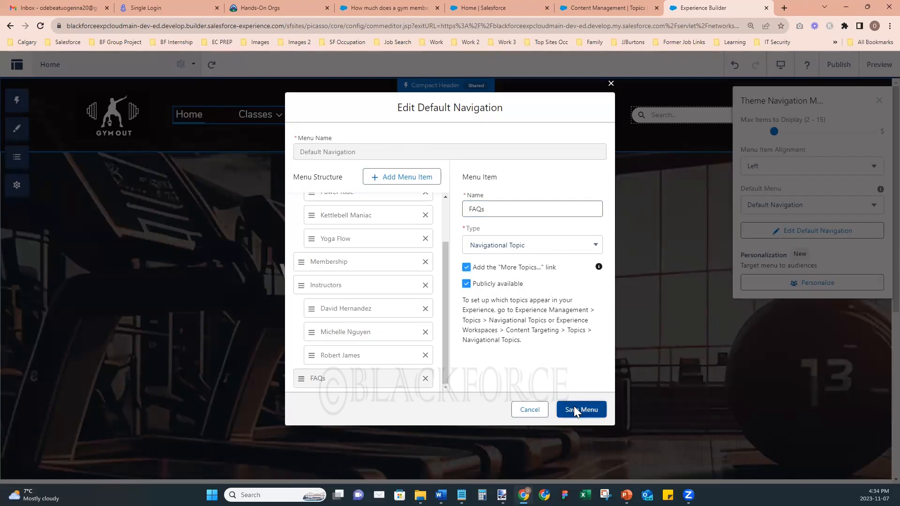
left_click(575, 406)
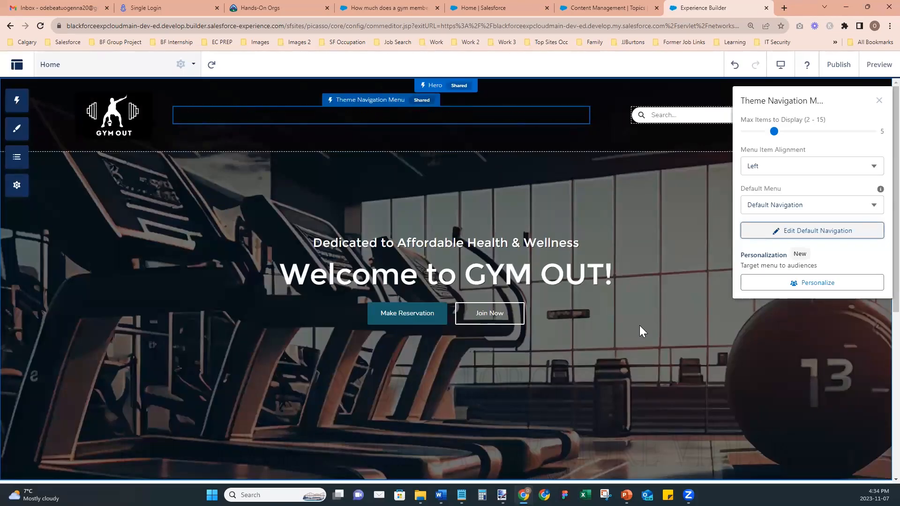
- Preview the site and check the More menu for FAQs
left_click(878, 102)
left_click(876, 64)
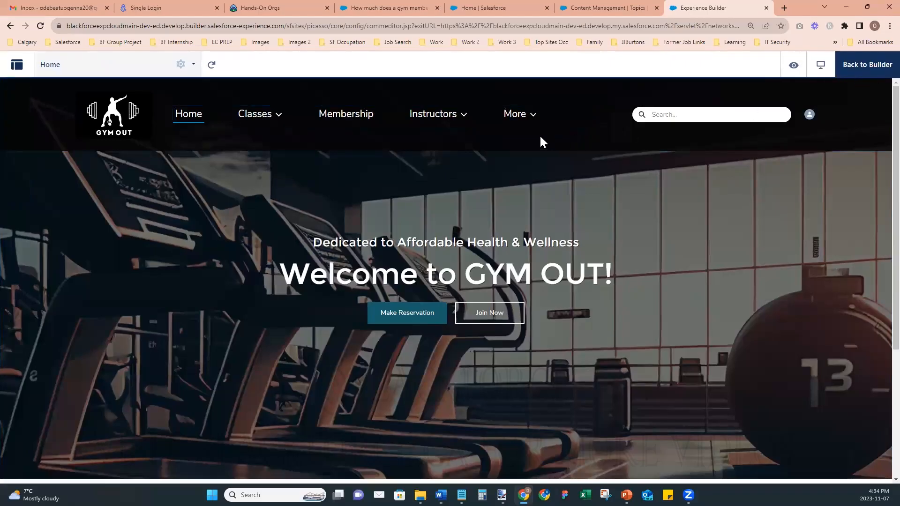
left_click(532, 117)
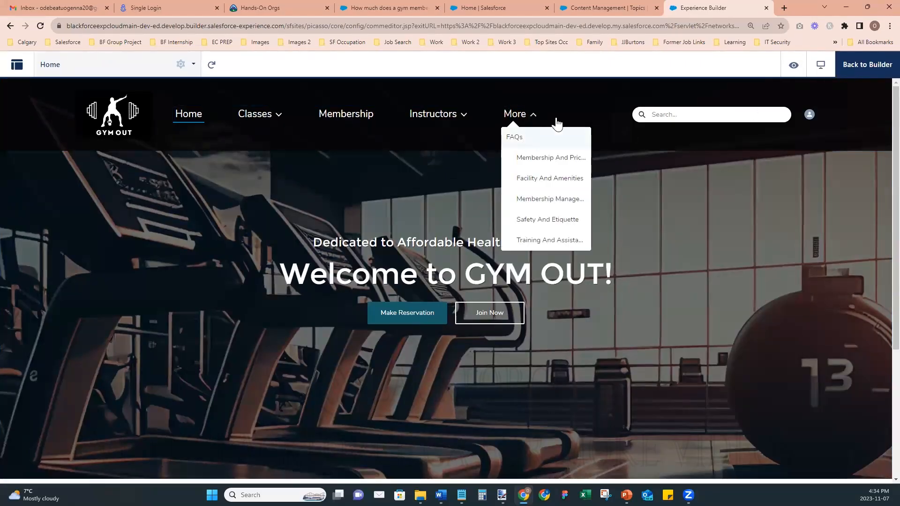
left_click(843, 64)
- Uncheck the More Topics link on the FAQs menu item and save the menu
left_click(520, 117)
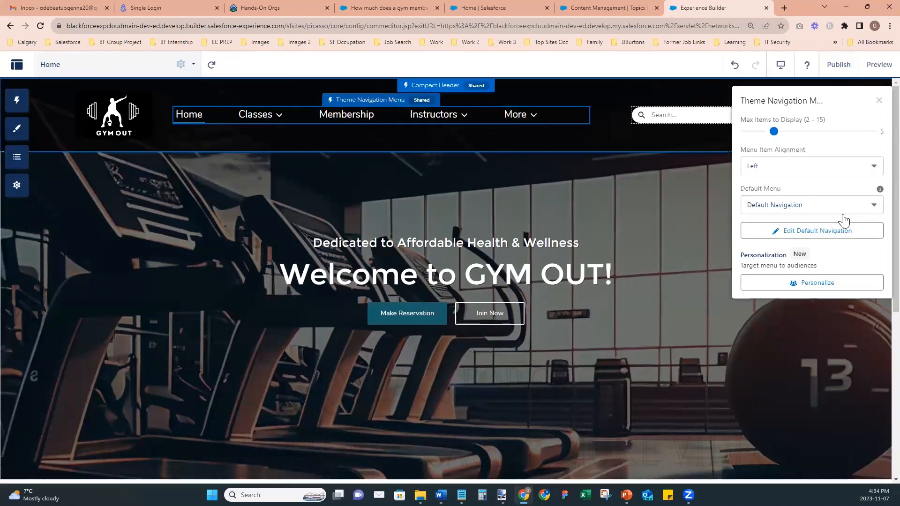
left_click(807, 232)
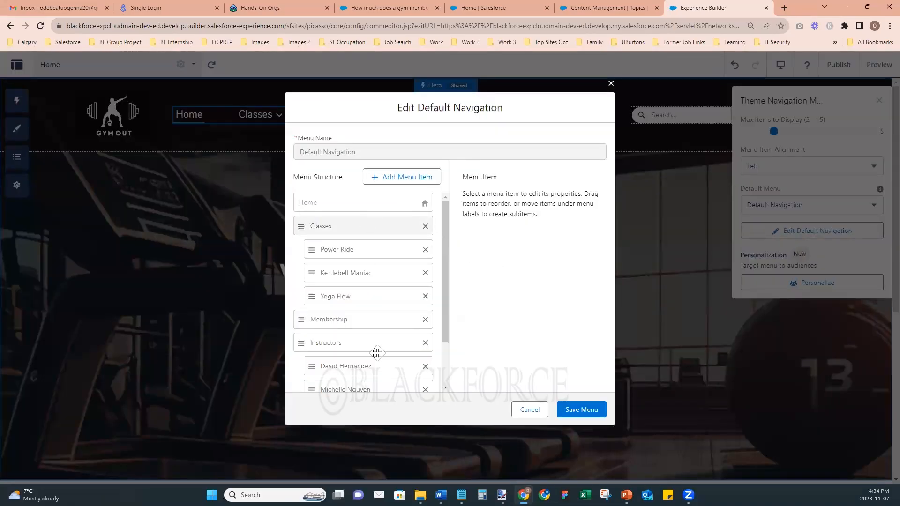
scroll(364, 368, "down", 2)
left_click(364, 378)
left_click(475, 269)
left_click(579, 409)
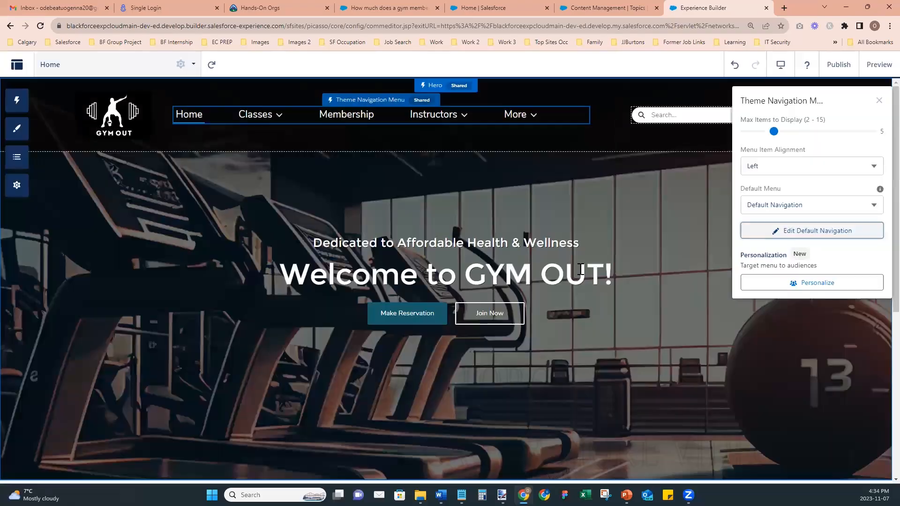
- Preview again to confirm More lists FAQs with its five topics
left_click(879, 65)
left_click(533, 117)
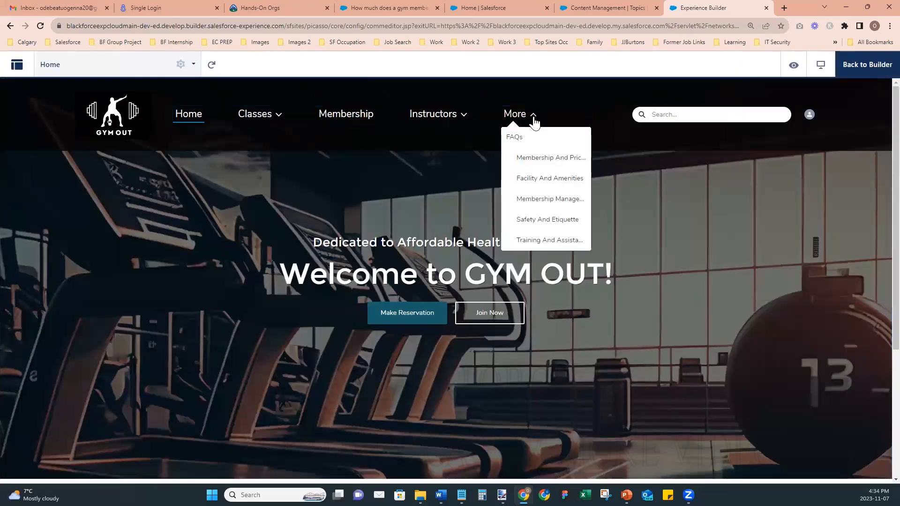
left_click(868, 74)
left_click(863, 65)
- Publish the GymOut site changes, acknowledge the notice, then reload and preview the home page
left_click(861, 66)
left_click(839, 65)
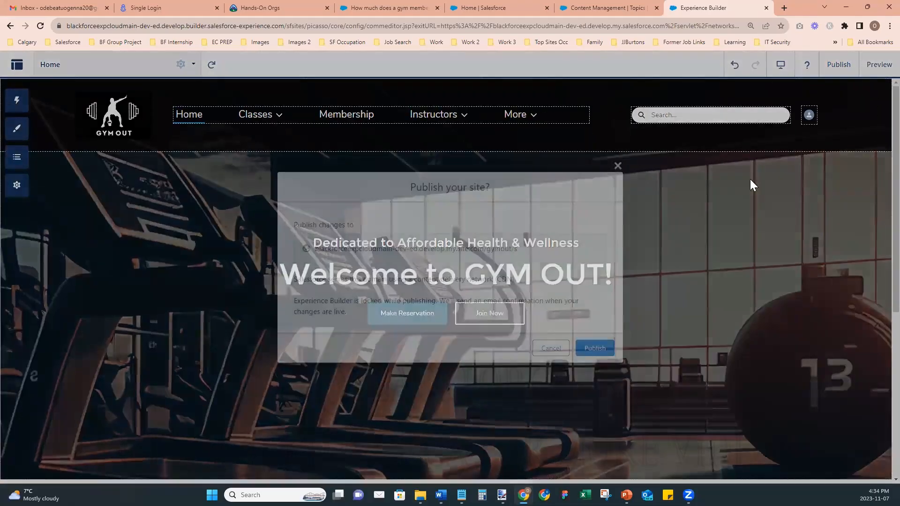
left_click(595, 347)
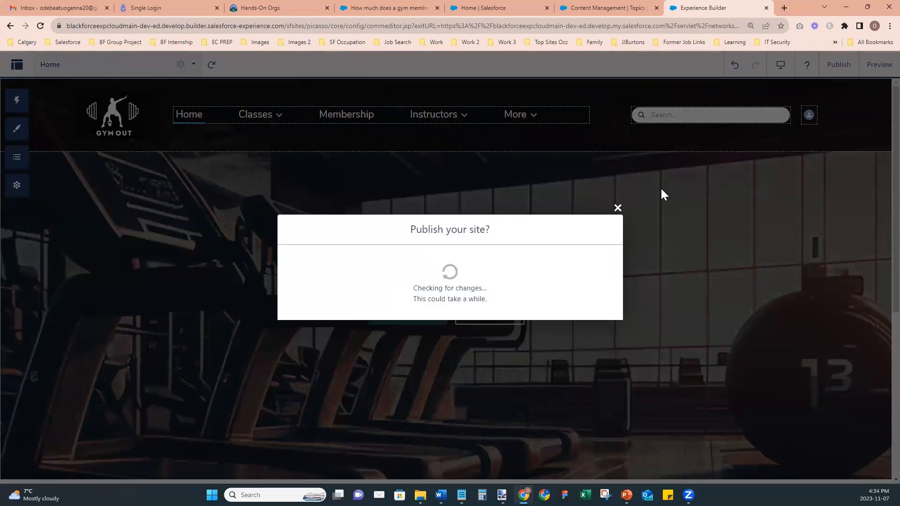
left_click(596, 311)
left_click(40, 26)
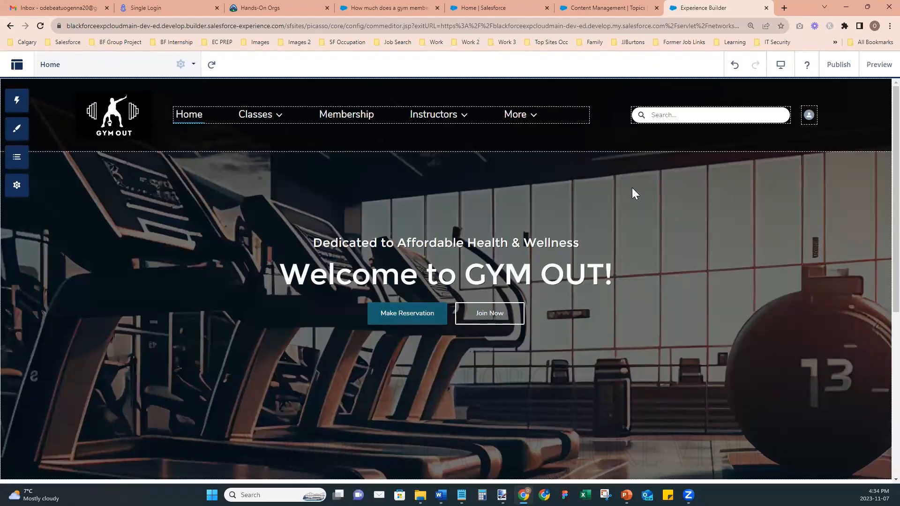
left_click(879, 65)
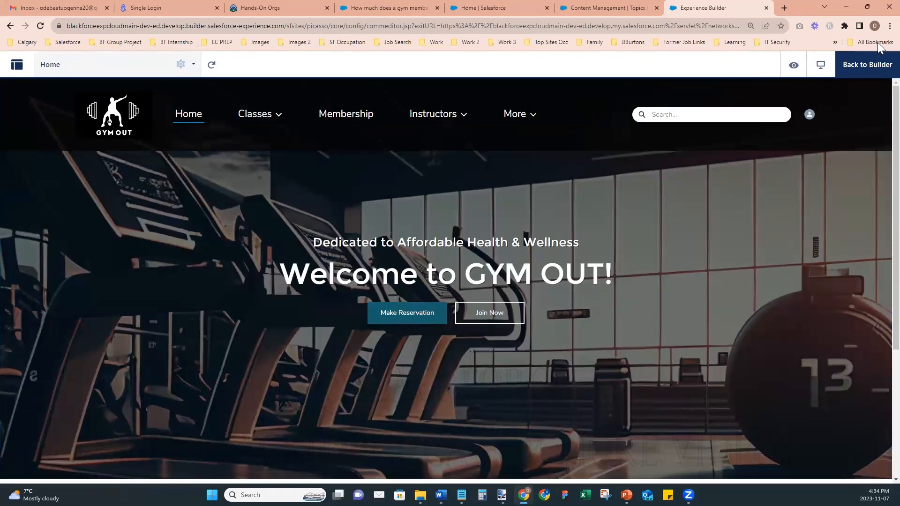
- Zoom the browser out two levels and reopen the site preview
left_click(890, 25)
left_click(826, 139)
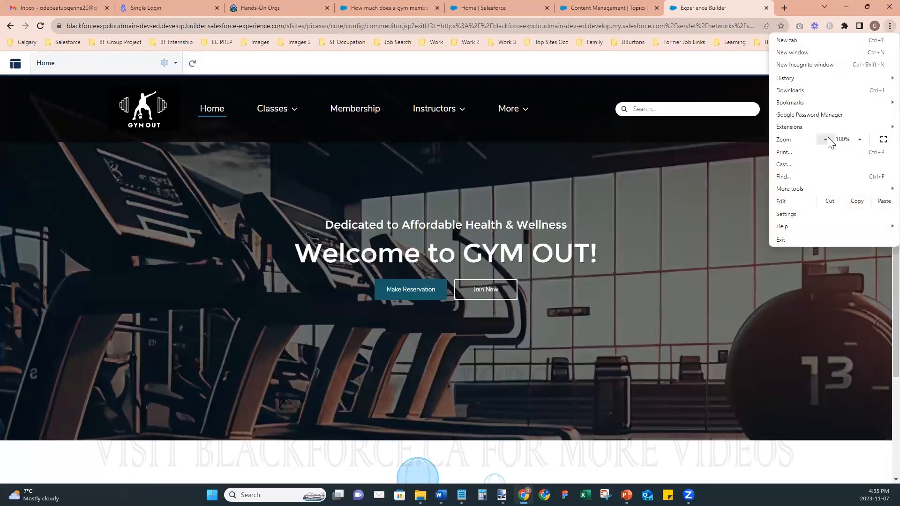
left_click(826, 139)
key("Escape")
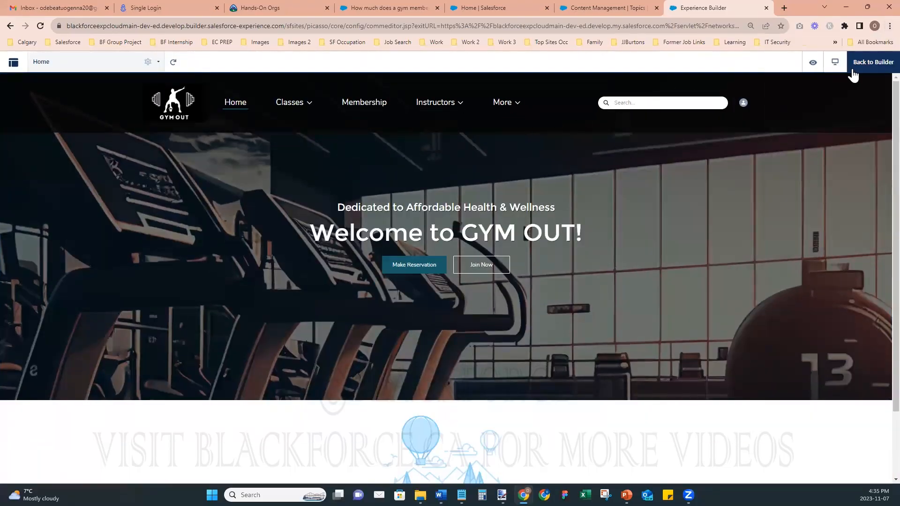
left_click(866, 66)
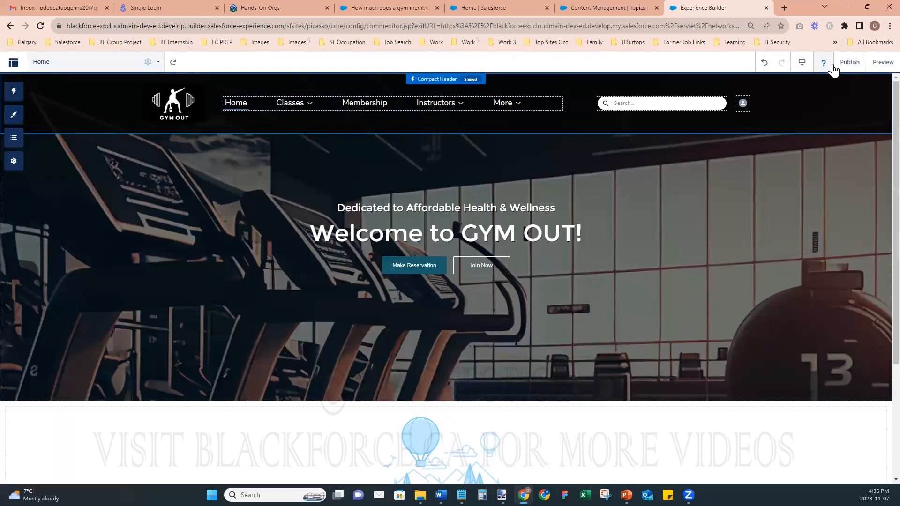
left_click(868, 63)
- Browse the Membership And Pricing, Facility And Amenities, and Membership Management topics from More
left_click(519, 106)
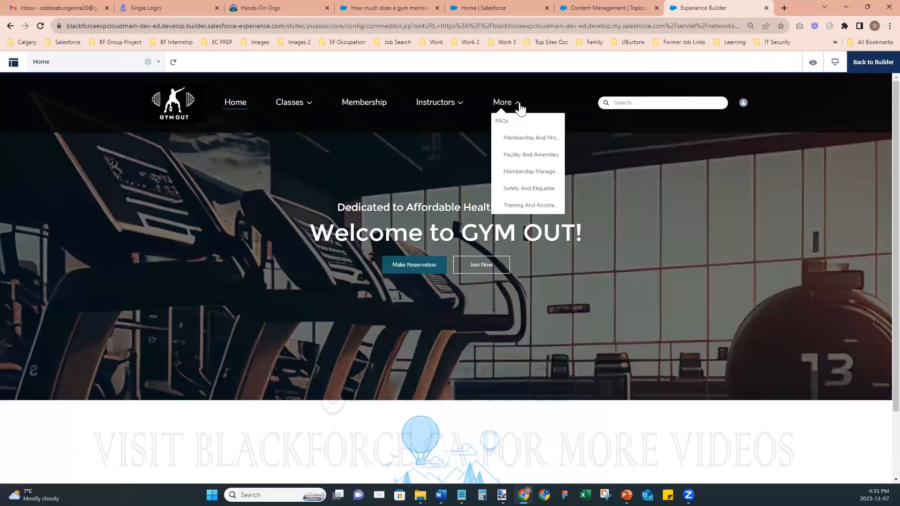
left_click(523, 140)
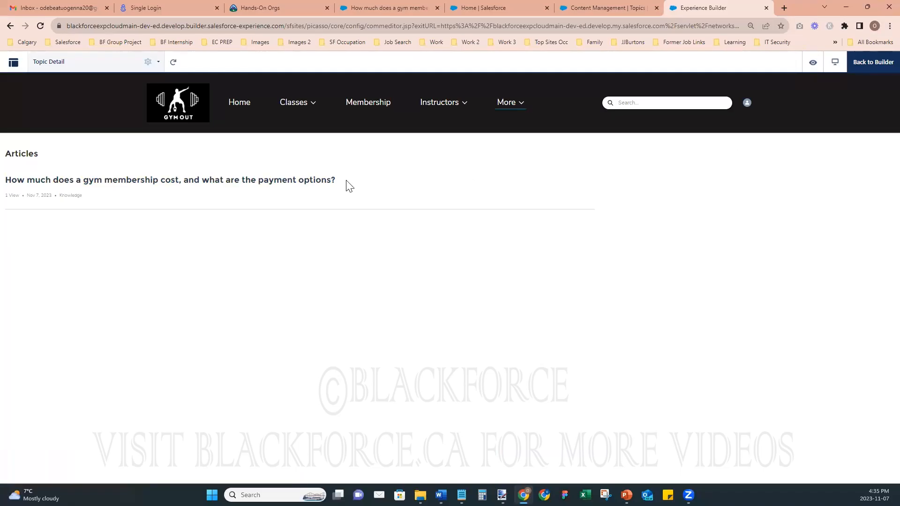
left_click(518, 106)
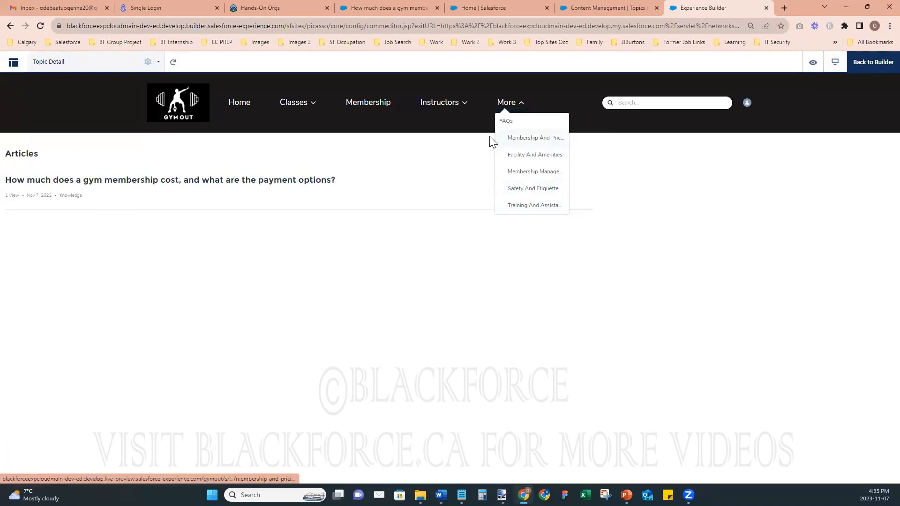
left_click(527, 157)
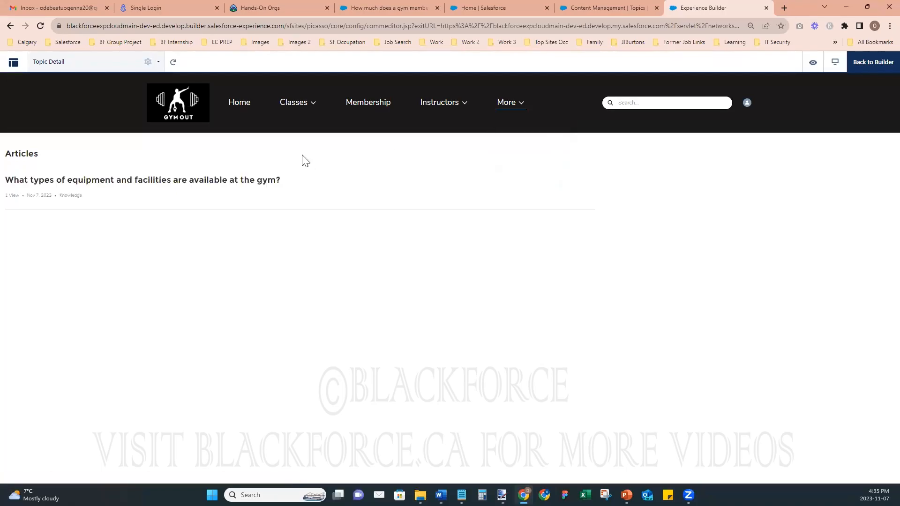
left_click(503, 105)
left_click(508, 172)
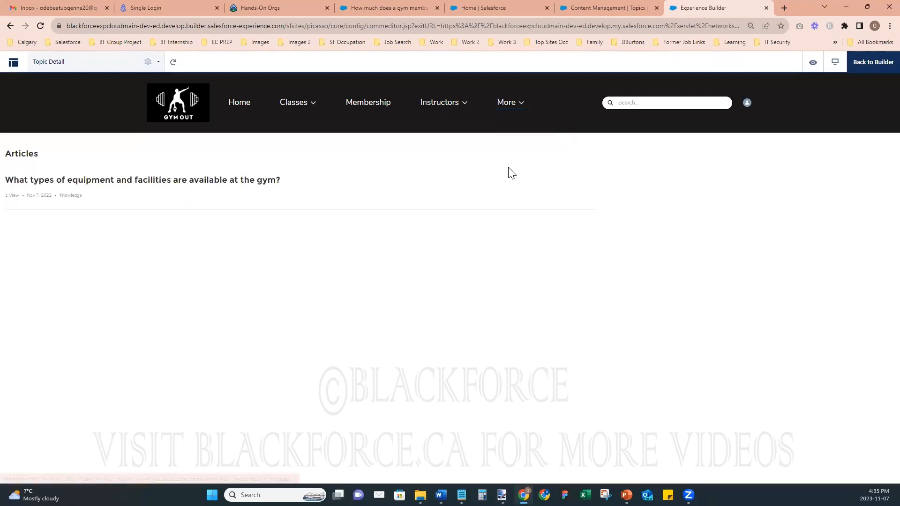
- View Safety And Etiquette, then open the group fitness classes article from Training And Assistance
left_click(512, 103)
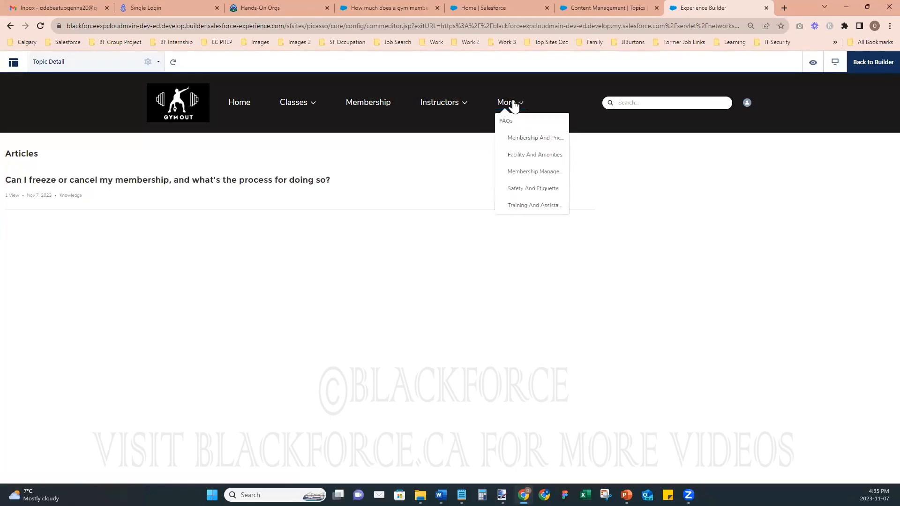
left_click(517, 191)
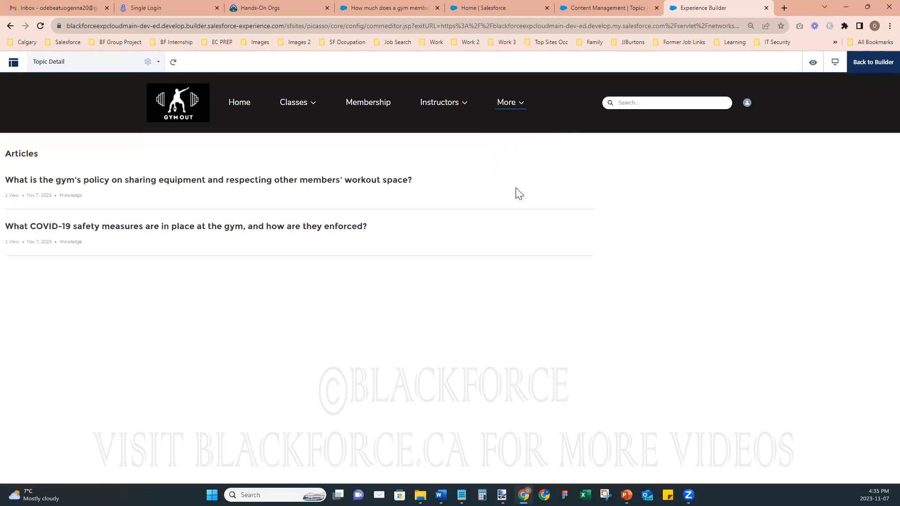
left_click(513, 112)
left_click(525, 210)
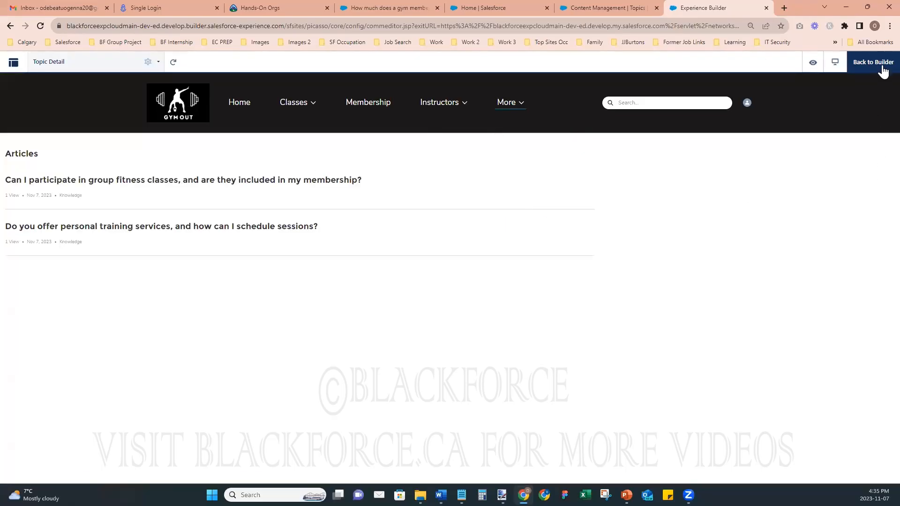
left_click(291, 182)
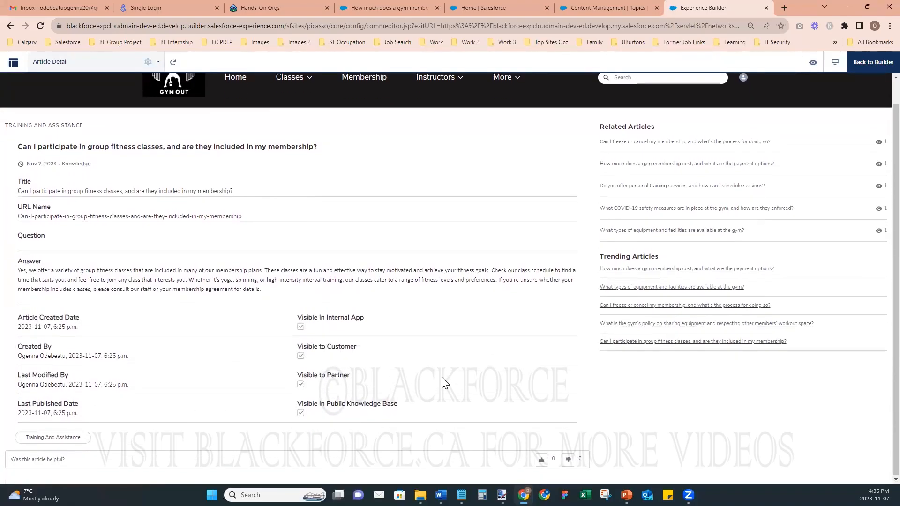
- Return from preview to the Article Detail page in the builder and set browser zoom to 110%
left_click(863, 64)
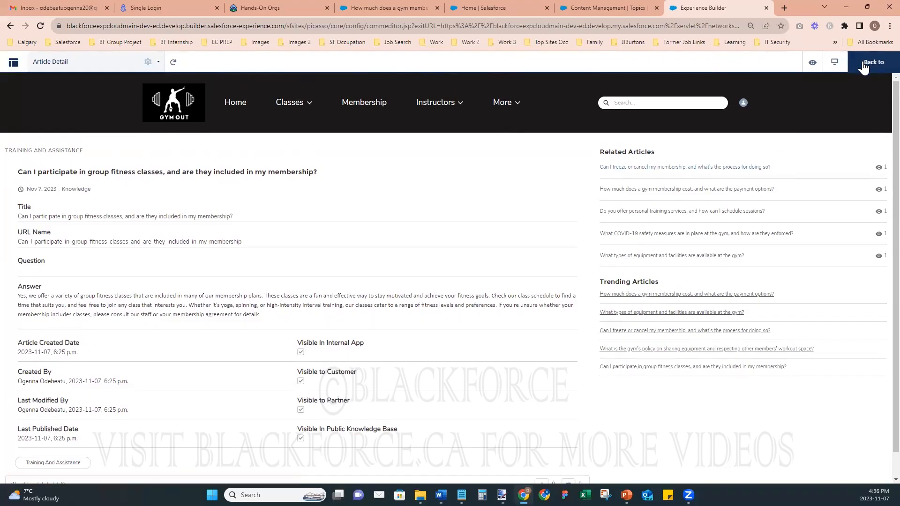
left_click(889, 26)
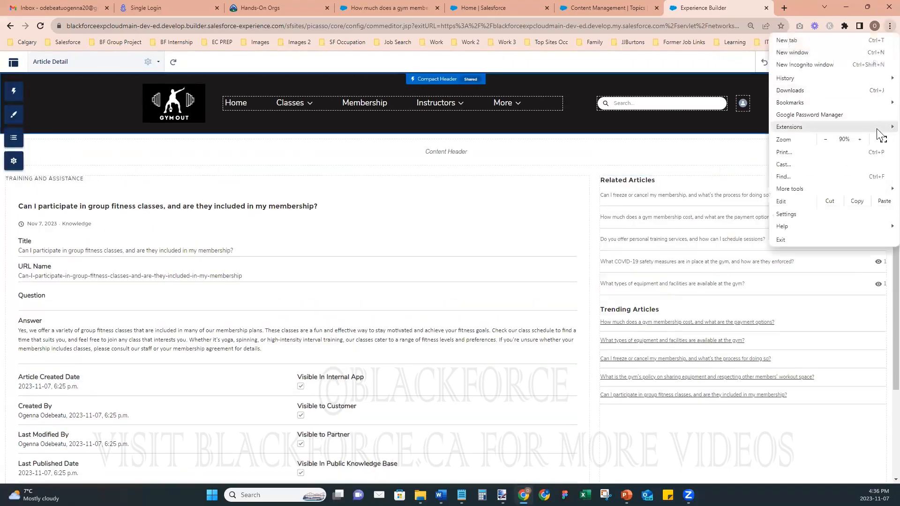
left_click(860, 139)
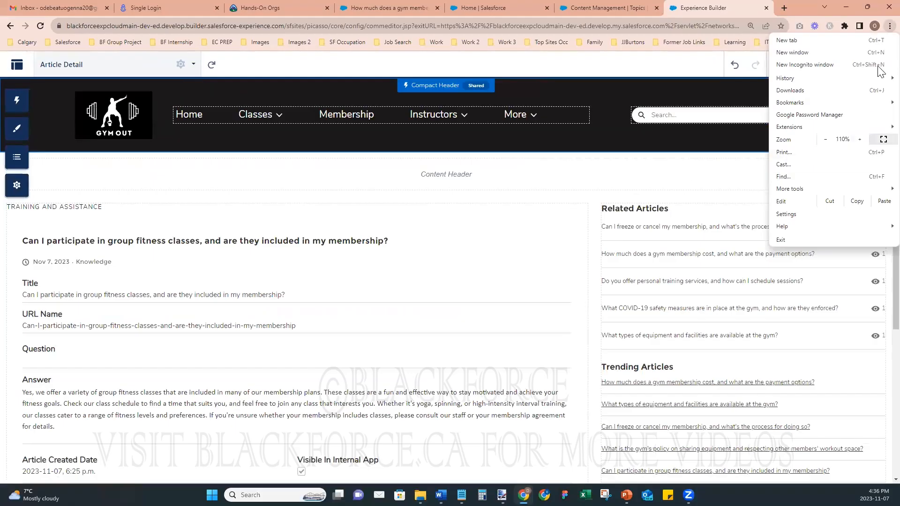
left_click(614, 139)
- Open the Article Content component's properties, look them over, and close them
left_click(322, 284)
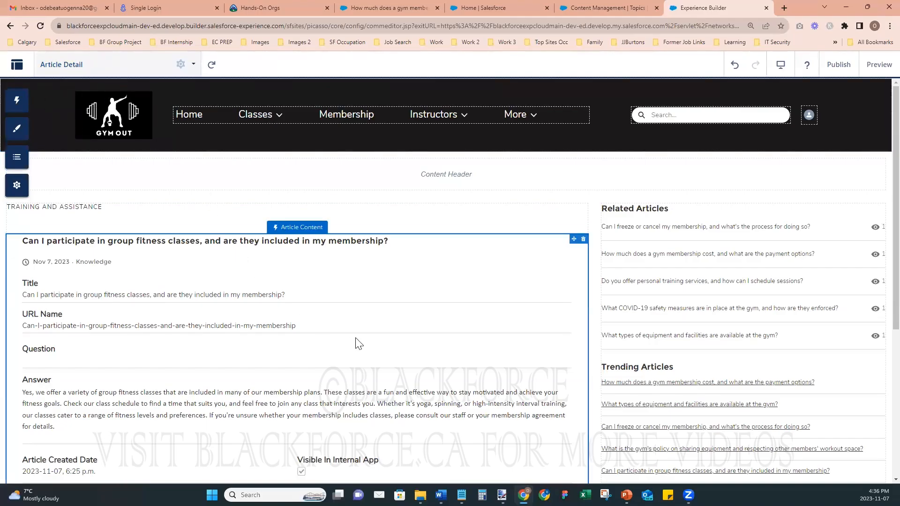
scroll(364, 328, "down", 4)
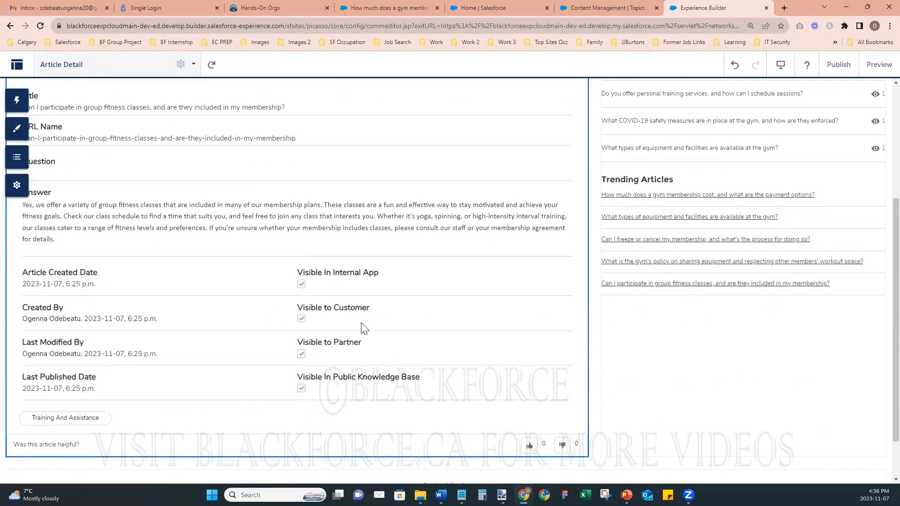
scroll(364, 328, "up", 4)
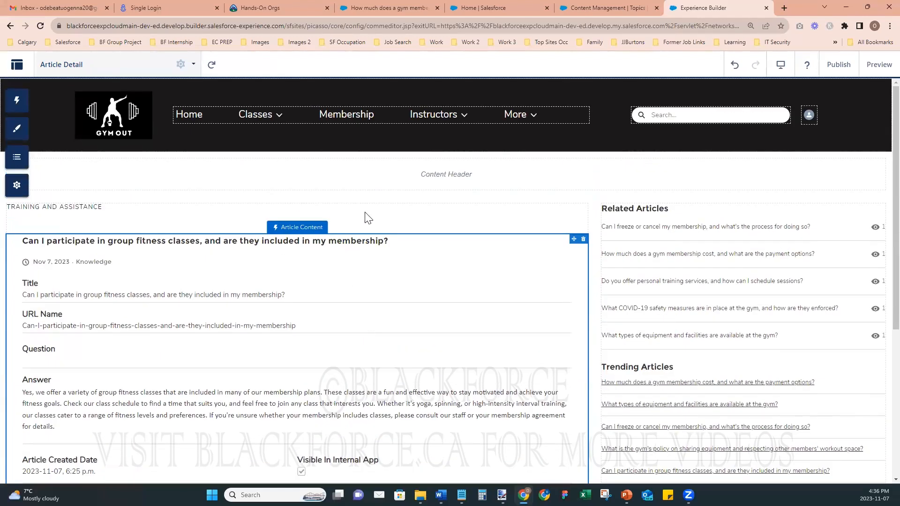
left_click(346, 265)
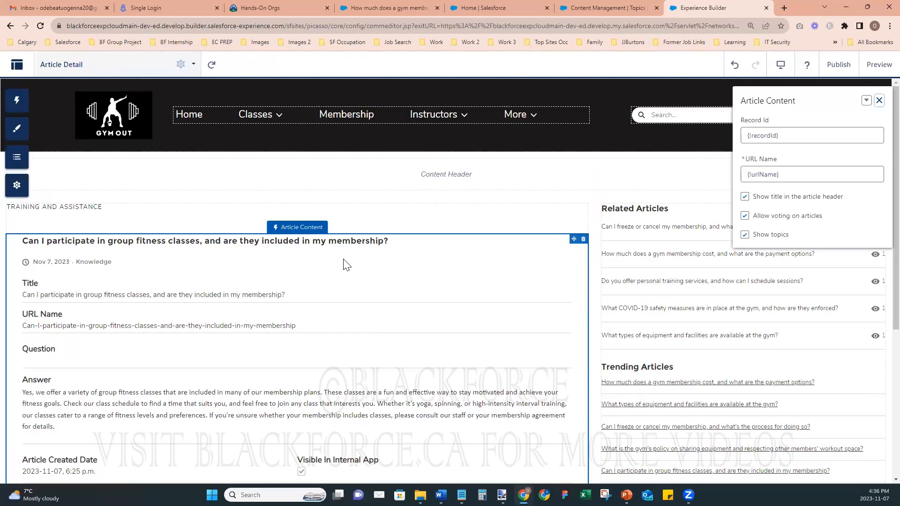
scroll(346, 265, "down", 3)
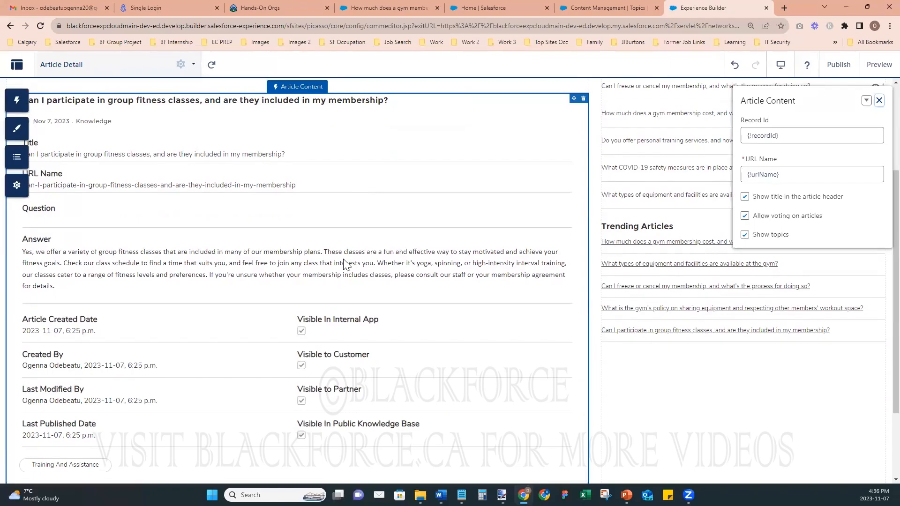
scroll(346, 265, "up", 3)
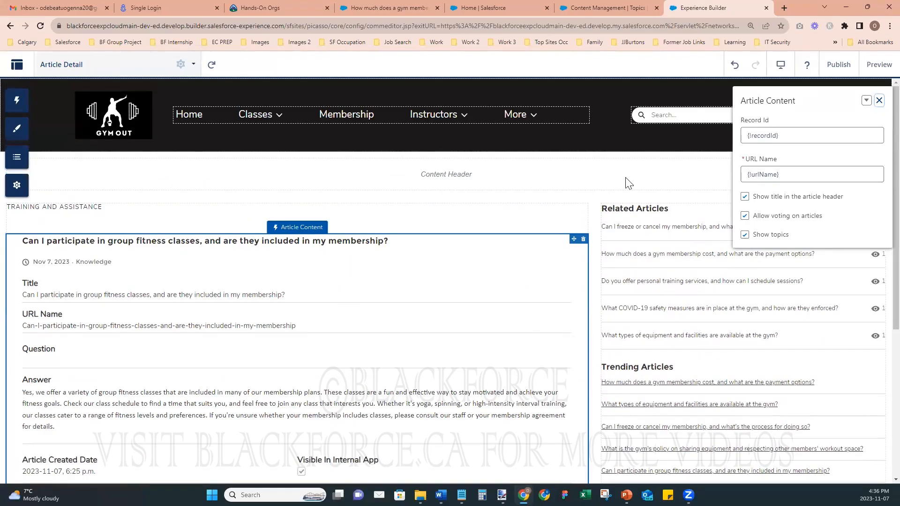
left_click(879, 102)
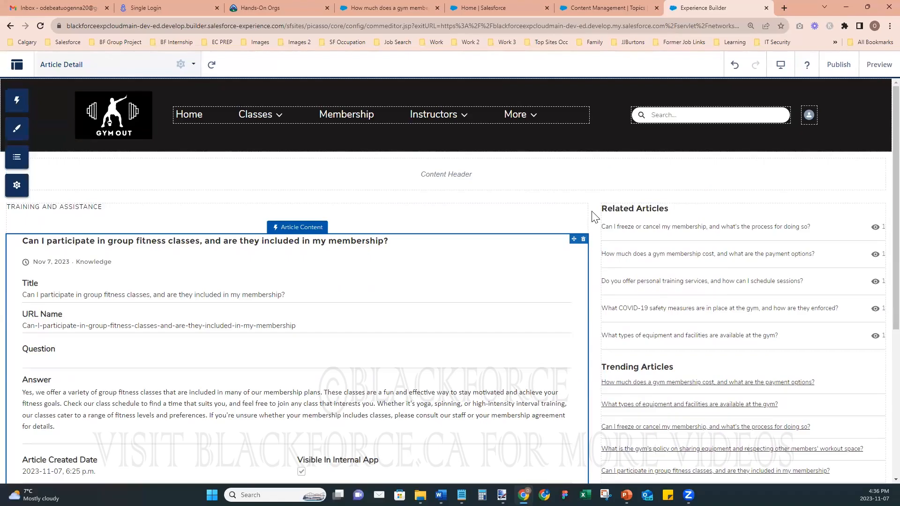
scroll(494, 330, "down", 5)
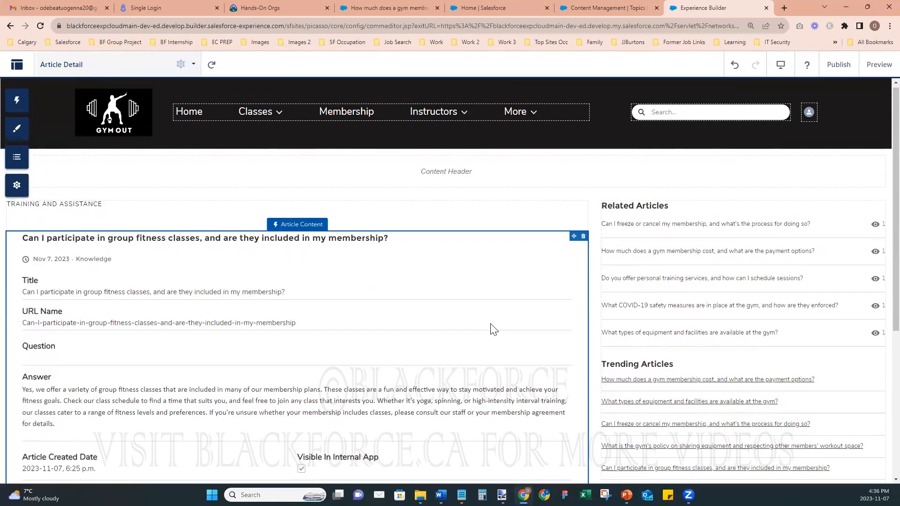
scroll(359, 336, "up", 2)
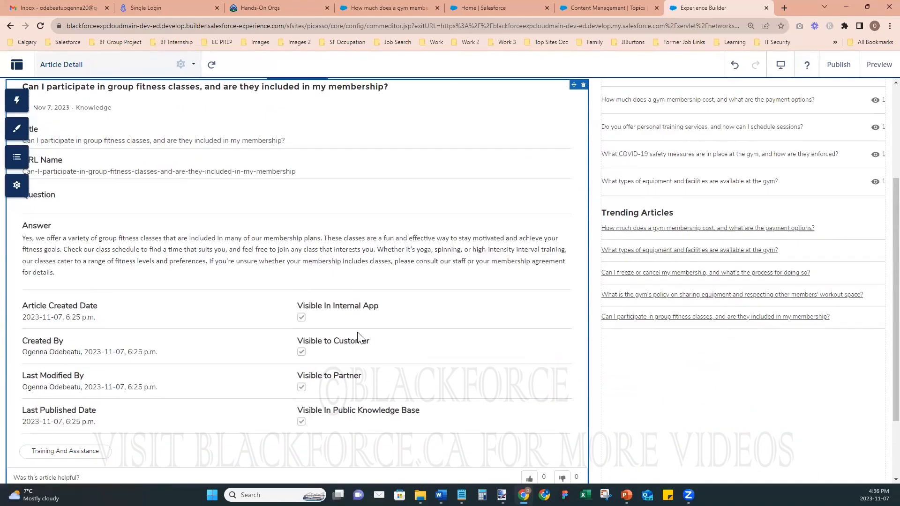
scroll(360, 337, "up", 3)
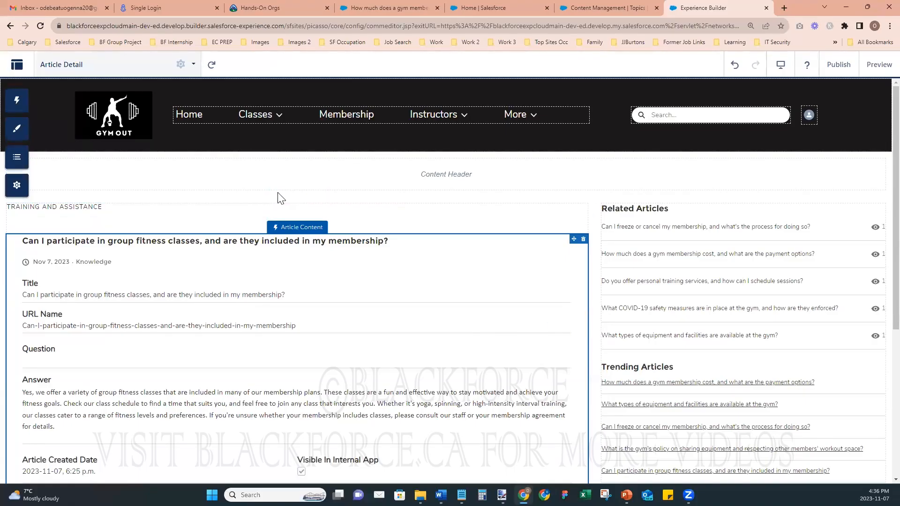
scroll(386, 318, "down", 4)
scroll(512, 186, "up", 4)
- Confirm FAQs is a Navigational Topic in Default Navigation, cancel unchanged, and go to Topics
left_click(390, 110)
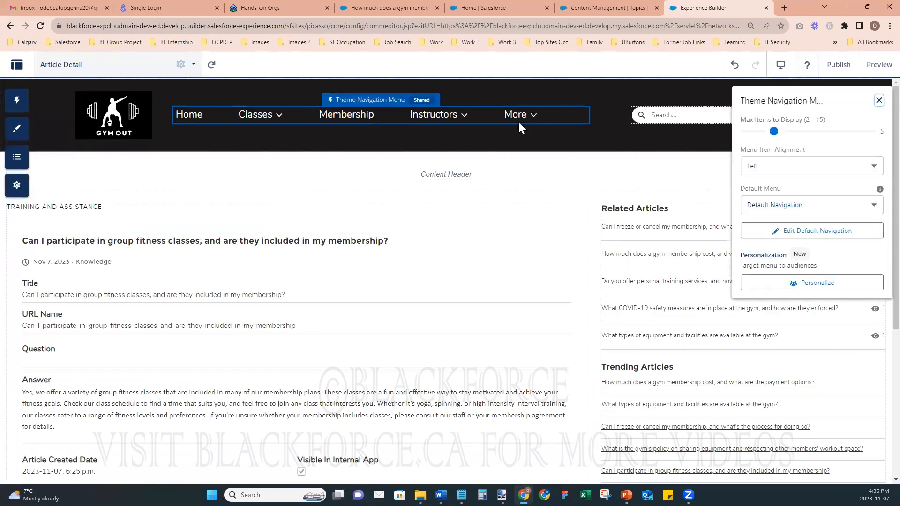
left_click(778, 230)
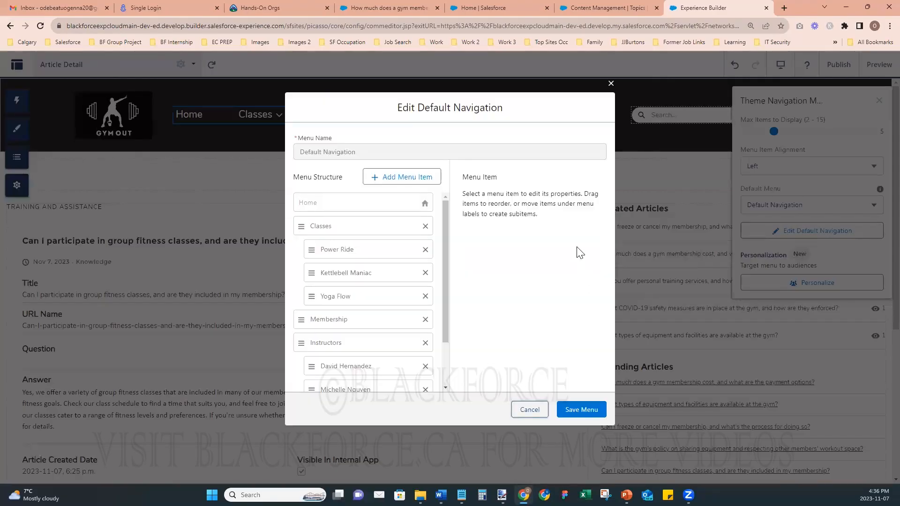
scroll(365, 305, "down", 5)
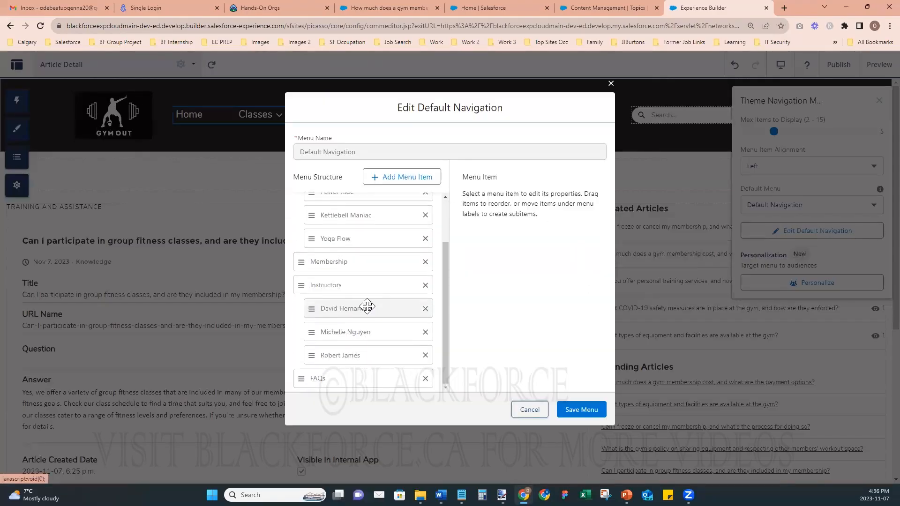
left_click(346, 379)
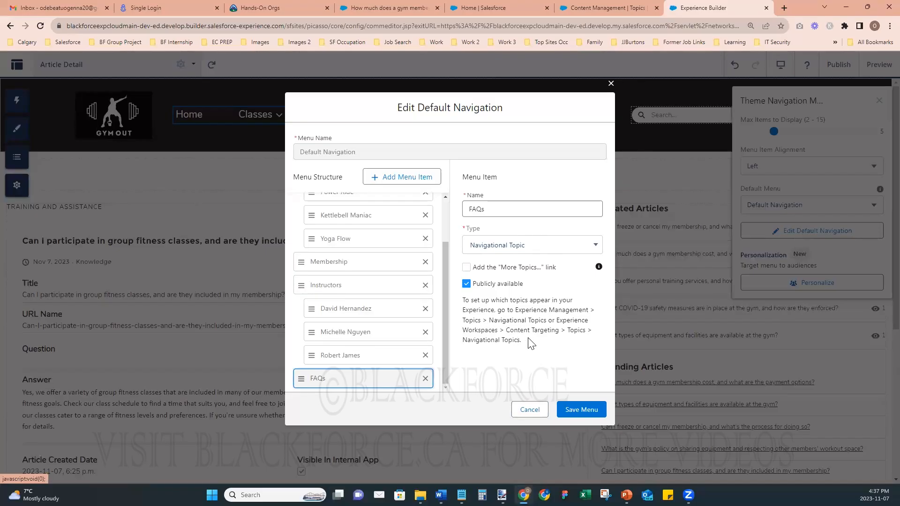
left_click(531, 410)
left_click(612, 10)
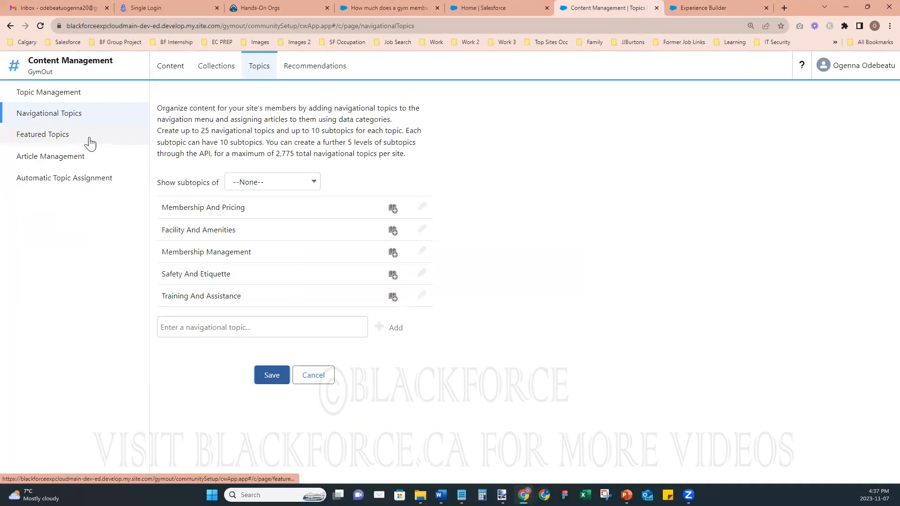
- Check GymOut's Featured Topics, then view the gym FAQ articles listed in Article Management
left_click(49, 136)
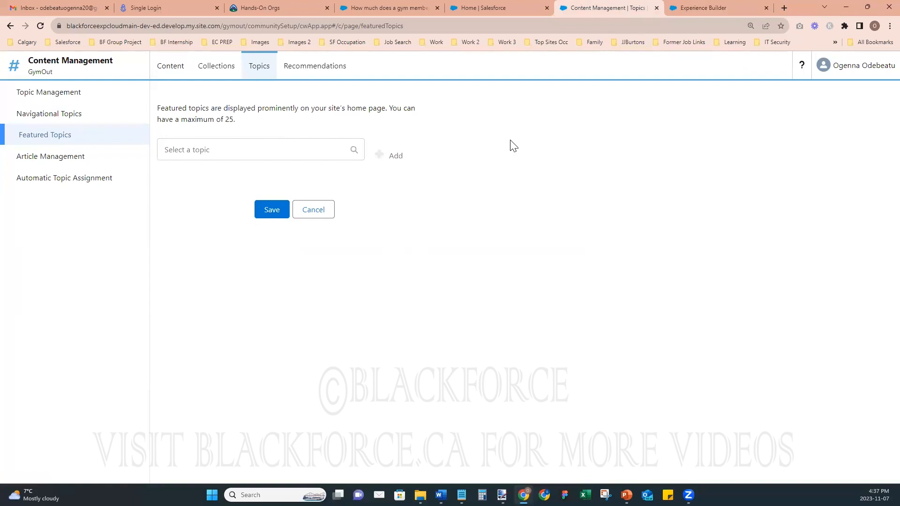
left_click(54, 165)
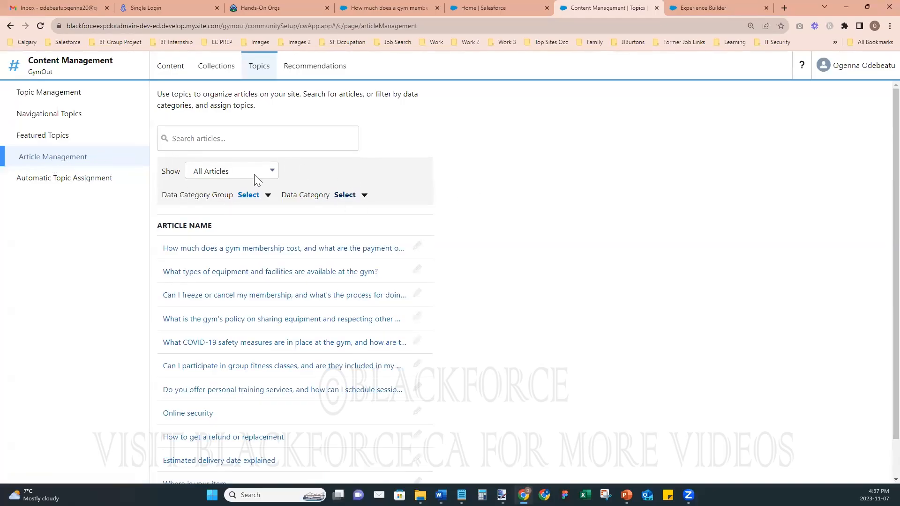
scroll(476, 294, "down", 1)
scroll(476, 294, "up", 1)
- Preview the GymOut site from Experience Builder and open the More menu to see FAQs
left_click(684, 9)
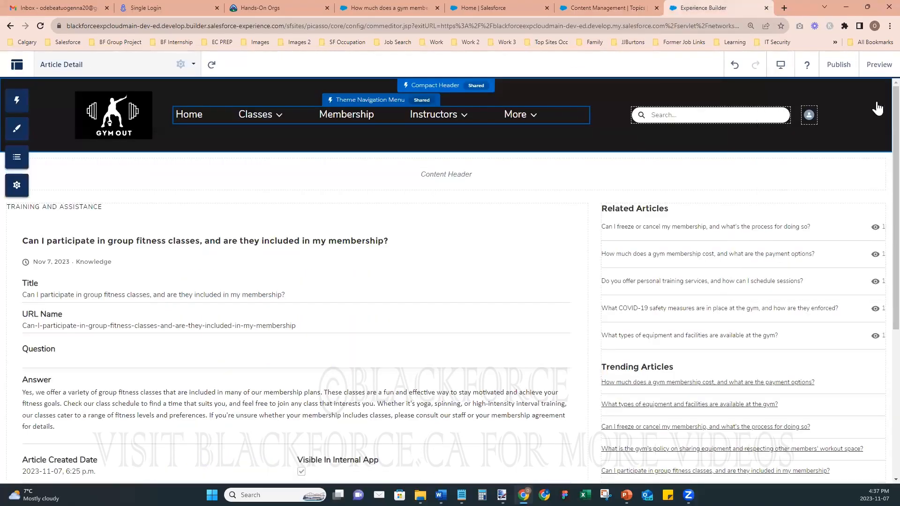
scroll(696, 232, "down", 2)
scroll(696, 232, "up", 2)
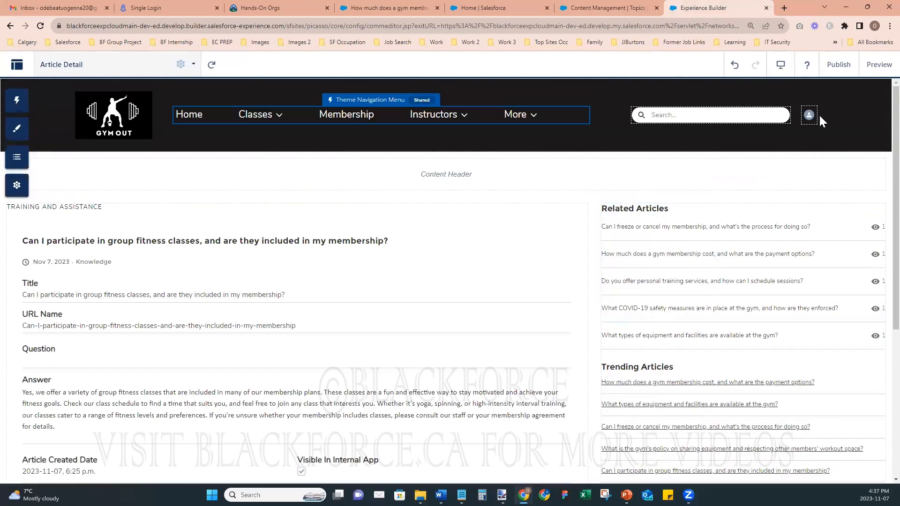
left_click(875, 64)
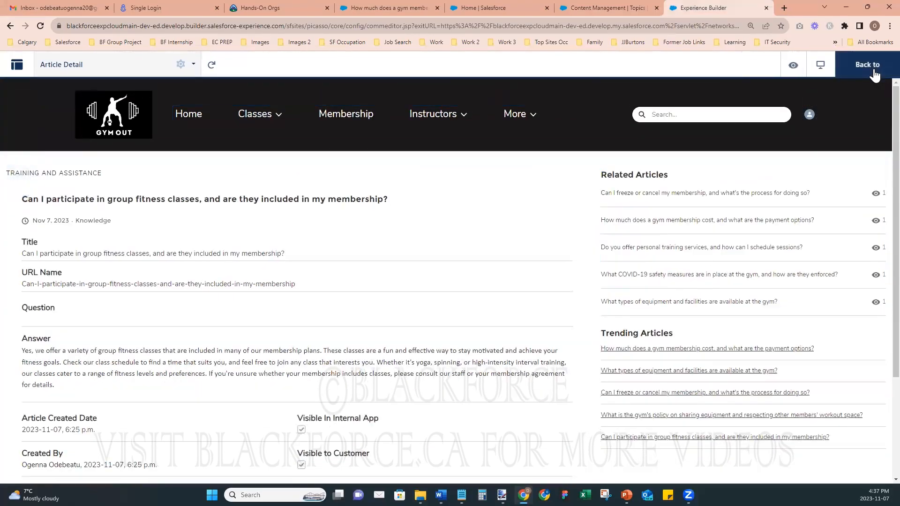
left_click(529, 117)
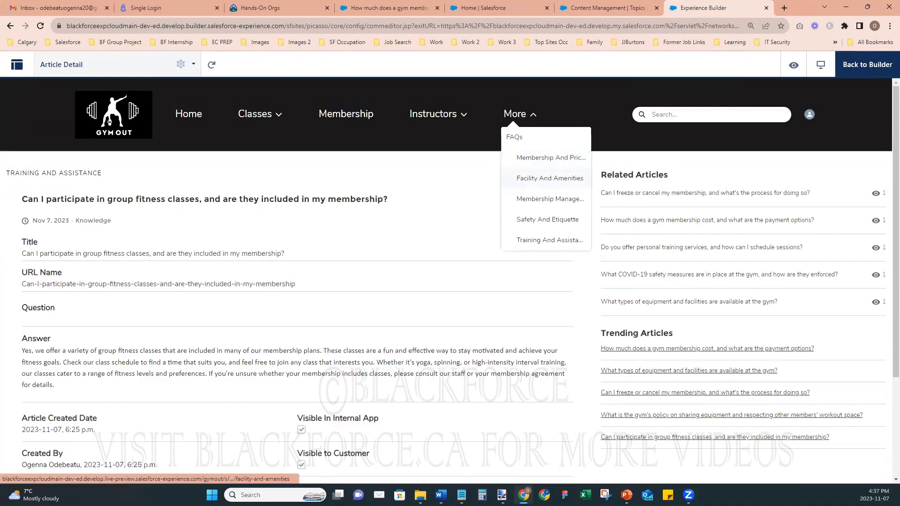
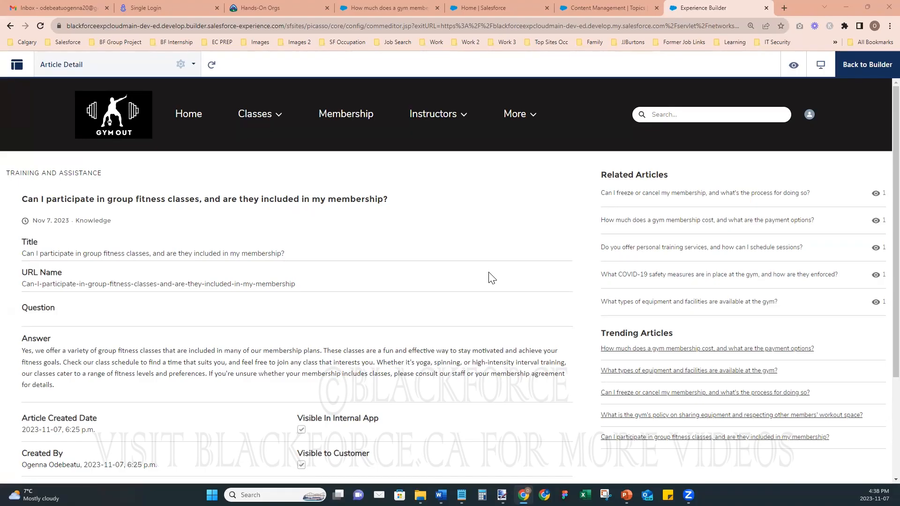
- Return to the builder, glance at the gym membership cost article, then move to Salesforce Setup
left_click(849, 66)
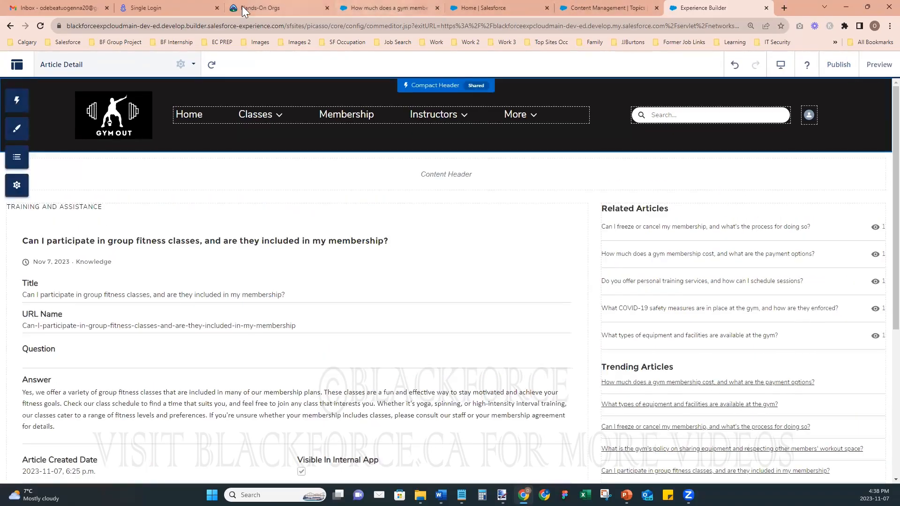
left_click(371, 5)
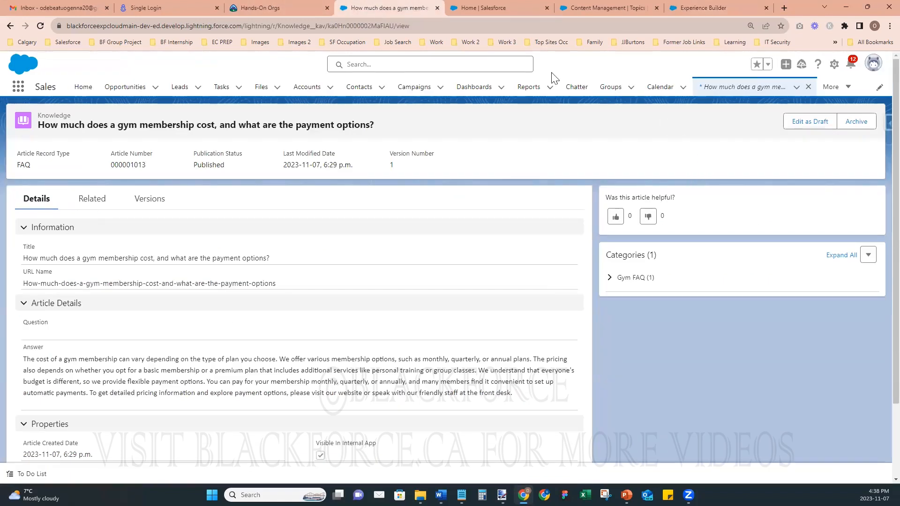
left_click(494, 9)
- Find 'know' in Quick Find, filter Object Manager to Knowledge, and list its Page Layouts
left_click(27, 116)
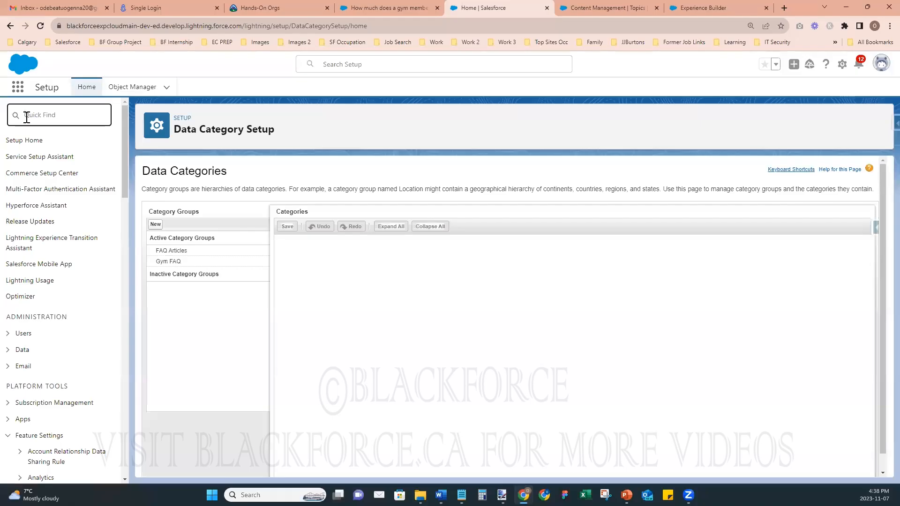
type("knowl")
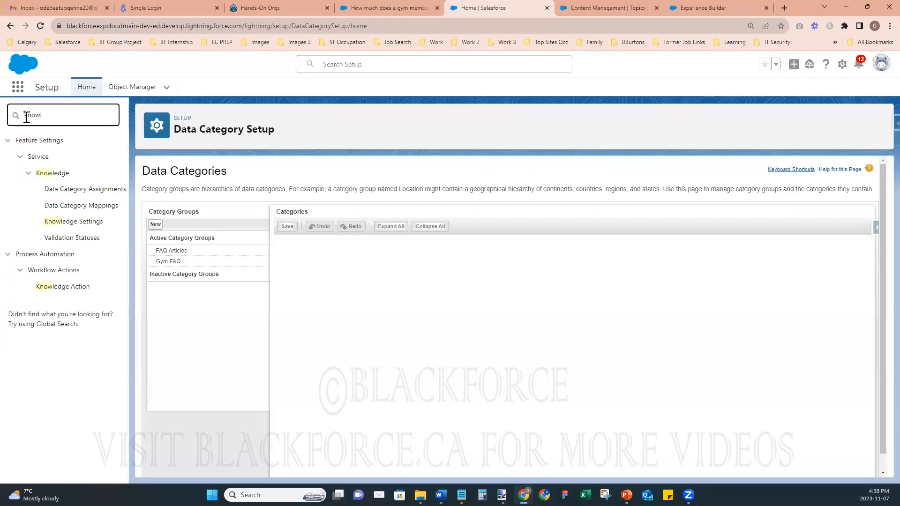
left_click(143, 93)
left_click(715, 122)
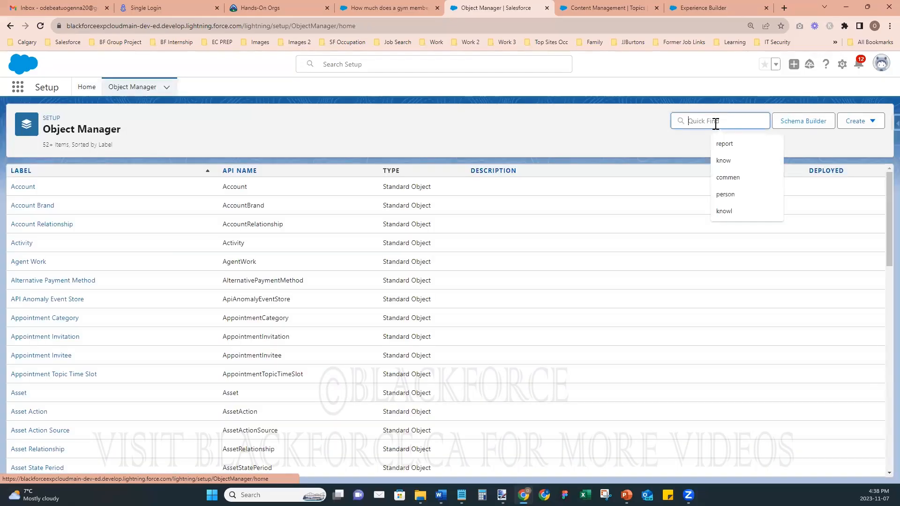
type("knowl")
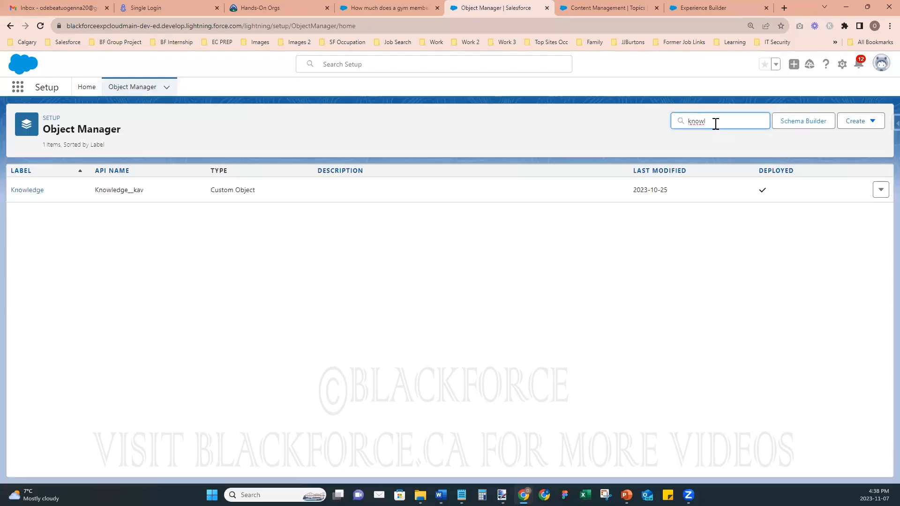
left_click(22, 190)
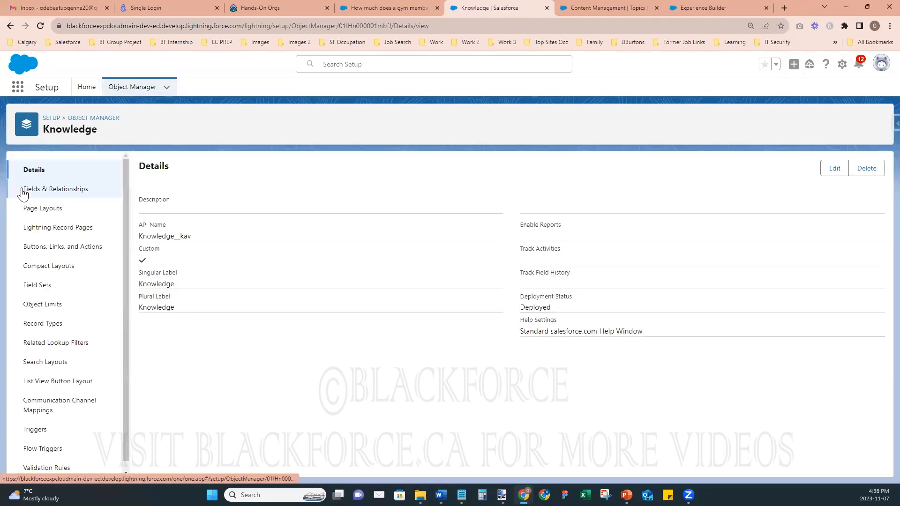
left_click(40, 212)
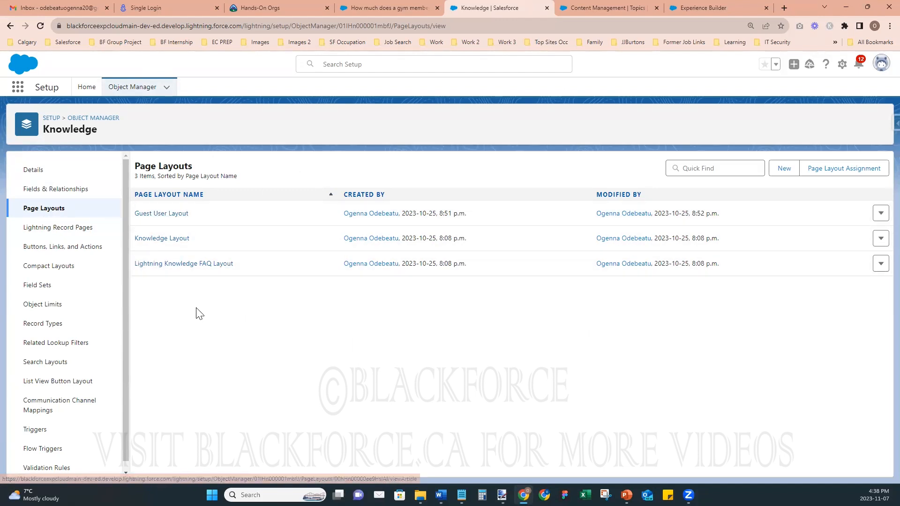
- Open Knowledge Layout, Lightning Knowledge FAQ Layout and Guest User Layout each in a new tab
right_click(168, 240)
left_click(180, 247)
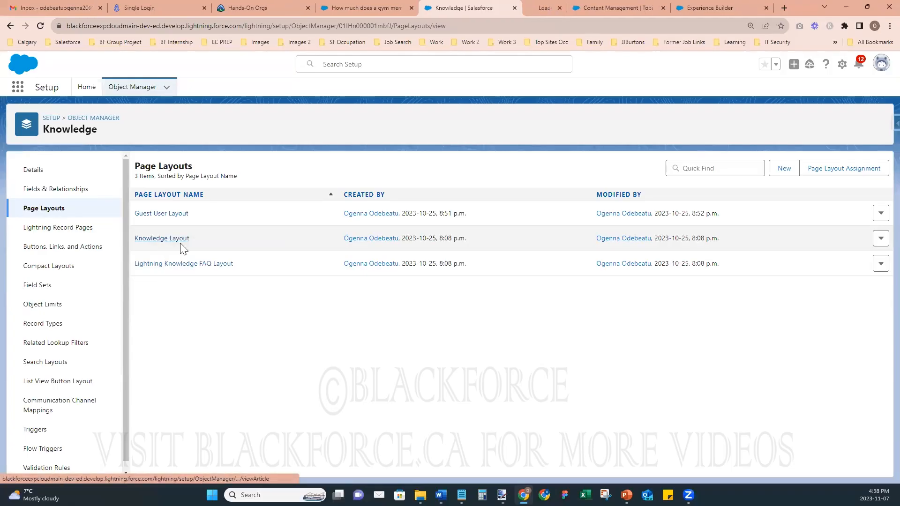
right_click(177, 269)
left_click(188, 275)
right_click(179, 216)
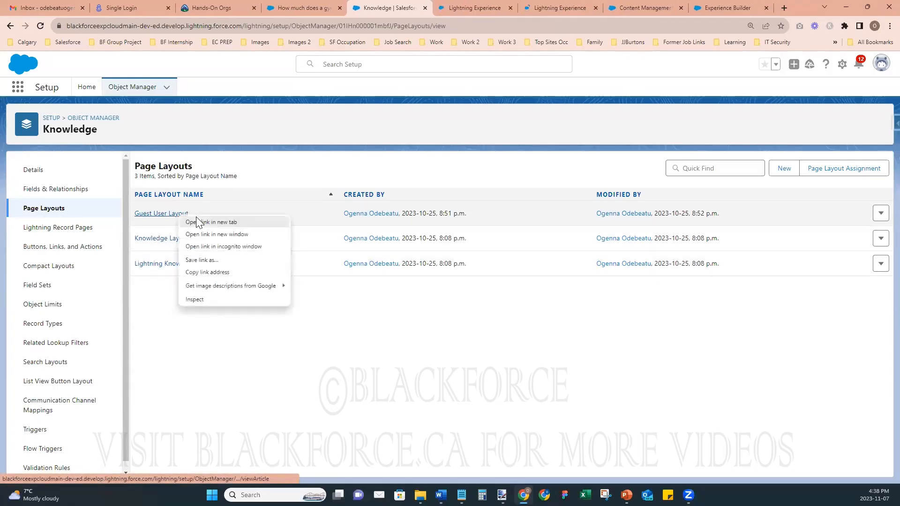
left_click(197, 221)
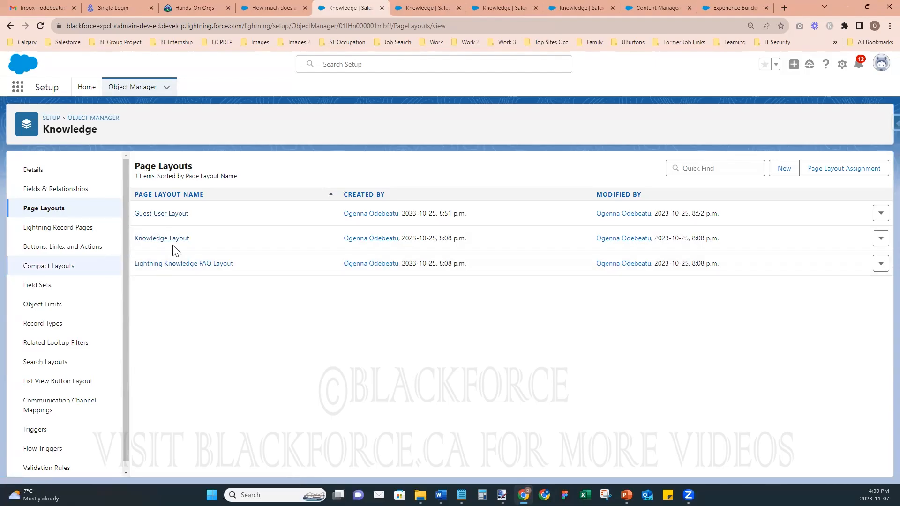
- Compare the fields in the three layout editors, then go back to the Page Layouts list
left_click(423, 7)
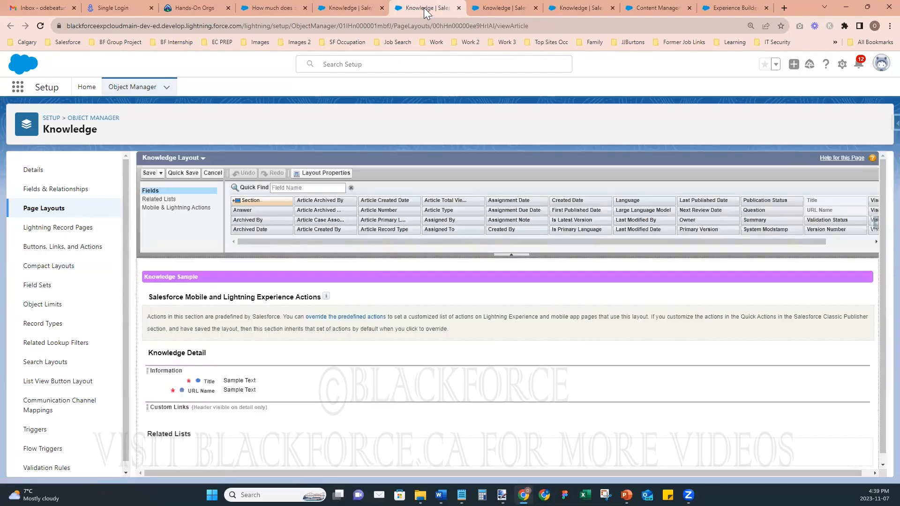
scroll(381, 383, "down", 2)
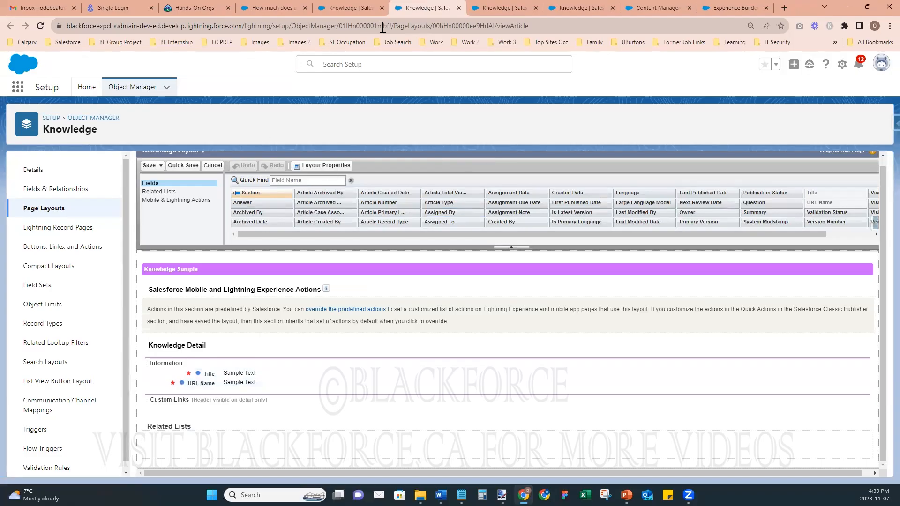
left_click(506, 9)
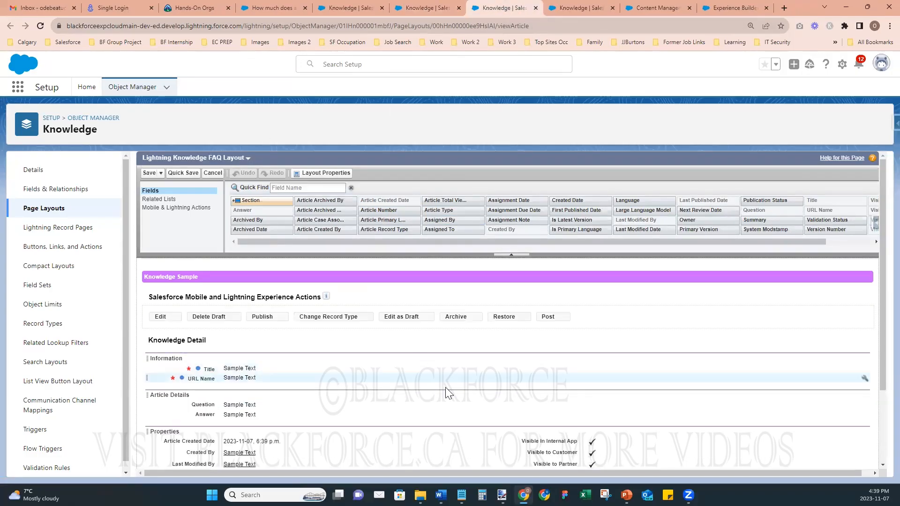
scroll(453, 389, "down", 5)
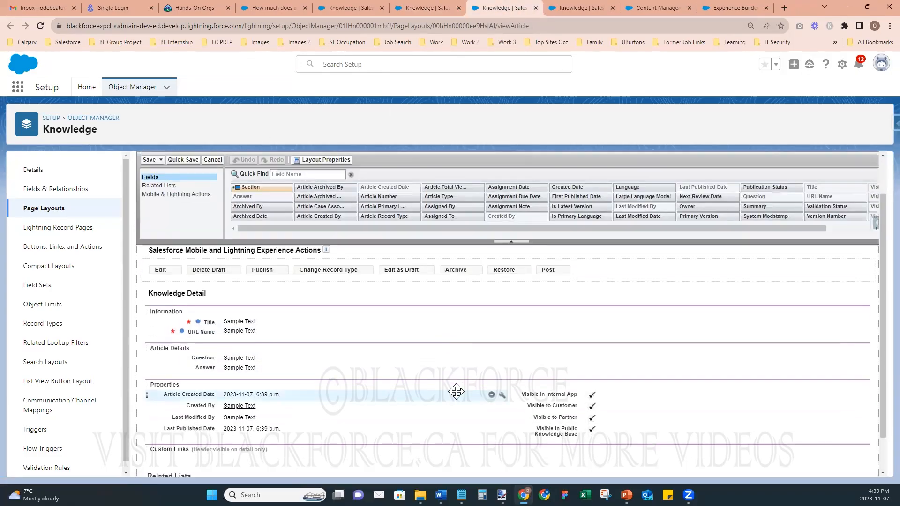
scroll(456, 390, "up", 1)
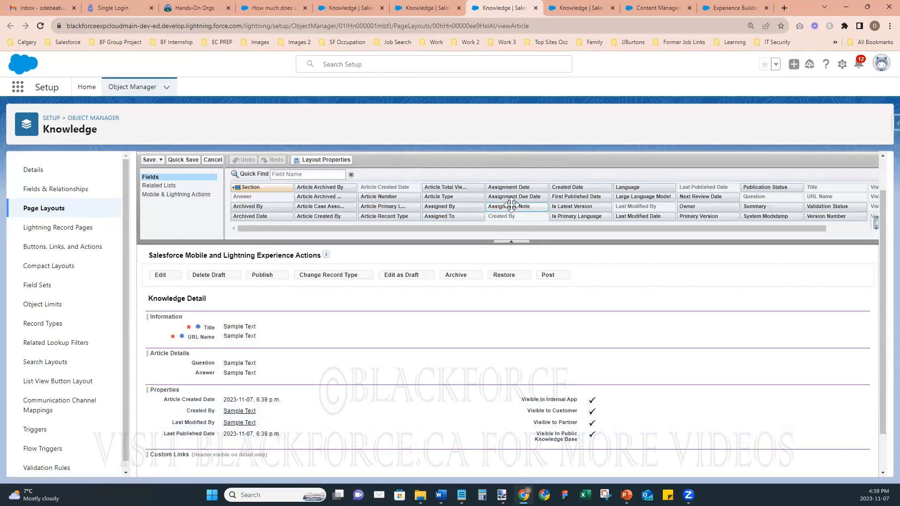
left_click(567, 9)
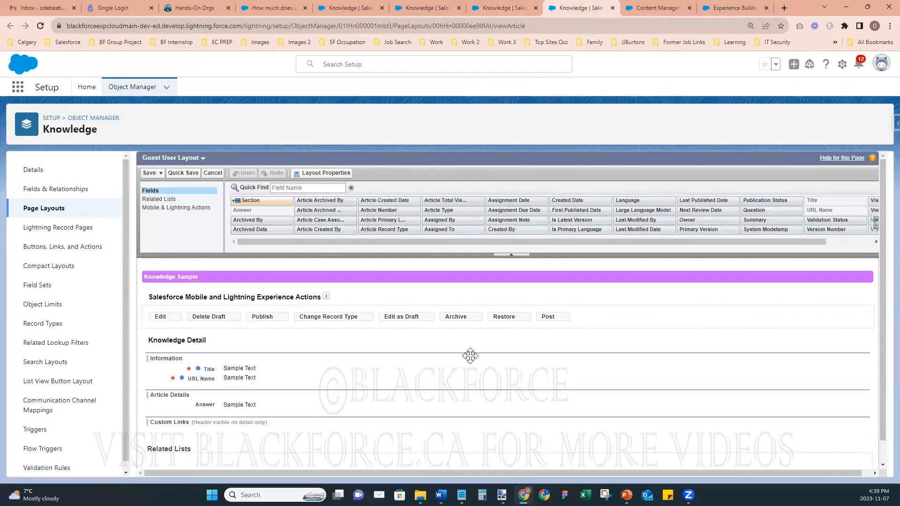
scroll(468, 355, "down", 1)
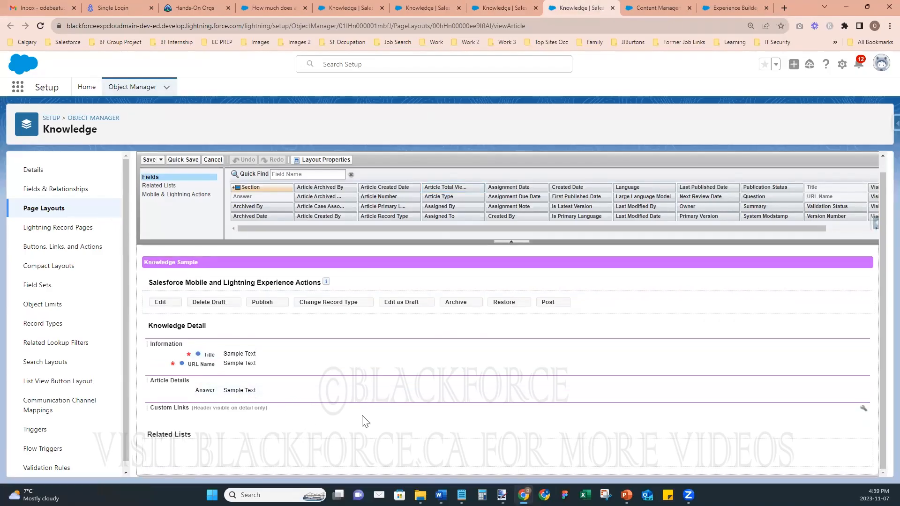
left_click(331, 10)
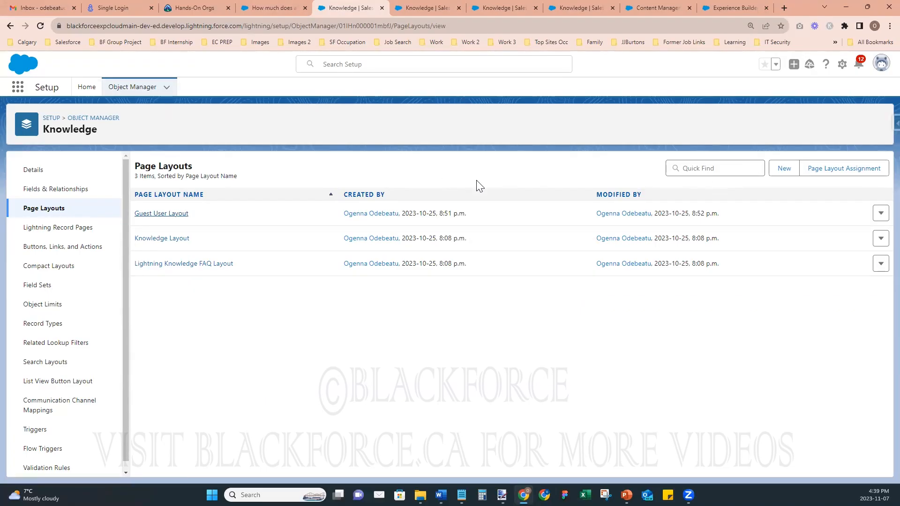
left_click(812, 172)
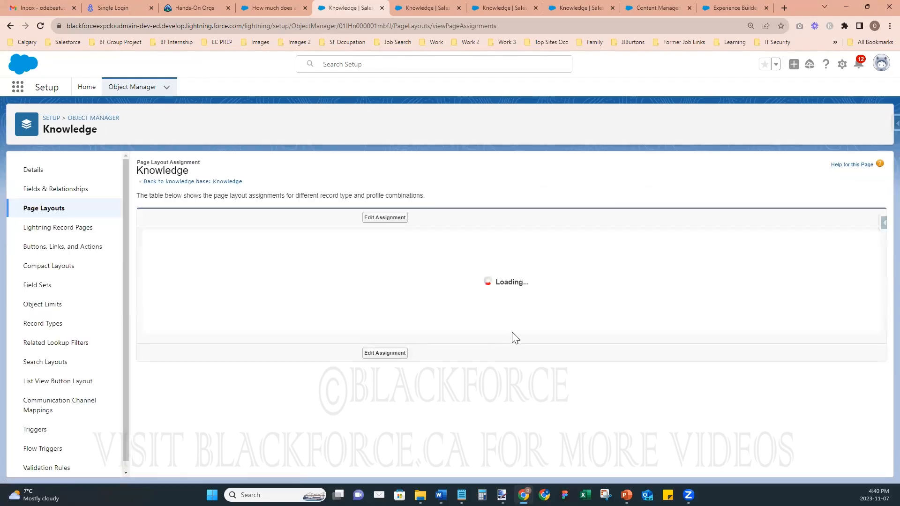
scroll(518, 326, "down", 3)
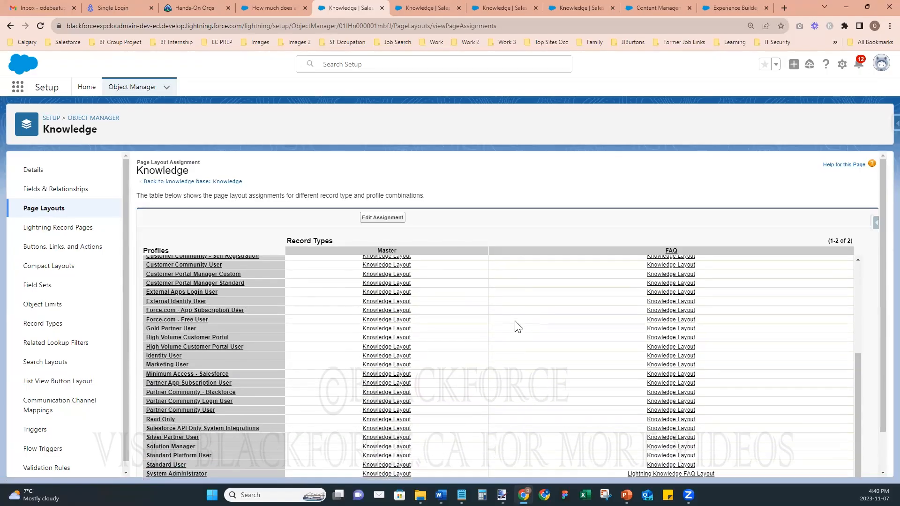
scroll(878, 168, "down", 1)
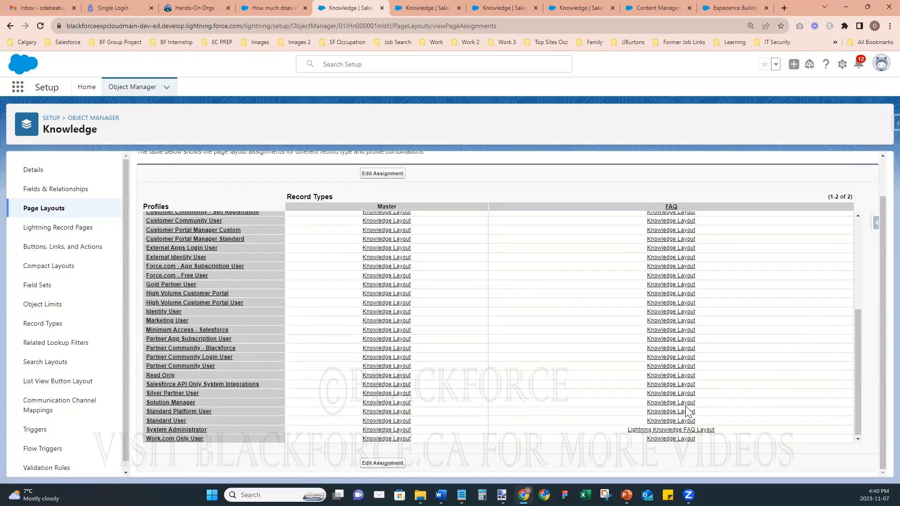
scroll(604, 407, "up", 4)
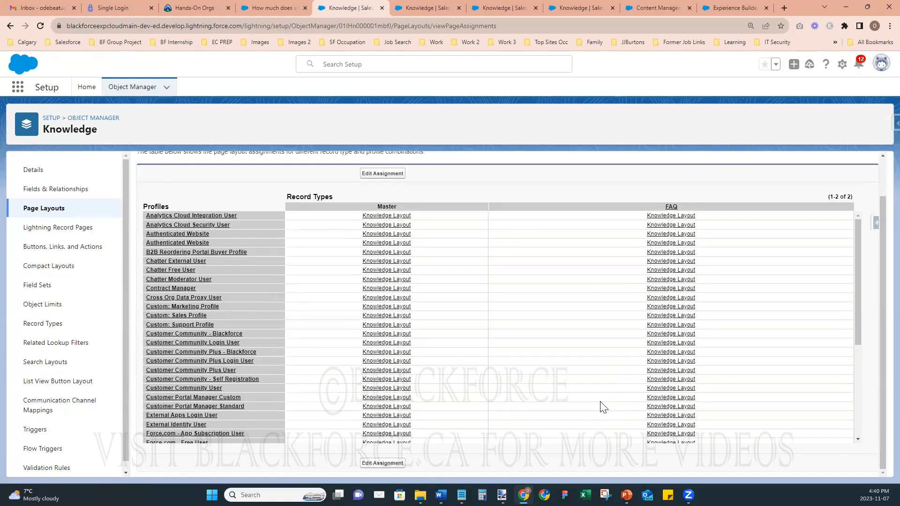
scroll(590, 398, "up", 1)
scroll(591, 398, "down", 4)
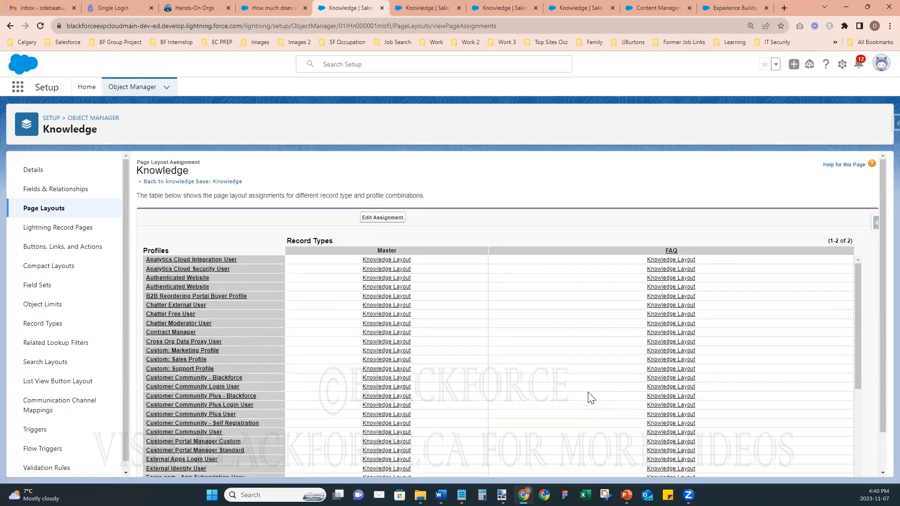
scroll(877, 193, "down", 1)
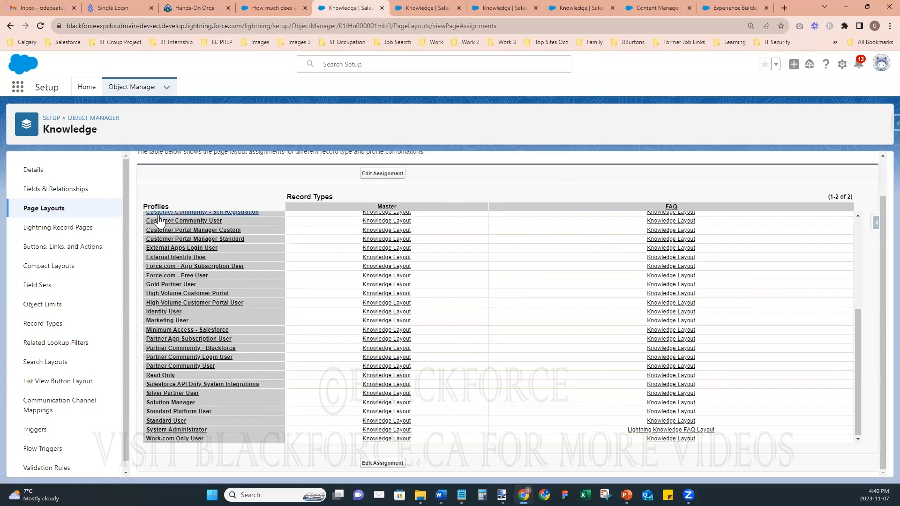
left_click(50, 212)
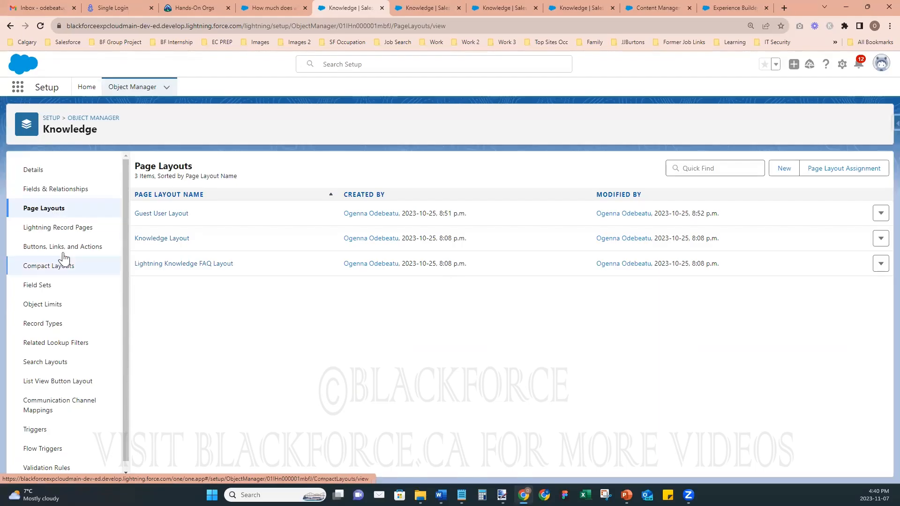
- Show Knowledge record types, then start and discard a new FAQ article from the membership article
left_click(43, 324)
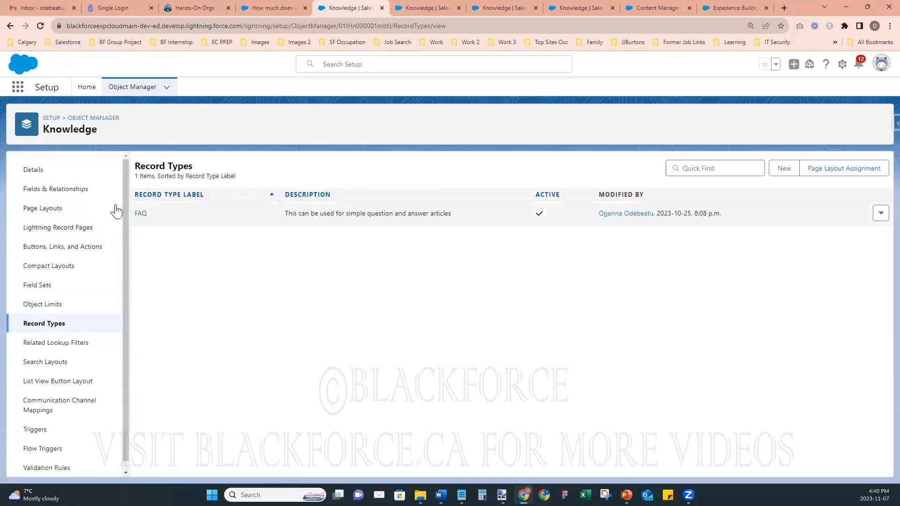
left_click(586, 6)
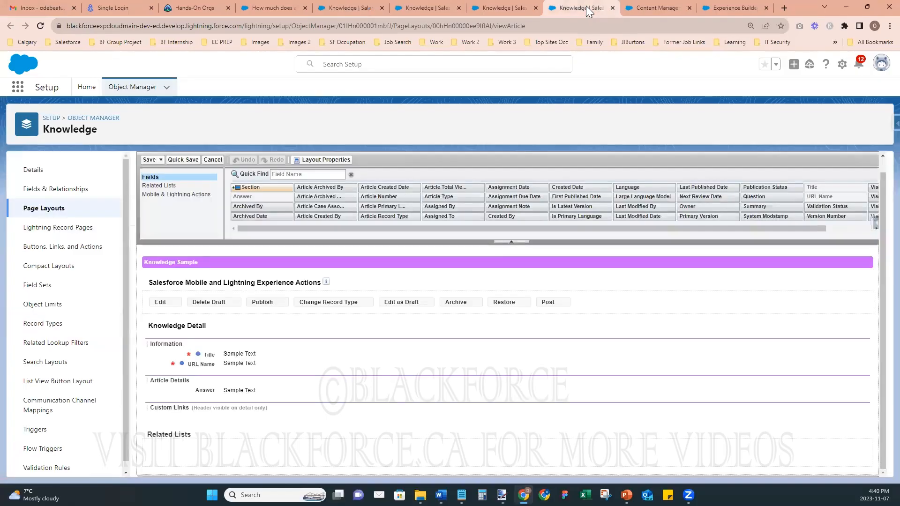
left_click(339, 8)
left_click(289, 11)
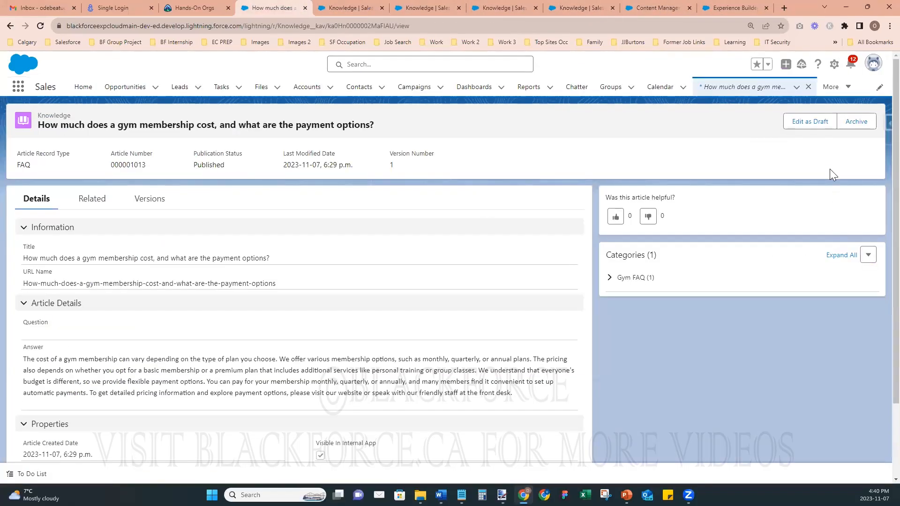
left_click(796, 88)
left_click(752, 107)
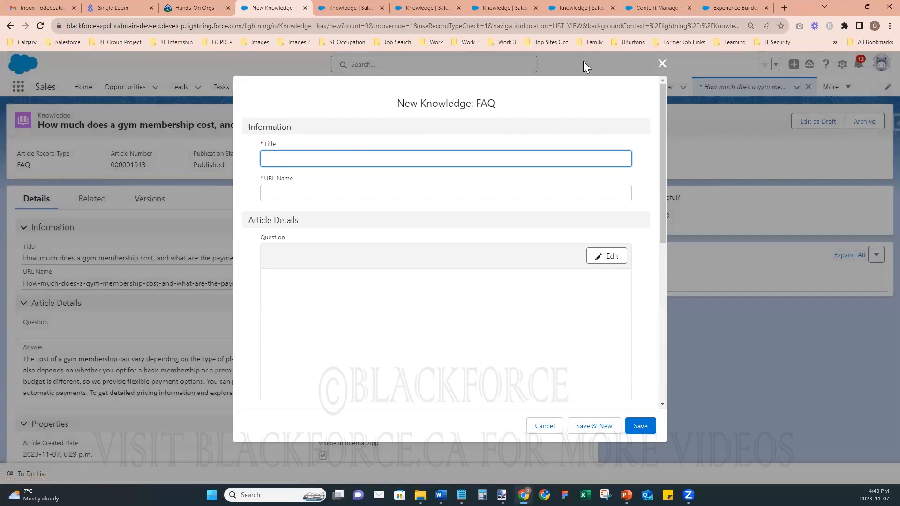
left_click(661, 64)
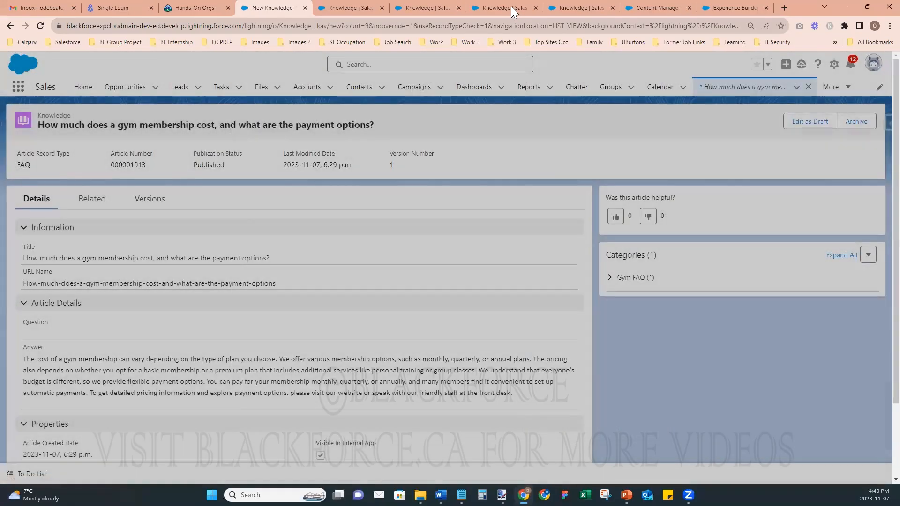
- Close three redundant Knowledge tabs and open Page Layout Assignment from Record Types
left_click(511, 6)
left_click(333, 11)
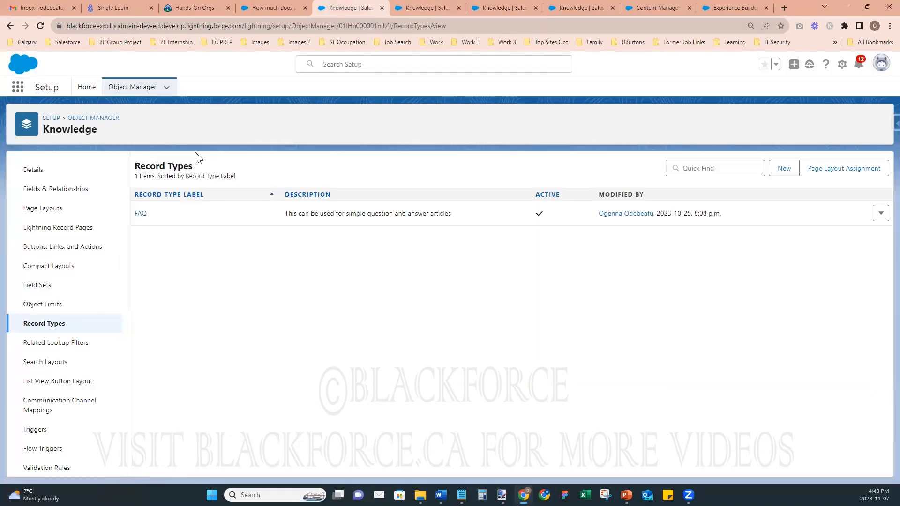
left_click(578, 9)
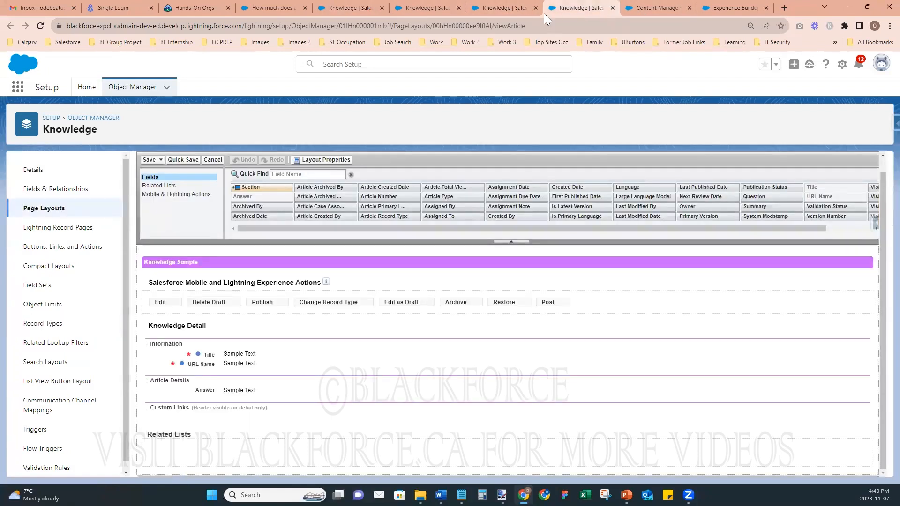
left_click(514, 7)
left_click(440, 7)
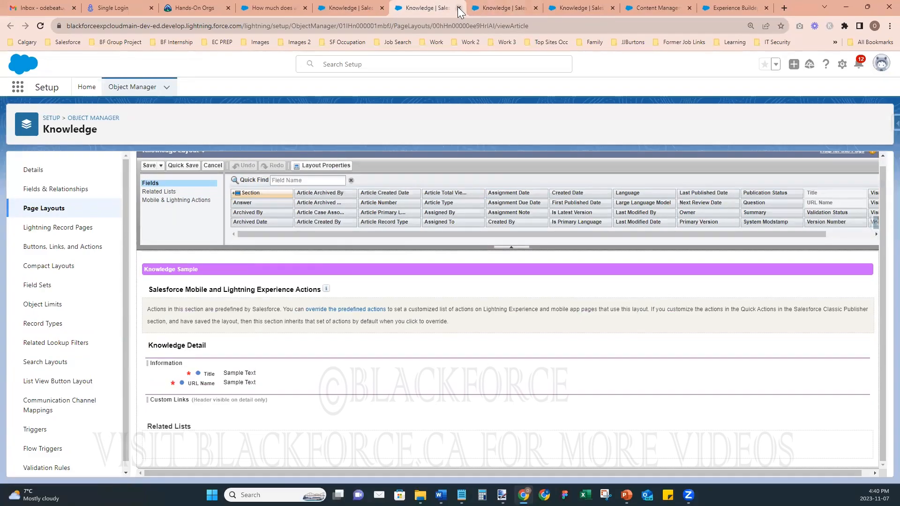
left_click(458, 8)
left_click(458, 8)
left_click(458, 8)
left_click(355, 8)
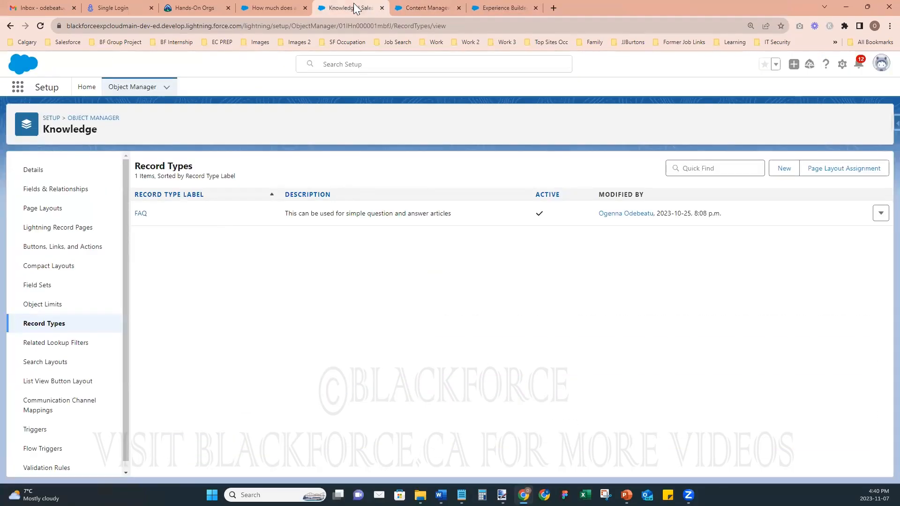
left_click(832, 169)
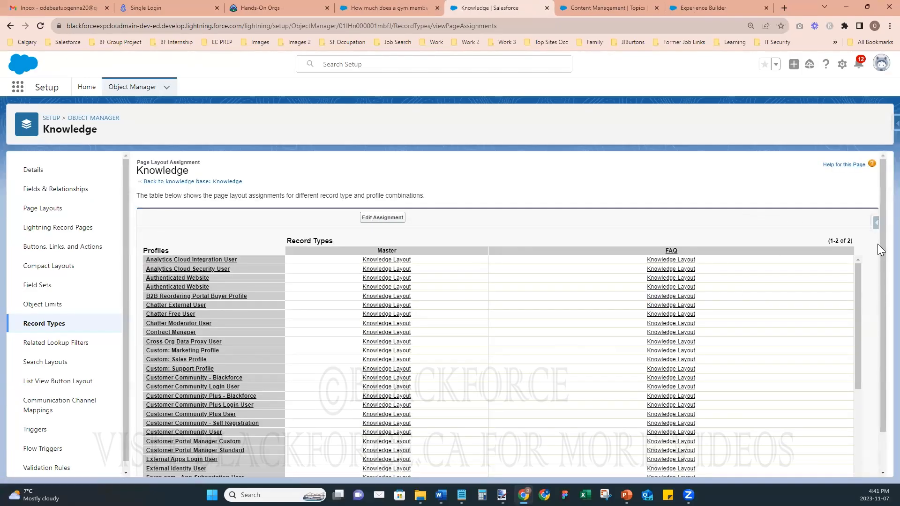
- Edit the assignments and give System Administrator's FAQ record type the Guest User Layout
scroll(877, 299, "down", 1)
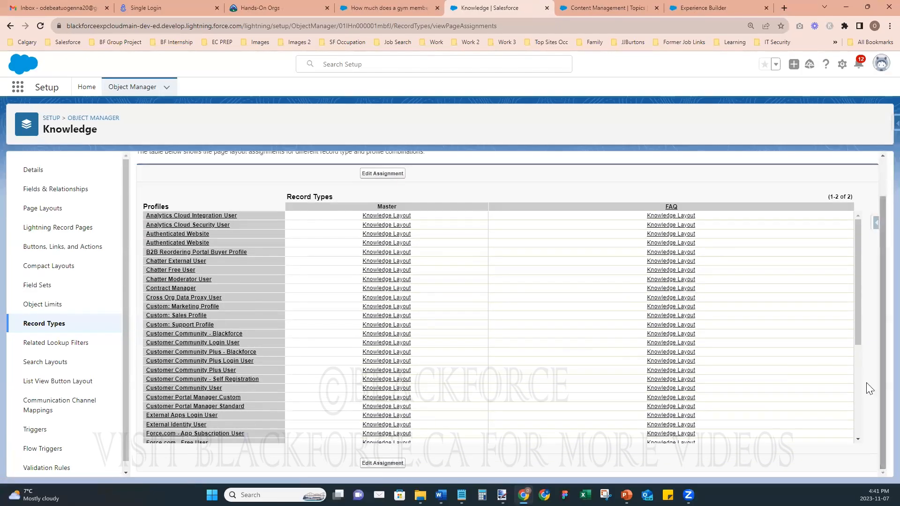
left_click(383, 463)
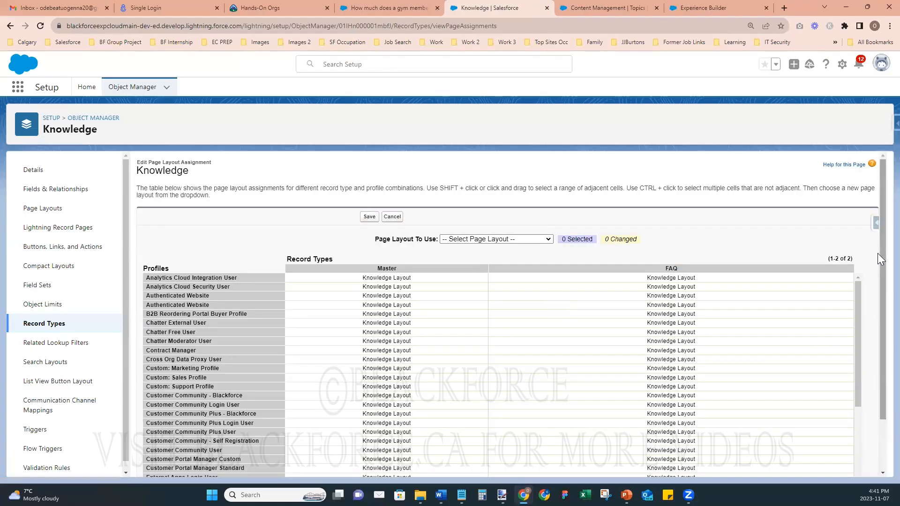
left_click_drag(880, 256, 880, 374)
left_click_drag(859, 300, 867, 438)
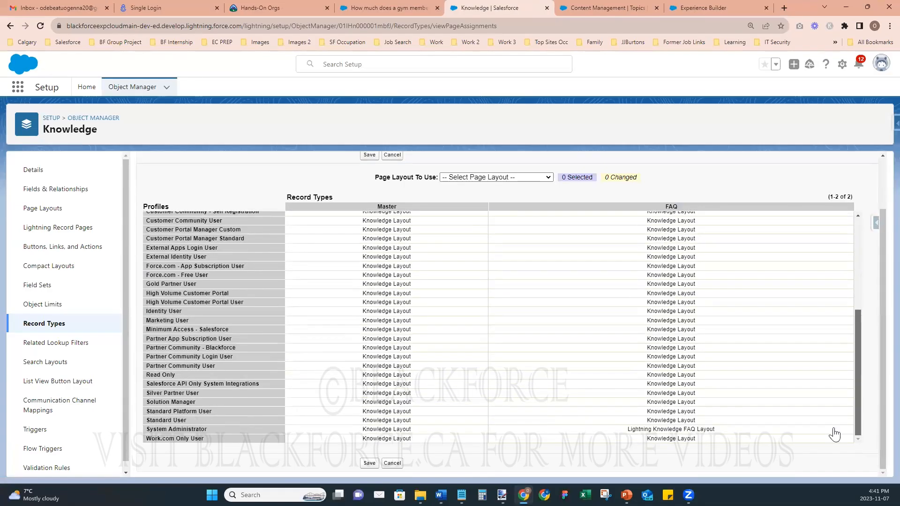
left_click(678, 430)
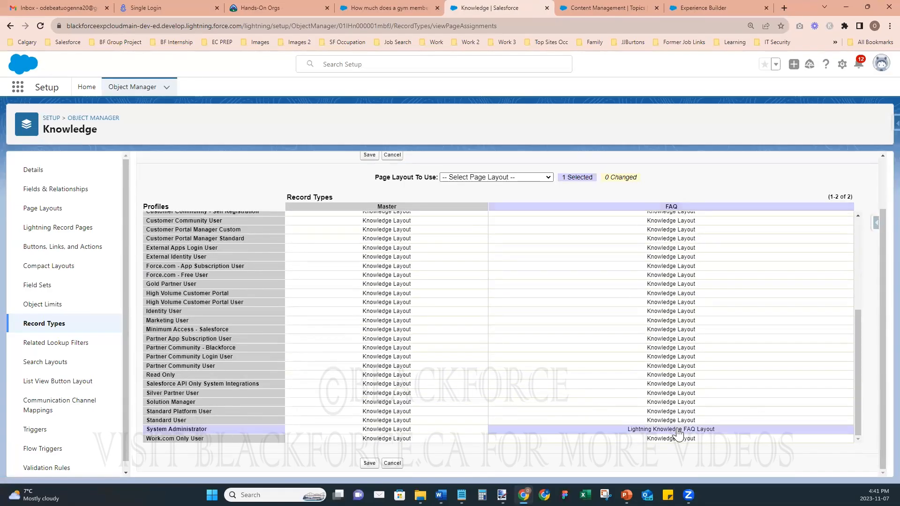
left_click(548, 177)
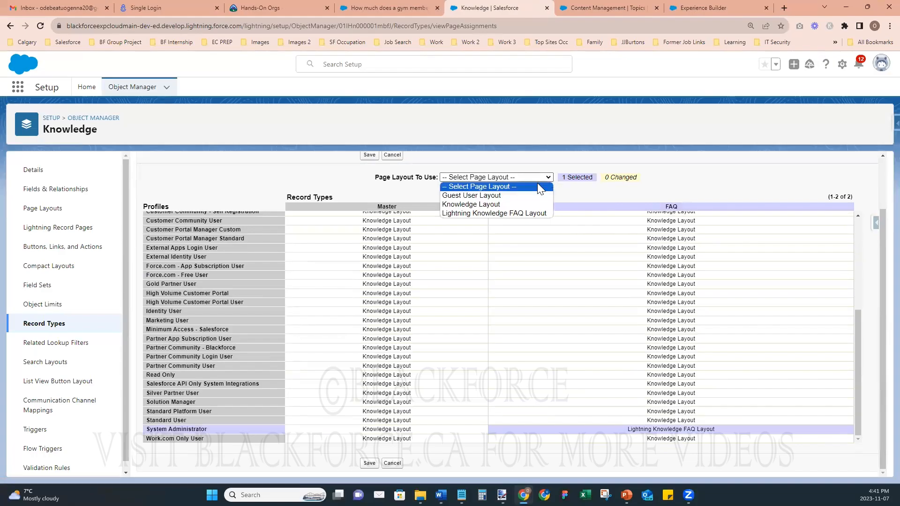
left_click(526, 195)
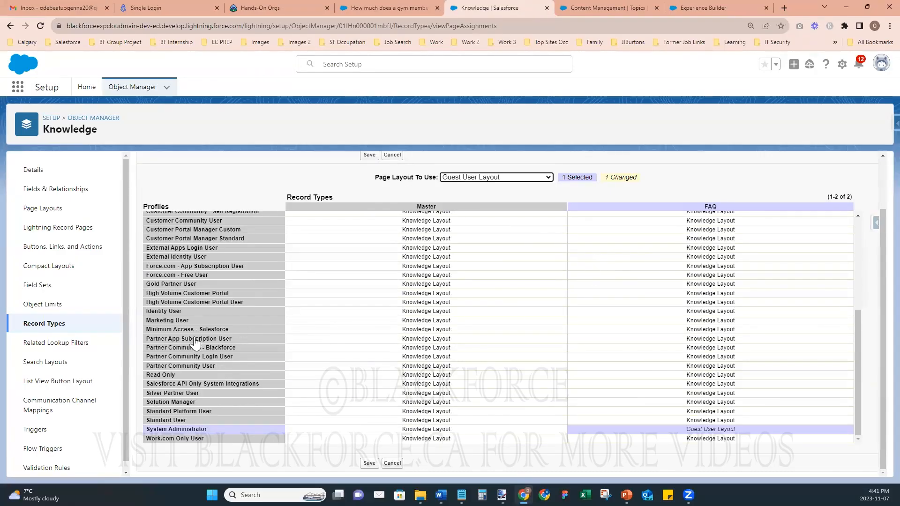
- Assign Guest User Layout to Customer Community User's Master and FAQ rows and save
left_click(183, 221)
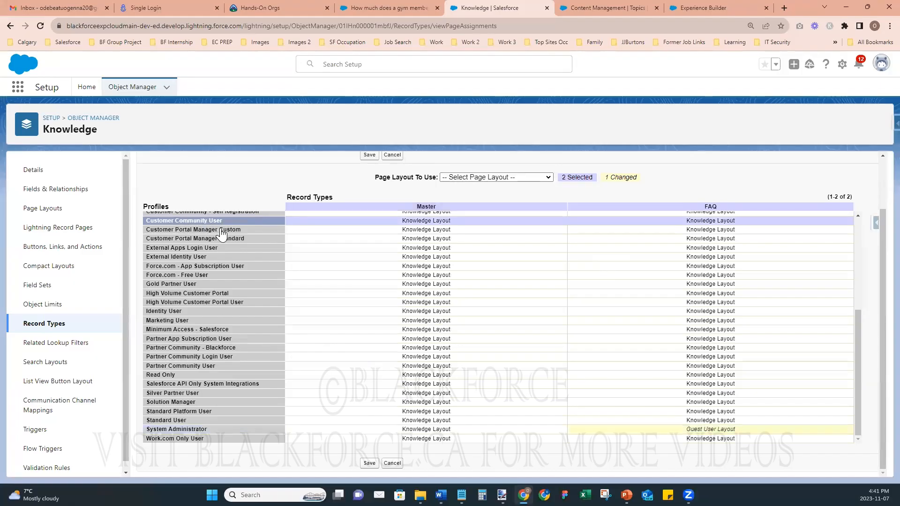
scroll(247, 327, "up", 2)
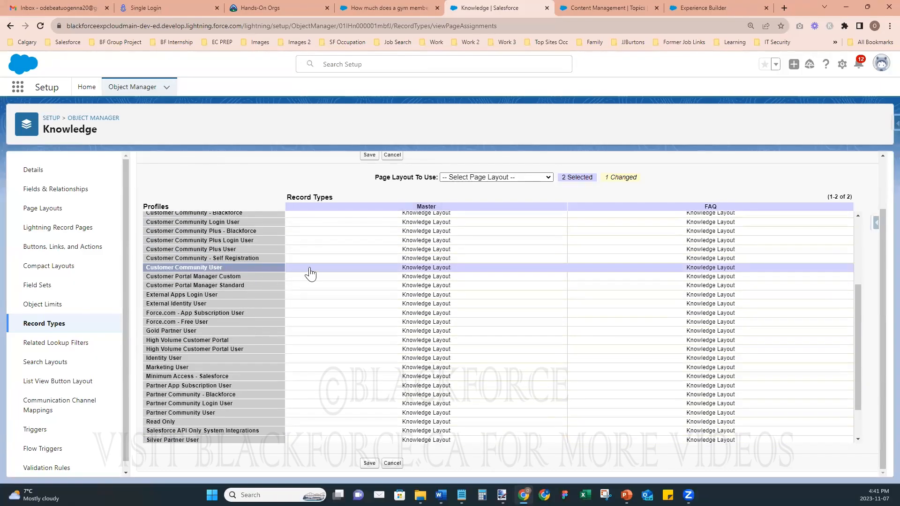
left_click(502, 178)
left_click(470, 195)
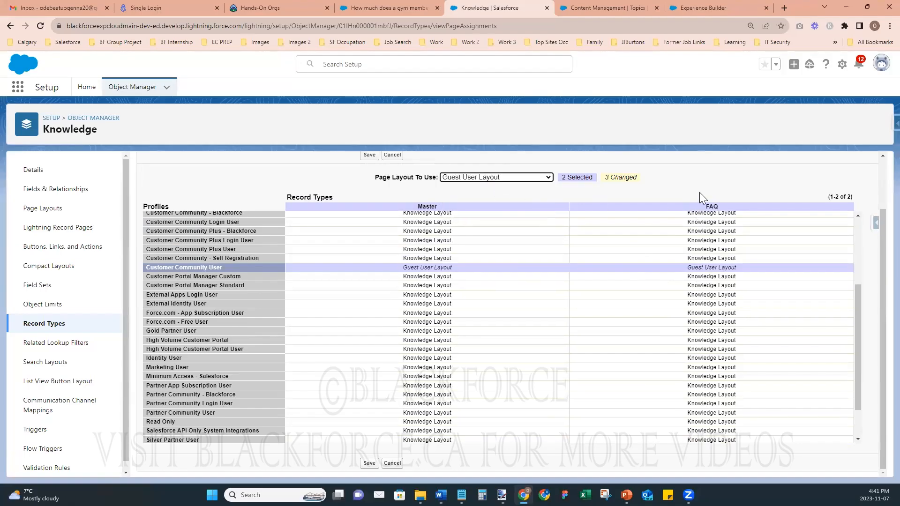
scroll(281, 336, "down", 1)
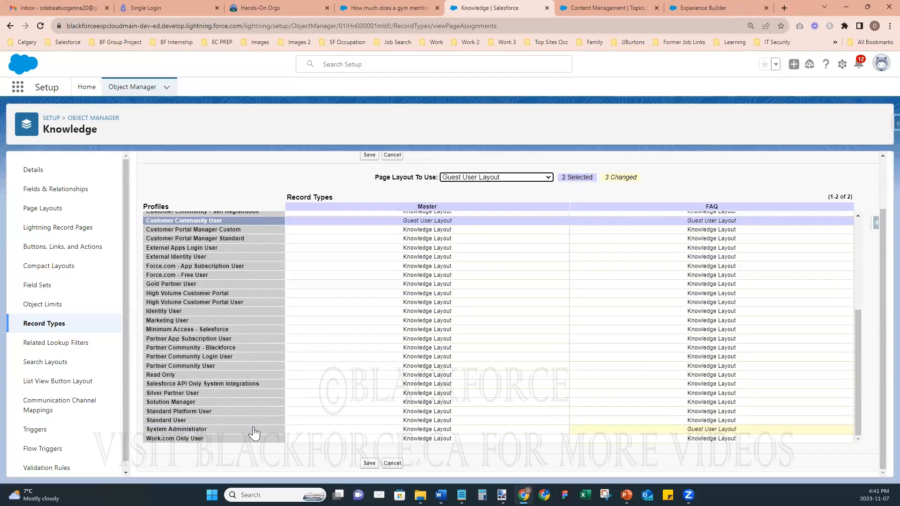
scroll(300, 398, "up", 3)
scroll(297, 409, "down", 3)
left_click(369, 463)
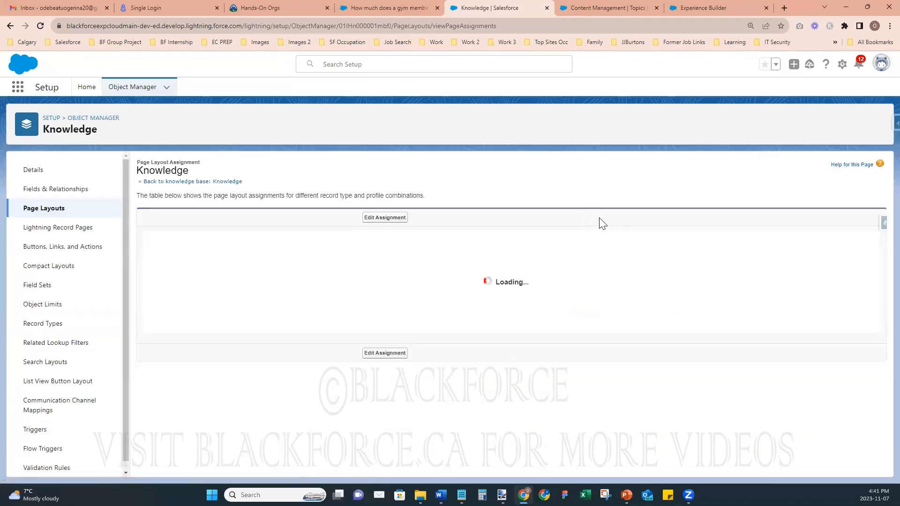
- Review the saved Guest User Layout assignments, then return to Experience Builder's Article Detail page
scroll(612, 291, "down", 10)
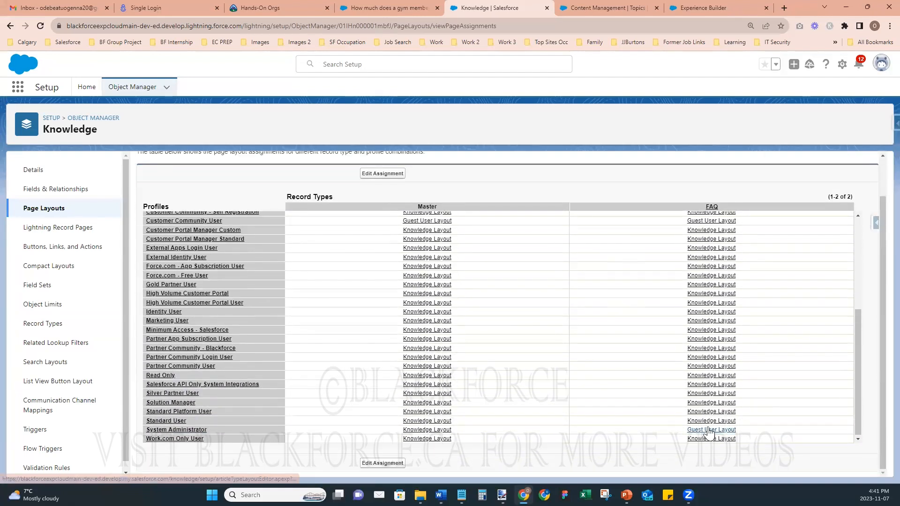
scroll(777, 396, "up", 2)
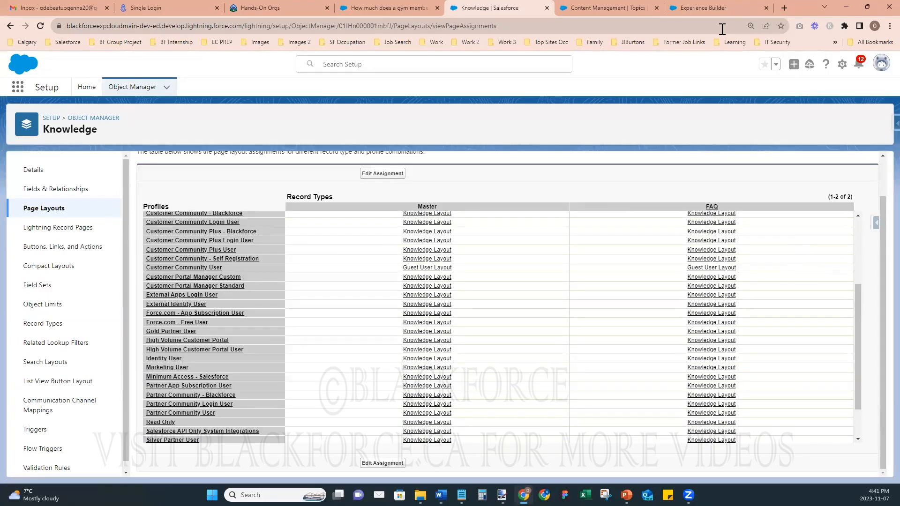
left_click(693, 7)
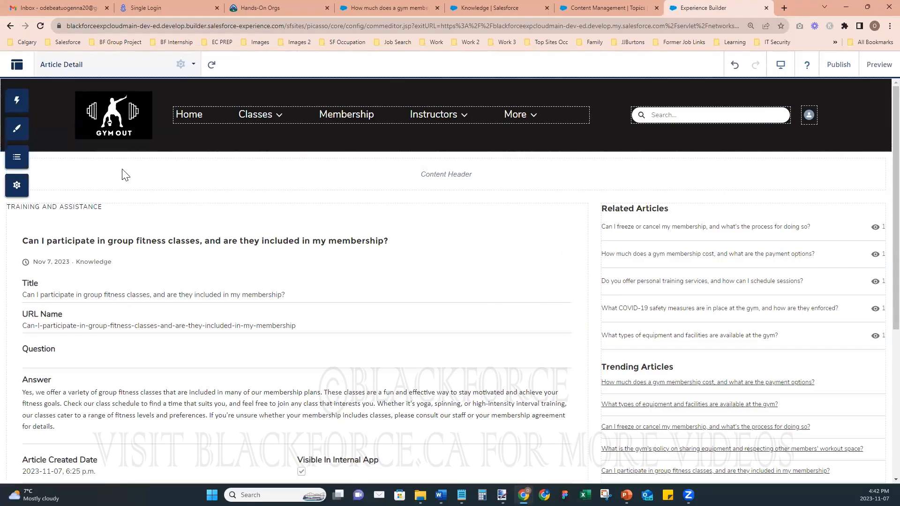
- Switch the builder to the Home page and then back to Article Detail
left_click(82, 65)
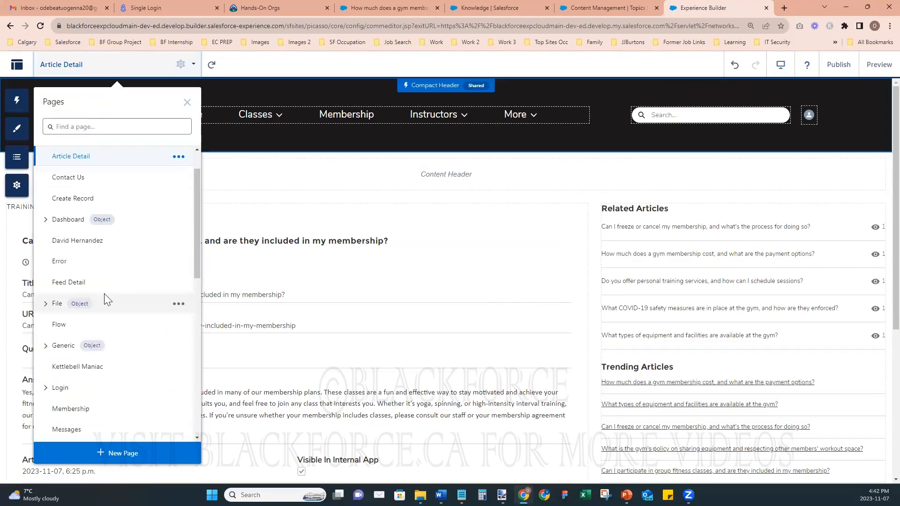
scroll(100, 276, "up", 2)
left_click(63, 154)
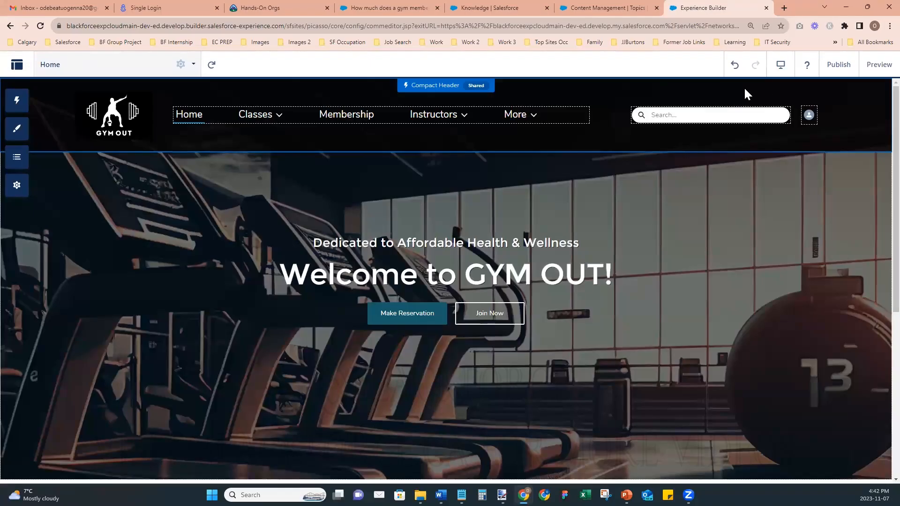
left_click(89, 66)
scroll(105, 233, "down", 2)
scroll(105, 233, "up", 2)
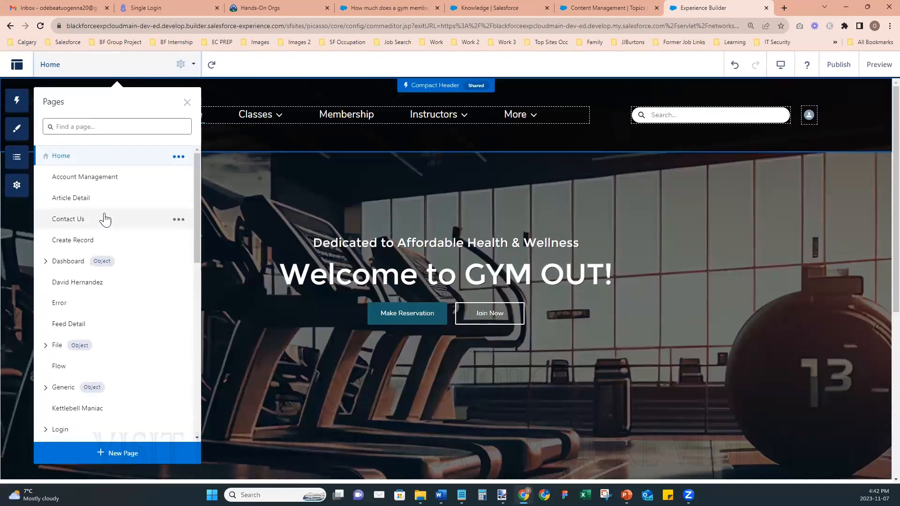
left_click(99, 202)
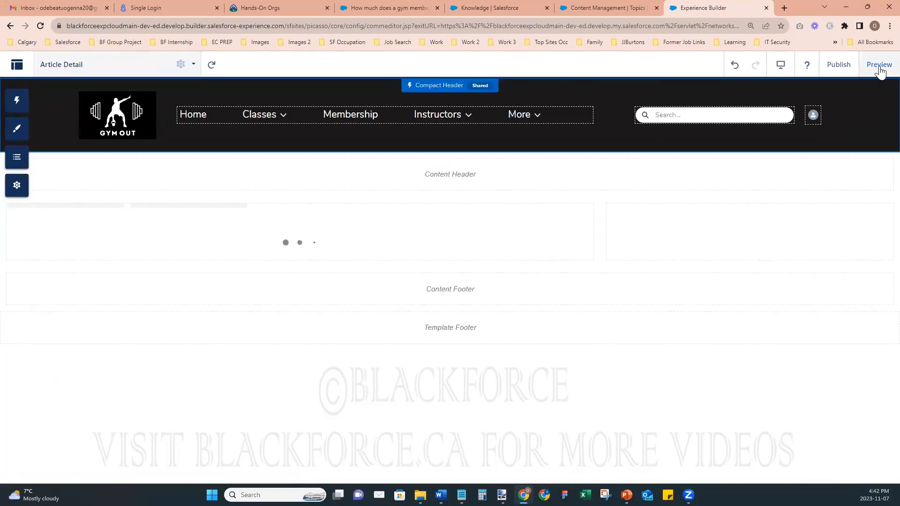
- Preview the Article Detail page and set the view mode to Tablet
left_click(877, 68)
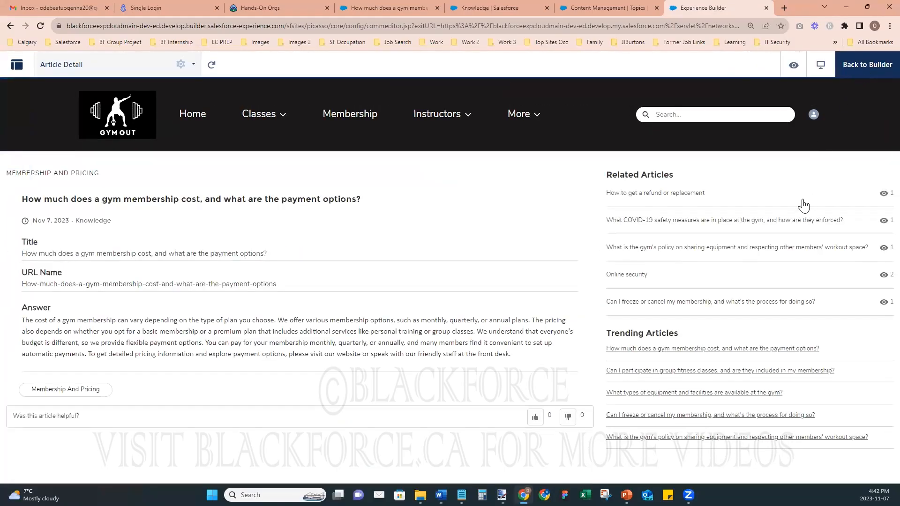
left_click(793, 69)
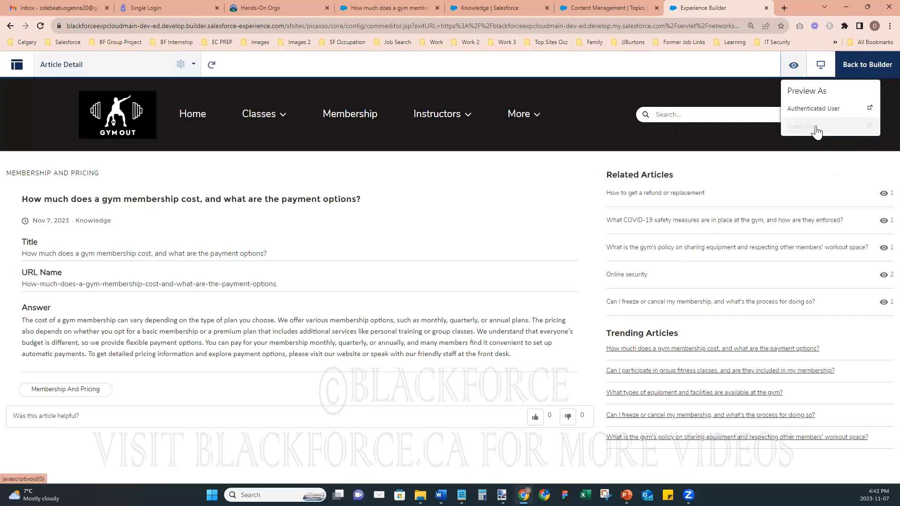
left_click(765, 74)
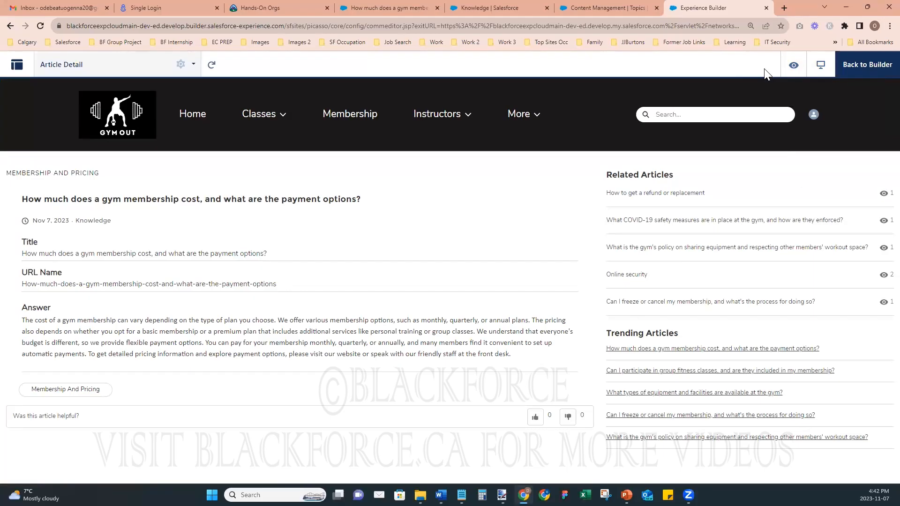
left_click(821, 67)
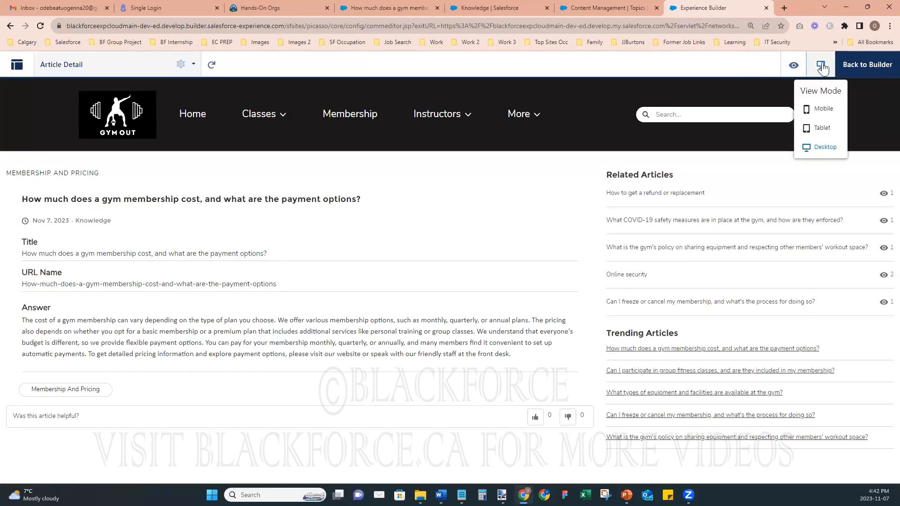
left_click(825, 128)
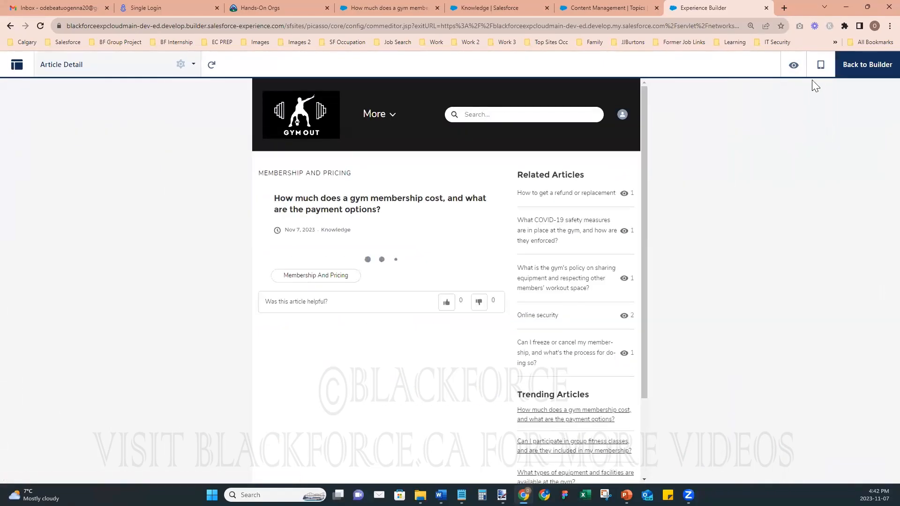
- Preview the article in Mobile view, dismiss the welcome message, then switch back to Desktop
left_click(820, 65)
left_click(814, 111)
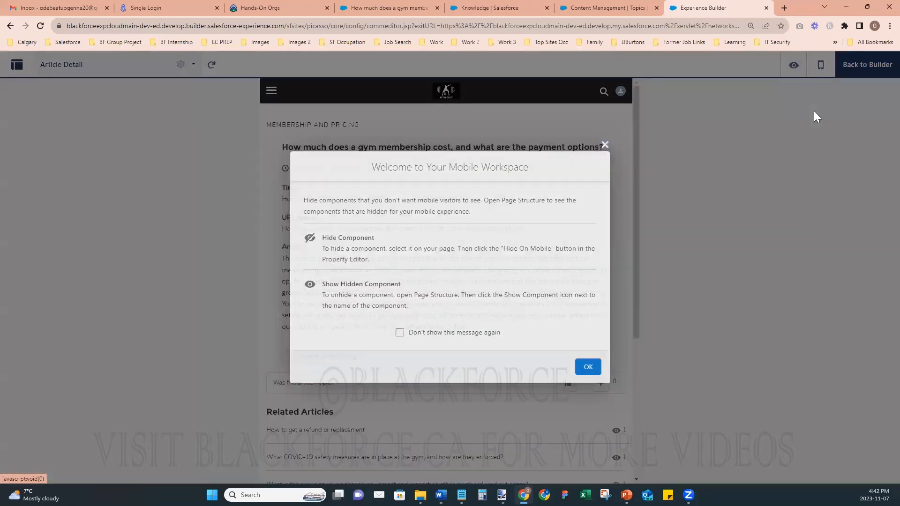
left_click(605, 145)
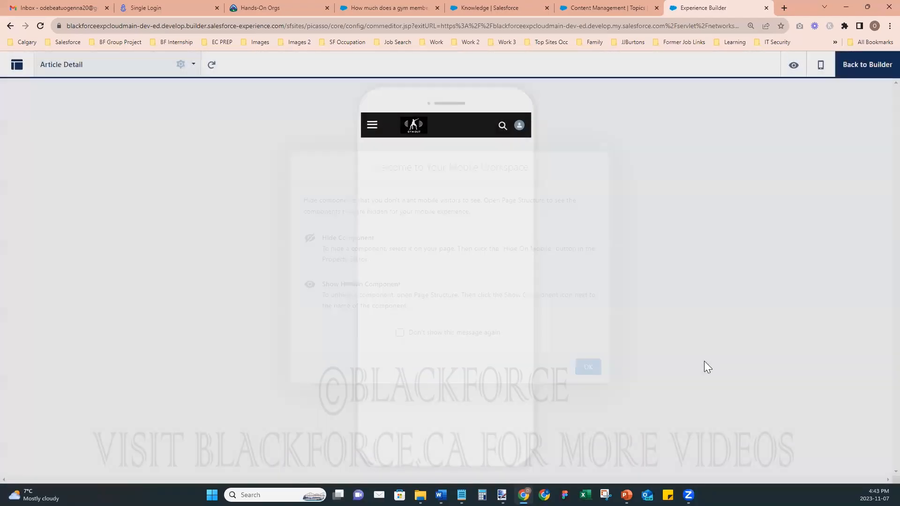
scroll(431, 304, "down", 15)
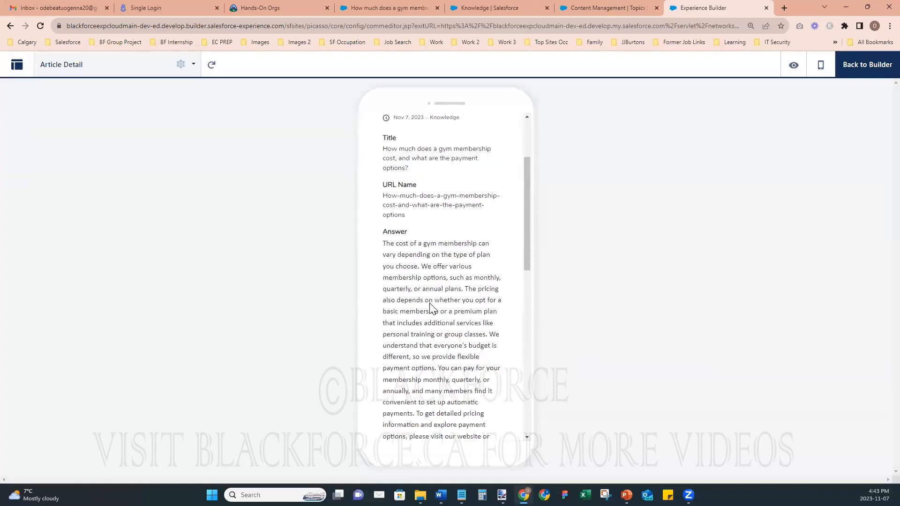
scroll(430, 307, "up", 15)
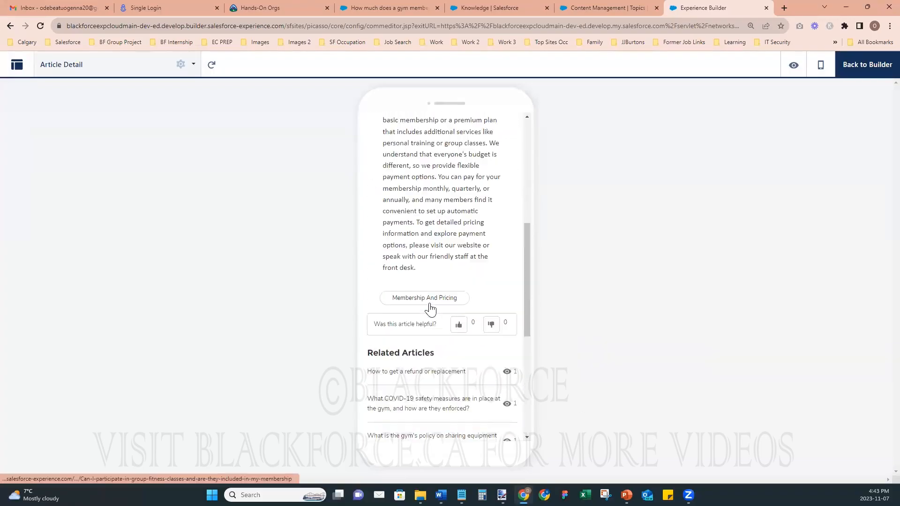
left_click(821, 67)
left_click(821, 148)
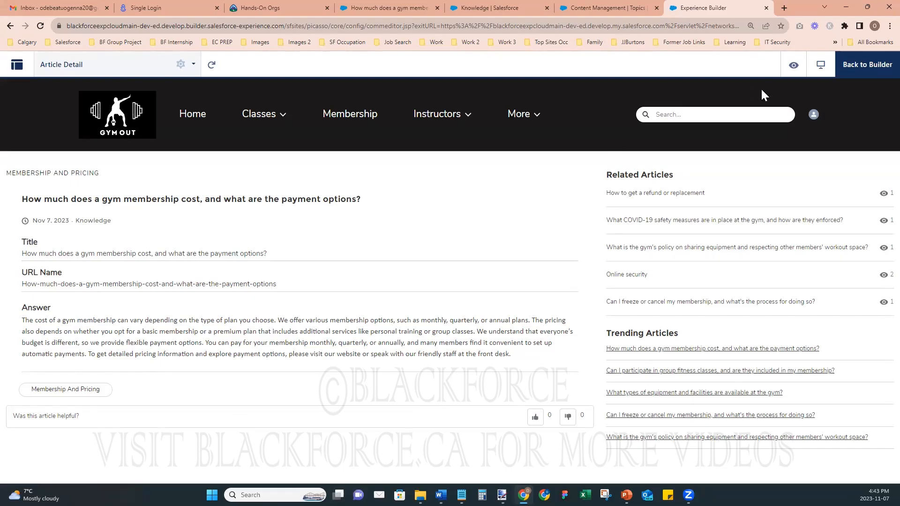
- Preview the article as Authenticated User, then exit preview and close the preview tab
left_click(793, 65)
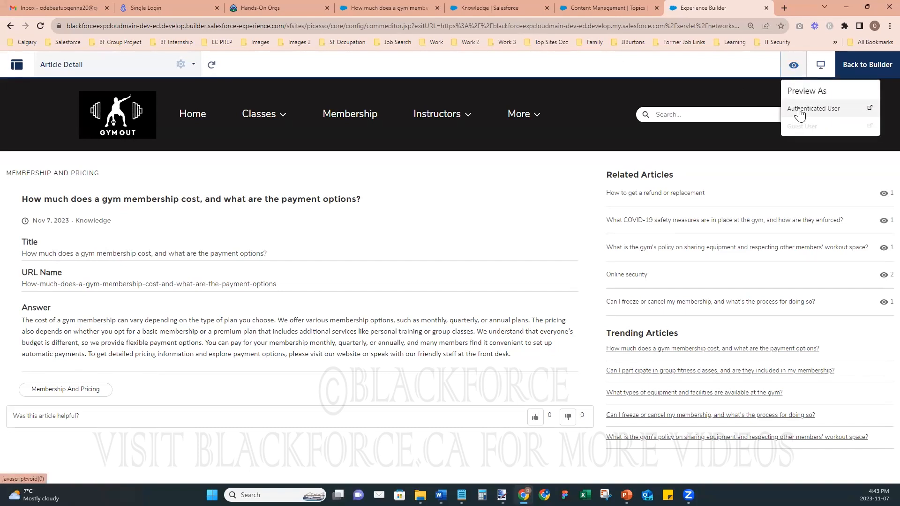
left_click(797, 110)
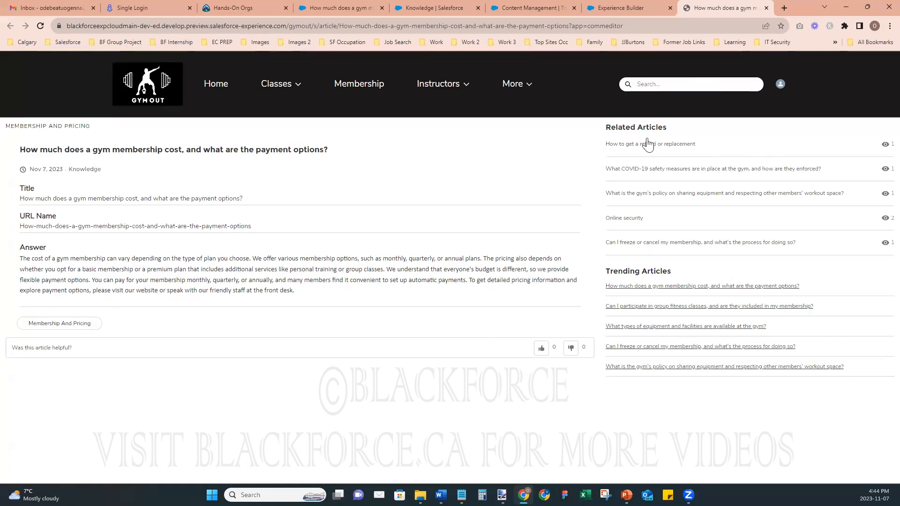
left_click(622, 7)
left_click(844, 64)
left_click(744, 7)
left_click(656, 8)
left_click(767, 7)
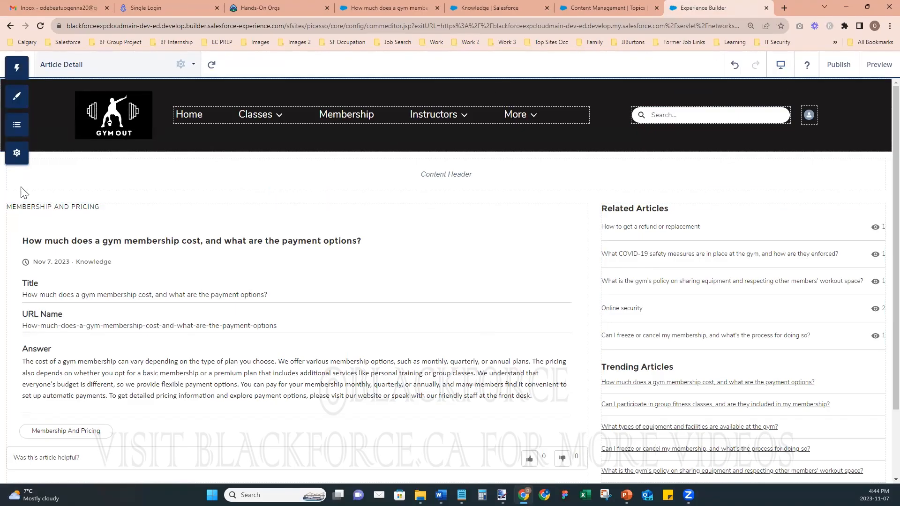
- Open the Published URL from Settings > General in incognito, then move to Content Management
left_click(17, 153)
right_click(298, 301)
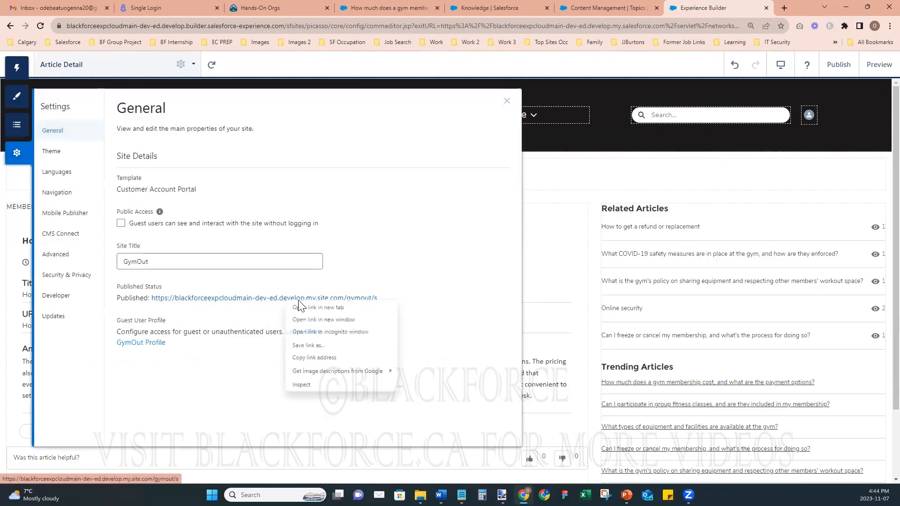
left_click(333, 330)
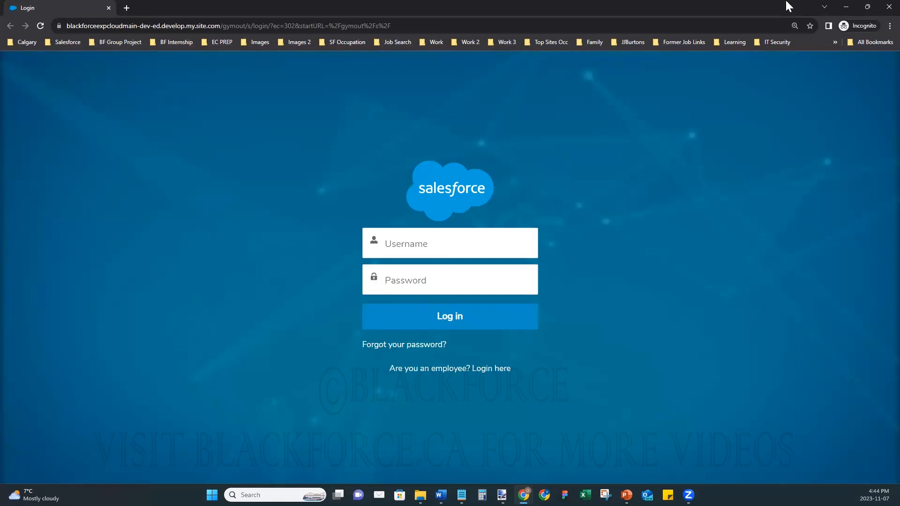
left_click(847, 7)
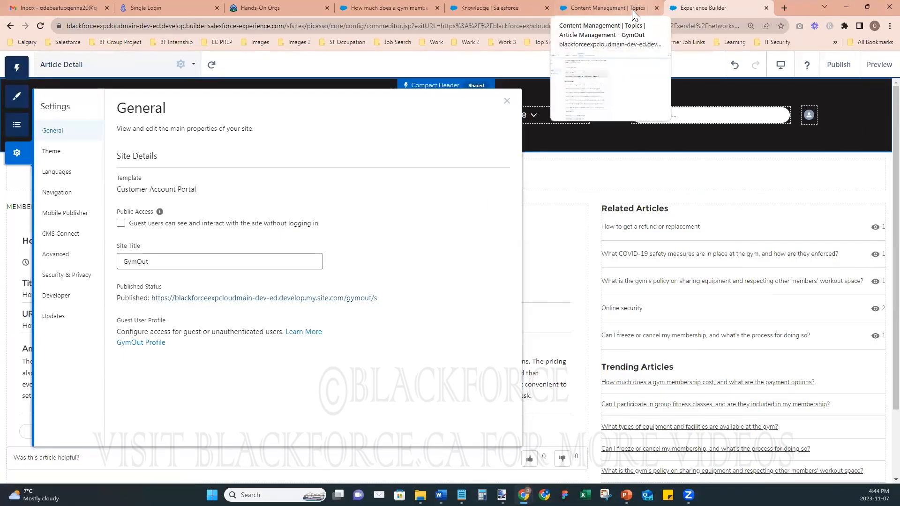
left_click(649, 11)
left_click(12, 69)
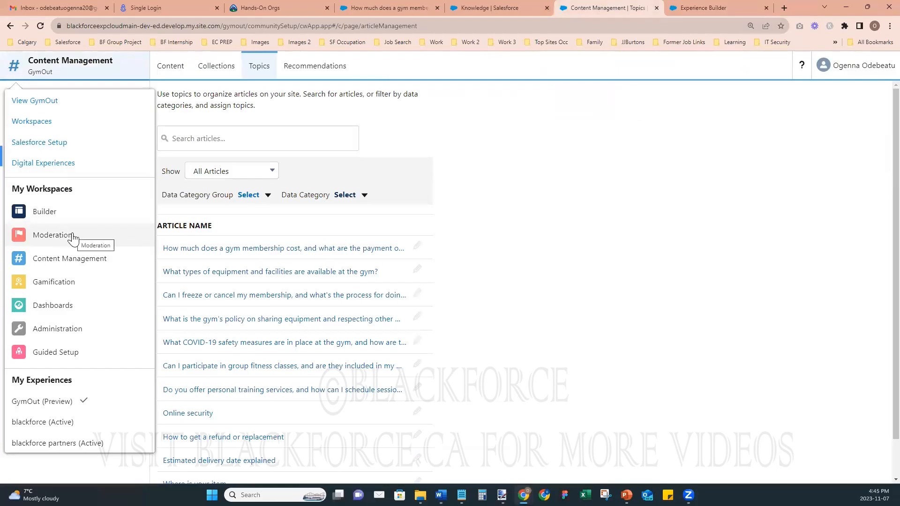
- Open the Administration Login & Registration branding page, then bring up the gym images folder
left_click(47, 328)
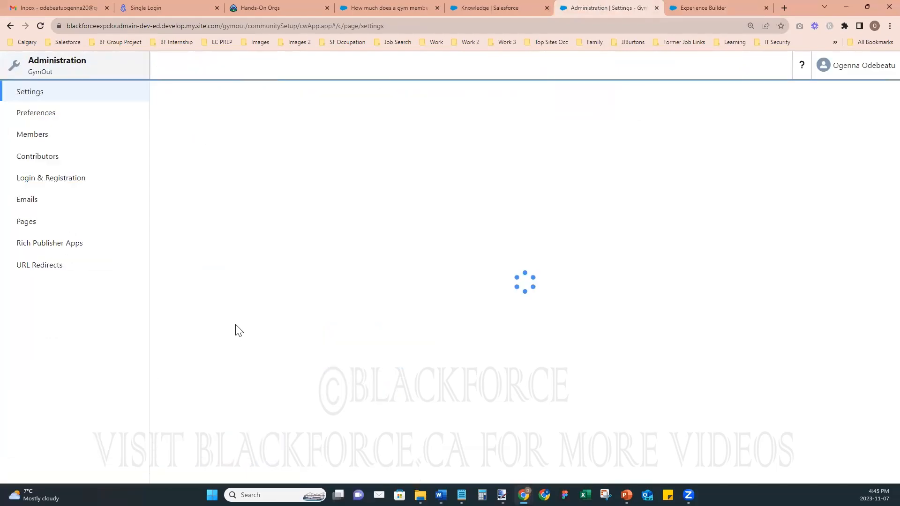
left_click(39, 178)
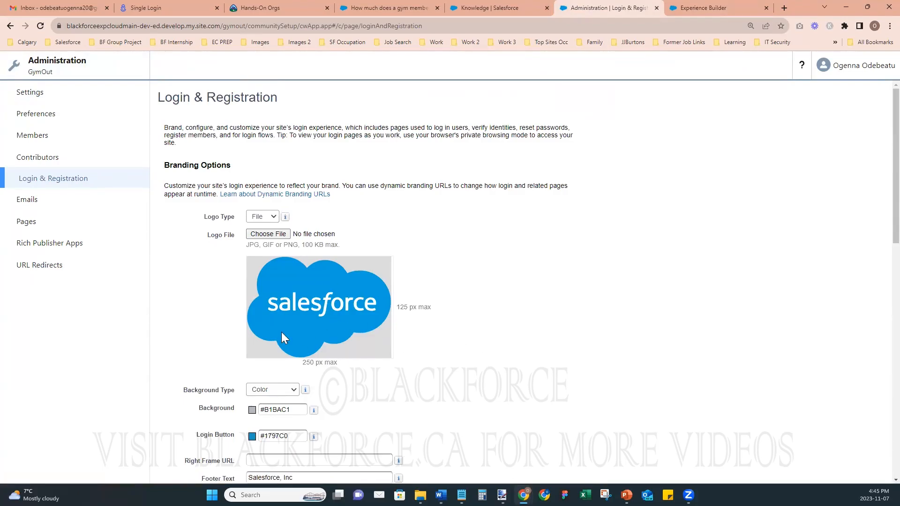
left_click(419, 495)
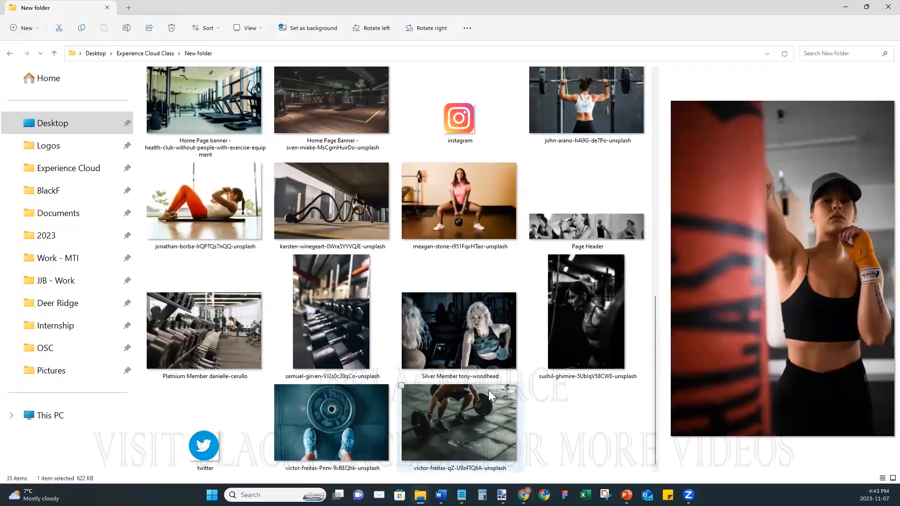
- Open Gym Out Logo - For Header 2.png from the gym photos folder with paint.net
scroll(488, 390, "up", 5)
scroll(485, 359, "down", 10)
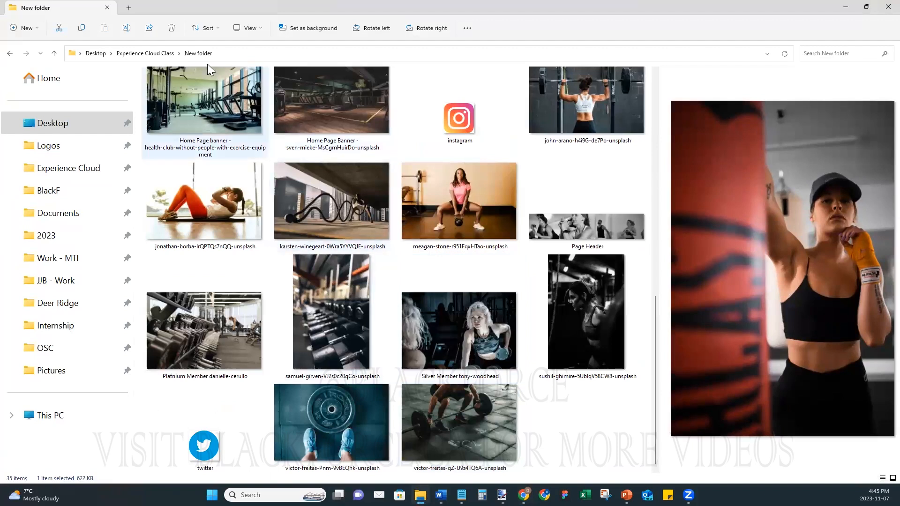
left_click(199, 53)
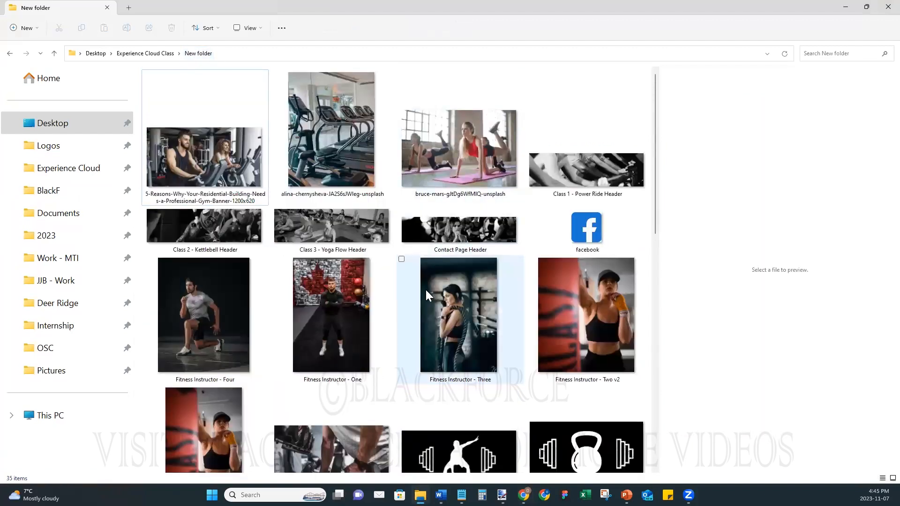
scroll(425, 288, "down", 10)
scroll(430, 282, "up", 9)
scroll(430, 282, "down", 3)
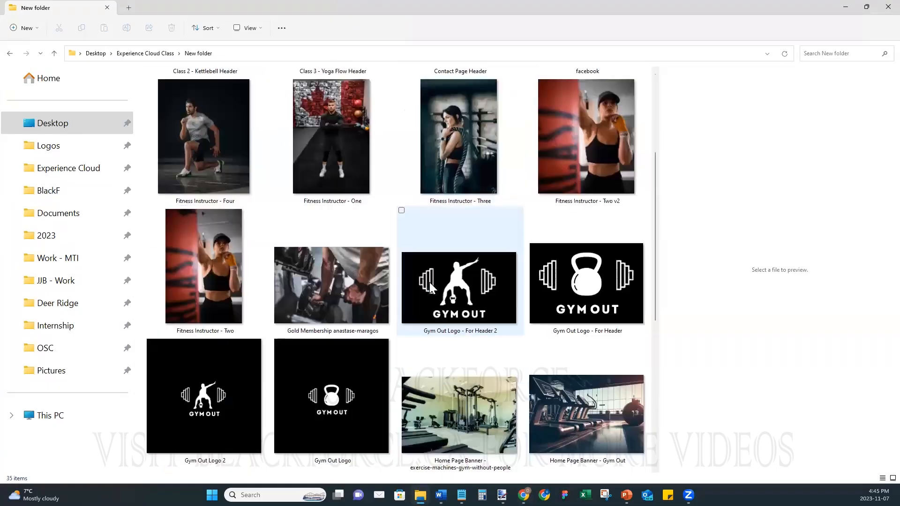
left_click(458, 283)
right_click(458, 284)
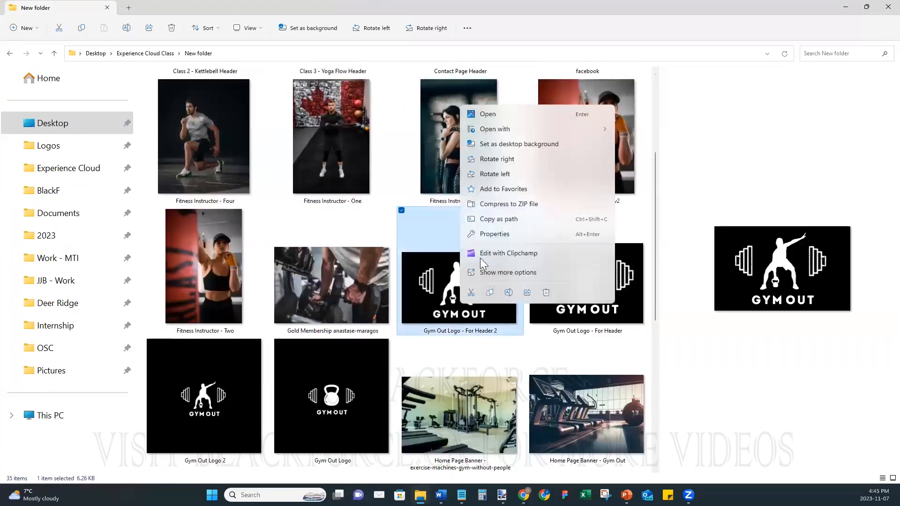
mouse_move(563, 127)
left_click(658, 146)
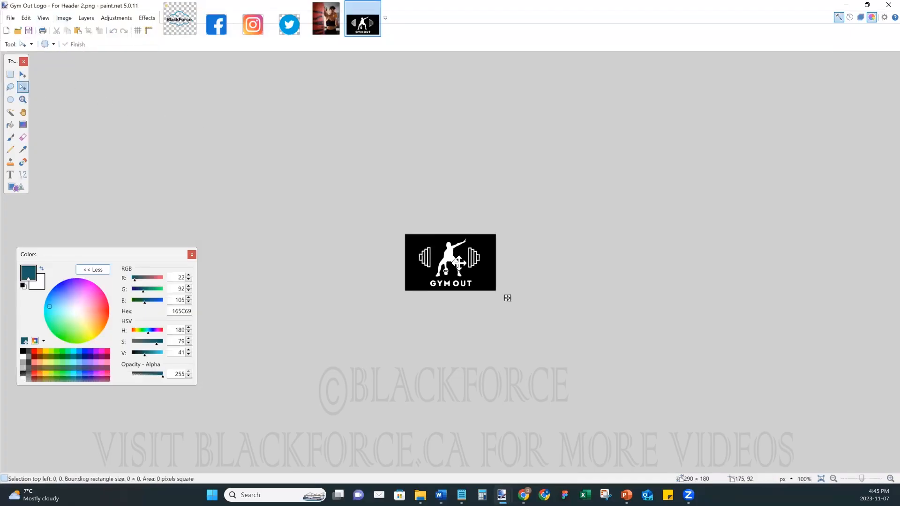
- Resize the whole logo image to 250 × 150 pixels
key("ctrl+a")
left_click(62, 19)
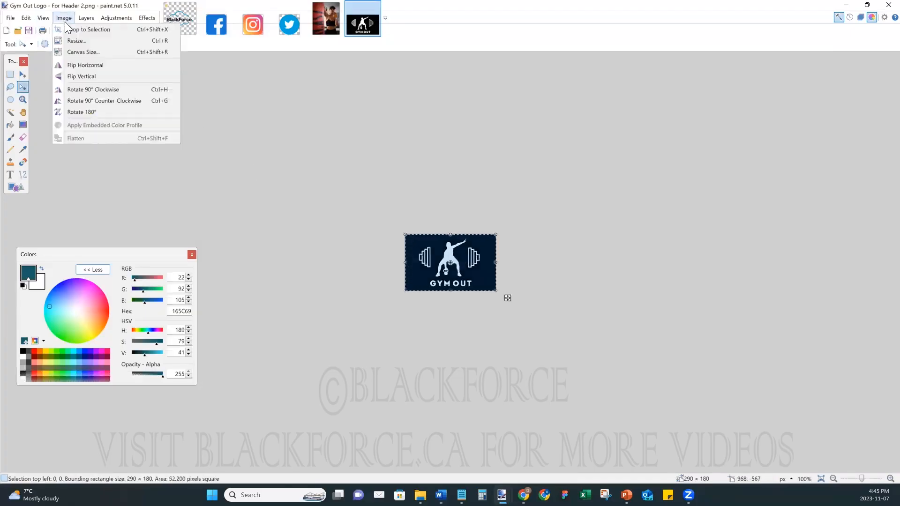
left_click(85, 42)
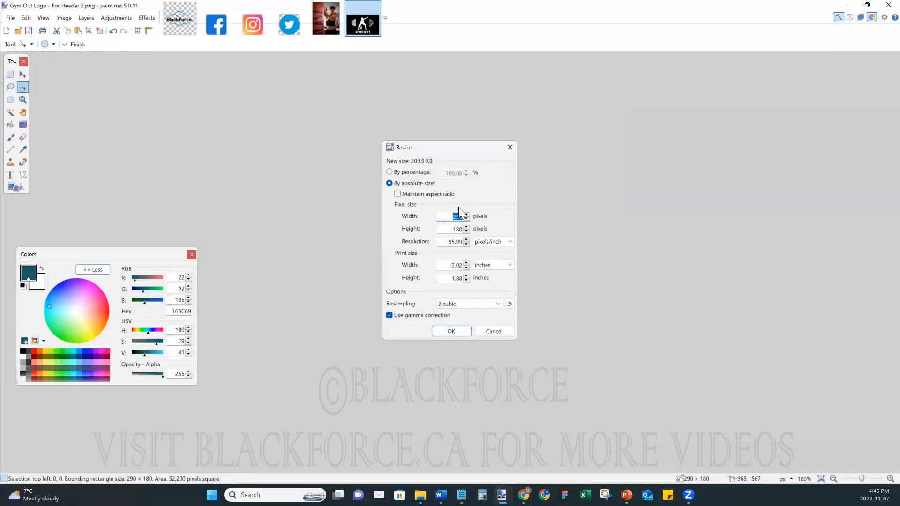
type("250")
key("Tab")
type("150")
left_click(451, 331)
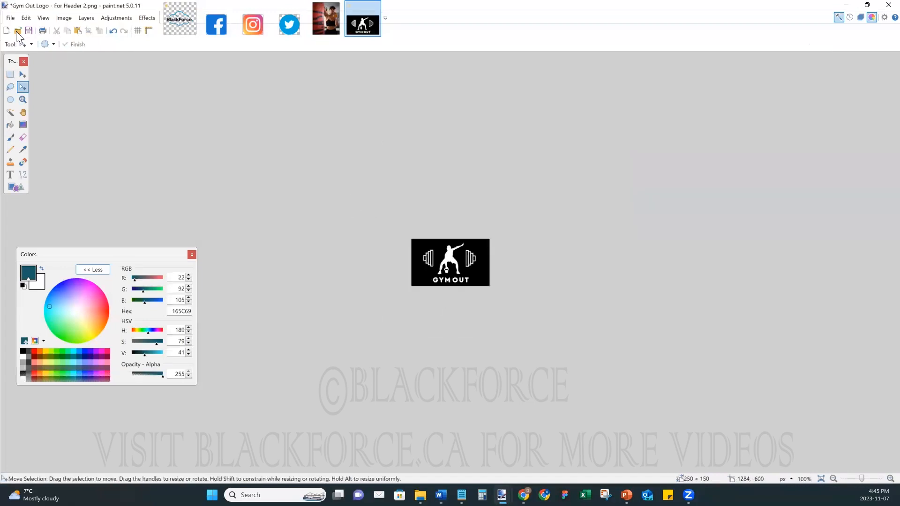
- Save it as a PNG named 'Gym Out Logo 250x150' and minimize paint.net
left_click(11, 18)
left_click(44, 86)
left_click(204, 431)
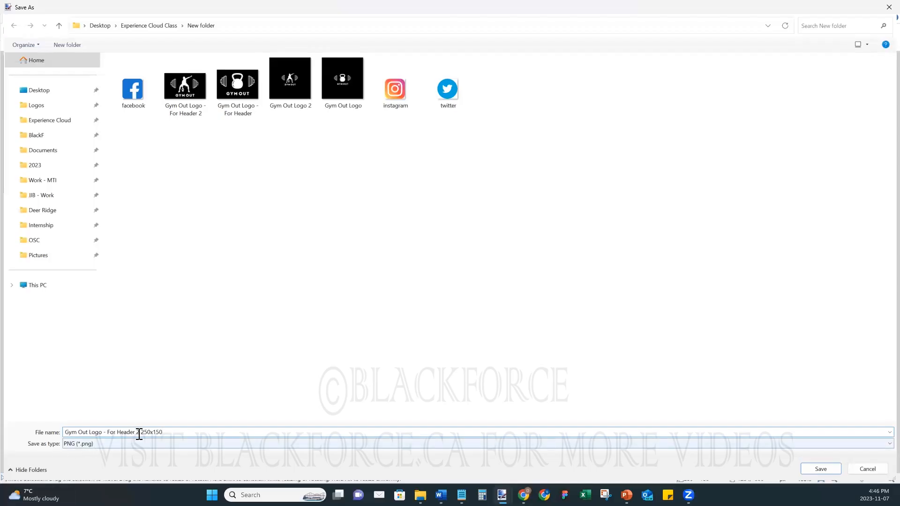
key("BackSpace")
key("BackSpace")
key("BackSpace")
key("BackSpace")
key("BackSpace")
key("BackSpace")
key("BackSpace")
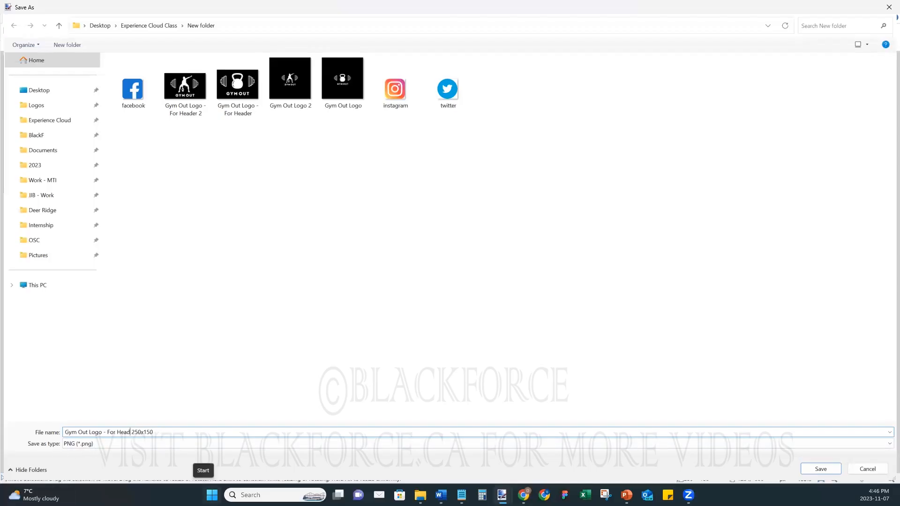
key("BackSpace")
key("BackSpace")
key("BackSpace")
key("BackSpace")
key("BackSpace")
key("BackSpace")
key("BackSpace")
key("BackSpace")
left_click(821, 469)
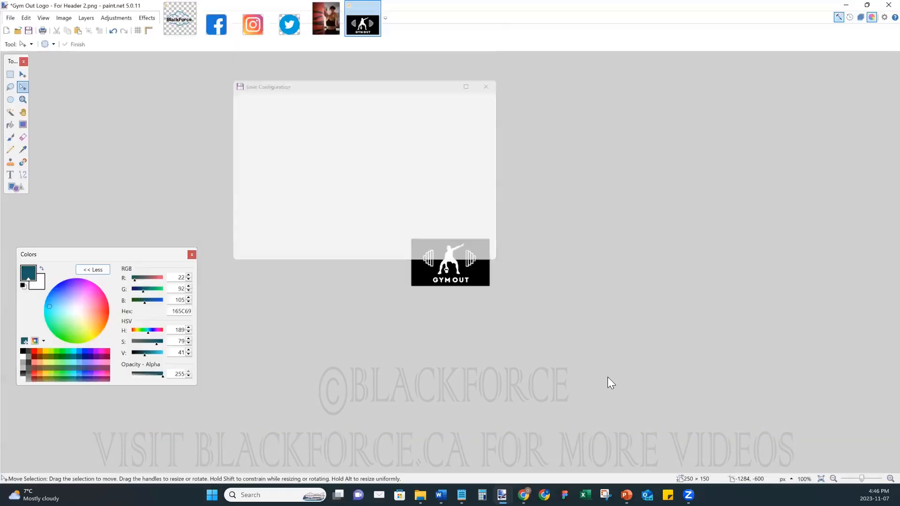
left_click(434, 252)
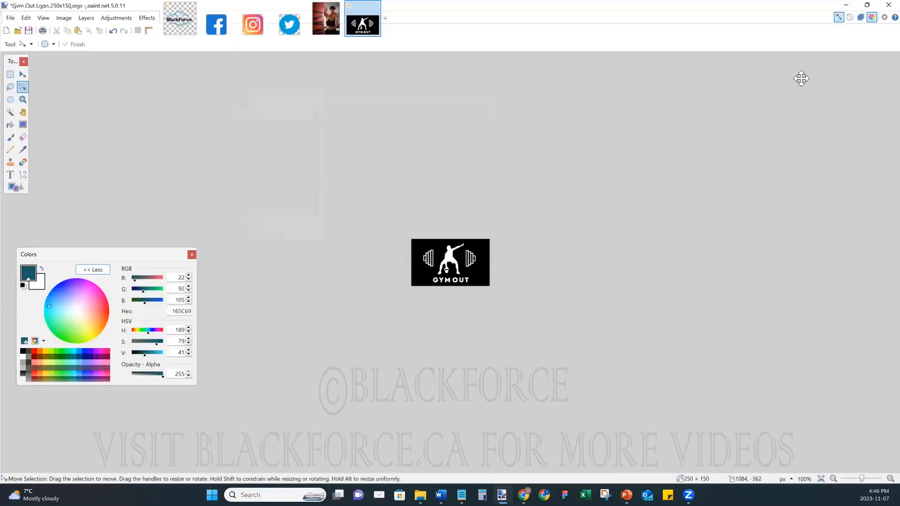
left_click(847, 5)
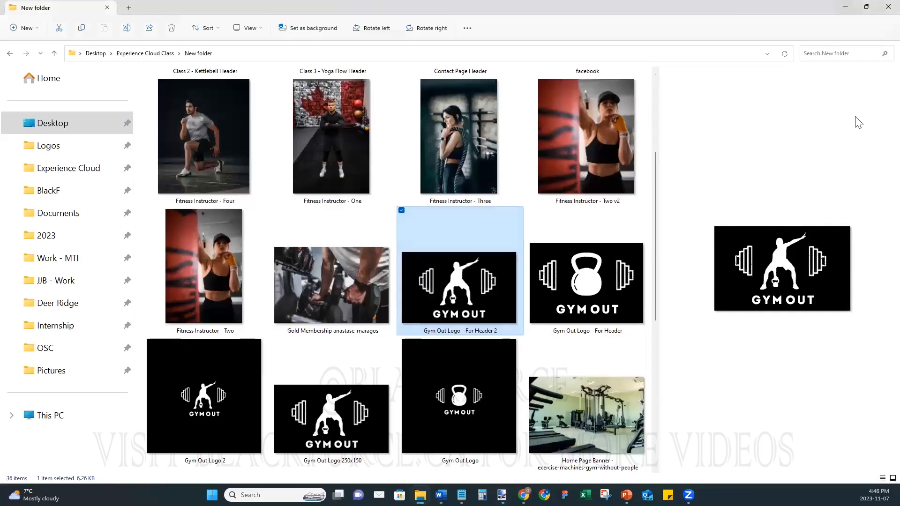
- Load Gym Out Logo 250x150 as the login logo; it fails the 250 × 125 limit
left_click(845, 7)
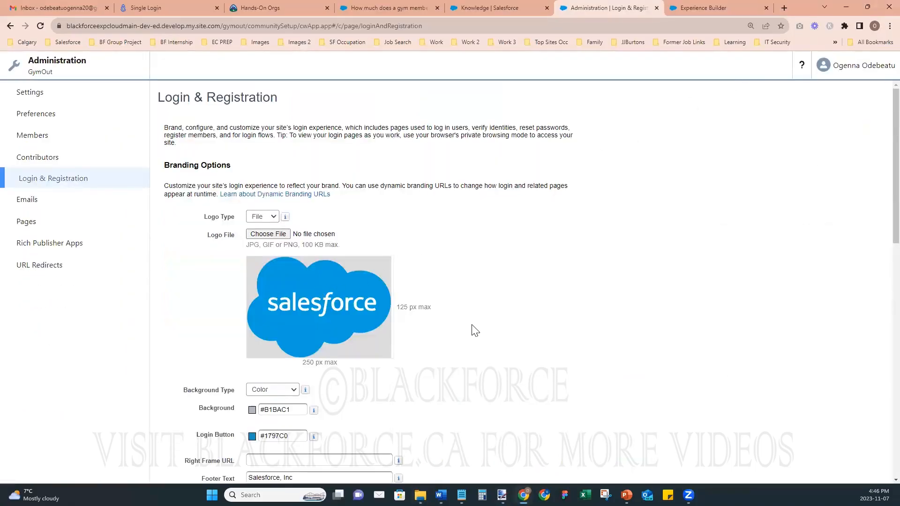
scroll(474, 331, "down", 1)
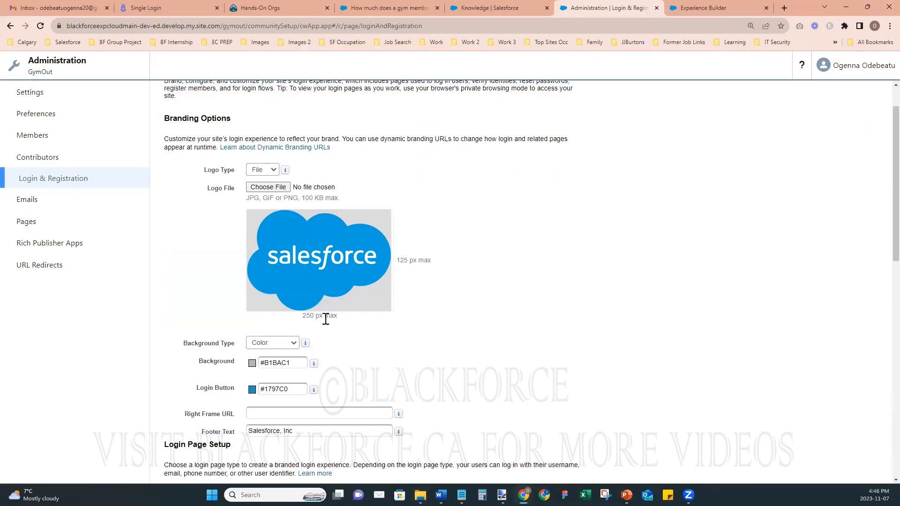
left_click(264, 188)
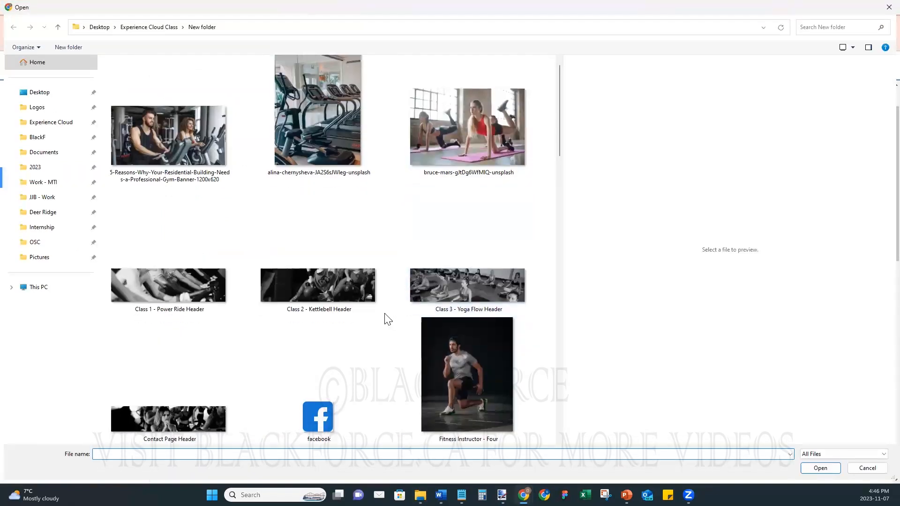
scroll(387, 319, "down", 5)
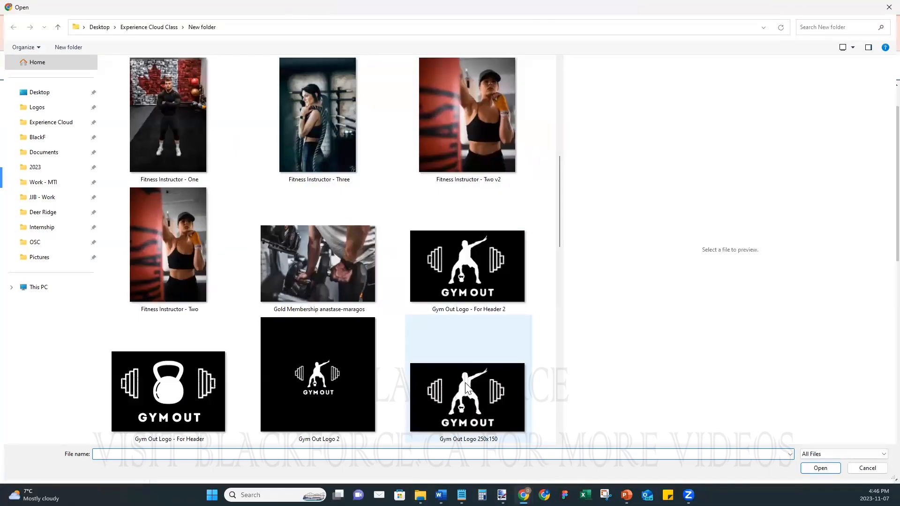
left_click(459, 338)
left_click(821, 468)
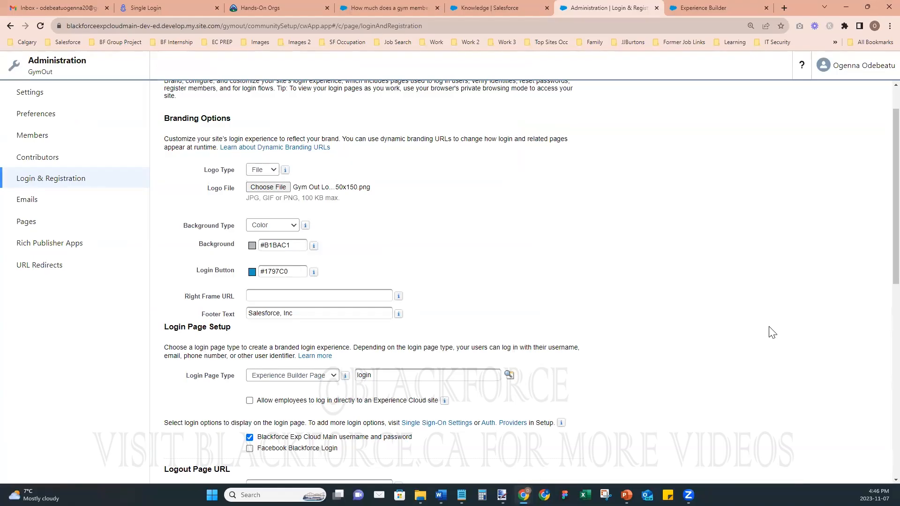
scroll(464, 279, "down", 8)
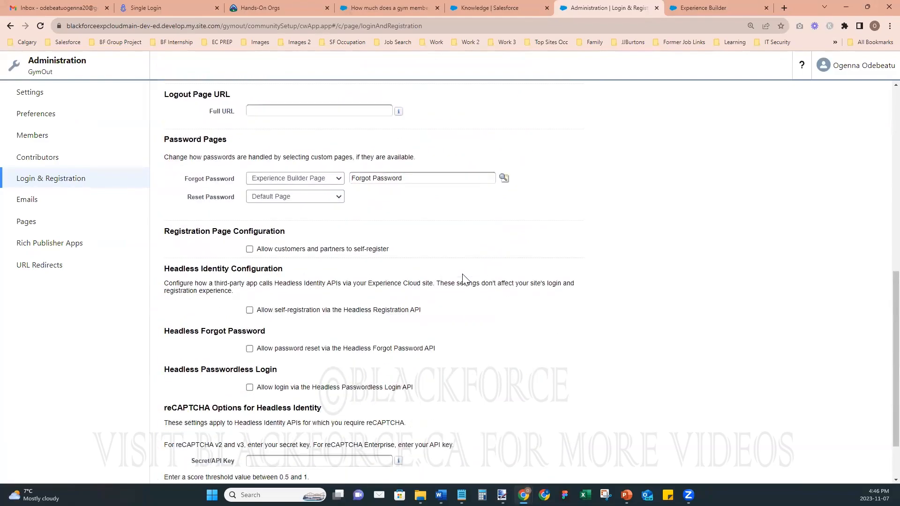
scroll(464, 280, "up", 10)
scroll(466, 279, "down", 10)
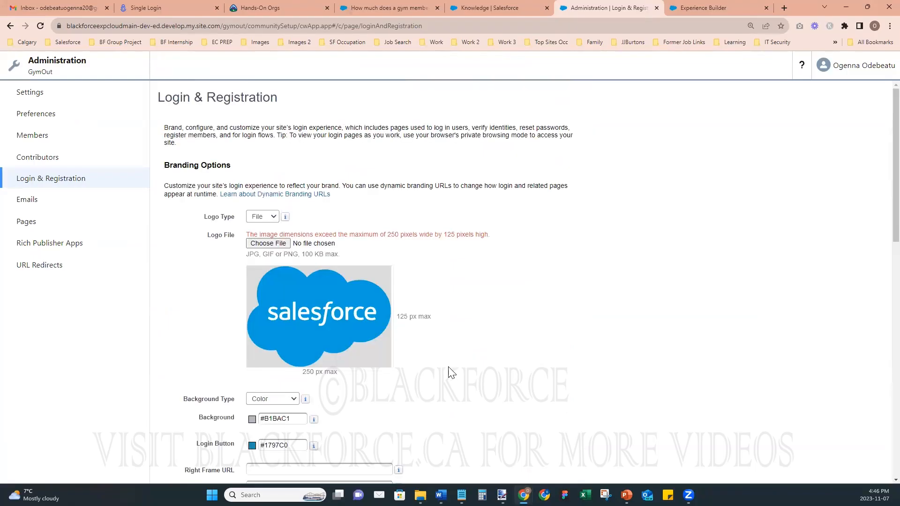
mouse_move(502, 495)
left_click(643, 454)
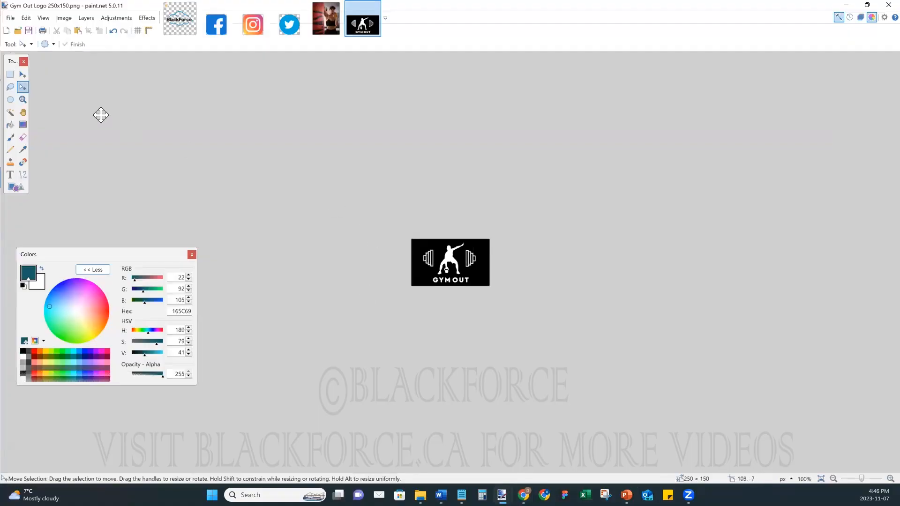
key("ctrl+a")
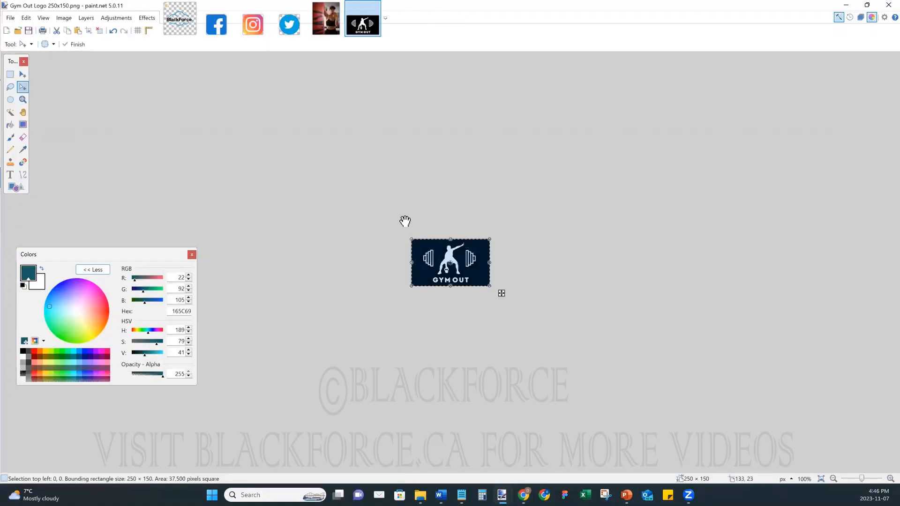
left_click(64, 18)
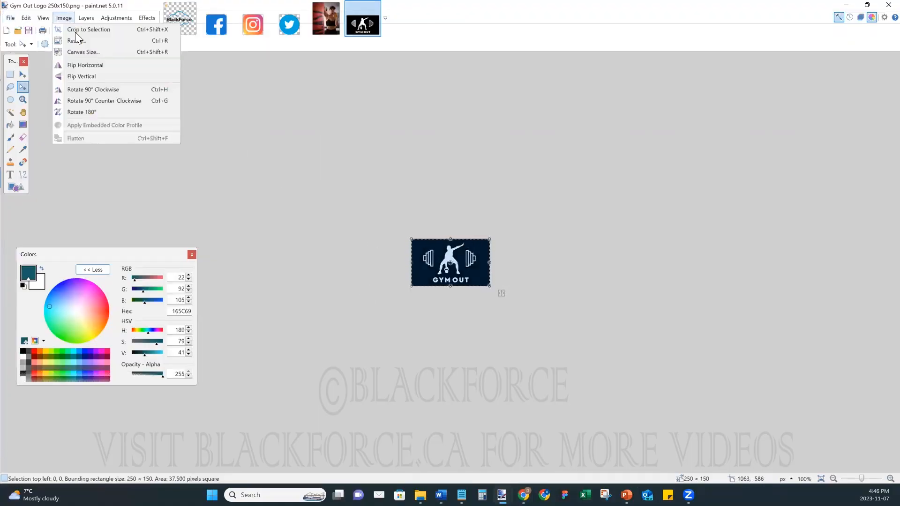
left_click(131, 44)
left_click(447, 230)
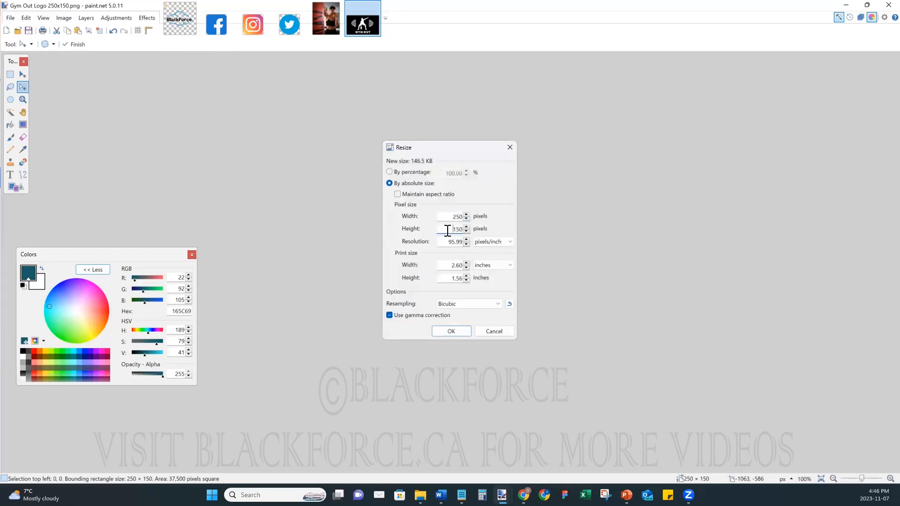
type("125")
left_click(451, 334)
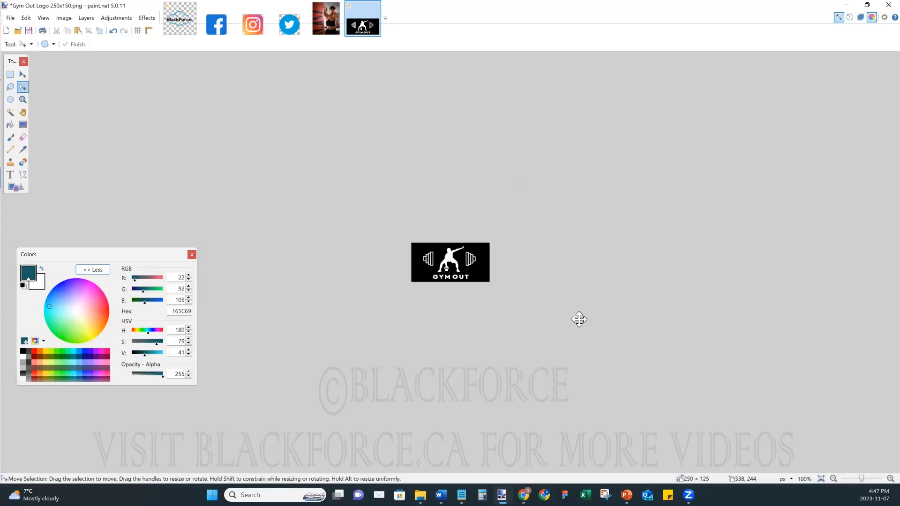
key("ctrl+z")
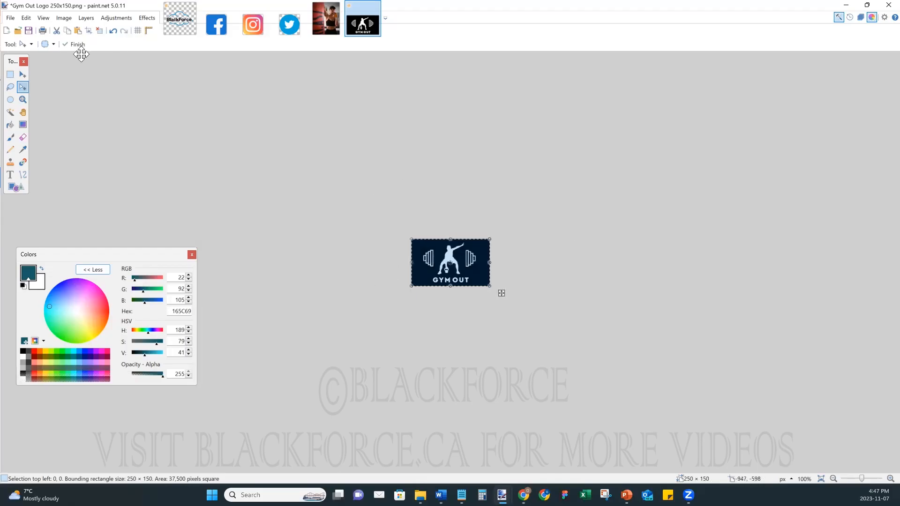
- Open the square Gym Out Logo 2 image in paint.net
left_click(18, 30)
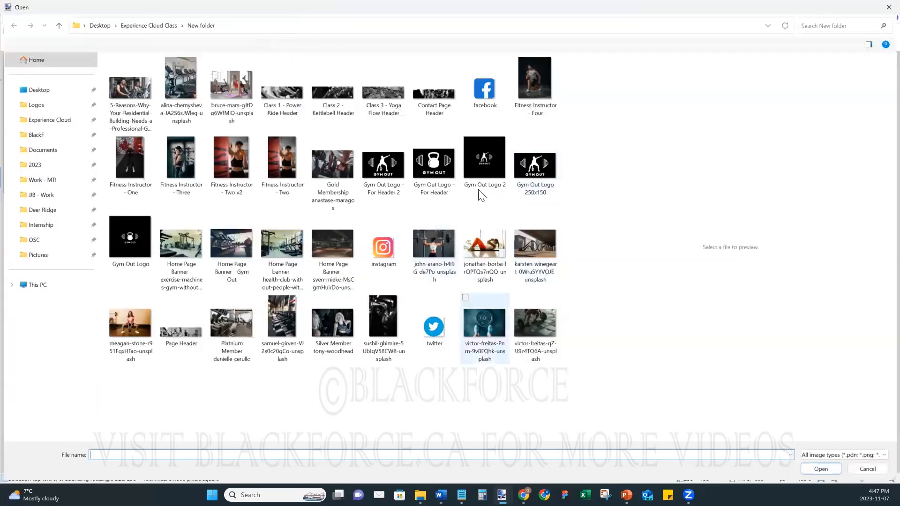
left_click(499, 177)
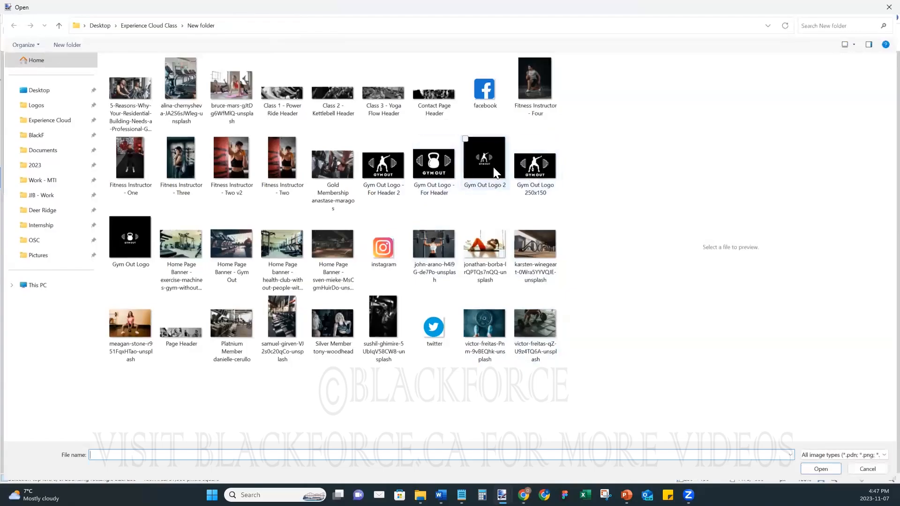
left_click(818, 465)
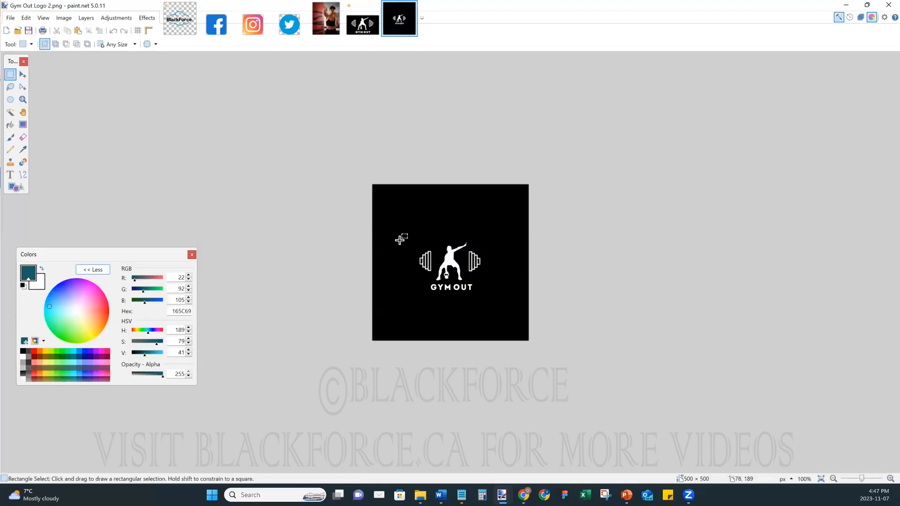
- Try a rectangle selection around the emblem, adjust its edges, then deselect it
left_click_drag(397, 236, 509, 304)
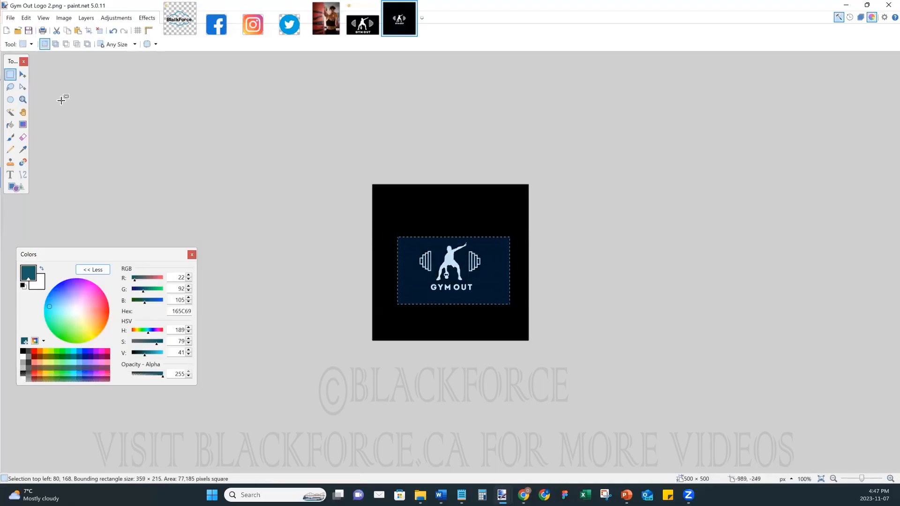
left_click(22, 87)
left_click_drag(397, 271, 406, 270)
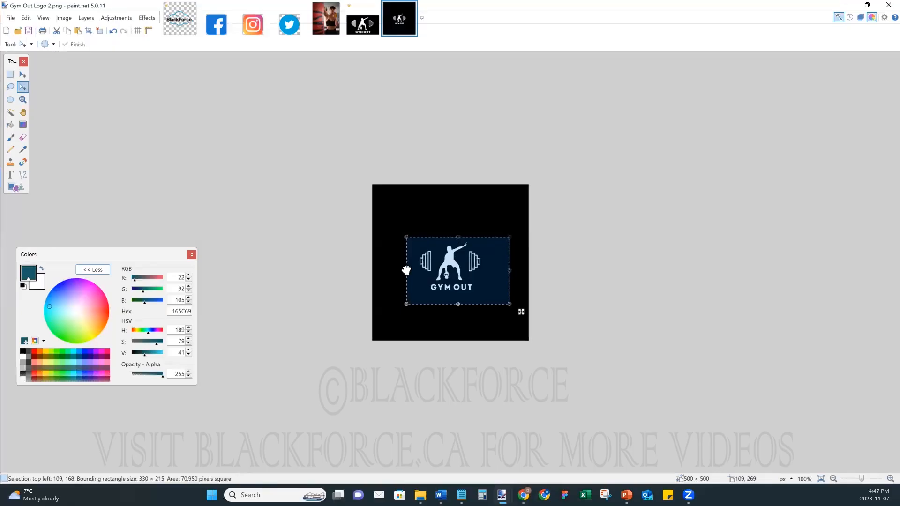
left_click_drag(458, 303, 458, 297)
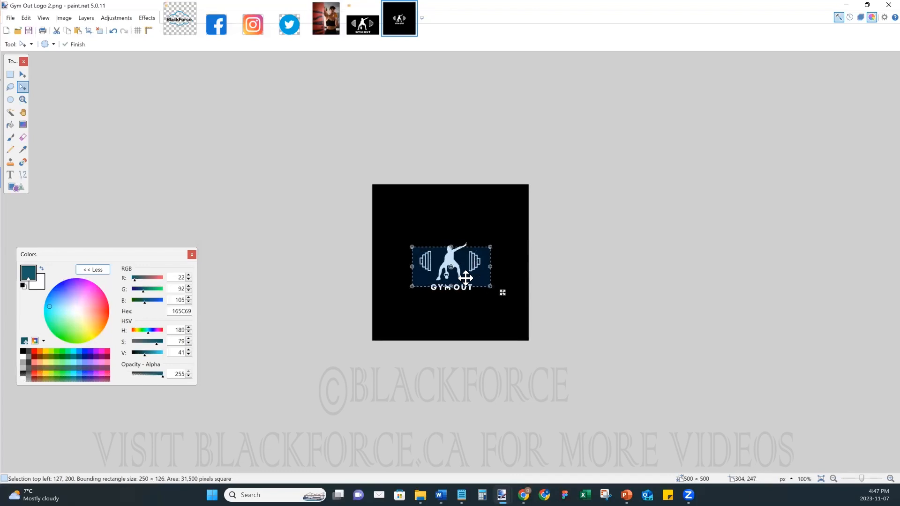
key("ctrl+d")
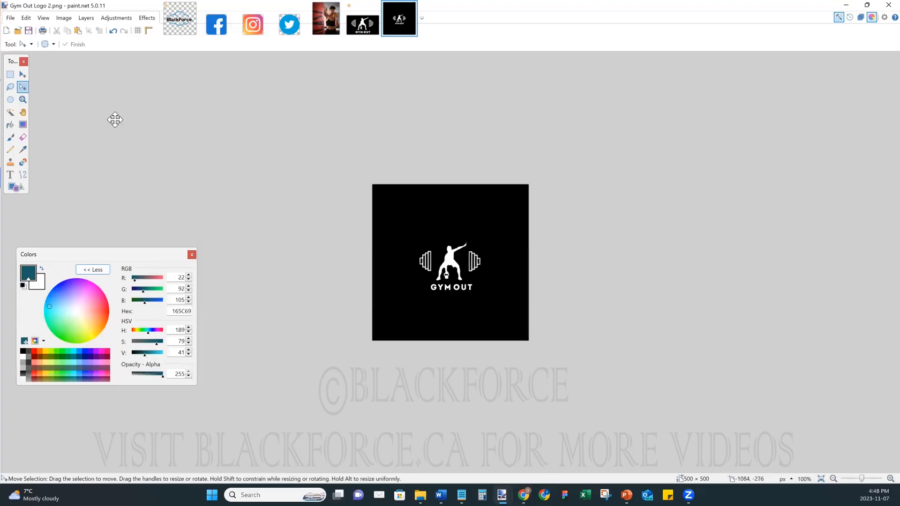
- Rectangle-select the band around the logo emblem, nudged slightly right to center it
left_click(10, 75)
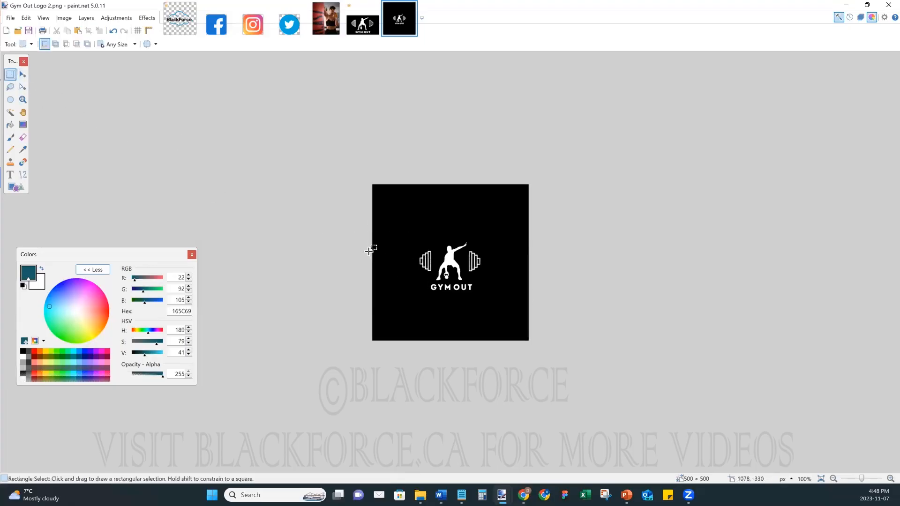
left_click_drag(387, 227, 512, 303)
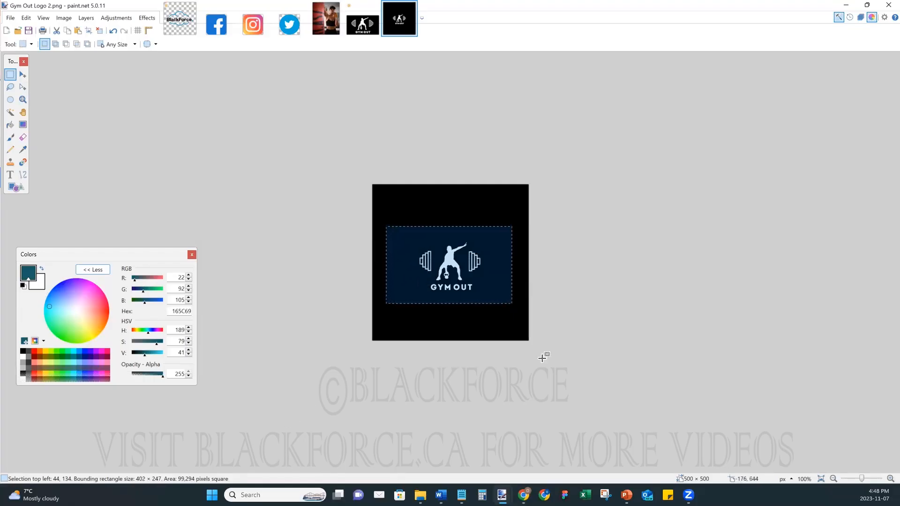
left_click(27, 85)
left_click_drag(453, 251, 457, 252)
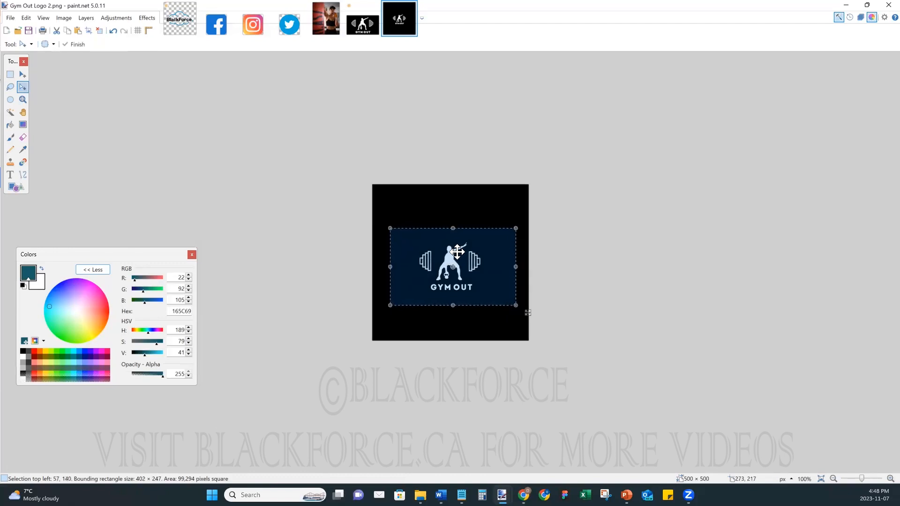
- Crop to the selected band and attempt a 250 × 125 resize
left_click(88, 31)
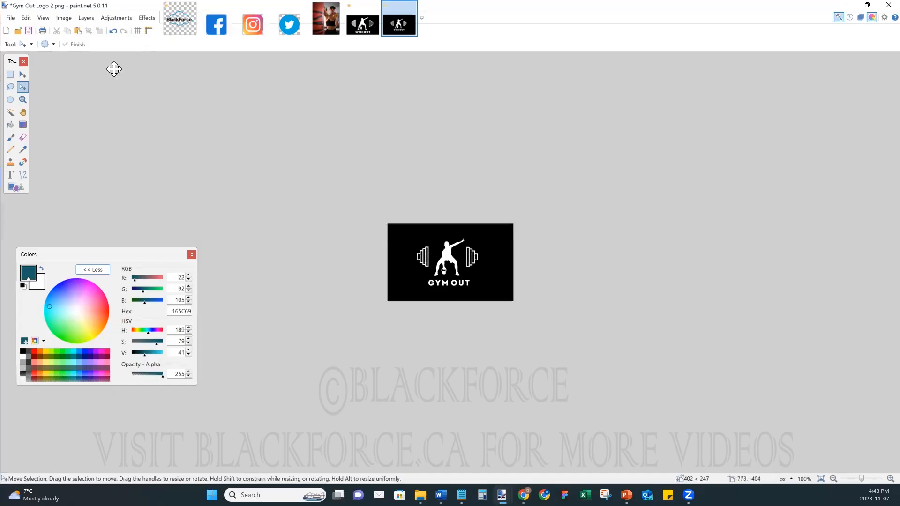
left_click(64, 18)
left_click(69, 47)
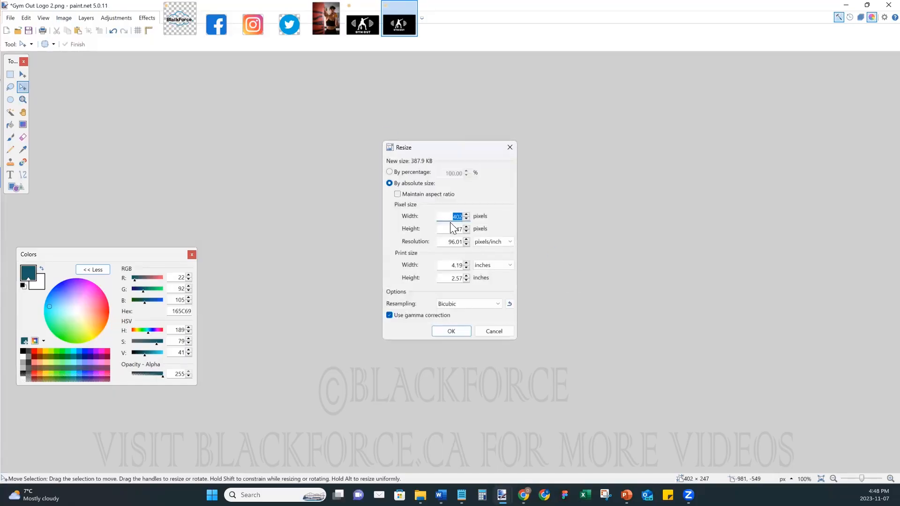
type("250")
type("125")
left_click(459, 333)
- Undo the resize and crop, shorten the selection band, and crop again
key("ctrl+z")
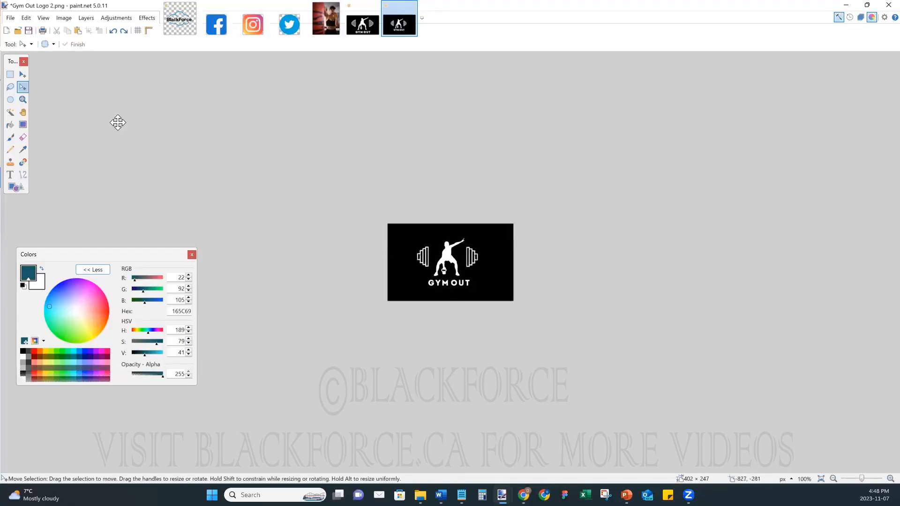
key("ctrl+z")
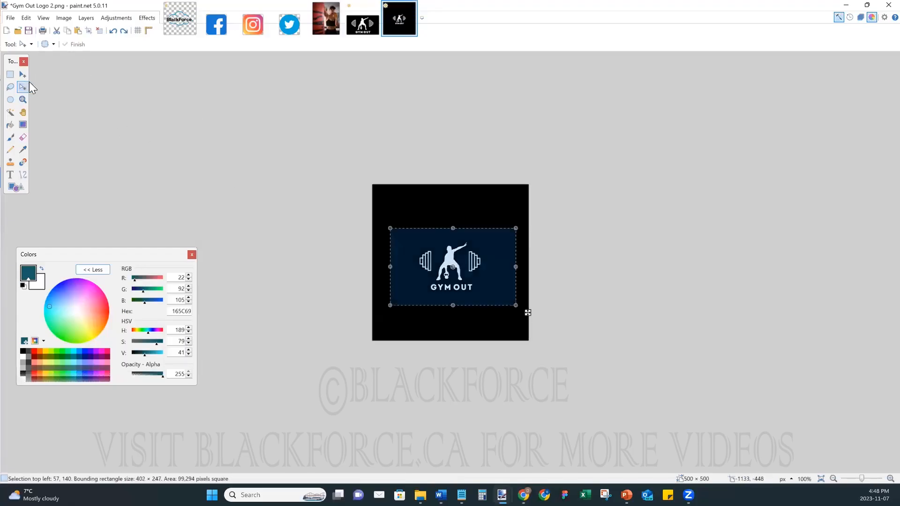
left_click_drag(453, 305, 453, 297)
left_click_drag(453, 228, 454, 238)
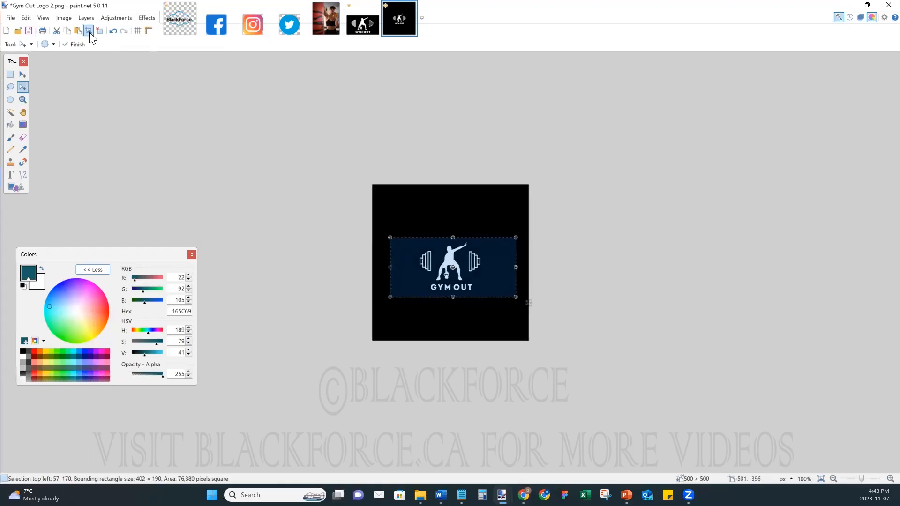
left_click(89, 30)
- Resize the cropped logo to 250 × 125 pixels
key("ctrl+r")
type("250")
double_click(457, 230)
type("125")
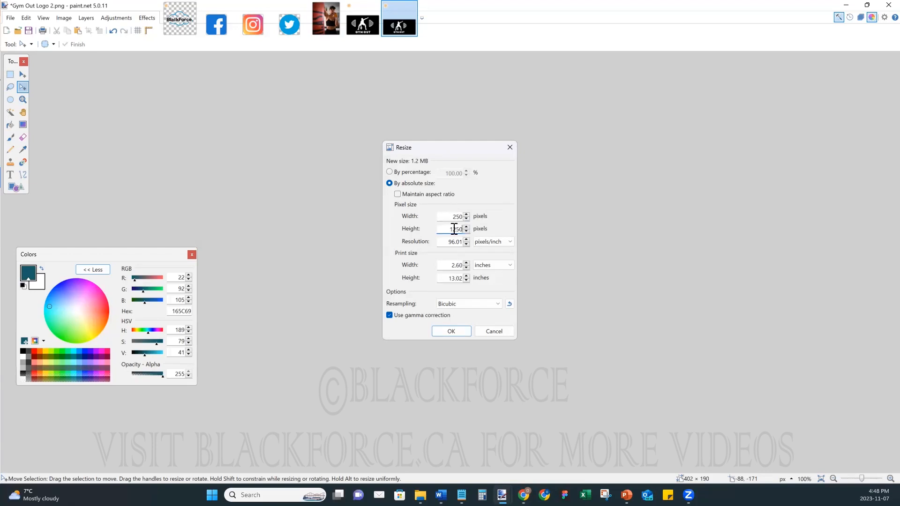
key("Return")
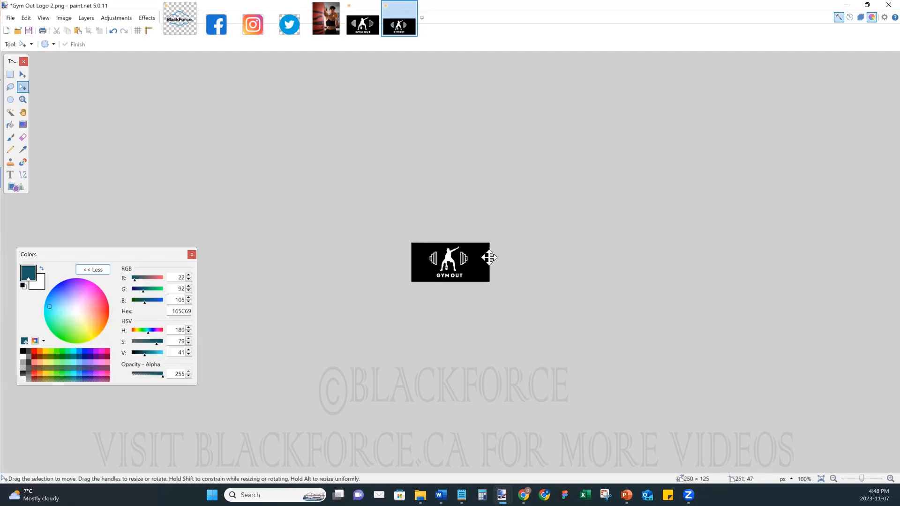
- Save the logo as PNG 'Gym Out Logo 250x125', accepting the PNG settings
left_click(11, 18)
left_click(50, 89)
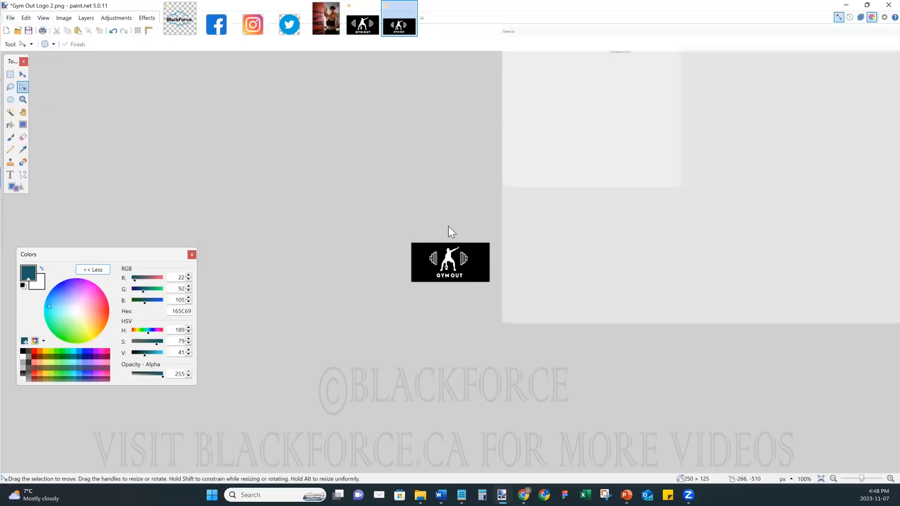
left_click(342, 87)
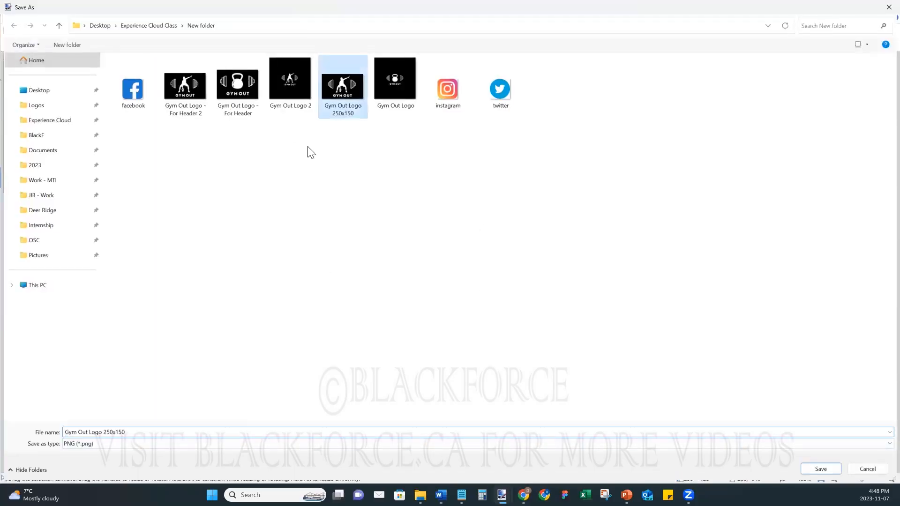
left_click(133, 432)
key("End")
key("BackSpace")
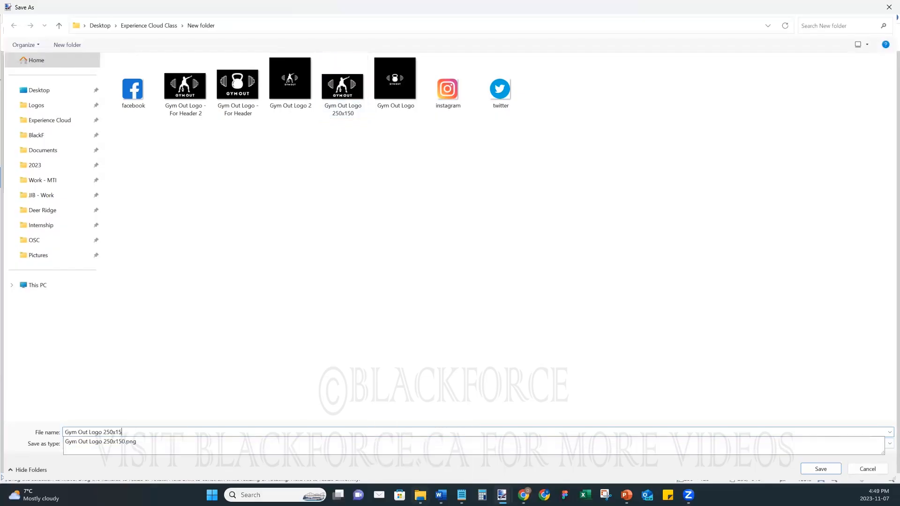
type("2")
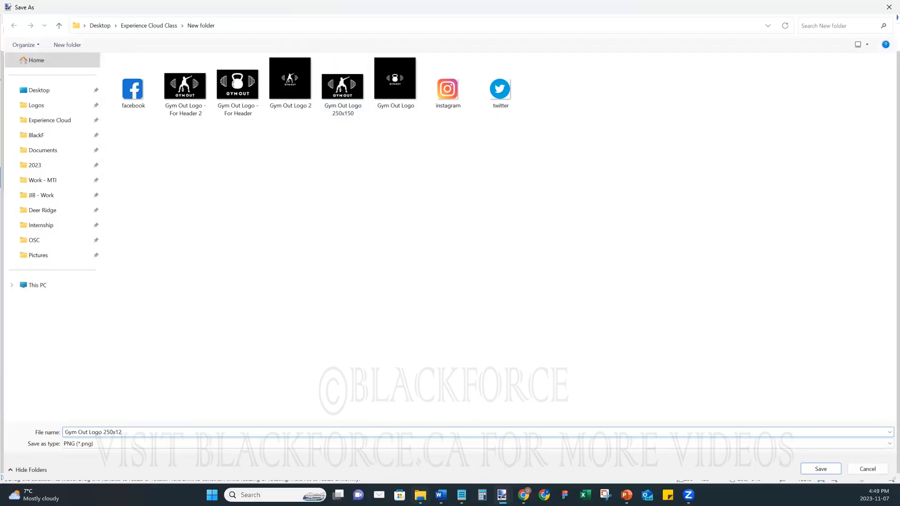
key("Return")
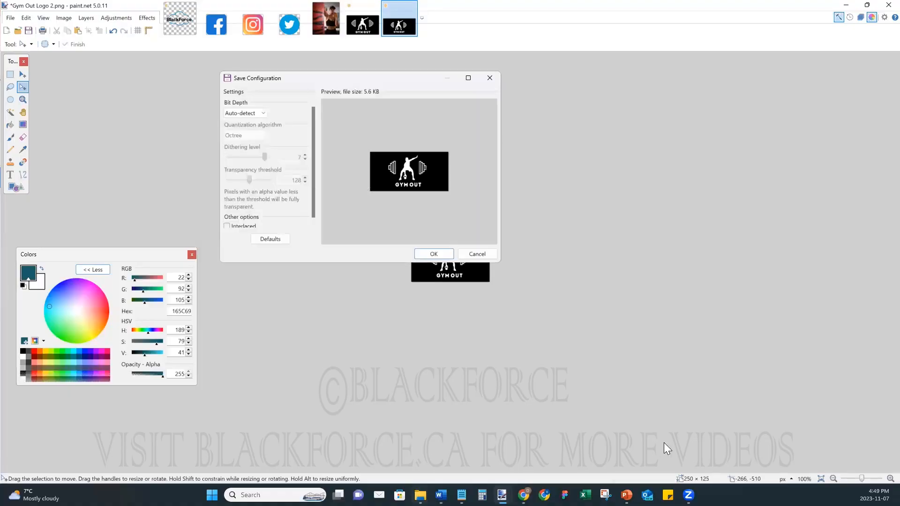
left_click(431, 254)
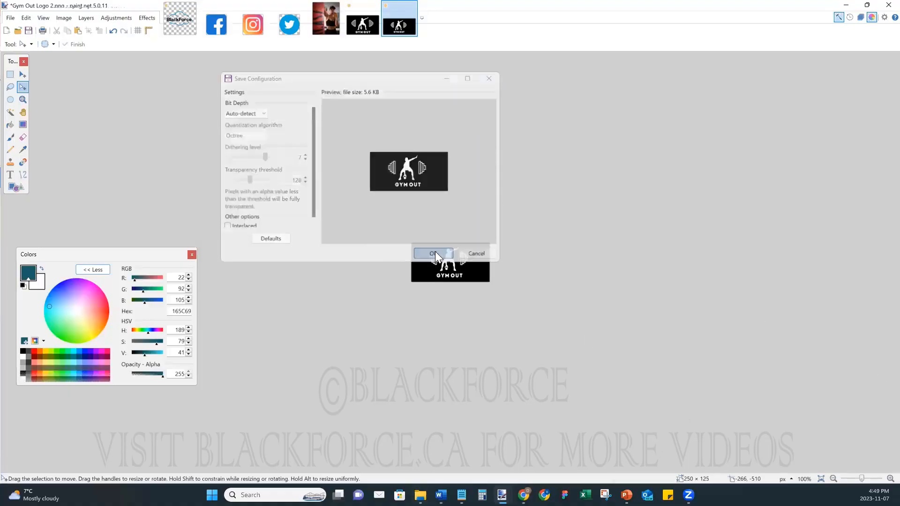
- Upload Gym Out Logo 250x125 as the login page logo and save the branding
left_click(846, 5)
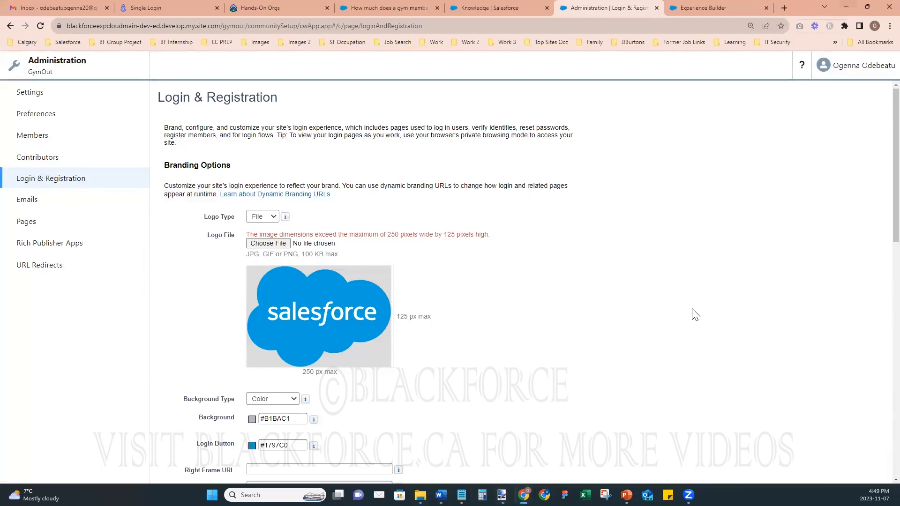
left_click(267, 244)
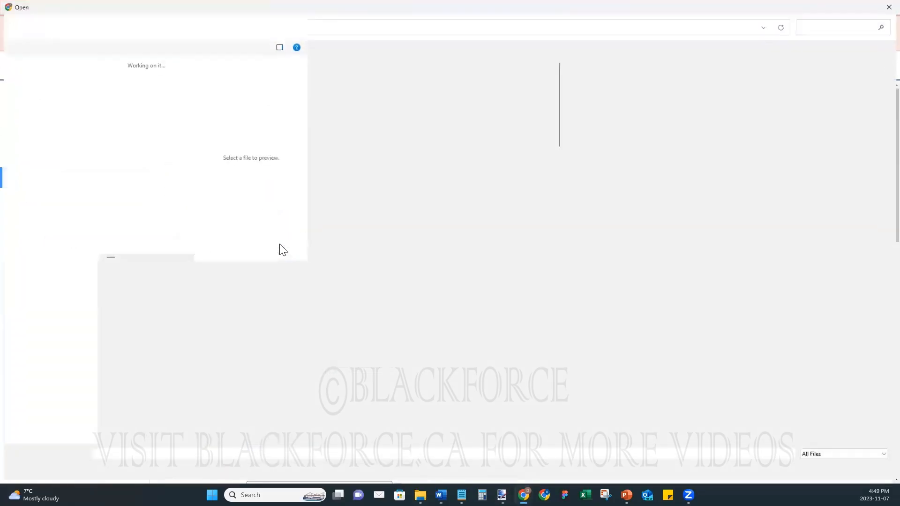
scroll(353, 276, "down", 1)
scroll(352, 276, "down", 10)
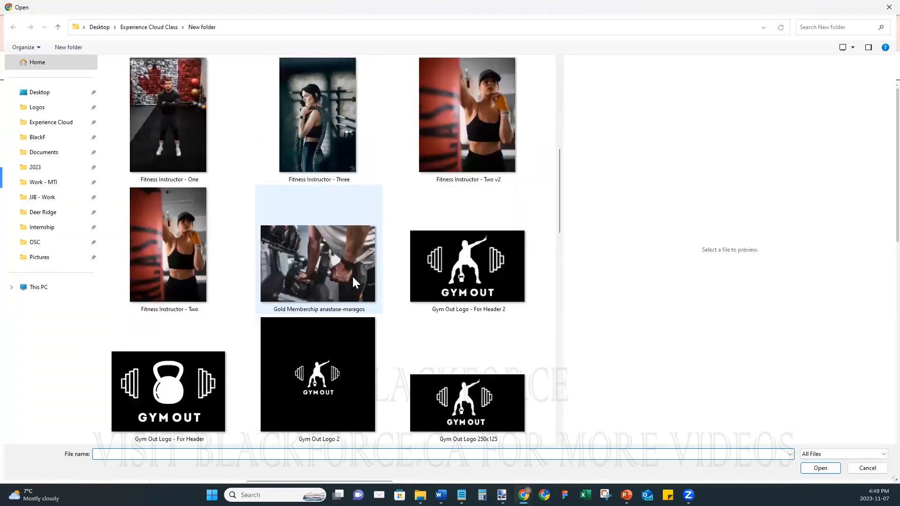
left_click(477, 128)
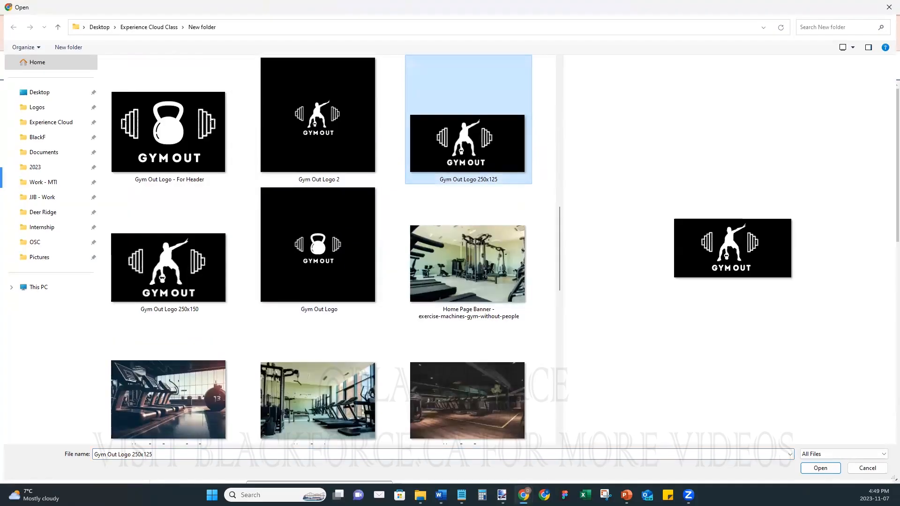
left_click(821, 468)
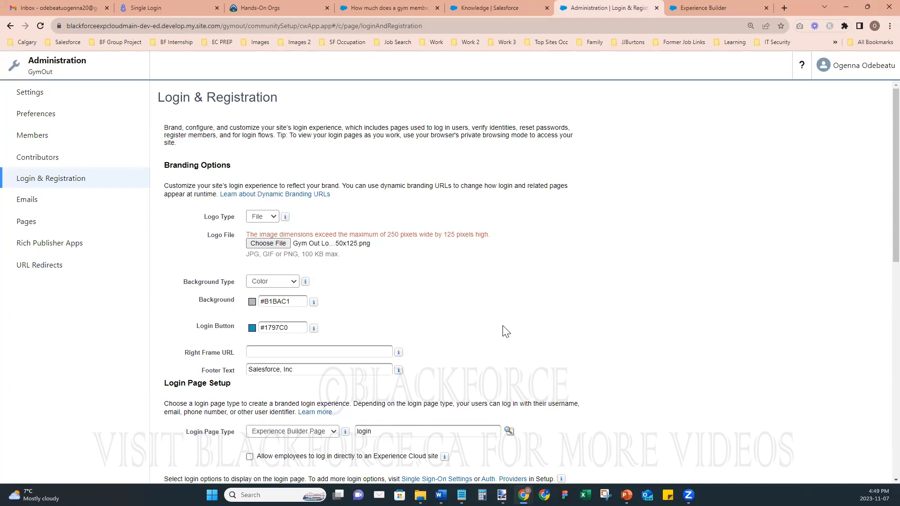
scroll(506, 331, "down", 10)
scroll(505, 331, "up", 6)
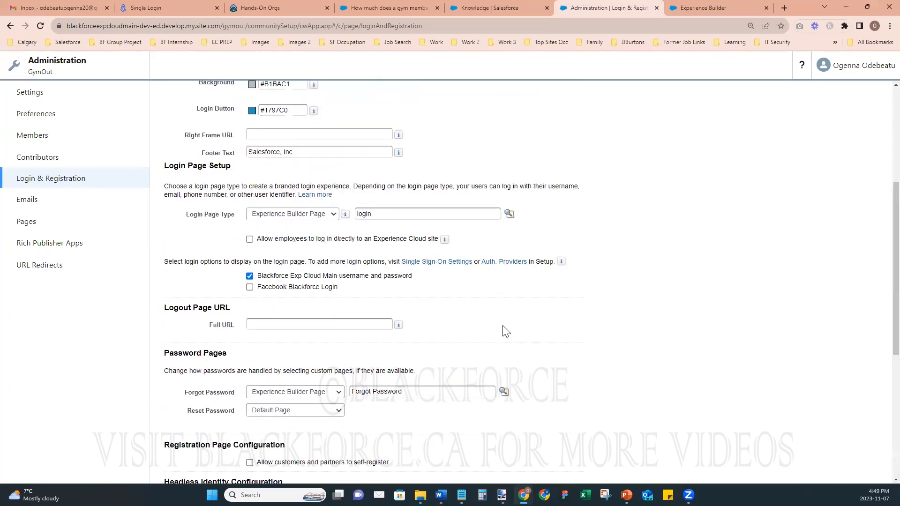
scroll(505, 331, "up", 4)
scroll(505, 330, "down", 10)
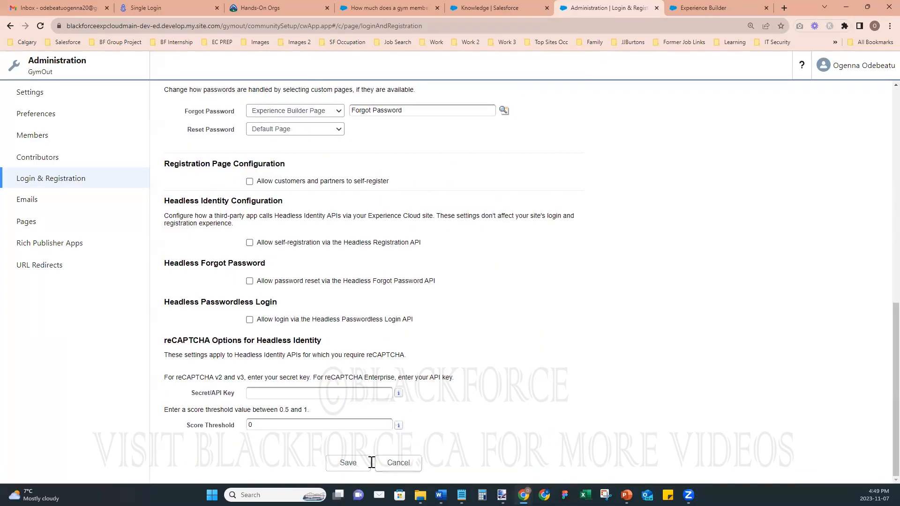
scroll(482, 347, "up", 1)
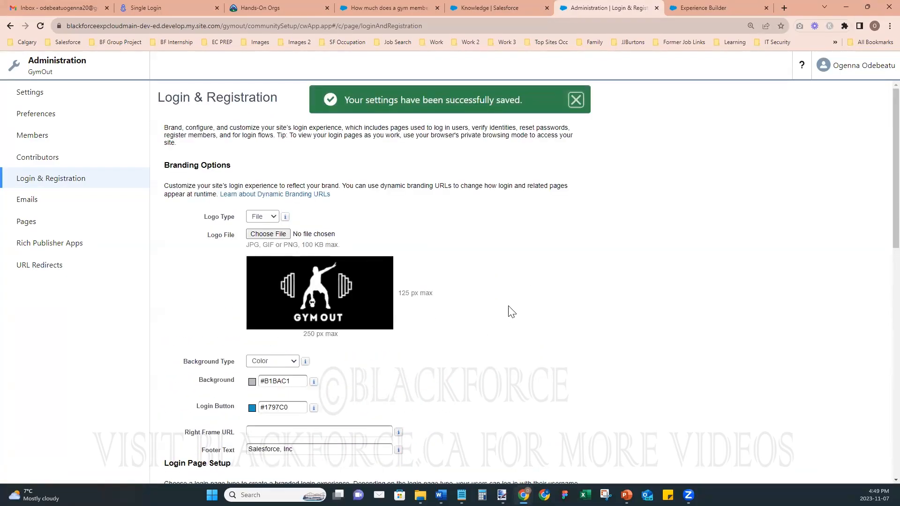
- Switch to Experience Builder and open the Theme settings
scroll(514, 321, "down", 2)
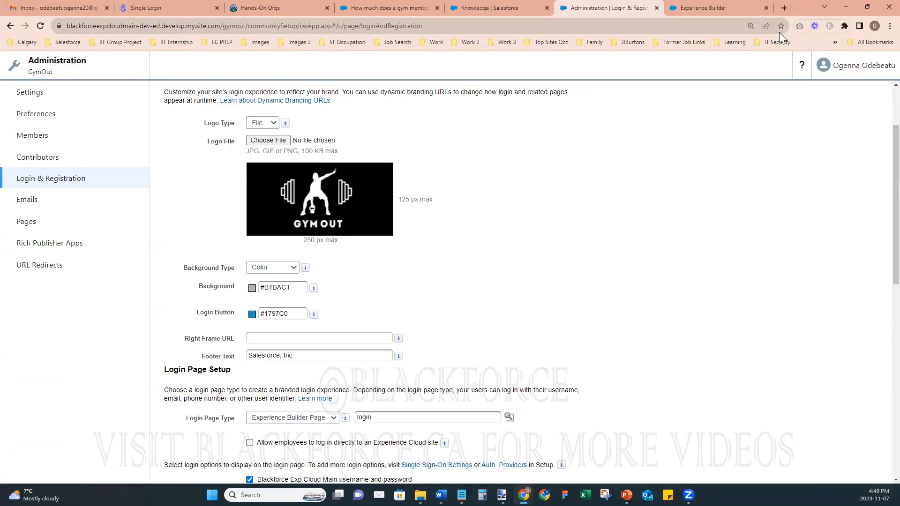
left_click(720, 8)
left_click(17, 97)
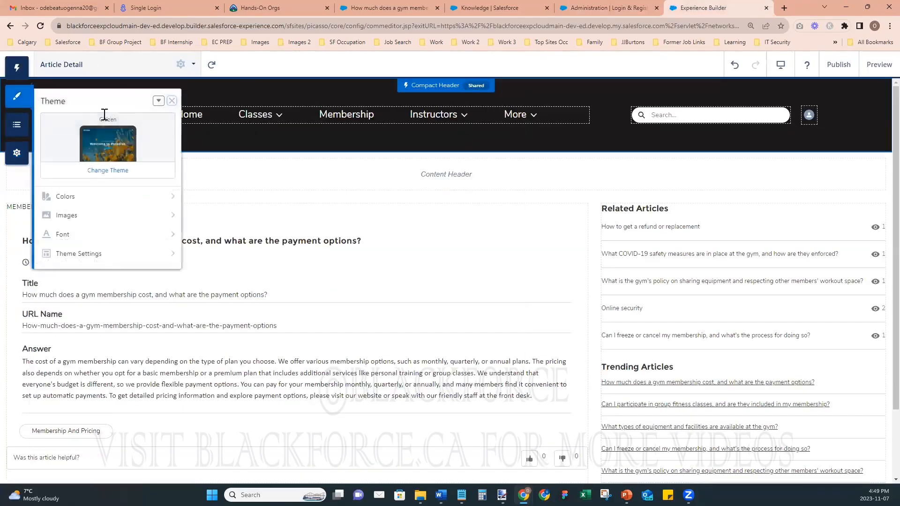
- Review the saved Login & Registration settings again, then return to Experience Builder
left_click(579, 8)
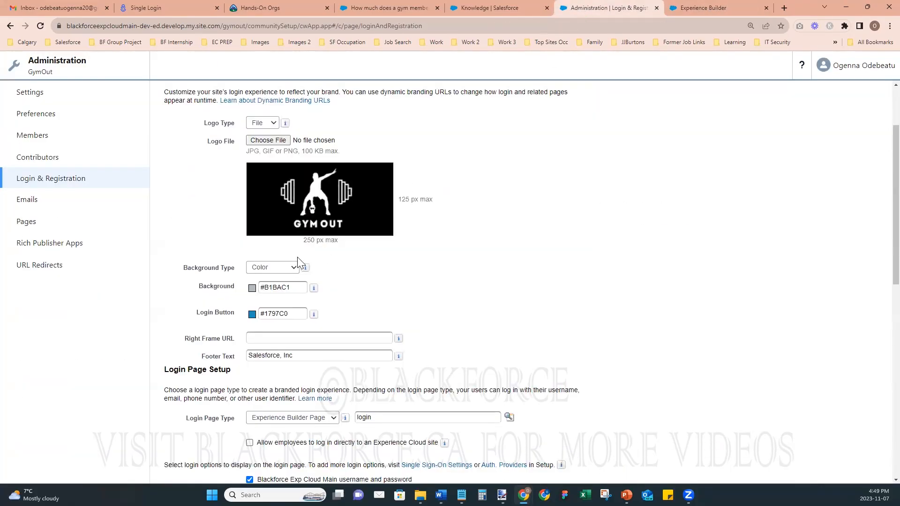
scroll(447, 321, "down", 1)
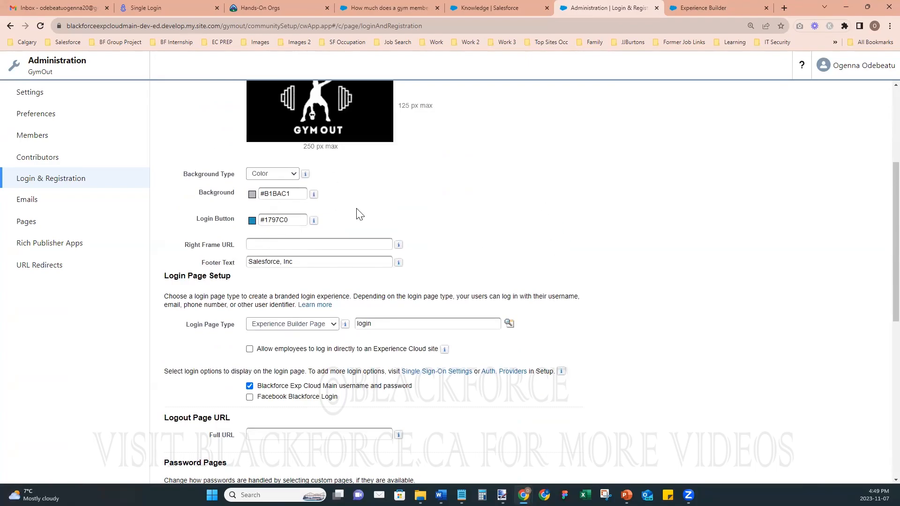
scroll(333, 274, "down", 1)
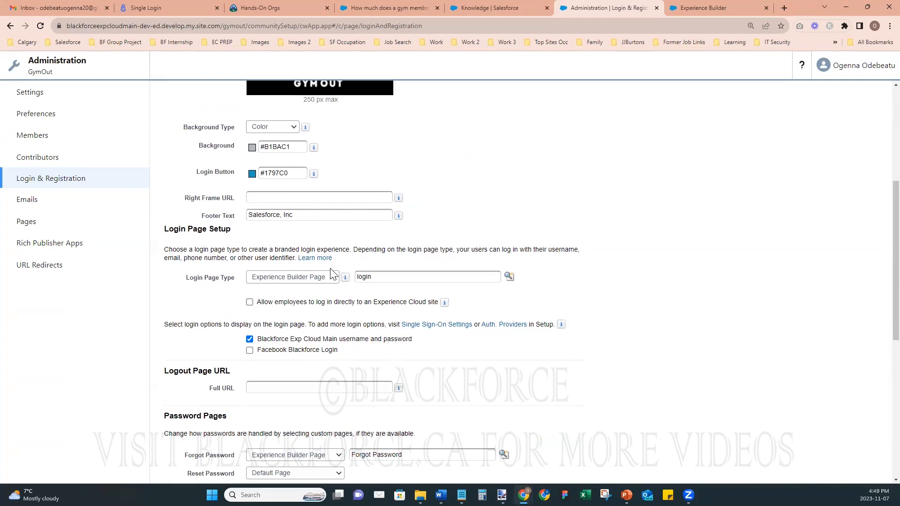
scroll(331, 270, "up", 4)
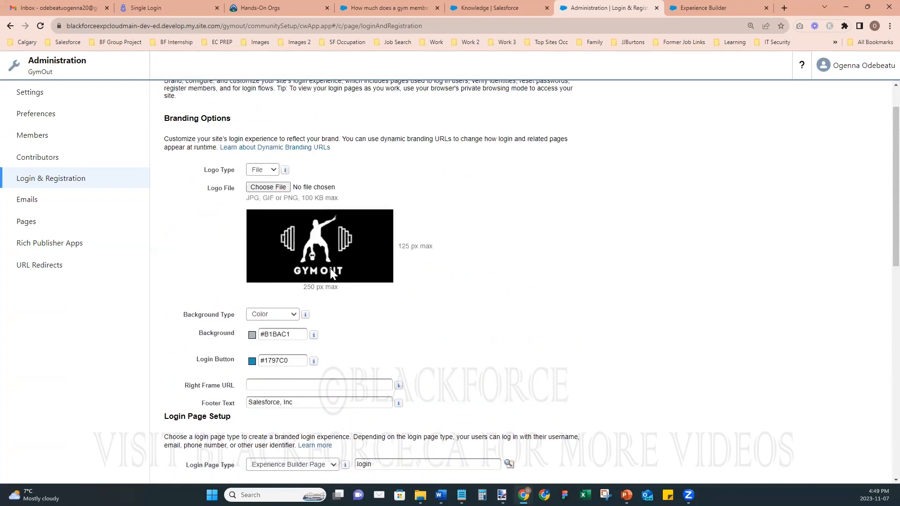
scroll(330, 270, "down", 4)
scroll(331, 273, "down", 1)
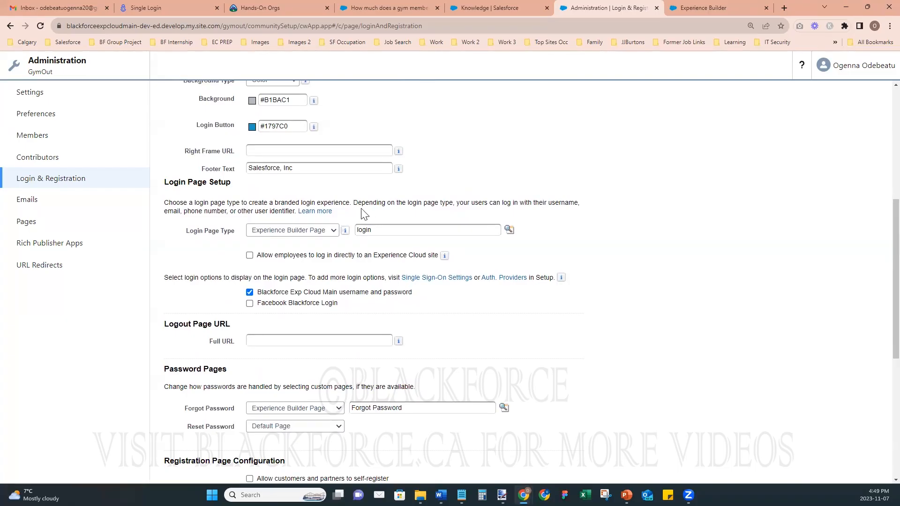
scroll(462, 272, "down", 5)
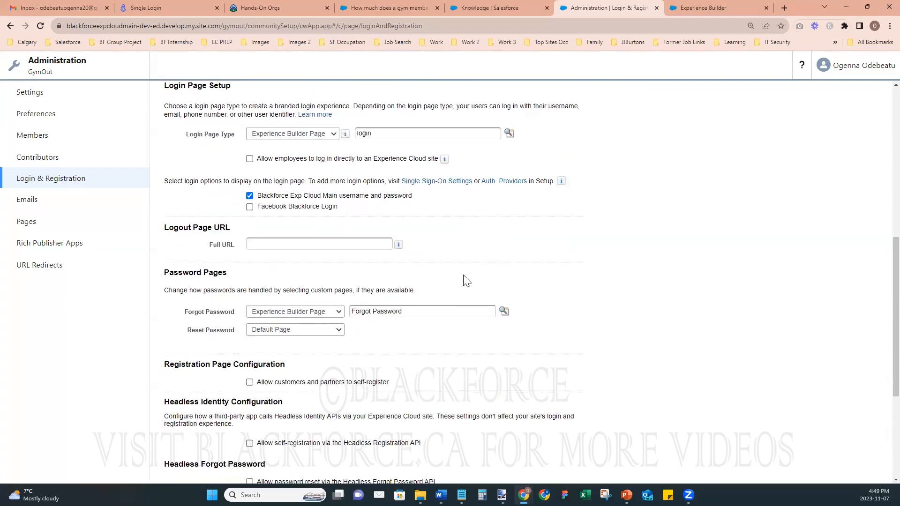
left_click(710, 10)
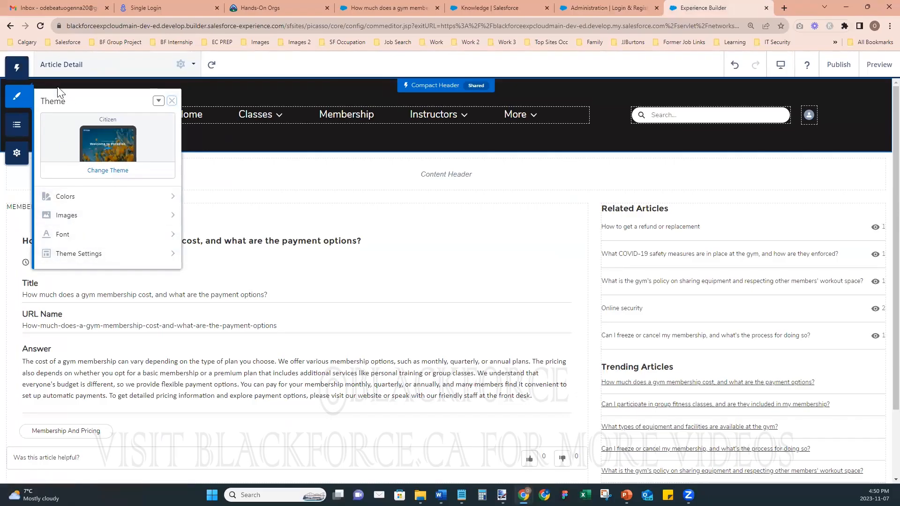
- Clear the Login Pages background image and upload the sven-mieke dark gym banner instead
left_click(66, 218)
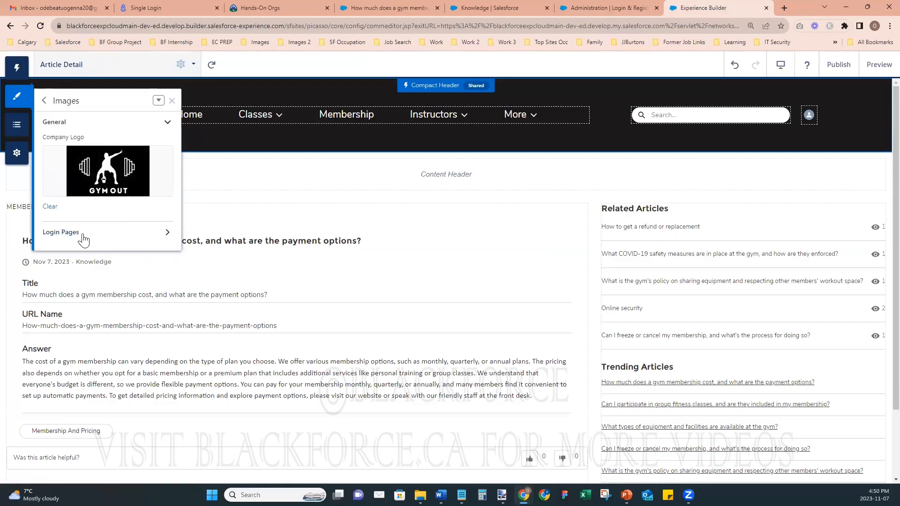
left_click(70, 237)
mouse_move(76, 283)
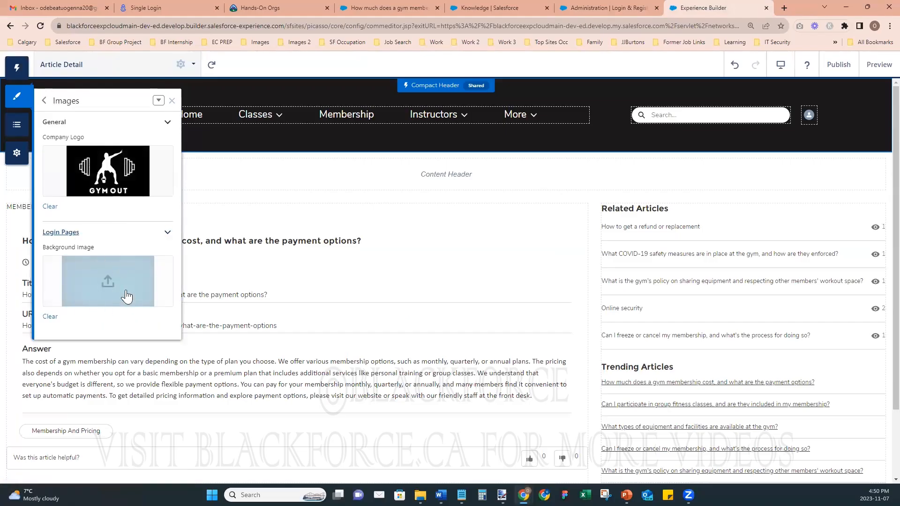
left_click(49, 317)
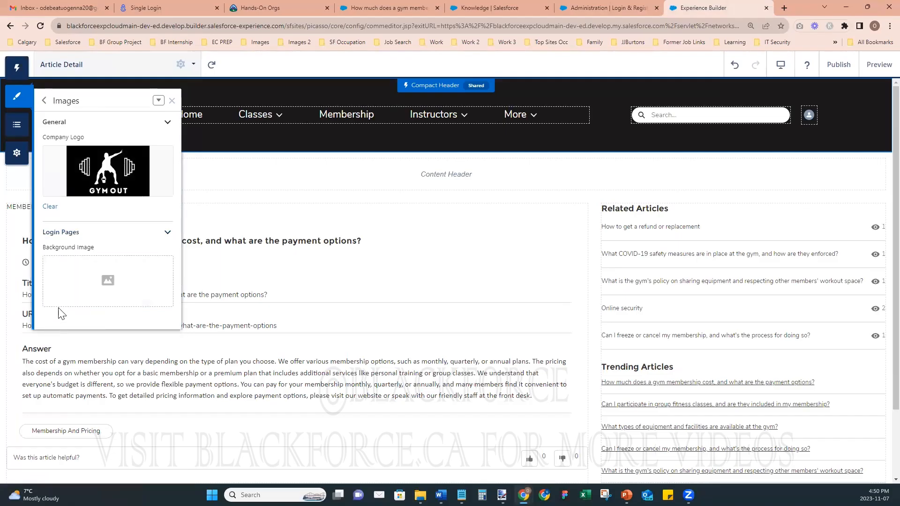
left_click(107, 283)
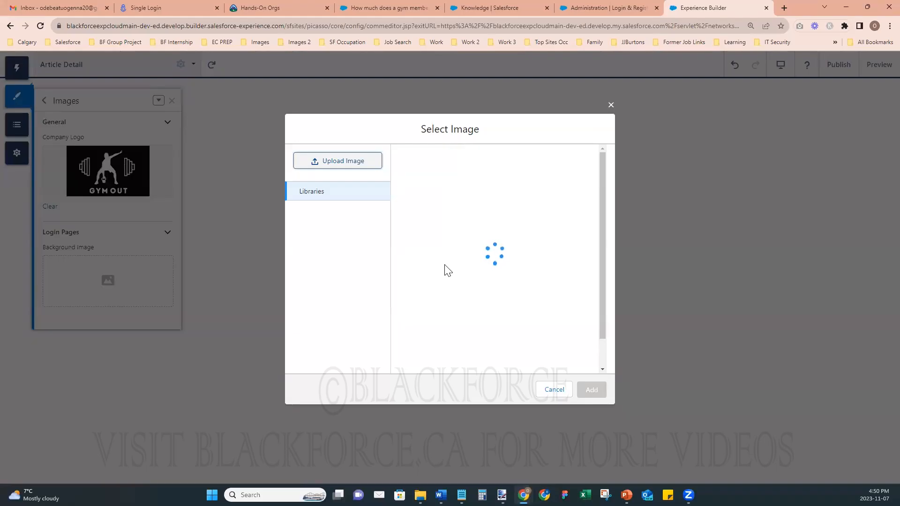
left_click(341, 164)
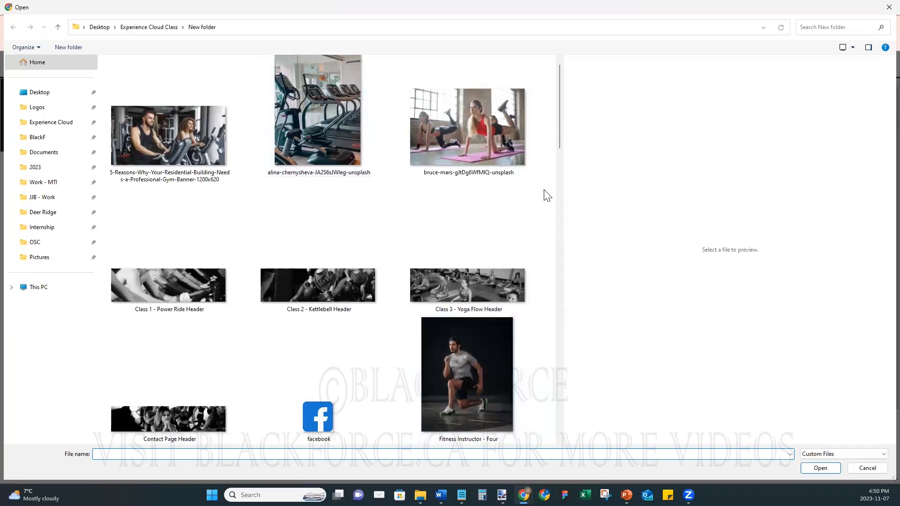
left_click_drag(561, 111, 544, 301)
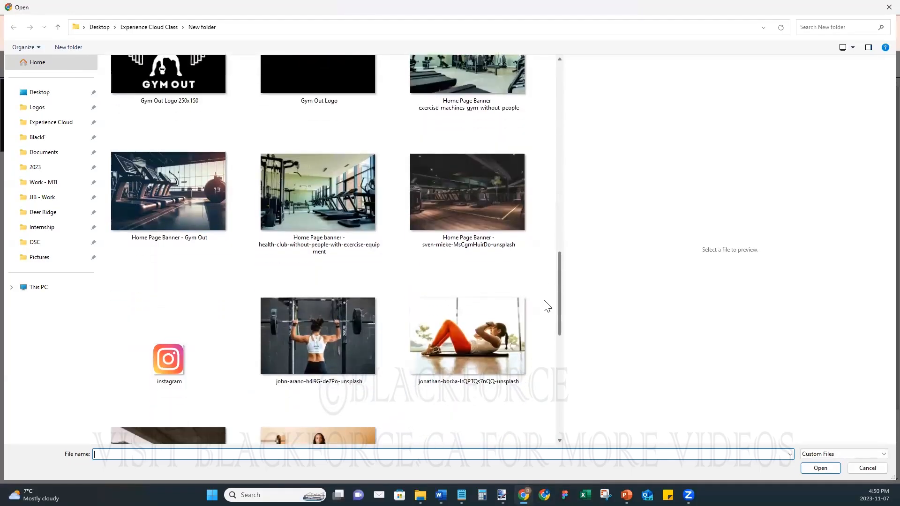
left_click(481, 205)
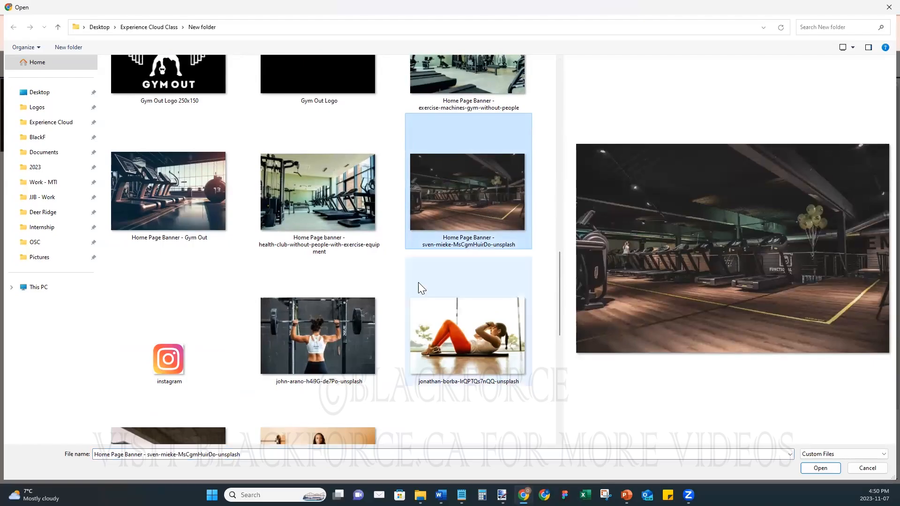
left_click(829, 471)
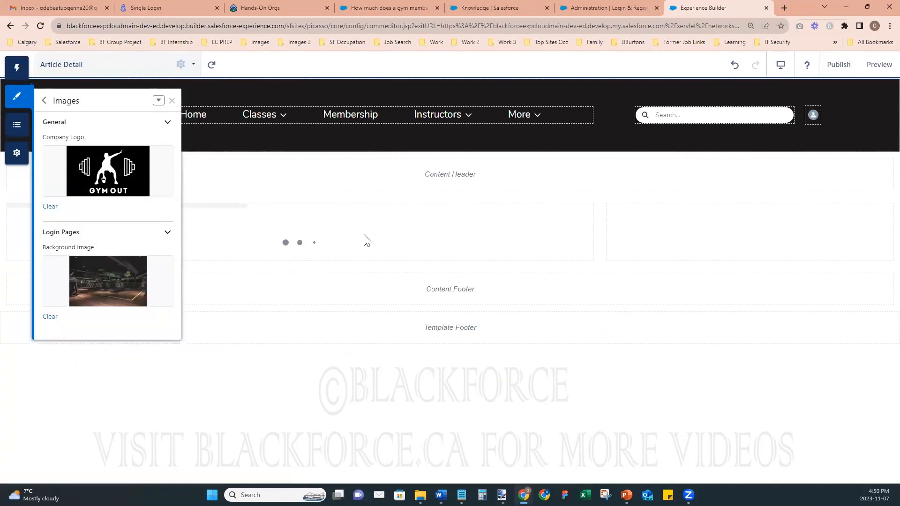
- Publish the site and collapse the image settings back to the main Theme options
left_click(839, 65)
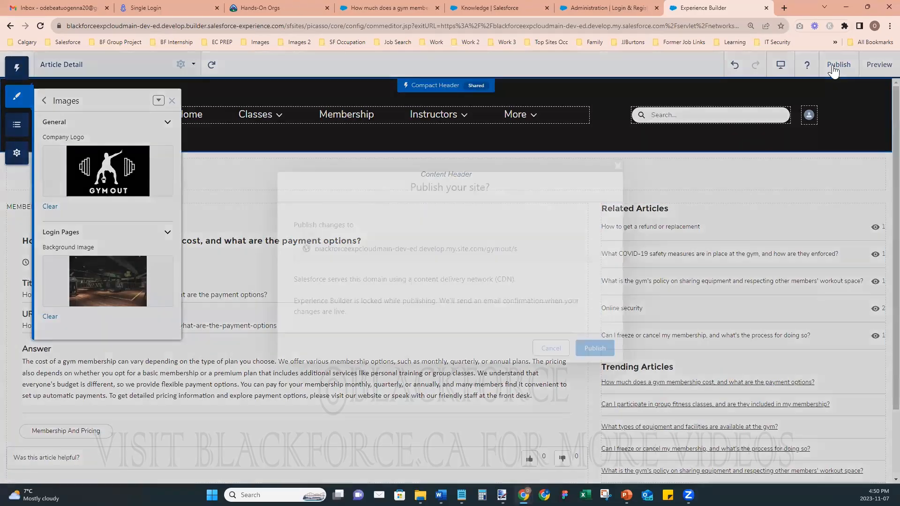
left_click(598, 350)
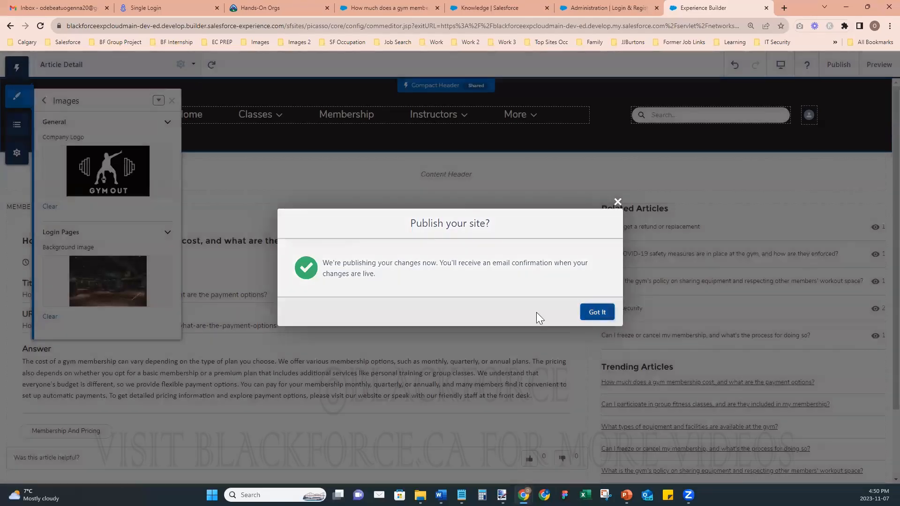
left_click(592, 313)
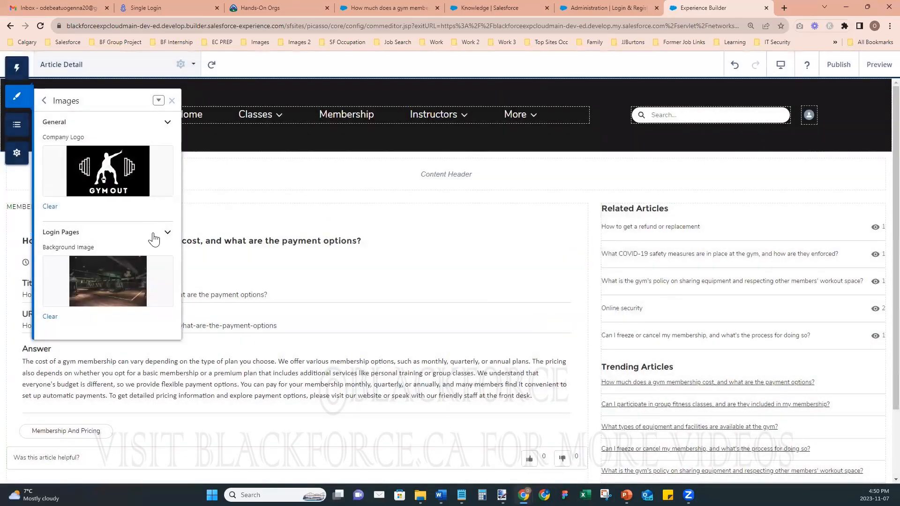
left_click(166, 234)
left_click(167, 122)
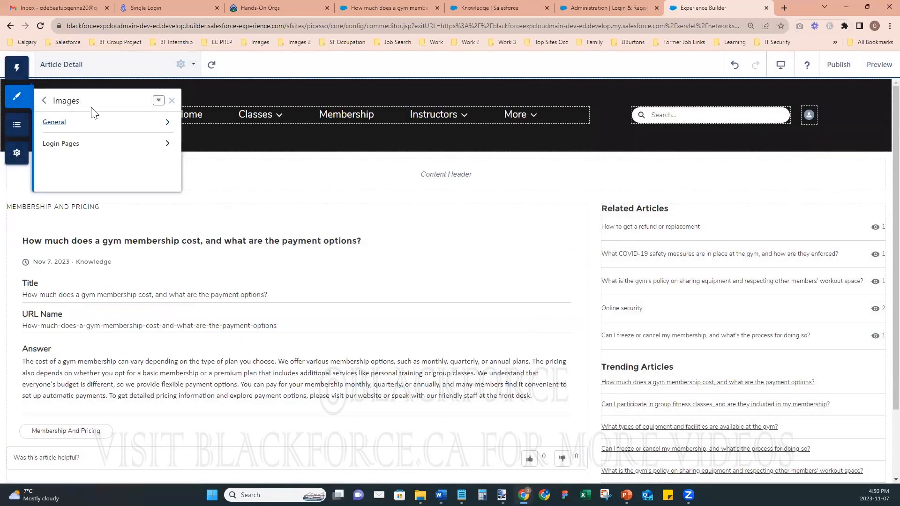
left_click(45, 106)
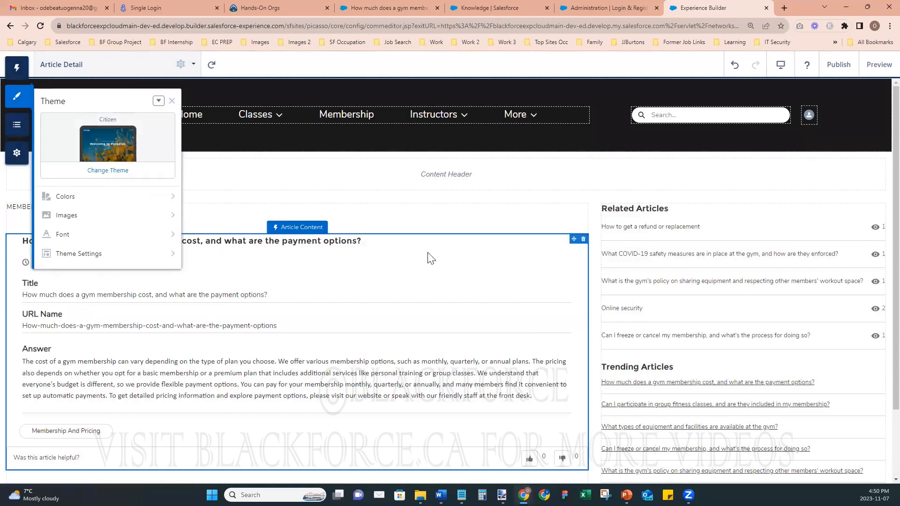
- Reload the live login page in the incognito window to confirm the GymOut logo
mouse_move(524, 495)
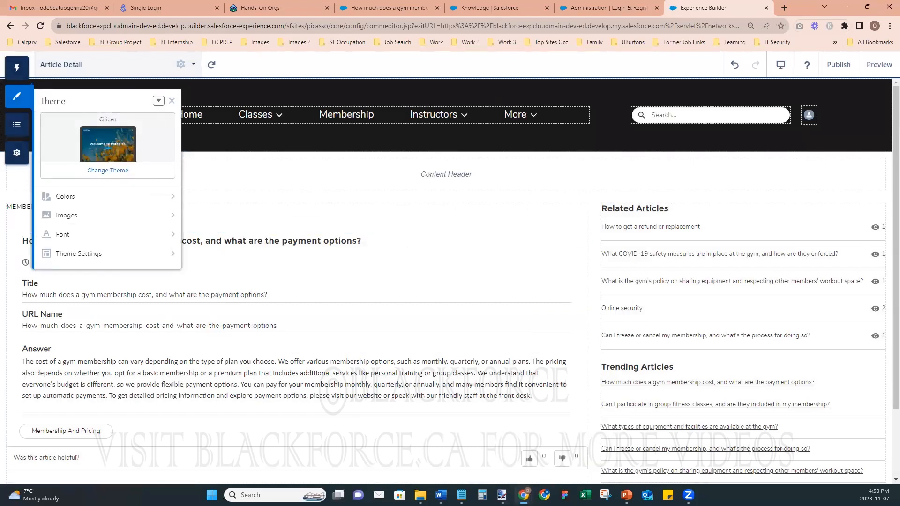
left_click(553, 464)
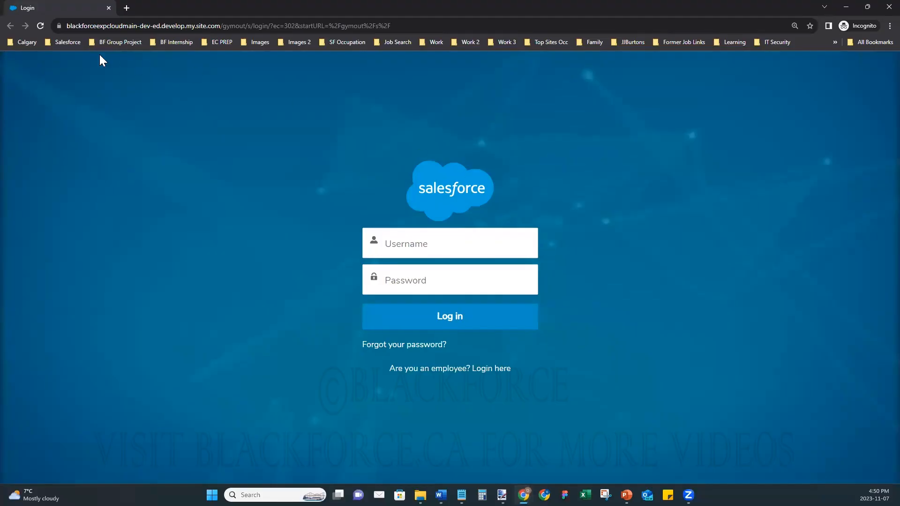
left_click(41, 24)
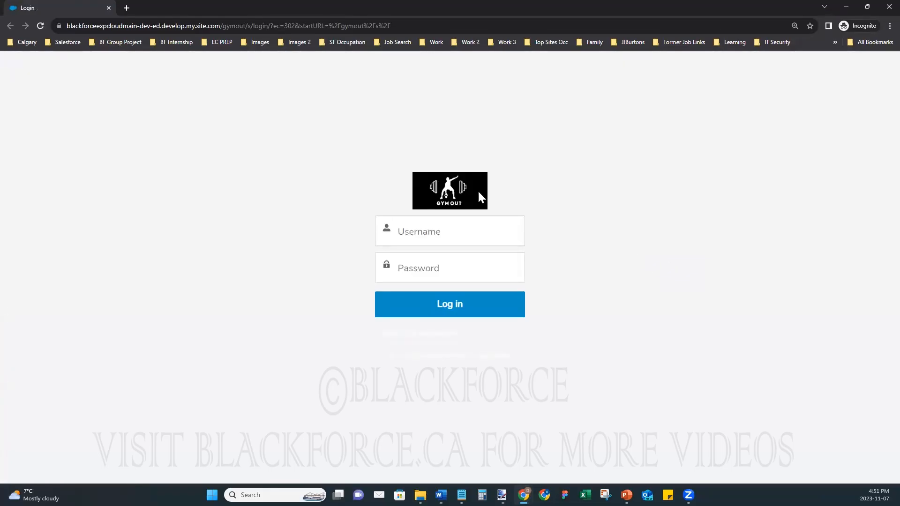
left_click(845, 8)
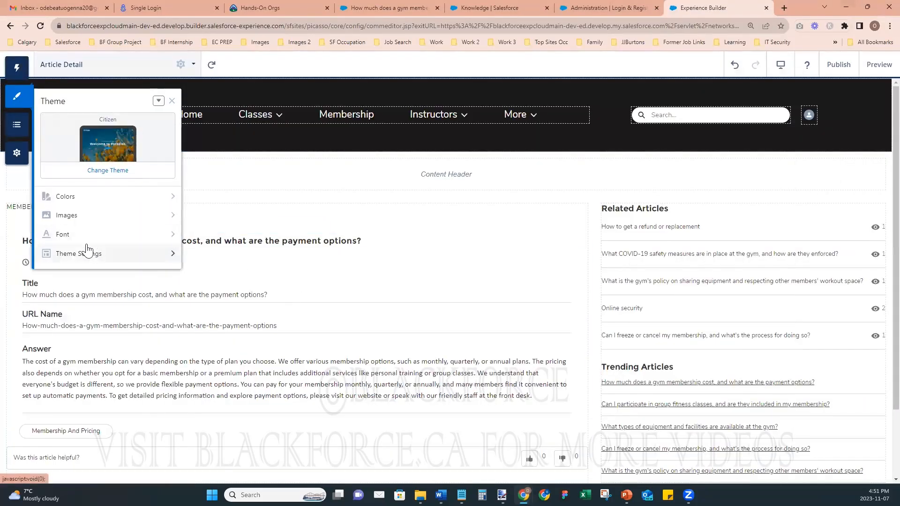
- Open the theme's Login Pages image settings
left_click(86, 217)
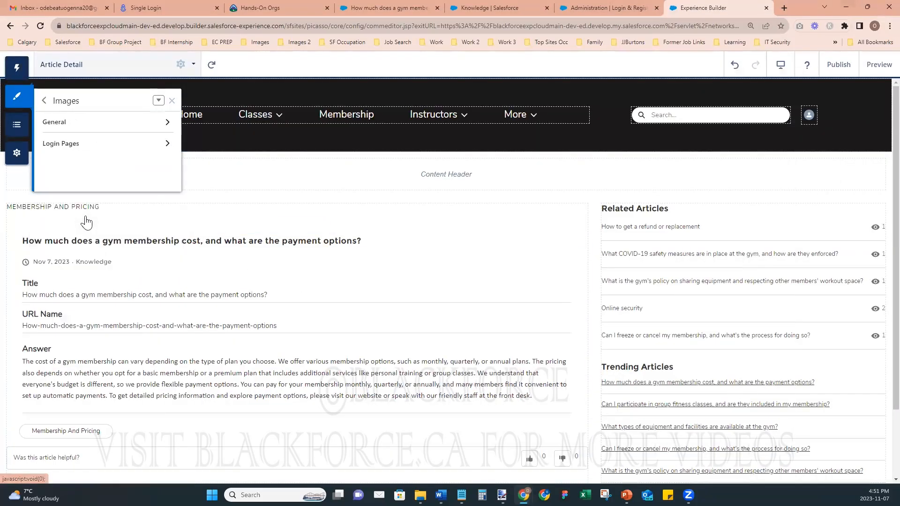
left_click(76, 149)
left_click(75, 147)
left_click(74, 146)
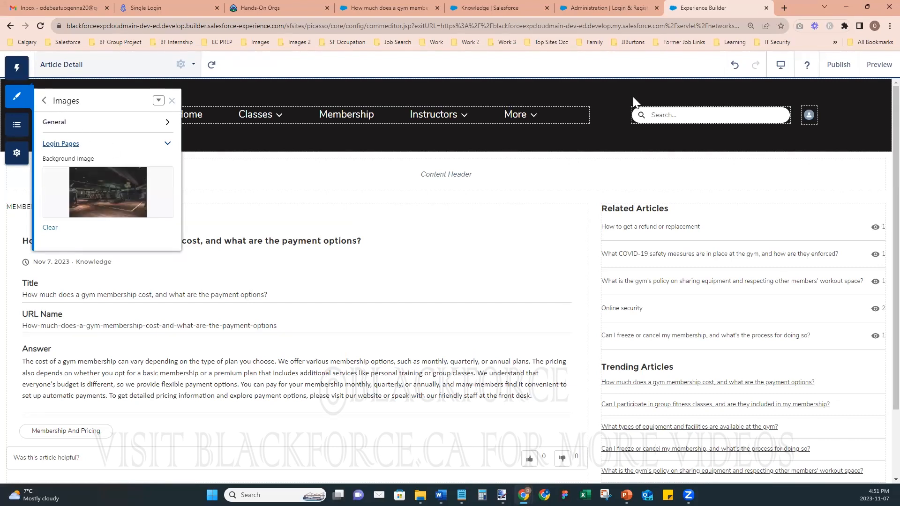
- Publish the site and check the live GymOut login page in an incognito window
left_click(837, 65)
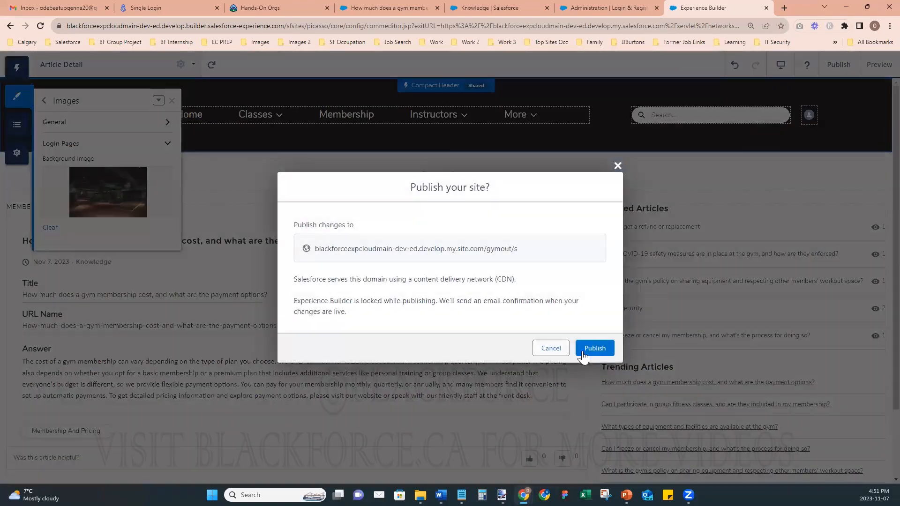
left_click(593, 350)
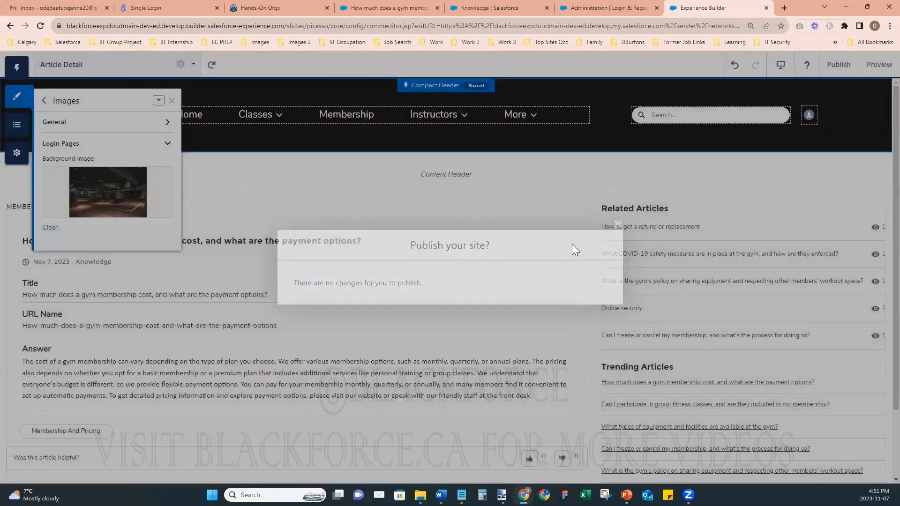
left_click(17, 153)
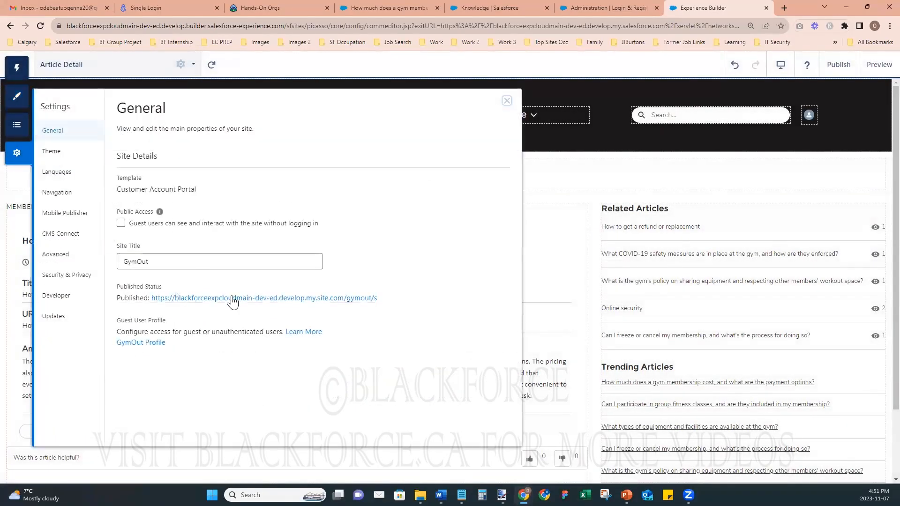
right_click(233, 303)
left_click(278, 325)
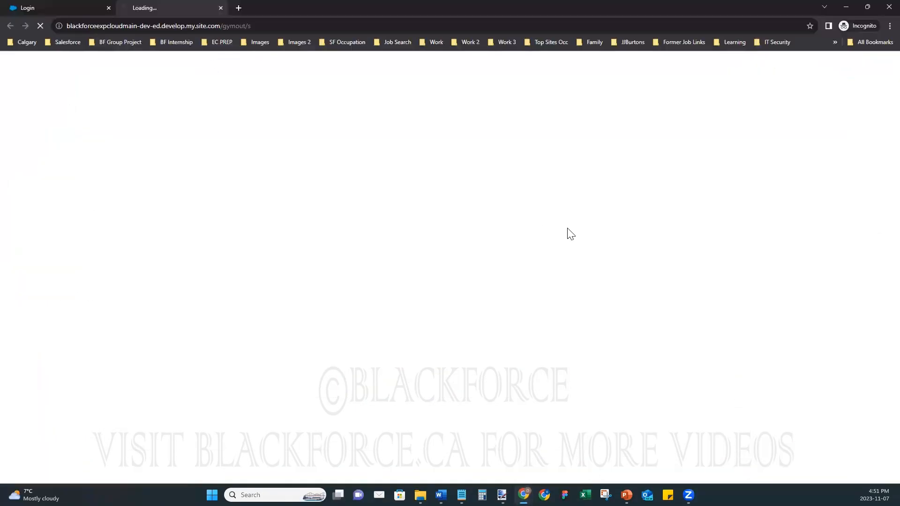
left_click(108, 8)
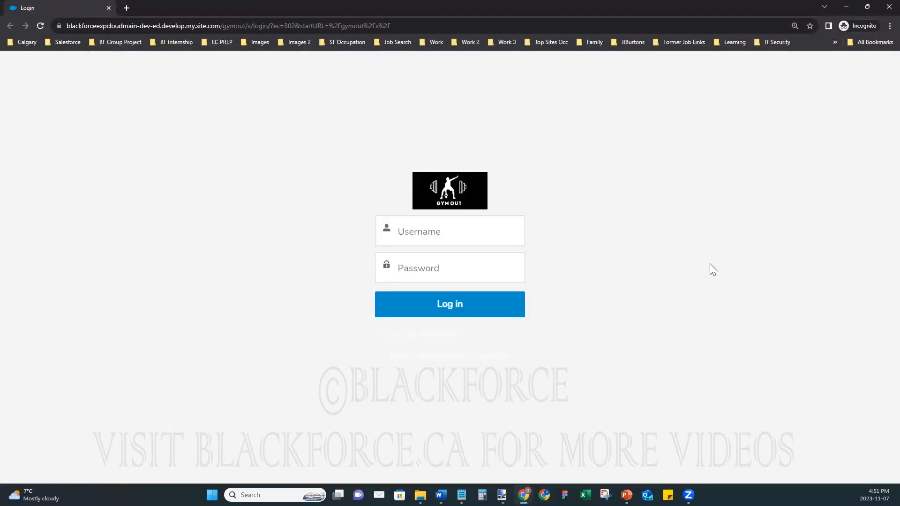
left_click(846, 7)
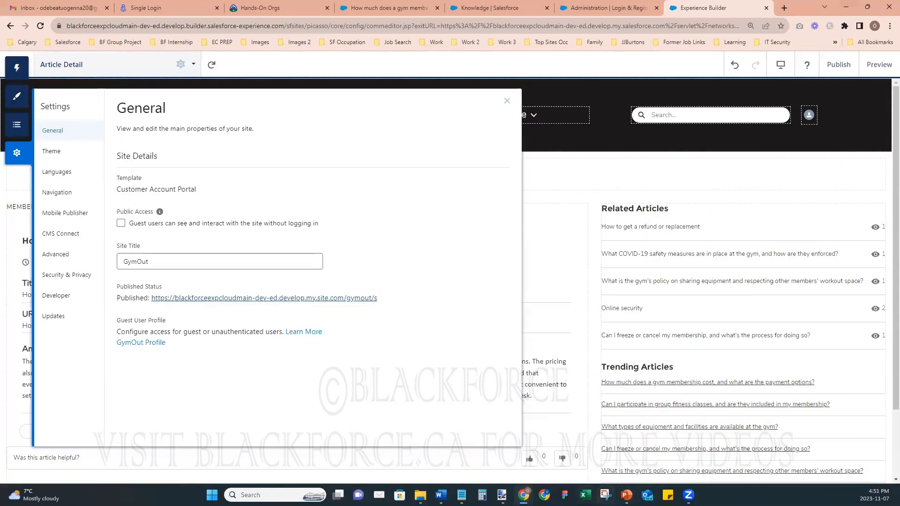
mouse_move(502, 495)
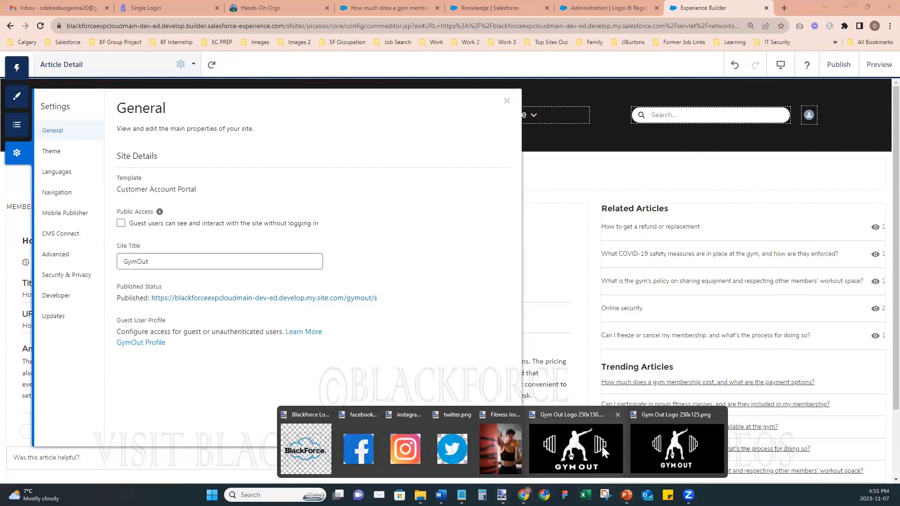
left_click(655, 444)
- Open the dark treadmill gym banner photo and crop it to 1669×961
left_click(17, 30)
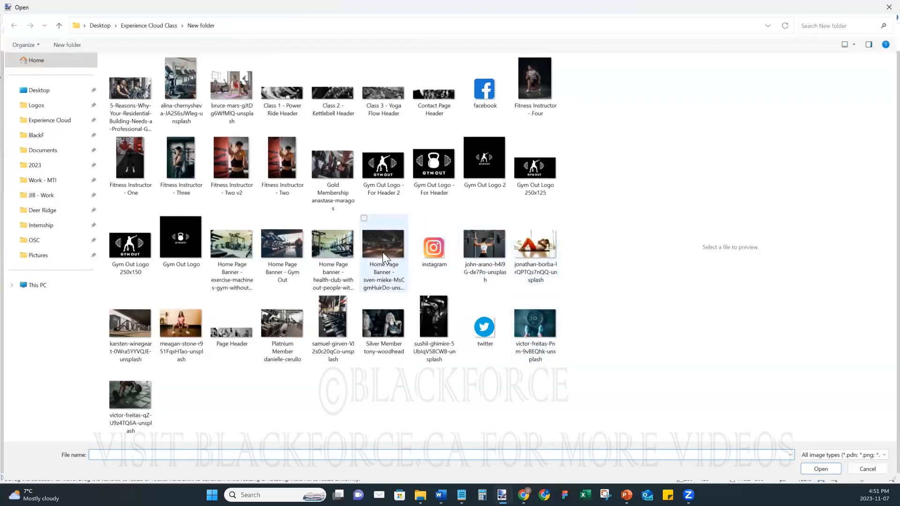
left_click(380, 247)
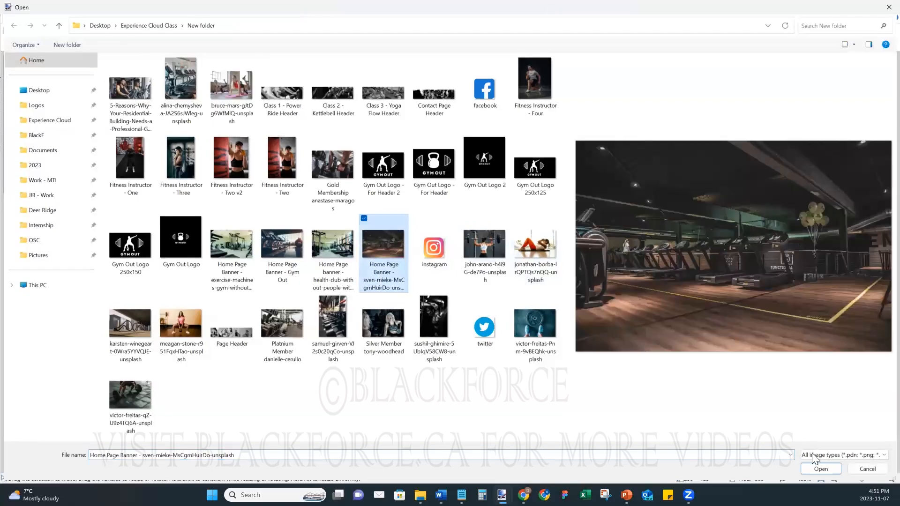
left_click(821, 469)
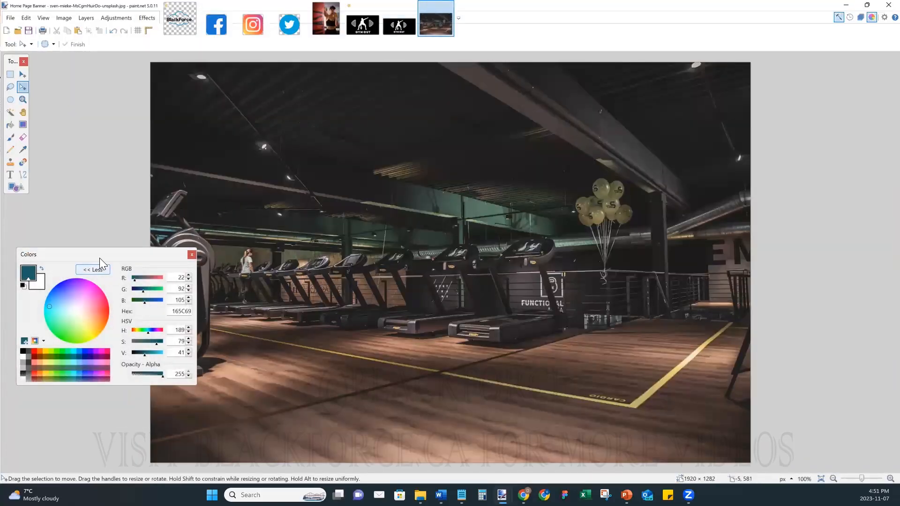
key("ctrl+a")
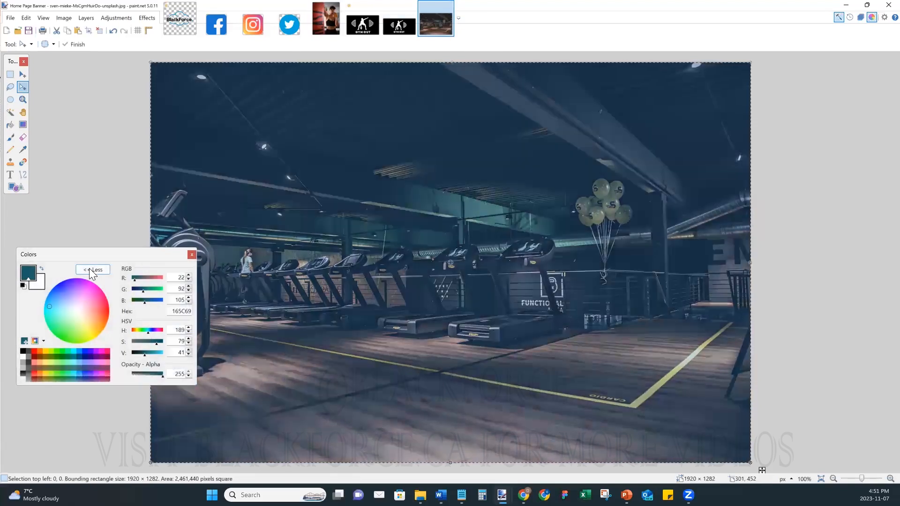
left_click_drag(159, 65, 168, 124)
left_click_drag(751, 463, 688, 419)
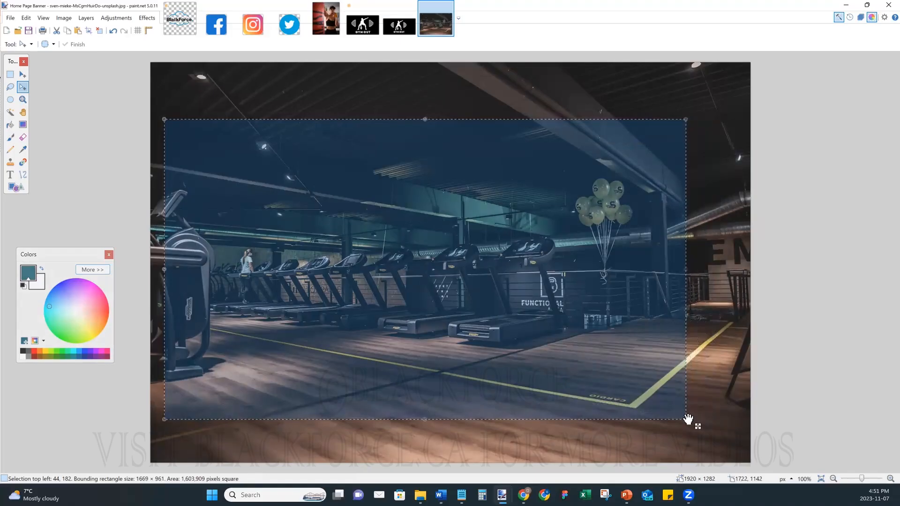
left_click(87, 31)
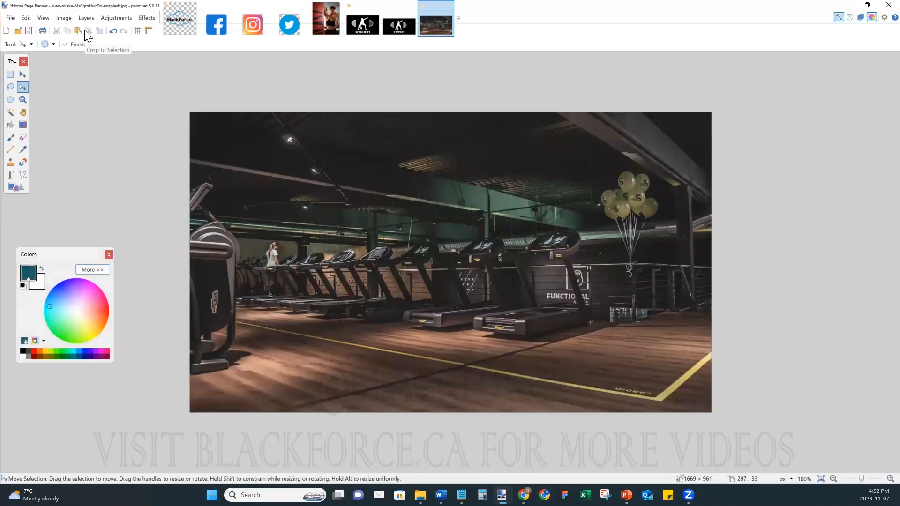
- Save the cropped photo as the JPEG 'Login Page Image v1.jpg'
left_click(10, 18)
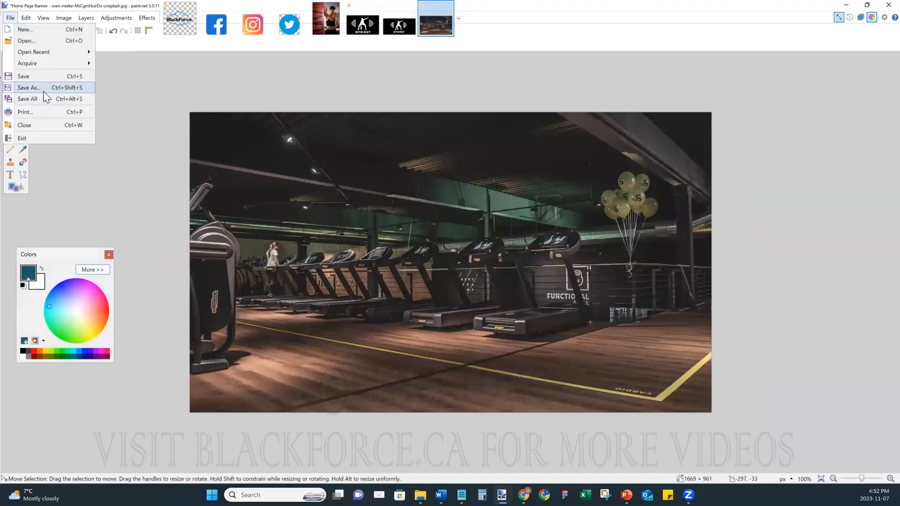
left_click(43, 91)
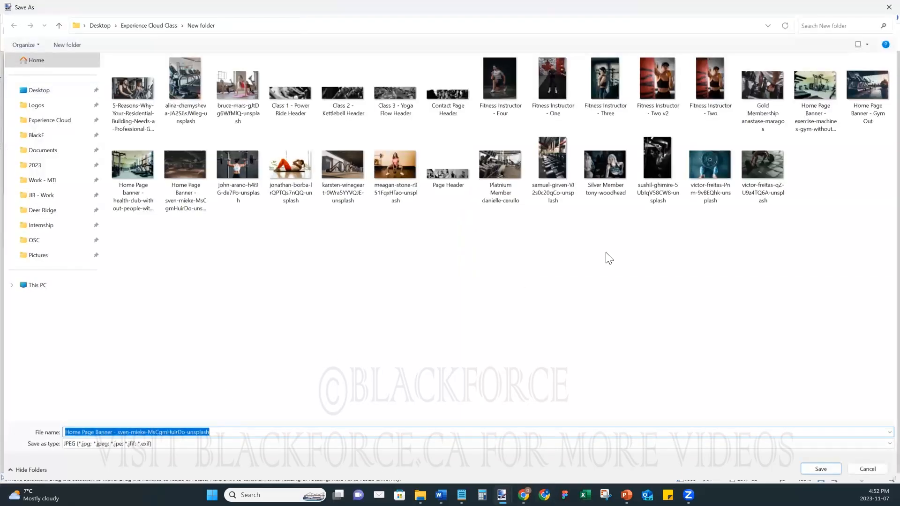
type("Login Page Image v1")
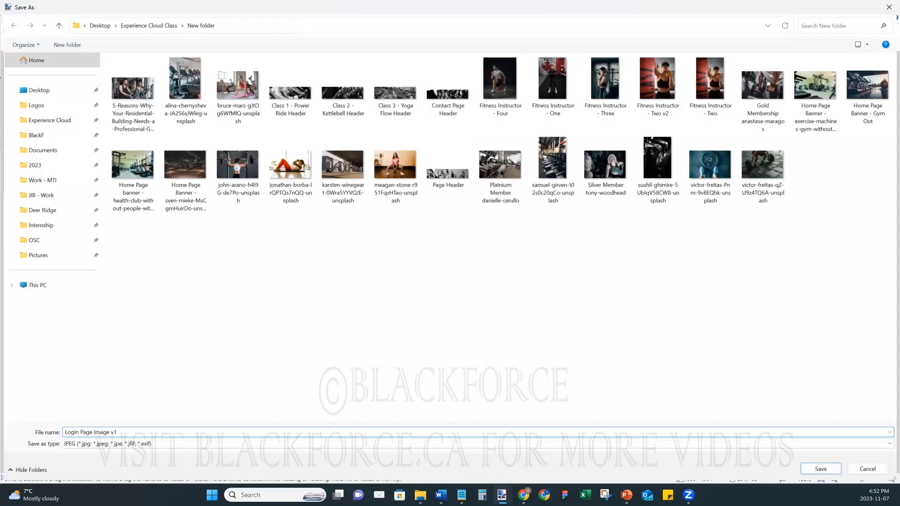
key("Return")
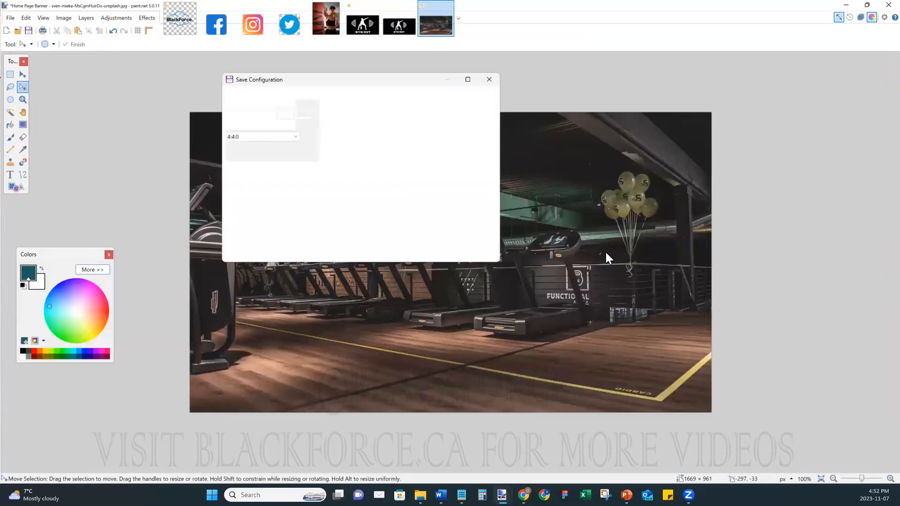
left_click(425, 255)
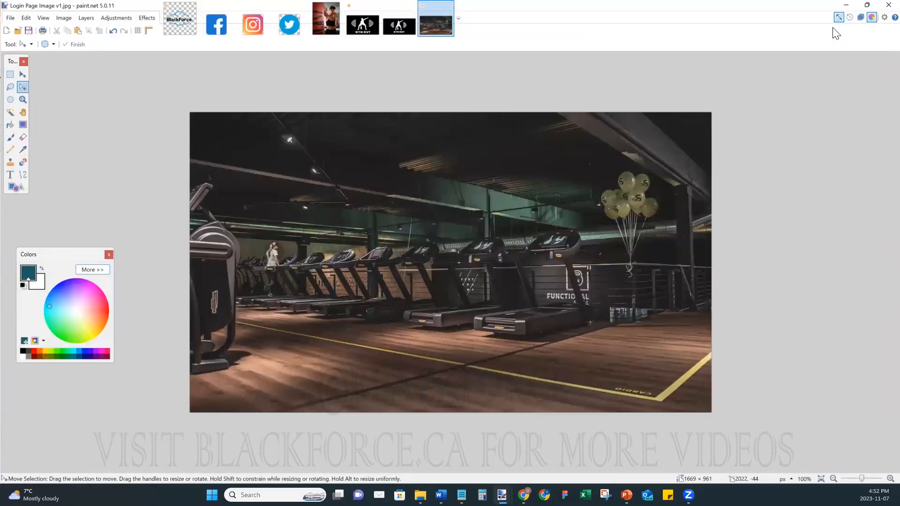
left_click(846, 7)
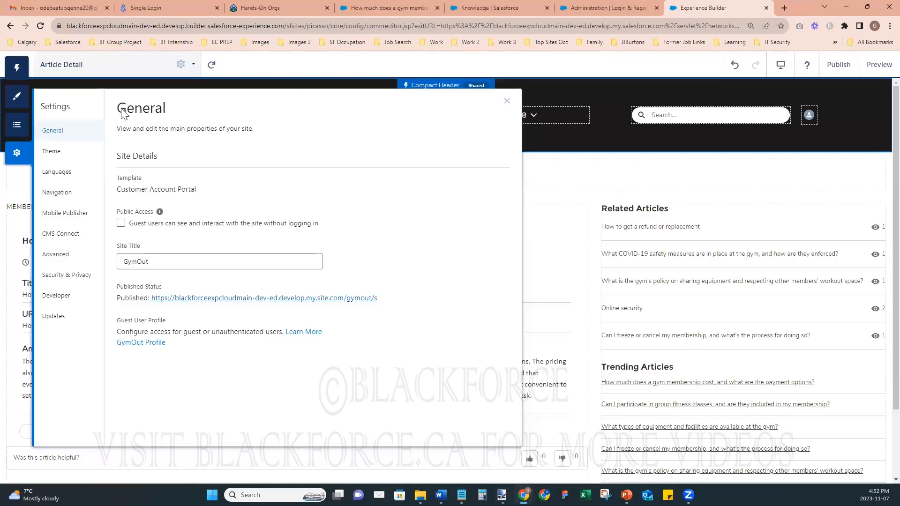
- Clear the Login Pages background and upload Login Page Image v1 from the gym photos folder
left_click(17, 96)
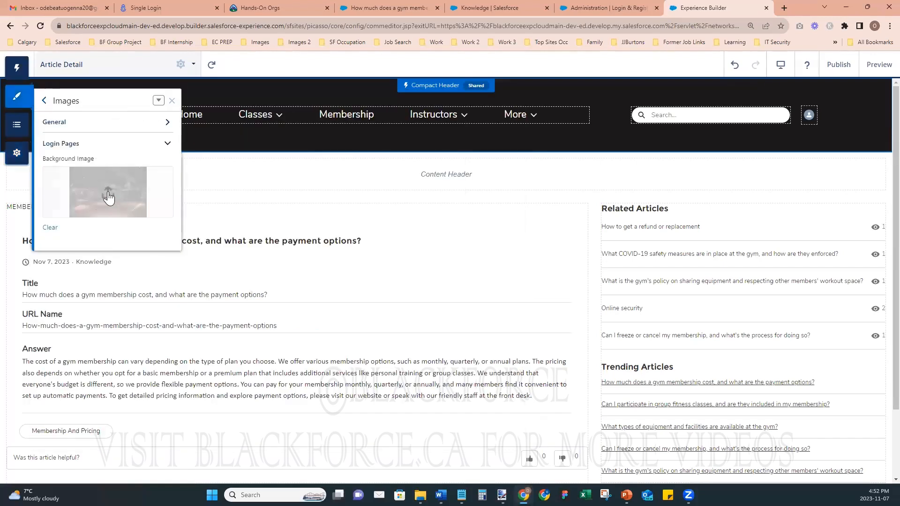
left_click(50, 228)
left_click(105, 193)
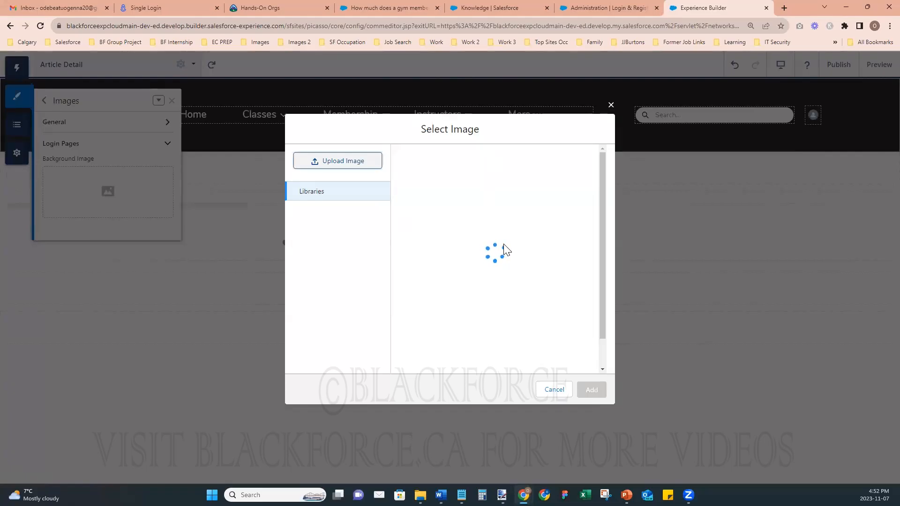
left_click(528, 161)
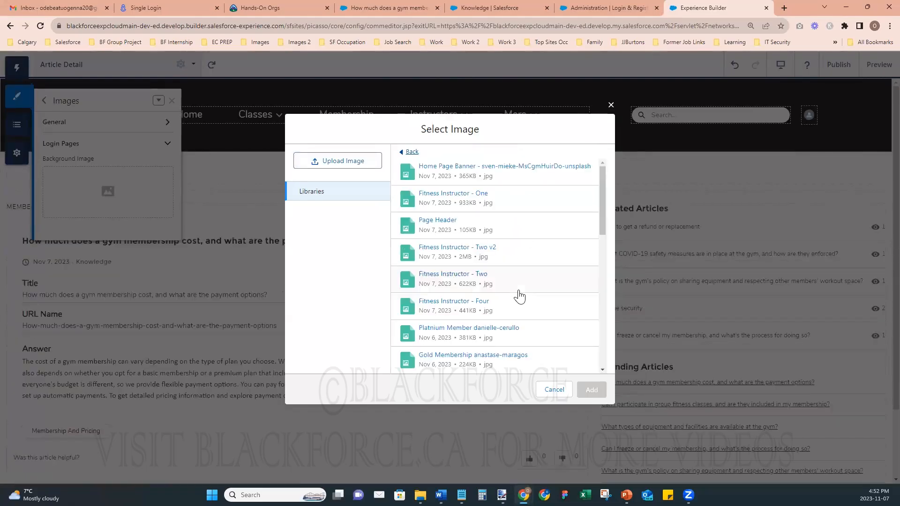
left_click(354, 163)
scroll(468, 268, "down", 10)
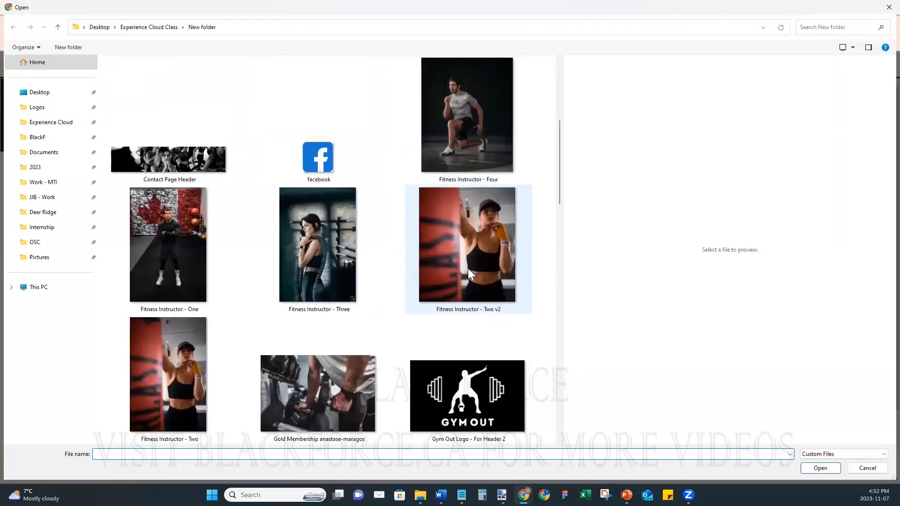
scroll(426, 328, "down", 5)
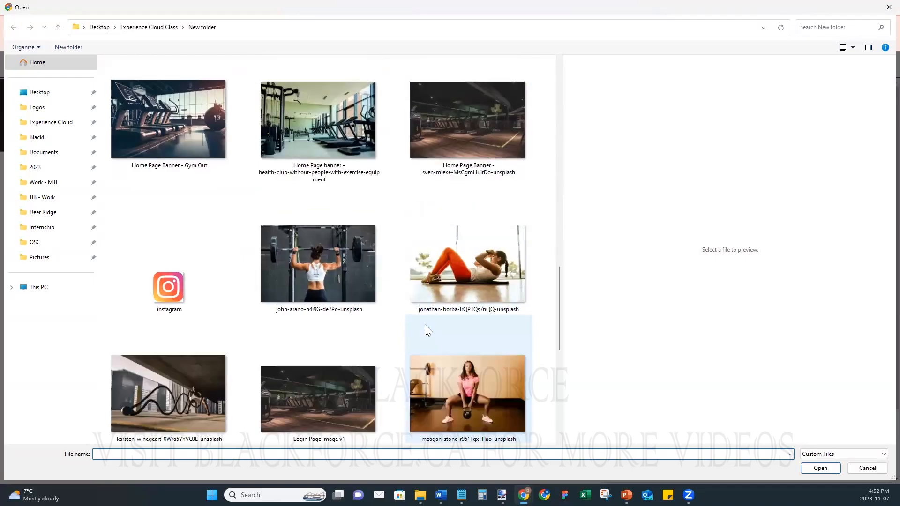
scroll(448, 328, "up", 3)
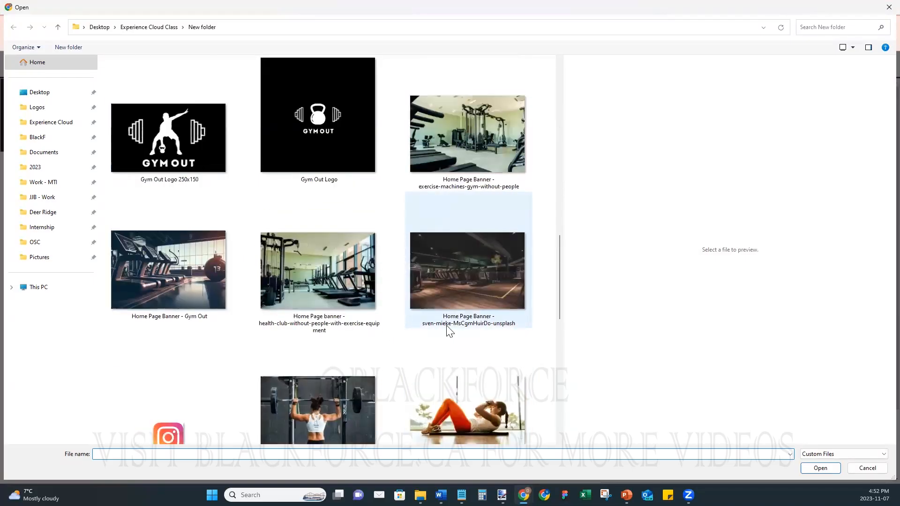
scroll(450, 331, "down", 5)
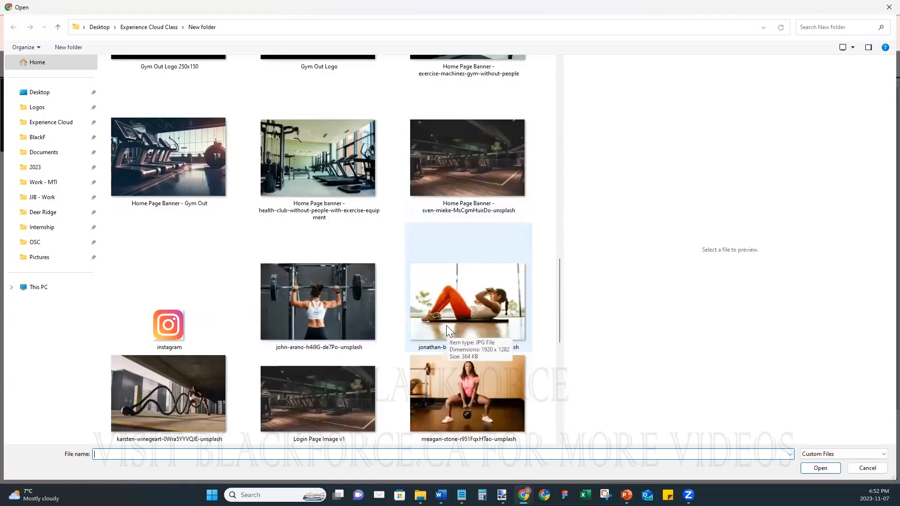
scroll(450, 331, "down", 5)
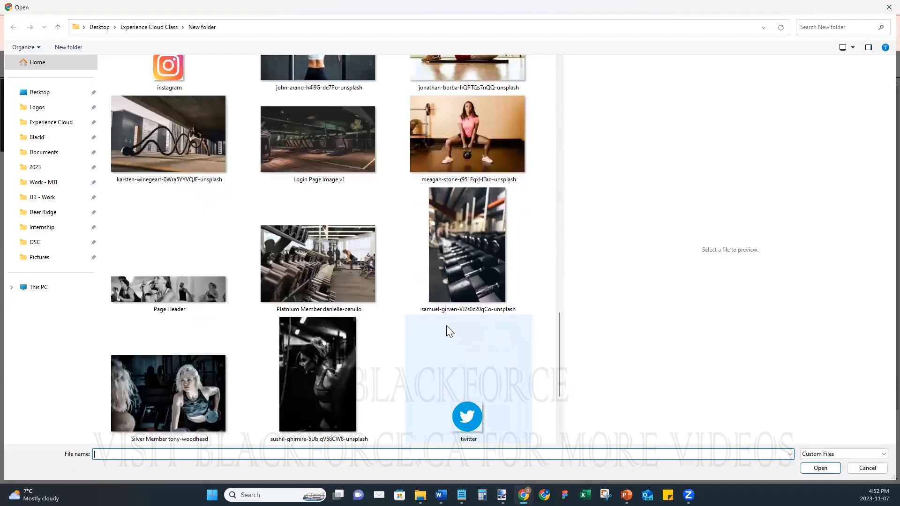
left_click(324, 133)
left_click(819, 469)
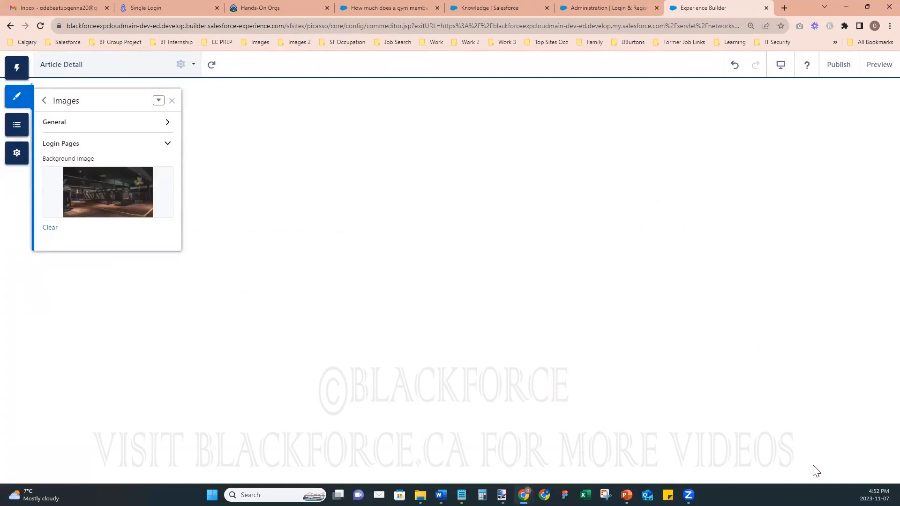
- Publish the updated site and dismiss the confirmation
left_click(839, 66)
left_click(596, 345)
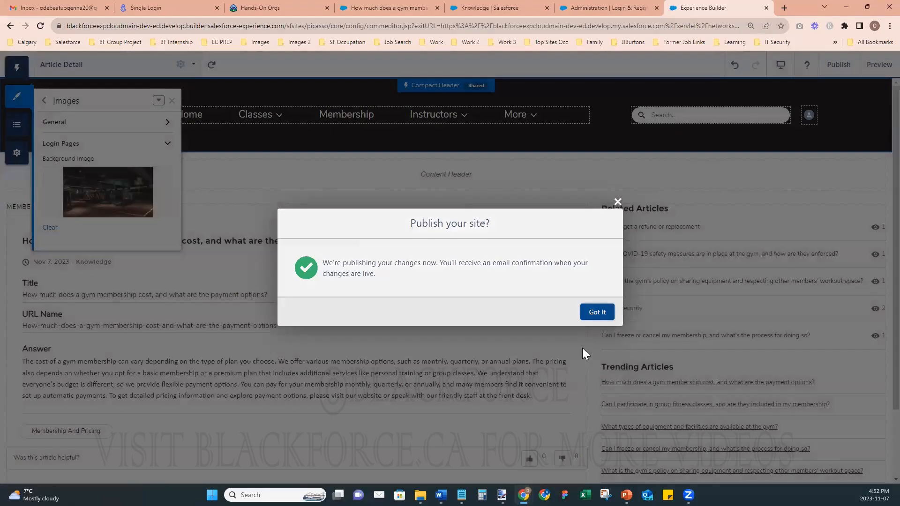
left_click(597, 312)
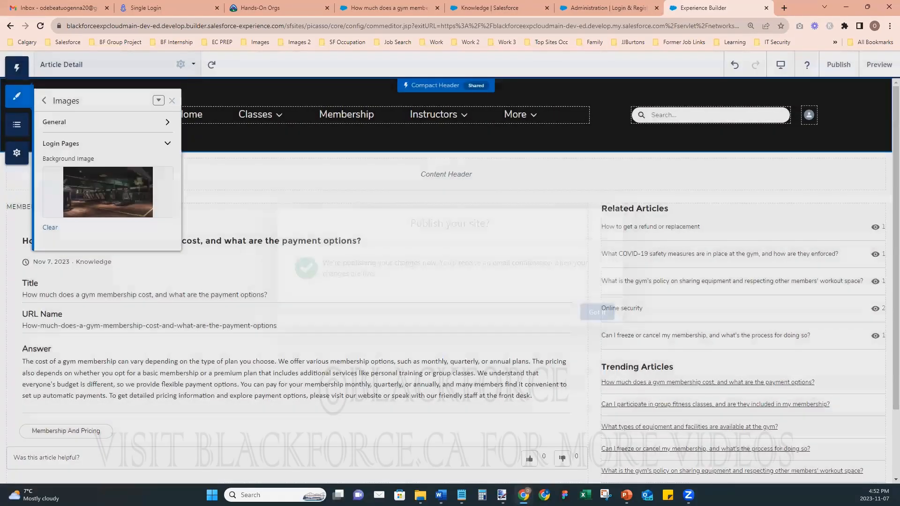
- Open the published GymOut login page in an incognito window from General settings, then minimize it
mouse_move(524, 495)
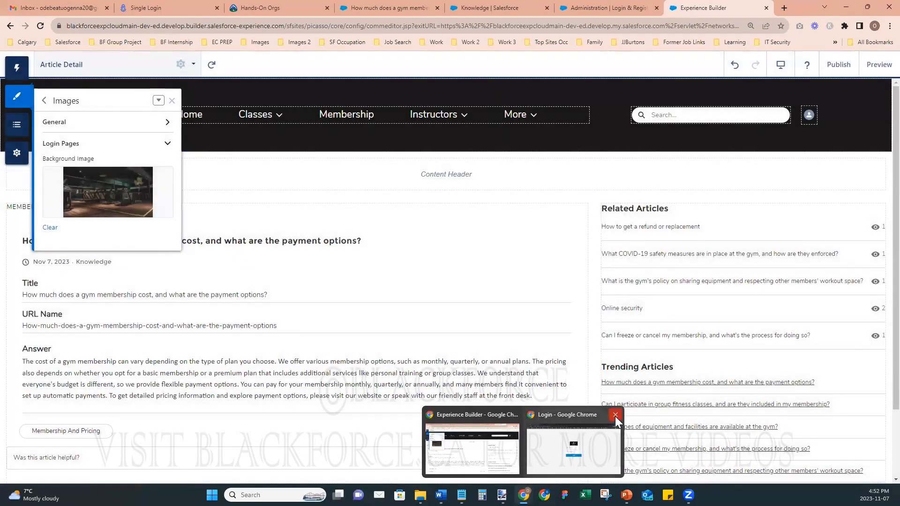
left_click(17, 153)
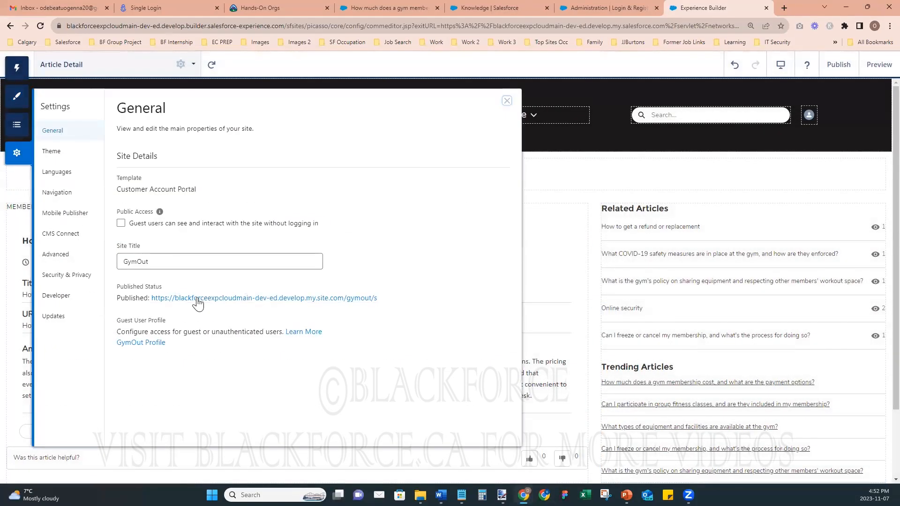
right_click(199, 301)
left_click(253, 331)
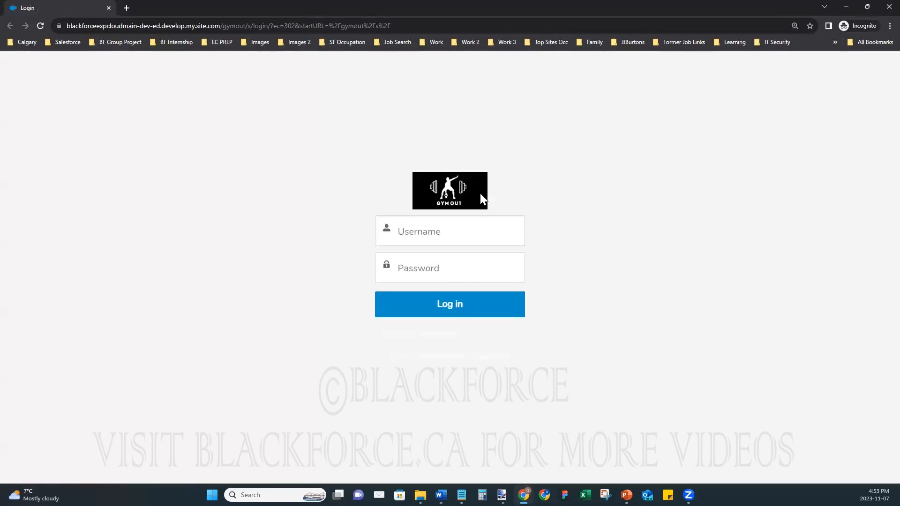
left_click(848, 5)
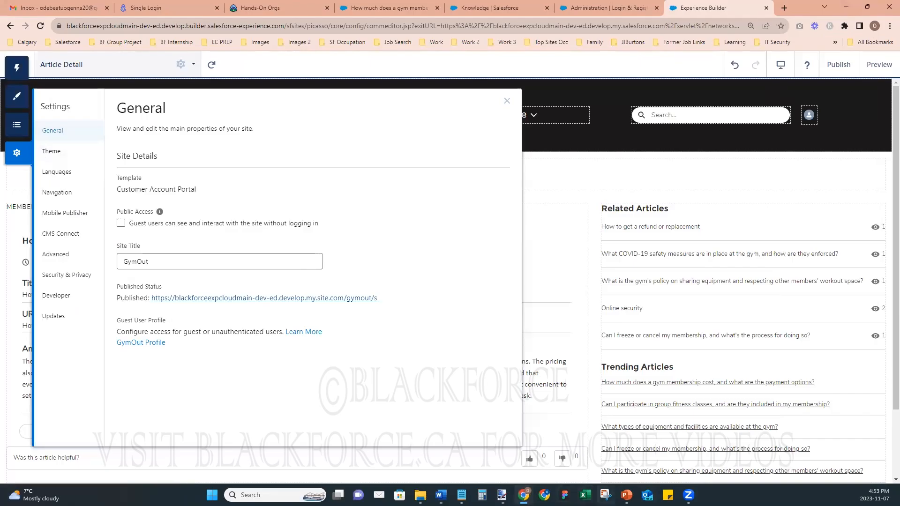
mouse_move(523, 495)
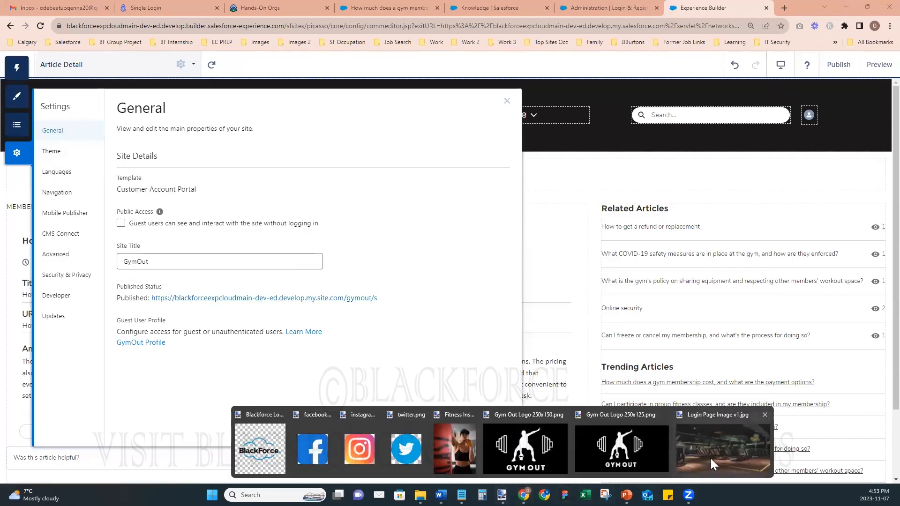
- Crop the gym photo to a 1049 × 630 treadmill close-up
left_click(711, 459)
left_click(332, 135)
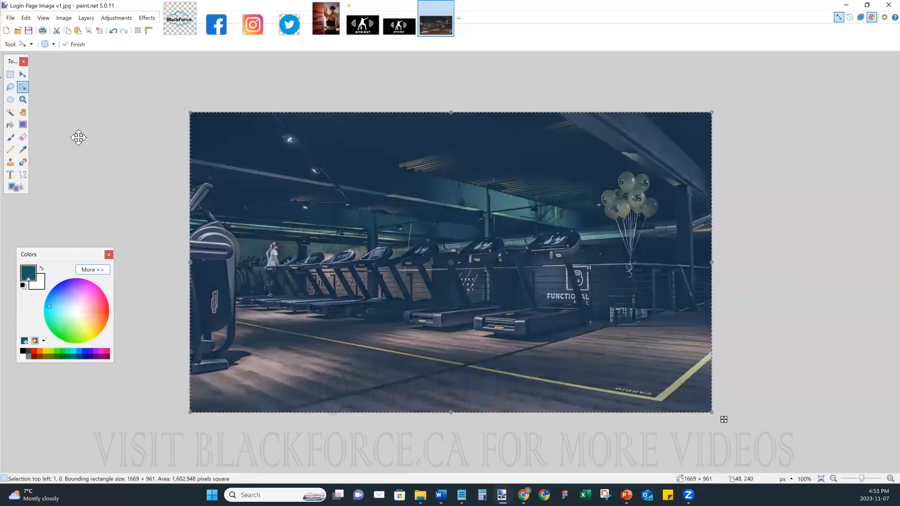
left_click_drag(191, 267, 293, 288)
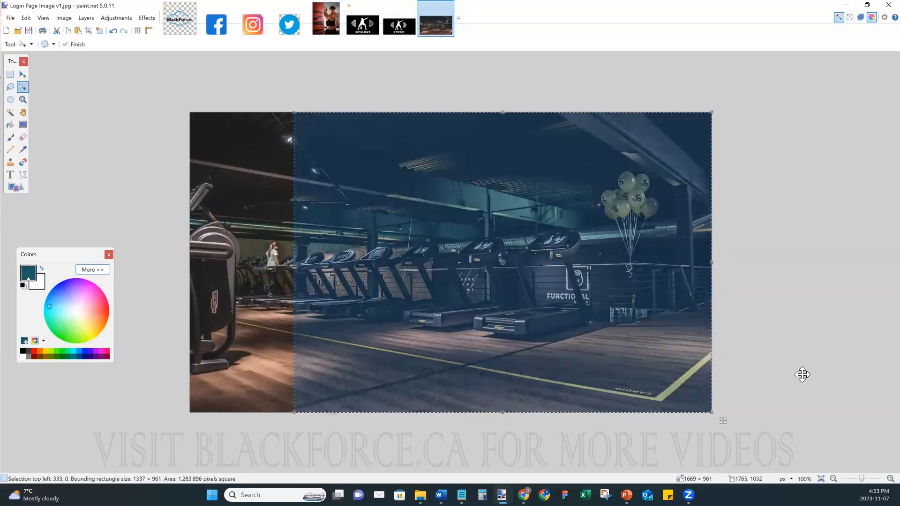
left_click_drag(708, 412, 710, 409)
left_click_drag(701, 361, 699, 346)
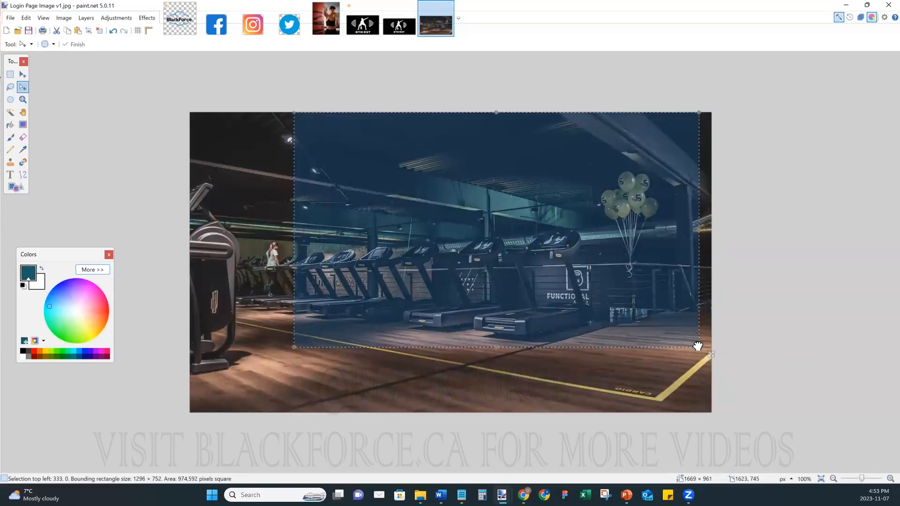
mouse_move(524, 203)
left_mouse_down()
mouse_move(508, 205)
mouse_move(513, 199)
left_mouse_up()
left_click_drag(689, 139, 643, 176)
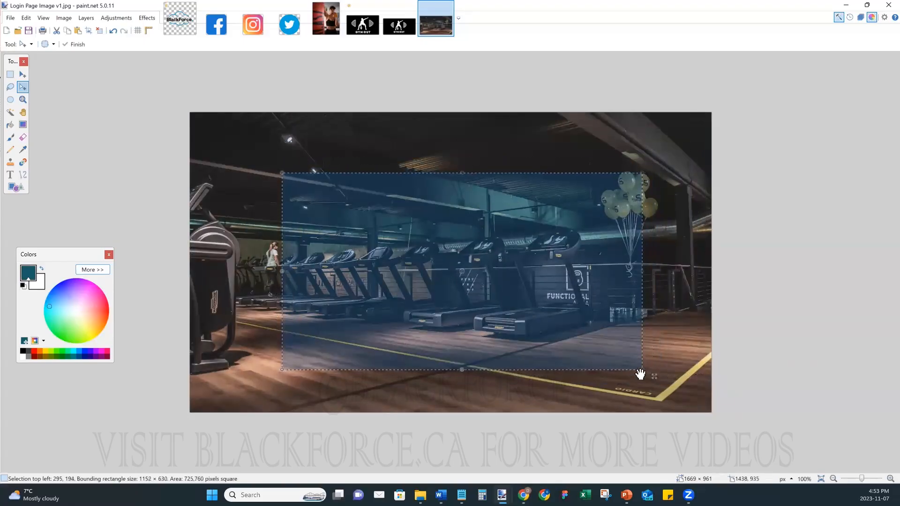
left_click_drag(639, 369, 608, 368)
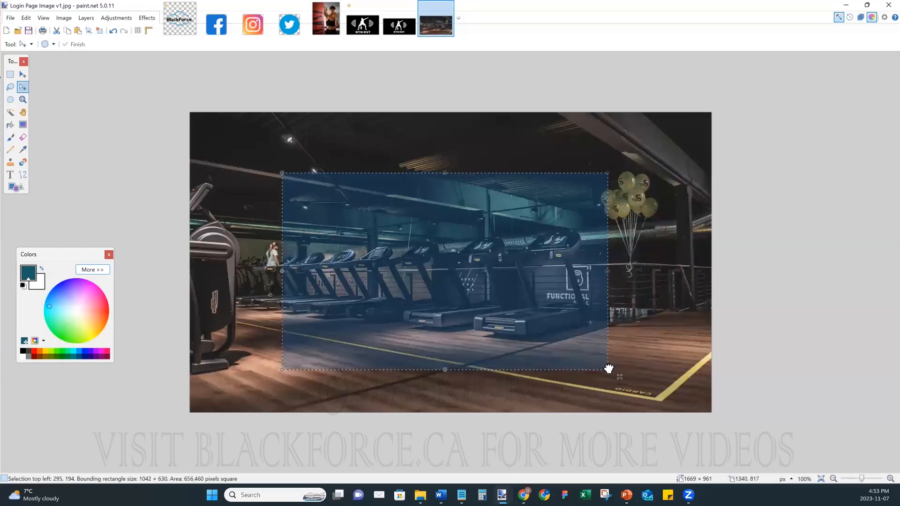
left_click_drag(281, 272, 279, 273)
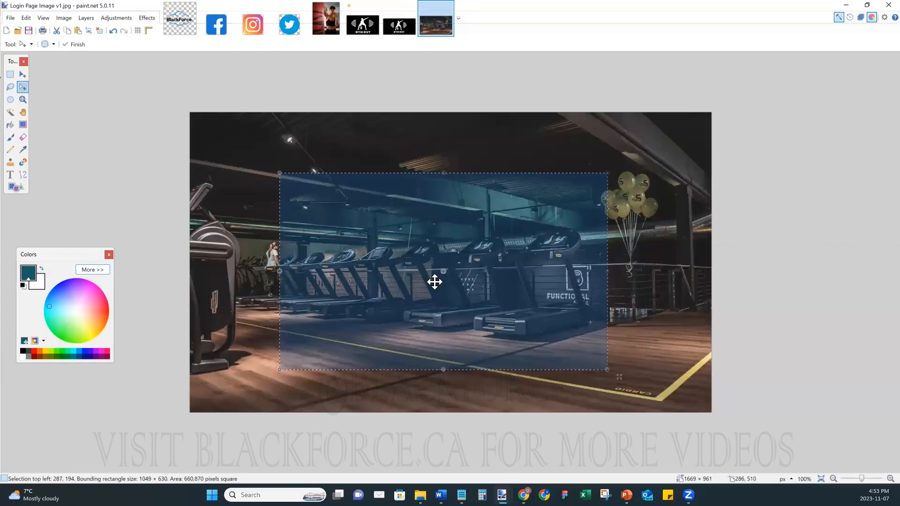
left_click(89, 31)
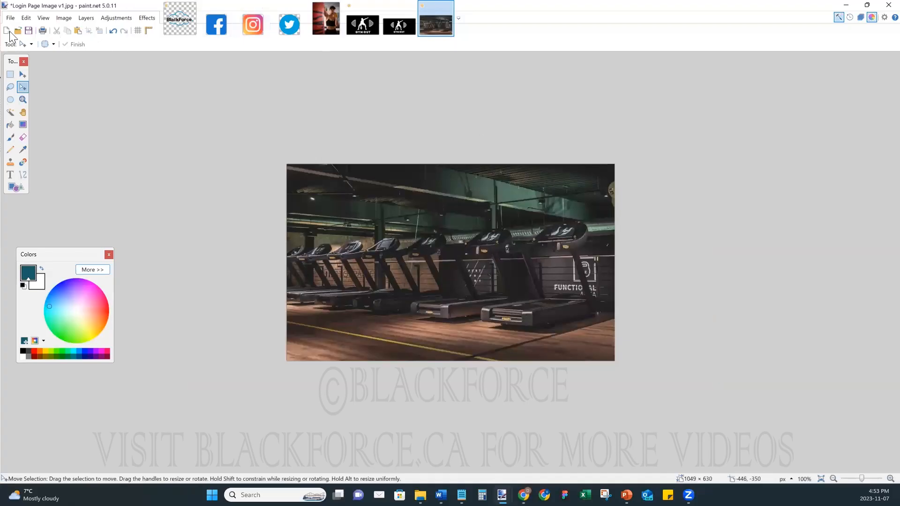
- Save it as JPEG 'Login Page Image v2' at quality 100
left_click(14, 18)
left_click(35, 87)
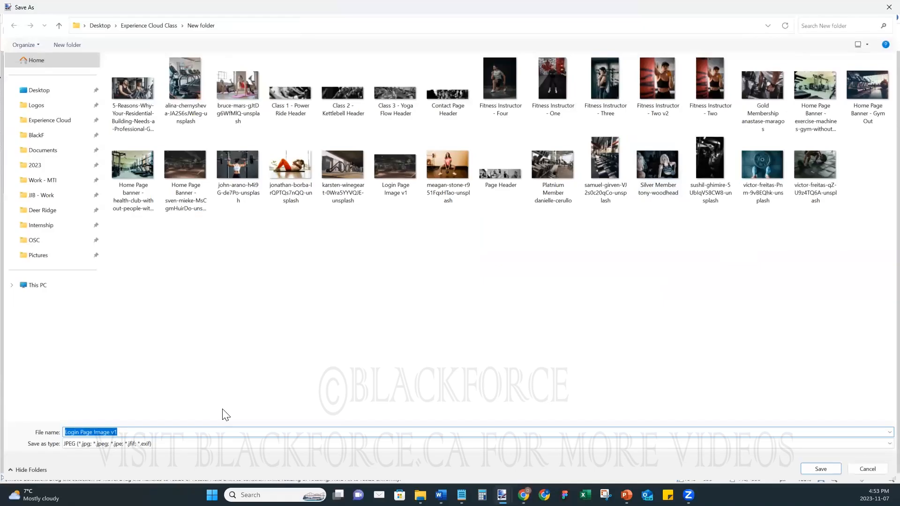
left_click(154, 432)
key("Return")
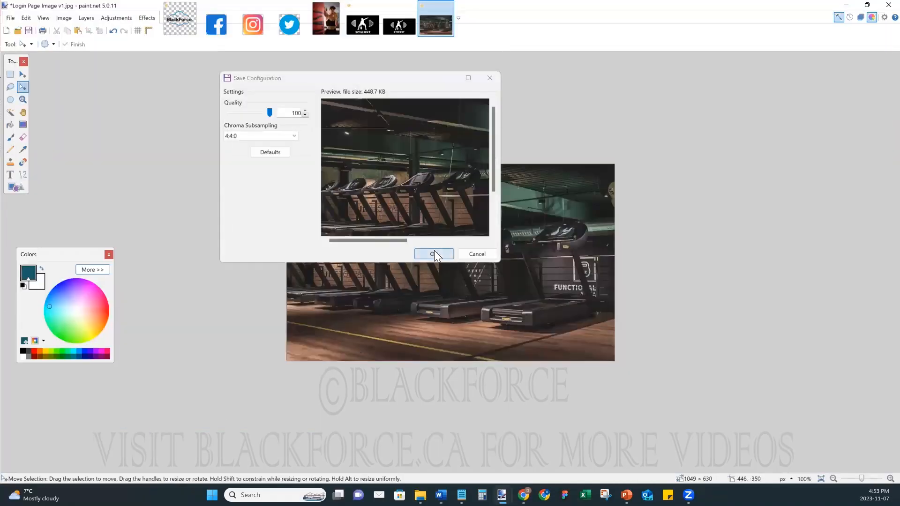
left_click(432, 253)
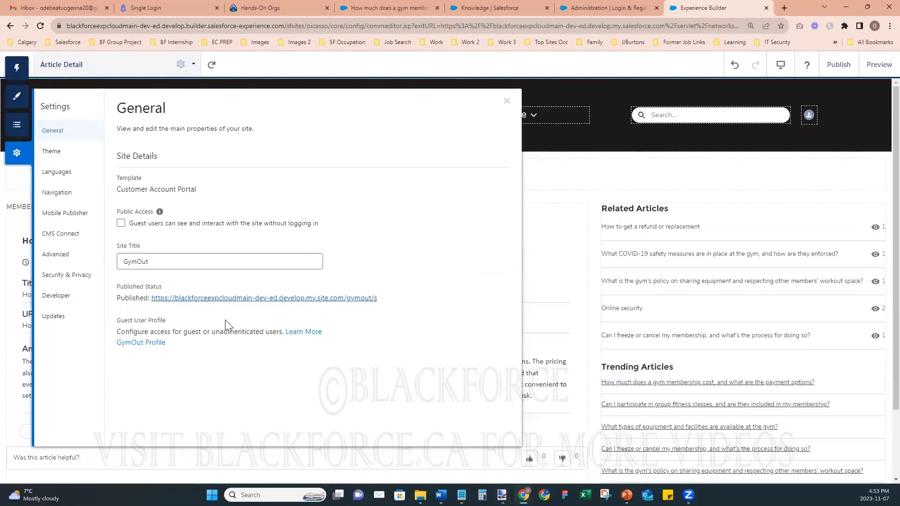
- Clear the Login Pages background and upload Login Page Image v2
left_click(17, 96)
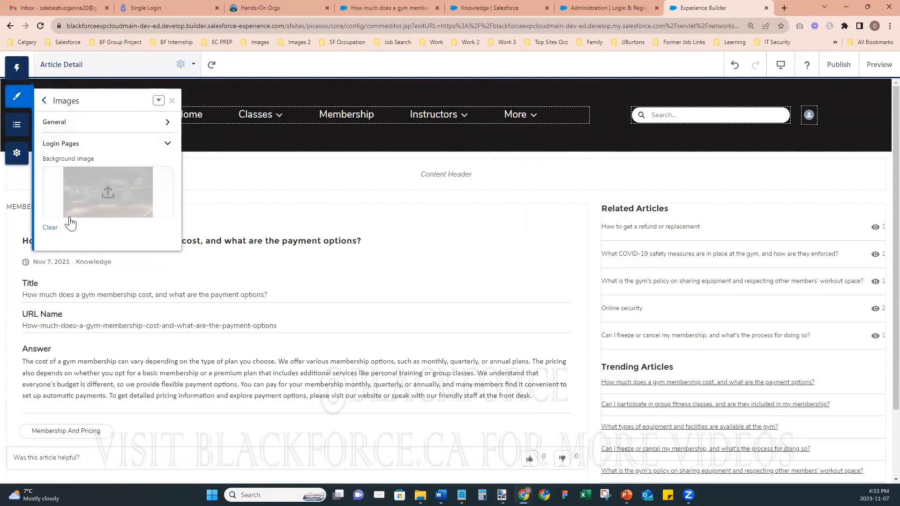
left_click(50, 227)
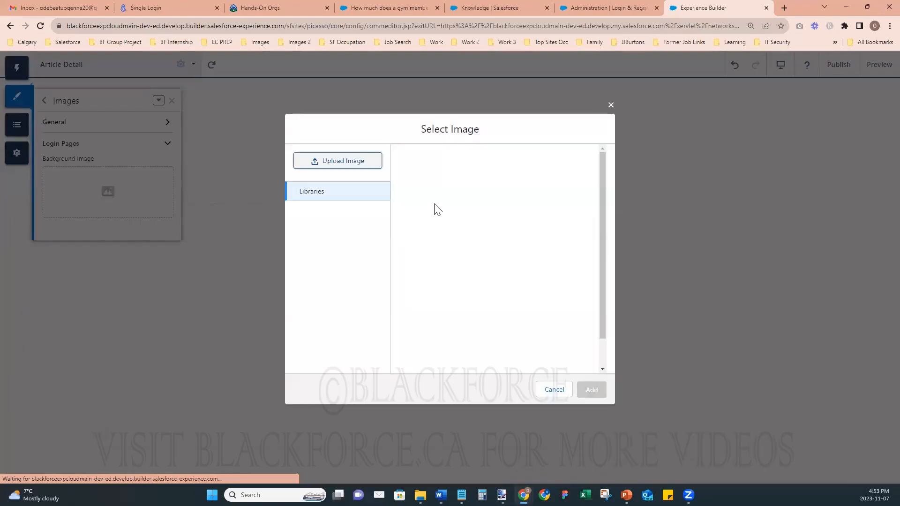
left_click(354, 161)
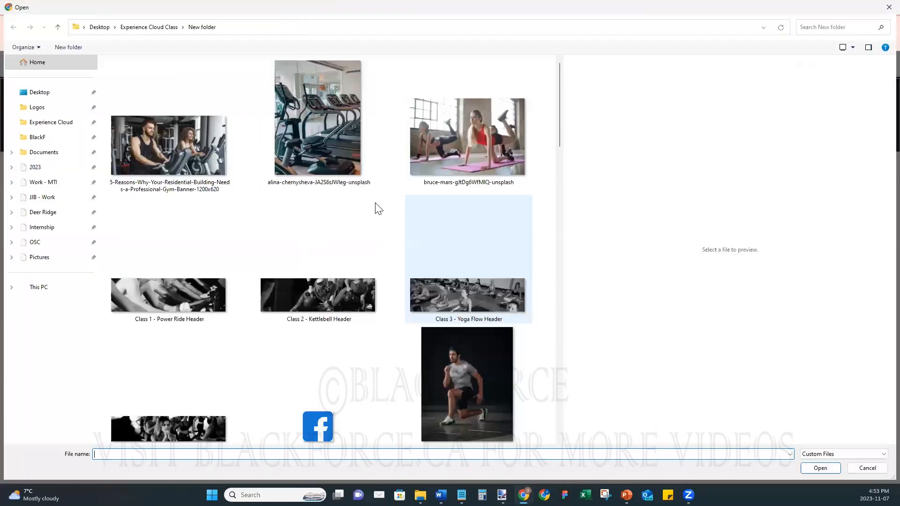
scroll(373, 280, "down", 5)
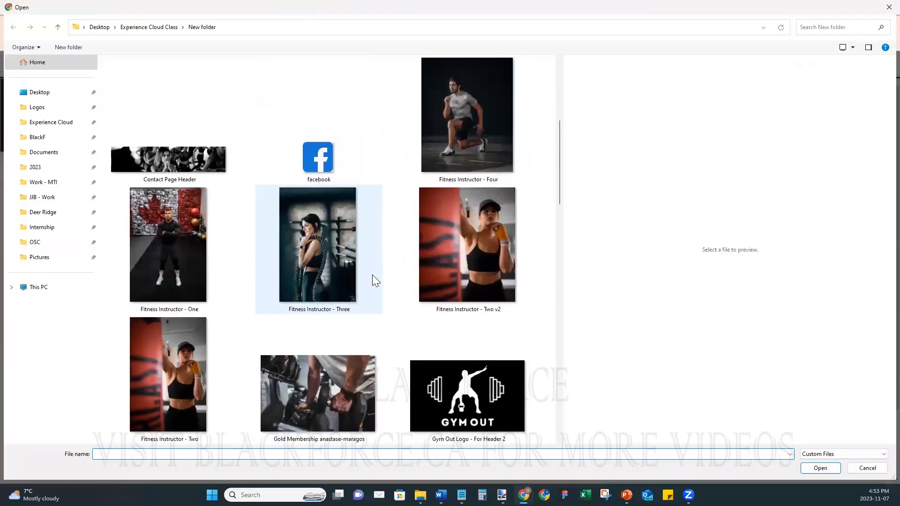
scroll(373, 280, "down", 7)
scroll(375, 280, "down", 8)
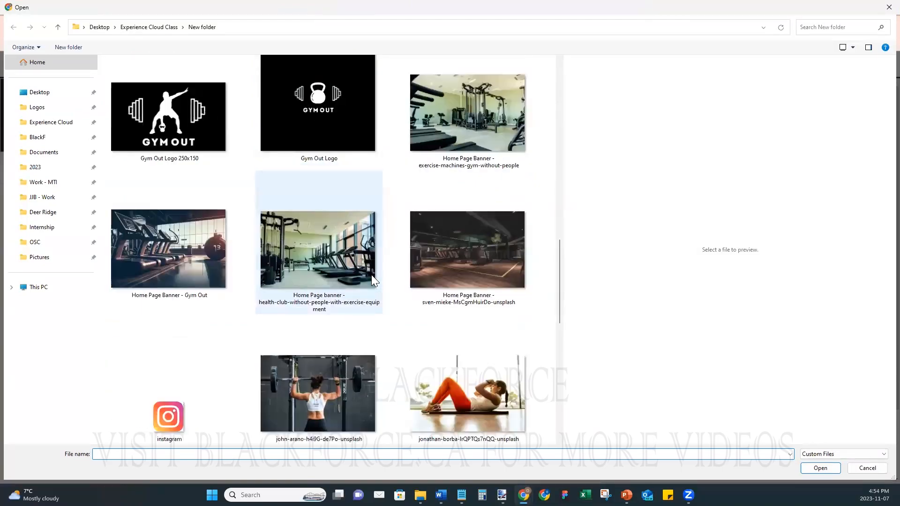
left_click(438, 280)
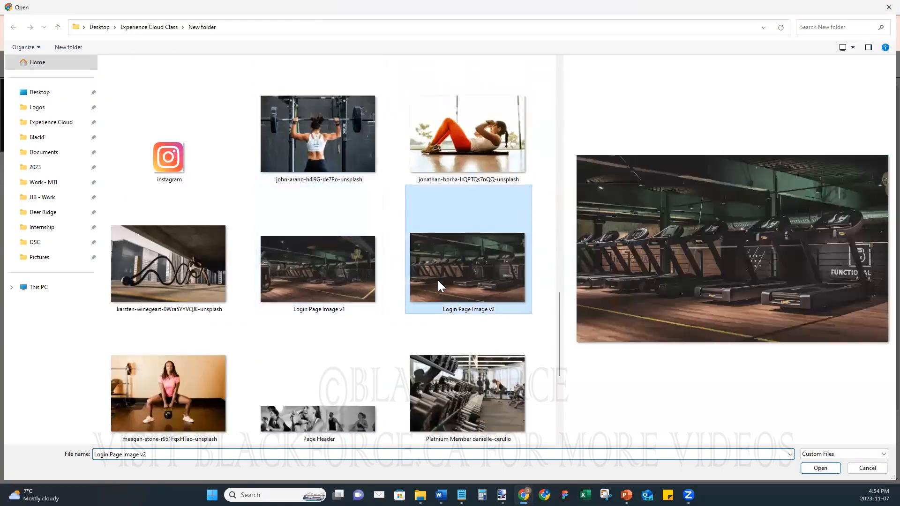
left_click(815, 465)
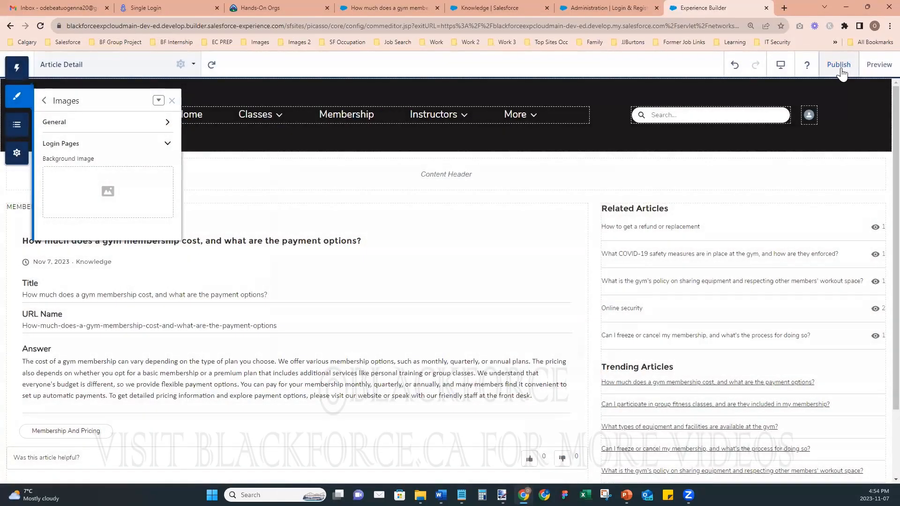
- Publish the site and view the live login page in a fresh incognito window
left_click(838, 64)
left_click(589, 348)
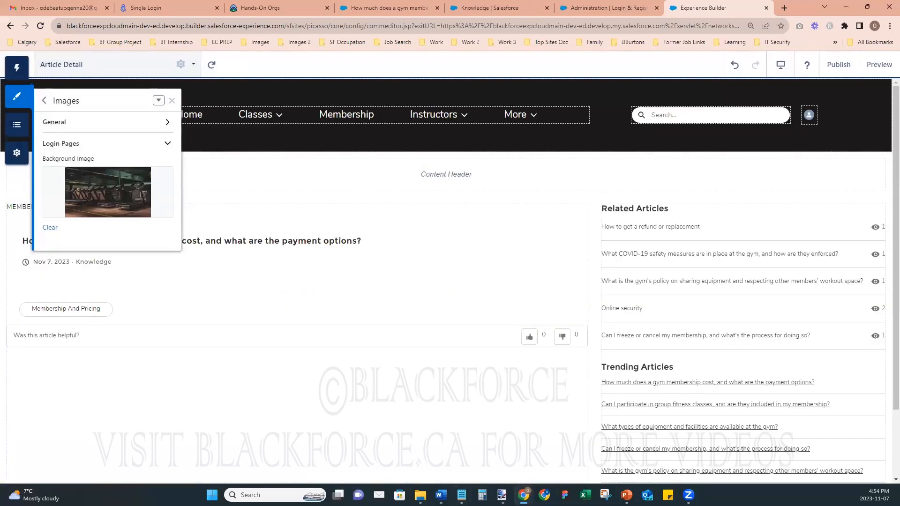
mouse_move(524, 495)
left_click(615, 415)
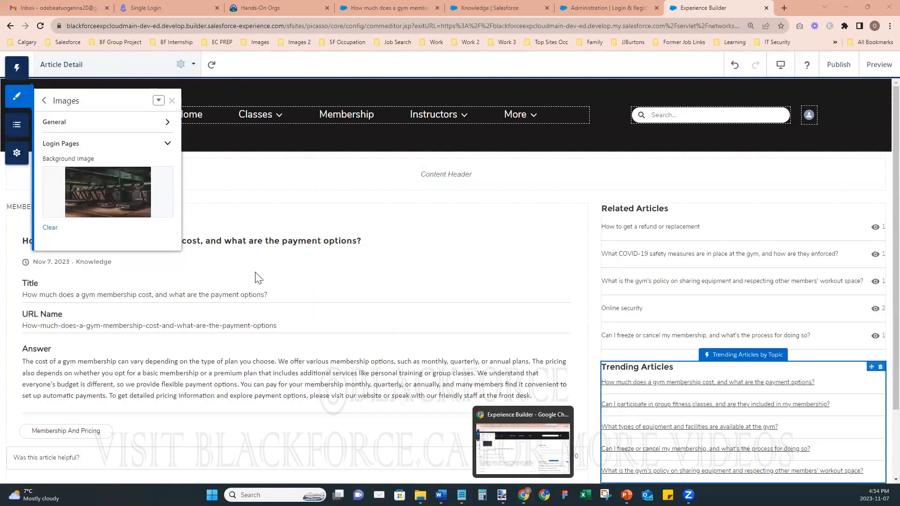
left_click(14, 158)
right_click(276, 306)
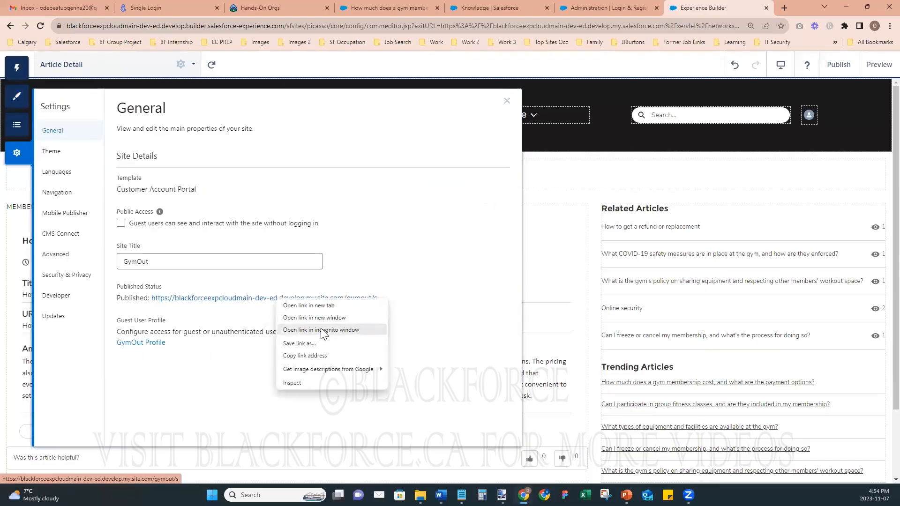
left_click(321, 329)
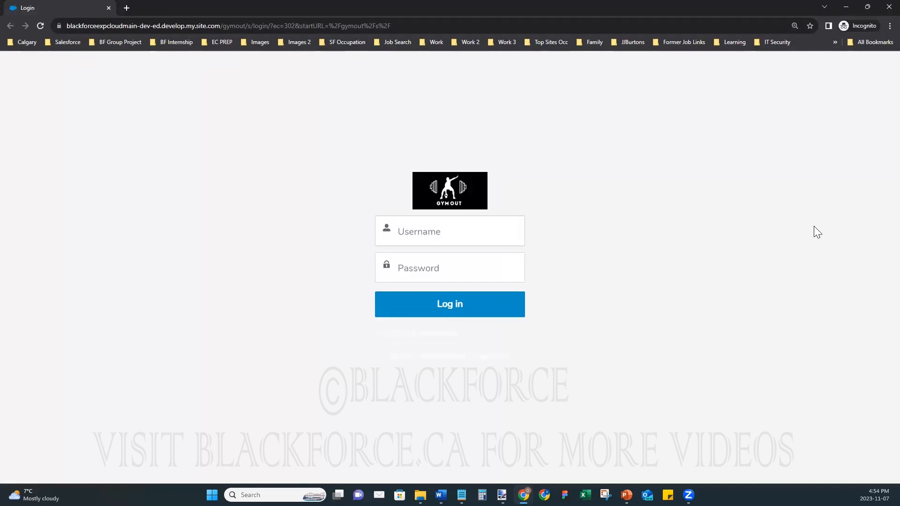
left_click(846, 7)
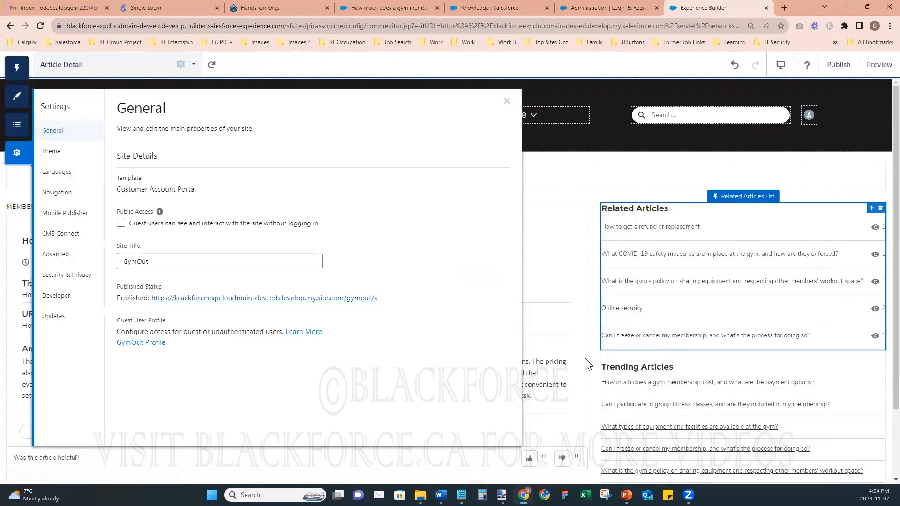
- Set the motorcycle image Topics - Delivery.png as the Login Pages background and start publishing
left_click(17, 96)
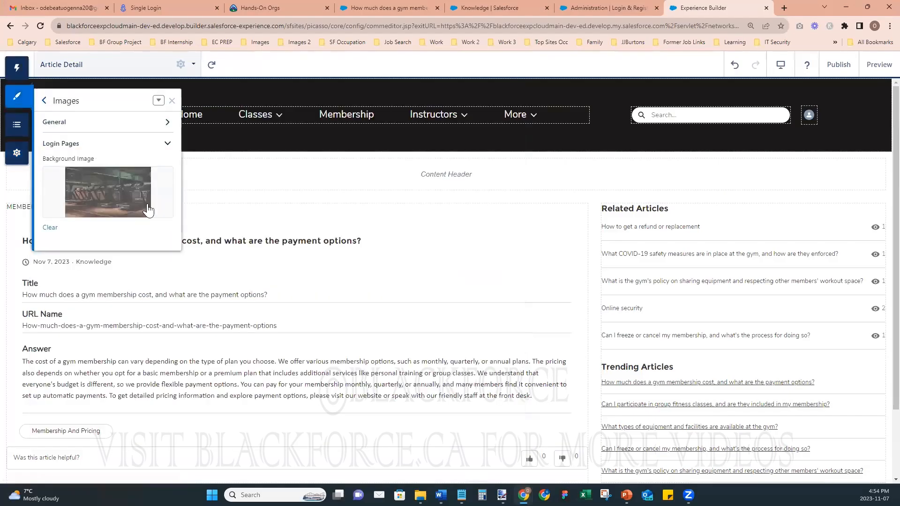
left_click(86, 197)
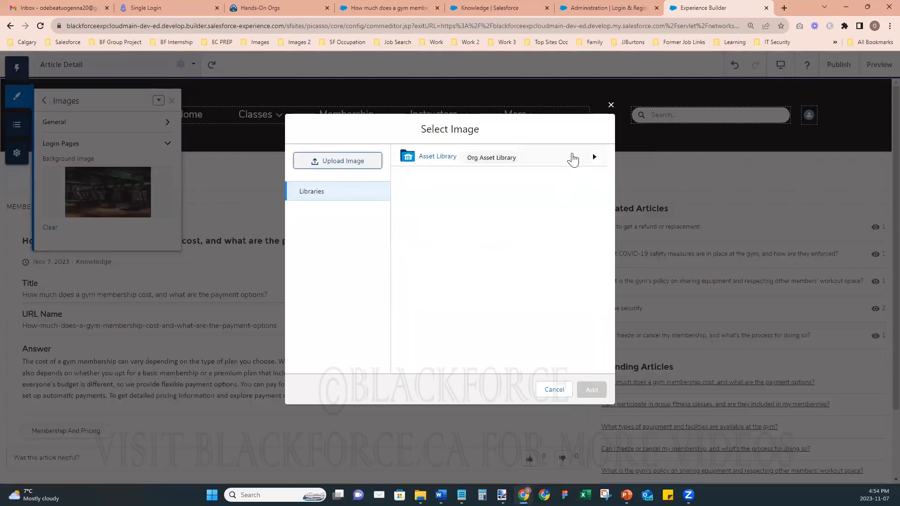
left_click(573, 159)
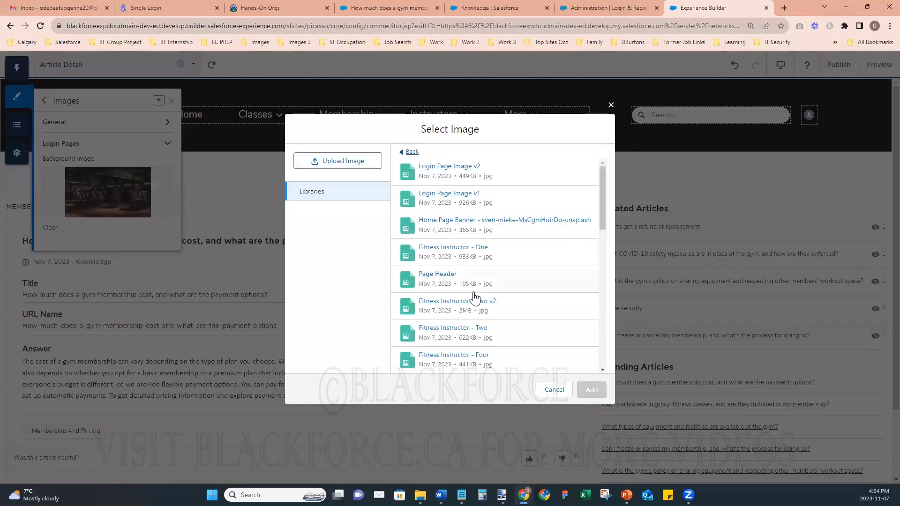
left_click_drag(601, 171, 619, 352)
left_click(450, 305)
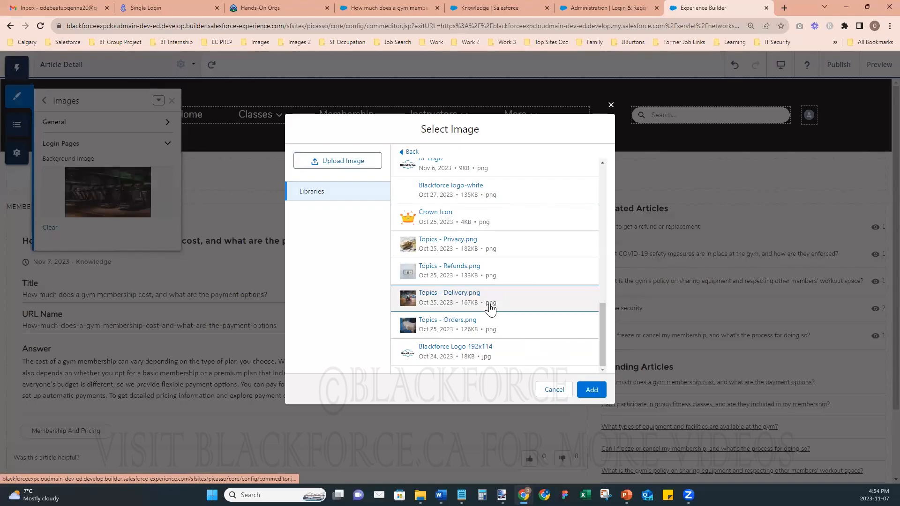
left_click_drag(602, 335, 594, 156)
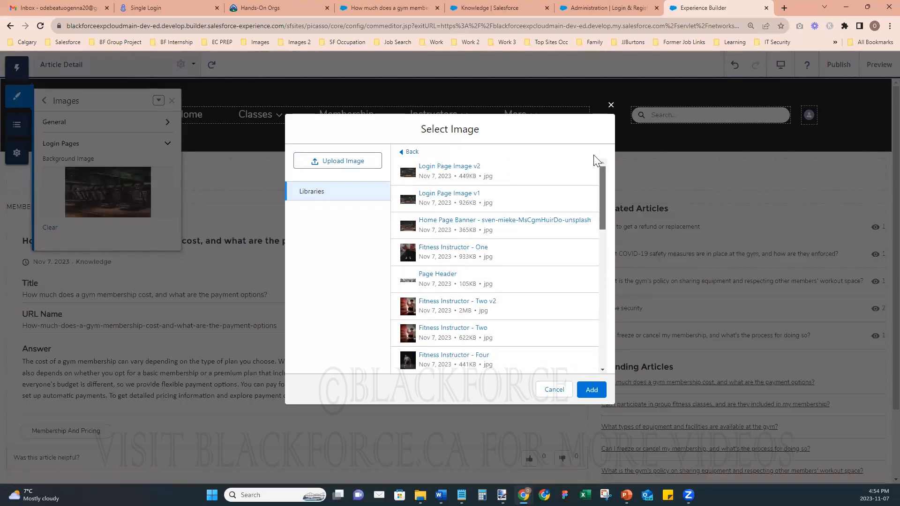
left_click_drag(602, 197, 618, 174)
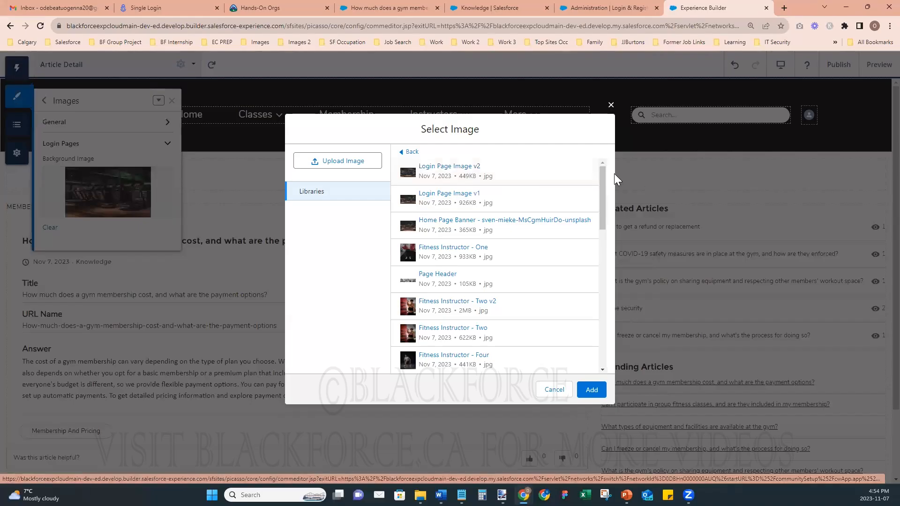
left_click_drag(600, 174, 577, 326)
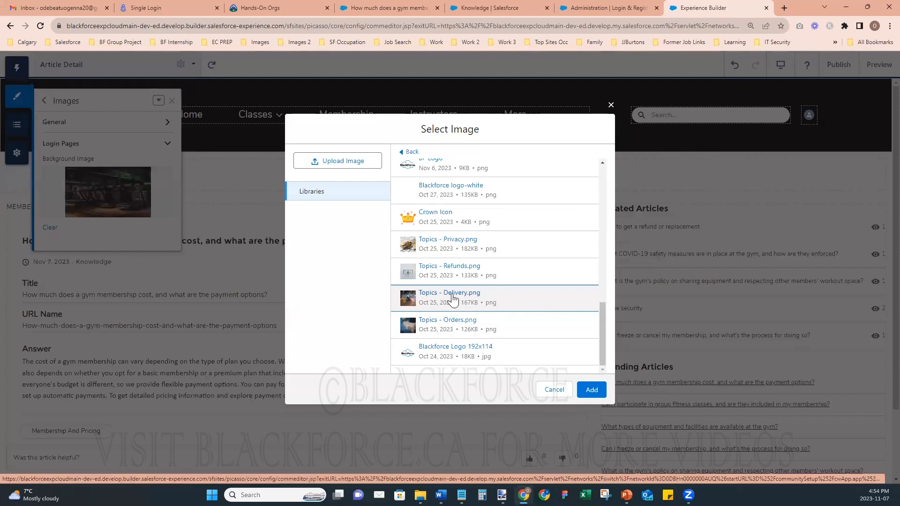
left_click(596, 395)
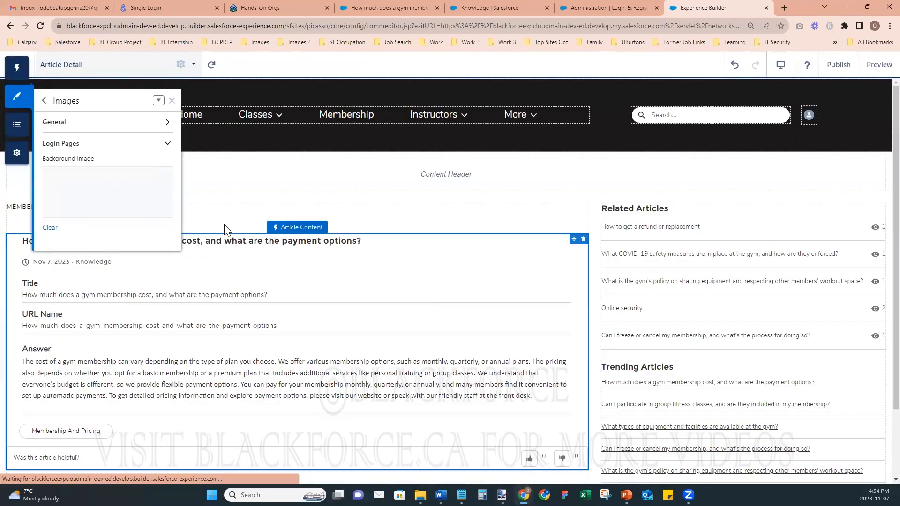
left_click(839, 64)
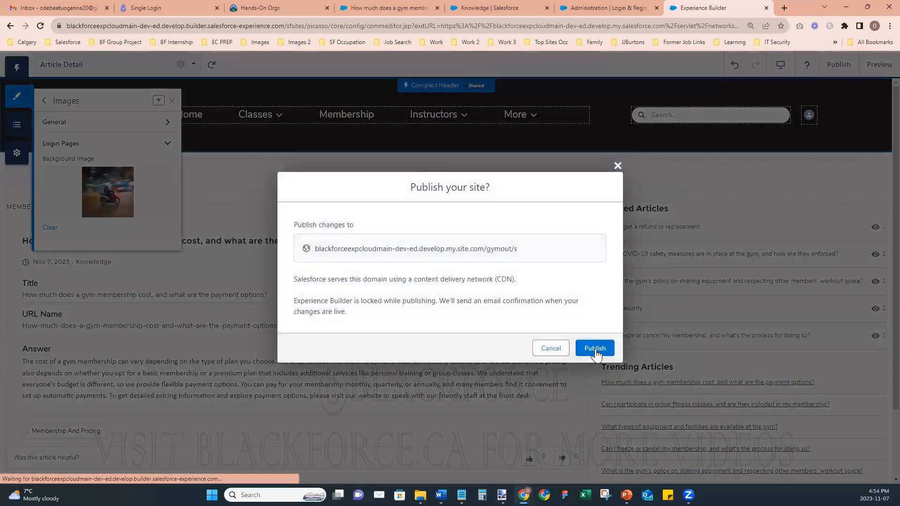
- Confirm publishing, then reload the incognito login page to check it and close it
left_click(594, 348)
mouse_move(524, 495)
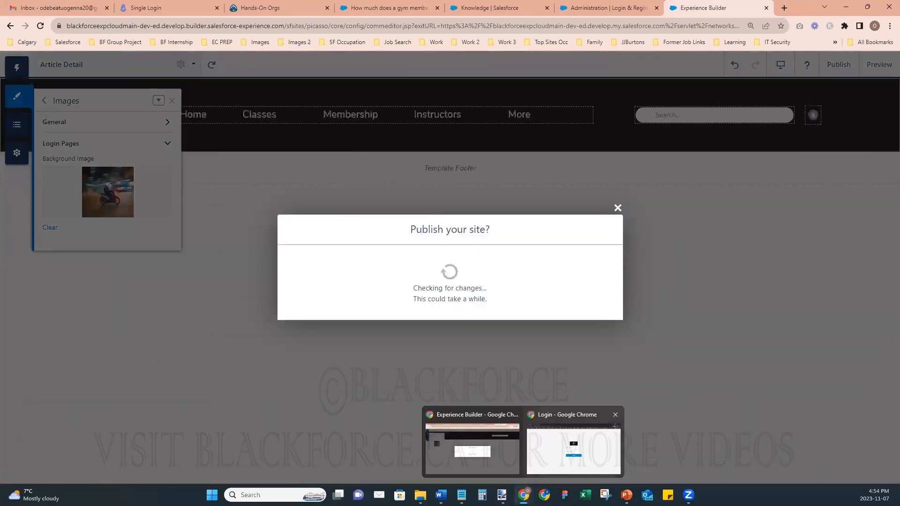
left_click(598, 312)
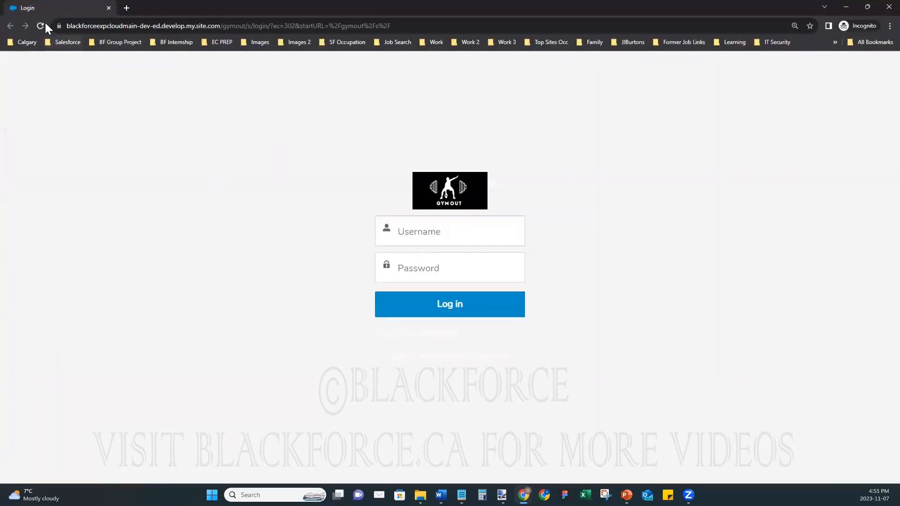
left_click(42, 26)
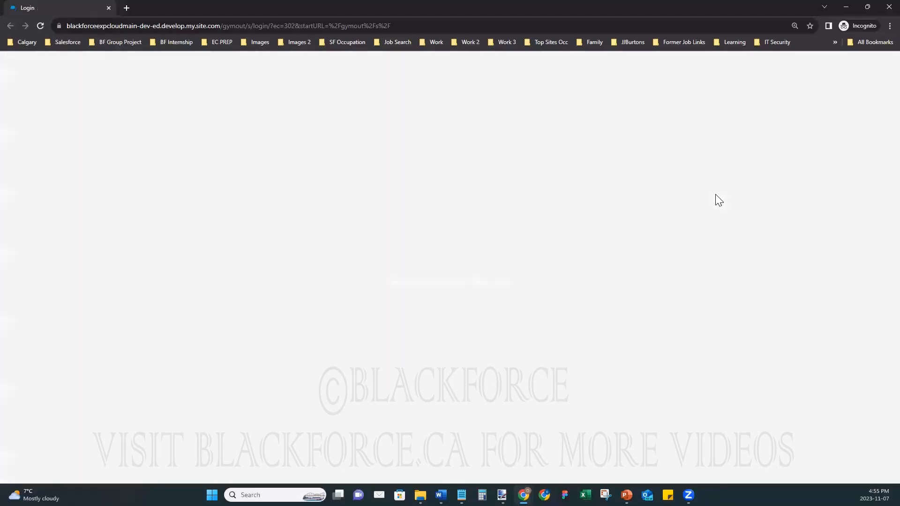
left_click(887, 7)
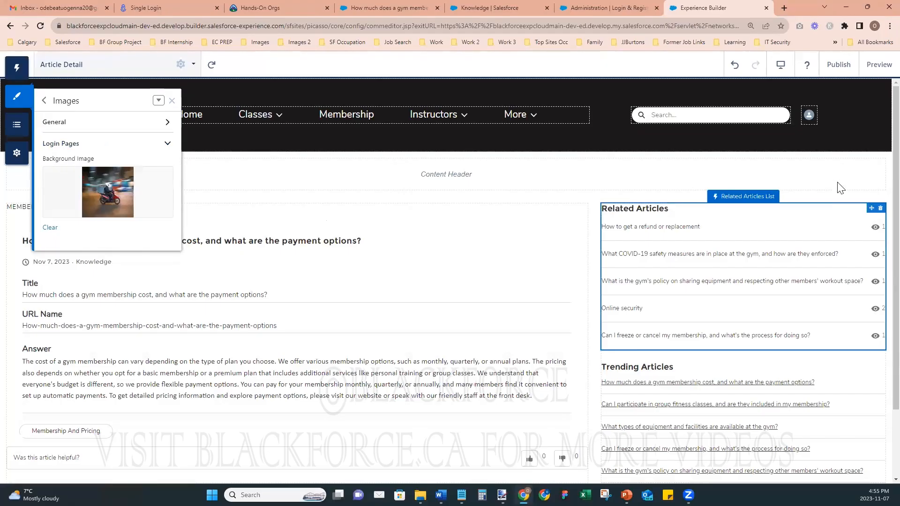
- Republish the site (nothing pending) and open the published address in a new incognito window
left_click(828, 71)
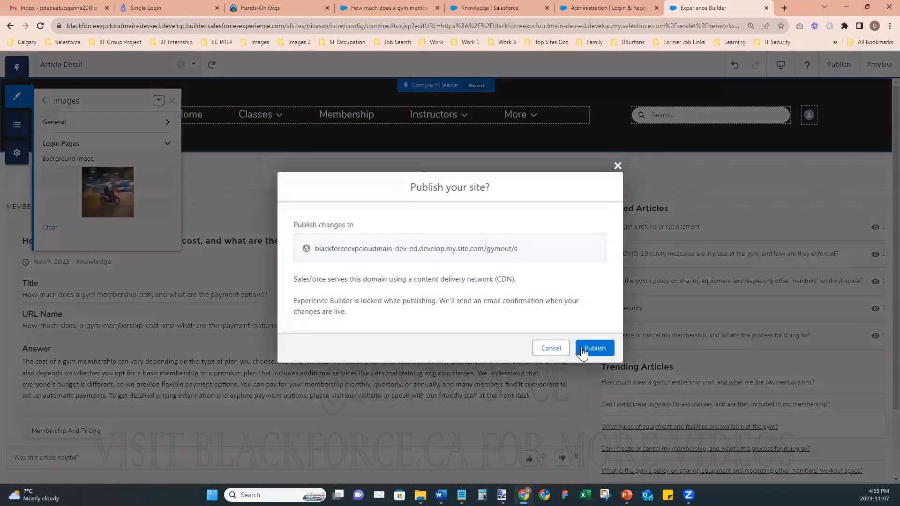
left_click(584, 346)
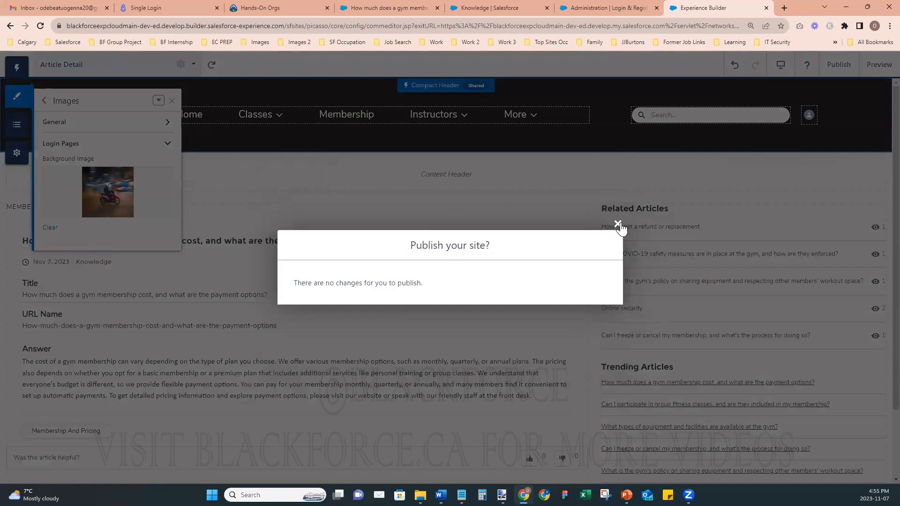
left_click(618, 225)
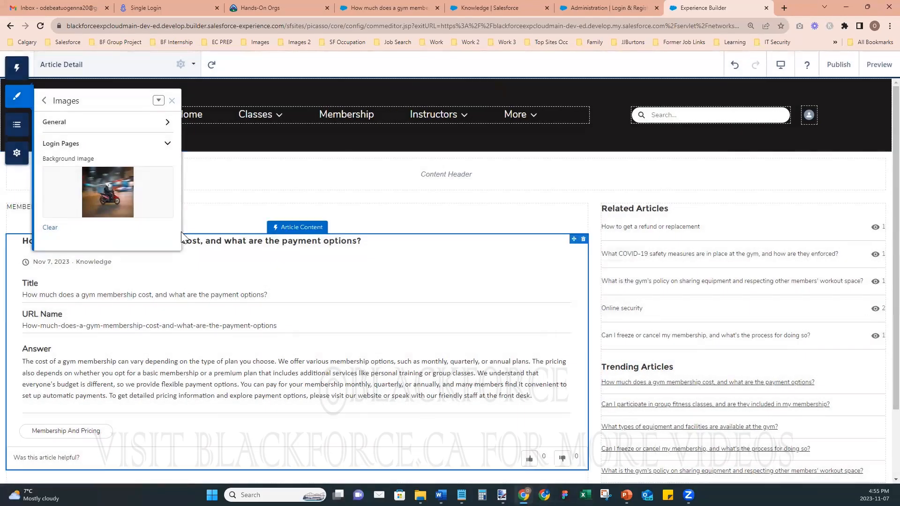
left_click(17, 155)
right_click(219, 299)
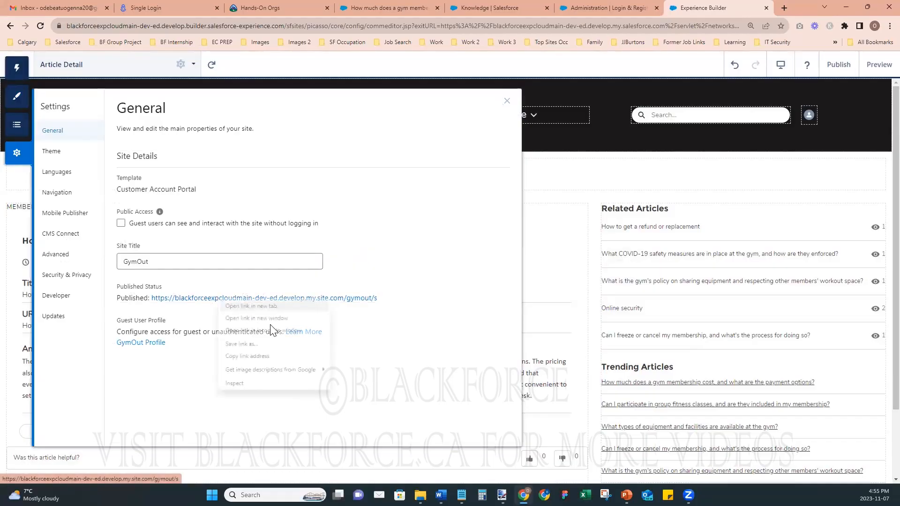
left_click(274, 330)
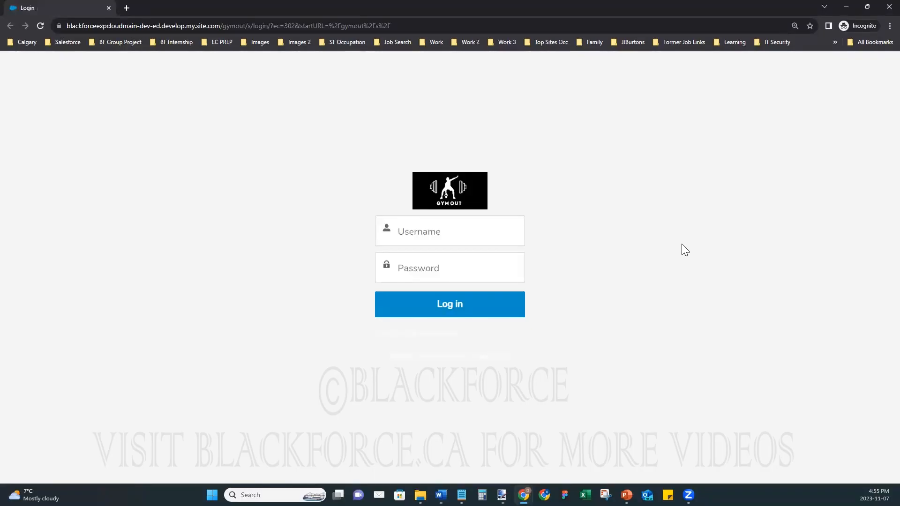
left_click(846, 6)
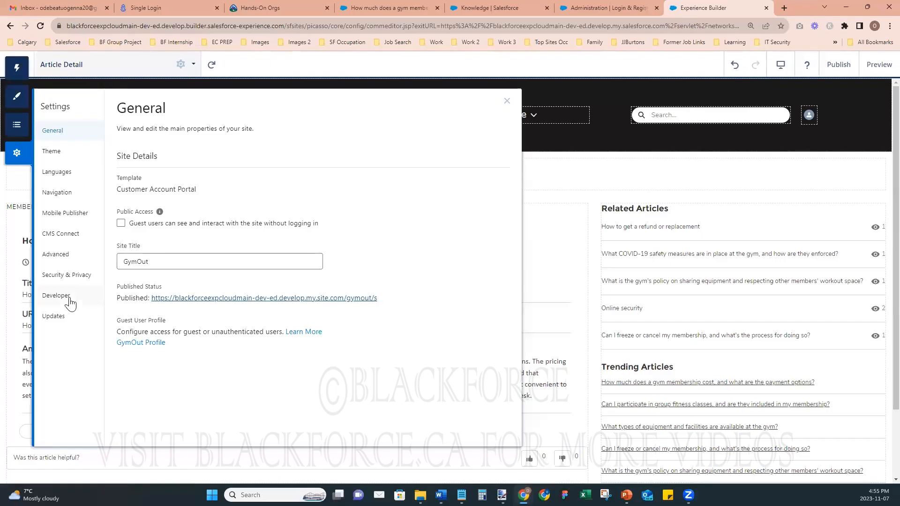
- Open the theme's Login Pages colour settings
left_click(17, 125)
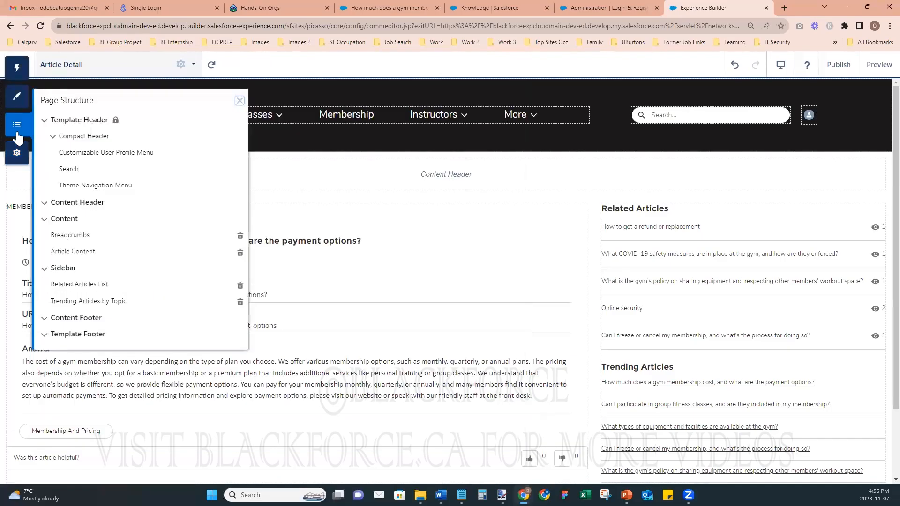
left_click(17, 97)
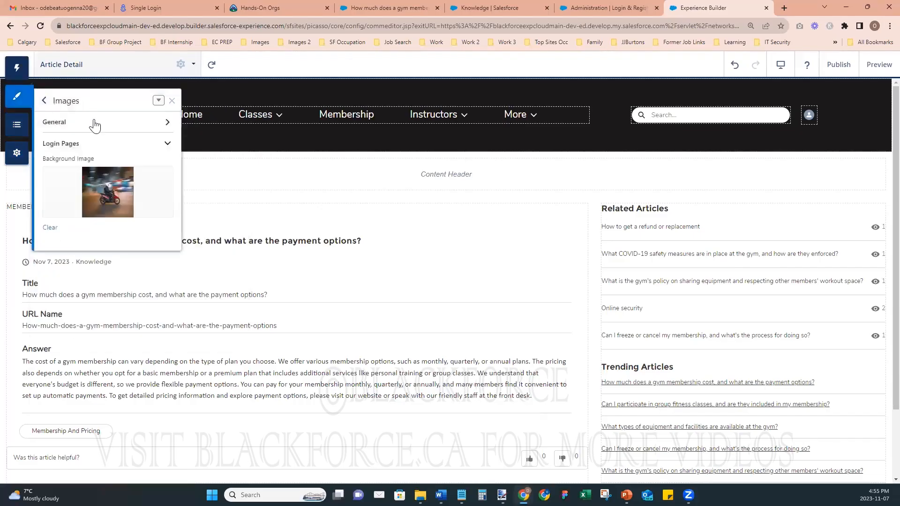
left_click(85, 146)
left_click(45, 102)
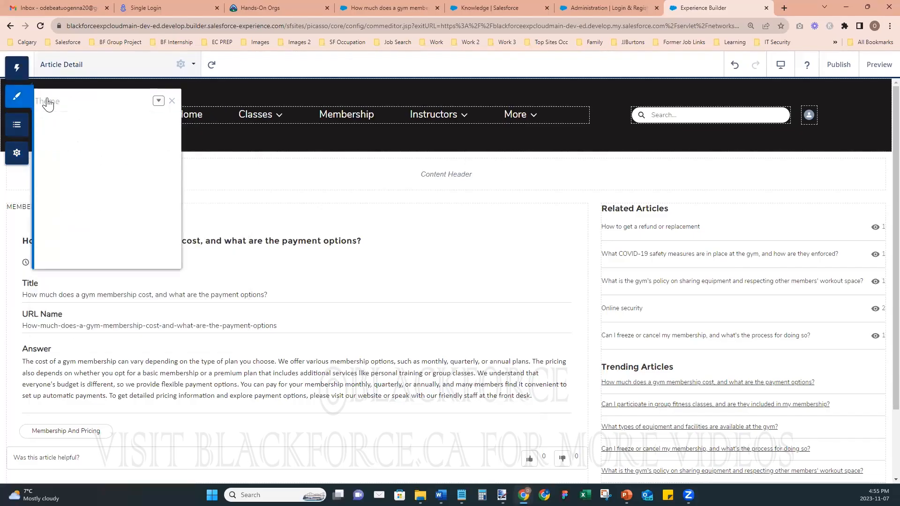
left_click(82, 199)
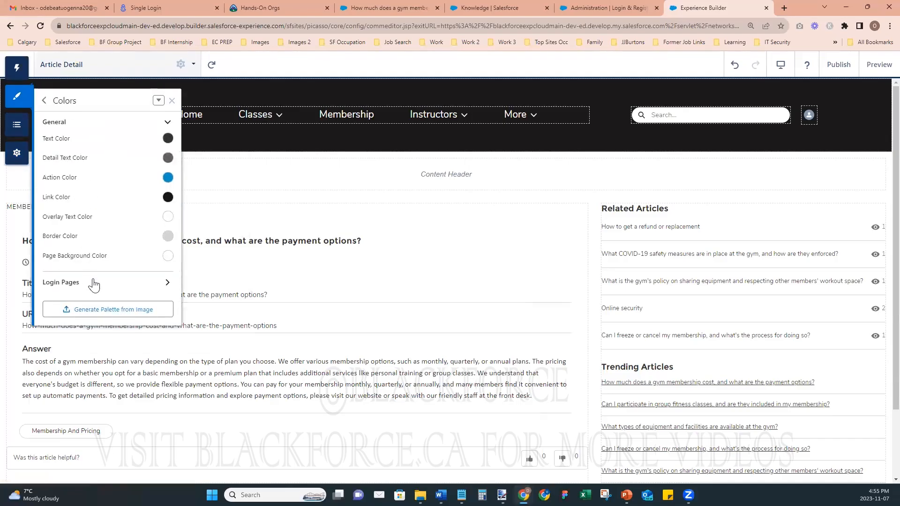
left_click(68, 288)
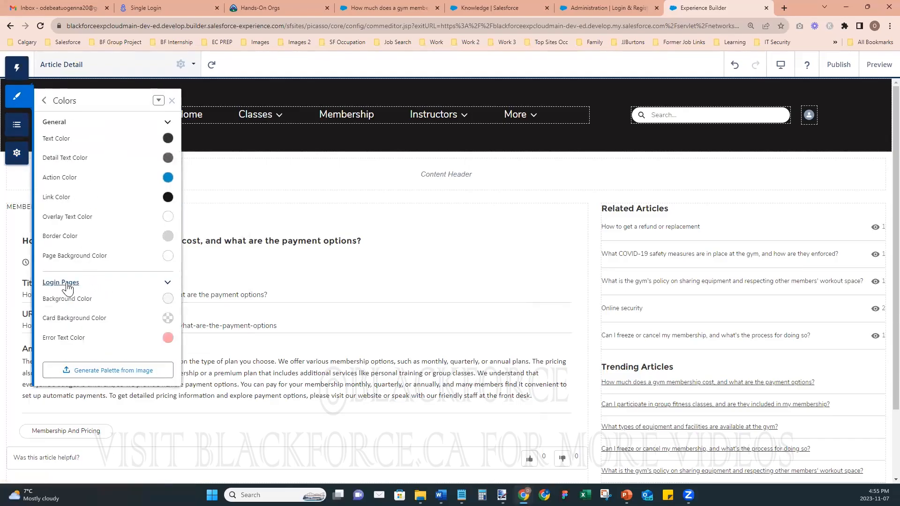
- Set the Login Pages background colour to #165c69 and publish the change
left_click(168, 299)
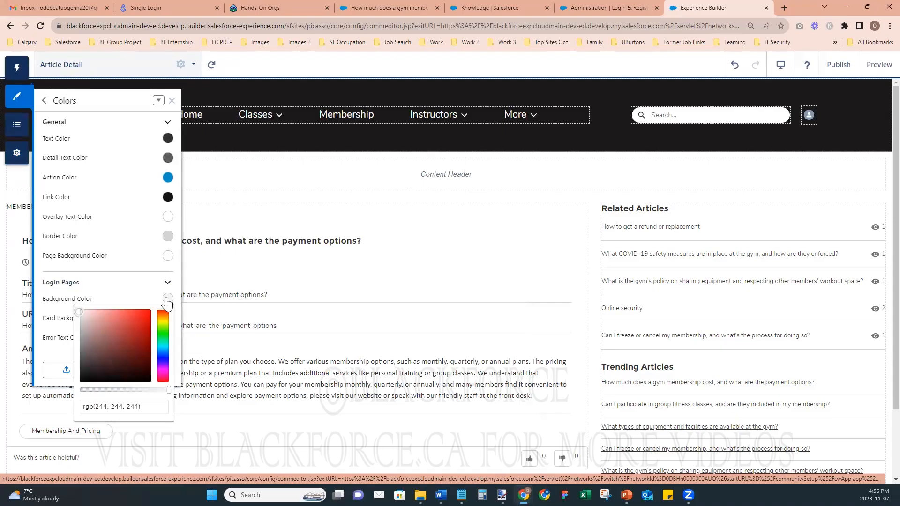
left_click(141, 408)
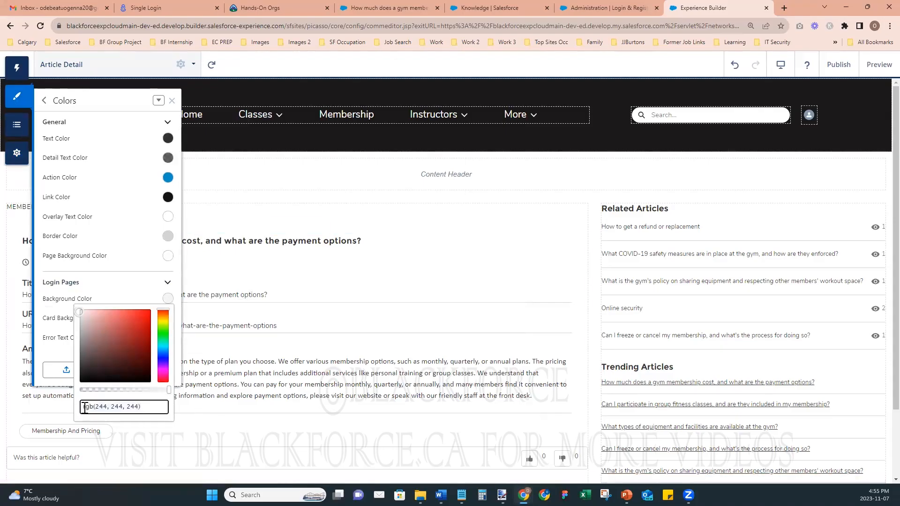
key("ctrl+a")
key("BackSpace")
type("#165c69")
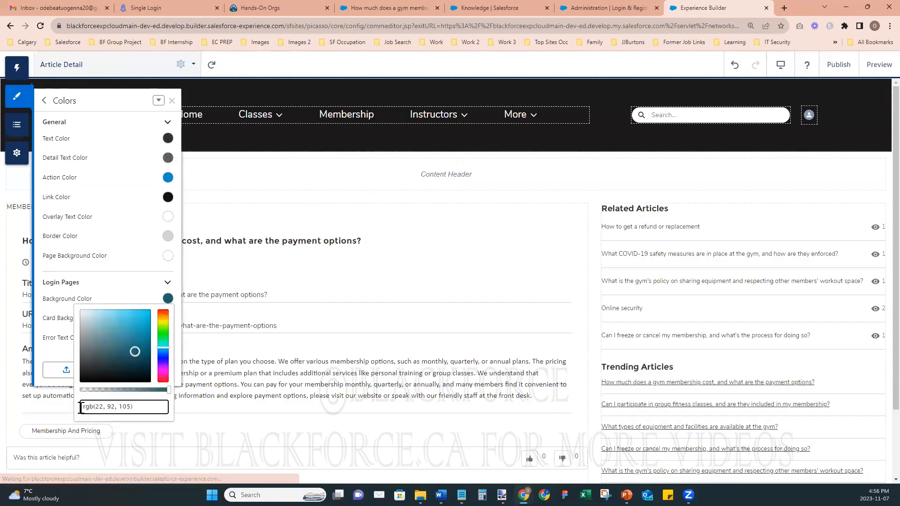
left_click(97, 285)
left_click(97, 284)
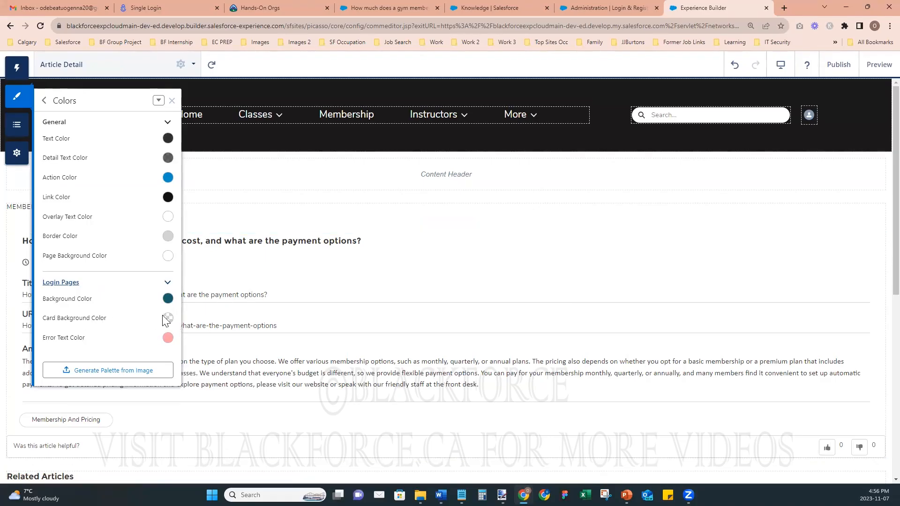
left_click(840, 66)
left_click(596, 347)
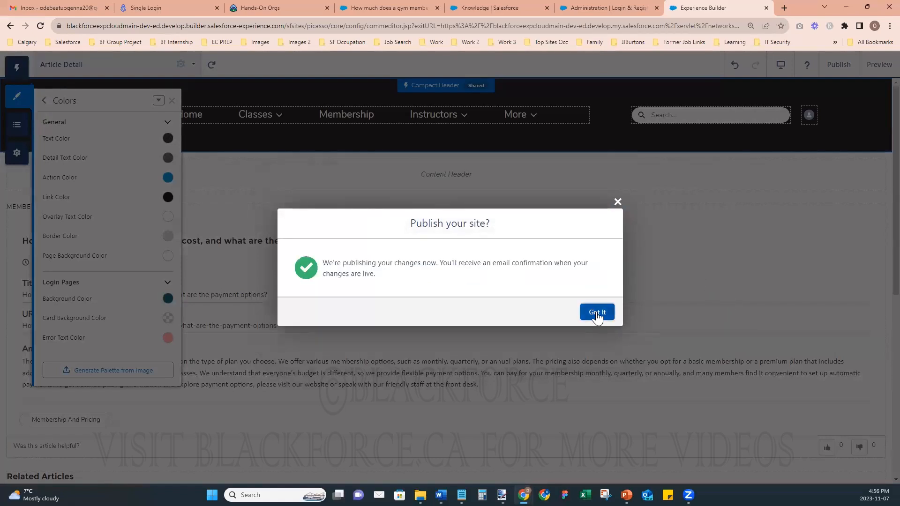
- Acknowledge the publish, then reload the incognito GymOut login page to see the dark teal background
left_click(601, 311)
left_click(590, 448)
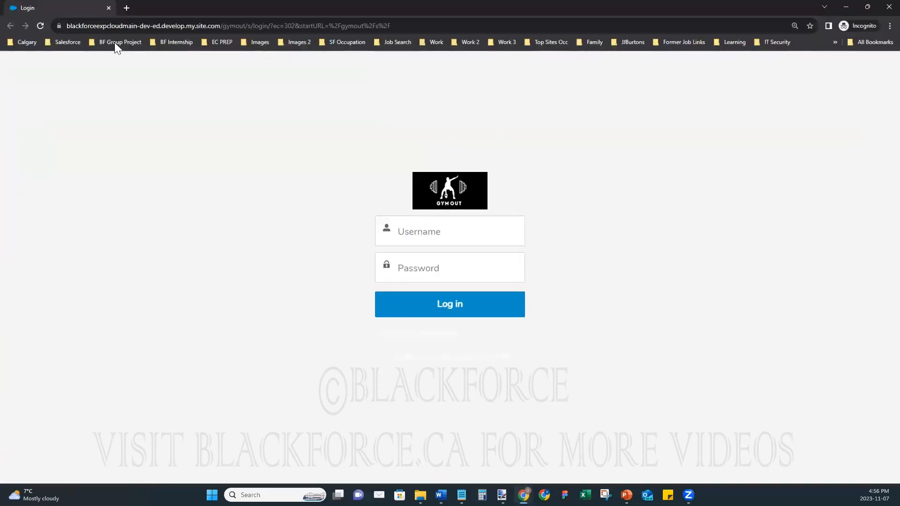
left_click(41, 26)
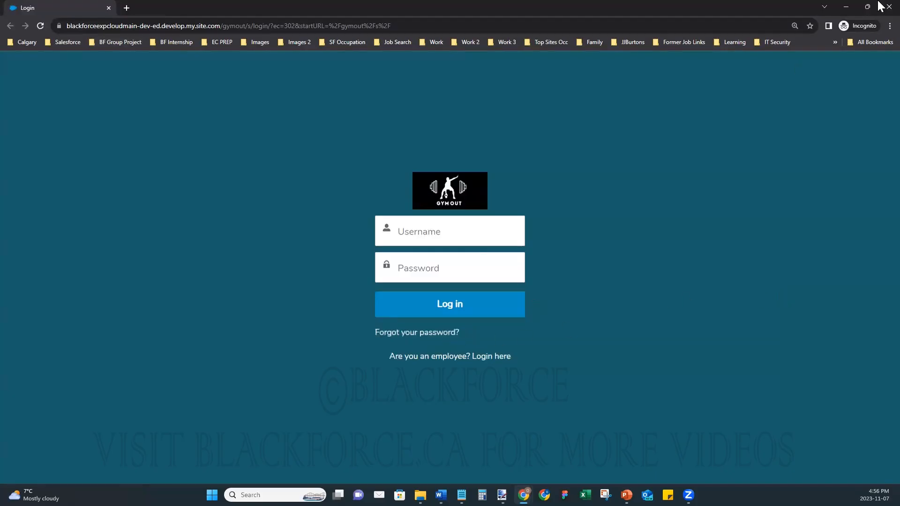
left_click(846, 7)
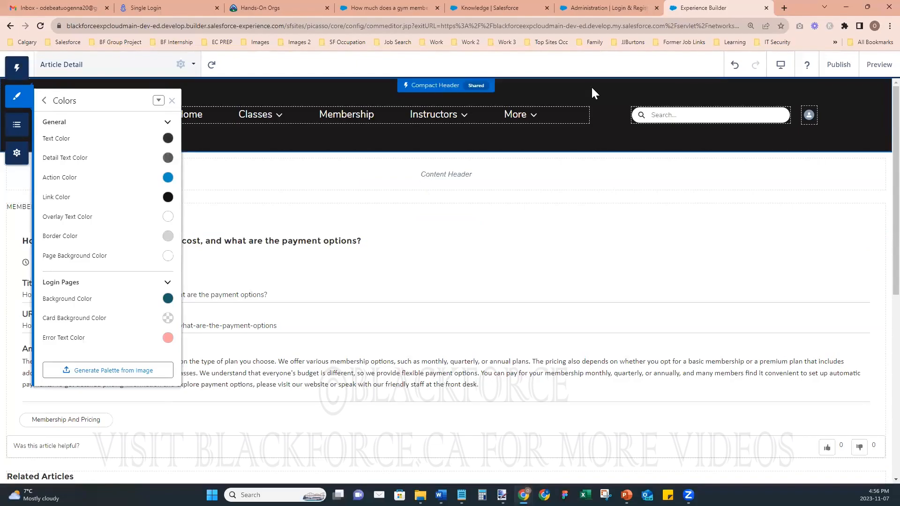
- On Login & Registration, tick 'Allow customers and partners to self-register' with the Register page
left_click(603, 9)
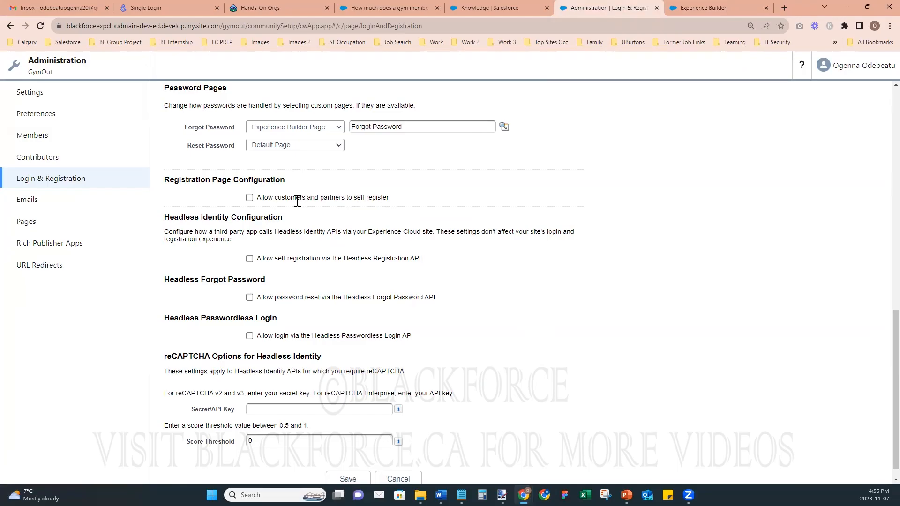
left_click(249, 197)
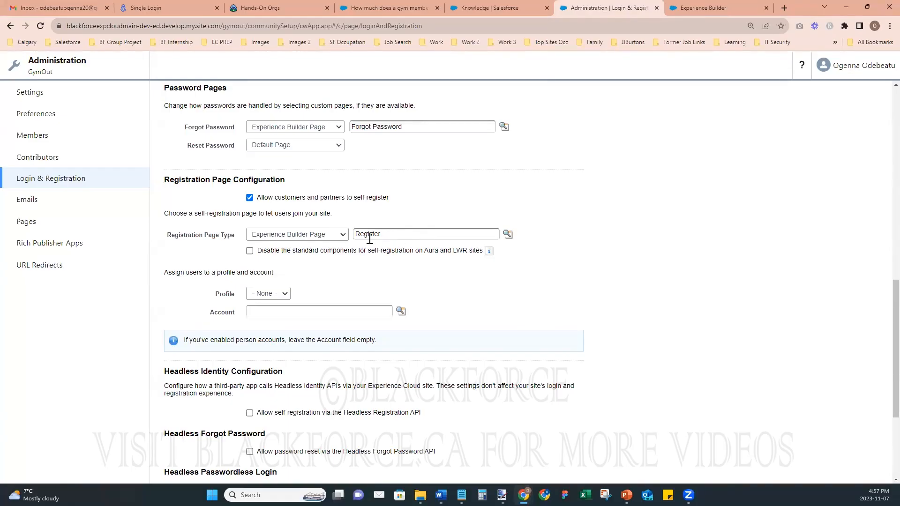
- Close the Colors panel and open the Register page by searching pages for 'registe'
left_click(711, 7)
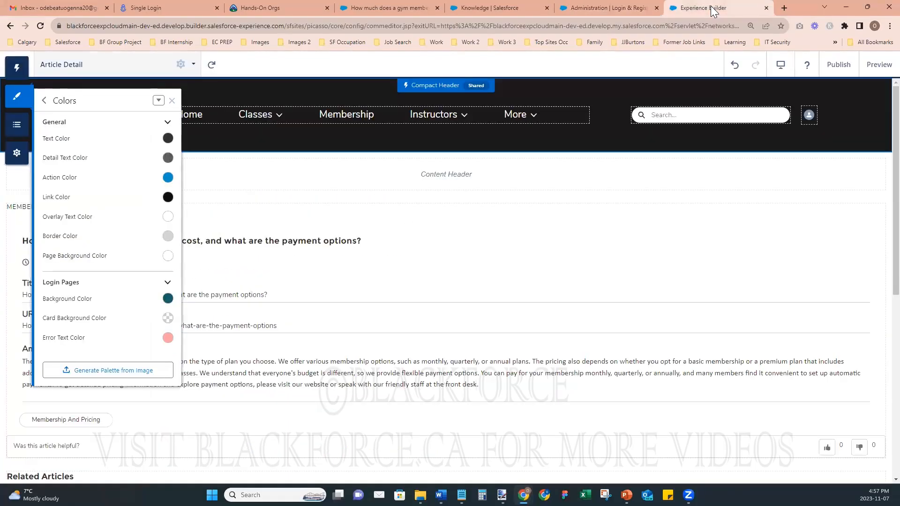
left_click(173, 101)
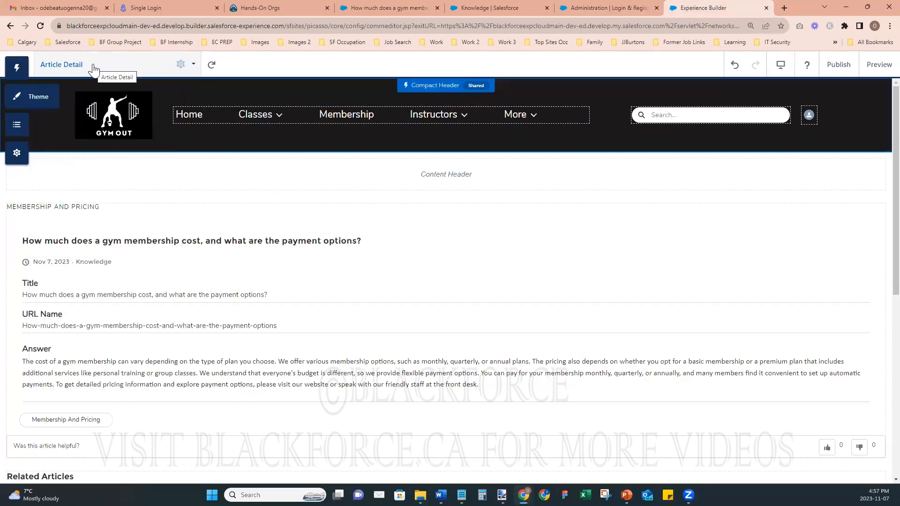
left_click(94, 70)
left_click(73, 127)
type("r")
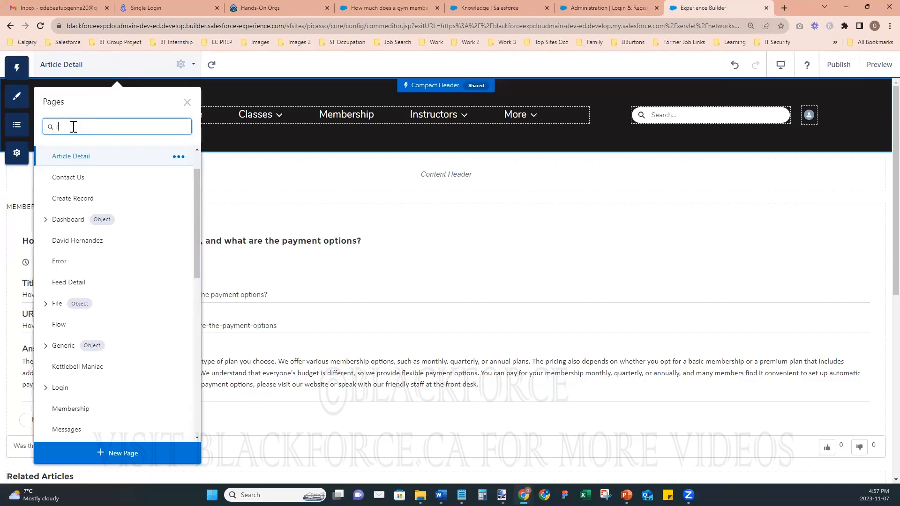
type("egiste")
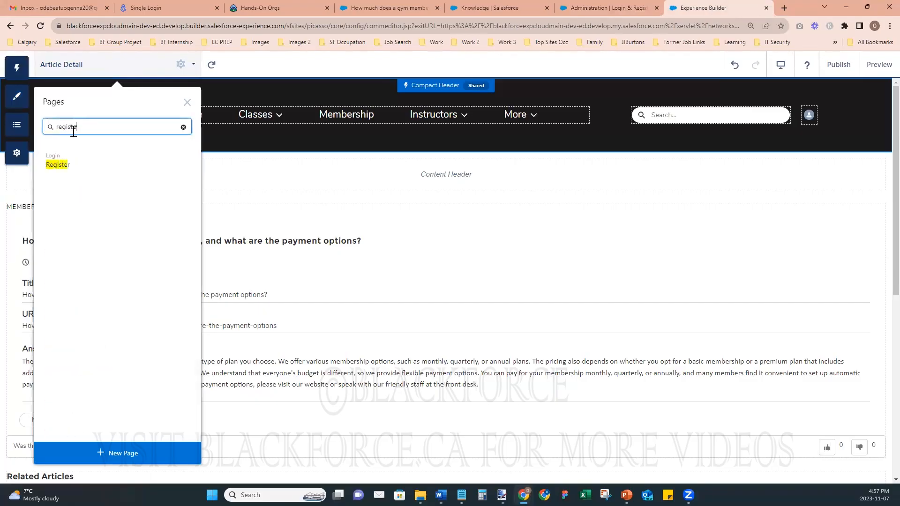
left_click(58, 165)
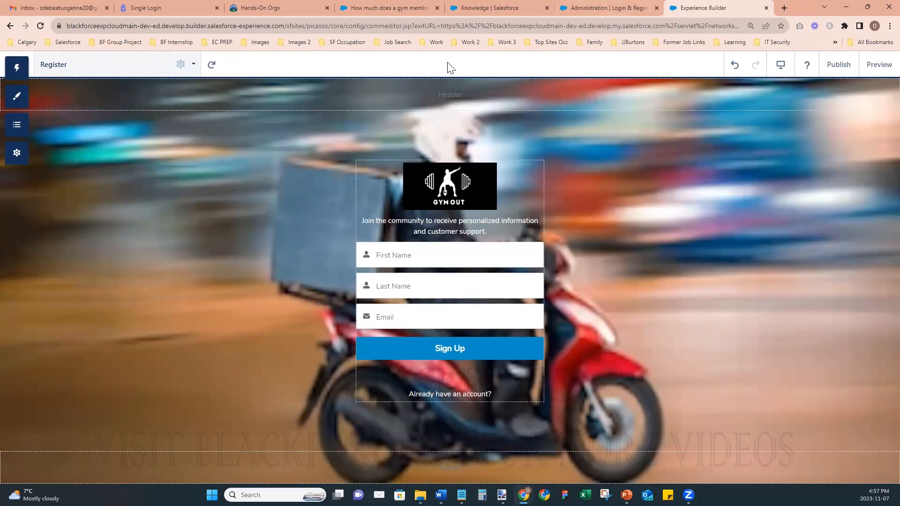
left_click(616, 12)
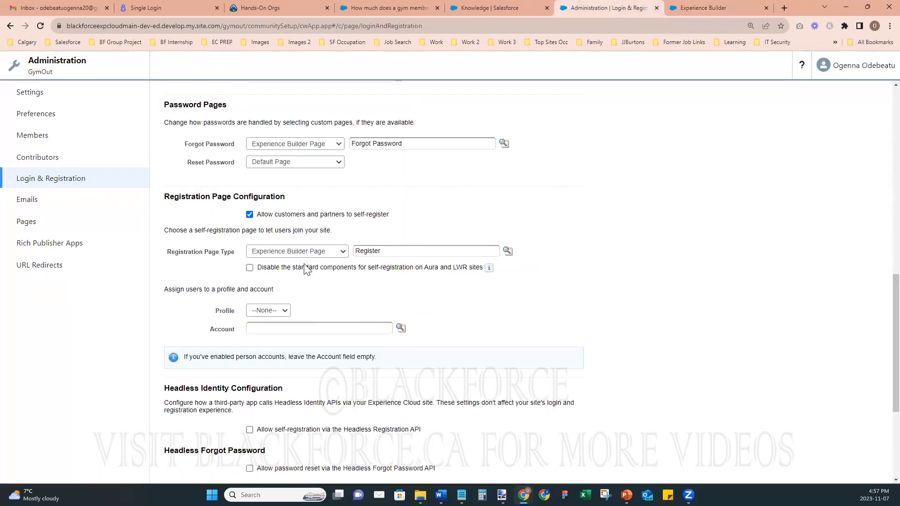
- Check that Registration Page Configuration uses the Register page, then go back to the builder
scroll(304, 265, "up", 15)
scroll(304, 263, "down", 6)
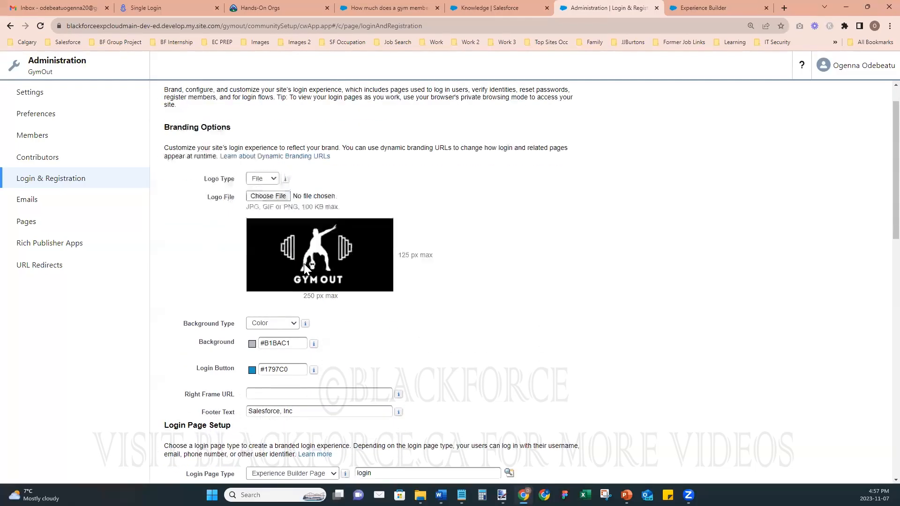
scroll(213, 114, "up", 6)
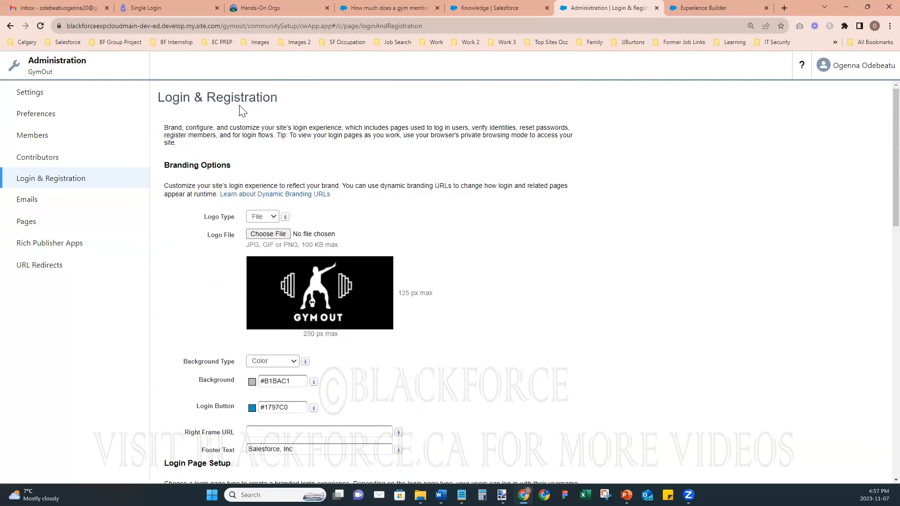
scroll(535, 281, "down", 10)
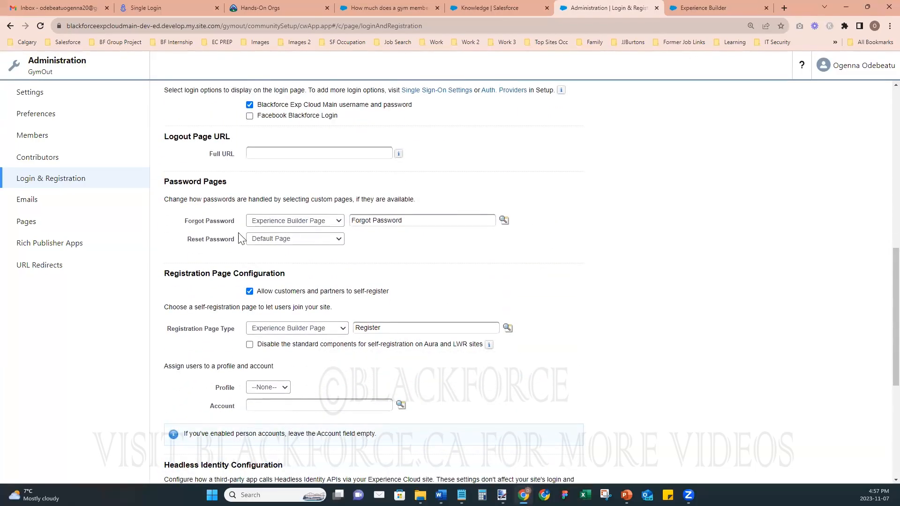
scroll(368, 257, "up", 7)
scroll(368, 257, "down", 6)
scroll(368, 257, "down", 4)
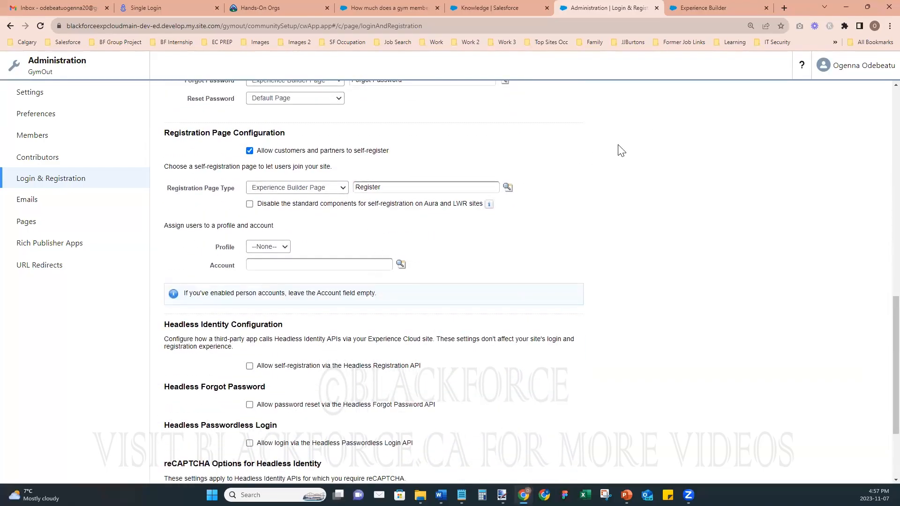
left_click(689, 8)
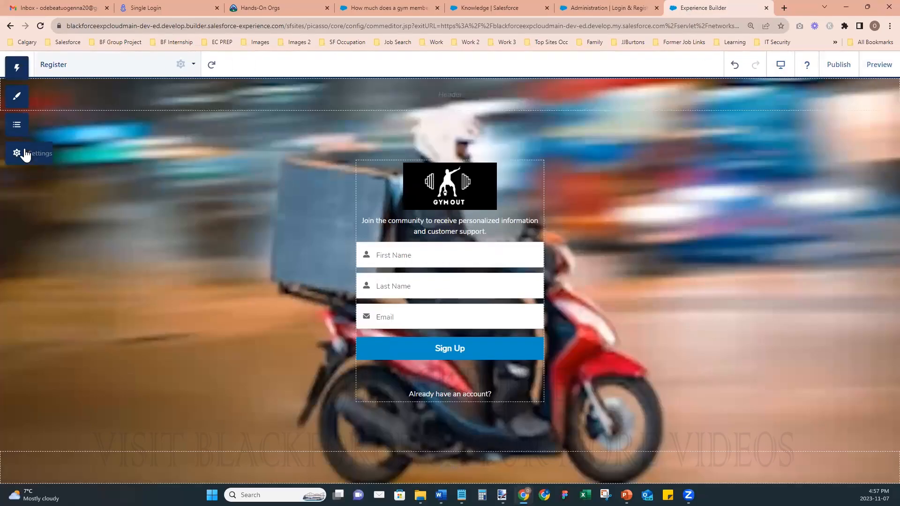
- Set the Login Pages background image to Login Page Image v2 from the asset library
left_click(18, 97)
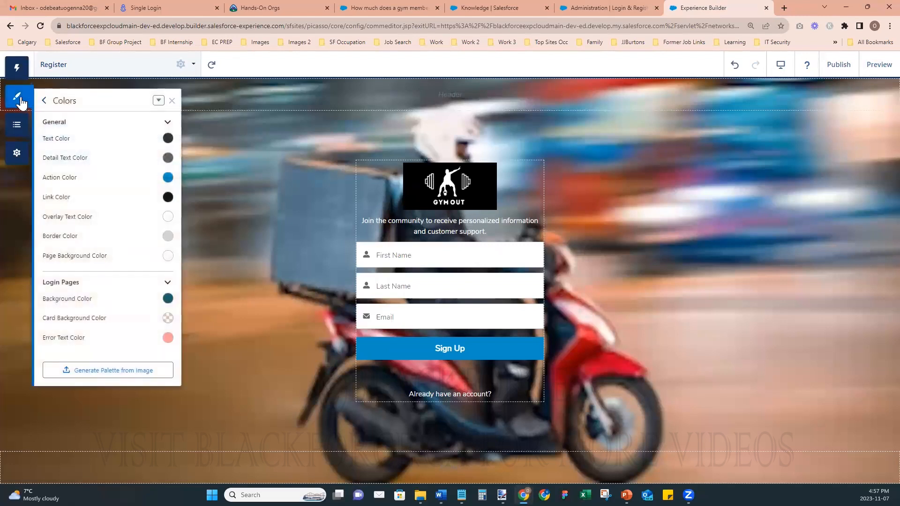
left_click(43, 101)
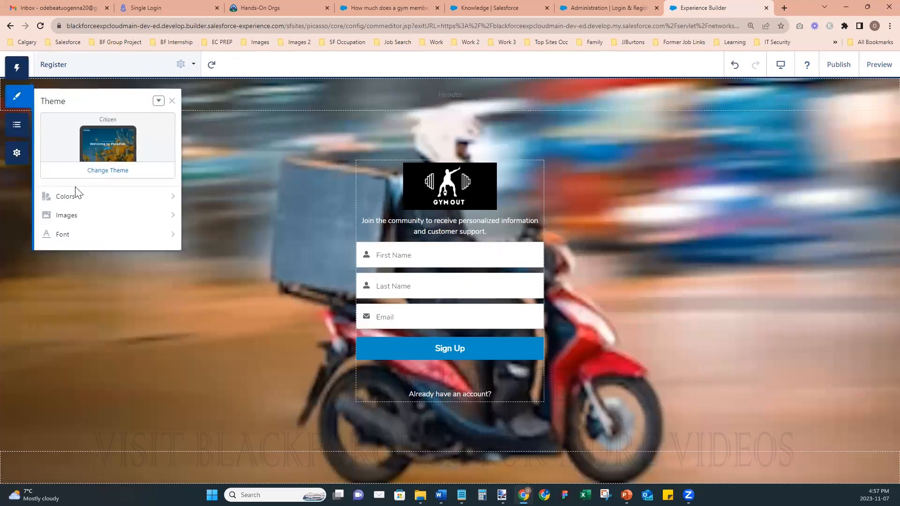
left_click(70, 219)
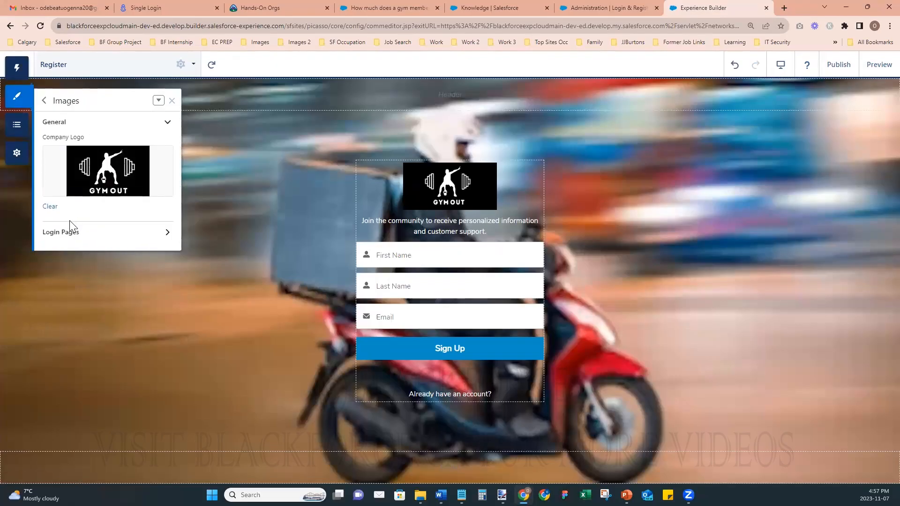
left_click(69, 233)
left_click(105, 286)
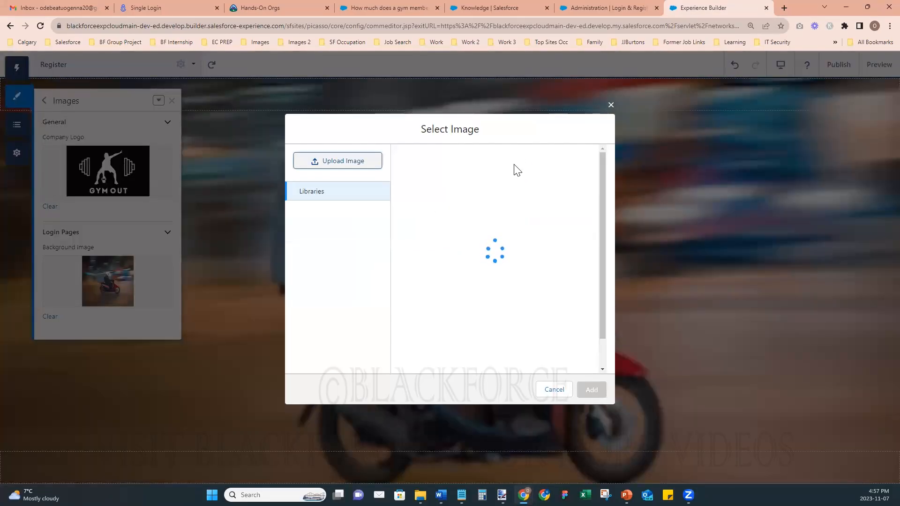
left_click(555, 159)
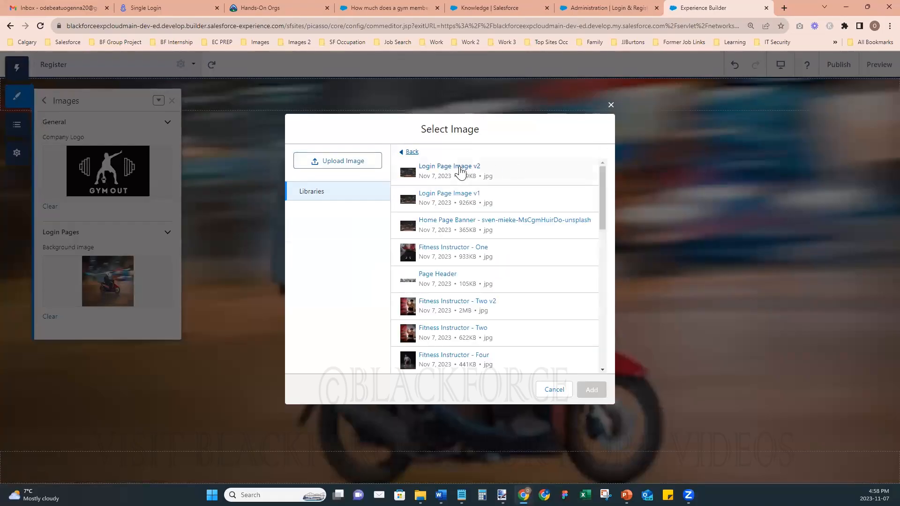
left_click(460, 170)
left_click(590, 390)
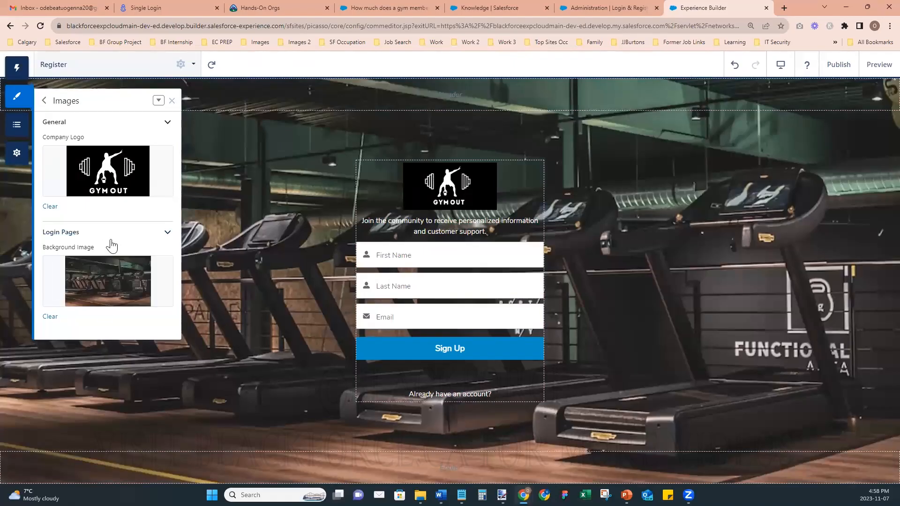
- Reopen Theme > Images > Login Pages to confirm the new treadmill background
left_click(134, 234)
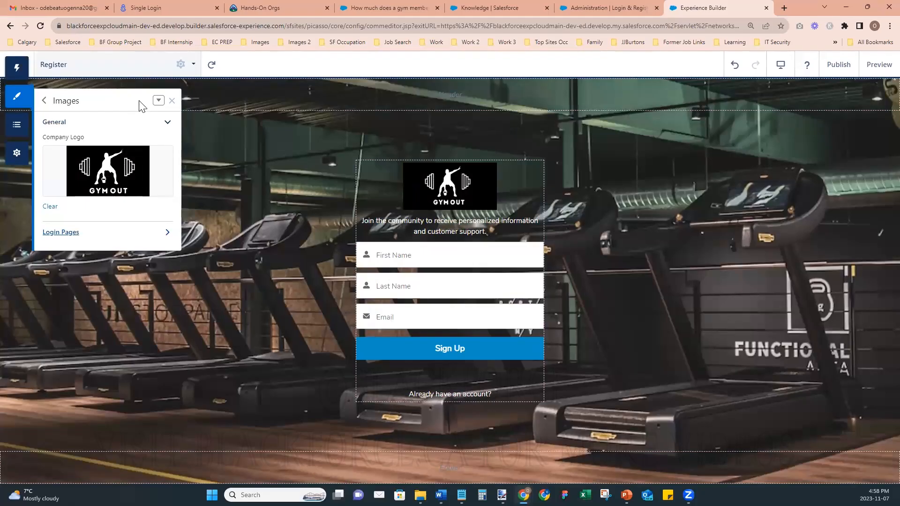
left_click(44, 100)
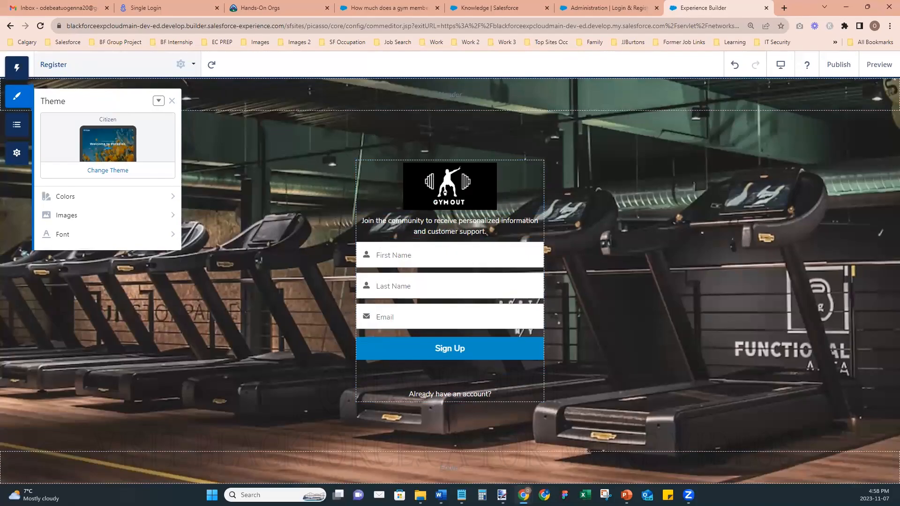
left_click(96, 219)
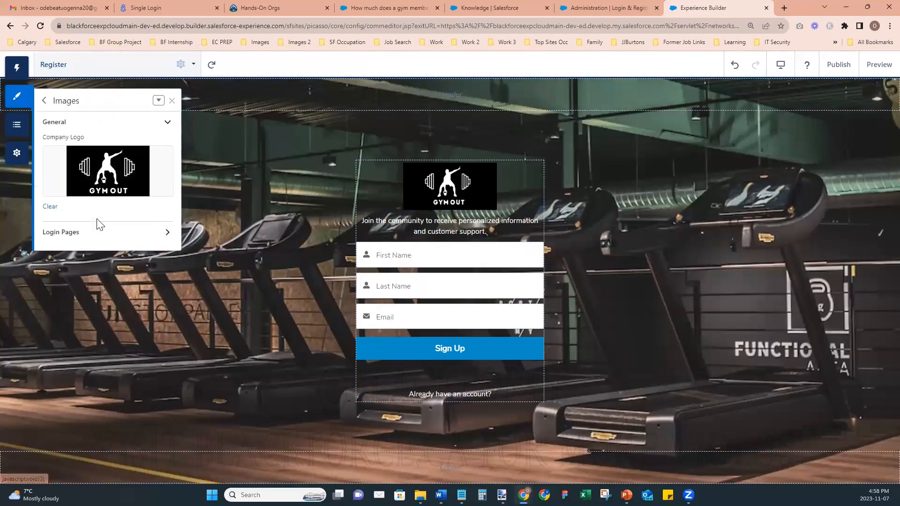
left_click(76, 241)
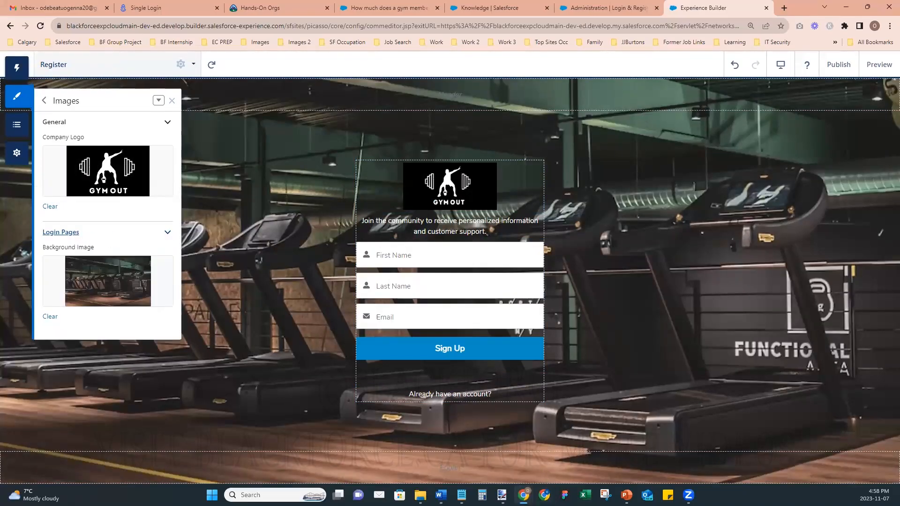
- View the incognito login page's teal background and GymOut logo, then return to Login & Registration
mouse_move(523, 495)
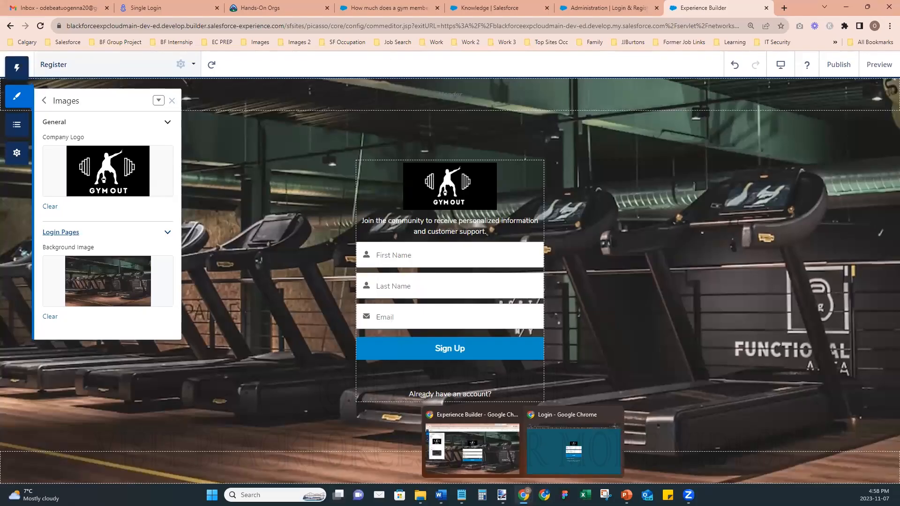
left_click(576, 457)
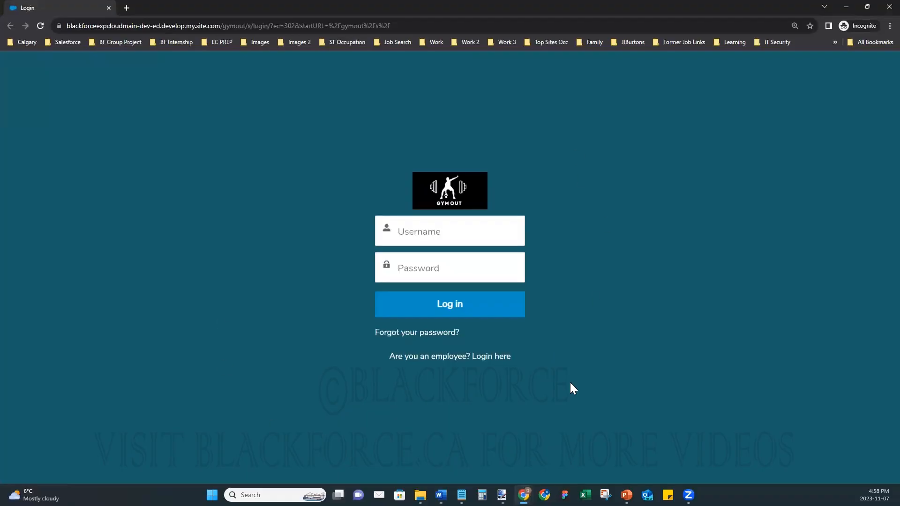
left_click(847, 5)
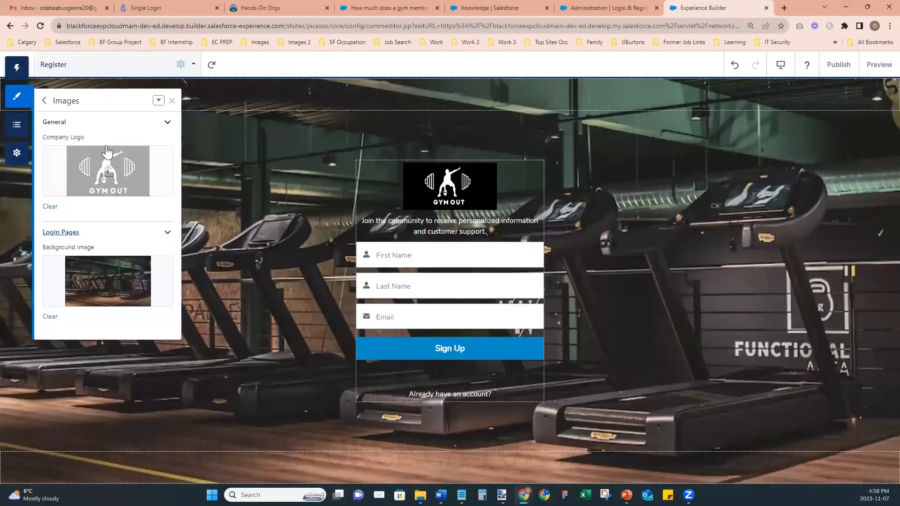
left_click(44, 101)
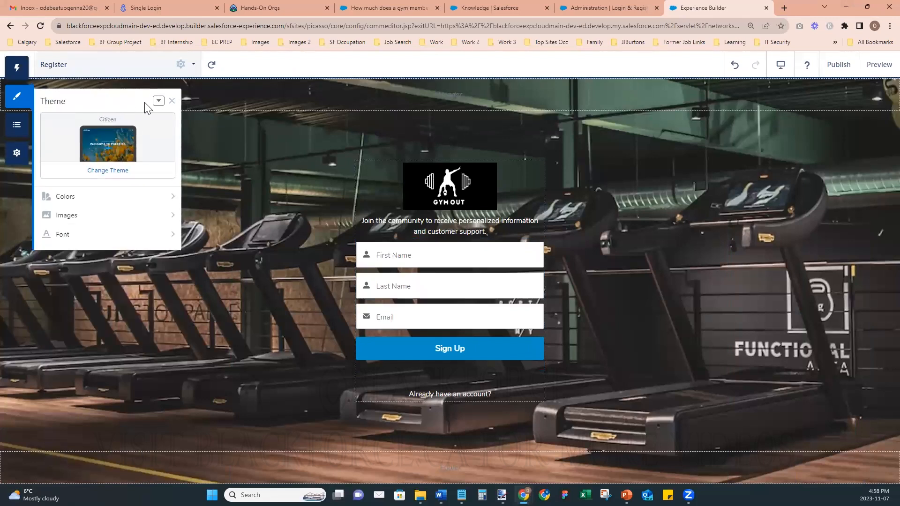
left_click(618, 6)
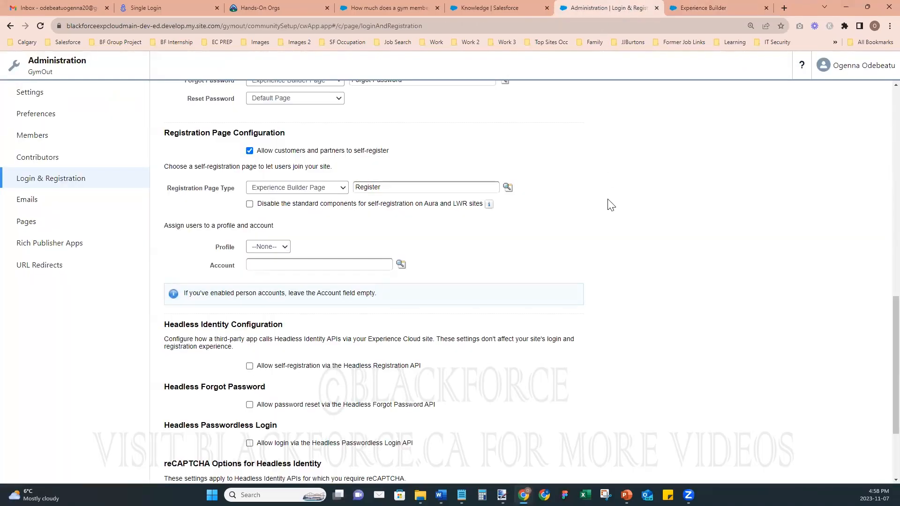
- Under Branding Options, set Background Type to Image URL and focus the Background Image URL field
scroll(635, 268, "up", 6)
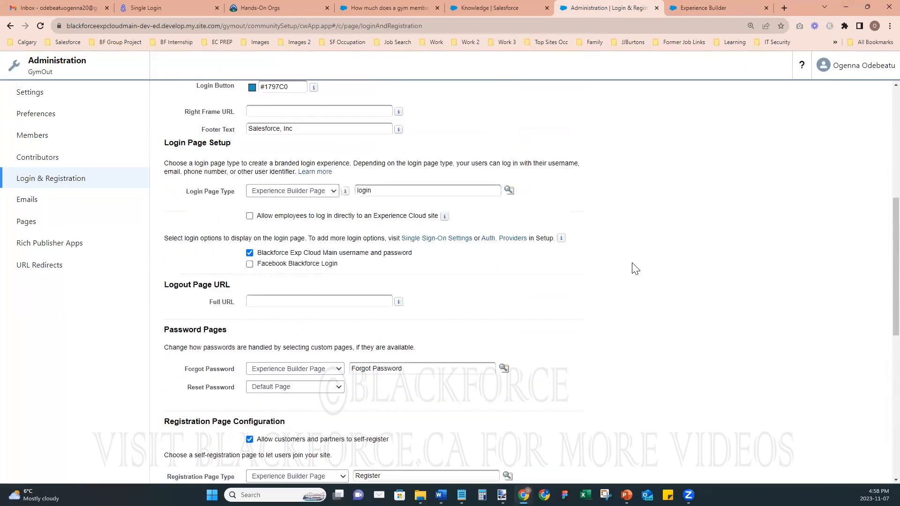
scroll(635, 268, "up", 5)
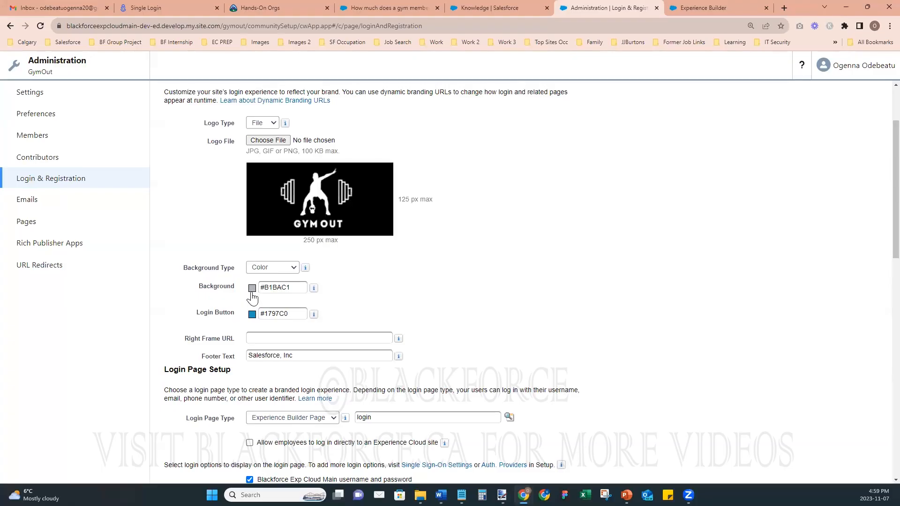
left_click(294, 267)
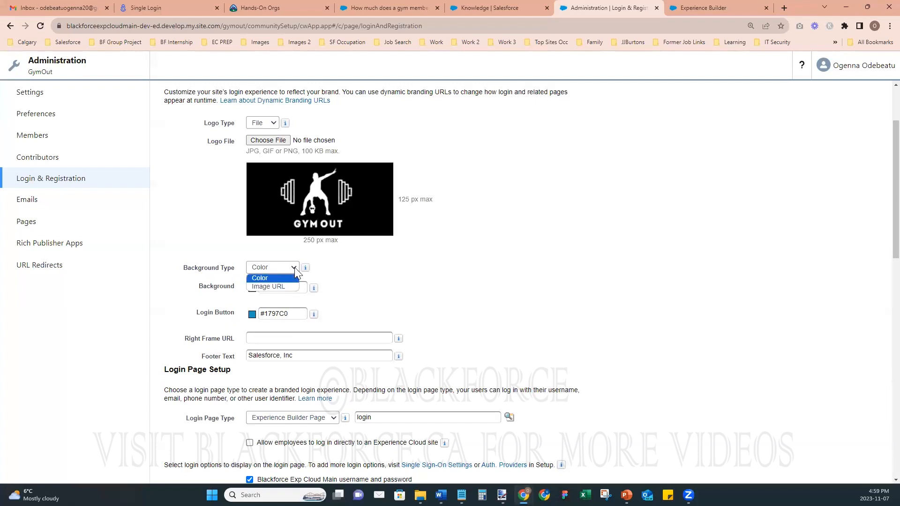
left_click(287, 286)
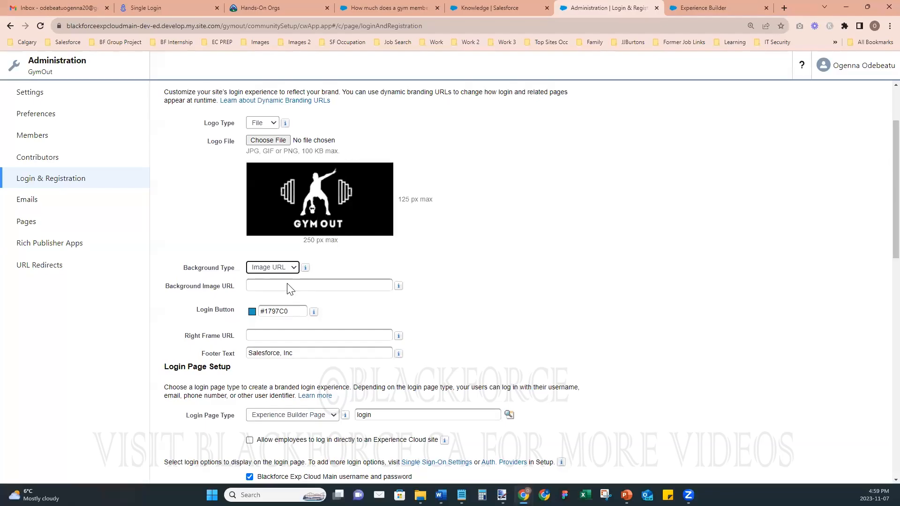
left_click(287, 287)
mouse_move(397, 290)
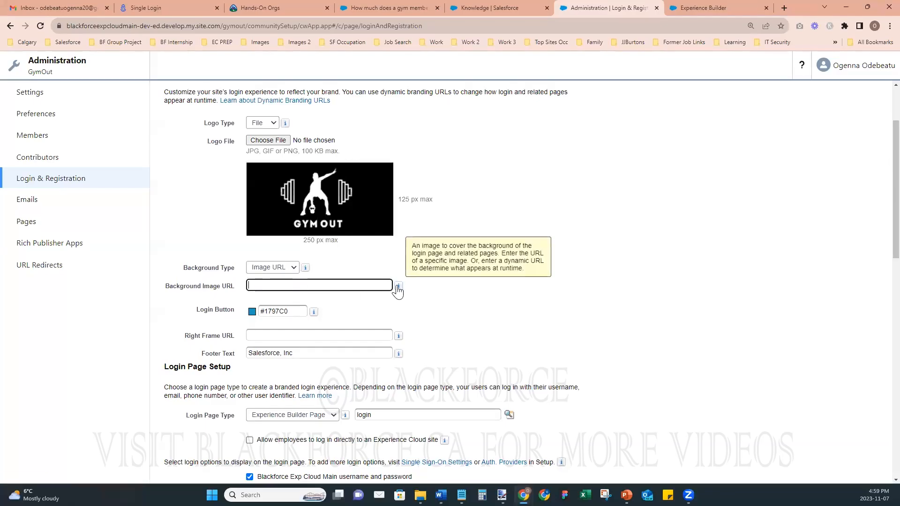
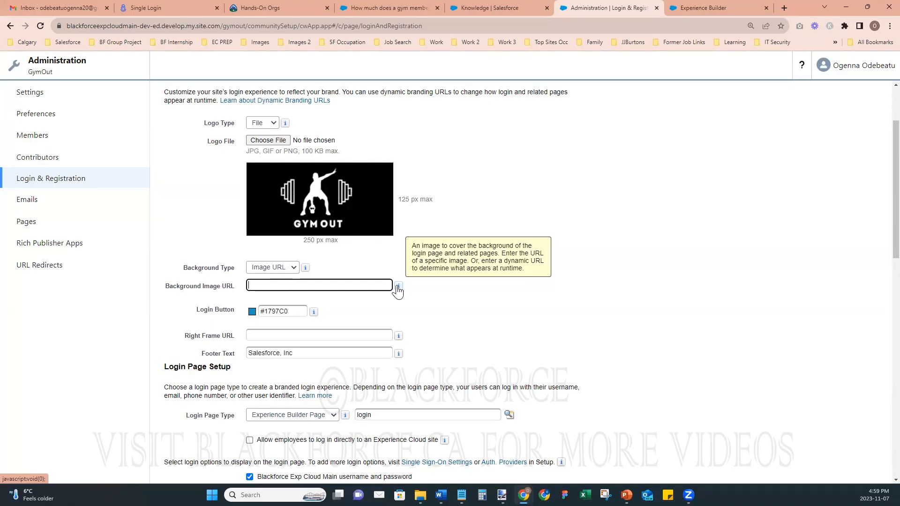
- Leave the Background Image URL empty and switch to the Knowledge page layout assignments
left_click(422, 291)
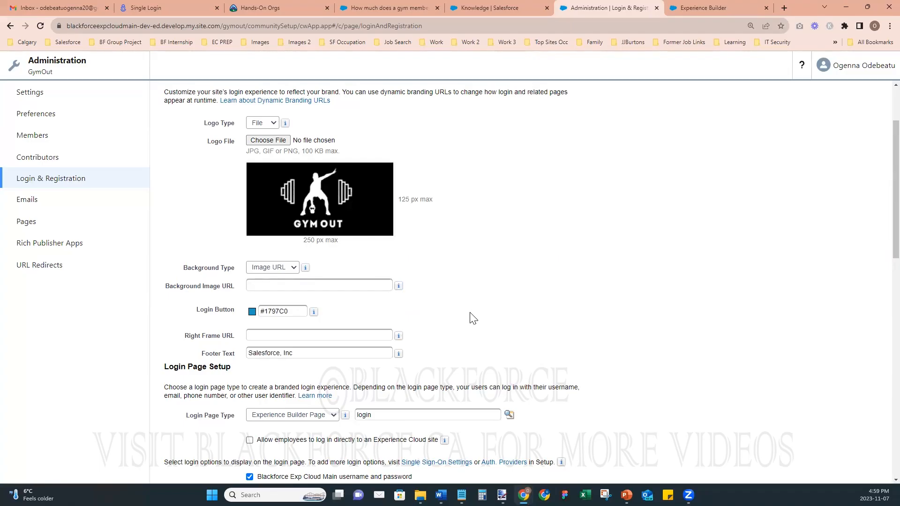
scroll(472, 318, "down", 9)
scroll(473, 318, "up", 7)
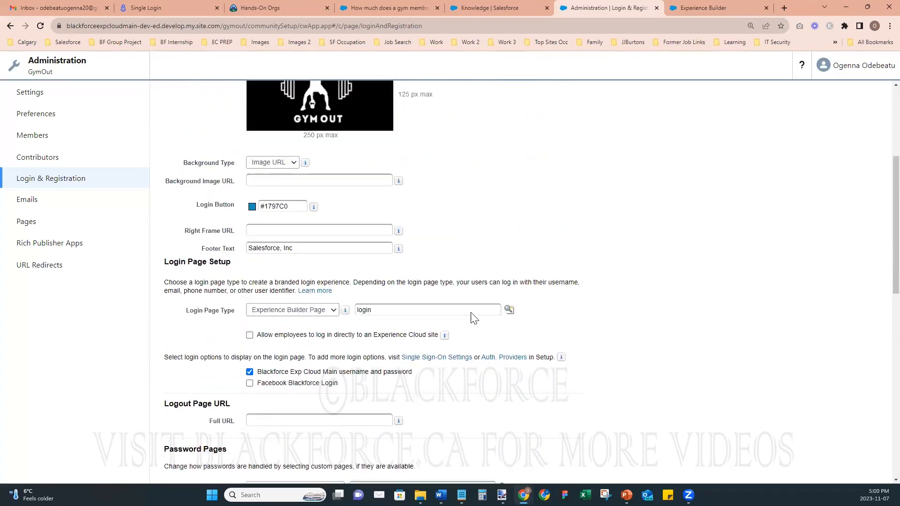
scroll(472, 318, "up", 3)
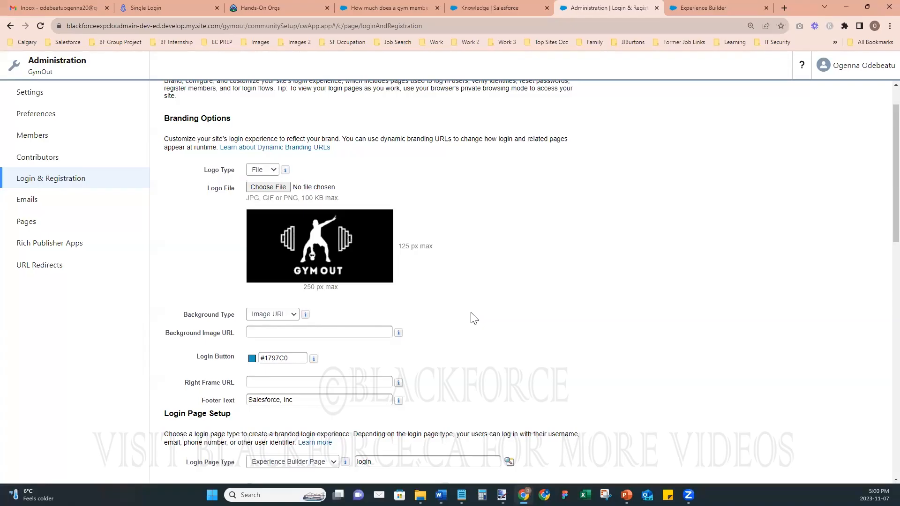
left_click(506, 11)
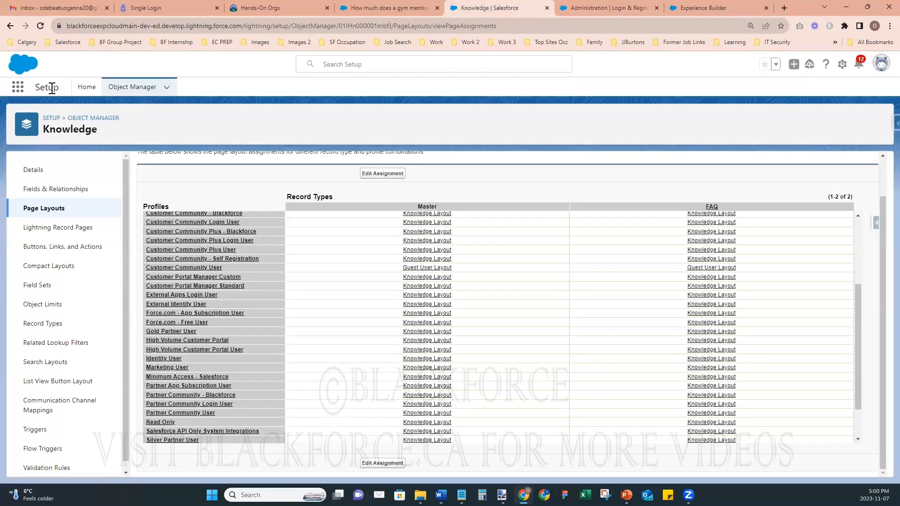
- From Setup Home, find and open Static Resources via Quick Find 'static'
left_click(87, 87)
left_click(23, 123)
type("static")
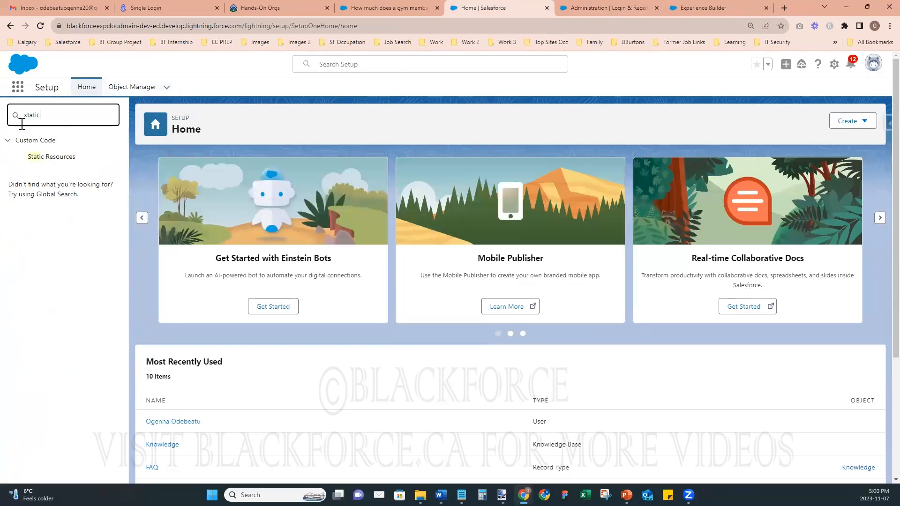
left_click(41, 157)
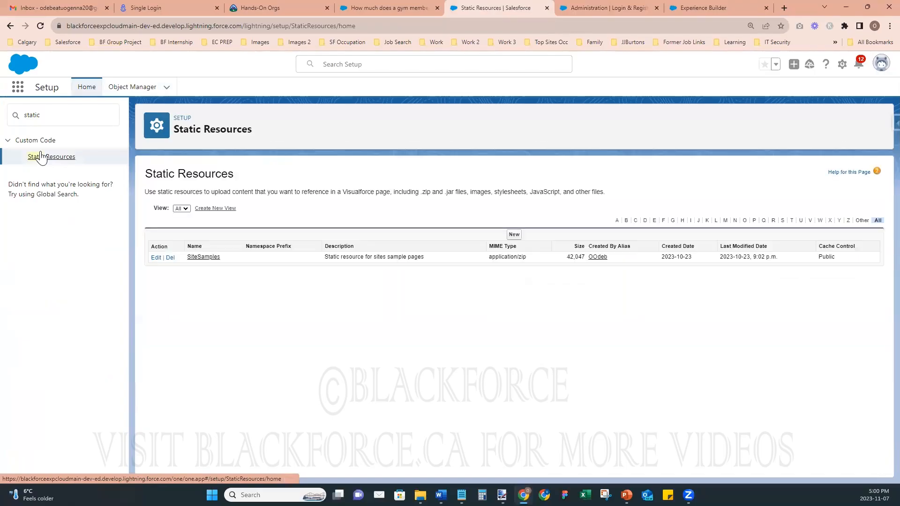
- Start a new static resource named 'Login Page Image', cancelling the file choice for now
left_click(514, 234)
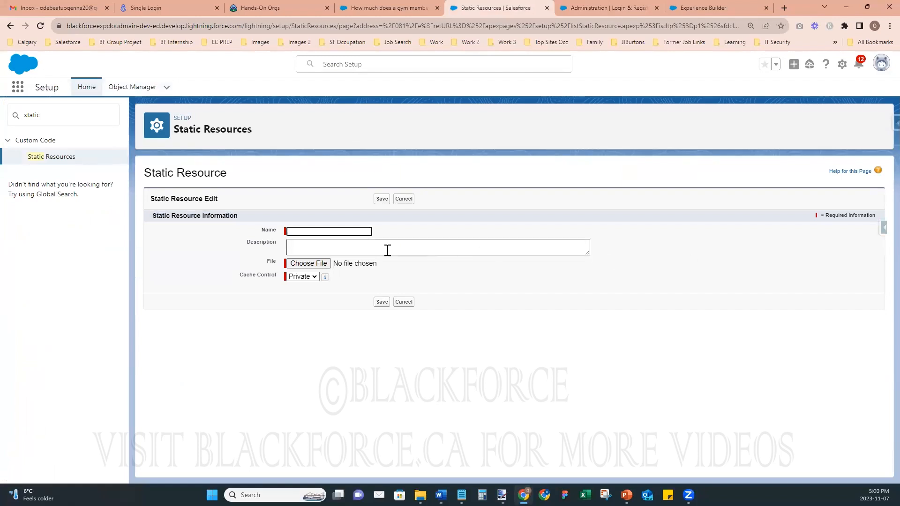
type("Login Page Image")
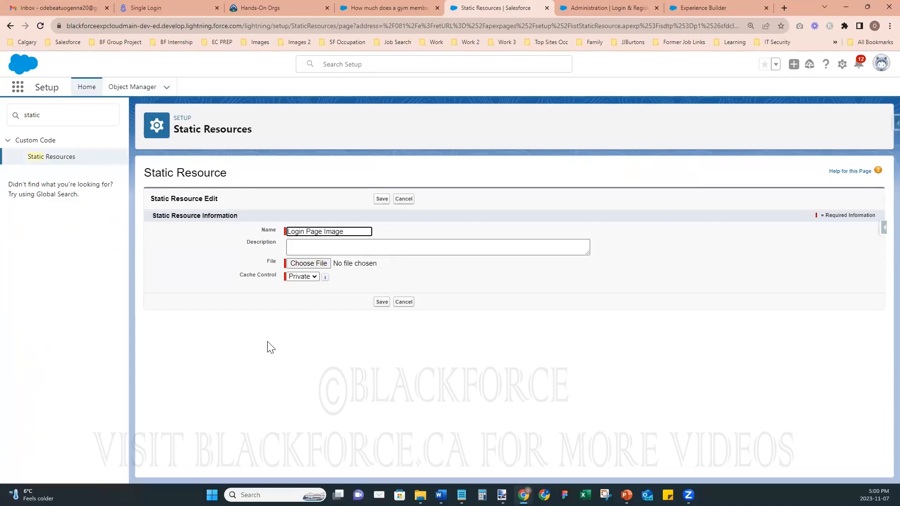
left_click(324, 263)
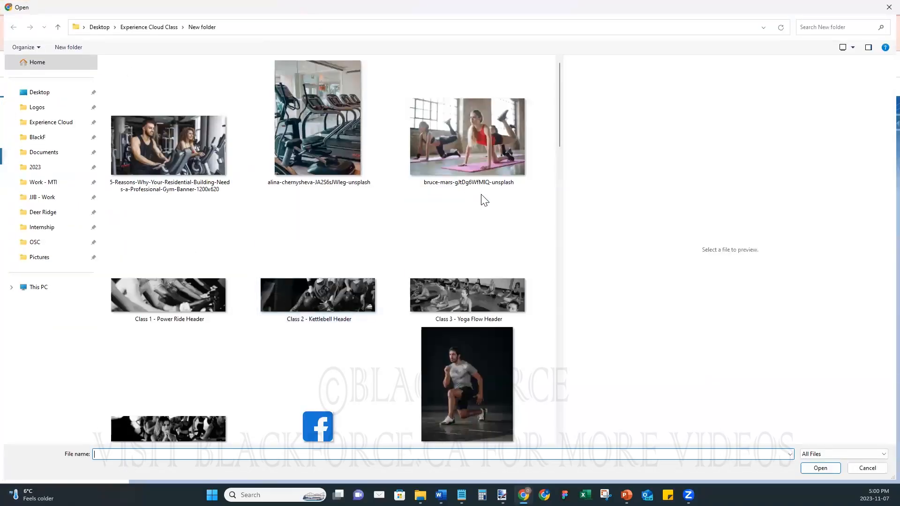
scroll(443, 194, "down", 15)
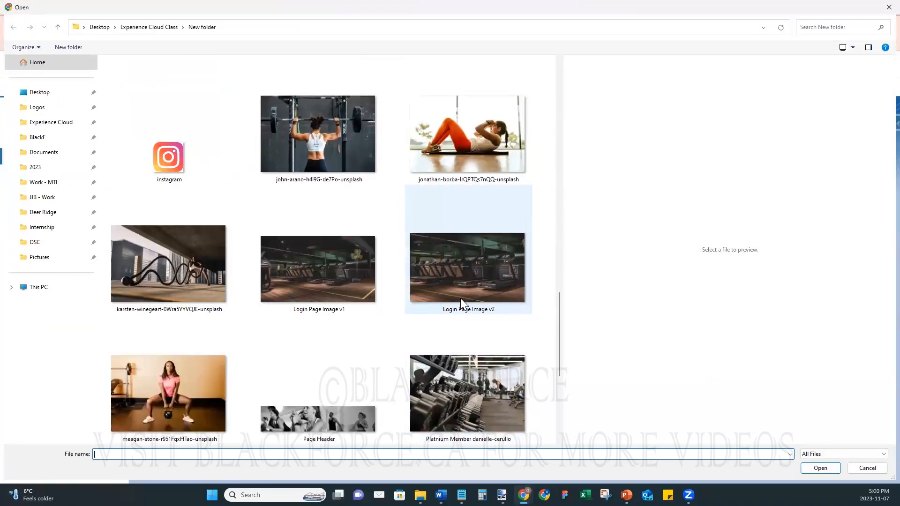
left_click(505, 274)
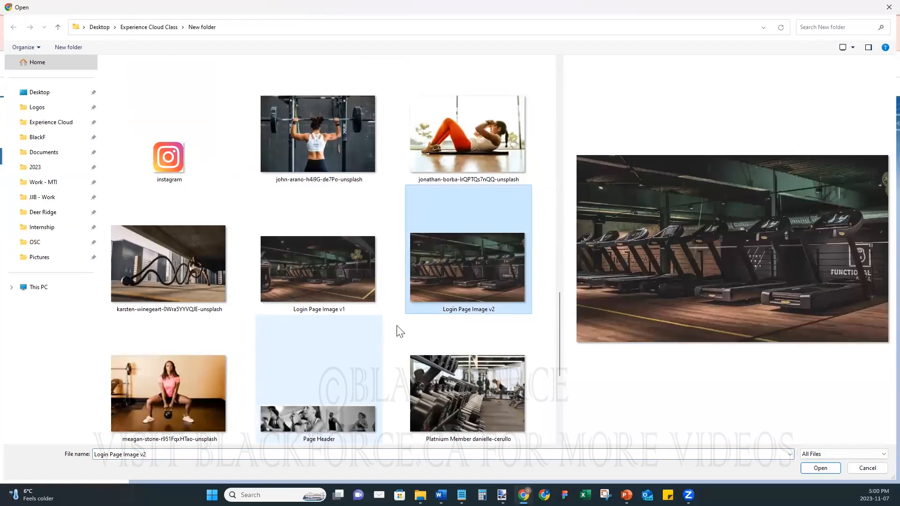
left_click(863, 469)
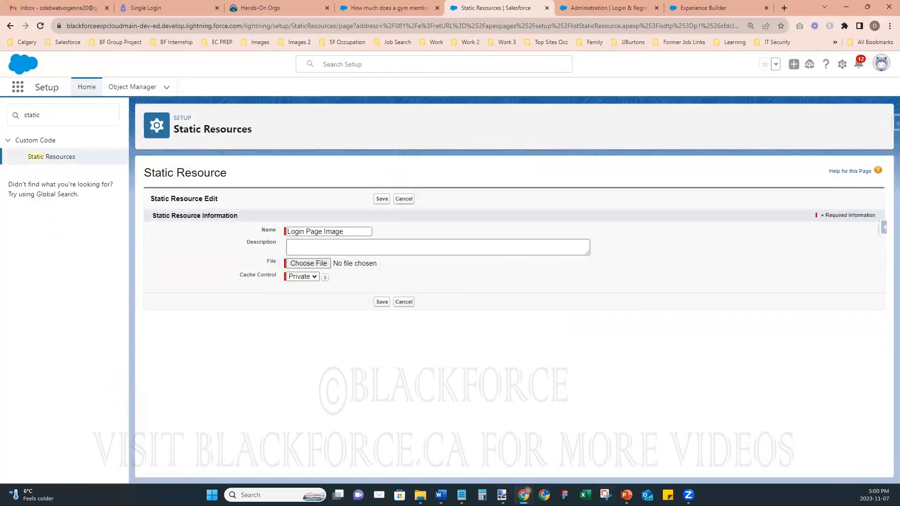
- Shrink the selection on the gym photo to 710 × 447 and crop it
mouse_move(502, 495)
left_click(704, 456)
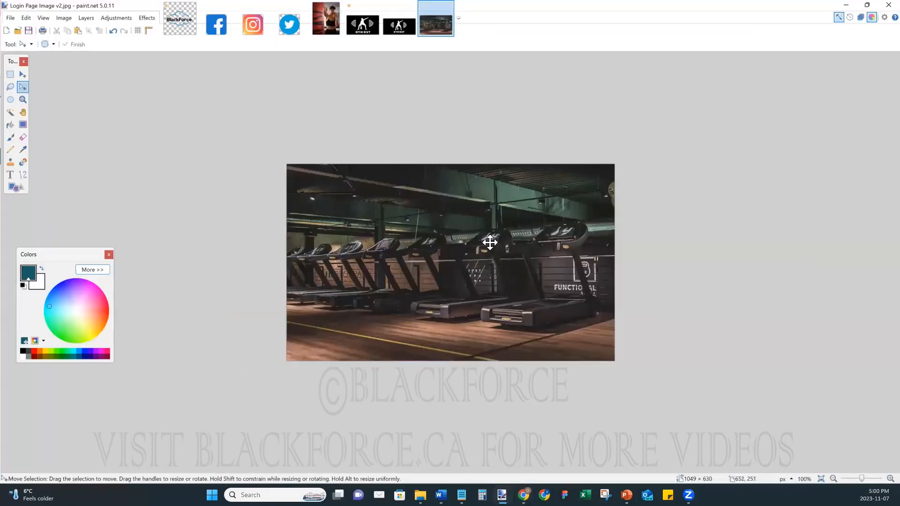
key("ctrl+a")
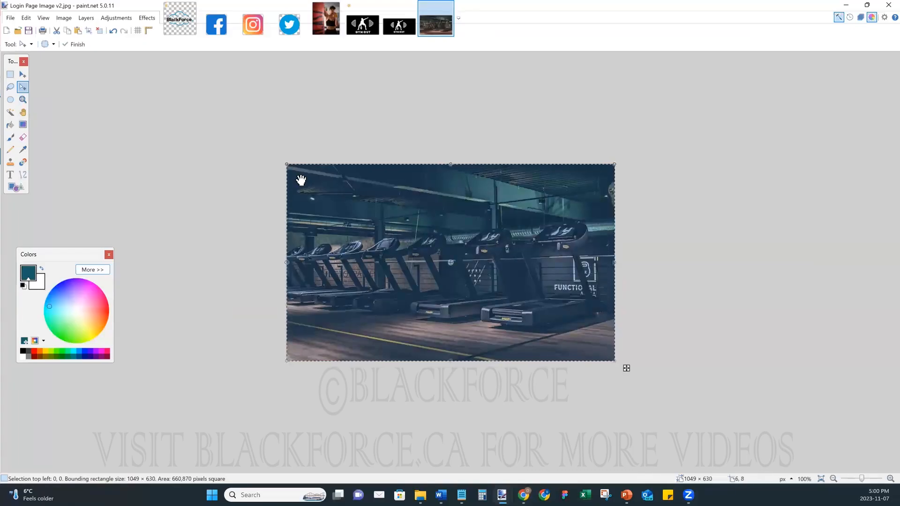
left_click_drag(286, 165, 327, 196)
left_click_drag(614, 360, 564, 331)
mouse_move(334, 336)
left_mouse_down()
mouse_move(328, 328)
mouse_move(343, 335)
left_mouse_up()
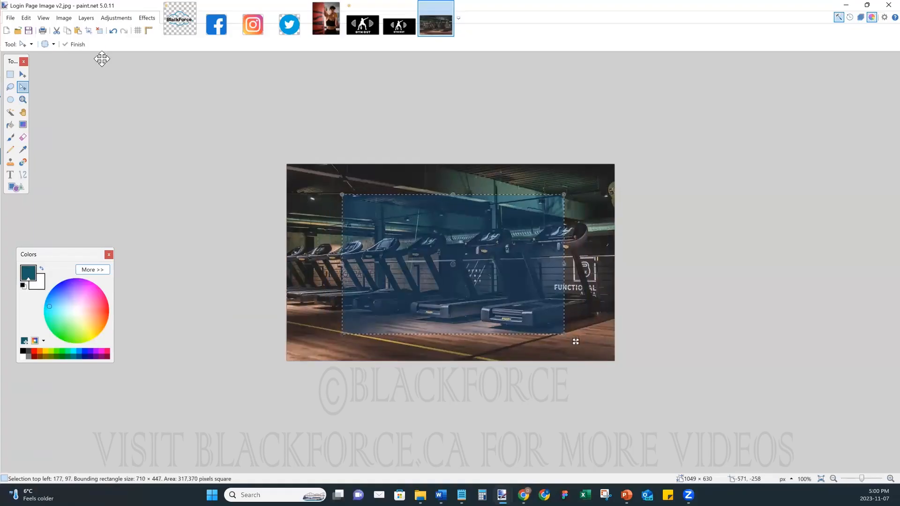
left_click(89, 31)
- Undo the crop, shift the crop area right onto the treadmills, and crop again
left_click(10, 18)
left_click(53, 83)
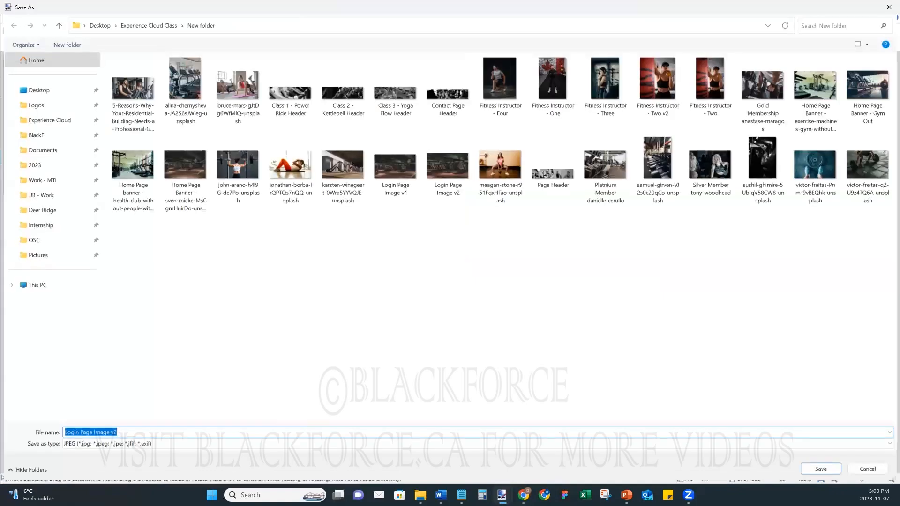
left_click(868, 467)
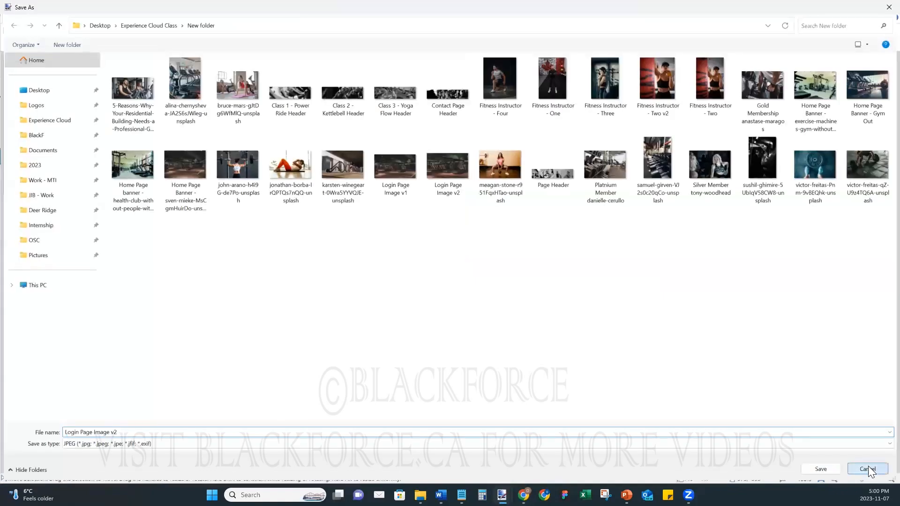
left_click(113, 31)
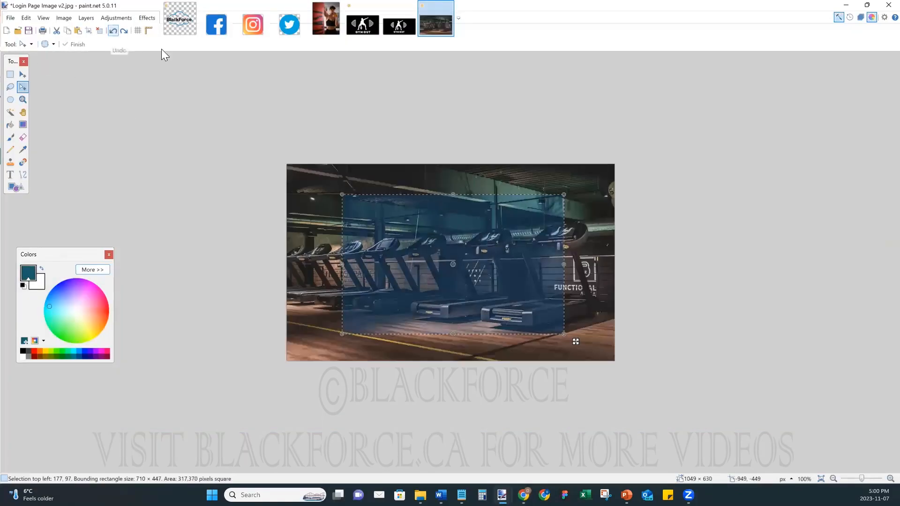
left_click_drag(488, 292, 538, 291)
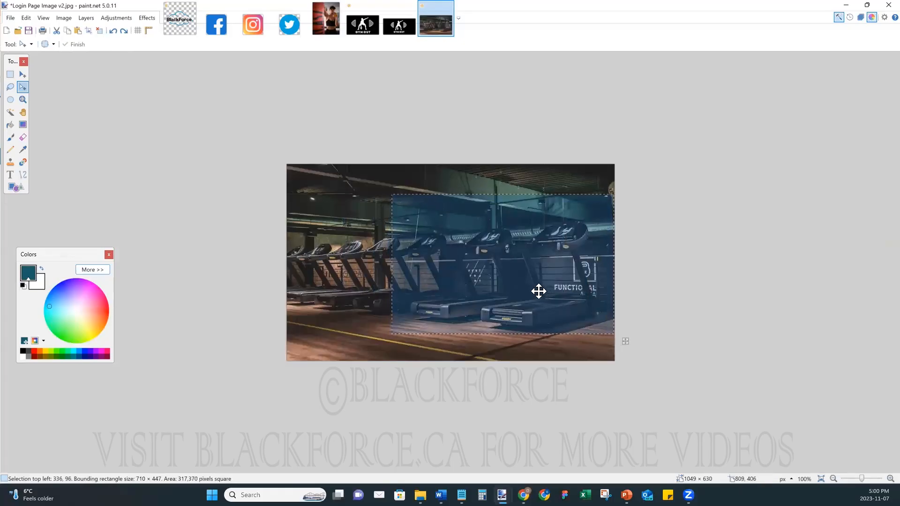
left_click(89, 31)
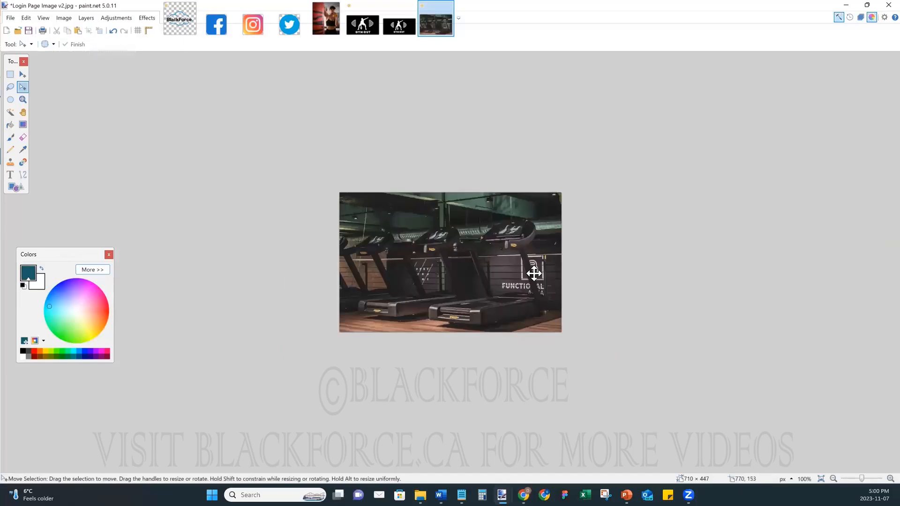
- Save the cropped image as Login Page Image v3.jpg with default JPEG settings
left_click(11, 18)
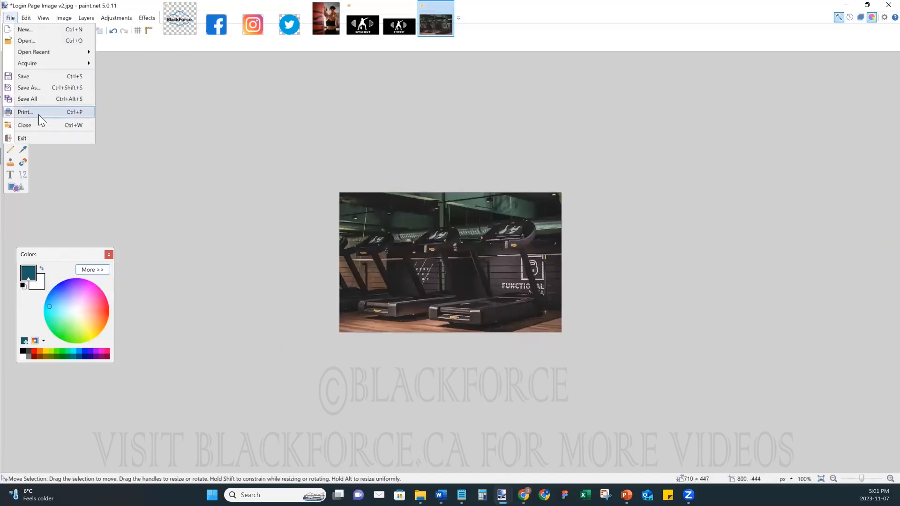
left_click(40, 88)
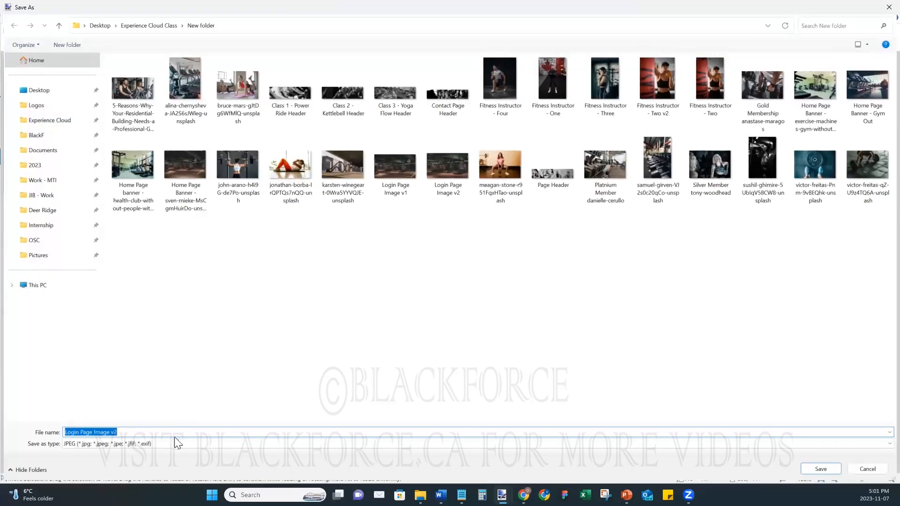
left_click(179, 431)
type("3")
key("Return")
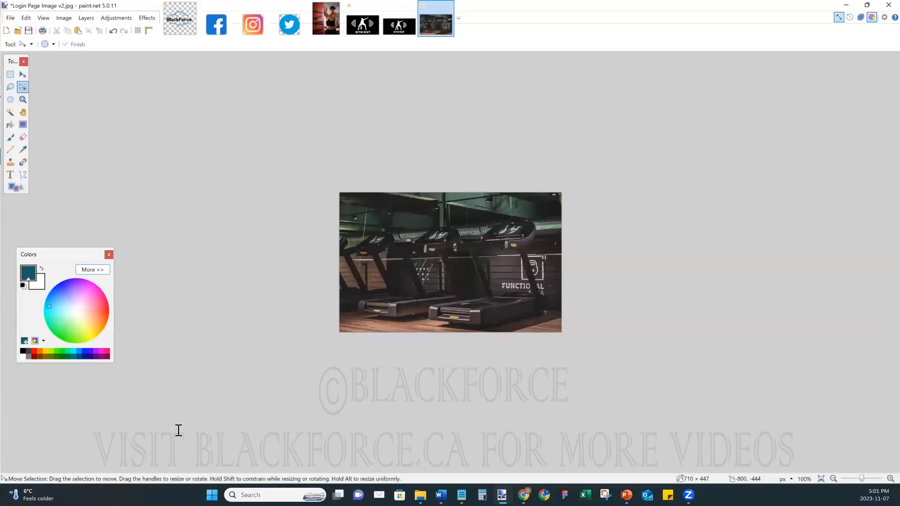
left_click(431, 254)
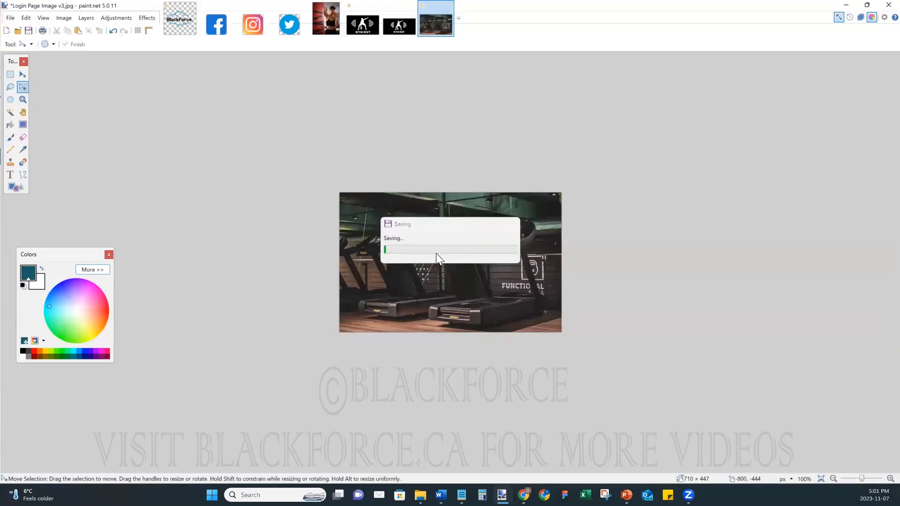
left_click(845, 5)
- Attach Login Page Image v3 as the static resource's file
left_click(314, 263)
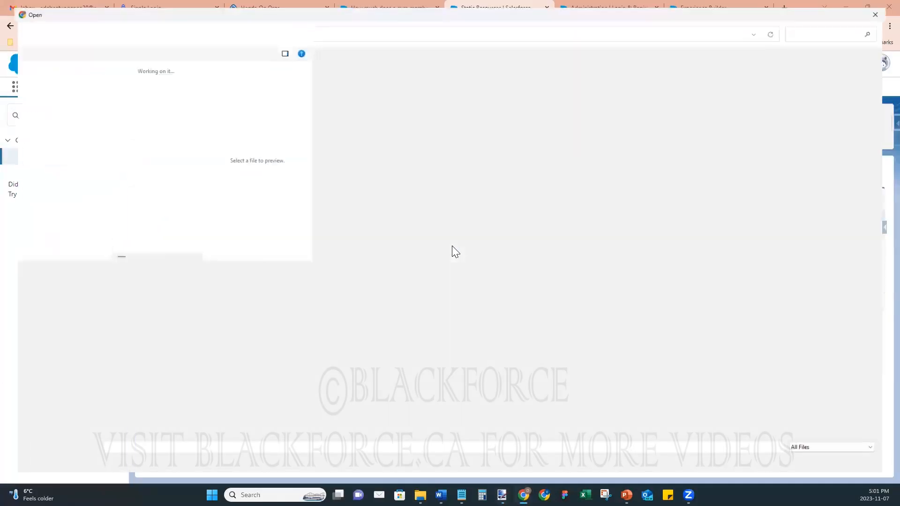
scroll(406, 331, "down", 5)
scroll(406, 332, "down", 8)
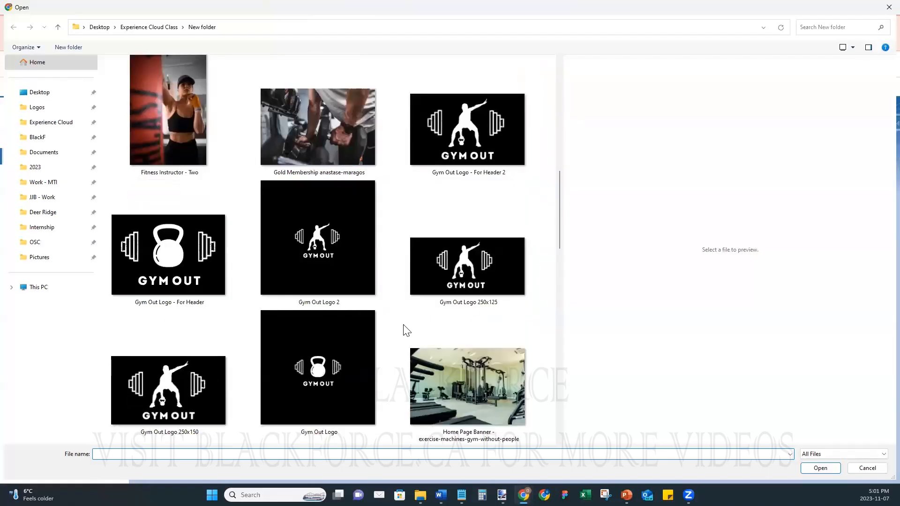
scroll(406, 331, "down", 5)
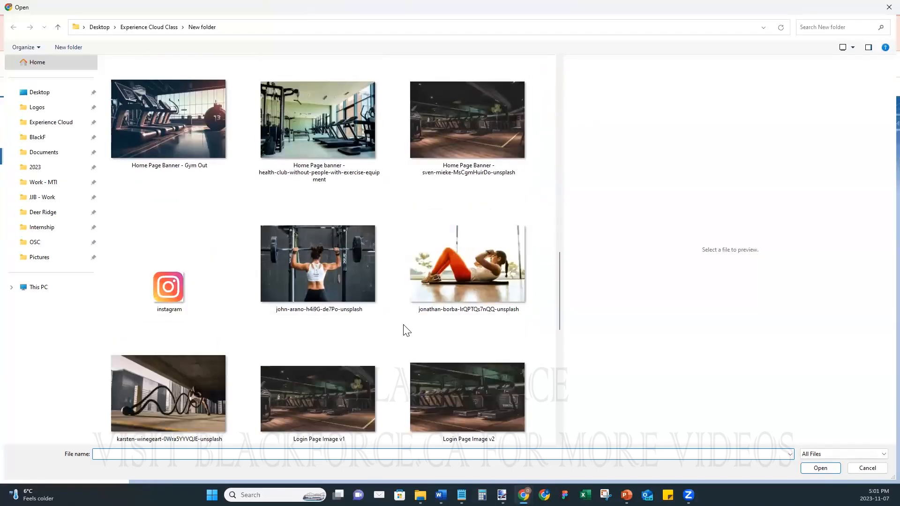
left_click(195, 426)
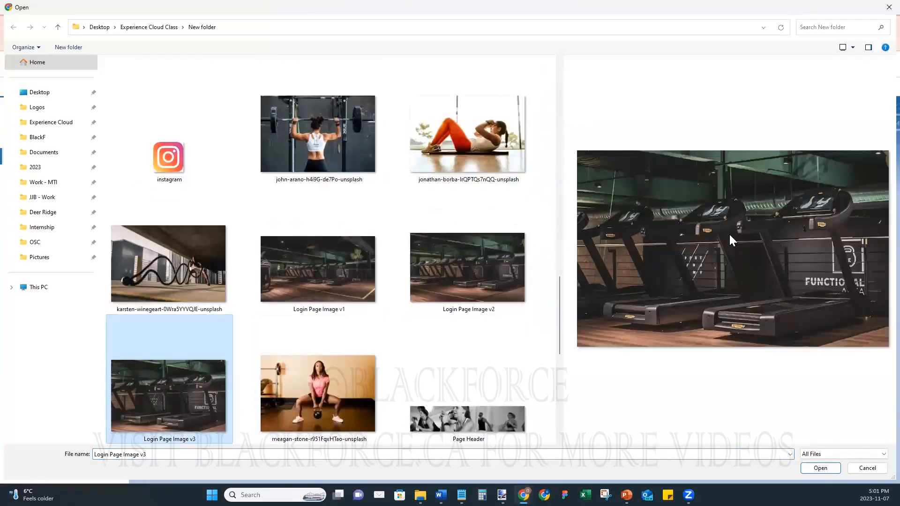
left_click(820, 467)
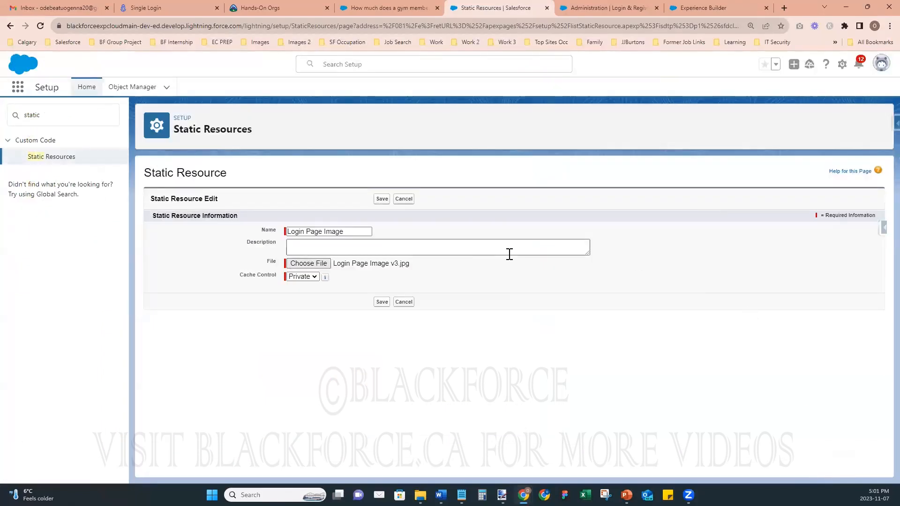
- Set Cache Control to Public and save the static resource
left_click(312, 278)
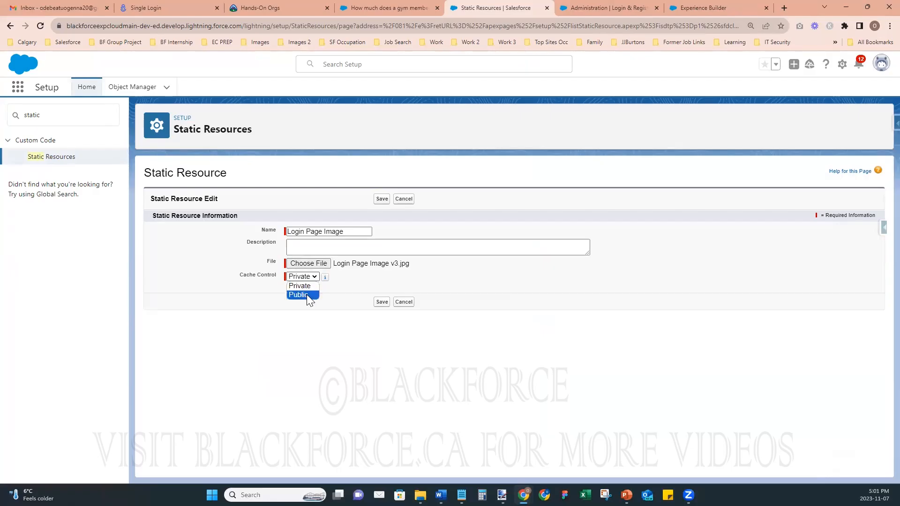
mouse_move(325, 278)
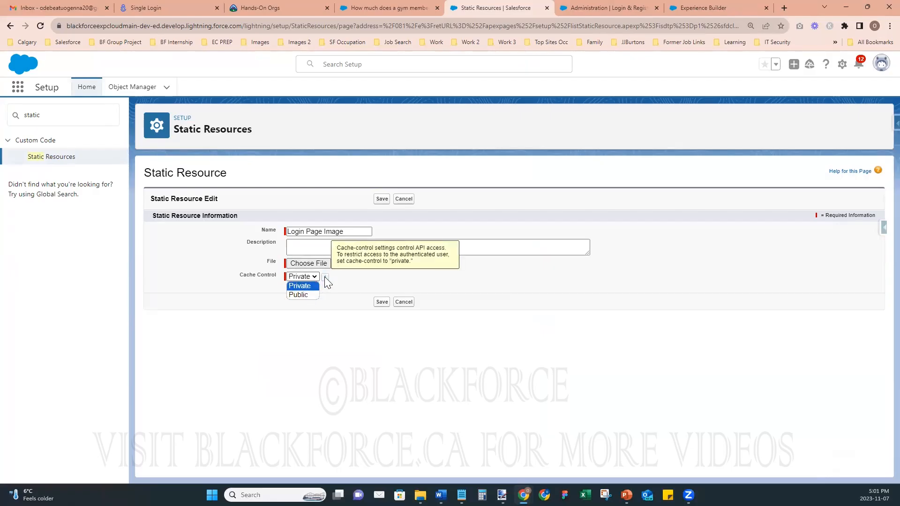
left_click(300, 295)
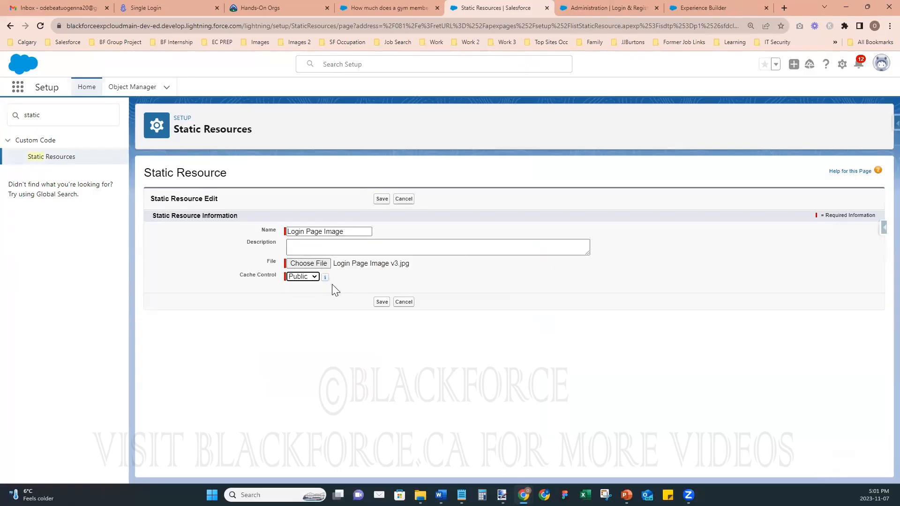
left_click(377, 301)
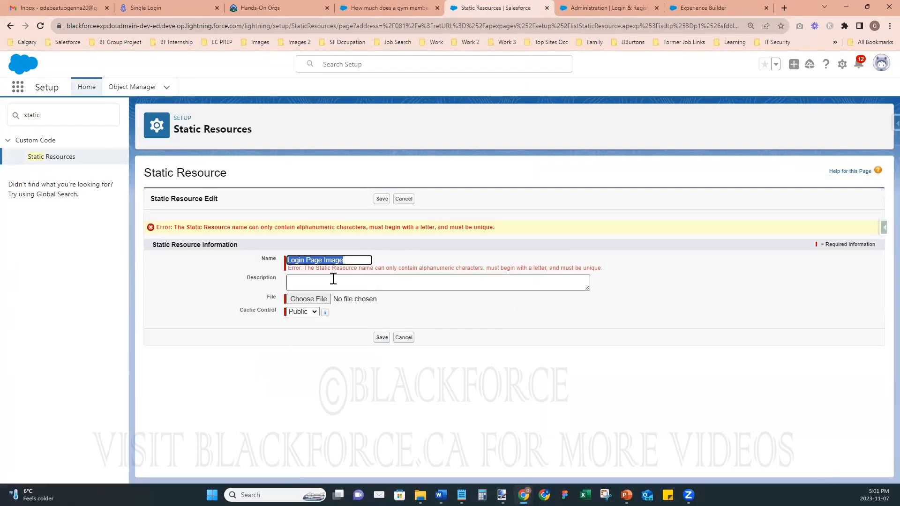
- Rename the resource to Login_Page_Image after the name error, save, and view its file
left_click(365, 260)
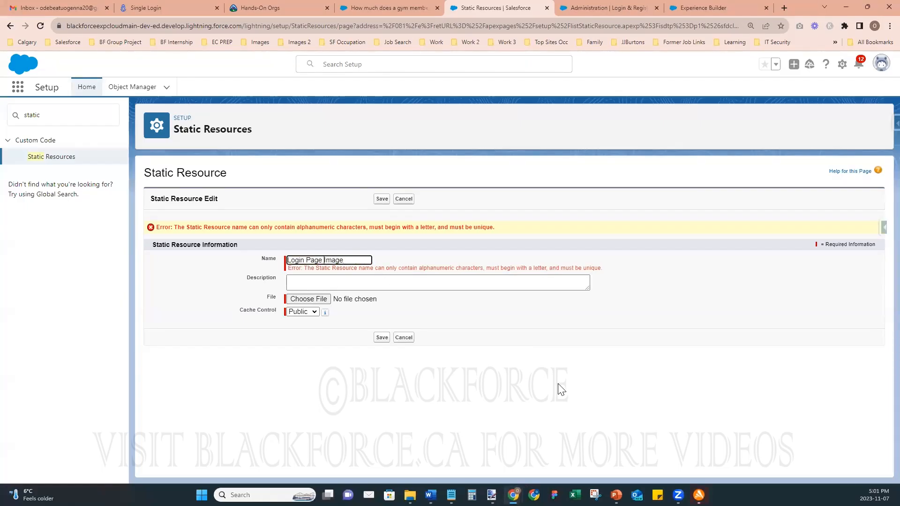
key("Left")
key("Left")
key("Left")
key("Left")
key("Left")
key("BackSpace")
type("_")
key("Left")
key("Left")
key("Left")
key("Left")
key("Left")
key("BackSpace")
type("_")
left_click(380, 338)
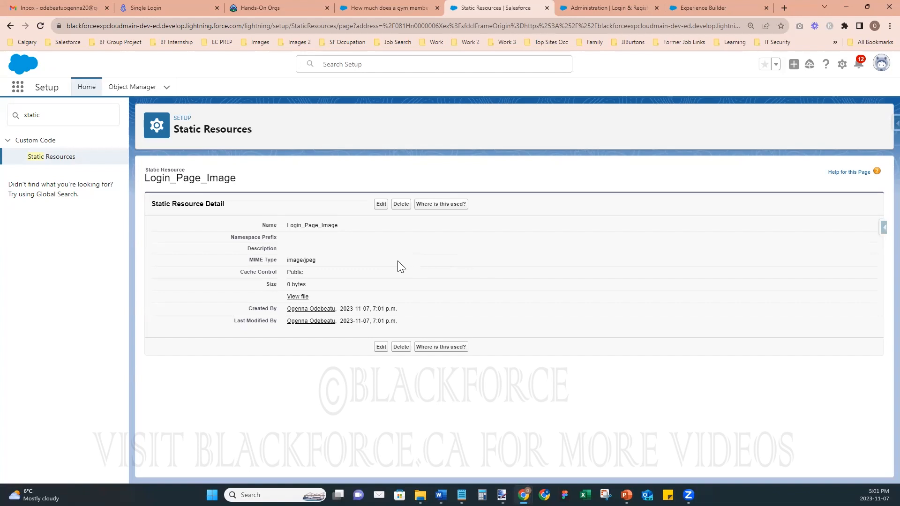
left_click(298, 297)
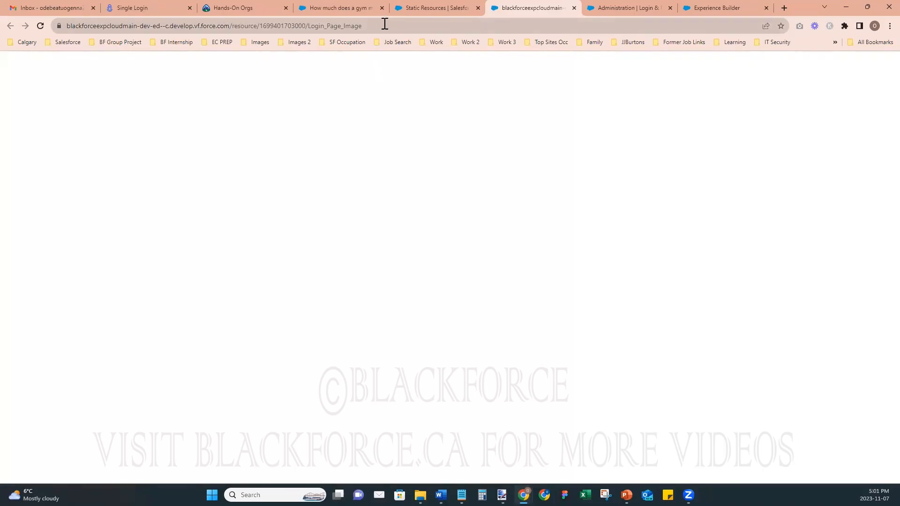
- Close the blank resource file tab and Static Resources tab, returning to the Experience Builder Register page
left_click(385, 23)
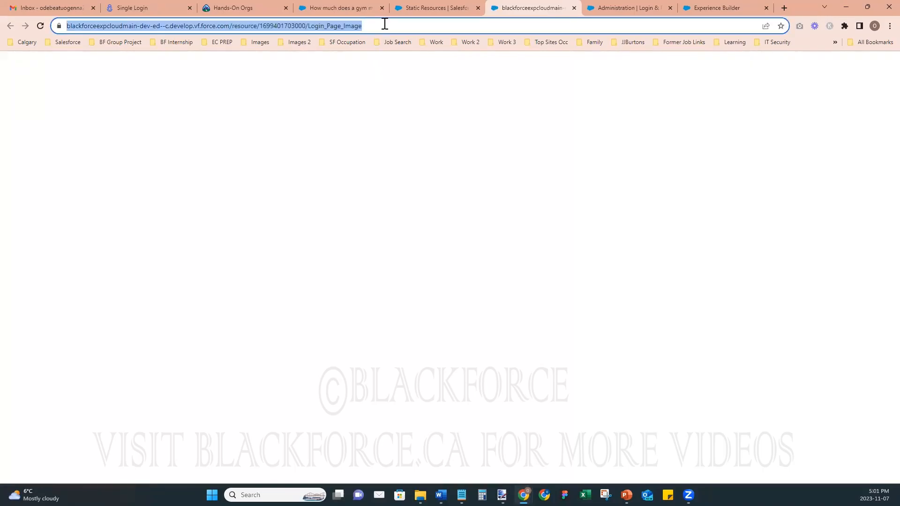
left_click(427, 280)
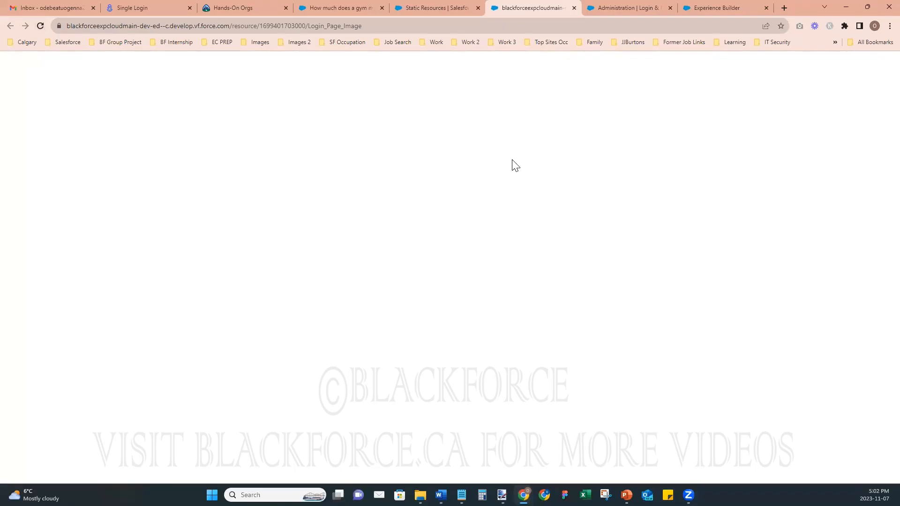
left_click(455, 10)
left_click(520, 10)
left_click(574, 8)
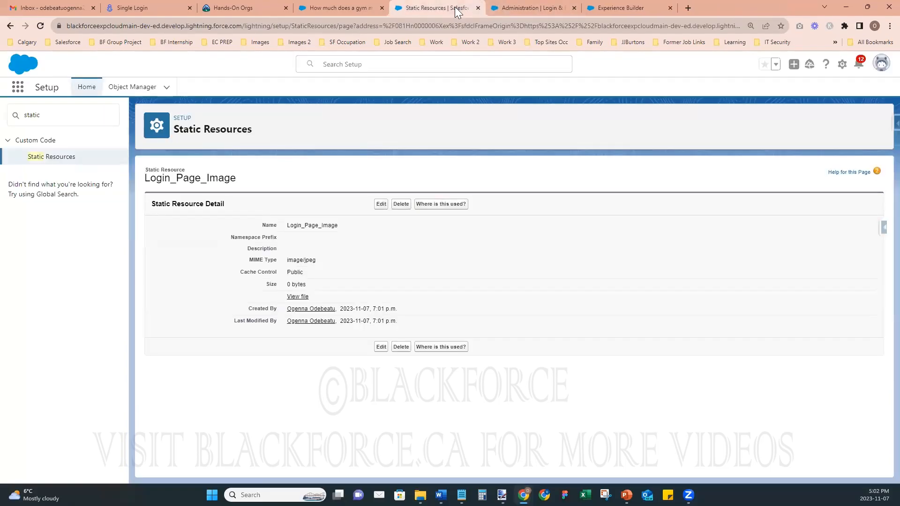
left_click(478, 8)
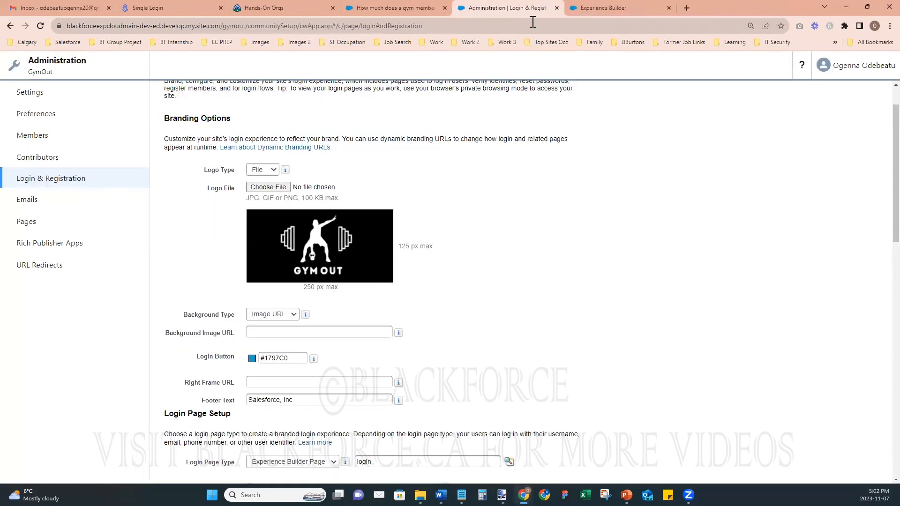
left_click(598, 10)
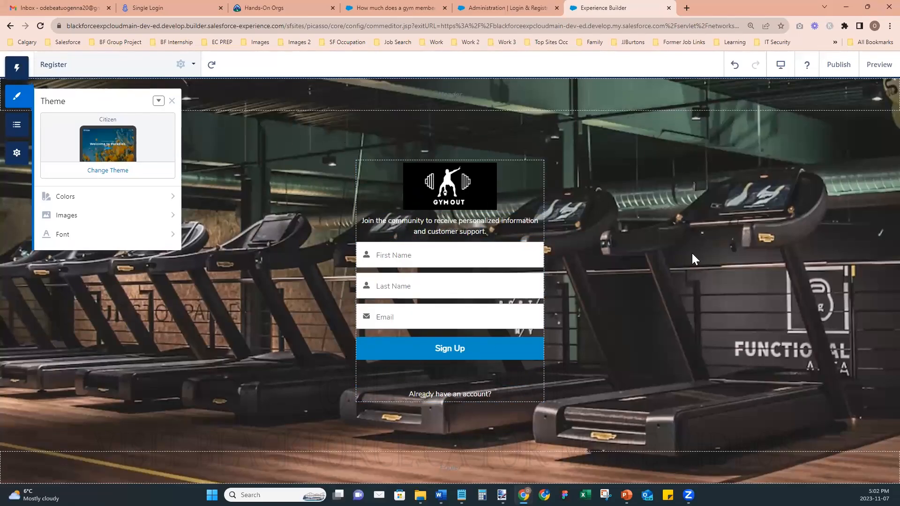
- Clear the Login Pages Background Image under Theme > Images
left_click(96, 219)
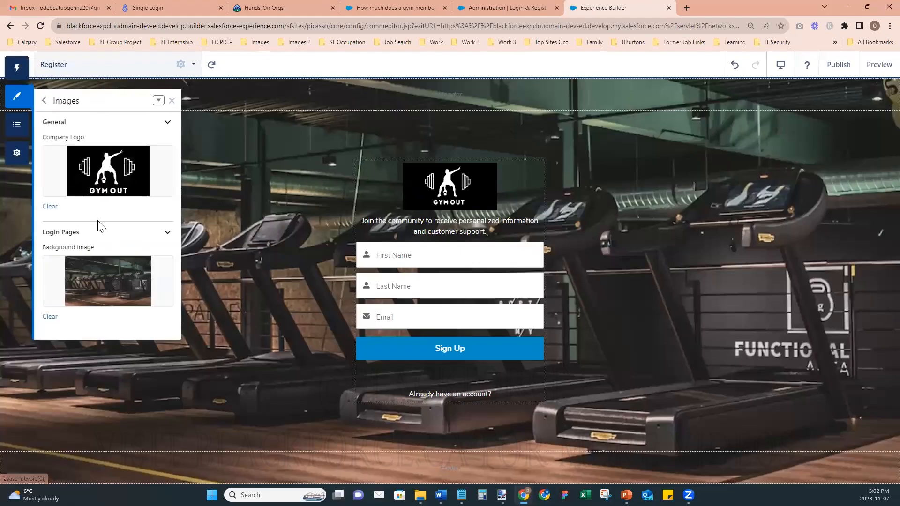
left_click(52, 317)
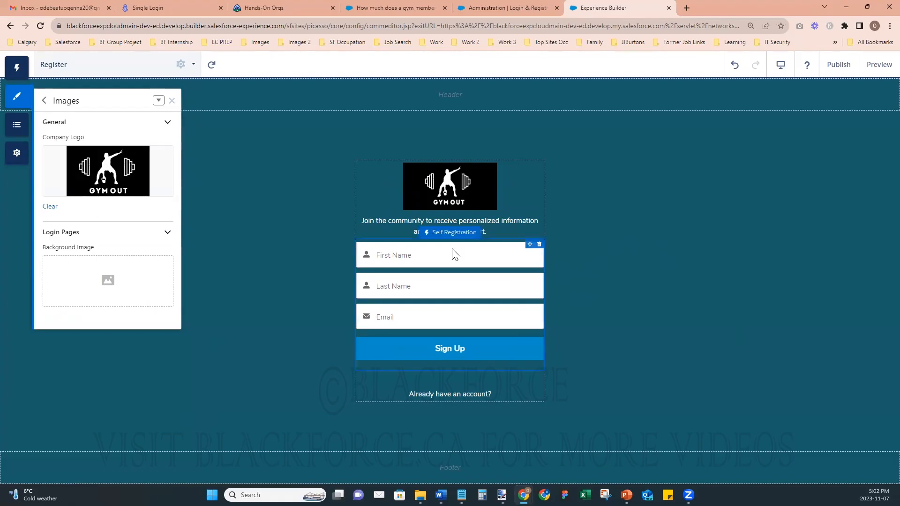
- Check the Login & Registration, Hands-On Orgs and Register tabs, ending on the gym membership article
left_click(495, 10)
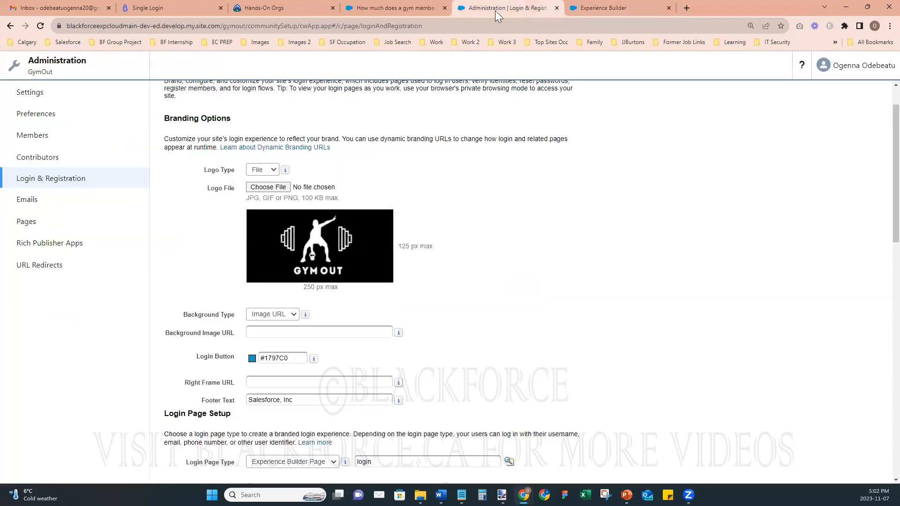
left_click(311, 9)
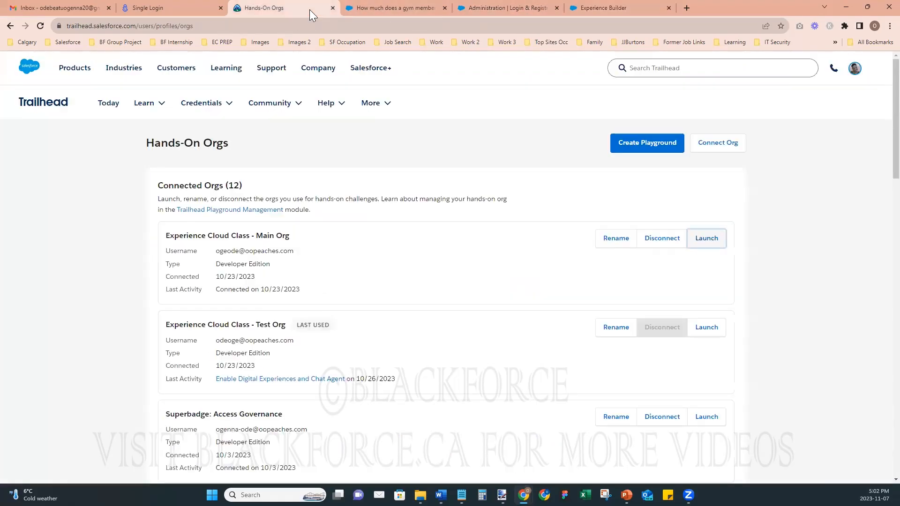
left_click(497, 9)
left_click(597, 9)
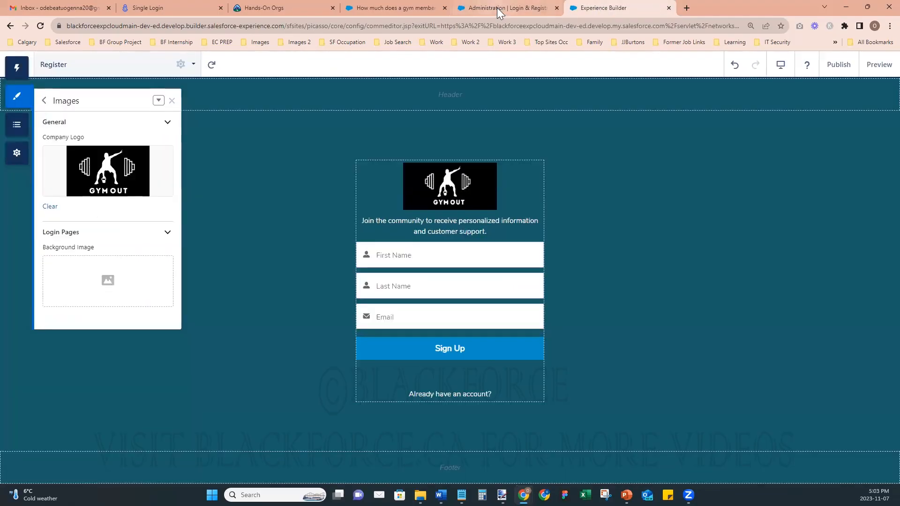
mouse_move(497, 8)
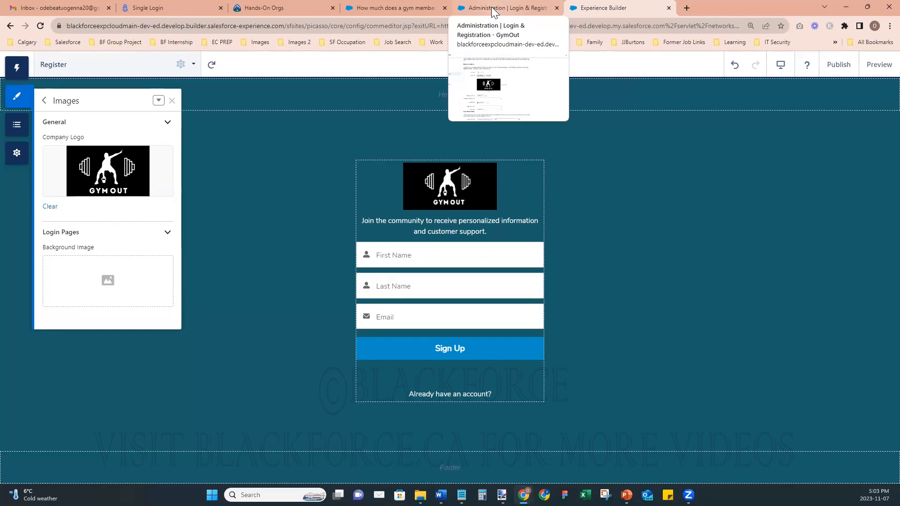
left_click(474, 10)
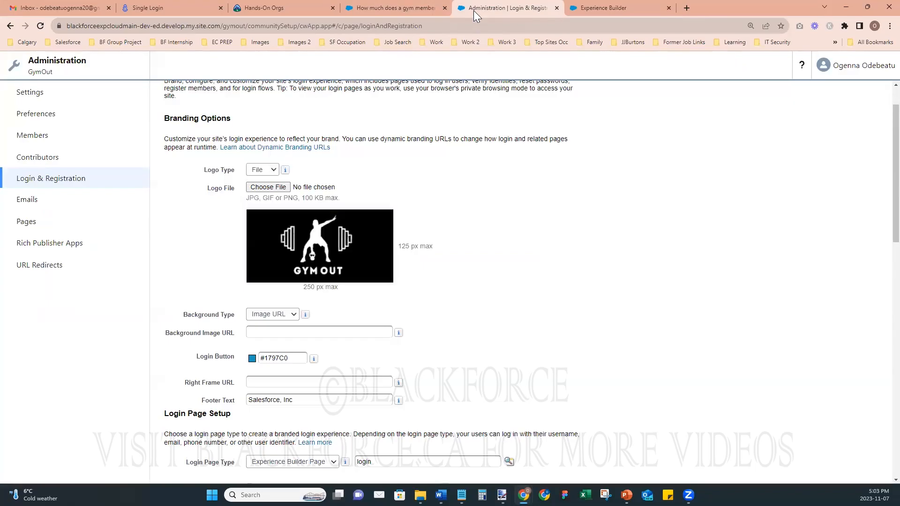
left_click(412, 9)
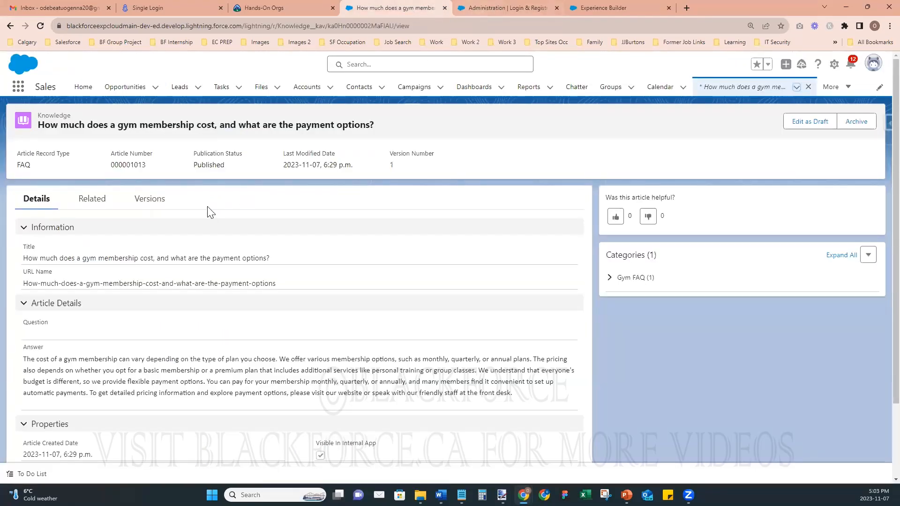
- Open the Files list and look at the actions for Login Page Image v2
left_click(263, 90)
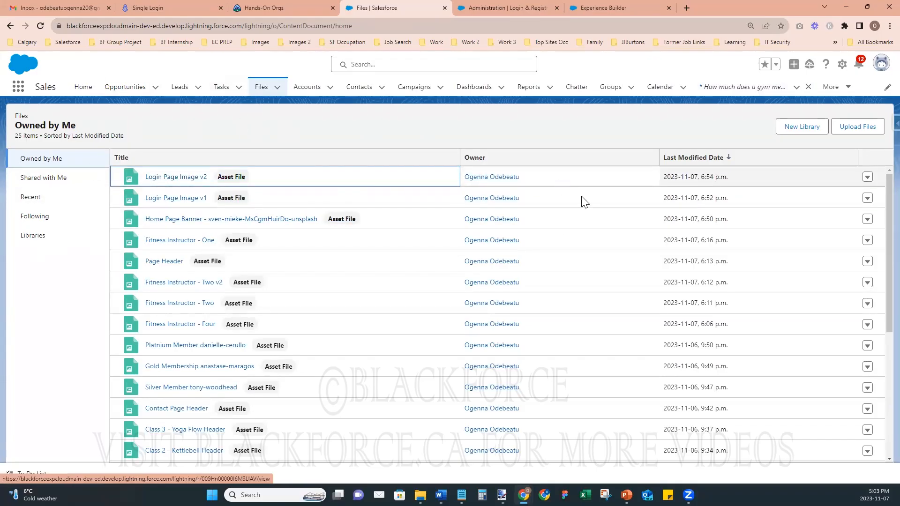
scroll(578, 286, "down", 5)
scroll(578, 287, "up", 5)
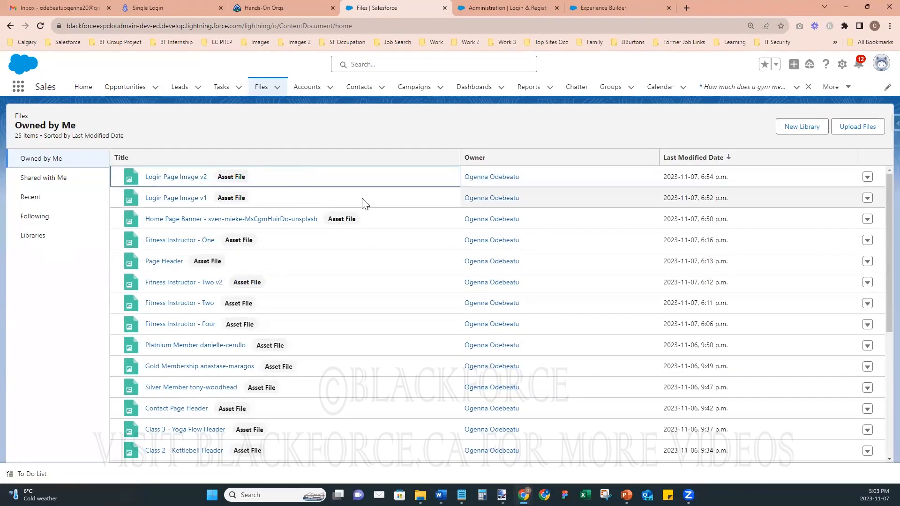
scroll(258, 288, "down", 5)
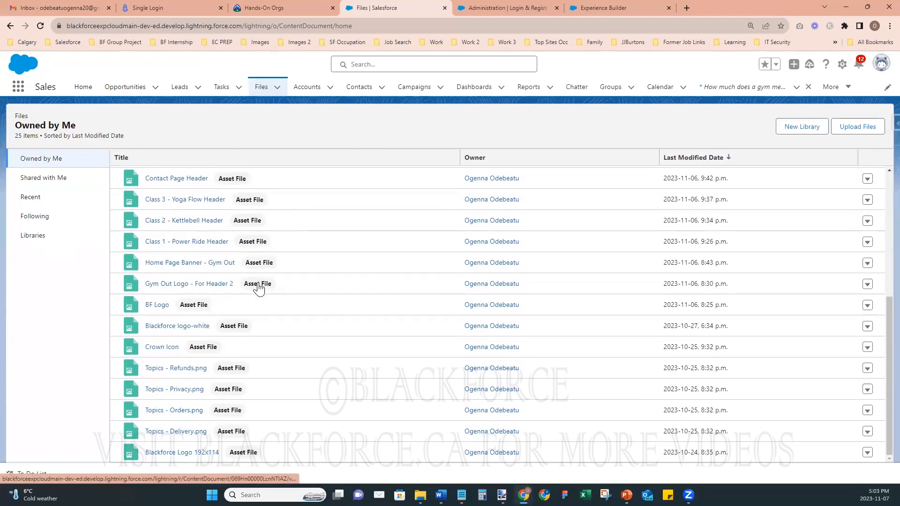
scroll(258, 288, "up", 5)
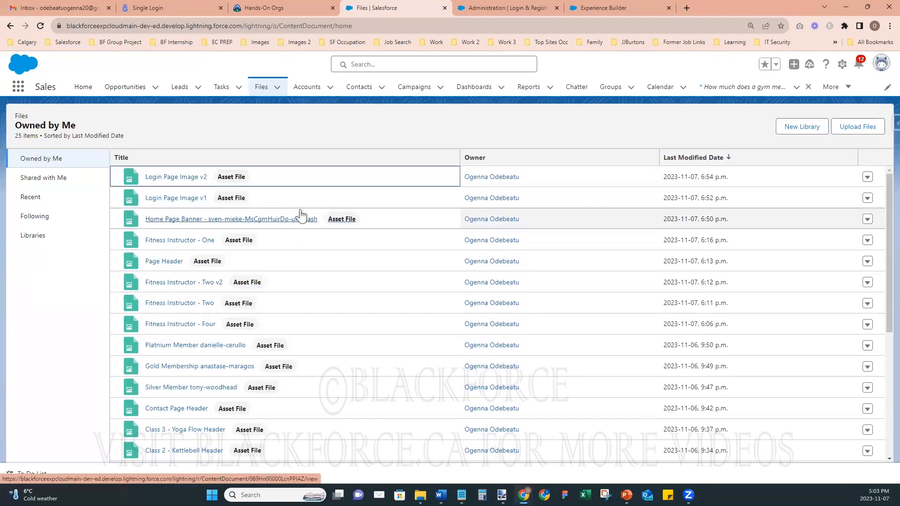
left_click(868, 177)
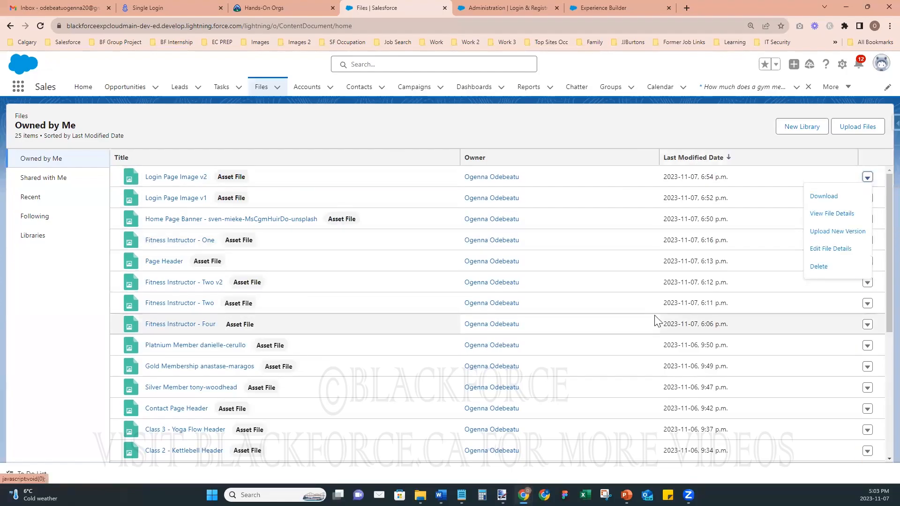
left_click(868, 178)
left_click(869, 180)
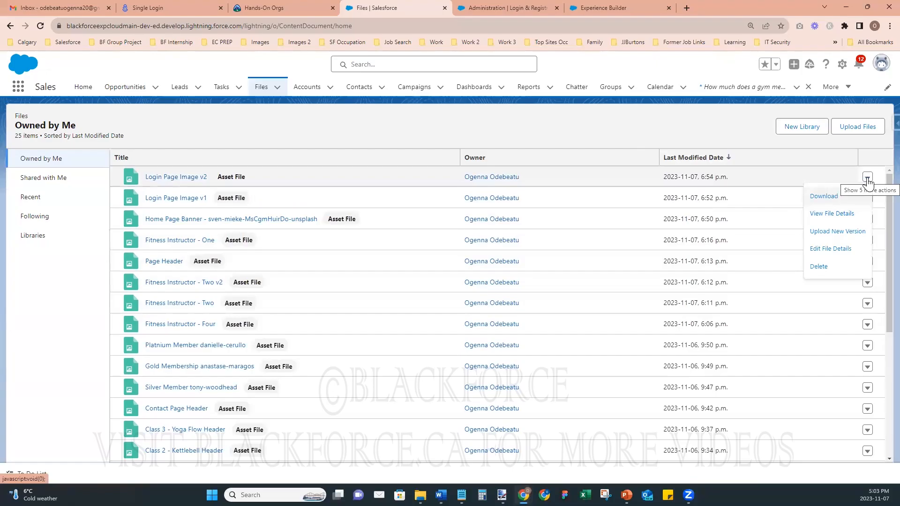
- Preview the Login Page Image v2 treadmill photo, then return to the Experience Builder Register page
left_click(167, 177)
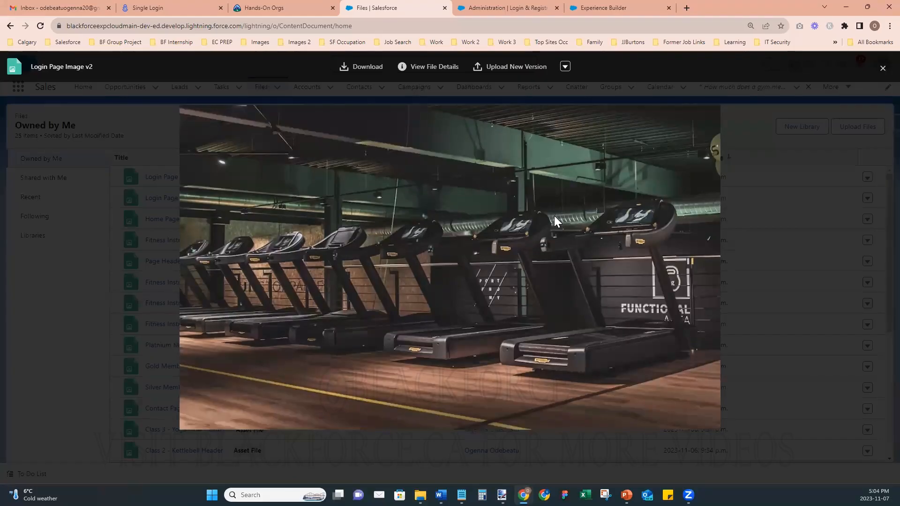
left_click(565, 67)
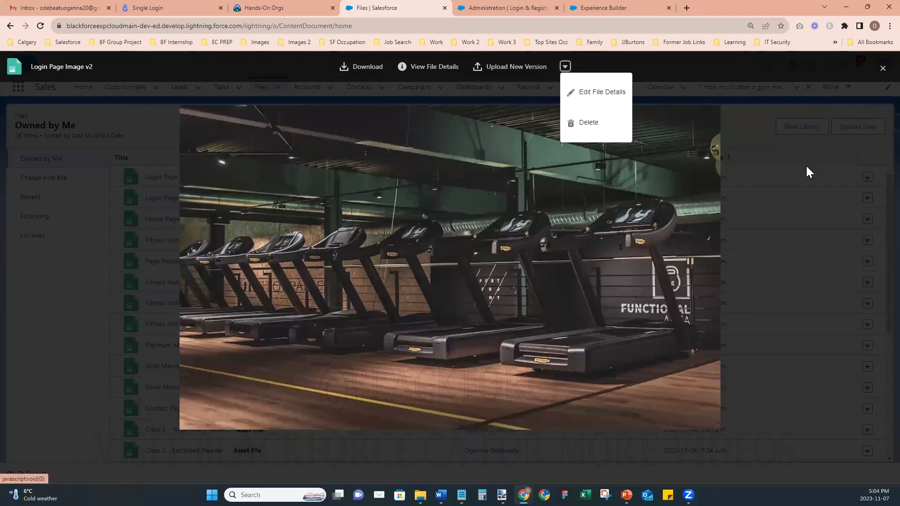
left_click(872, 75)
scroll(769, 247, "down", 5)
scroll(771, 247, "up", 5)
scroll(769, 247, "down", 5)
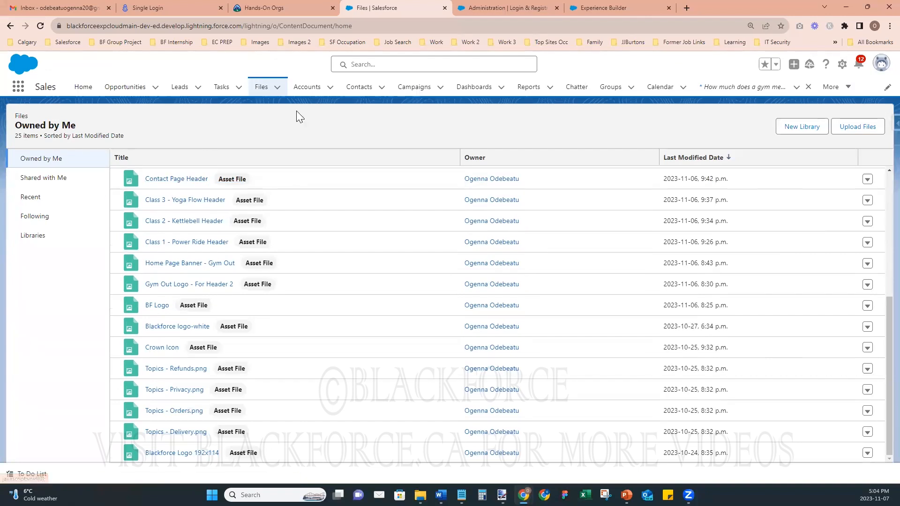
left_click(486, 10)
left_click(626, 8)
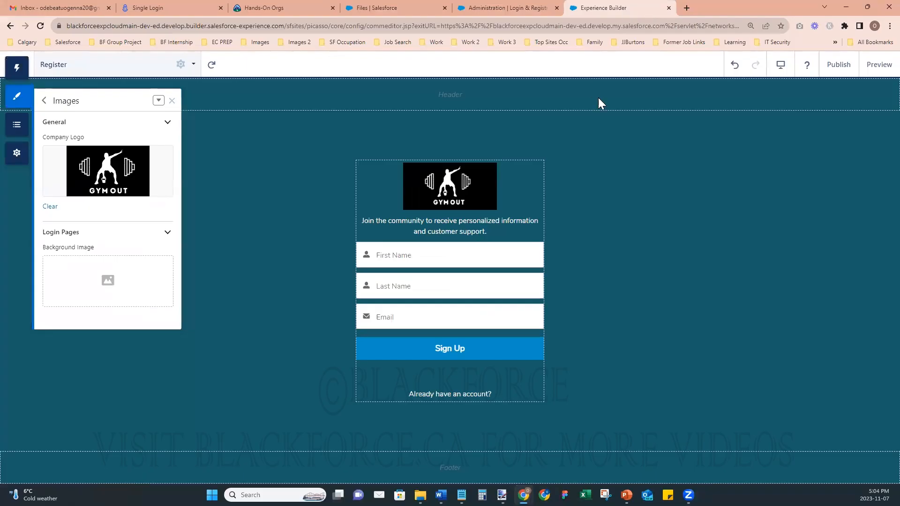
left_click(878, 66)
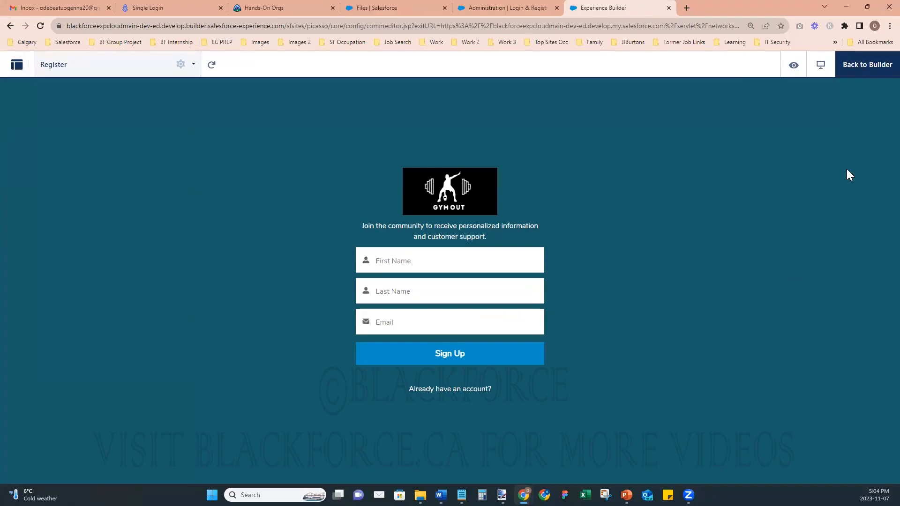
left_click(868, 66)
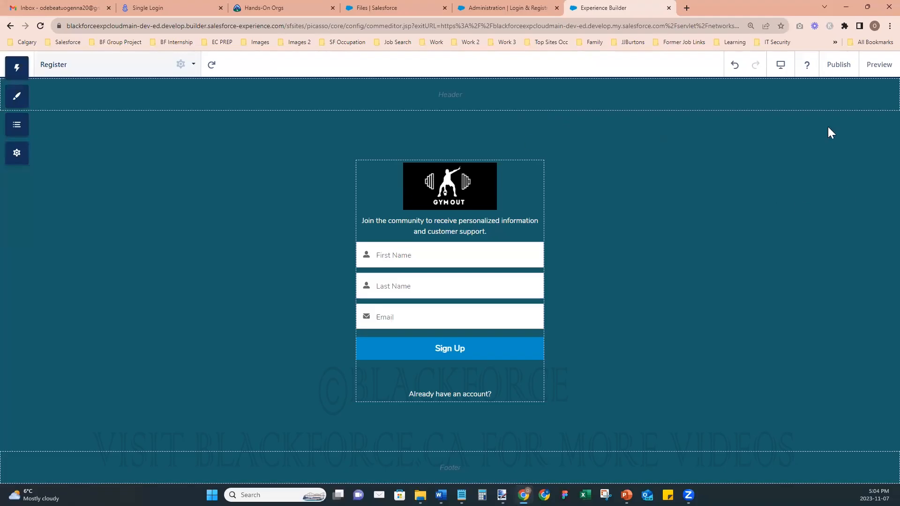
- Review Registration Page Configuration on Login & Registration, leaving the Profile unset
left_click(505, 13)
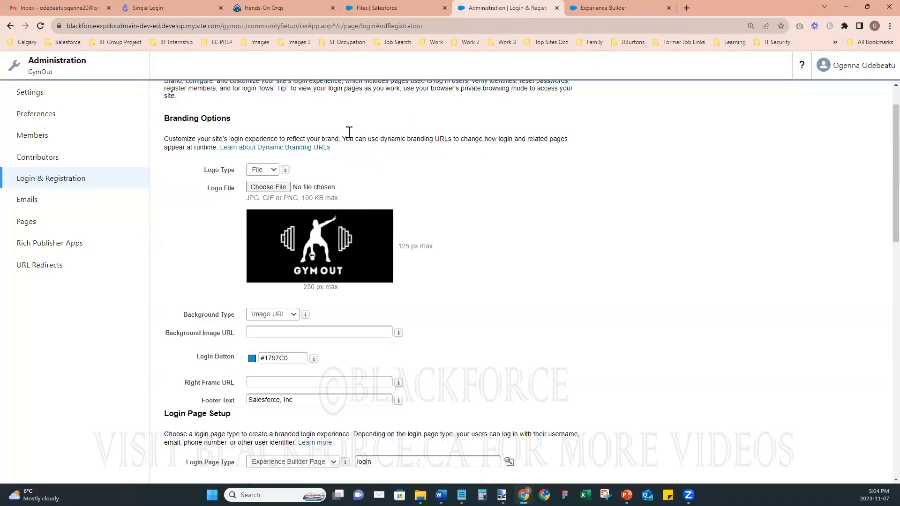
scroll(540, 302, "down", 2)
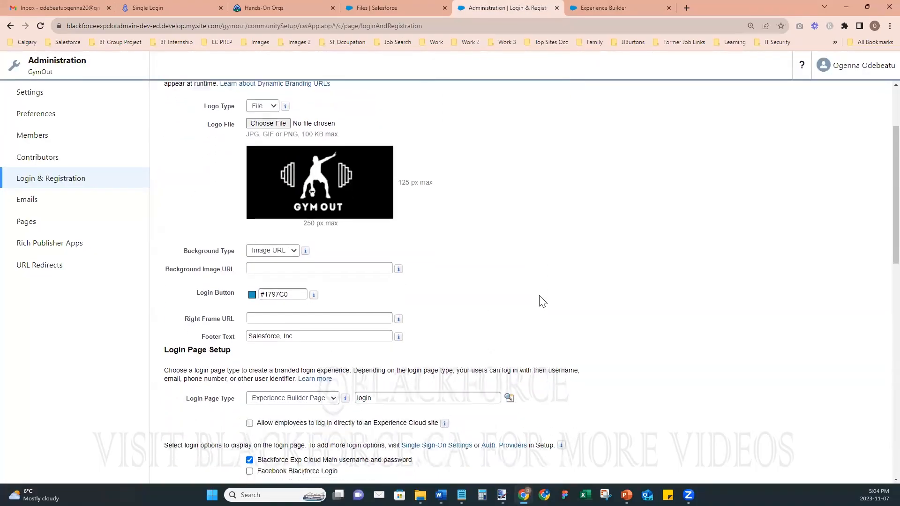
scroll(540, 295, "down", 4)
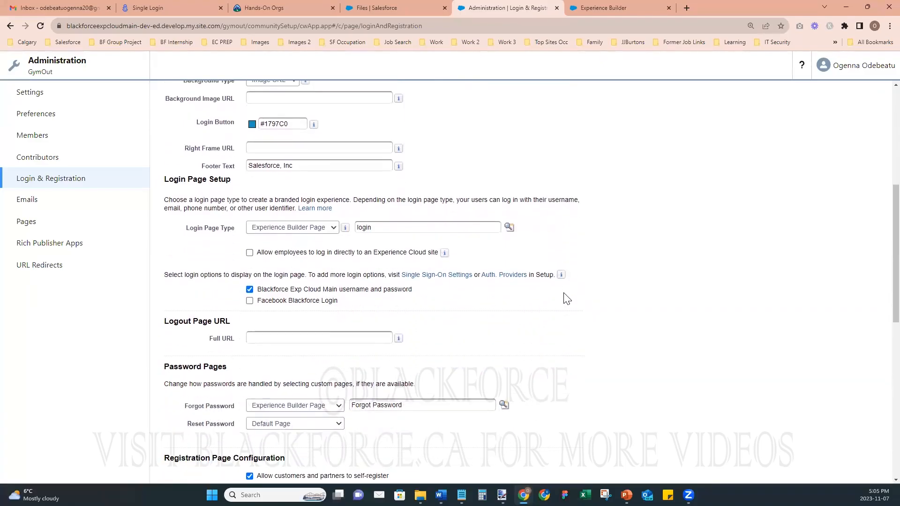
scroll(567, 299, "down", 6)
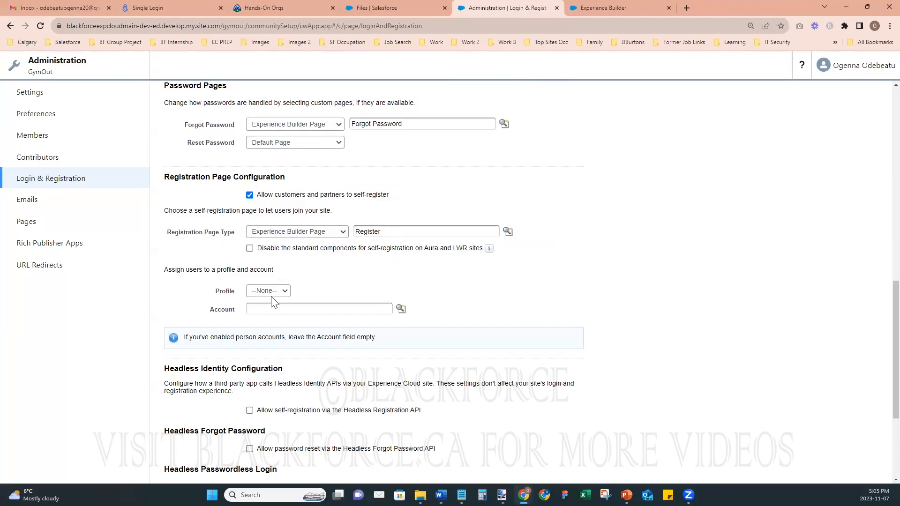
left_click(319, 285)
- From the Files page, open Salesforce Setup in a new tab via the gear menu
left_click(412, 8)
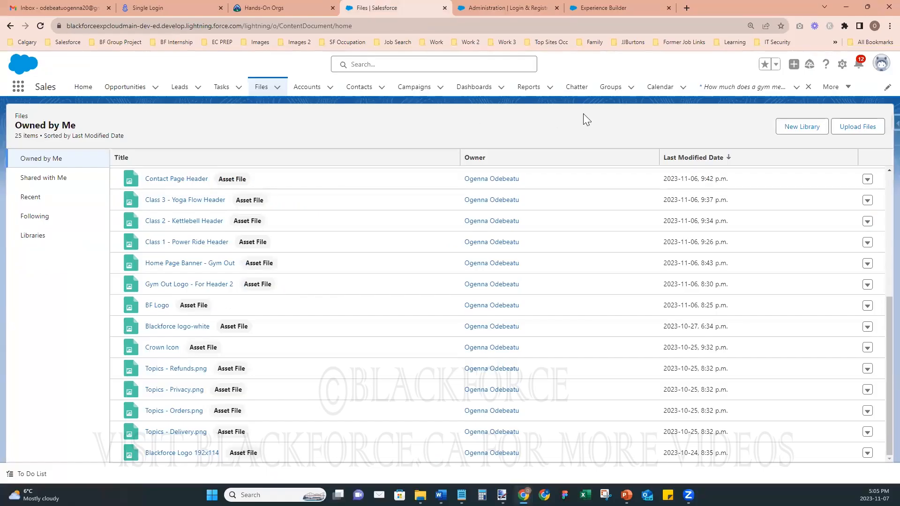
left_click(528, 8)
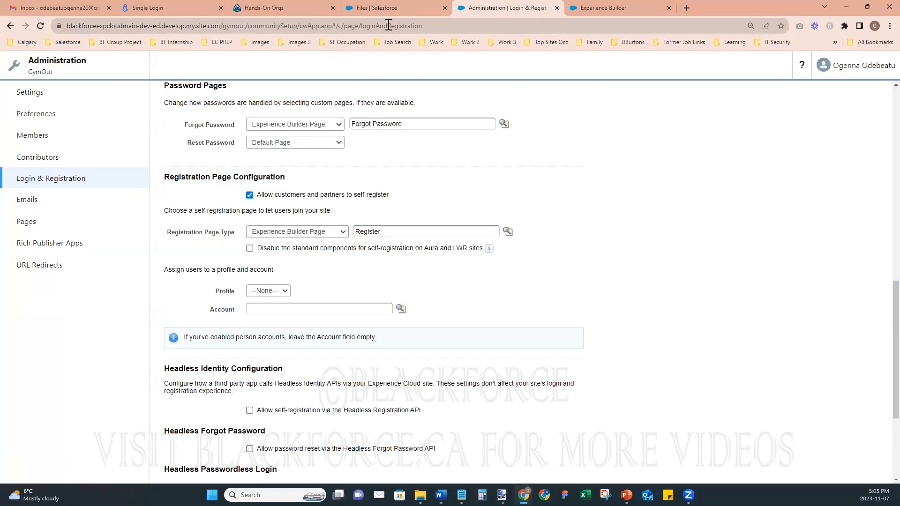
left_click(399, 8)
left_click(843, 64)
left_click(802, 90)
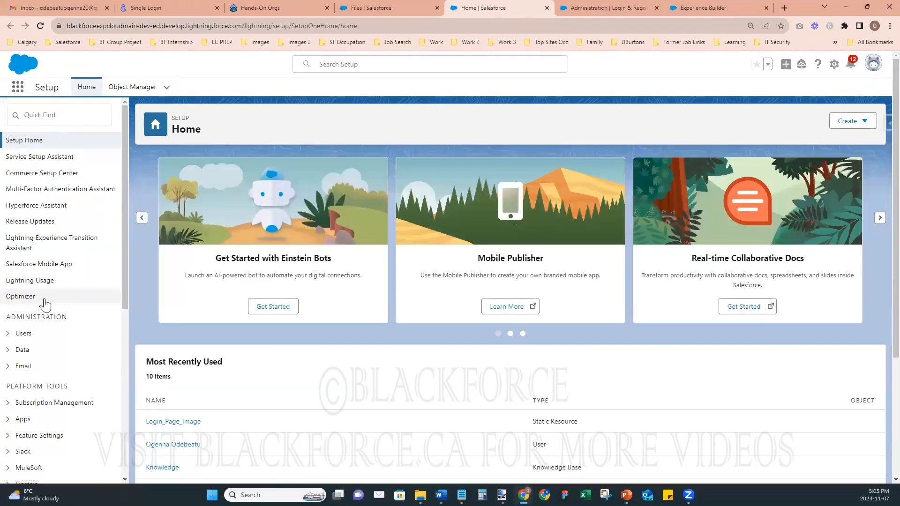
- Under Users > Profiles, clone the Customer Community User profile
scroll(43, 290, "down", 3)
left_click(8, 193)
left_click(29, 243)
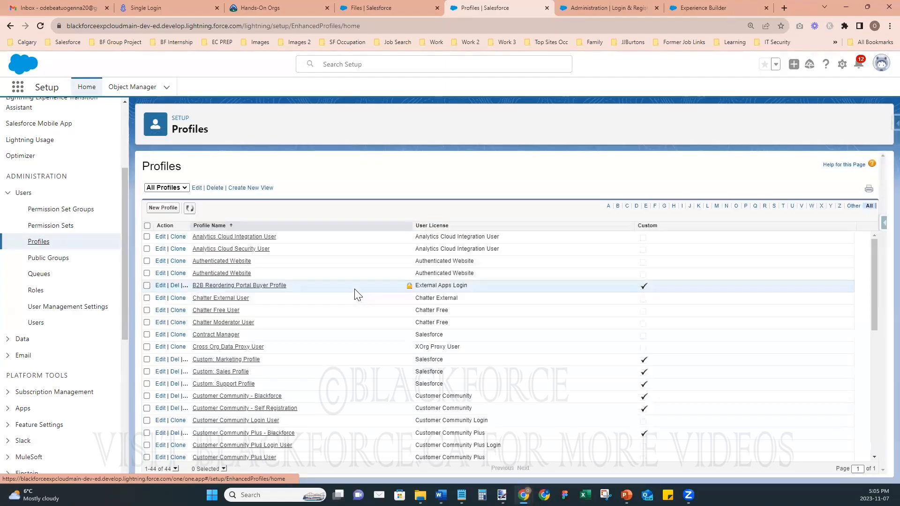
scroll(356, 295, "down", 3)
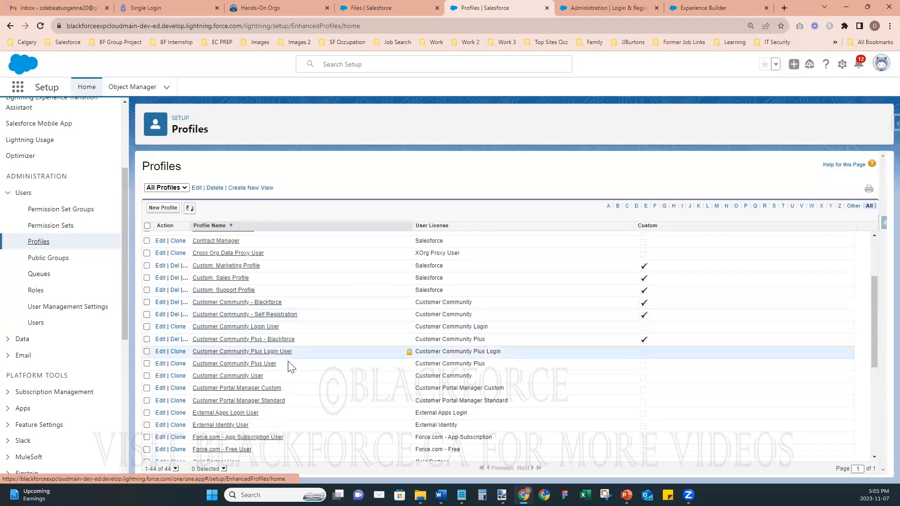
left_click(178, 377)
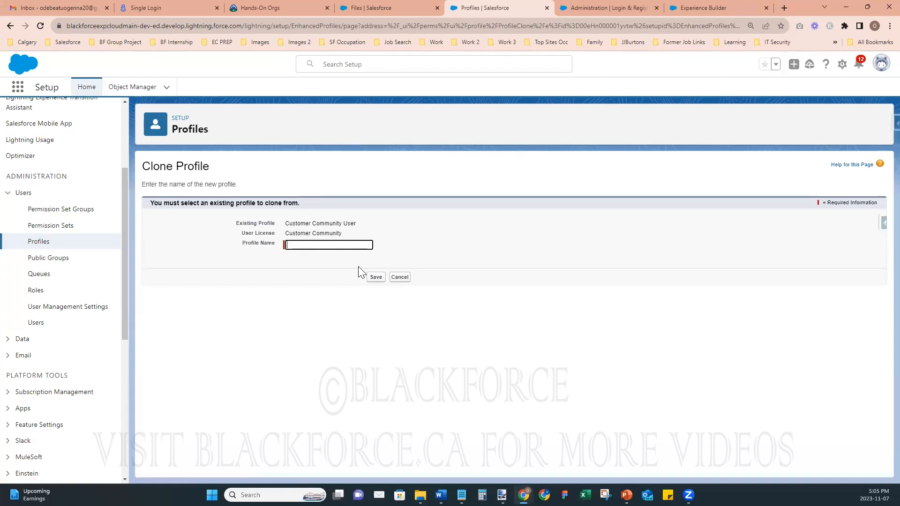
- Name the clone 'Customer Community - Gym Out' and save it
type("C")
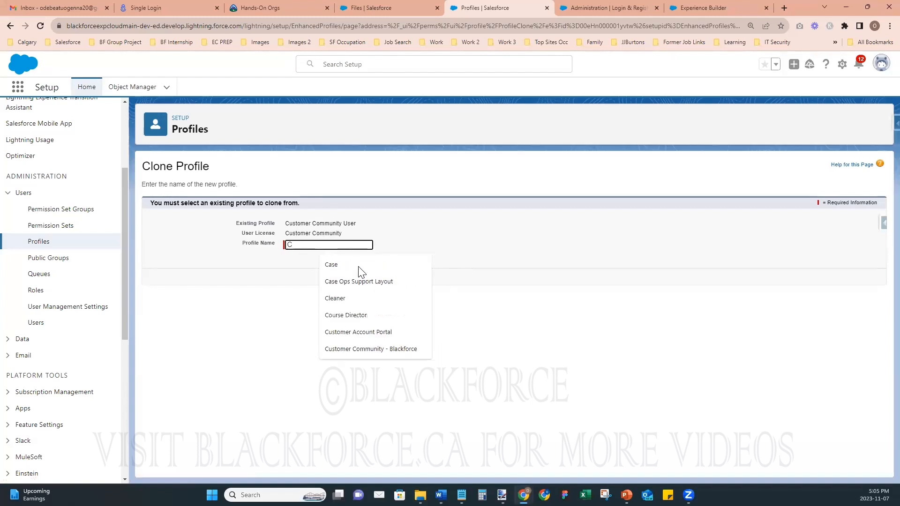
key("BackSpace")
left_click_drag(347, 233, 284, 234)
key("ctrl+c")
left_click(297, 244)
key("ctrl+v")
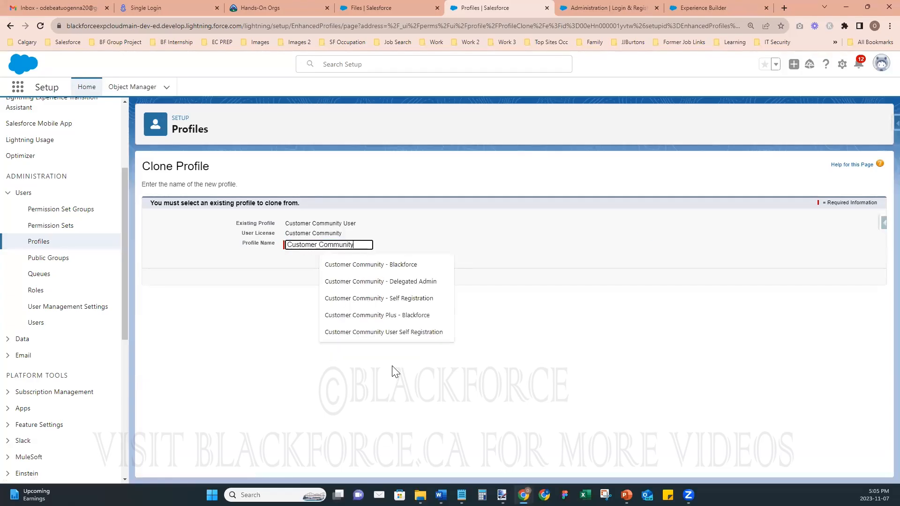
type("- Gym Out")
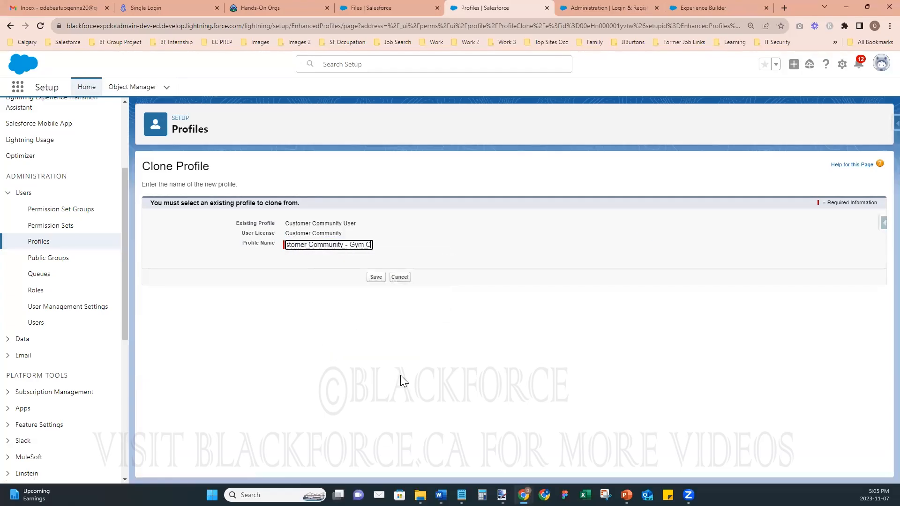
left_click(377, 278)
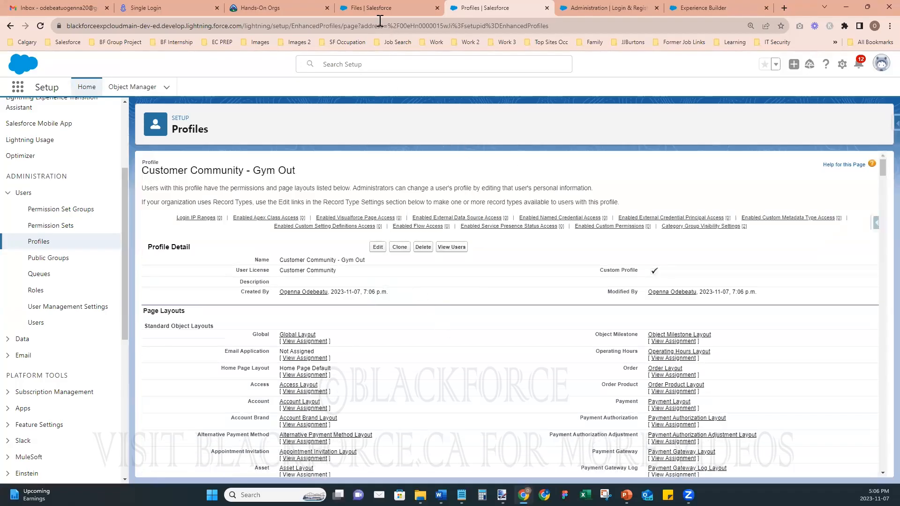
left_click(372, 8)
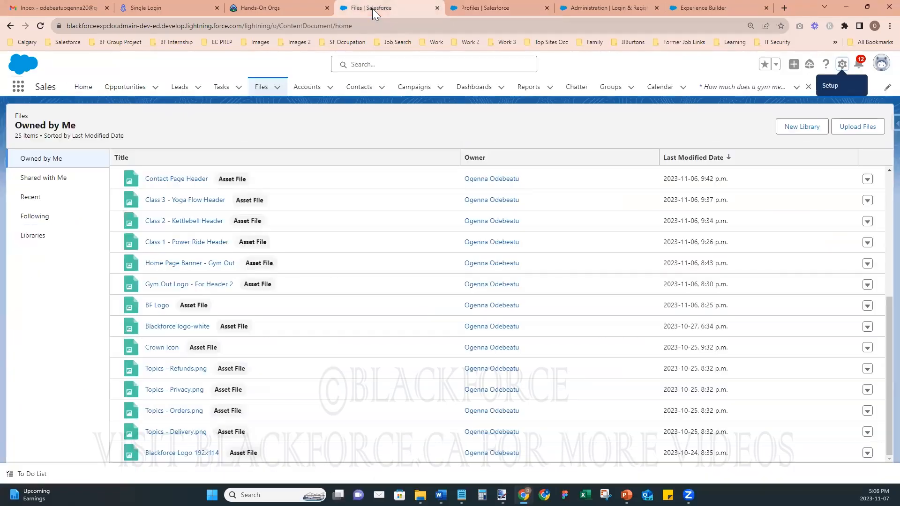
- Create and save the account 'Gym Out Self Registration', then return to the Login & Registration settings
left_click(310, 89)
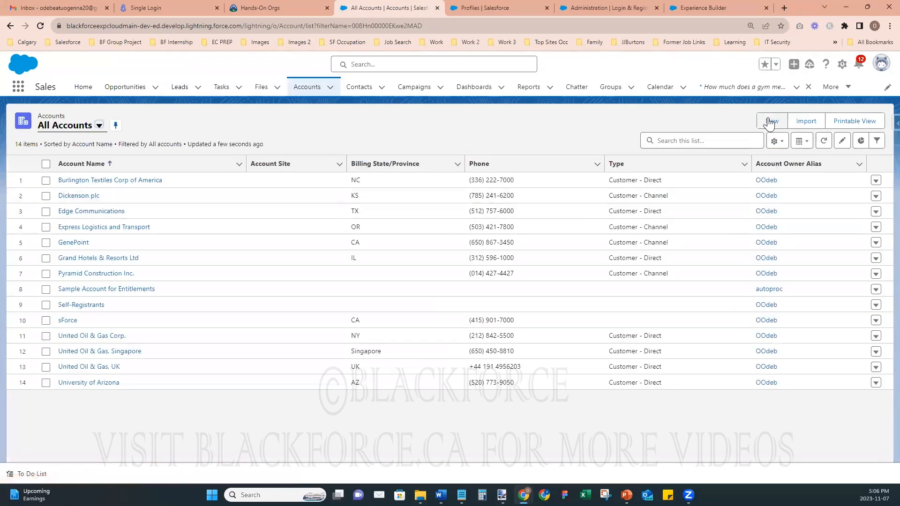
left_click(771, 123)
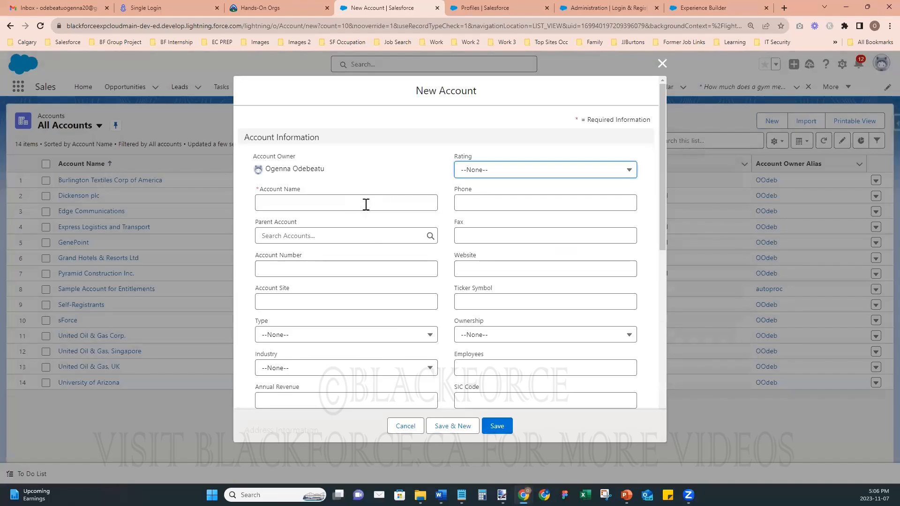
left_click(364, 205)
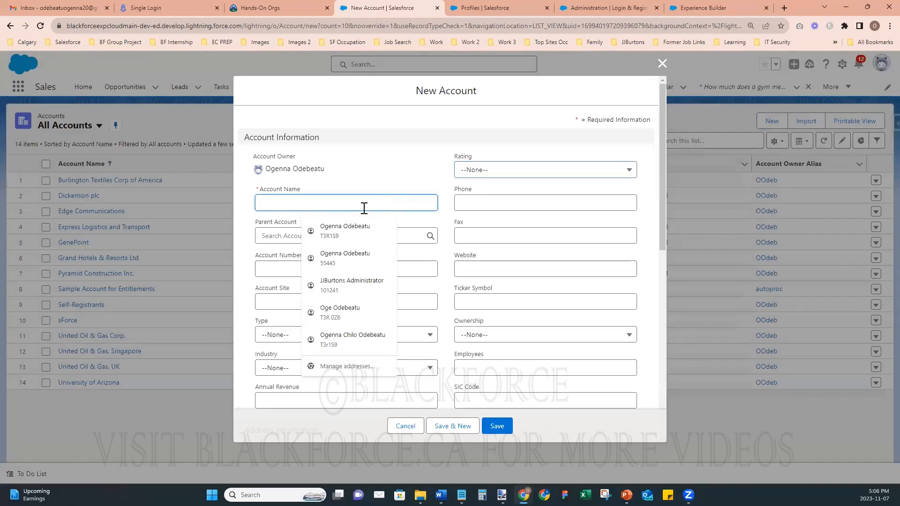
type("Gym Out Self Registration")
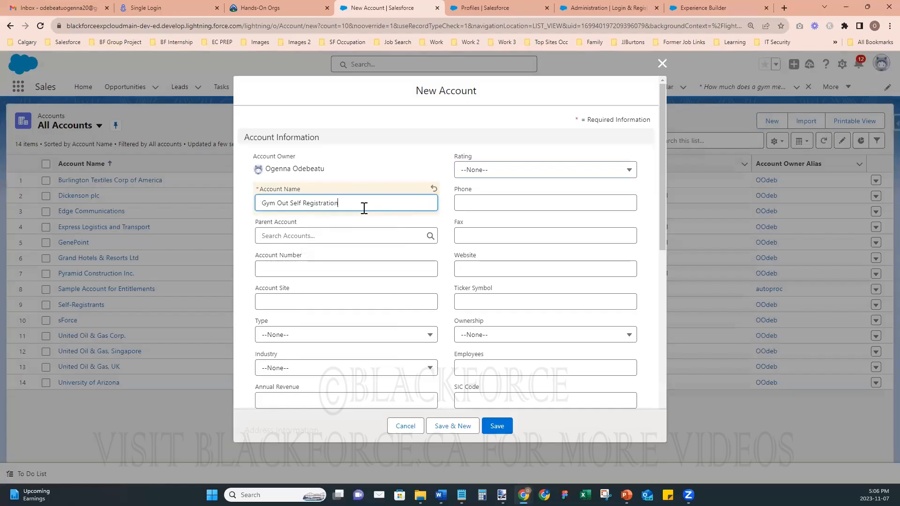
left_click(426, 171)
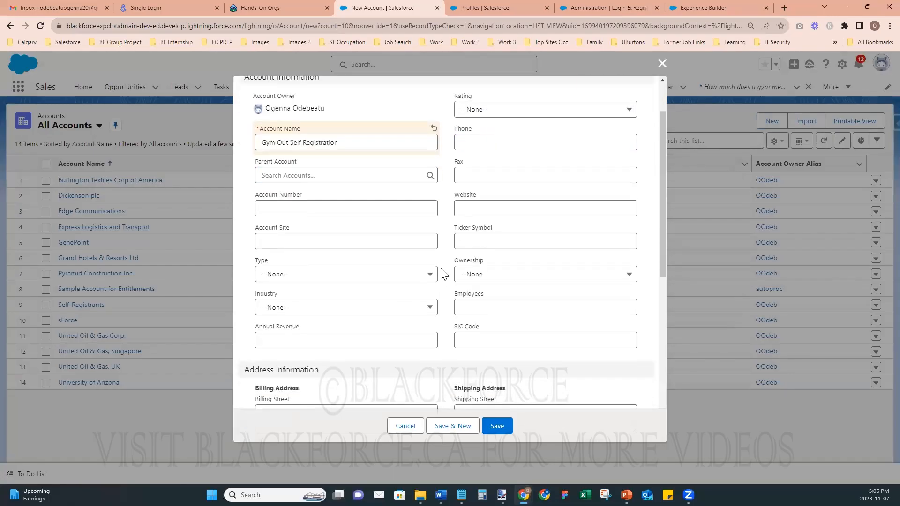
scroll(443, 275, "down", 8)
scroll(443, 274, "down", 1)
left_click(492, 421)
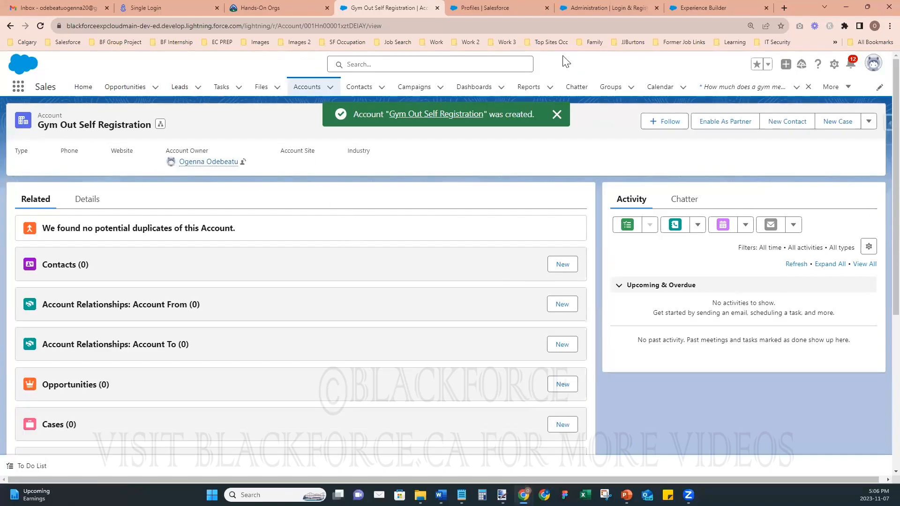
left_click(613, 8)
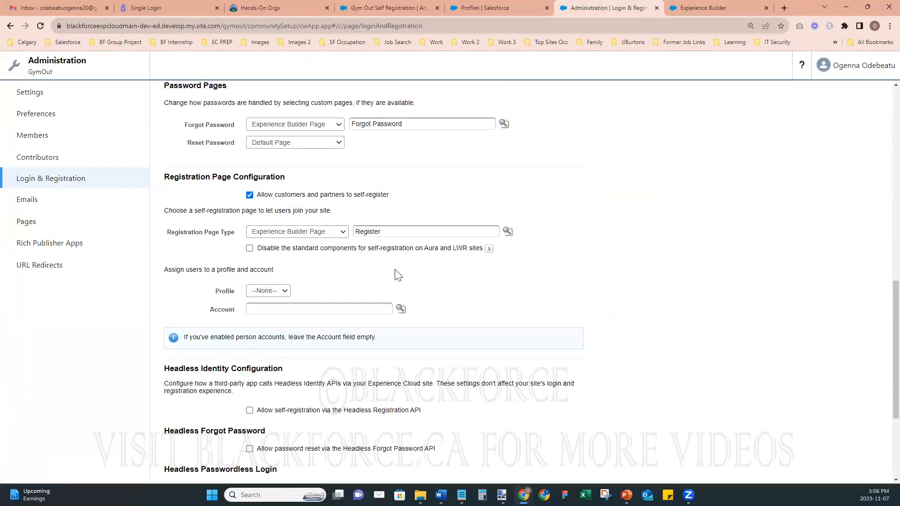
- Reload the Login & Registration page and tick Allow customers and partners to self-register
scroll(460, 323, "up", 10)
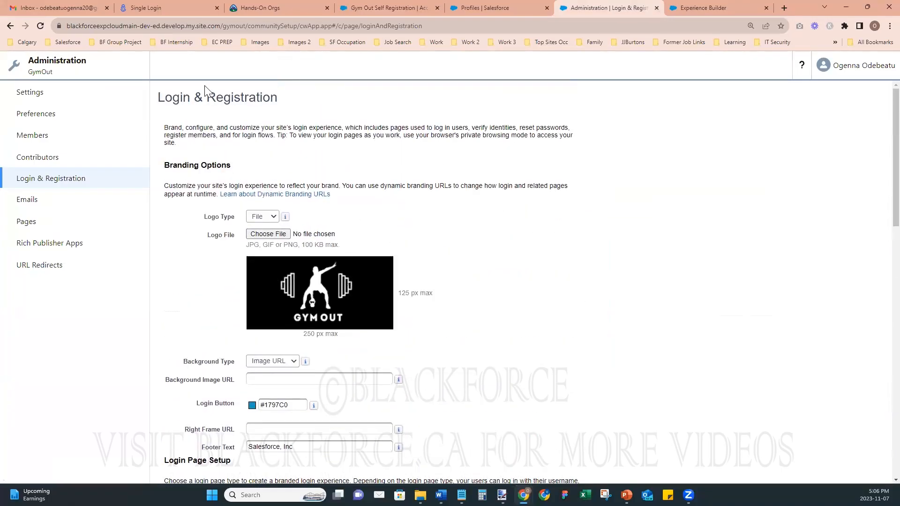
left_click(41, 25)
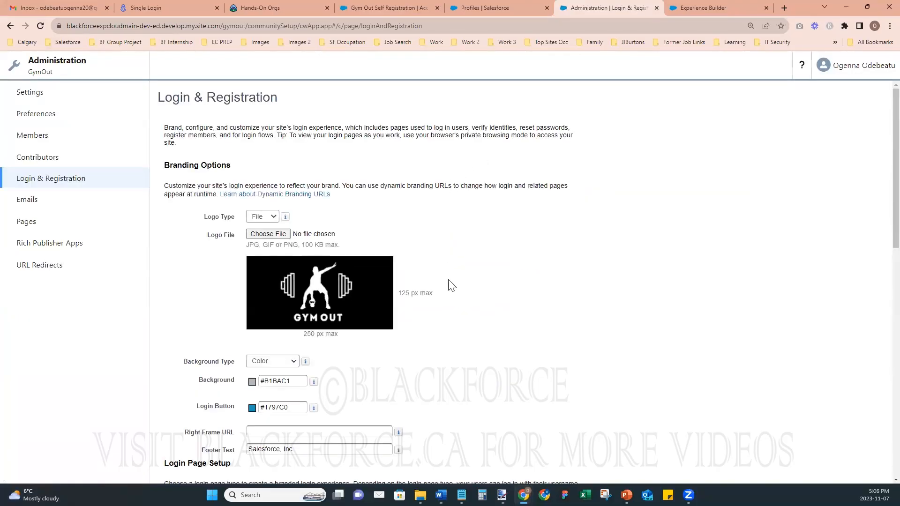
scroll(451, 285, "down", 8)
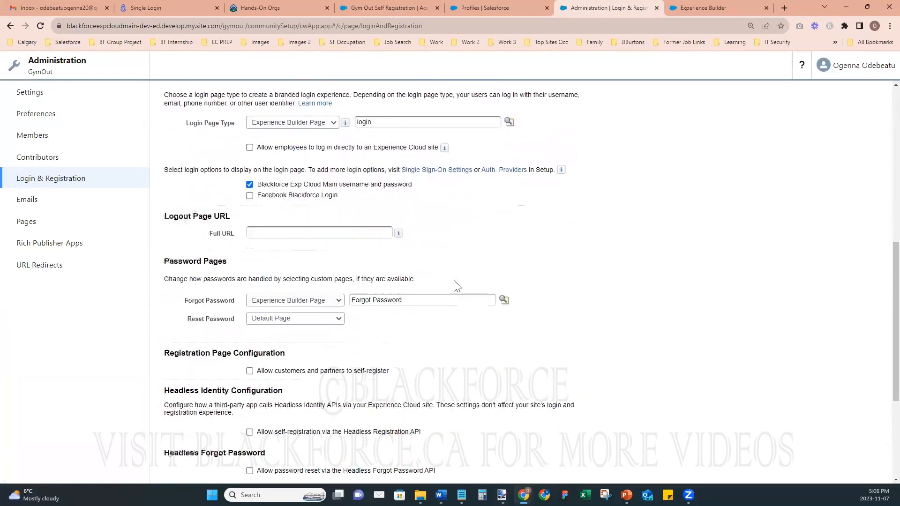
scroll(457, 286, "down", 2)
scroll(457, 286, "down", 2)
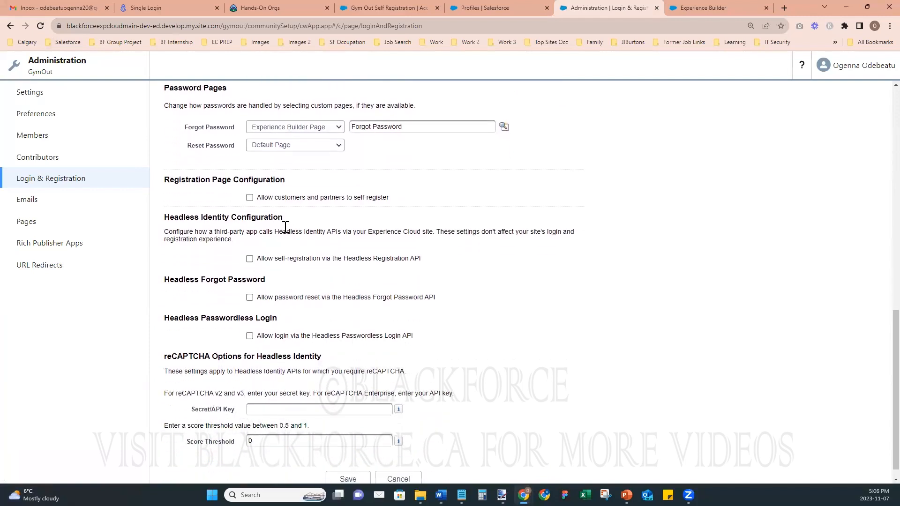
left_click(249, 191)
scroll(384, 273, "down", 2)
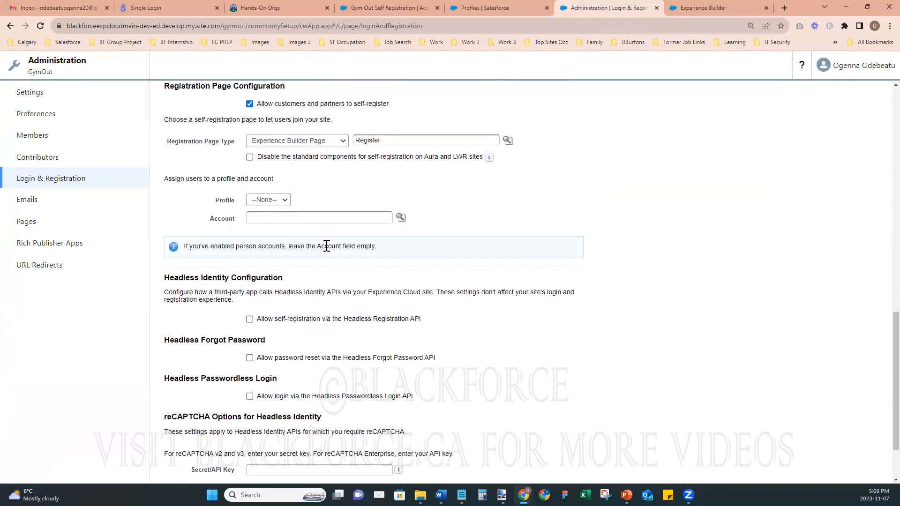
- Review the registrant profile and account choices, leave the profile as --None--, and go to Members
left_click(266, 199)
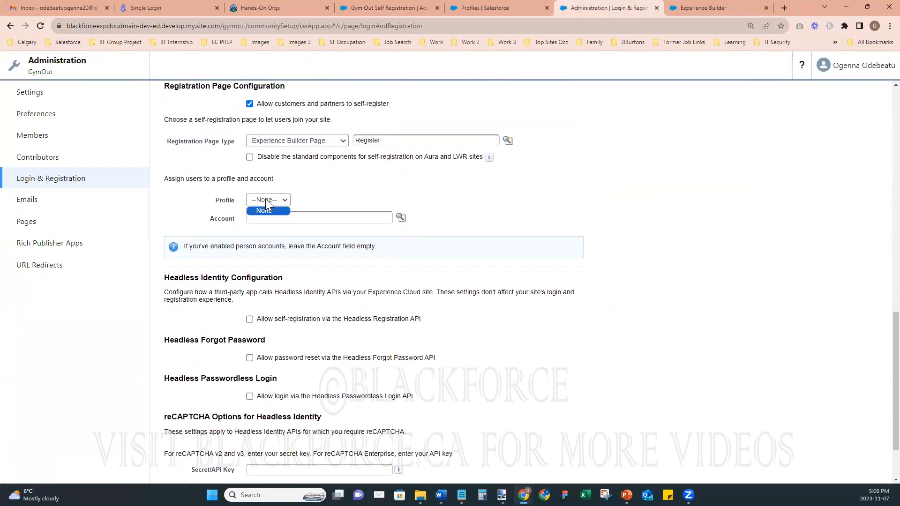
left_click(569, 241)
left_click(277, 201)
left_click(282, 217)
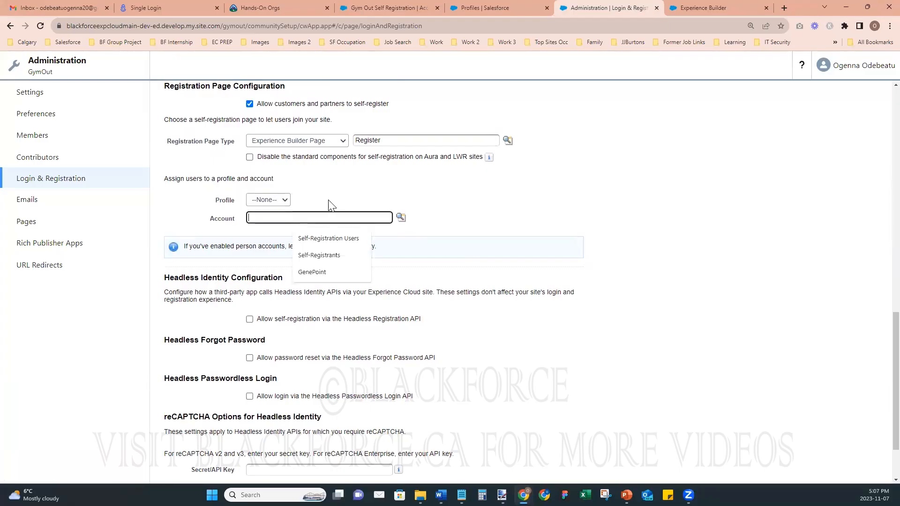
left_click(280, 202)
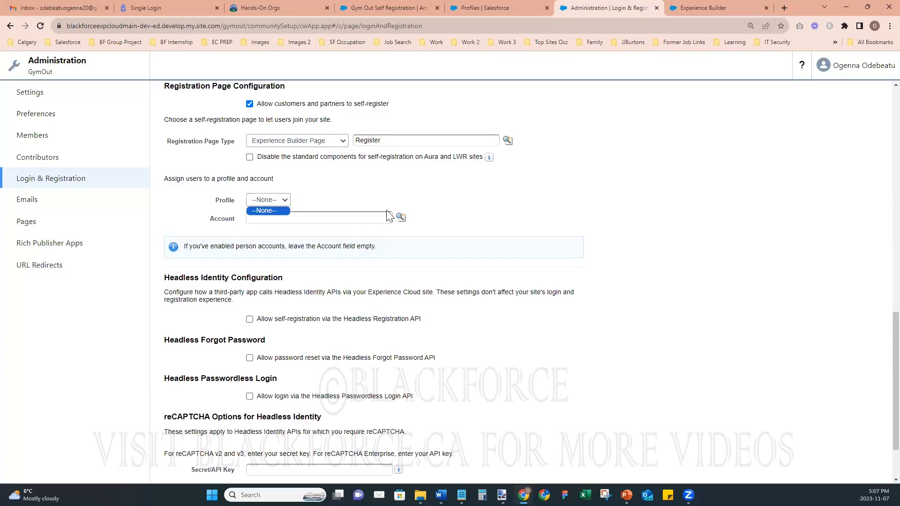
left_click(441, 227)
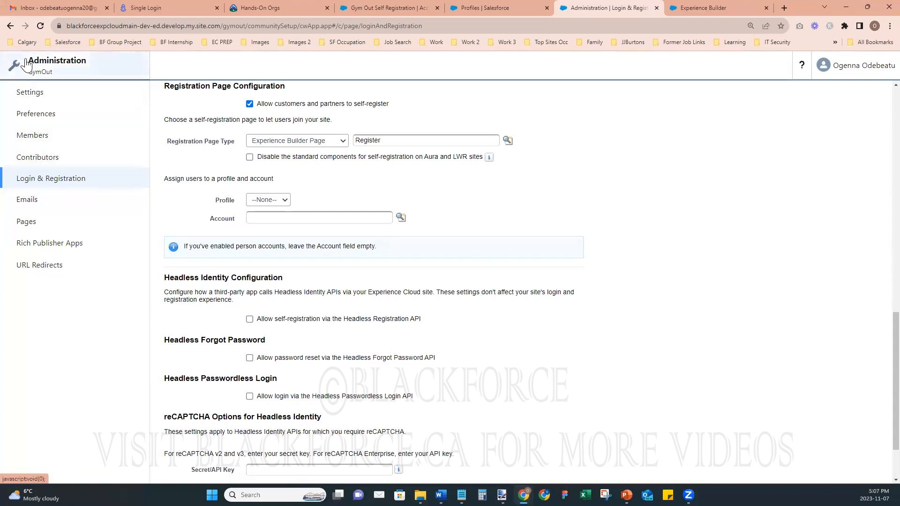
left_click(38, 140)
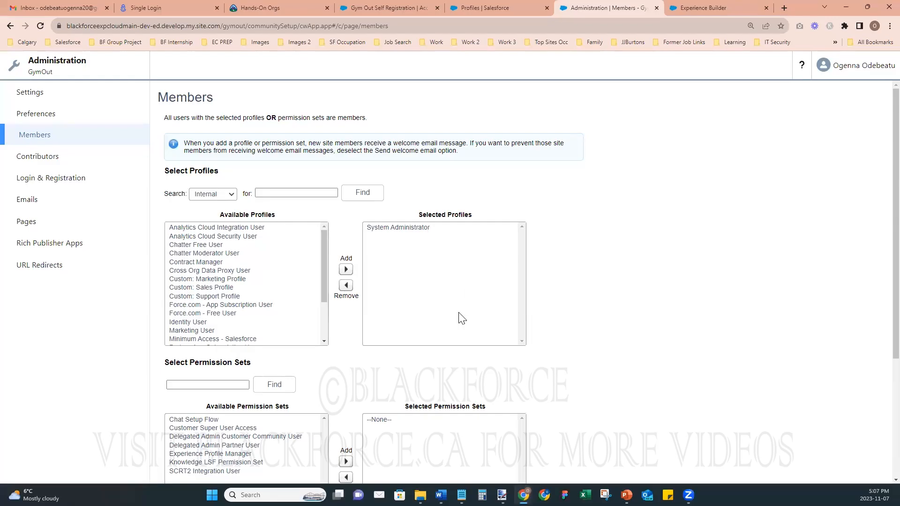
- With Search set to All, add Customer Community - Gym Out to the selected profiles and save
left_click(212, 195)
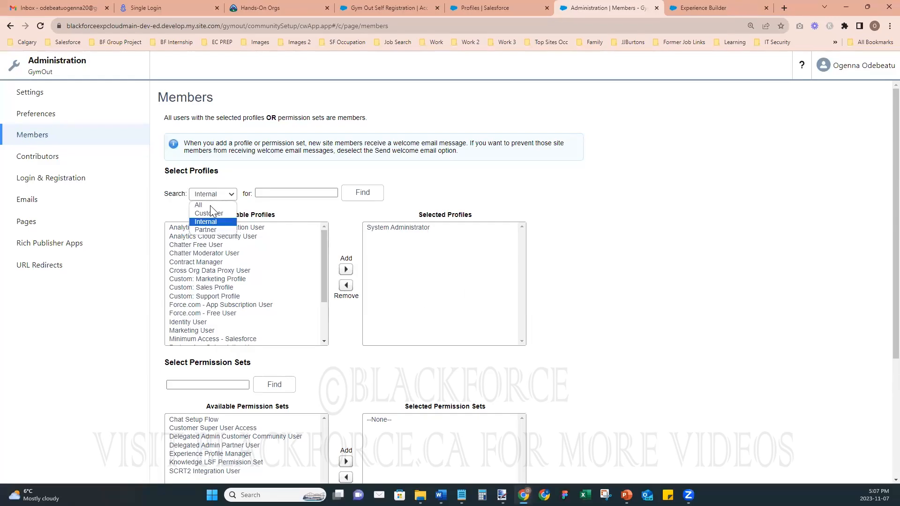
left_click(211, 206)
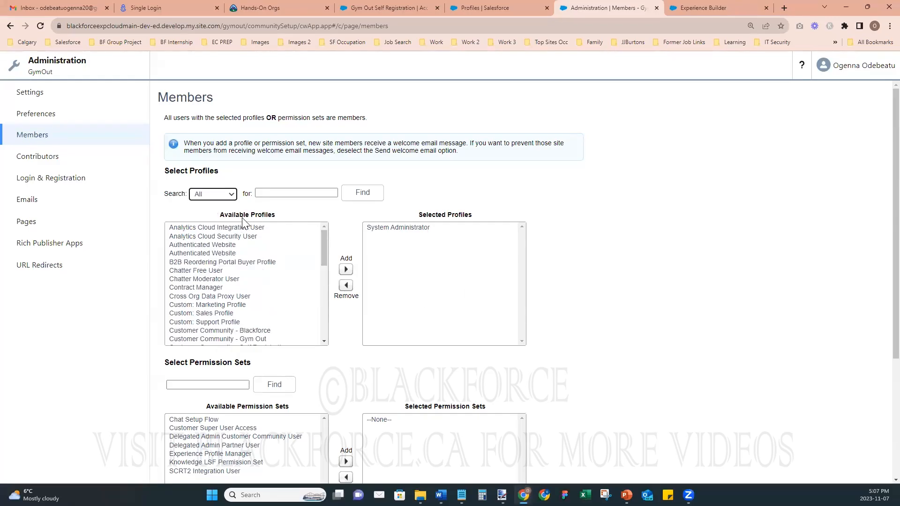
scroll(307, 337, "down", 1)
scroll(307, 338, "down", 1)
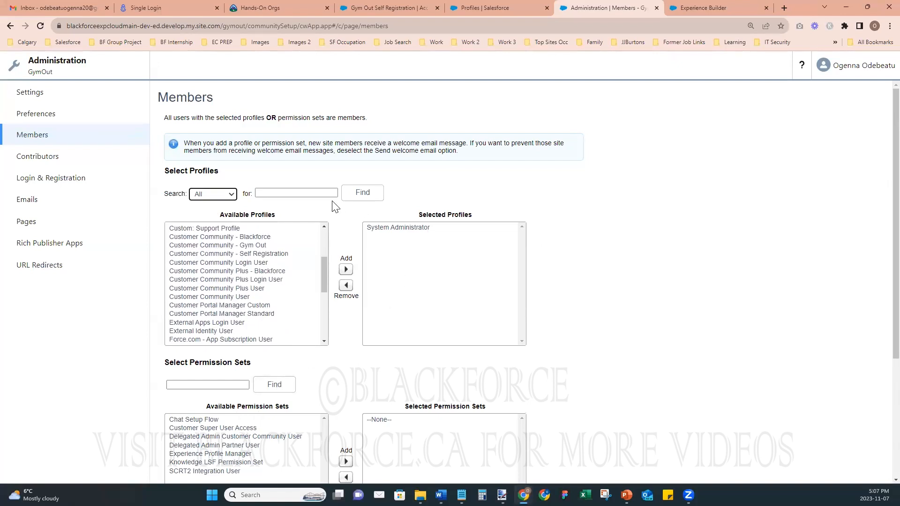
left_click(199, 248)
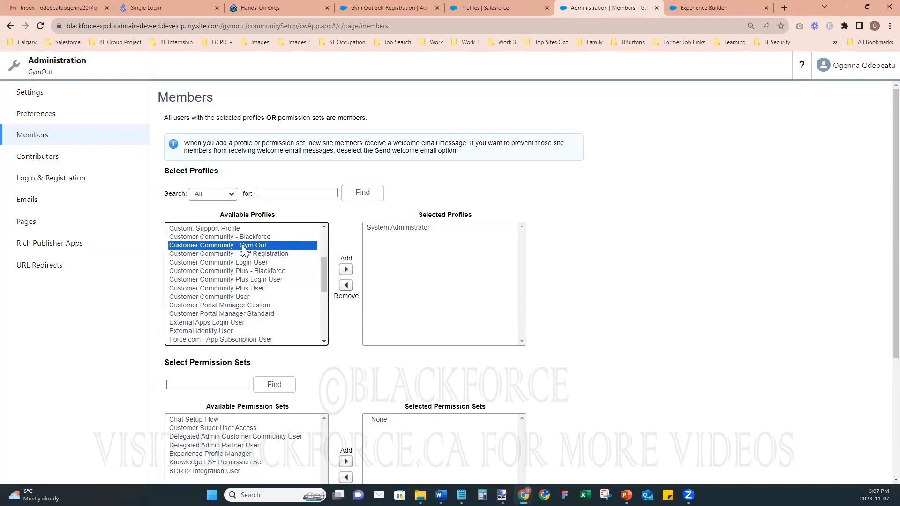
left_click(346, 269)
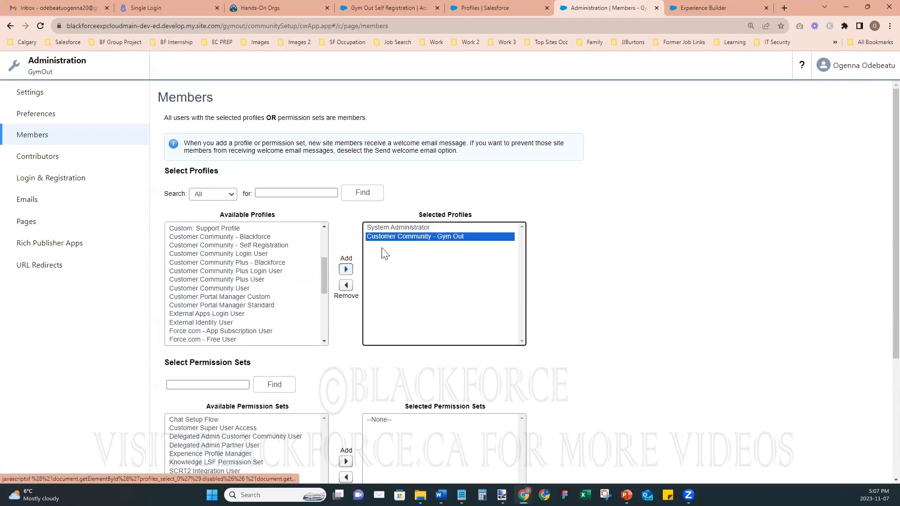
scroll(571, 337, "down", 4)
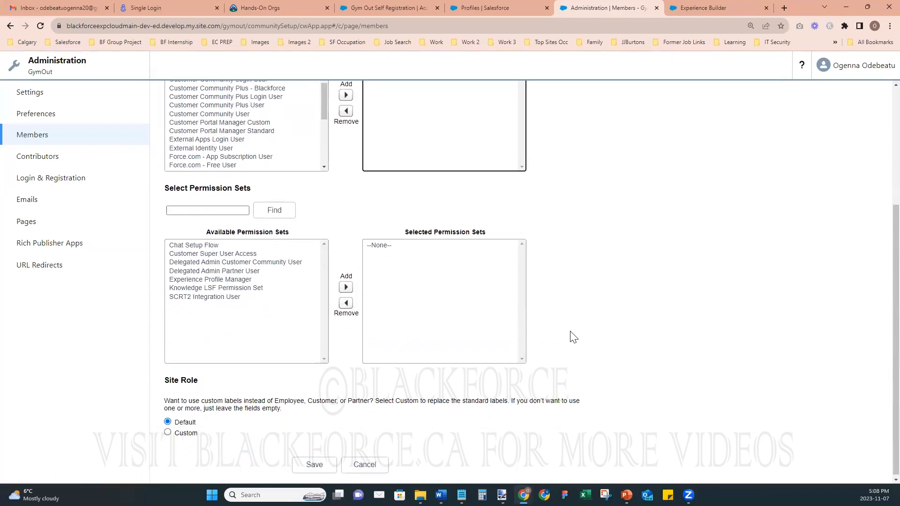
left_click(318, 470)
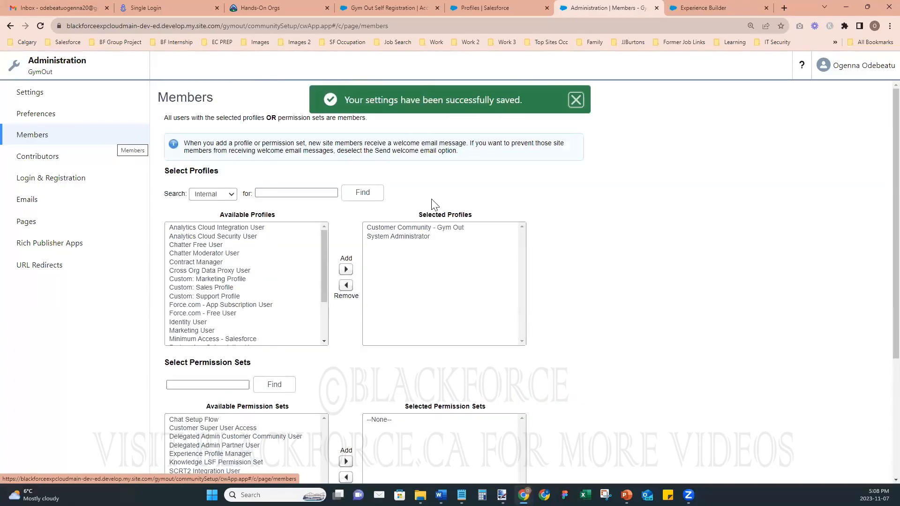
- Enable self-registration and set the registrant profile to Customer Community - Gym Out
left_click(35, 179)
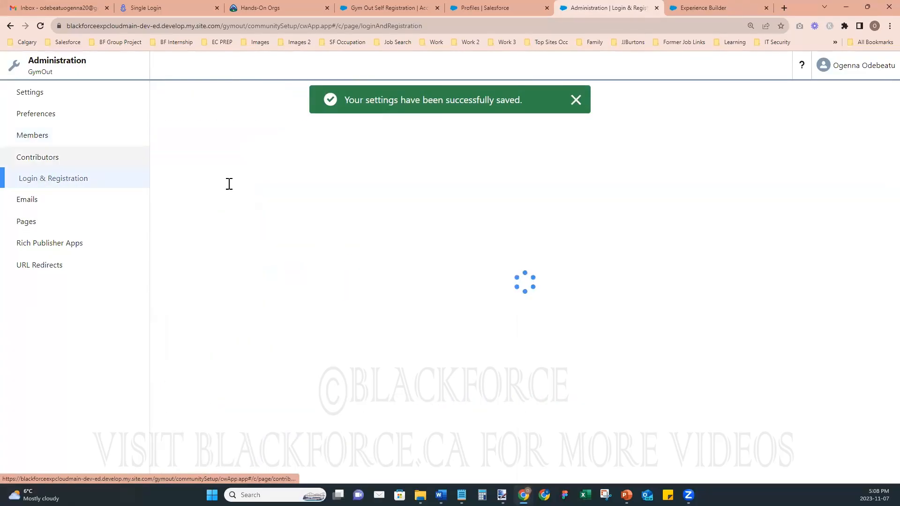
scroll(469, 242, "down", 10)
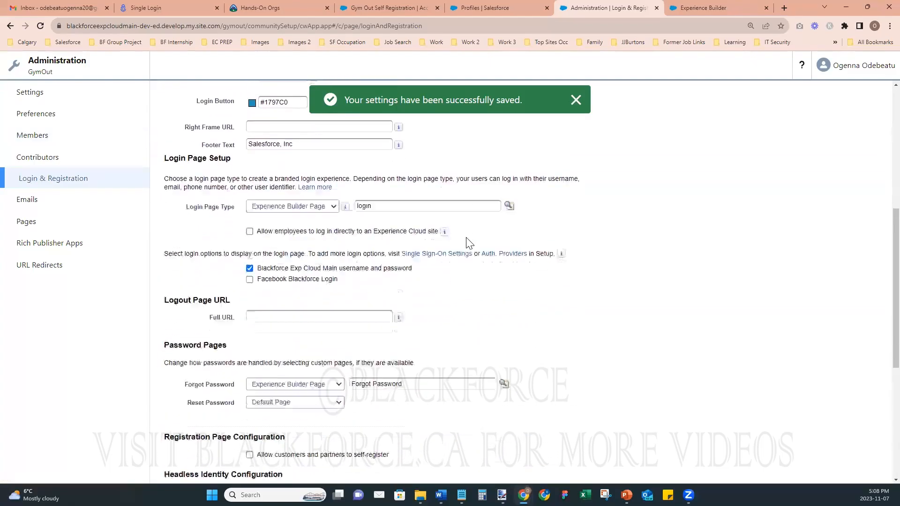
left_click(251, 291)
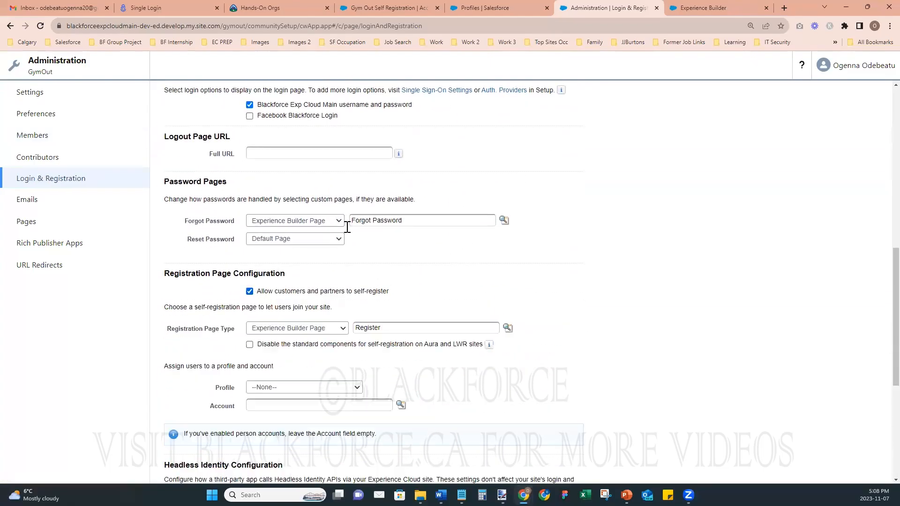
scroll(412, 229, "down", 3)
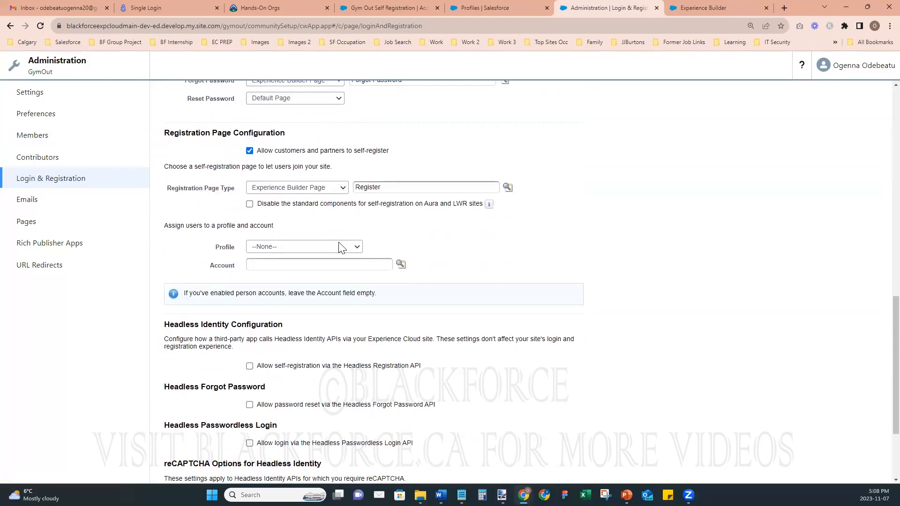
left_click(291, 246)
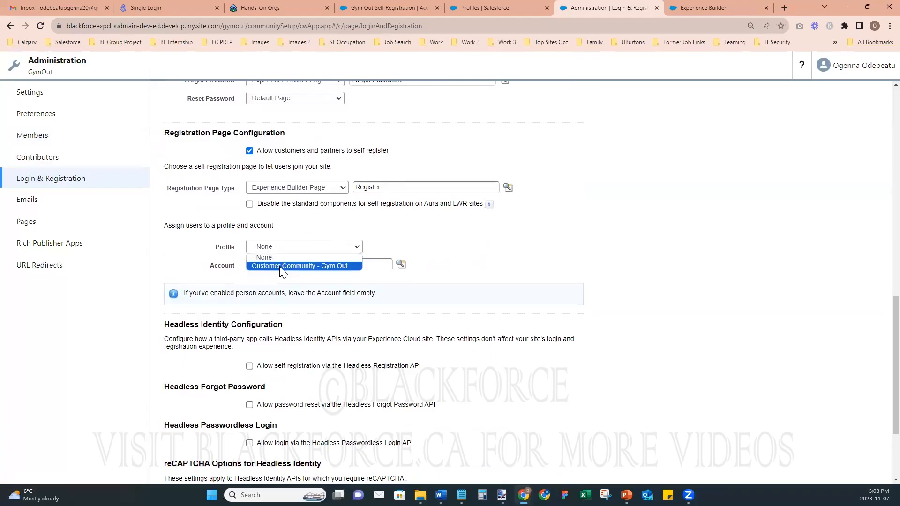
left_click(282, 266)
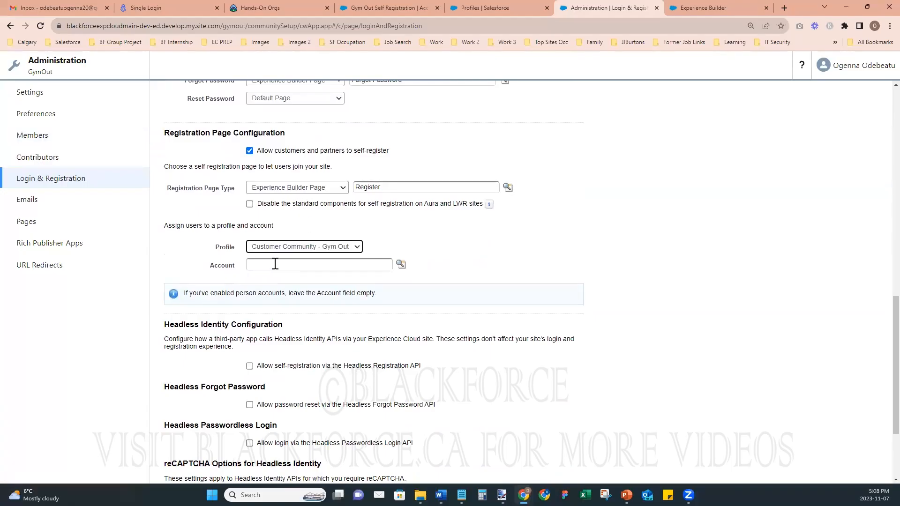
- Search the Account lookup for 'self', checking the Gym Out Self Registration record and profiles pages
left_click(400, 265)
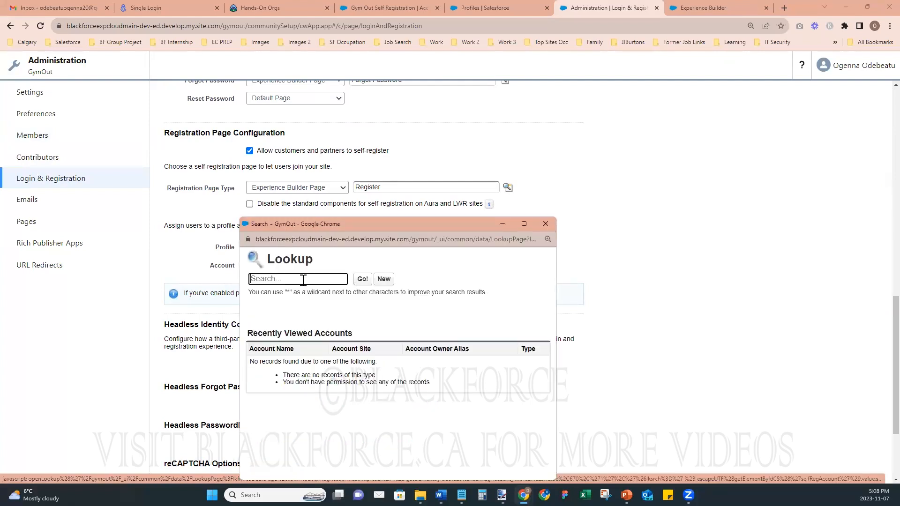
type("self")
left_click(362, 279)
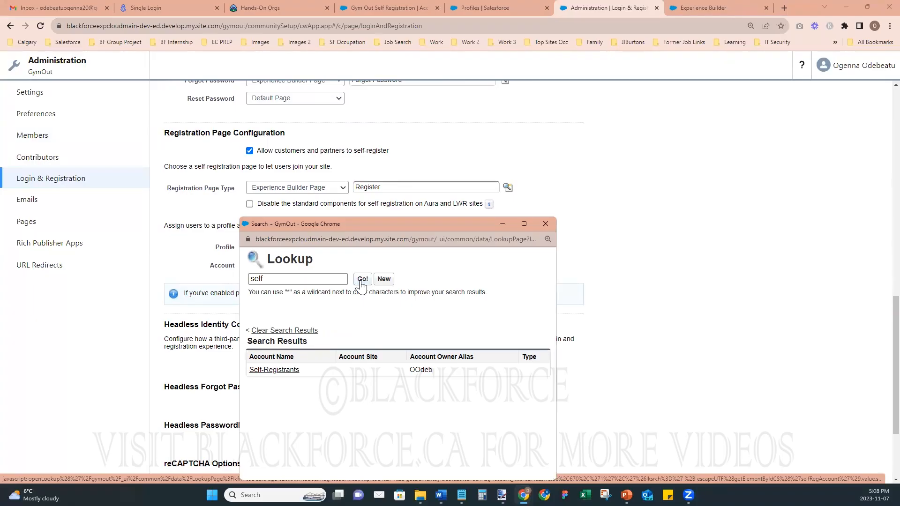
left_click(386, 7)
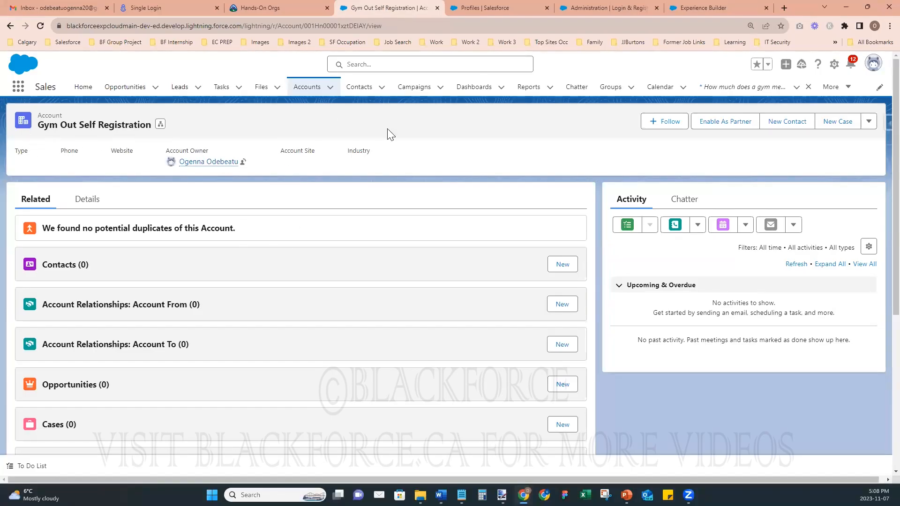
left_click(472, 10)
left_click(398, 12)
left_click(586, 7)
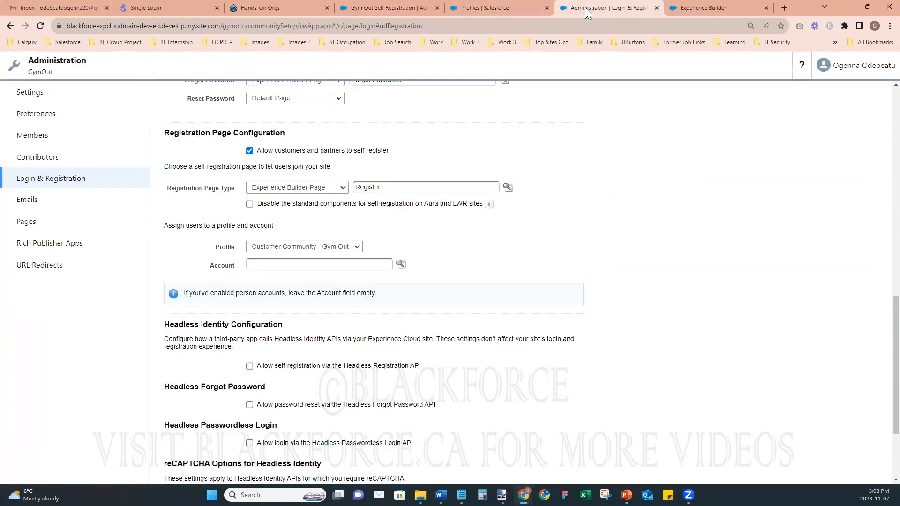
- Search the Account lookup for 'gym', pick Gym Out Self Registration, and save the settings
left_click(400, 264)
left_click(311, 279)
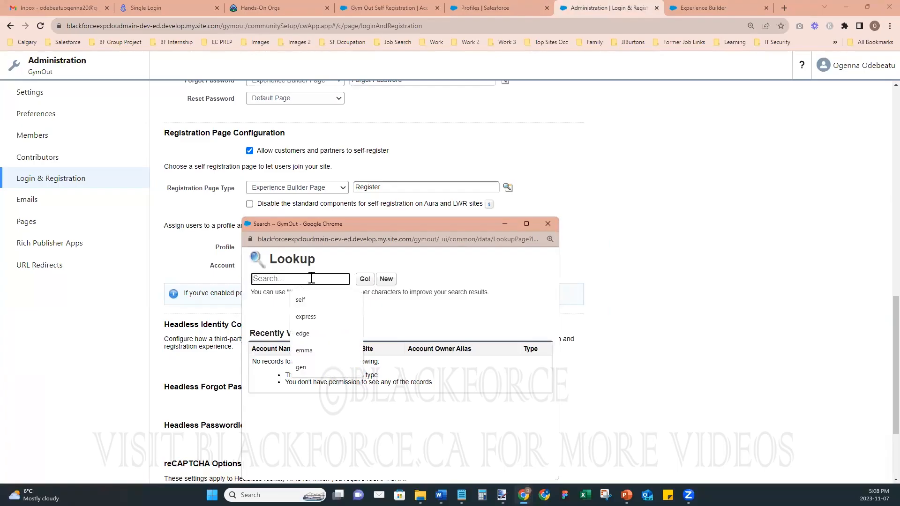
type("gym")
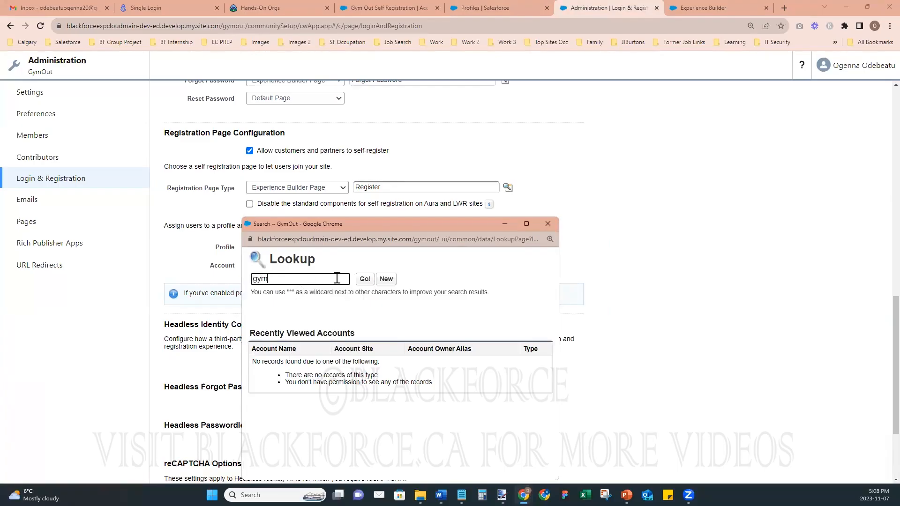
left_click(364, 280)
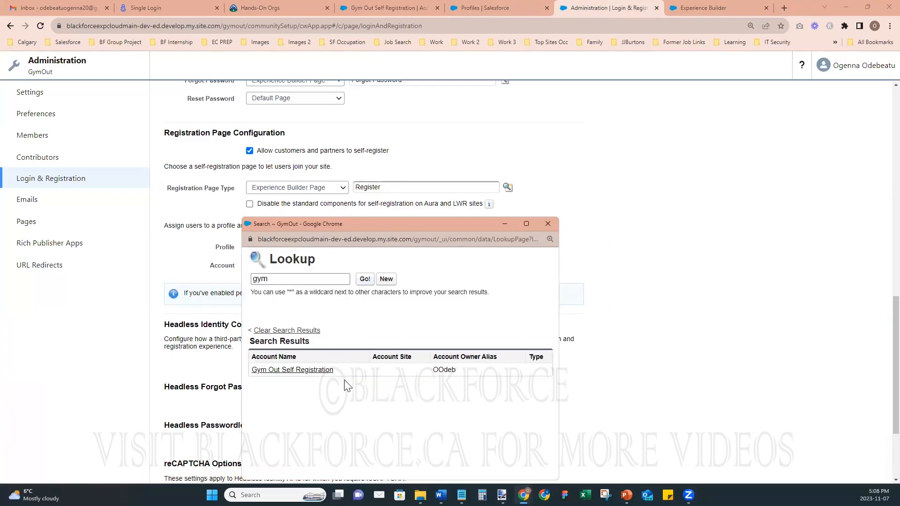
left_click(290, 370)
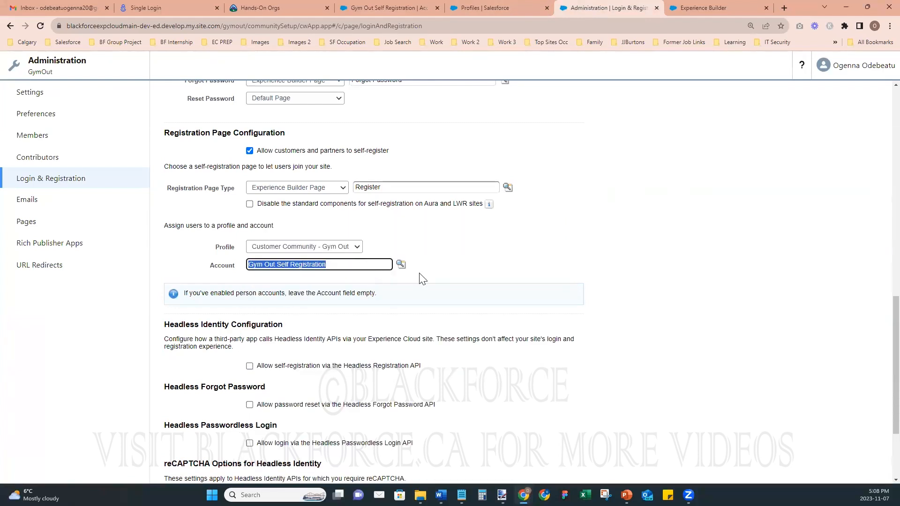
left_click(305, 287)
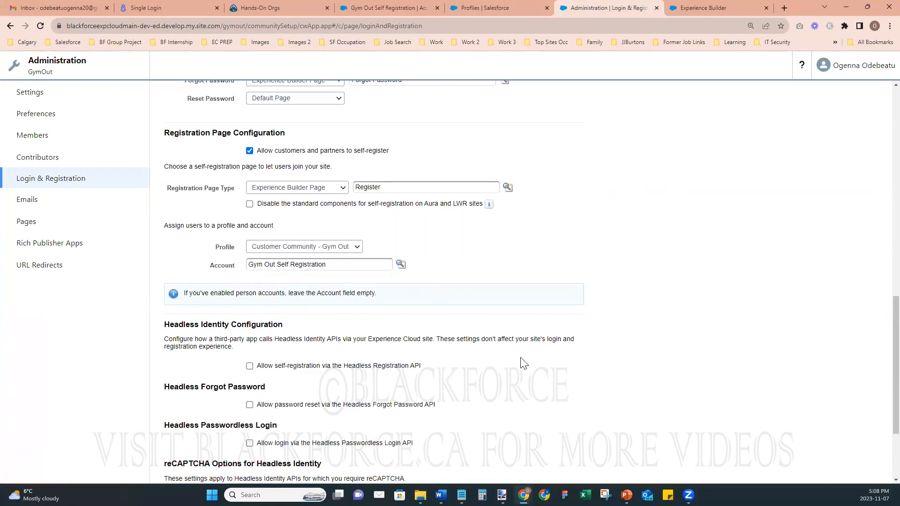
scroll(523, 364, "down", 3)
left_click(353, 463)
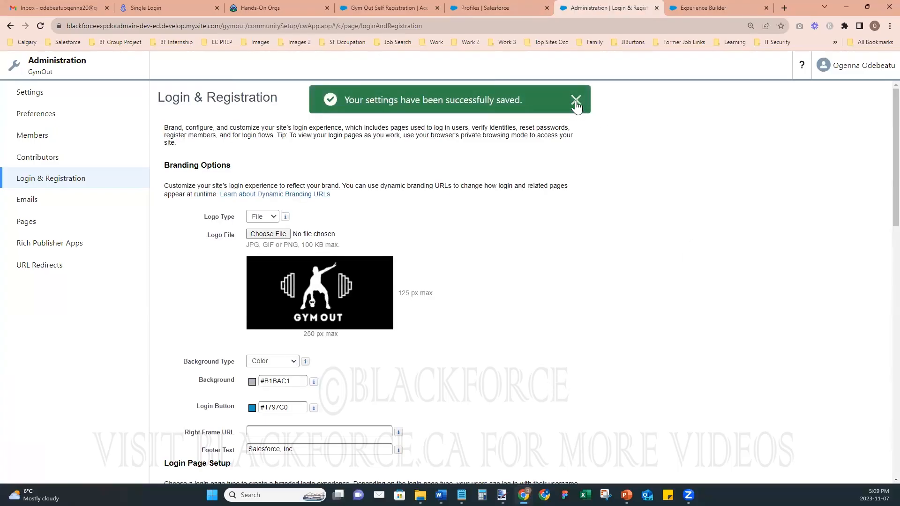
- Dismiss the save confirmation and open Setup's Company Information page
left_click(576, 101)
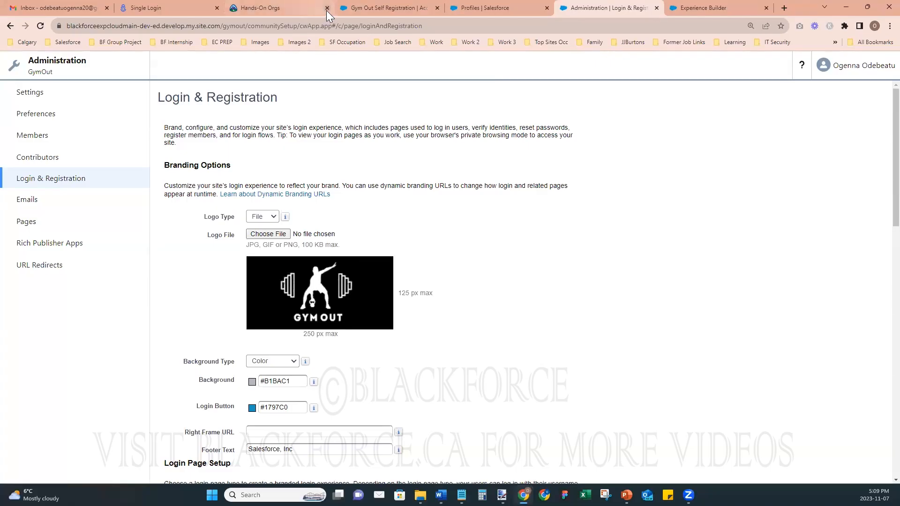
left_click(365, 7)
left_click(470, 9)
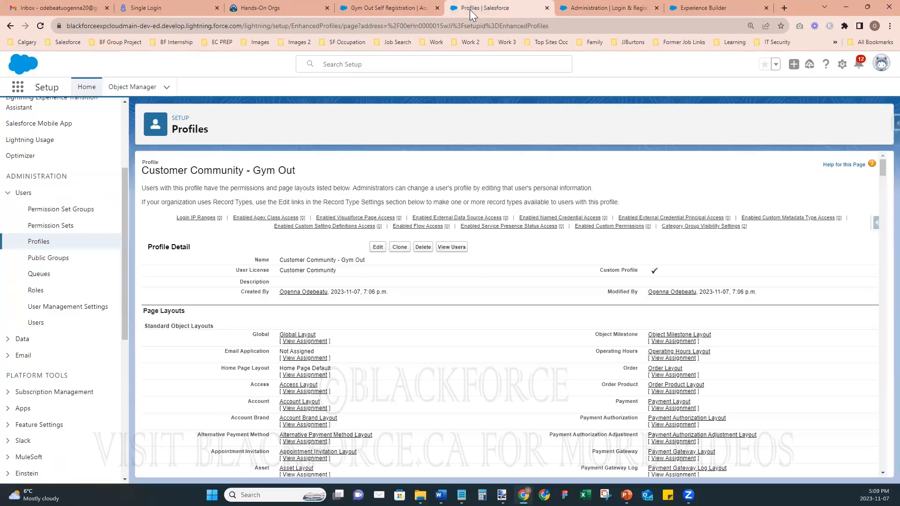
scroll(55, 327, "down", 6)
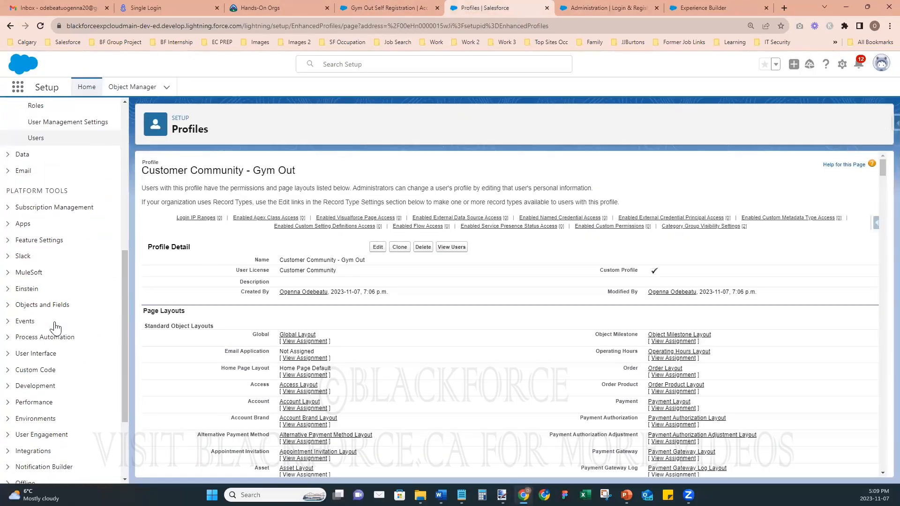
left_click(28, 401)
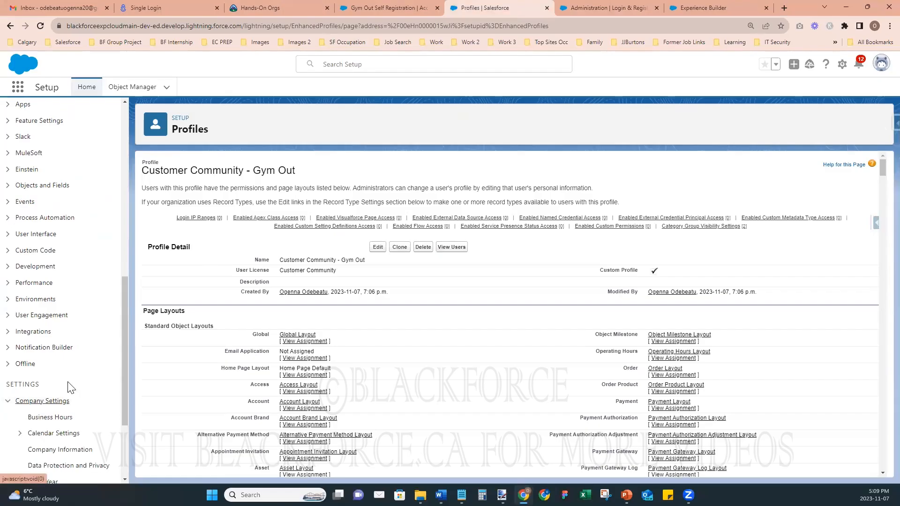
left_click(62, 322)
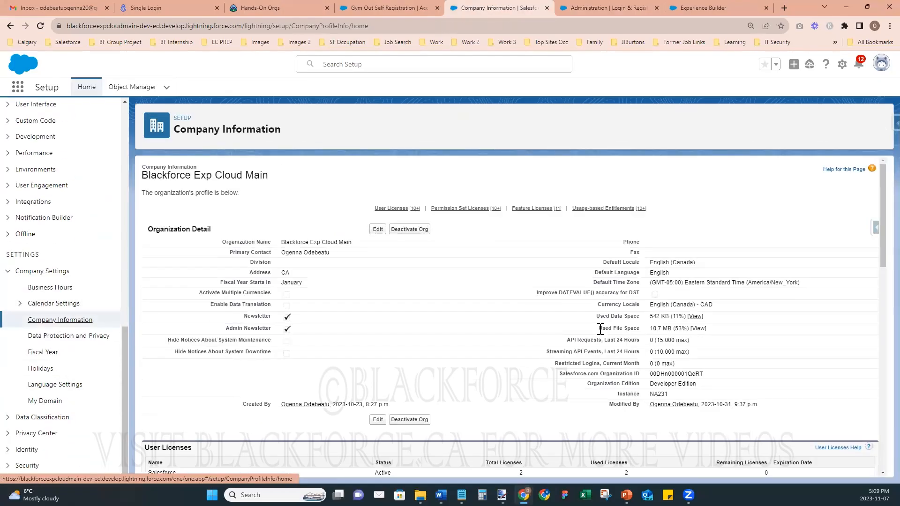
- Expand the User Licenses table, showing 2 Customer Community licences left, then return to Experience Builder
scroll(604, 337, "down", 5)
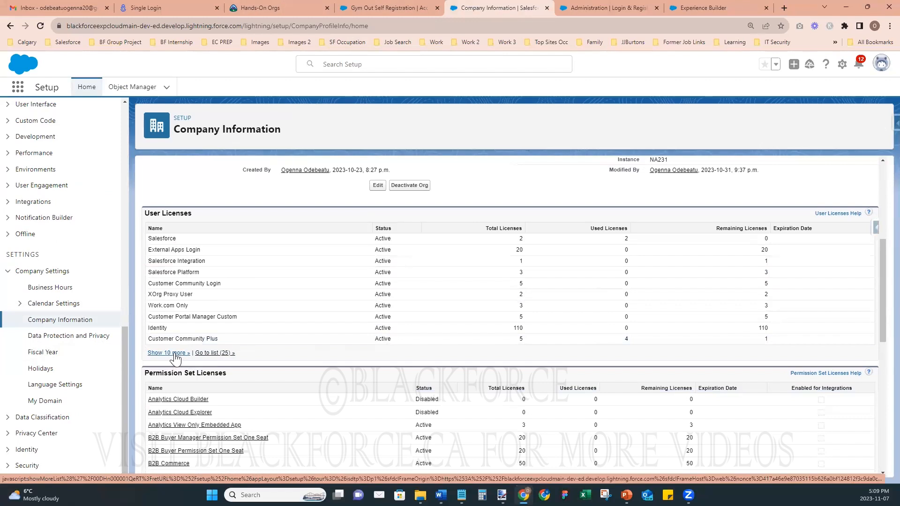
left_click(174, 353)
scroll(314, 373, "down", 1)
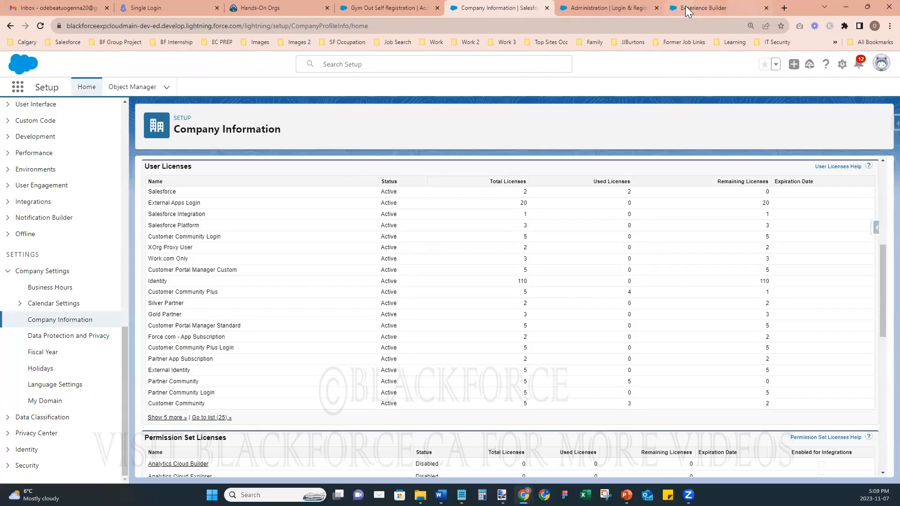
left_click(703, 9)
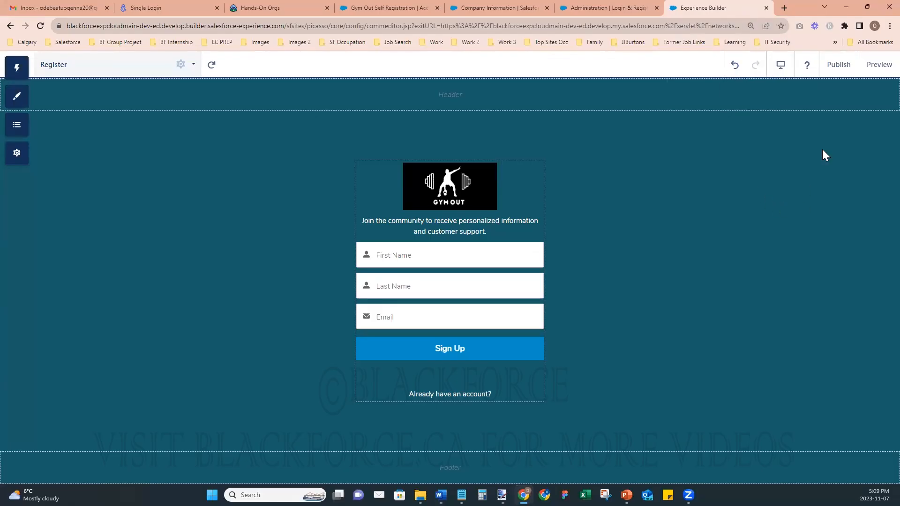
- Publish the GymOut site and acknowledge the publish confirmation
left_click(835, 68)
left_click(592, 348)
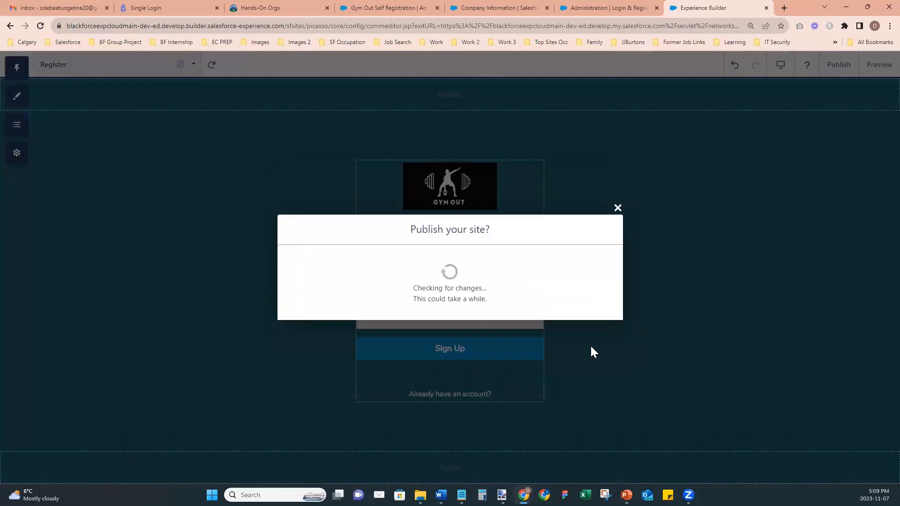
left_click(600, 313)
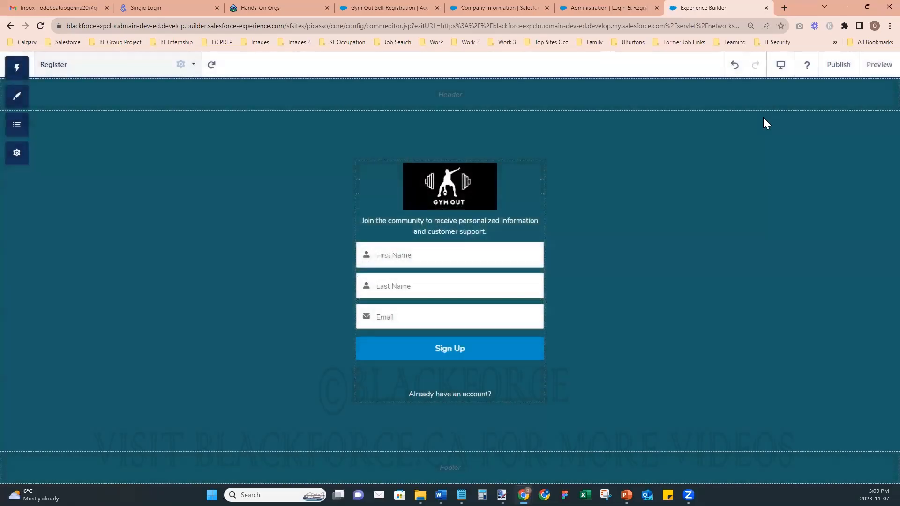
- Open the Published URL from Settings > General in an incognito window
left_click(17, 152)
right_click(245, 300)
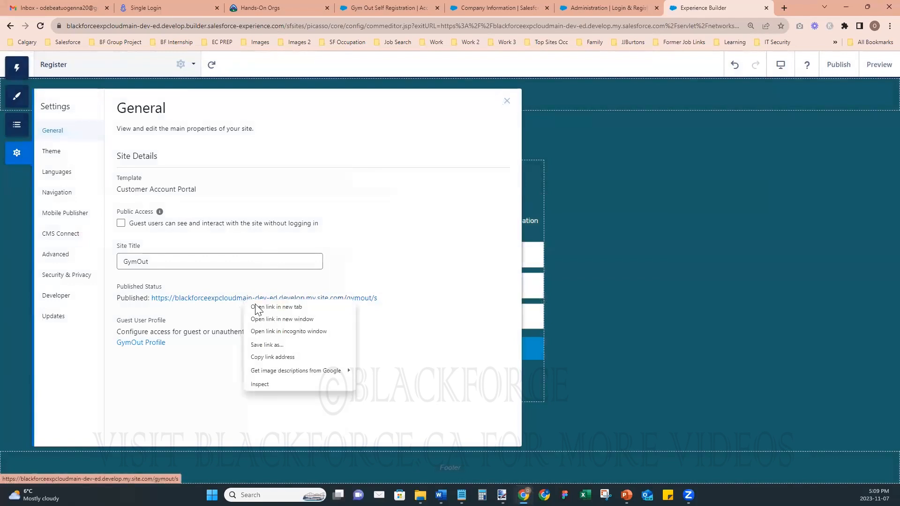
left_click(289, 331)
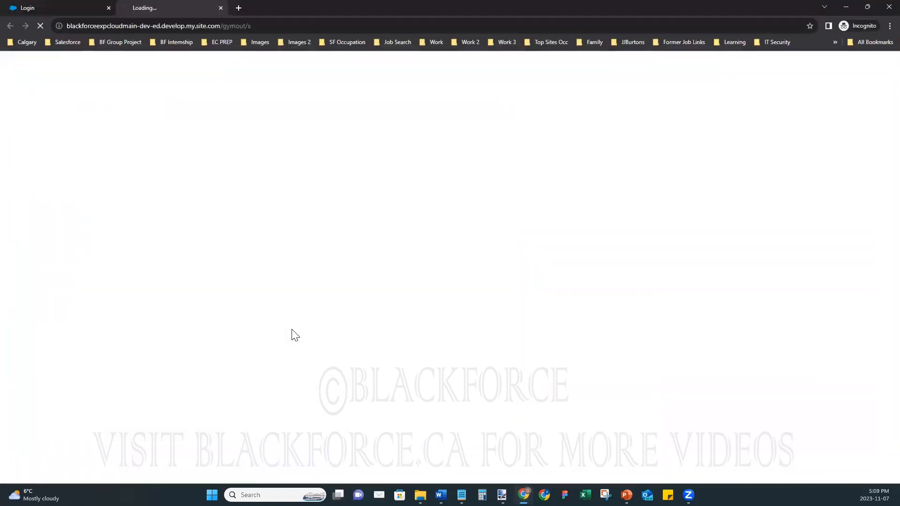
left_click(109, 8)
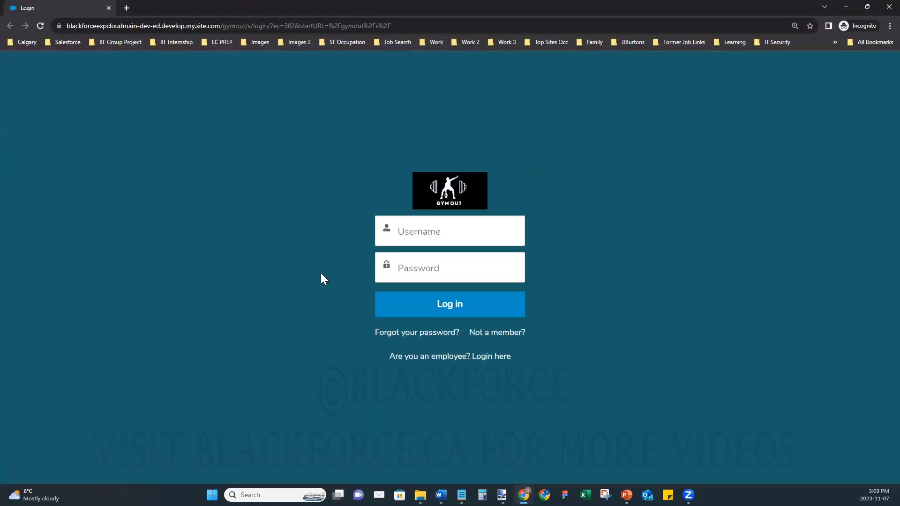
- Fill the sign-up form with a test member's first name, last name and e-mail, and submit it
left_click(491, 338)
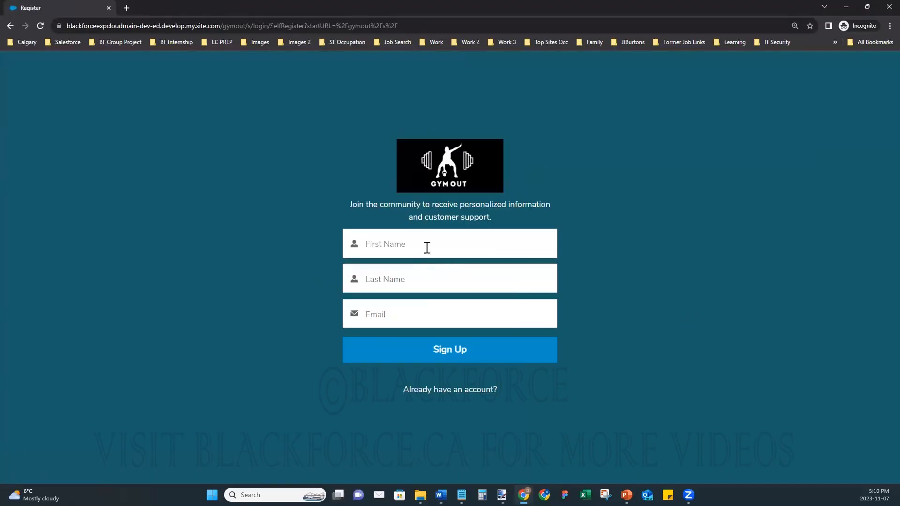
left_click(427, 245)
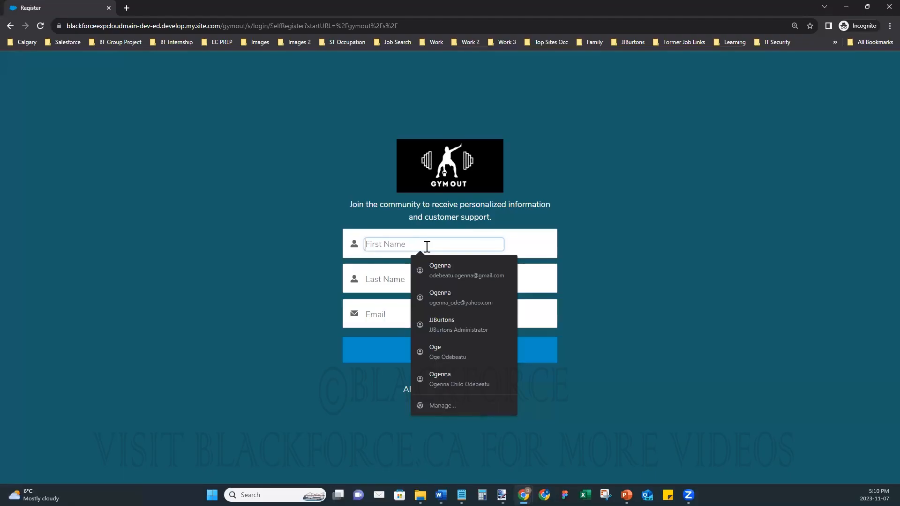
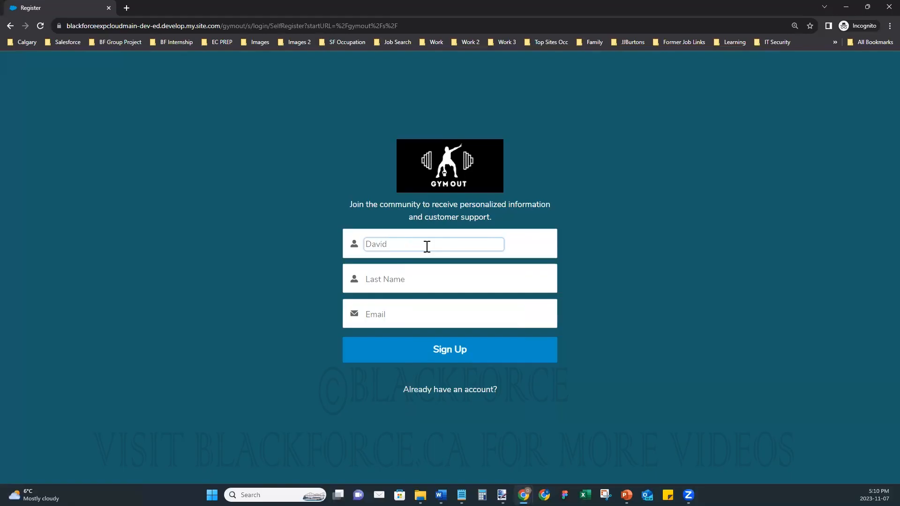
key("Tab")
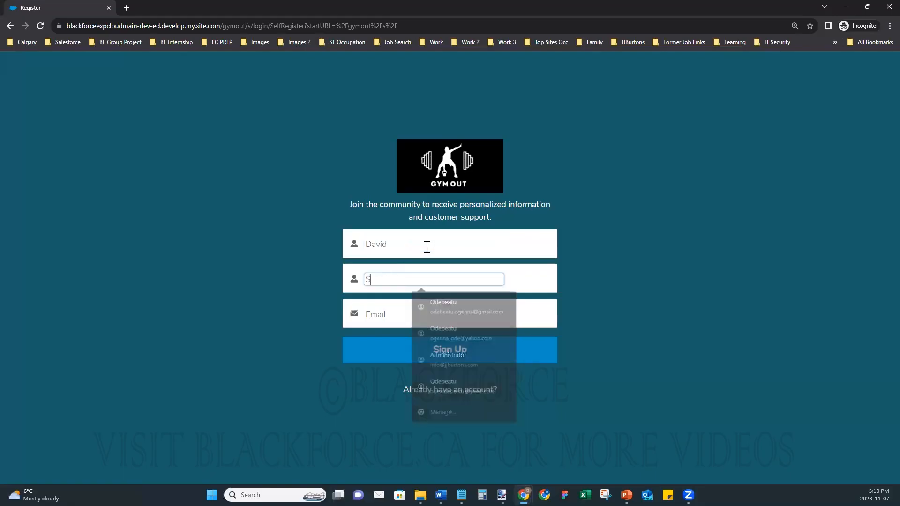
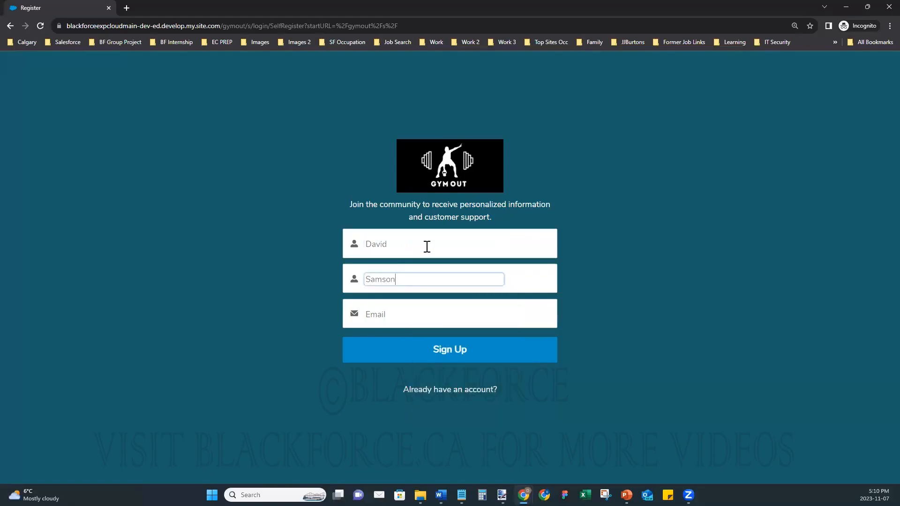
key("Tab")
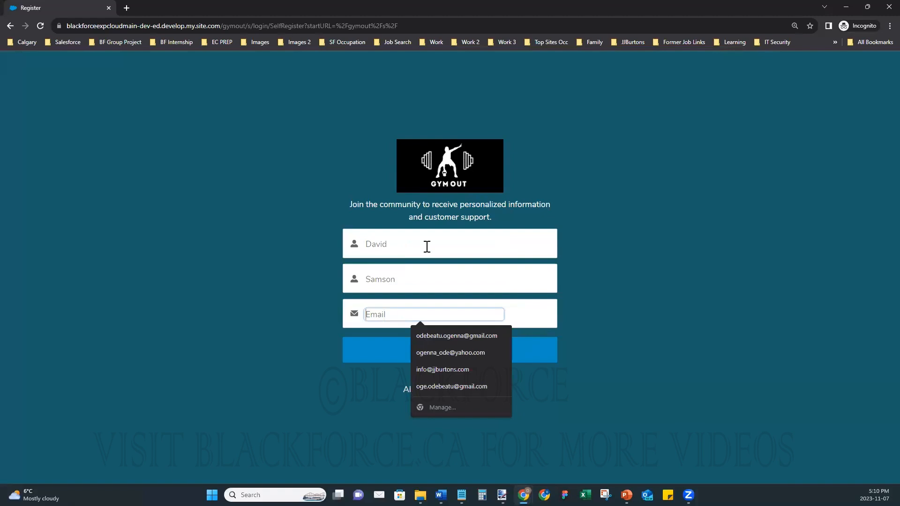
type("oge")
key("BackSpace")
key("BackSpace")
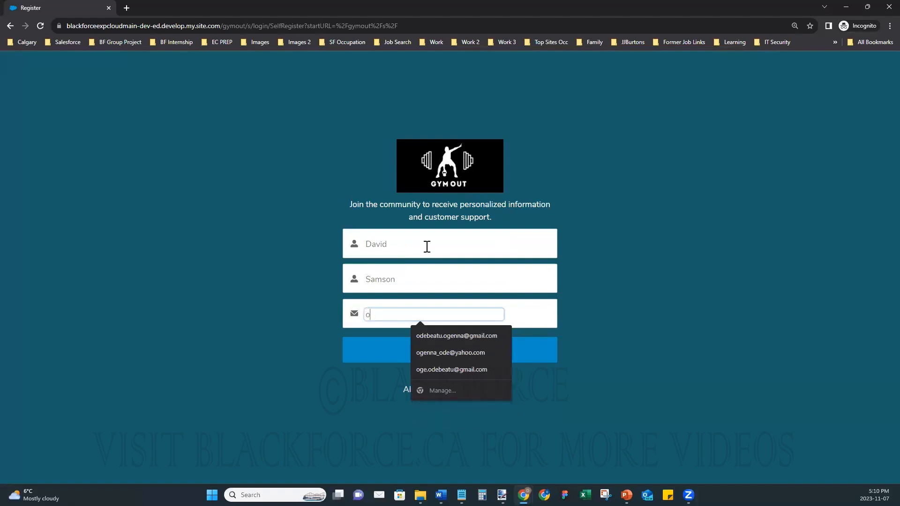
key("BackSpace")
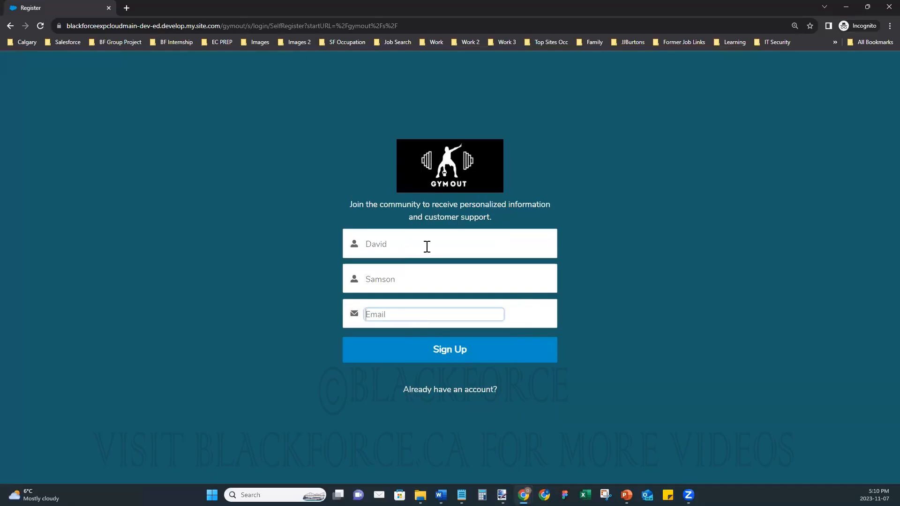
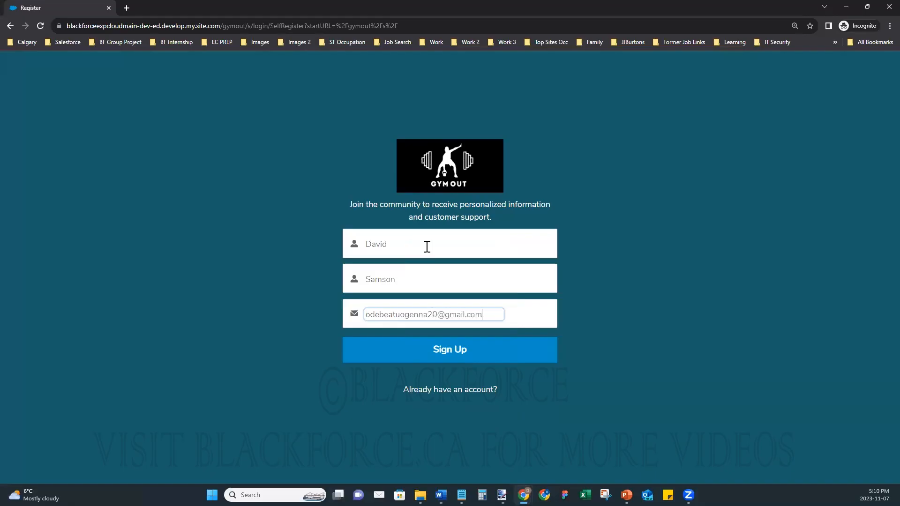
left_click(453, 356)
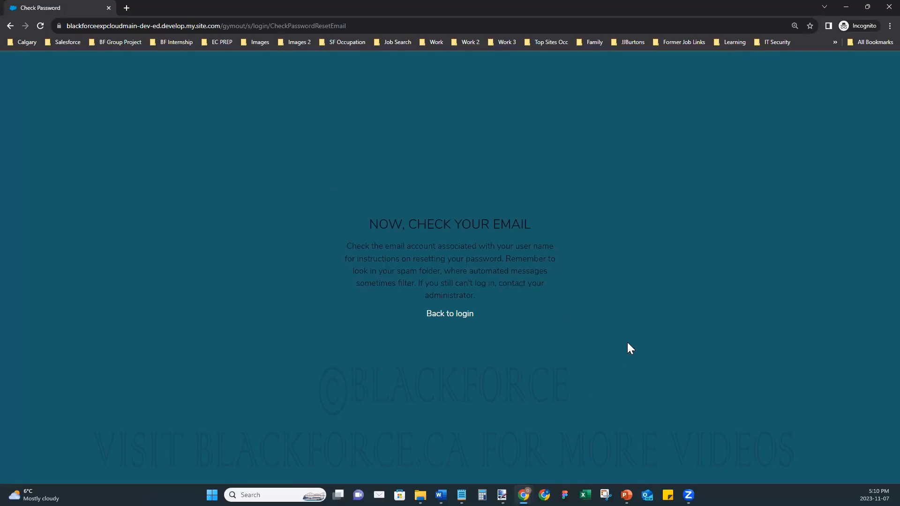
- Reload the Gmail inbox twice to look for the registration e-mail, which hasn't arrived
left_click(840, 7)
left_click(66, 7)
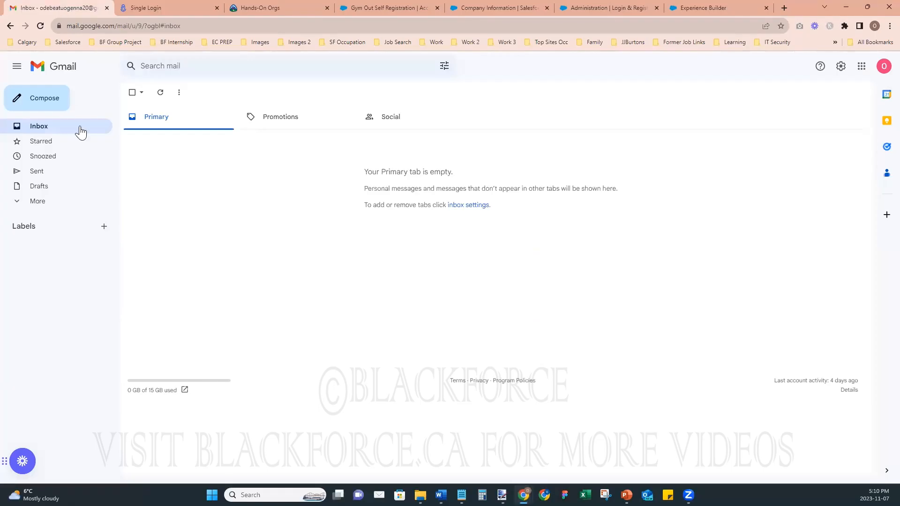
left_click(41, 25)
mouse_move(524, 495)
left_click(586, 452)
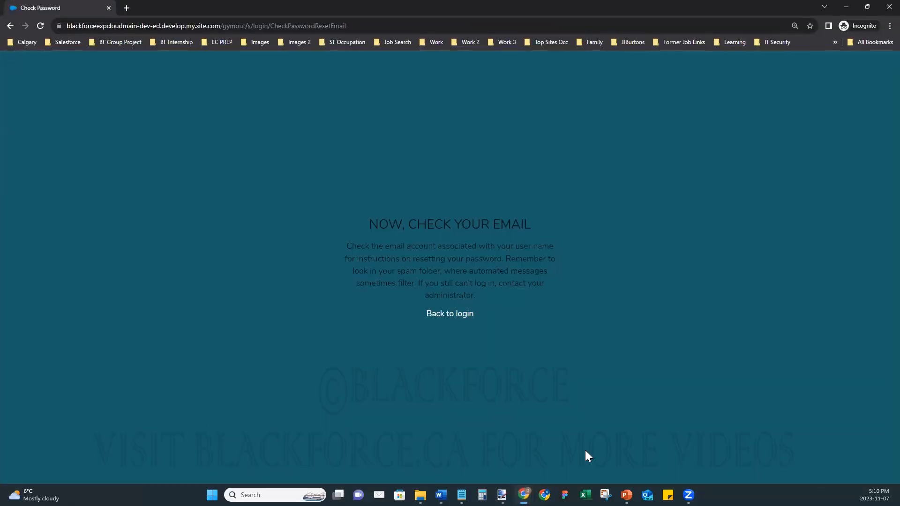
left_click(845, 6)
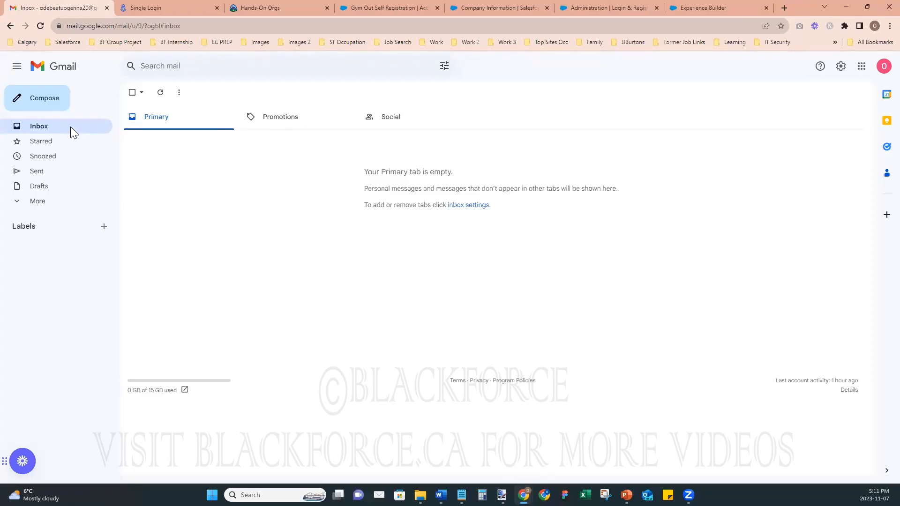
left_click(40, 26)
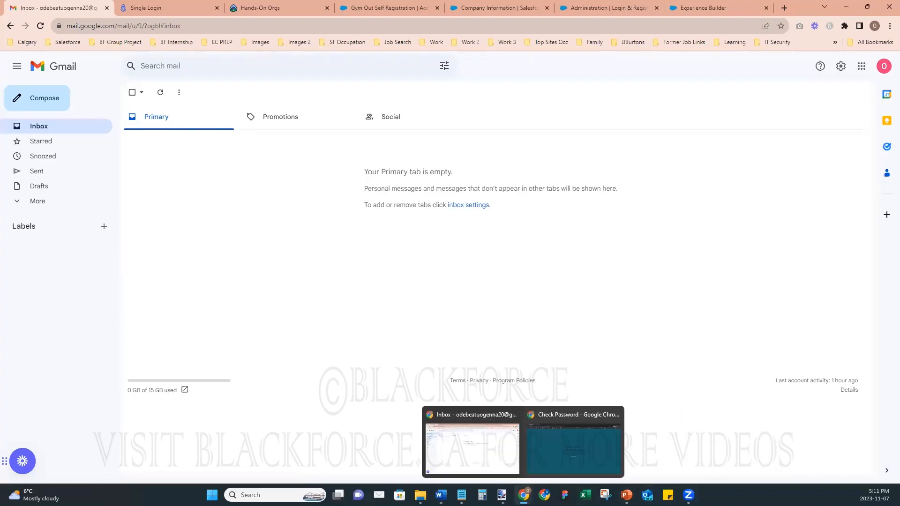
- Open Setup's All Users list and sort it by Full Name to find the new community user
left_click(378, 7)
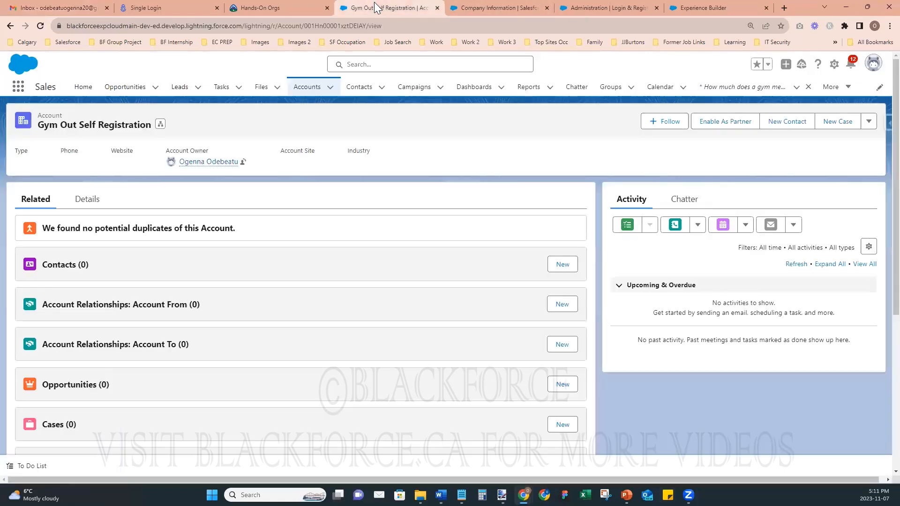
left_click(523, 11)
scroll(52, 244, "up", 10)
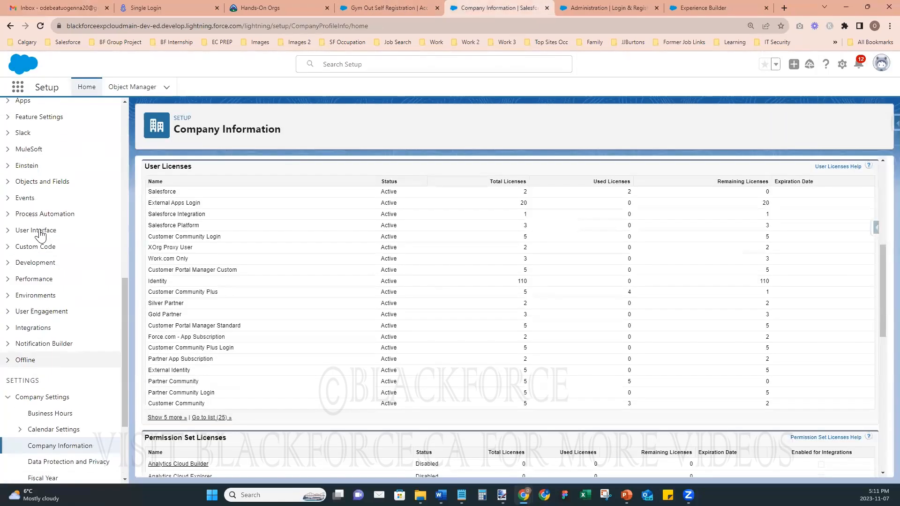
scroll(42, 263, "up", 3)
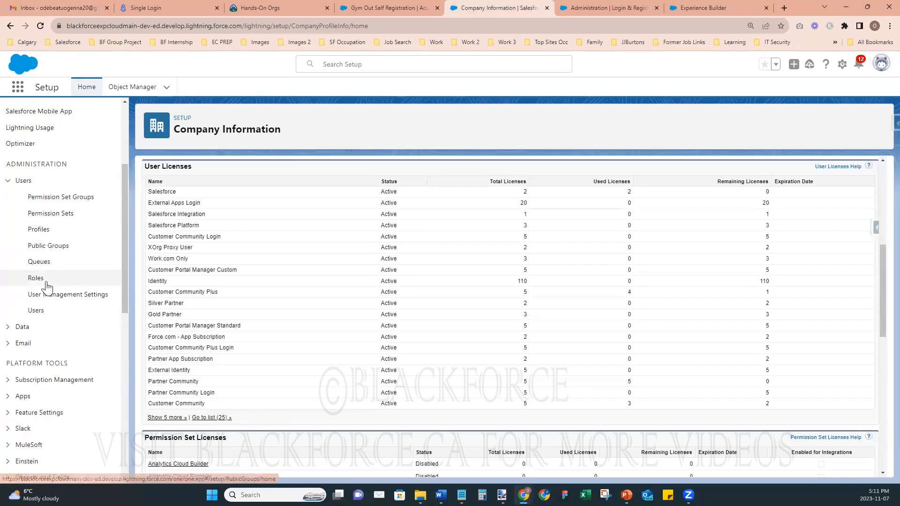
left_click(41, 313)
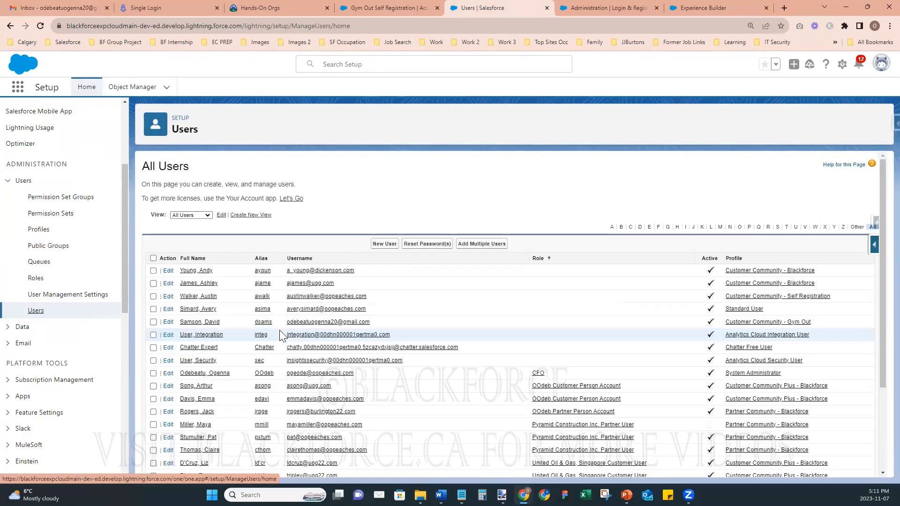
scroll(280, 336, "down", 1)
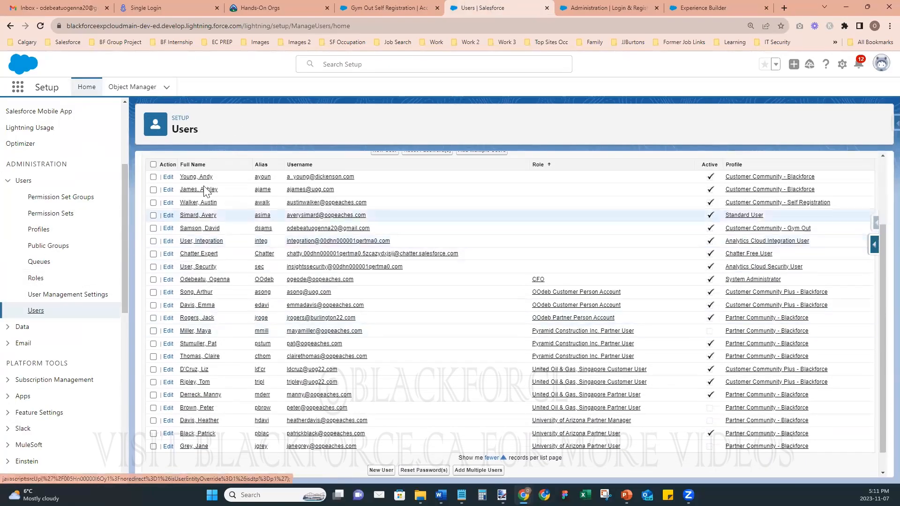
left_click(195, 165)
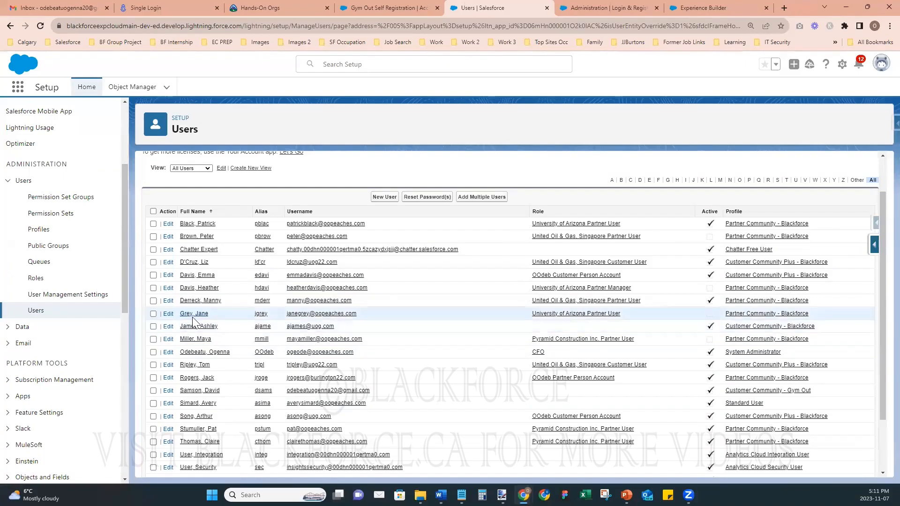
- Reload the Gmail inbox again to check for the registration e-mail
left_click(707, 10)
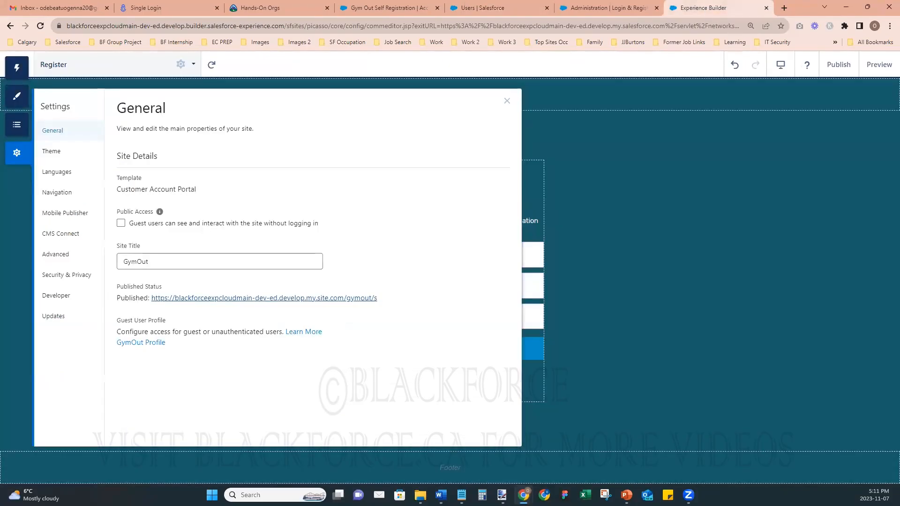
left_click(75, 9)
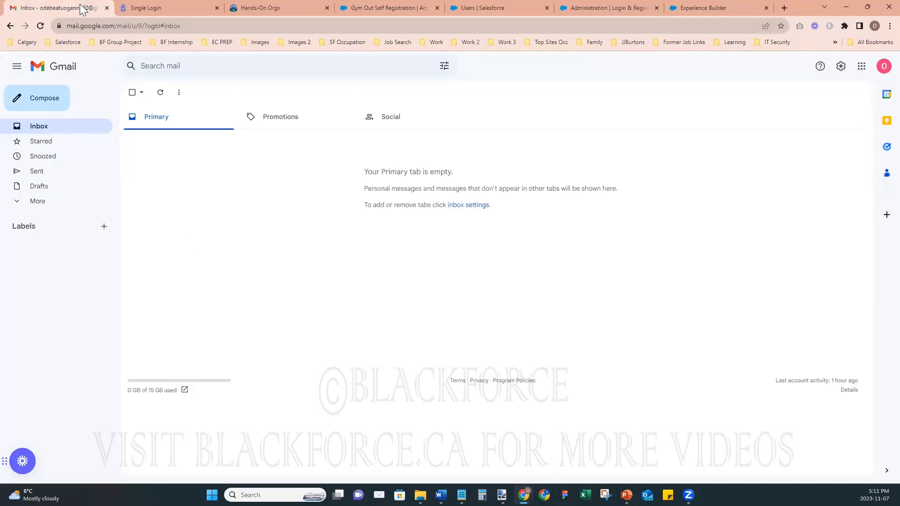
left_click(41, 26)
- Bring back the private site window and go from the login page to the sign-up page
mouse_move(524, 495)
left_click(557, 453)
left_click(443, 314)
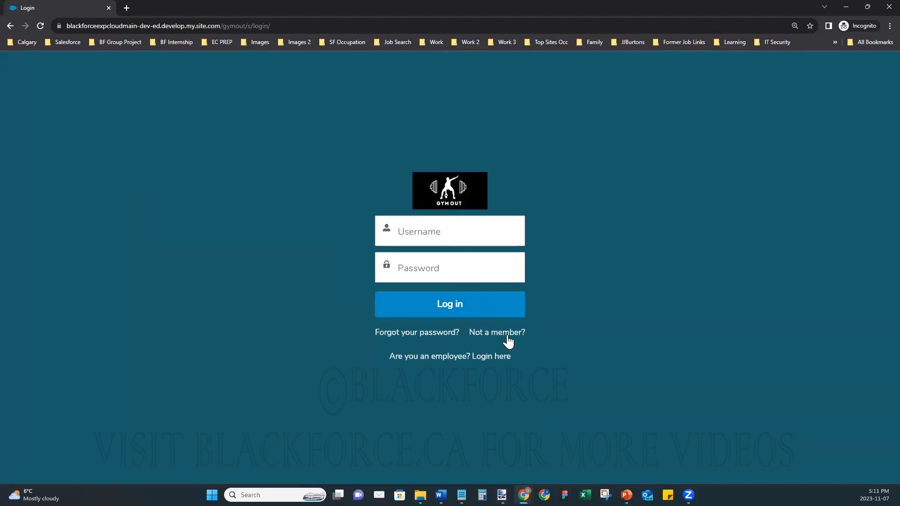
left_click(503, 333)
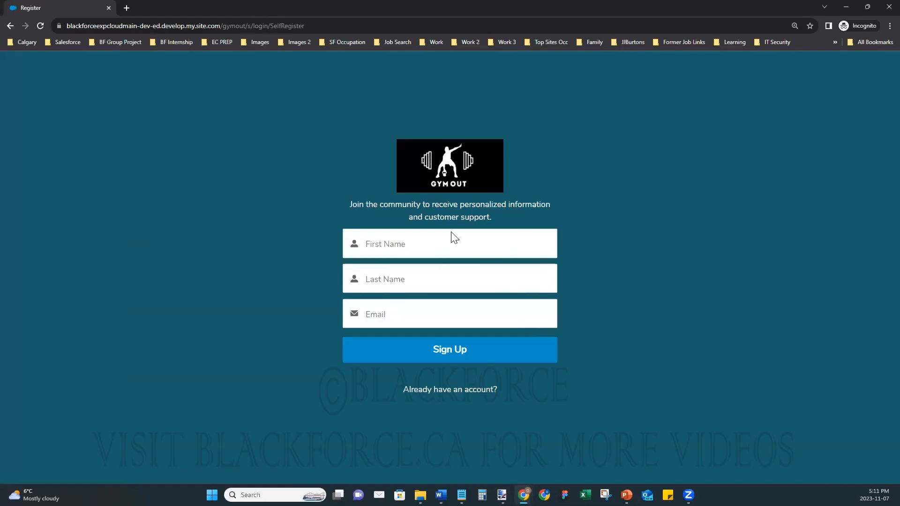
- Submit a second registration with a test member's first name, last name and a new e-mail
left_click(438, 243)
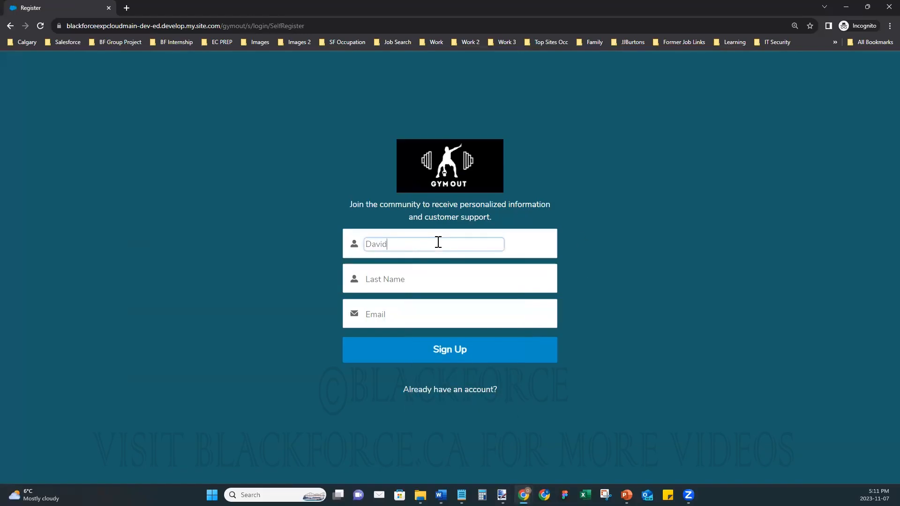
key("Tab")
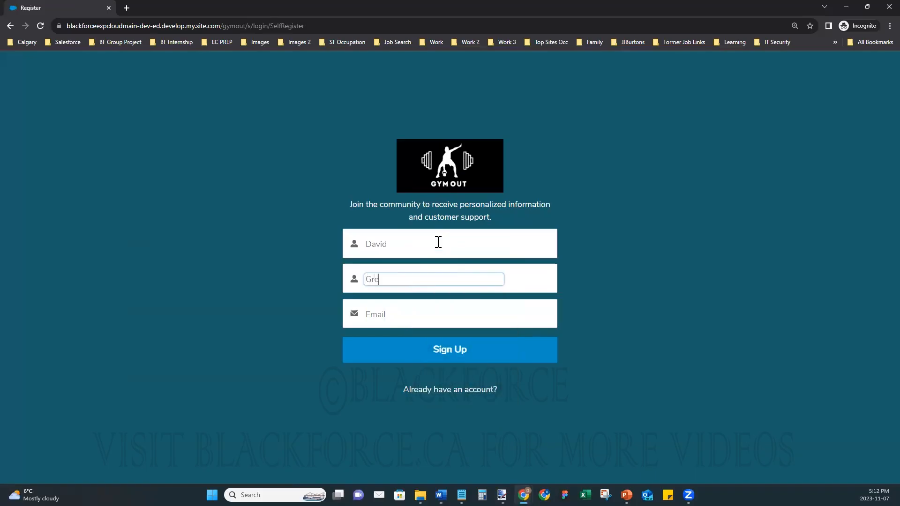
key("Tab")
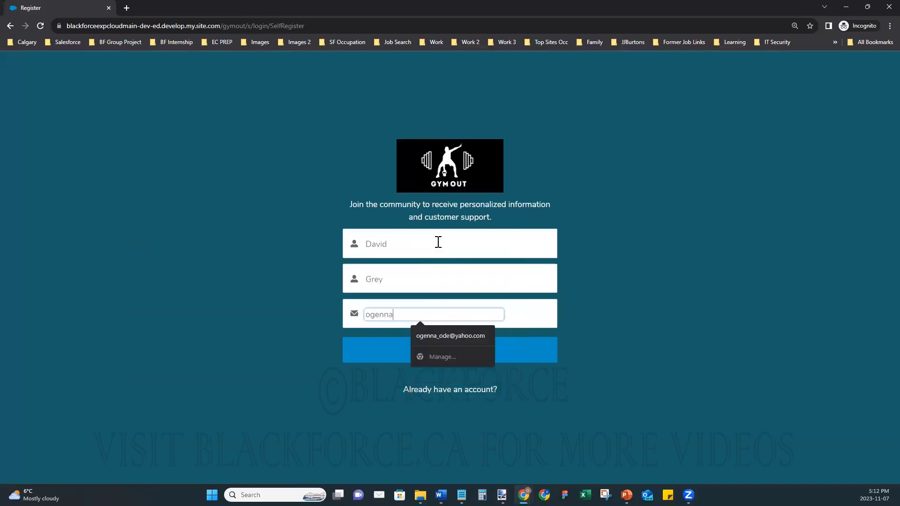
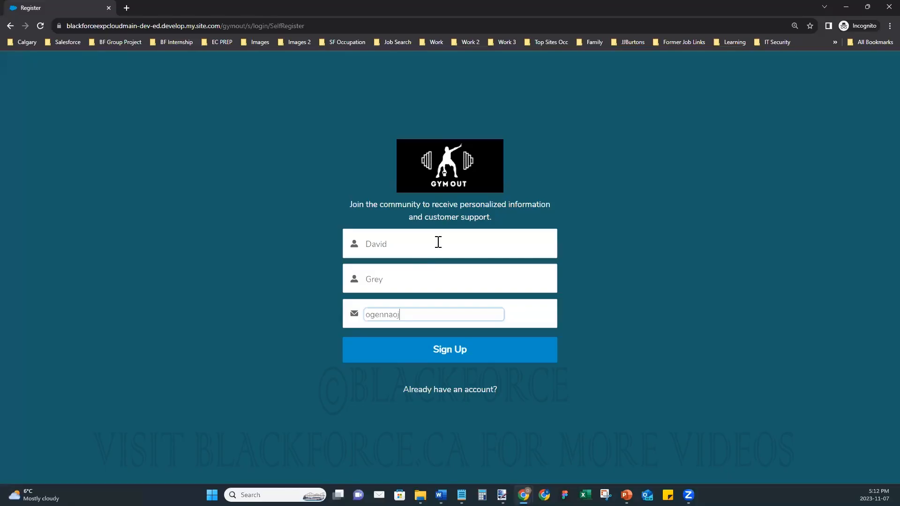
left_click(447, 349)
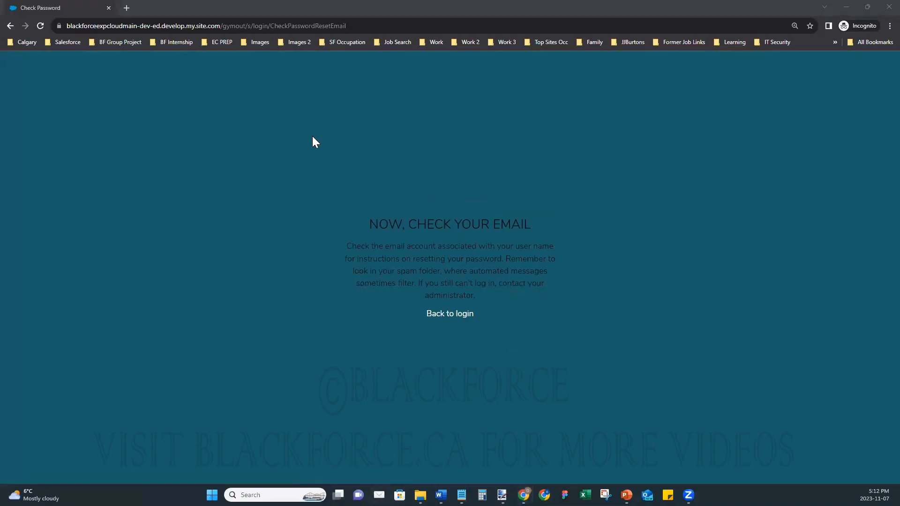
- Shrink the desktop mail app's window and drag it out of the way
left_click(379, 495)
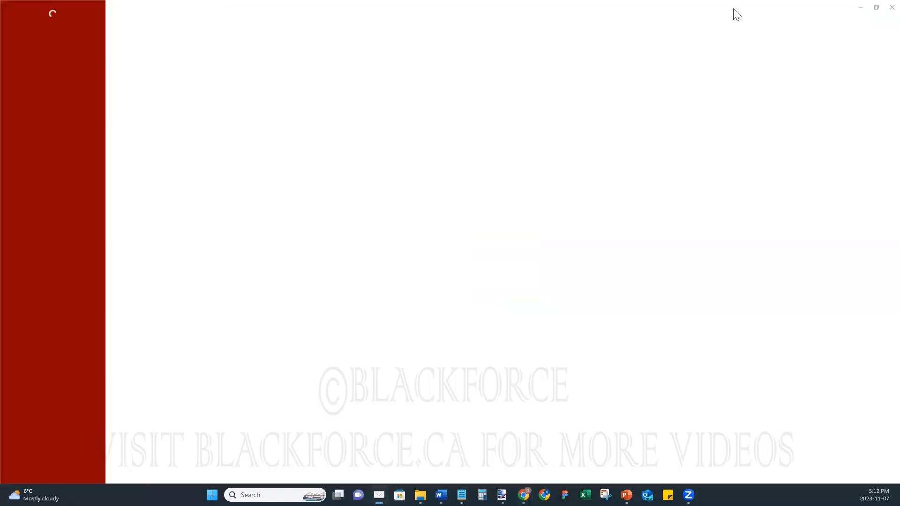
left_click(876, 7)
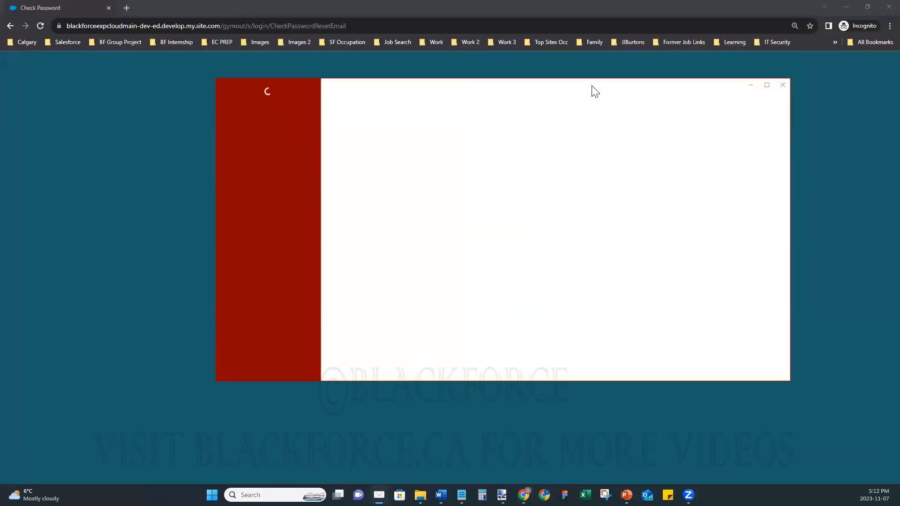
left_click_drag(591, 86, 899, 86)
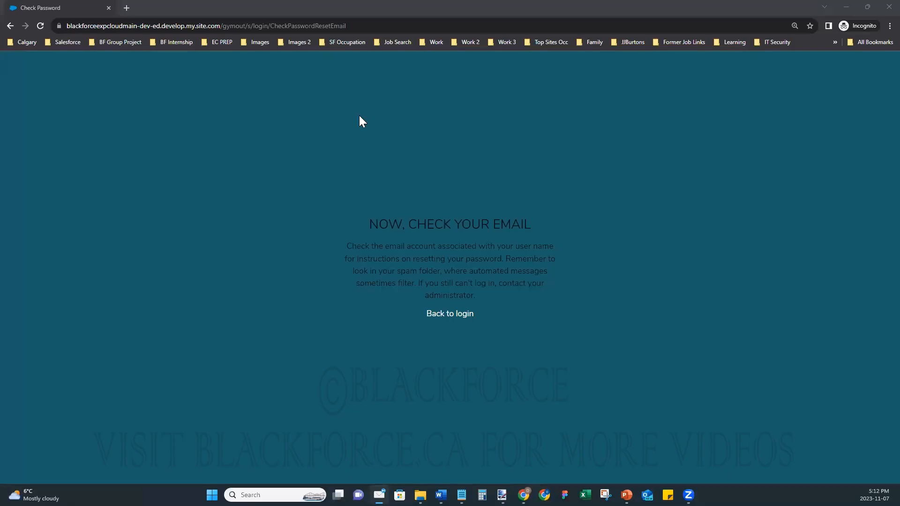
- Minimize the incognito window, expand Gmail's folder list and show All Mail
left_click(841, 10)
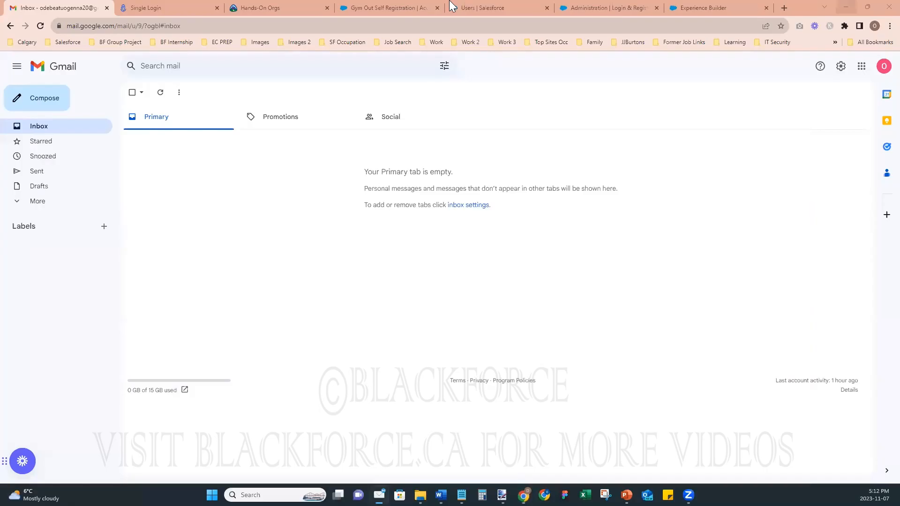
left_click(37, 202)
left_click(51, 261)
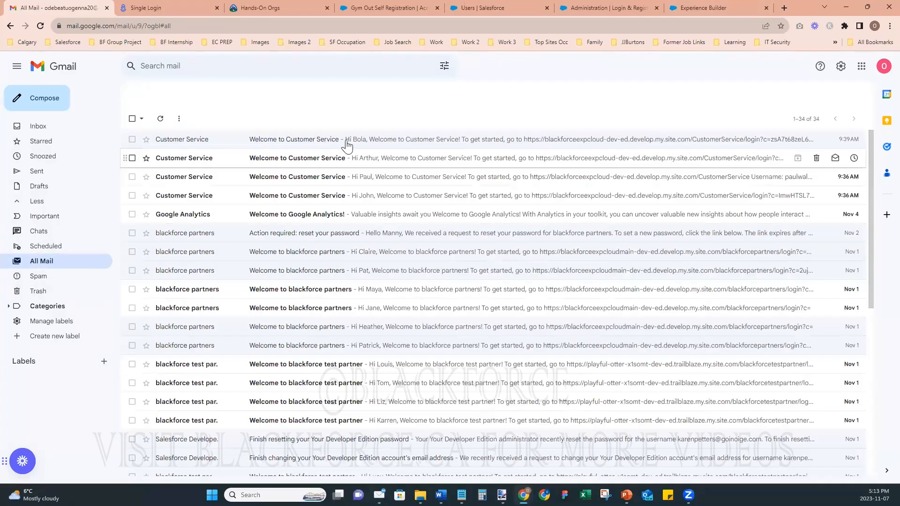
left_click(371, 143)
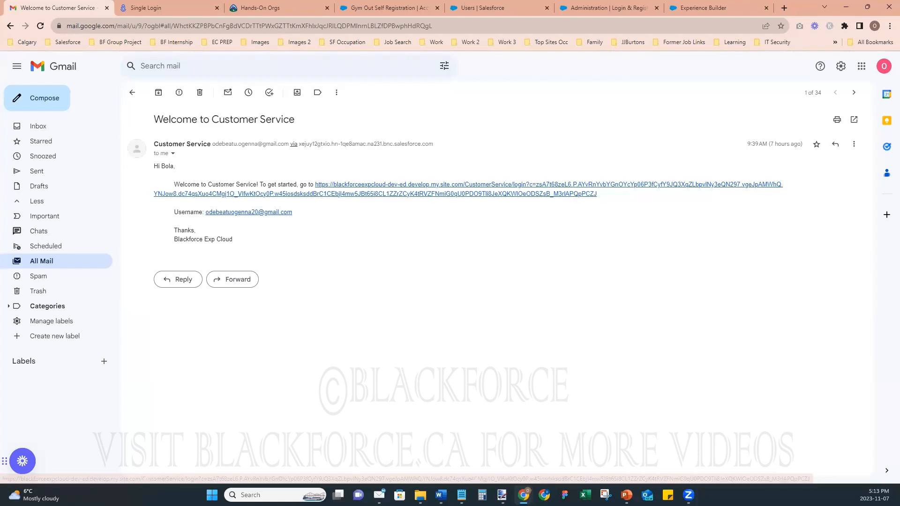
key("alt+Tab")
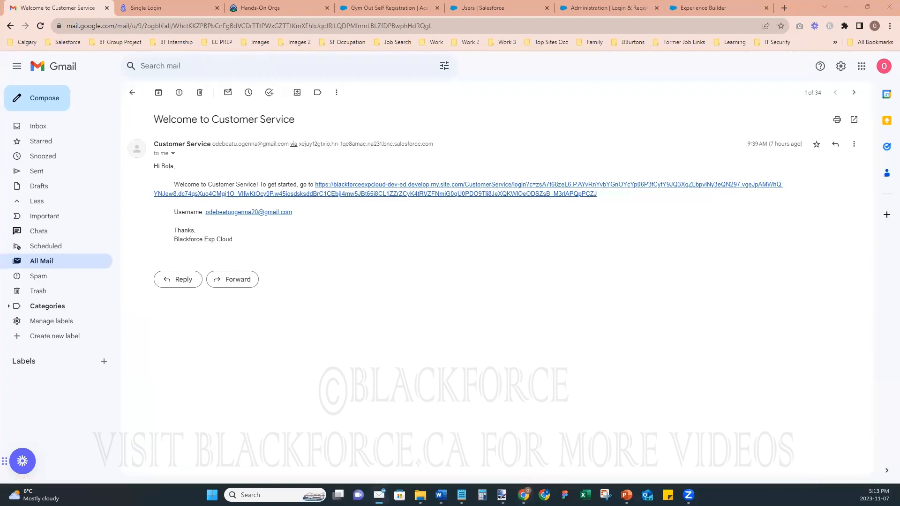
left_click(35, 126)
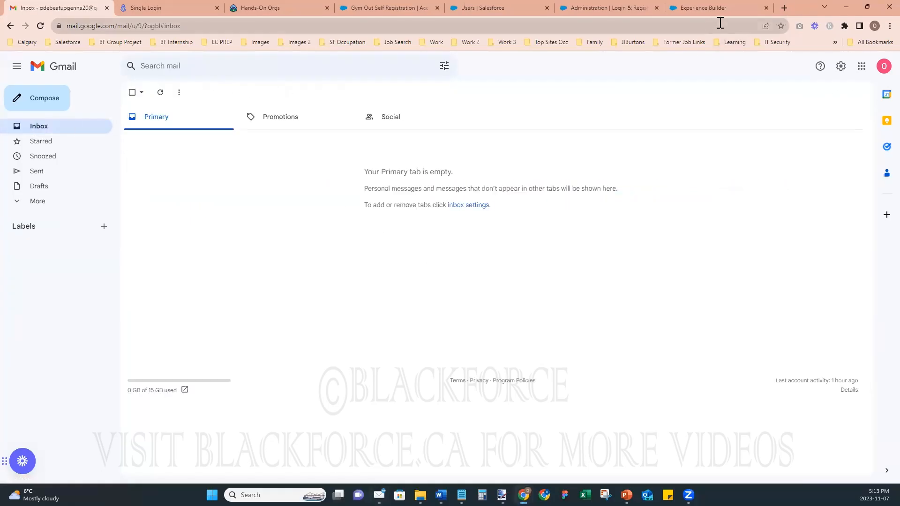
- Review the Login & Registration and Members admin pages, then return to Experience Builder
left_click(692, 8)
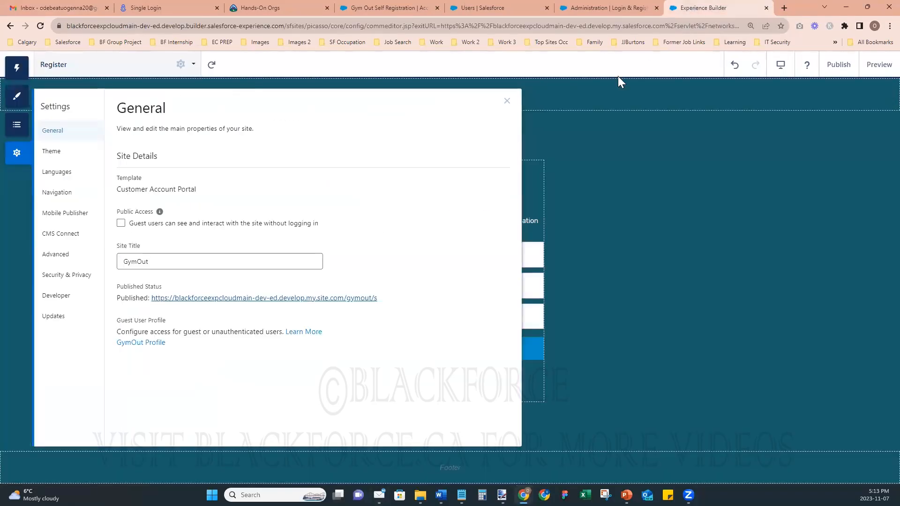
left_click(615, 6)
scroll(521, 214, "down", 6)
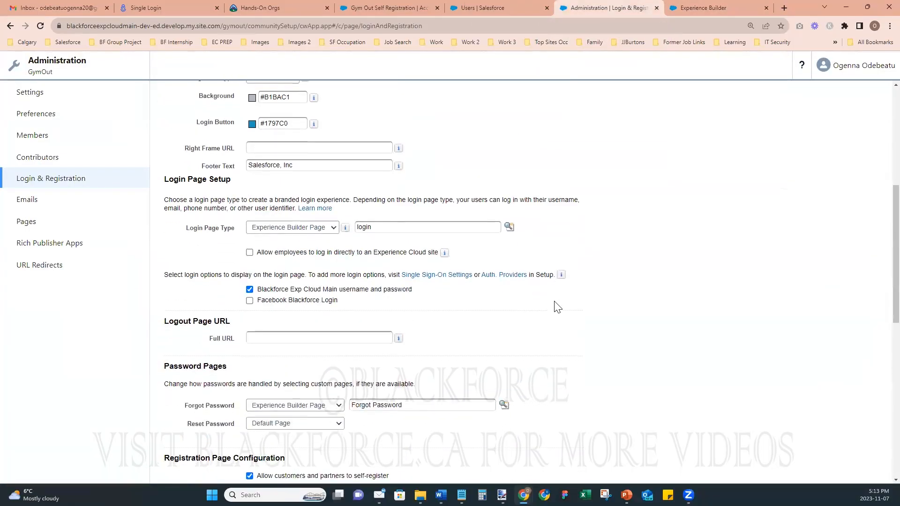
scroll(556, 307, "down", 6)
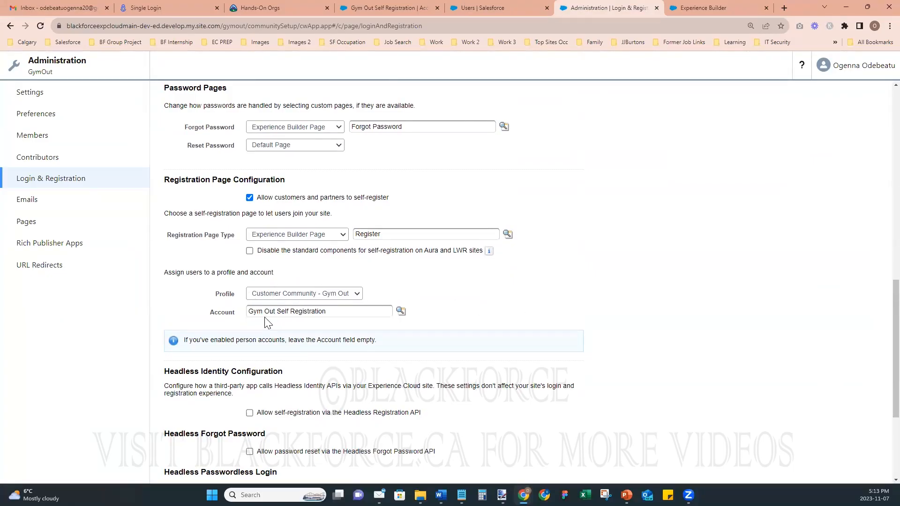
left_click(47, 135)
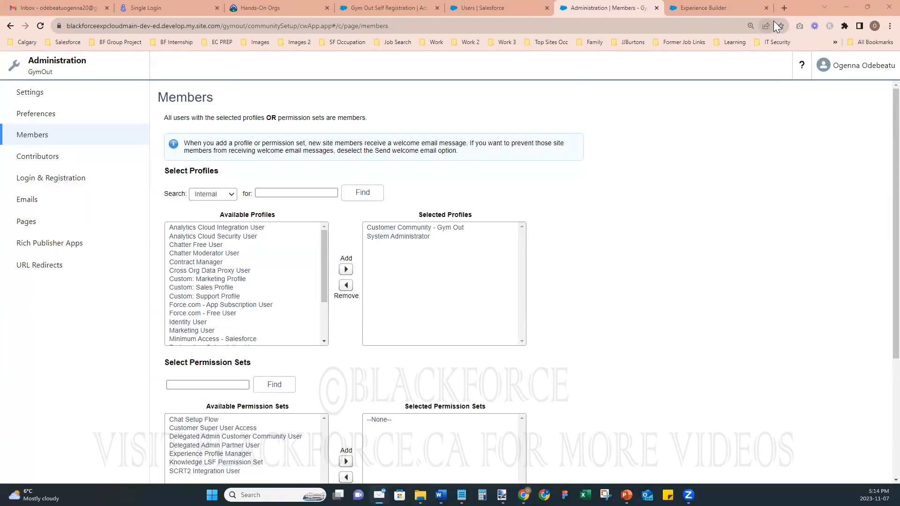
left_click(676, 10)
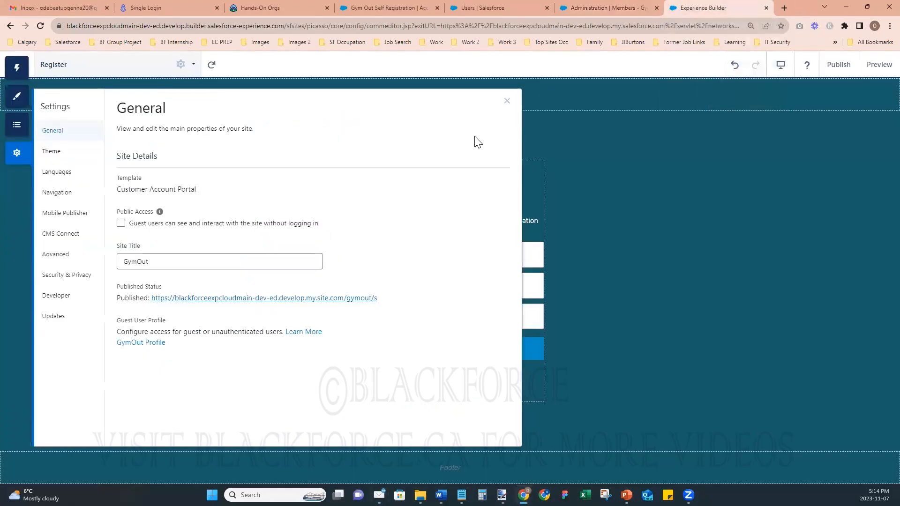
- Close the site settings and open the Home page from the page list
left_click(506, 101)
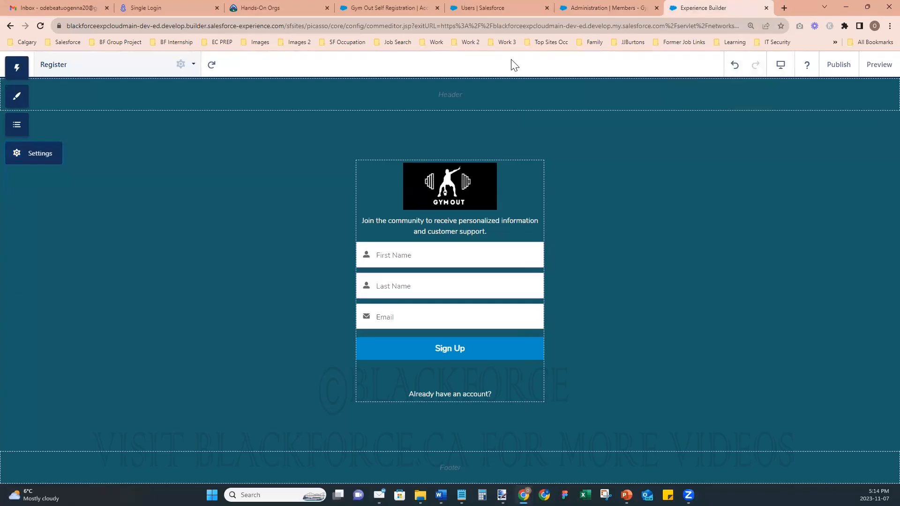
left_click(101, 67)
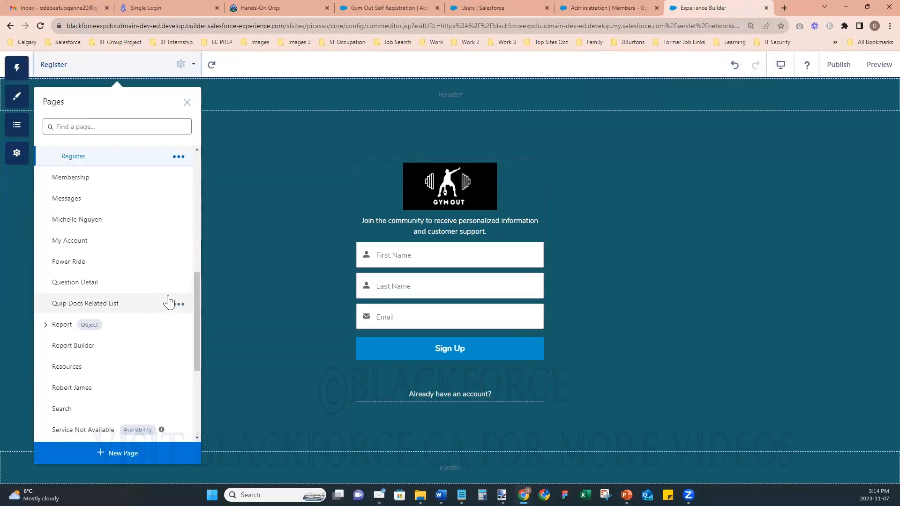
scroll(167, 301, "up", 8)
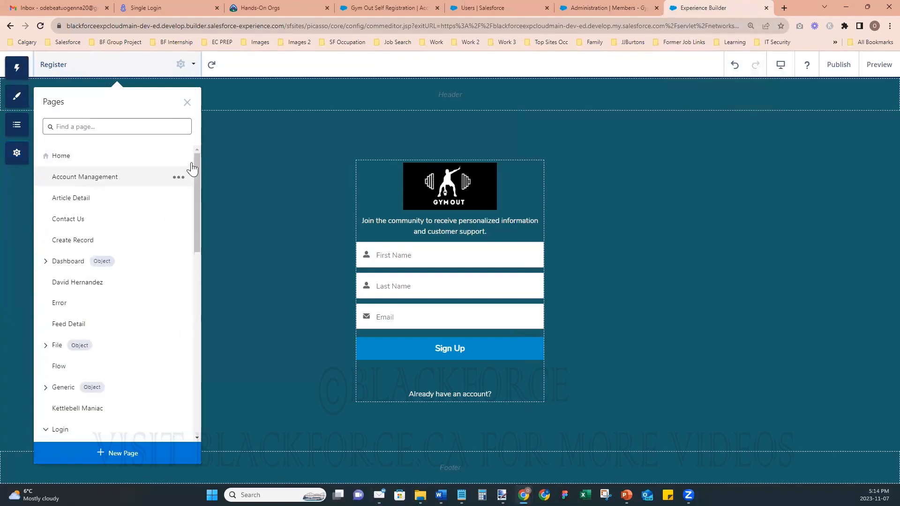
left_click(74, 157)
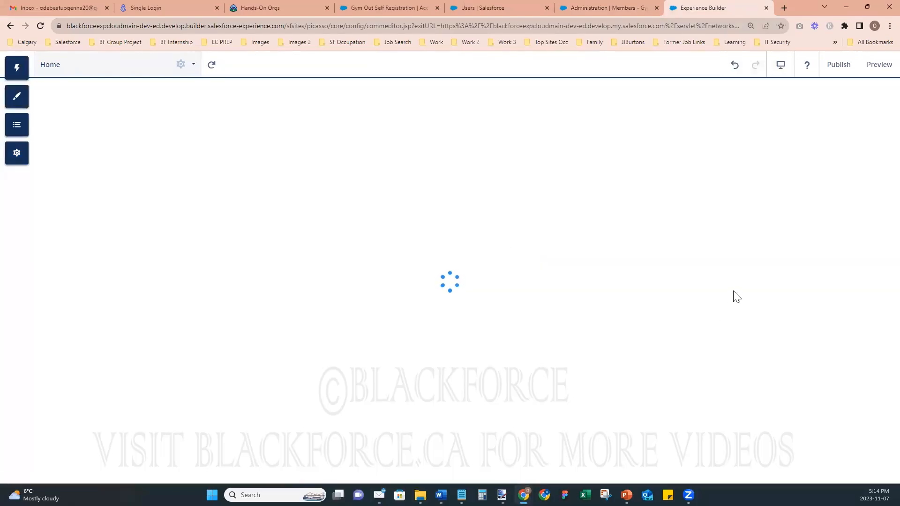
scroll(708, 353, "down", 7)
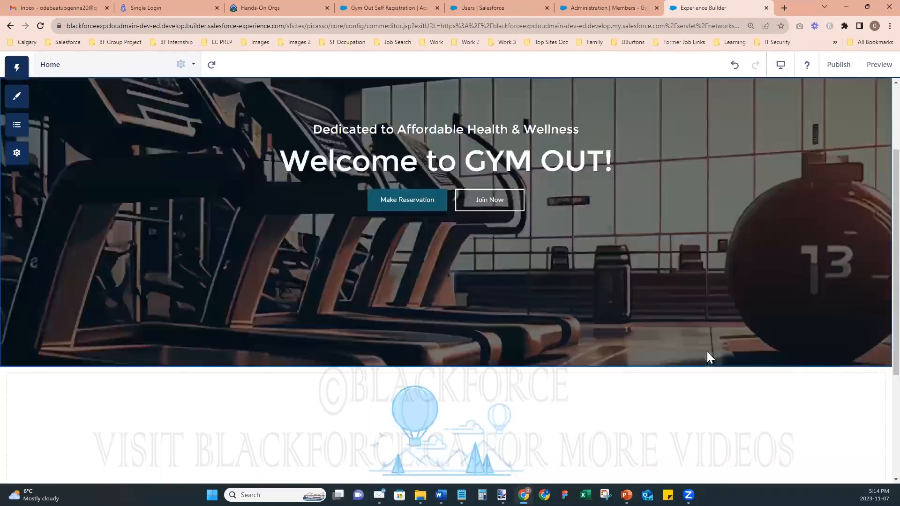
scroll(705, 281, "up", 8)
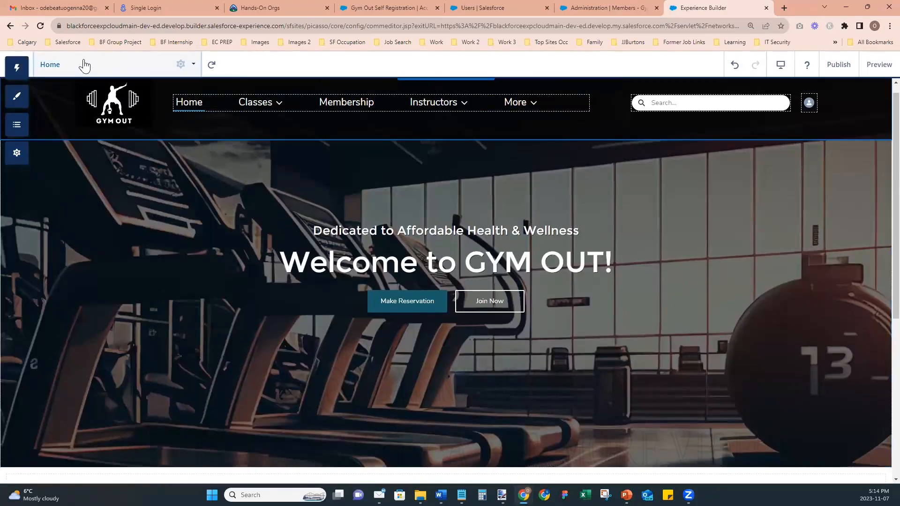
- Open the Membership page and inspect its EXPLORE OUR SITE footer links block
left_click(84, 64)
scroll(131, 334, "down", 4)
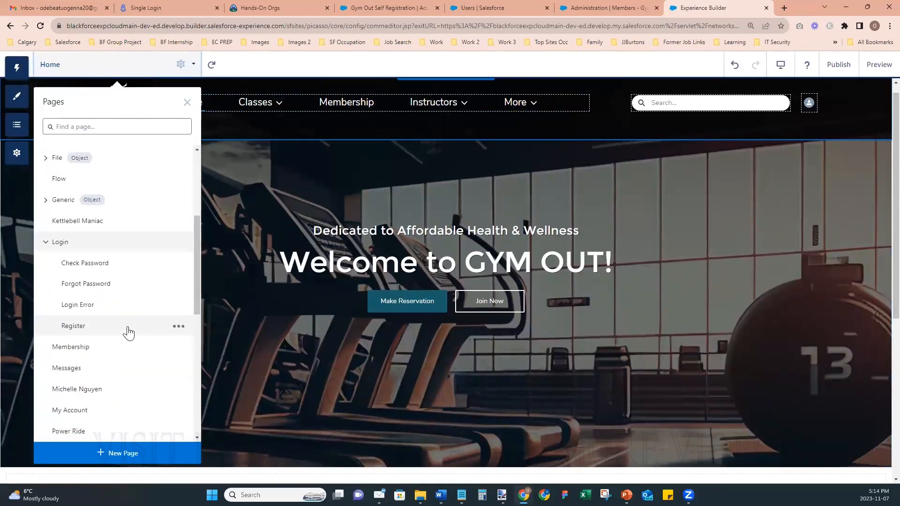
left_click(75, 348)
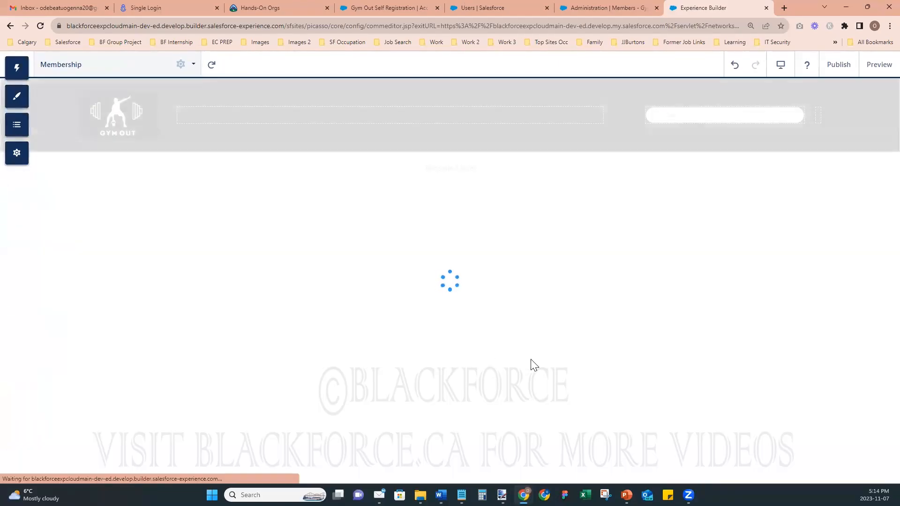
scroll(531, 360, "down", 10)
scroll(531, 360, "down", 4)
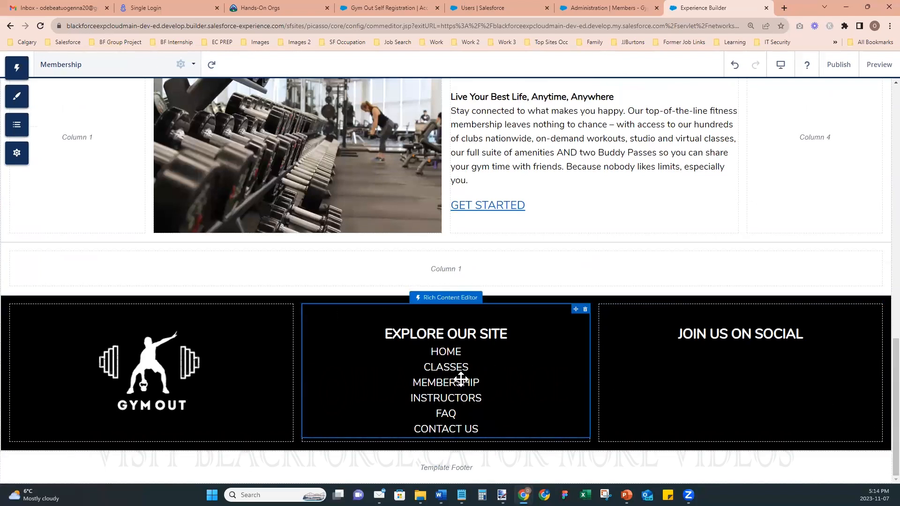
mouse_move(896, 452)
left_mouse_down()
mouse_move(895, 147)
mouse_move(896, 459)
left_mouse_up()
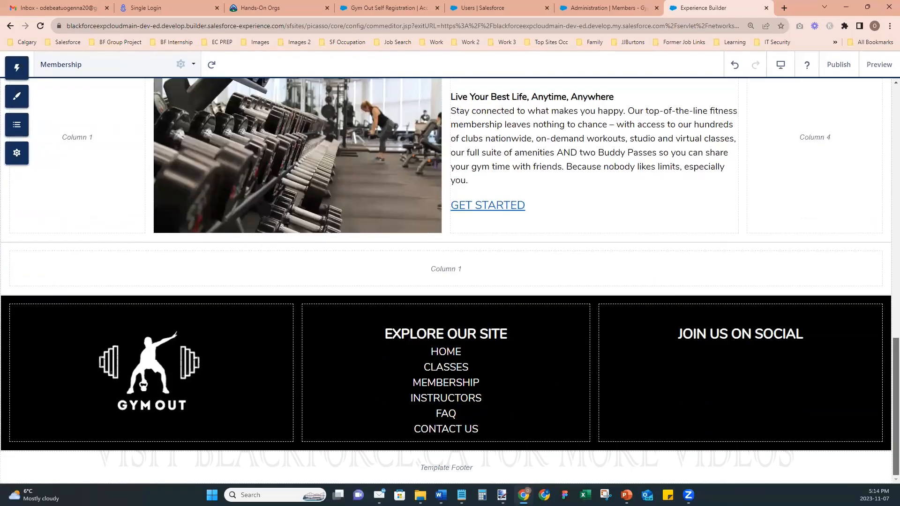
left_click(493, 396)
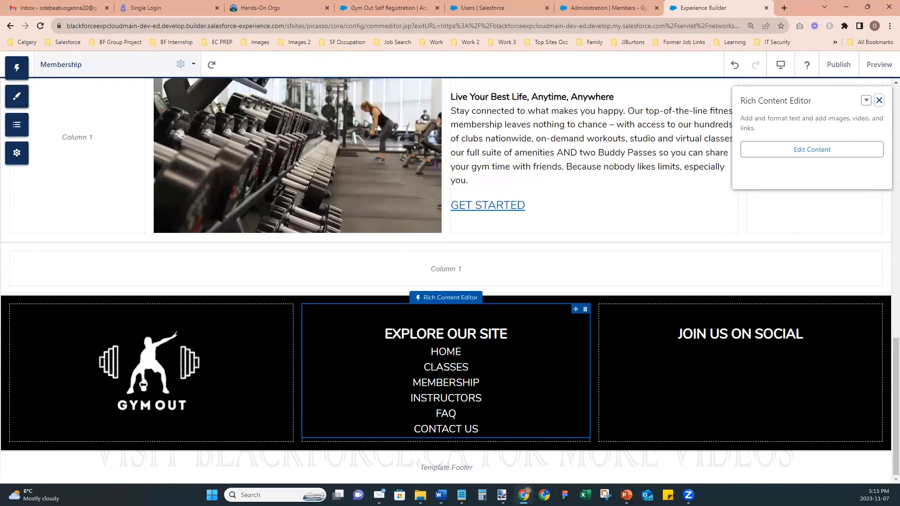
left_click(879, 101)
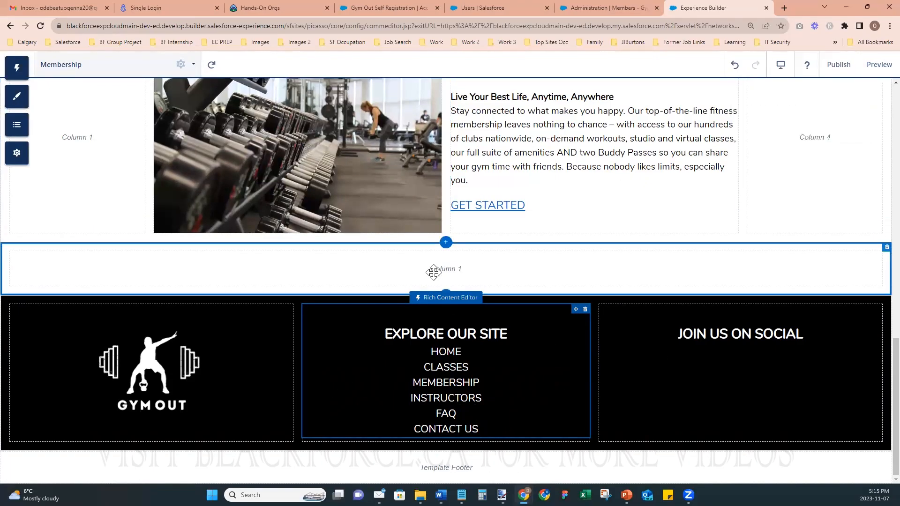
left_click(112, 64)
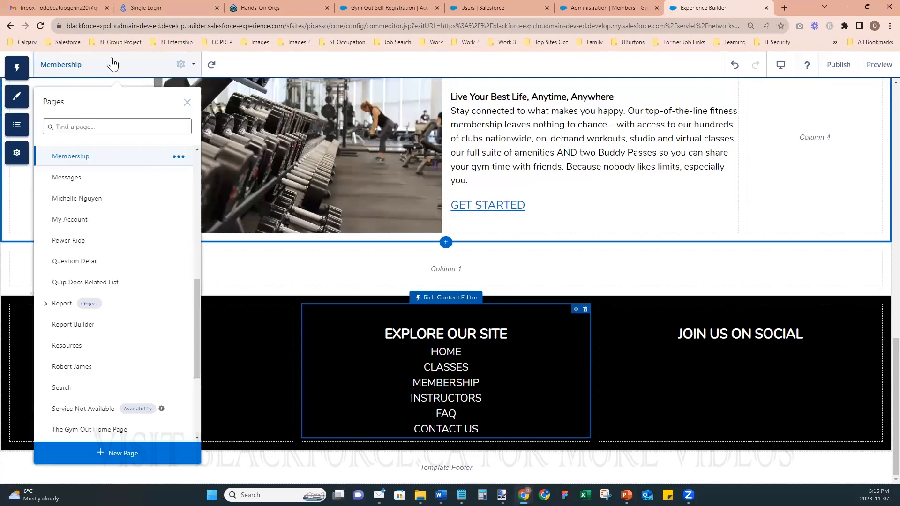
scroll(82, 237, "up", 10)
- On the Home page, check the Tile Menu's Default Menu options without choosing one, then open Theme
left_click(69, 159)
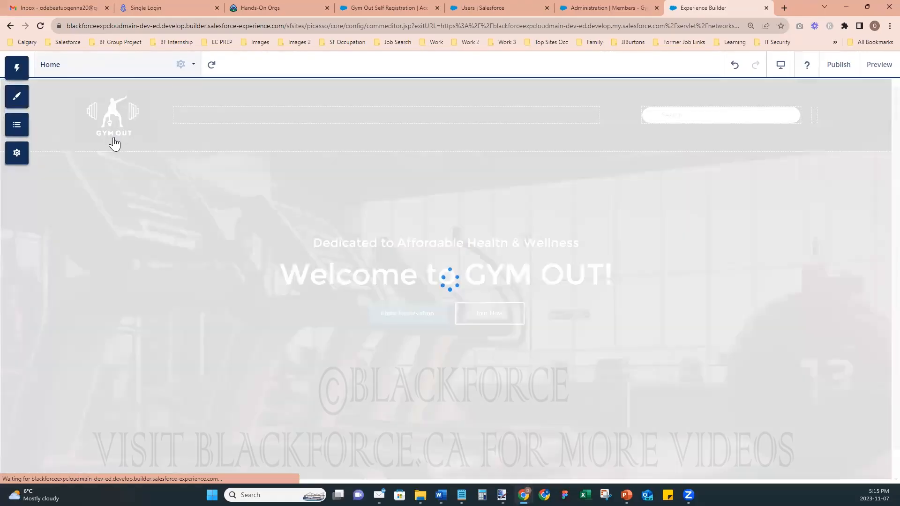
scroll(566, 315, "down", 5)
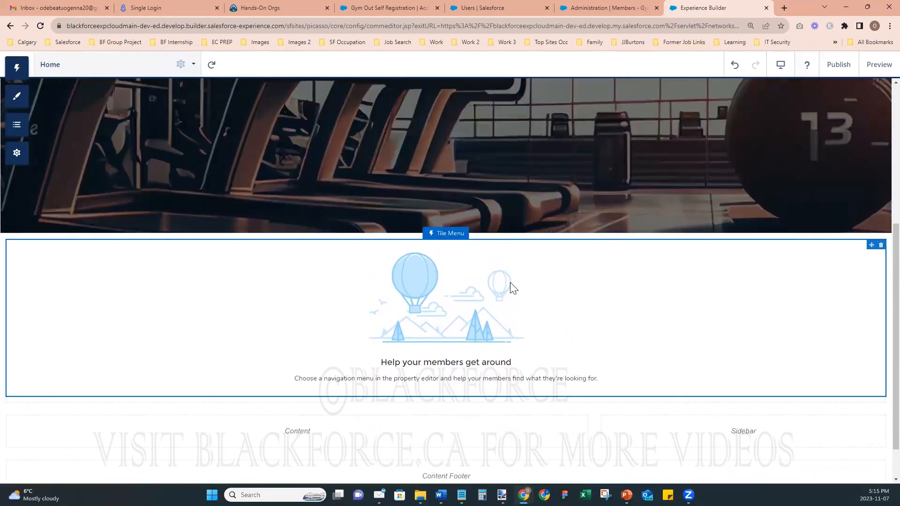
left_click(513, 287)
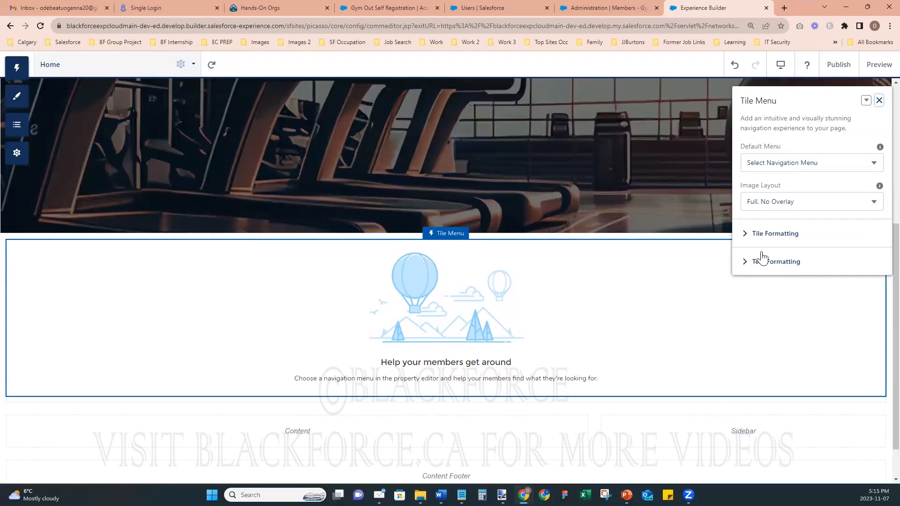
left_click(777, 165)
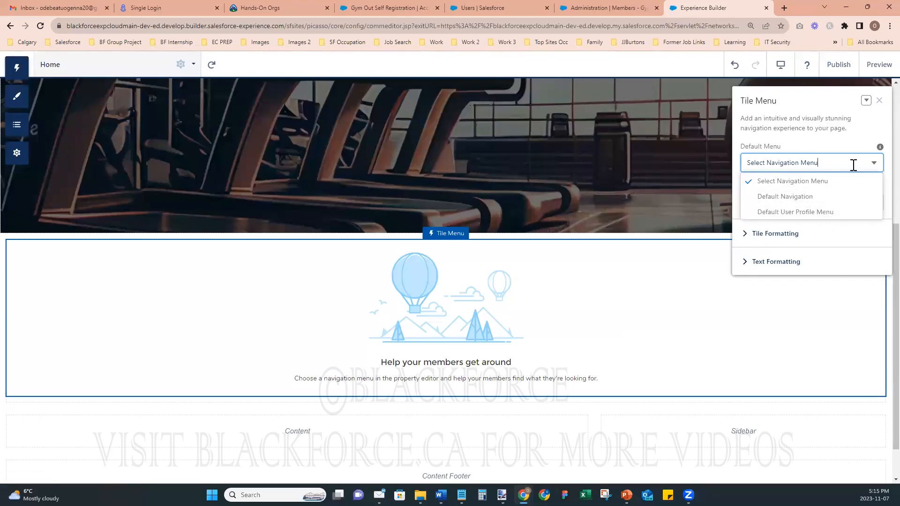
left_click(873, 164)
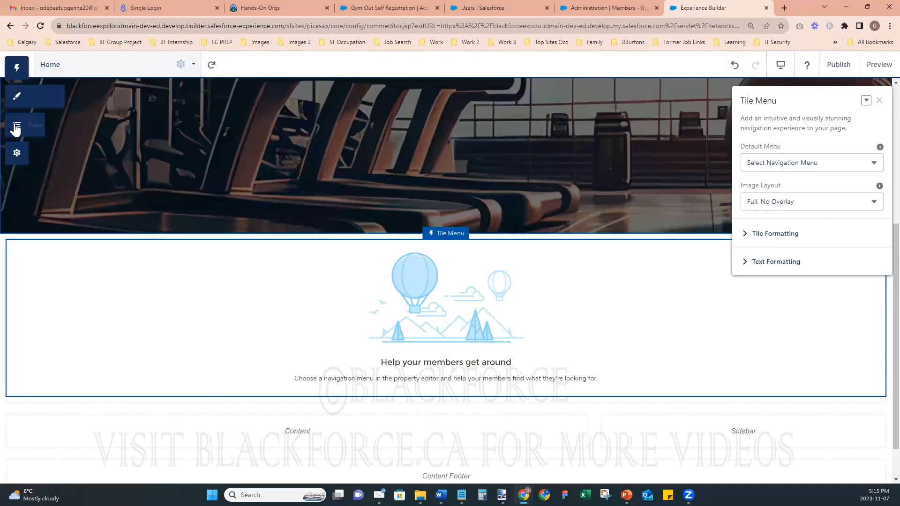
left_click(16, 100)
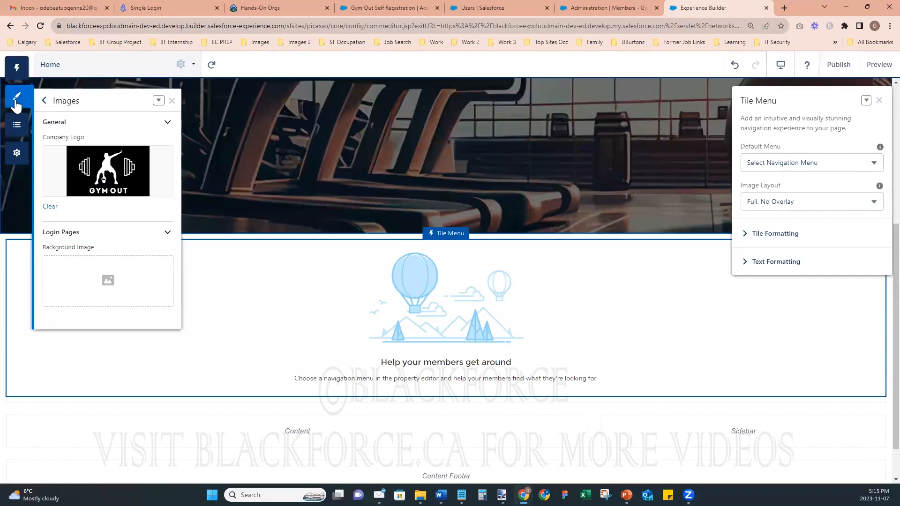
- In Settings > Navigation, add a new navigation menu
left_click(14, 152)
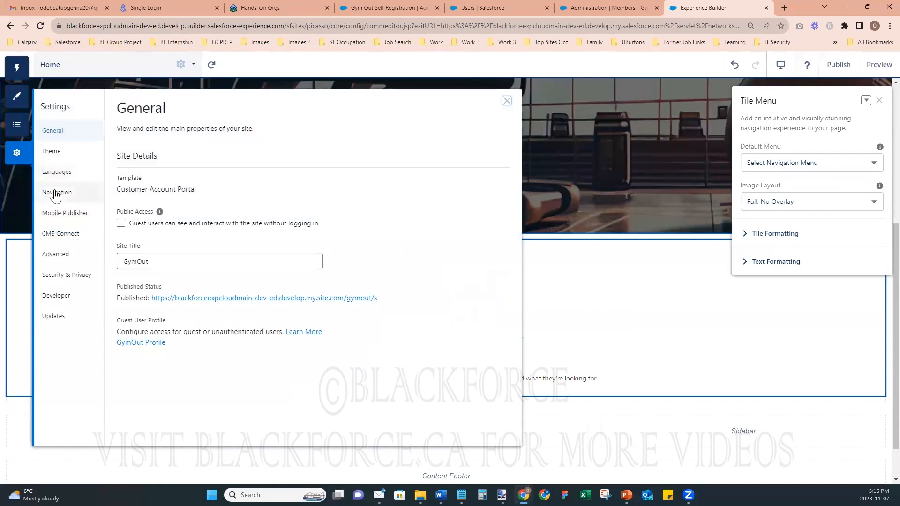
left_click(56, 192)
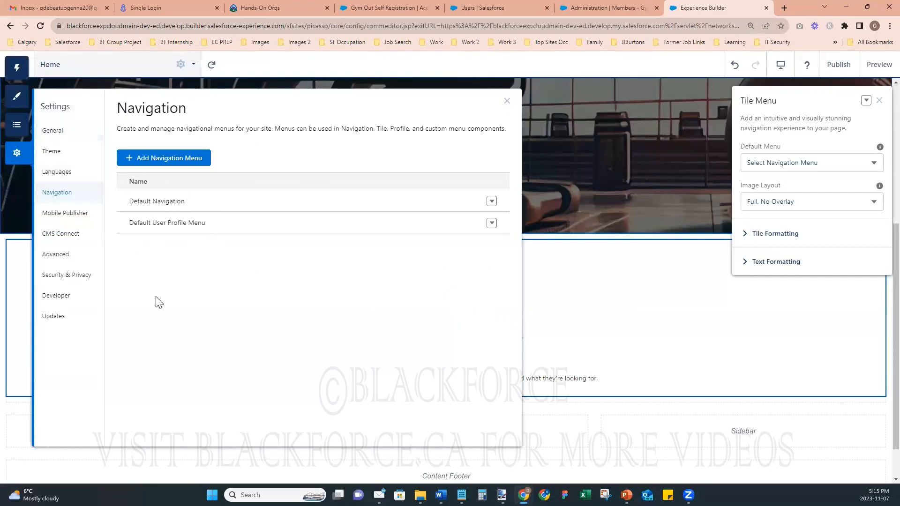
left_click(164, 158)
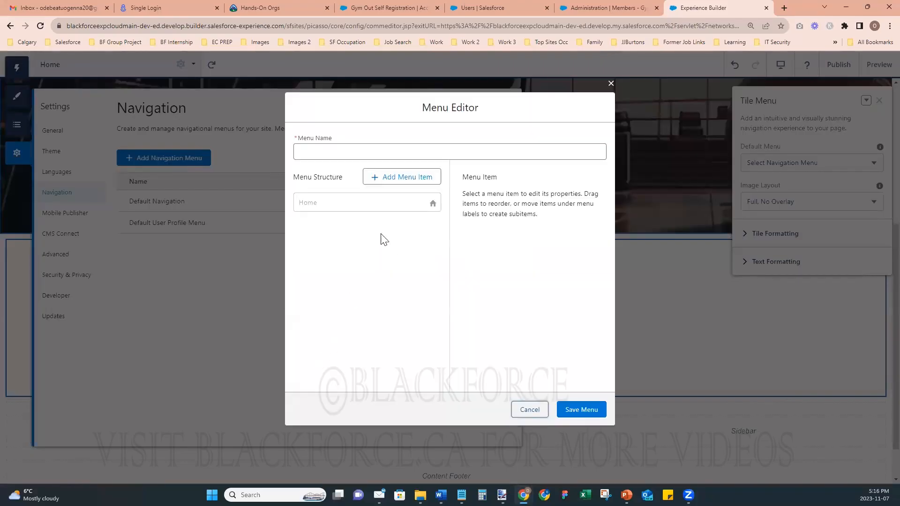
- Name the new menu 'Home Page Tile Menu'
left_click(340, 152)
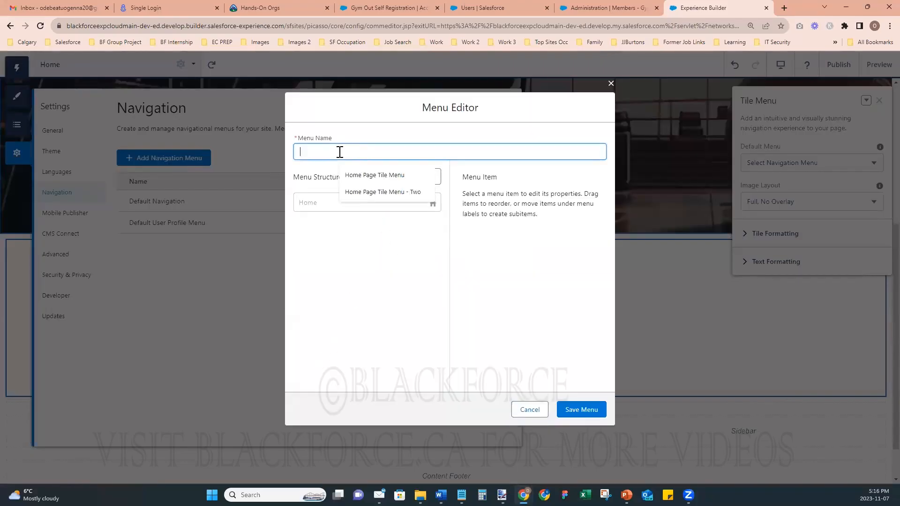
type("Home Page Tile Menu")
left_click(319, 206)
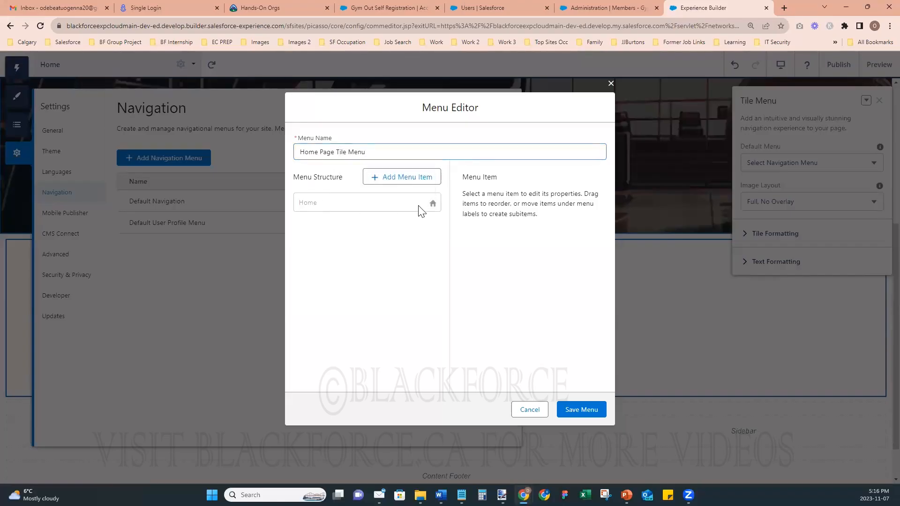
- Add a 'Membership' item linking to the Membership site page, publicly available
left_click(414, 183)
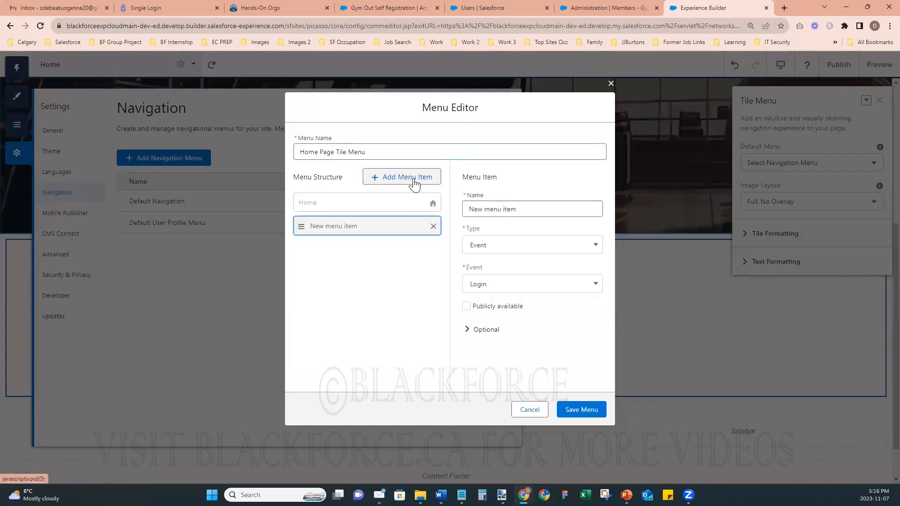
left_click(518, 208)
key("ctrl+a")
type("Mem")
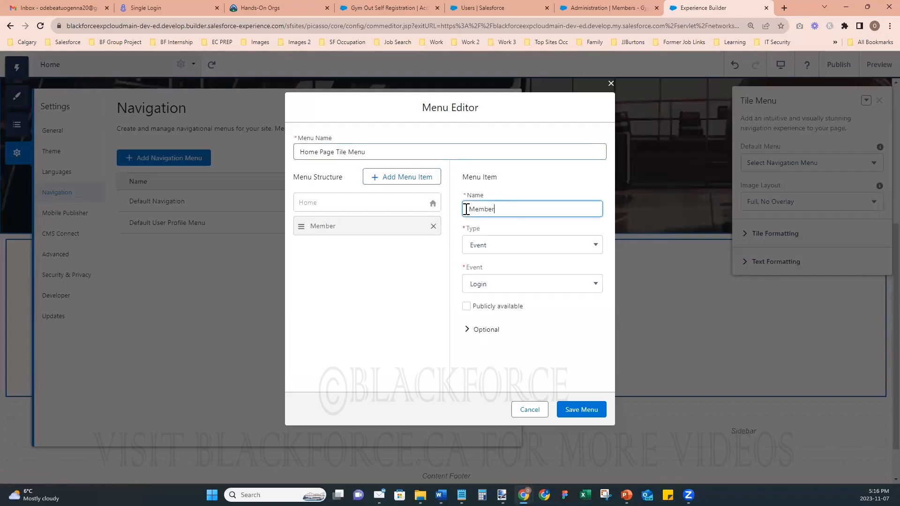
type("bershi")
left_click(485, 244)
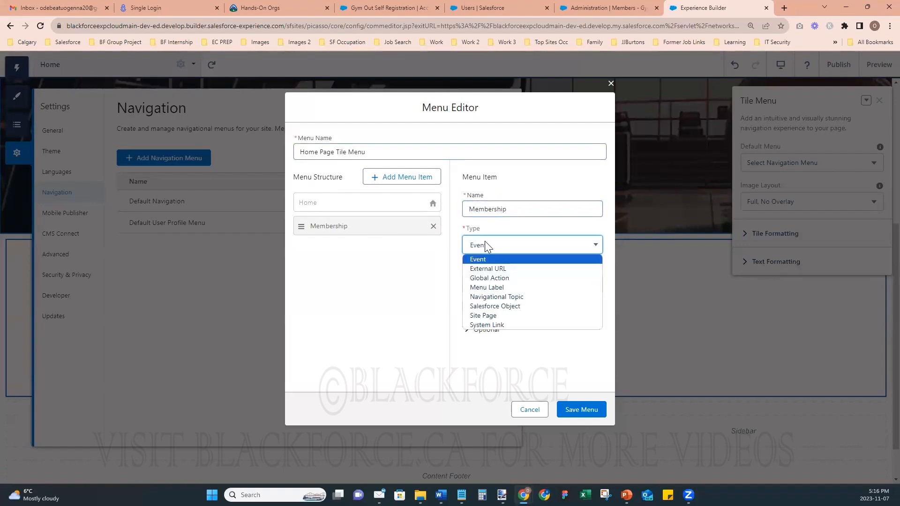
left_click(484, 316)
left_click(489, 284)
scroll(529, 384, "down", 2)
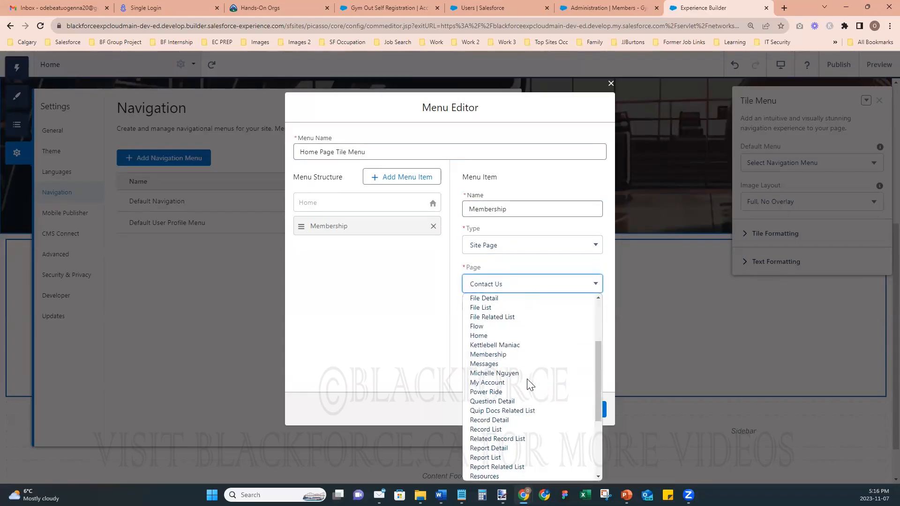
left_click(508, 355)
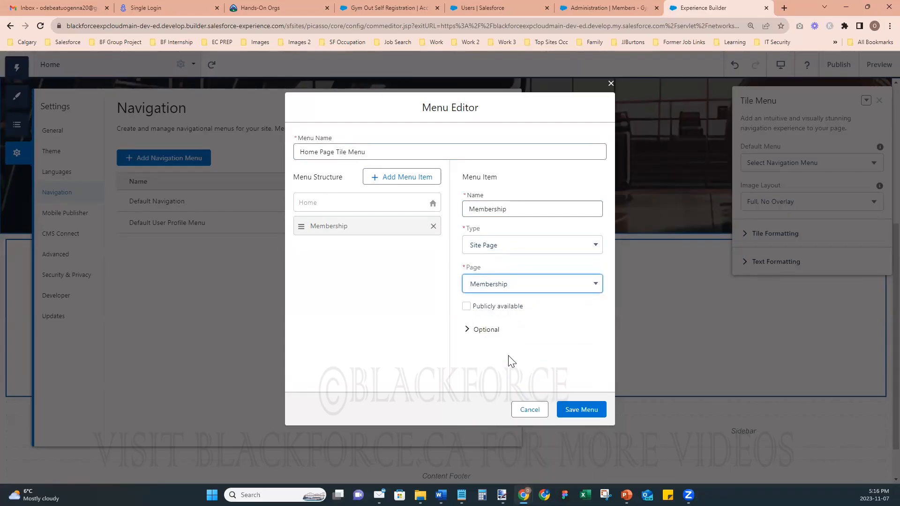
left_click(466, 307)
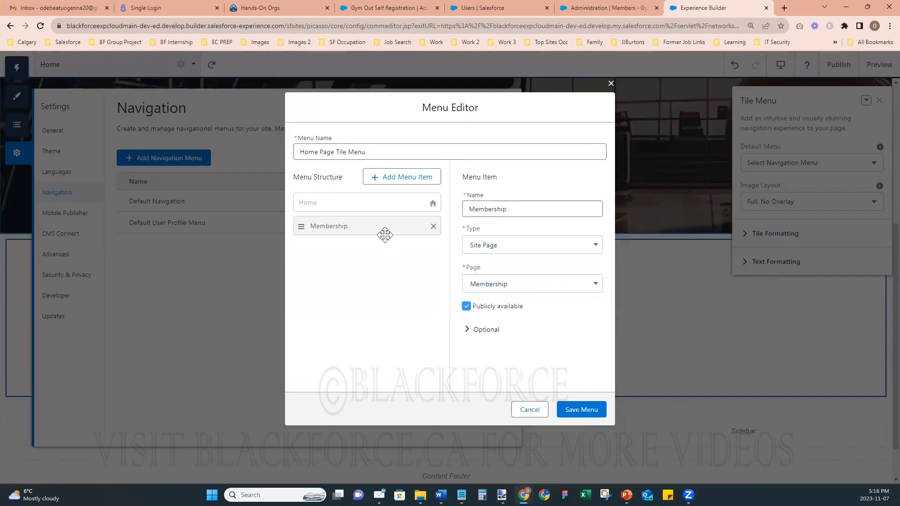
- Add a second menu item, then cancel to discard the draft menu
left_click(392, 182)
left_click(530, 213)
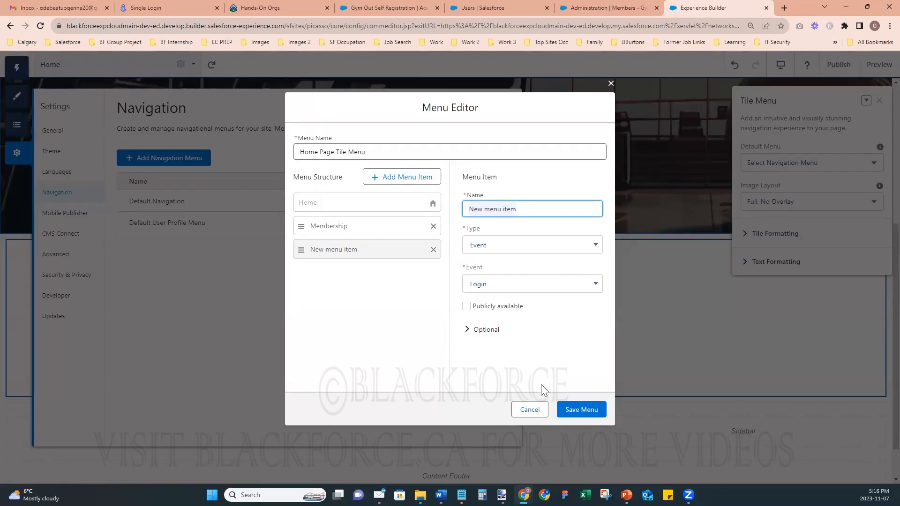
left_click(530, 412)
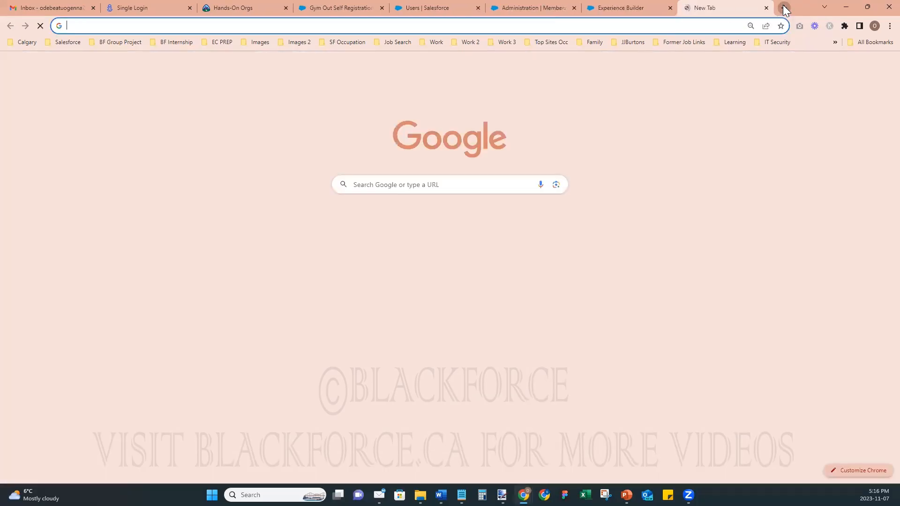
- Load the portfolio website in a new browser tab
left_click(784, 8)
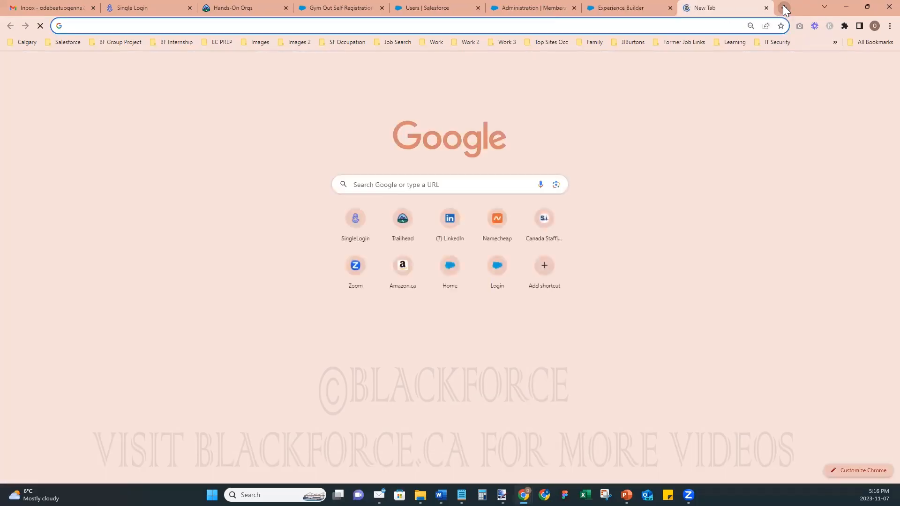
type("ogenna")
key("Return")
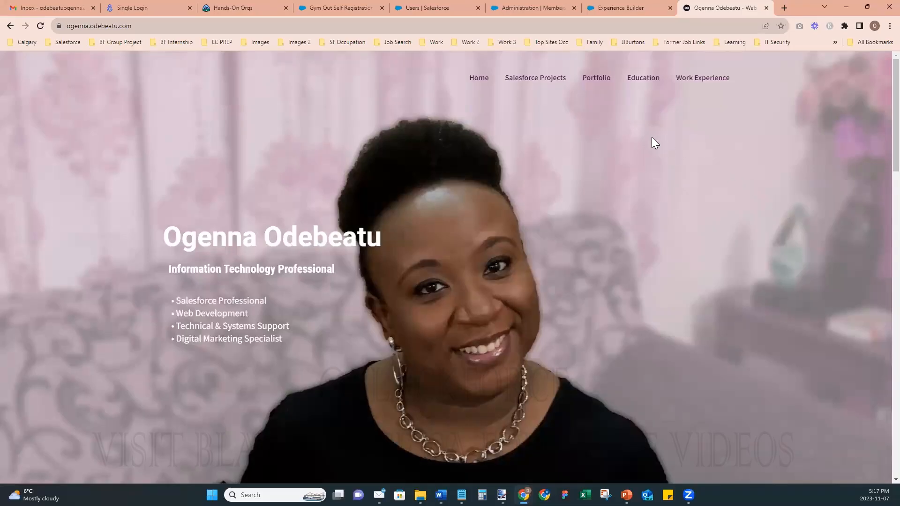
- Browse the My Portfolio grid and open the Centre Street Medical project page
left_click(593, 83)
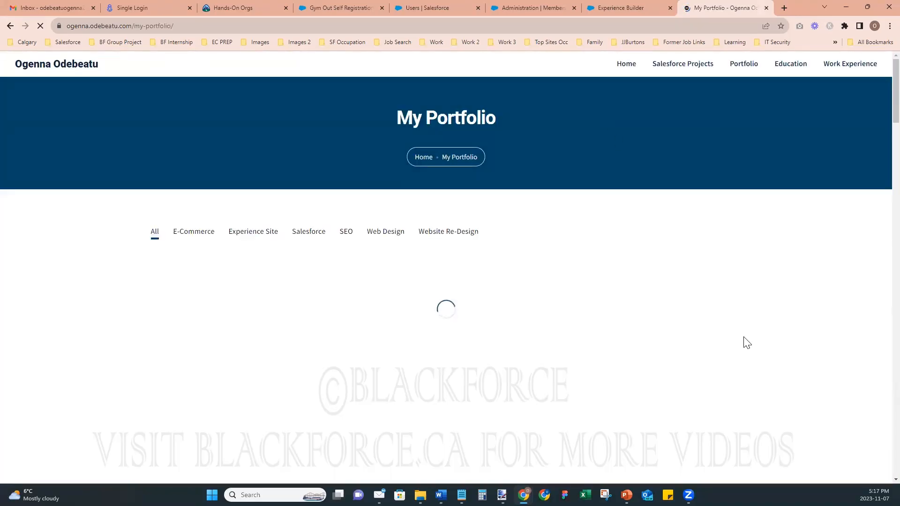
scroll(744, 341, "down", 1)
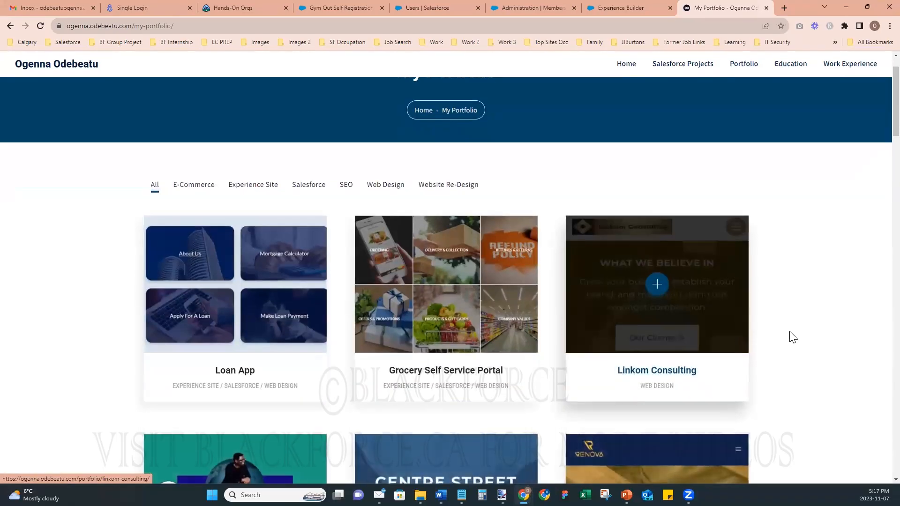
scroll(792, 337, "down", 4)
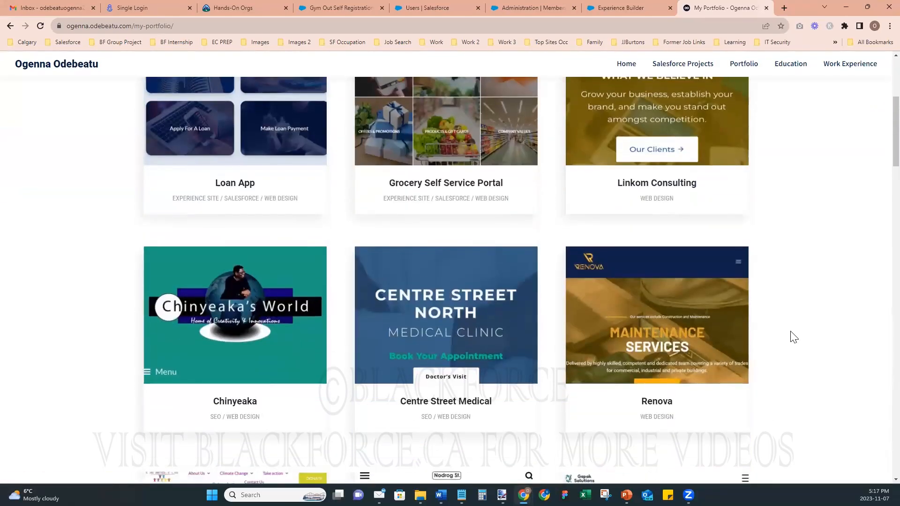
scroll(792, 336, "down", 5)
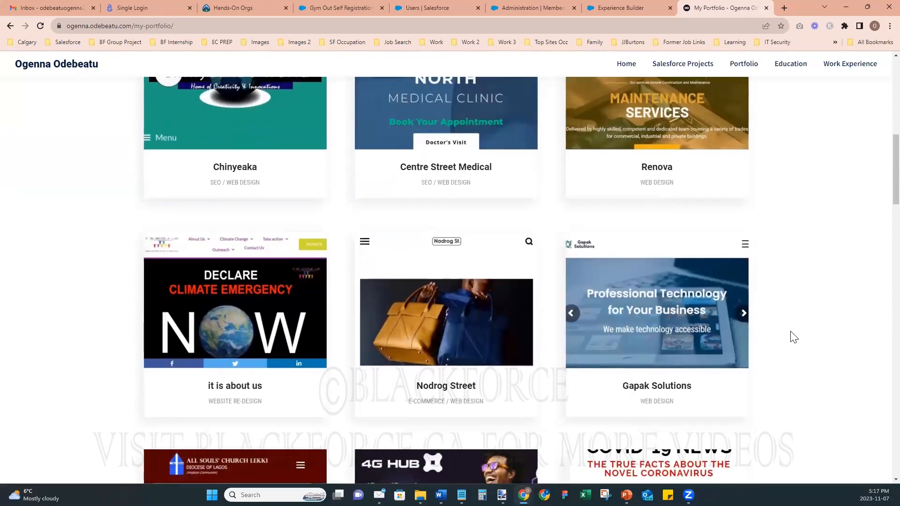
scroll(793, 336, "down", 3)
scroll(792, 337, "up", 9)
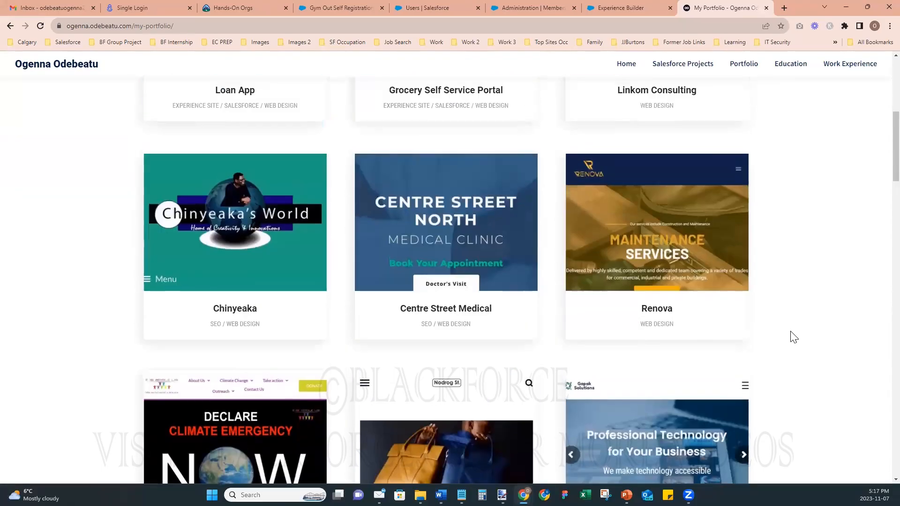
scroll(792, 337, "up", 2)
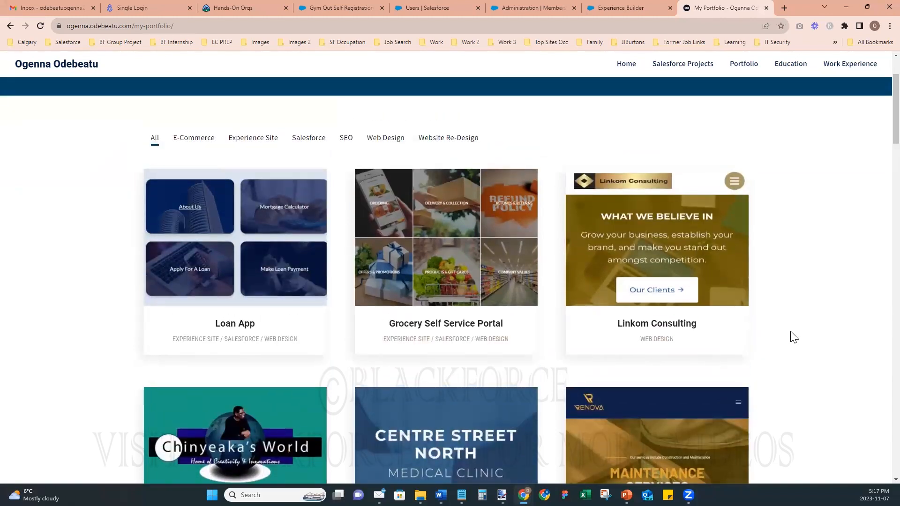
left_click(430, 423)
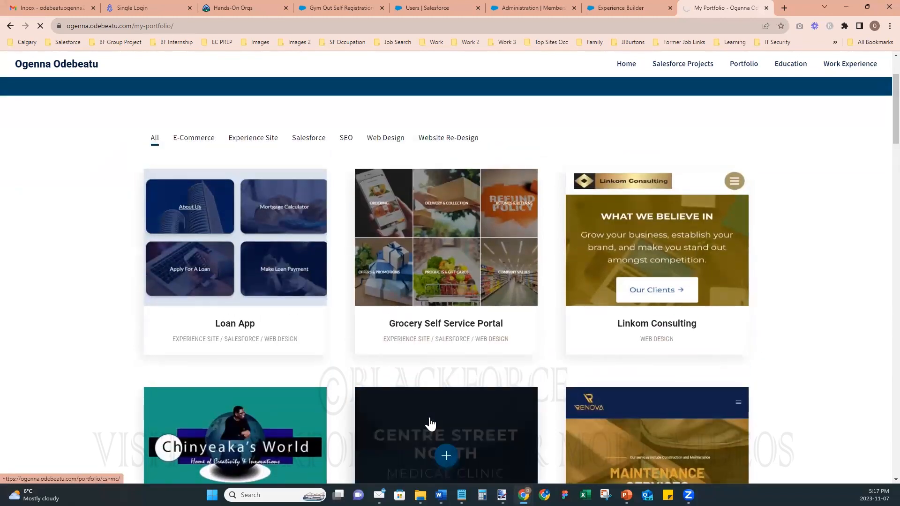
scroll(553, 300, "down", 5)
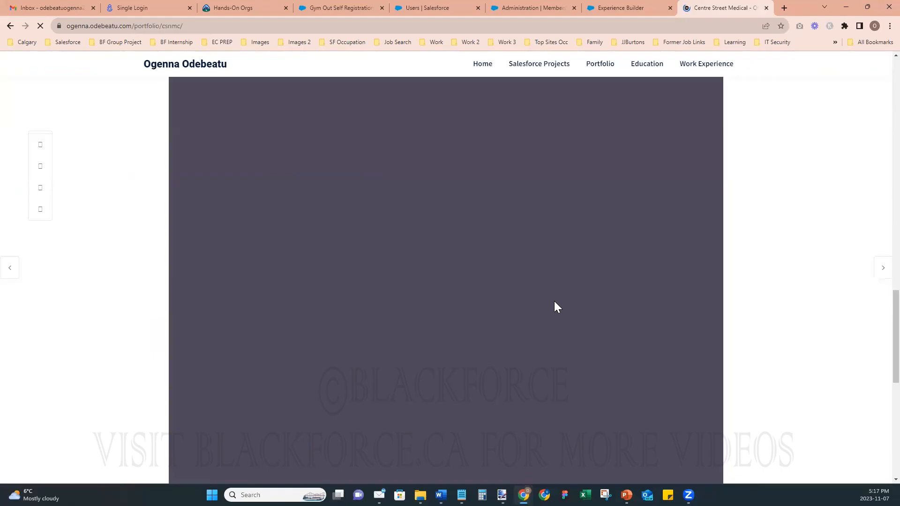
scroll(554, 302, "down", 5)
- Visit the clinic's live site, open Our Services and review its list of service pages
left_click(462, 283)
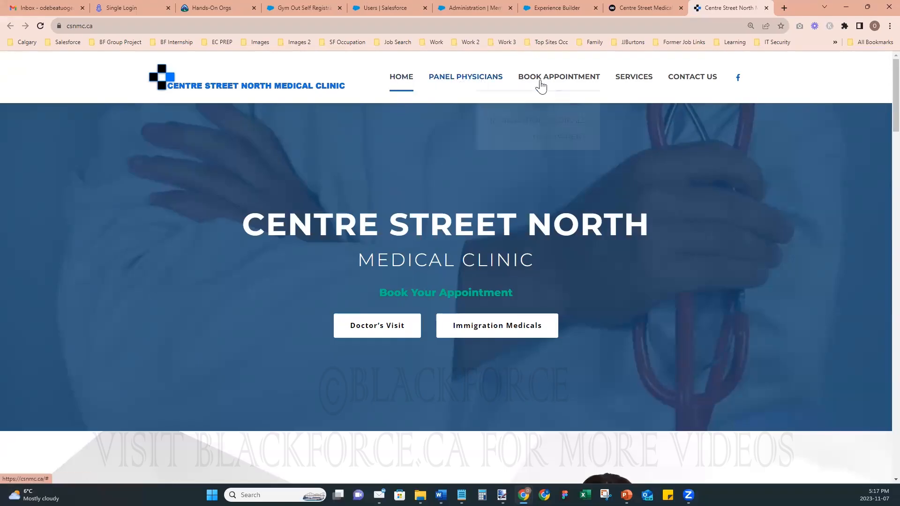
mouse_move(548, 85)
mouse_move(628, 81)
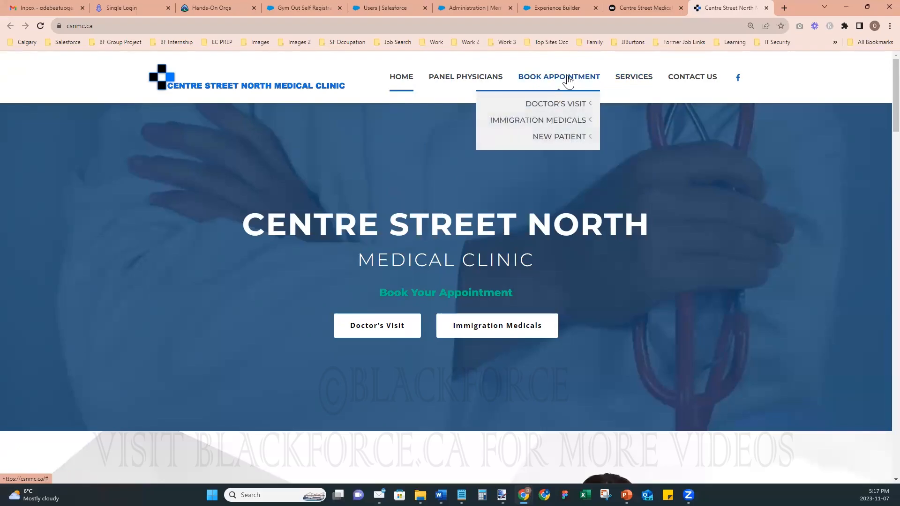
left_click(633, 80)
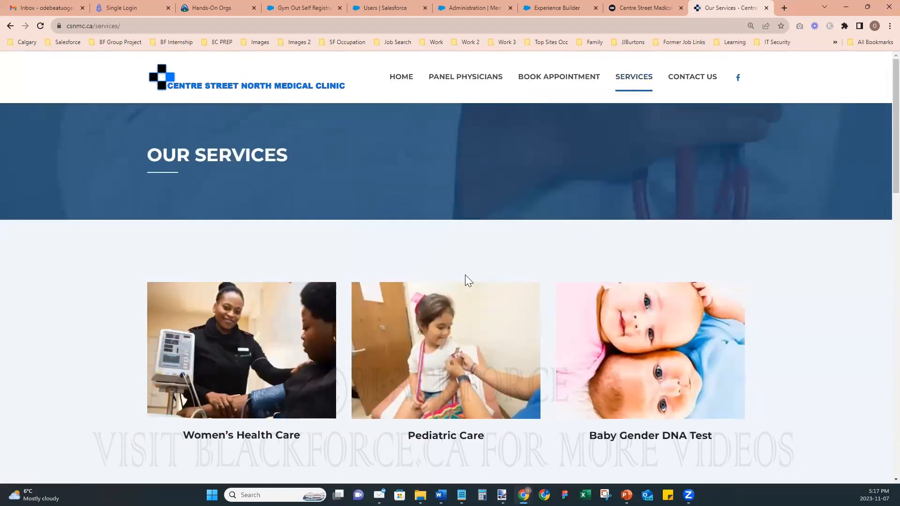
scroll(453, 279, "down", 6)
scroll(453, 281, "down", 5)
scroll(453, 278, "up", 12)
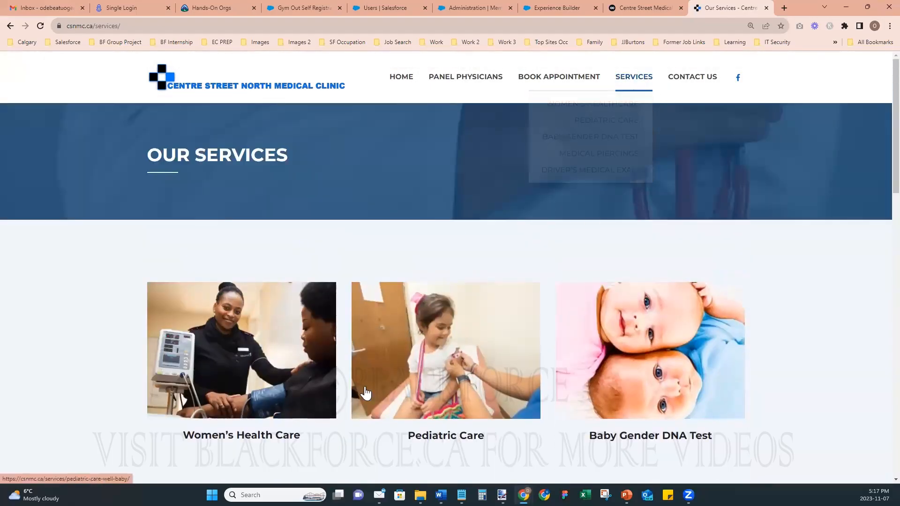
mouse_move(651, 86)
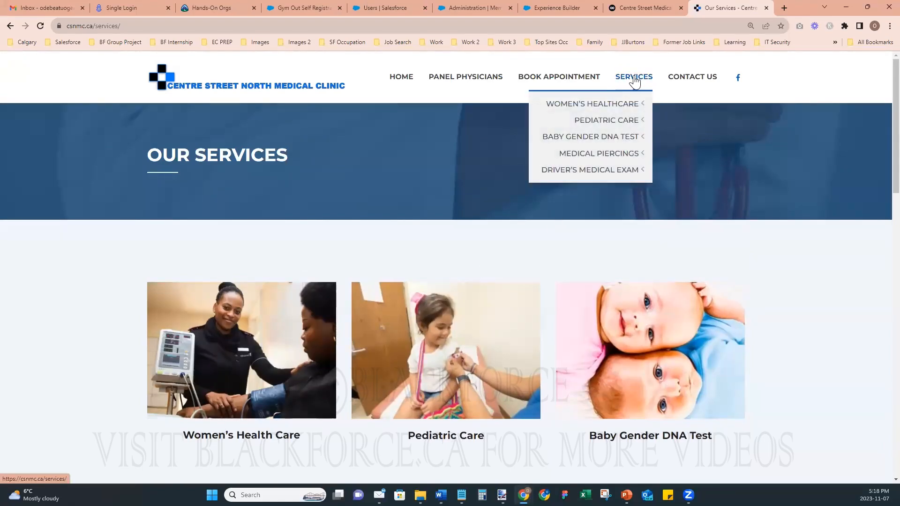
- Back in Experience Builder, close the Tile Menu properties and navigation settings panels
left_click(457, 6)
left_click(545, 6)
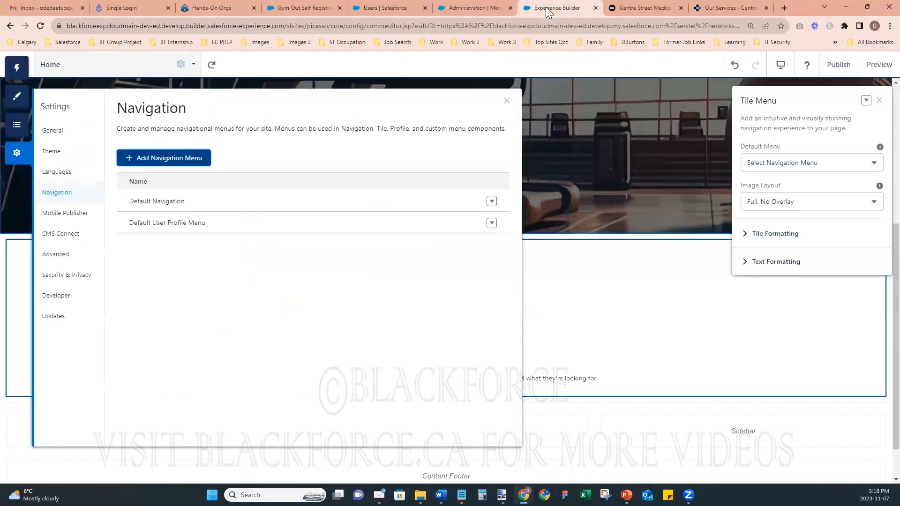
left_click(483, 9)
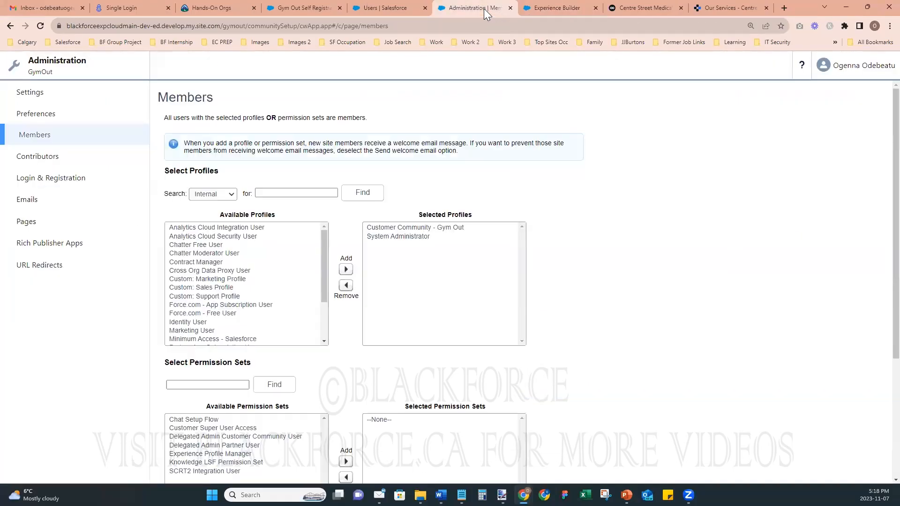
left_click(400, 3)
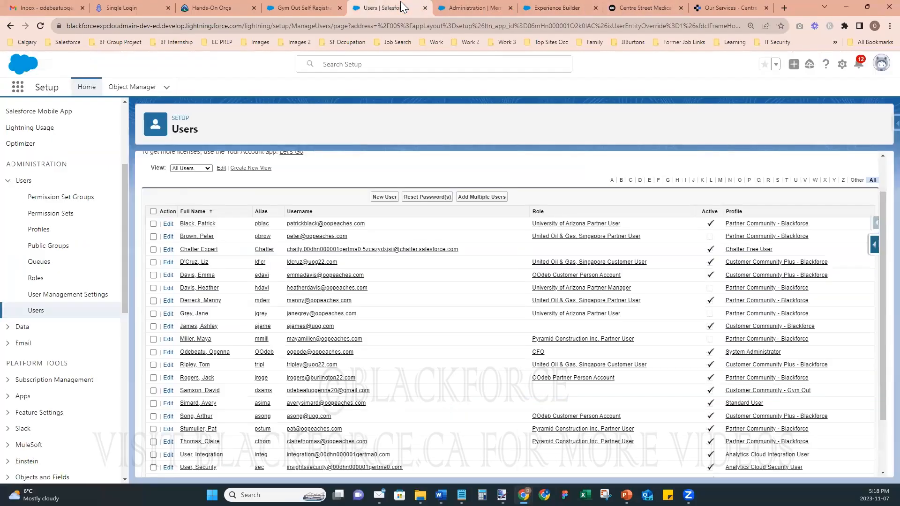
left_click(469, 5)
left_click(548, 6)
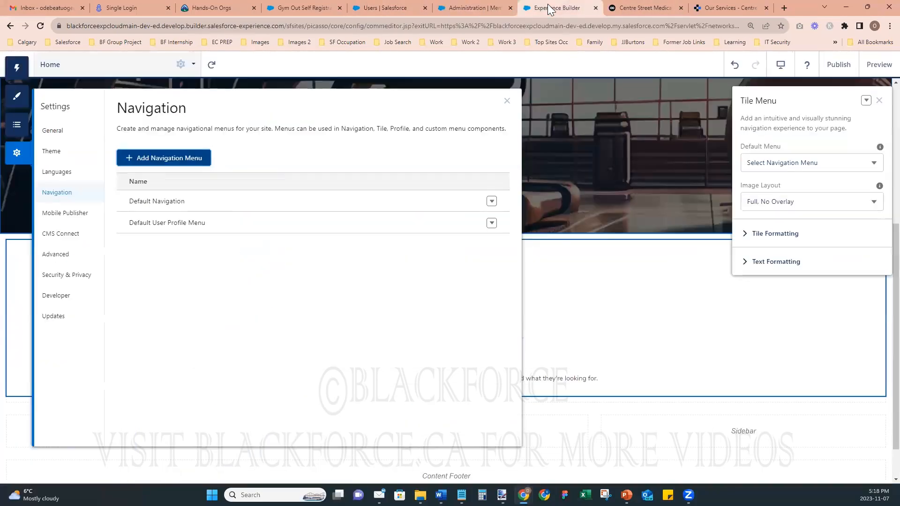
left_click(879, 101)
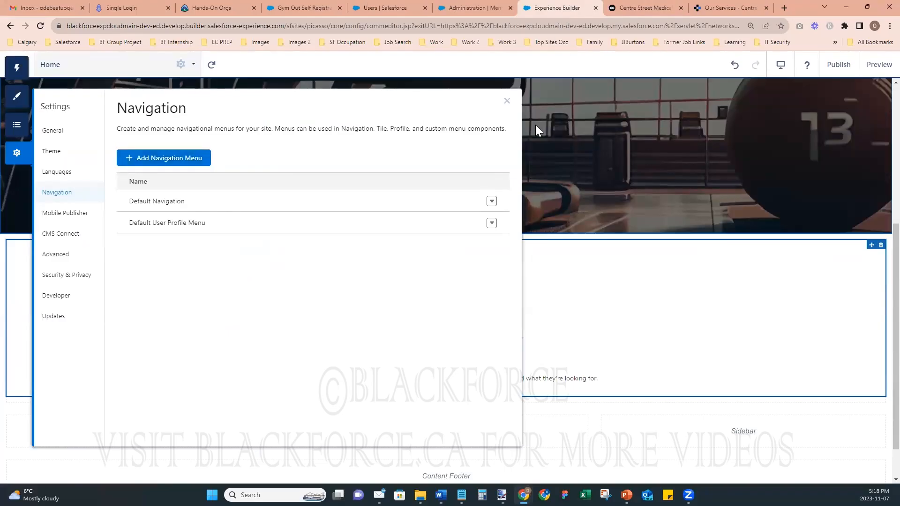
left_click(507, 101)
scroll(525, 153, "up", 5)
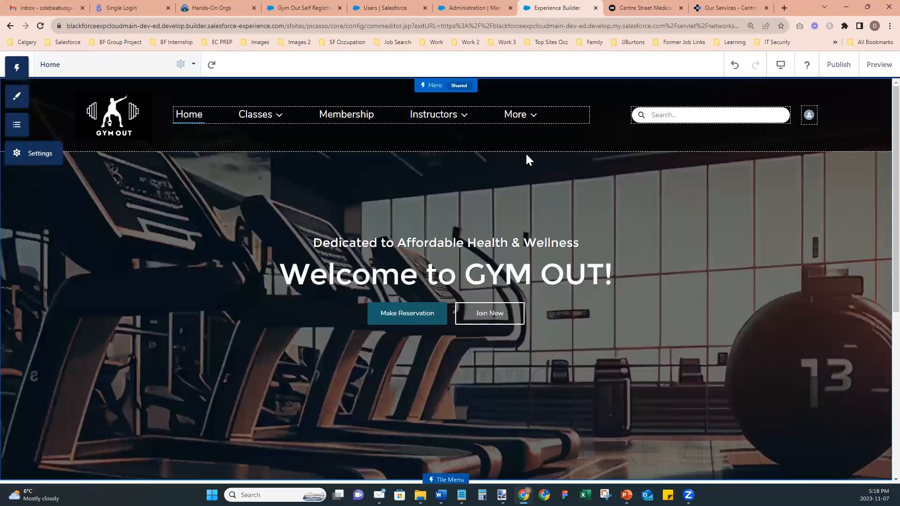
- Preview the site, check the Classes and Instructors menus, then return to the builder
left_click(879, 64)
left_click(251, 119)
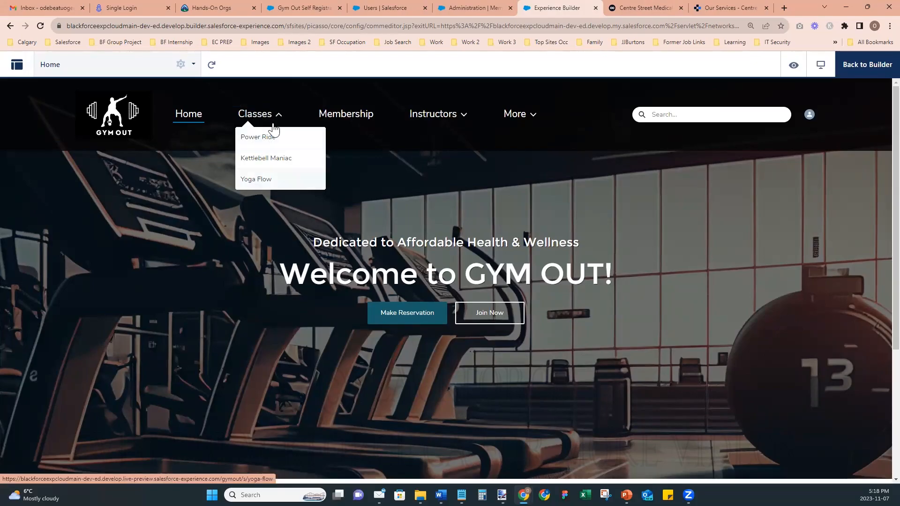
left_click(441, 119)
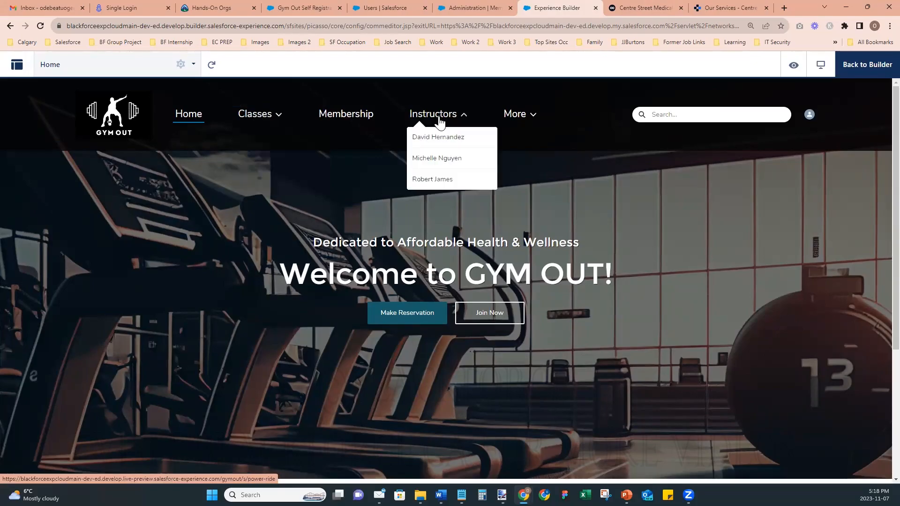
left_click(846, 75)
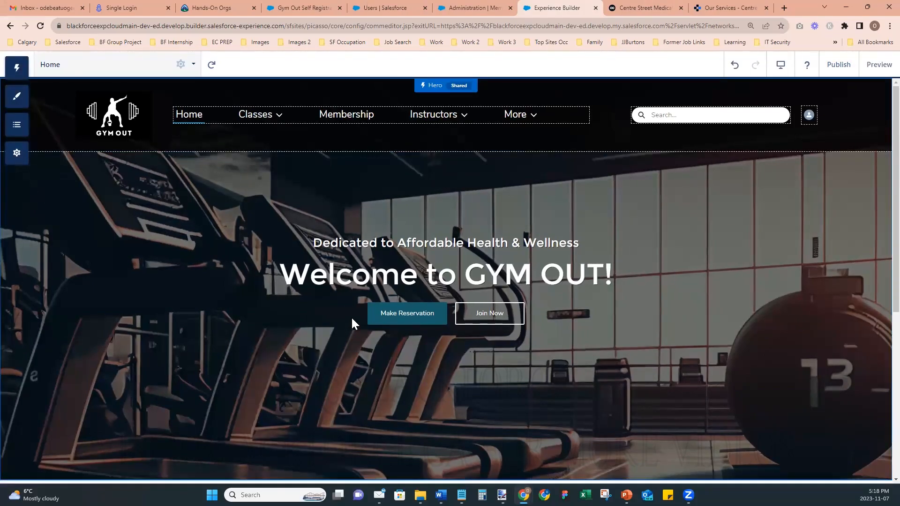
scroll(353, 316, "down", 6)
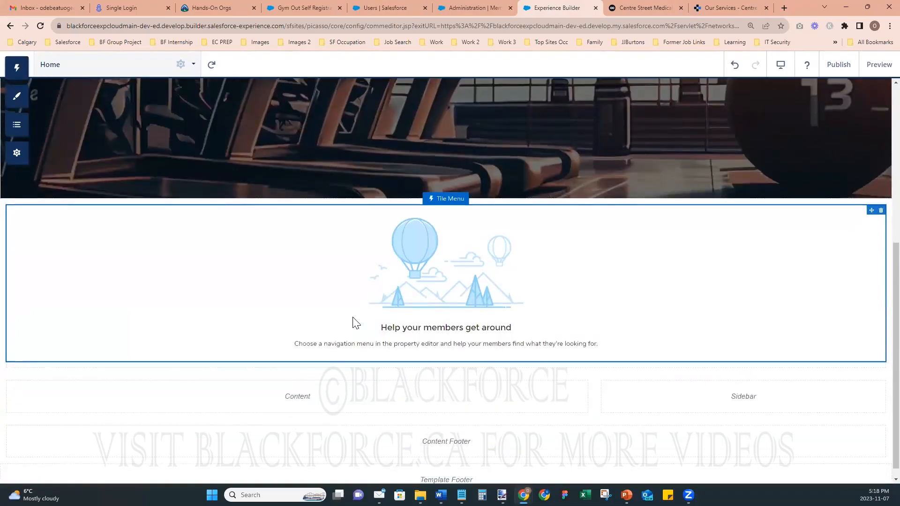
scroll(354, 321, "up", 6)
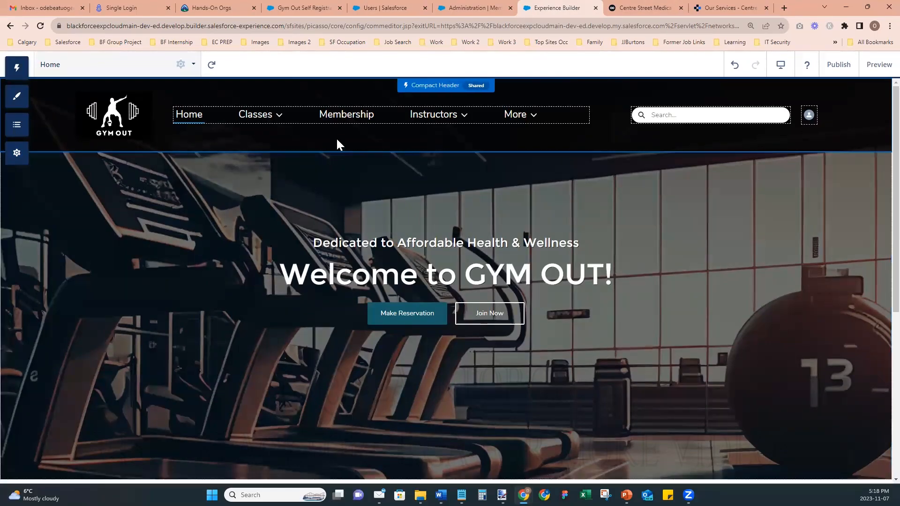
scroll(147, 297, "down", 5)
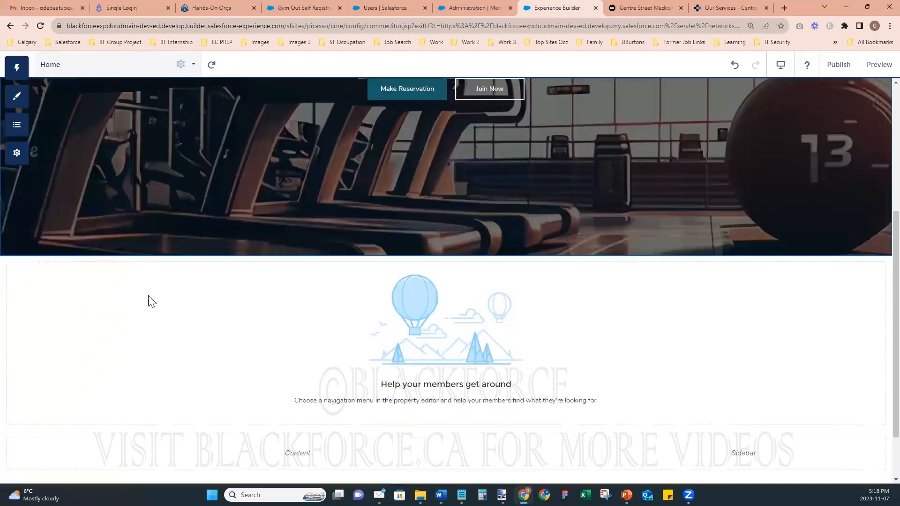
scroll(149, 297, "up", 5)
scroll(149, 297, "up", 1)
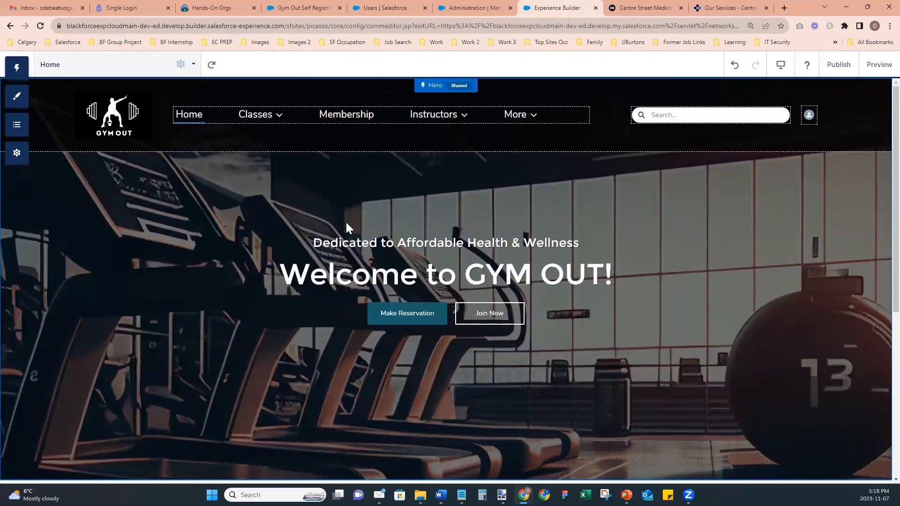
- Create a new navigation menu in Settings > Navigation with one default item added
left_click(23, 104)
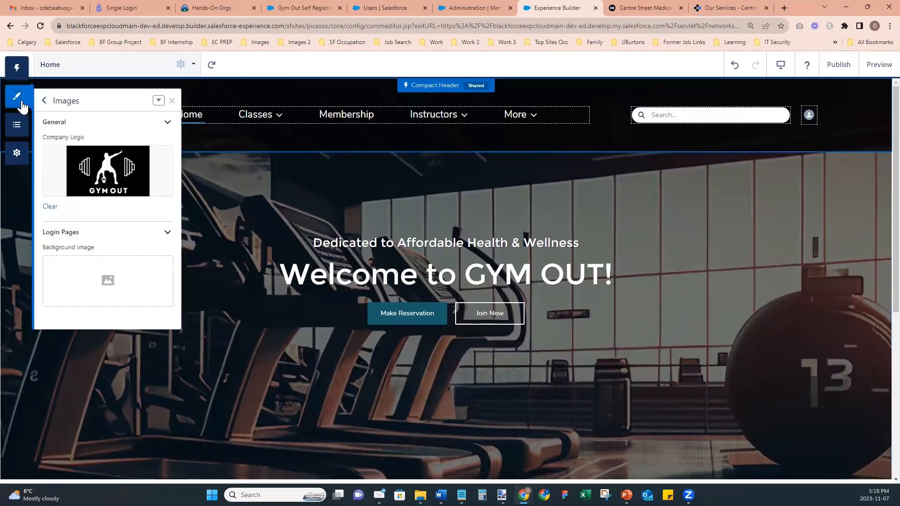
left_click(13, 154)
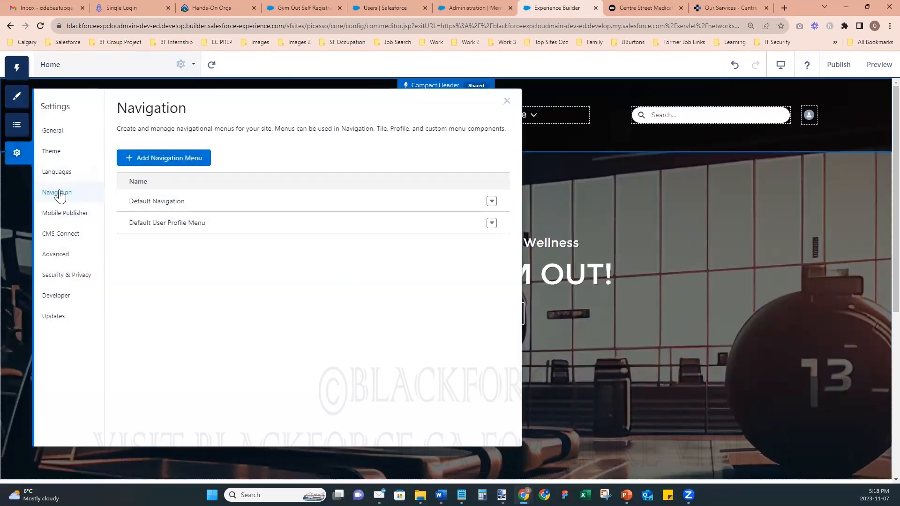
left_click(159, 161)
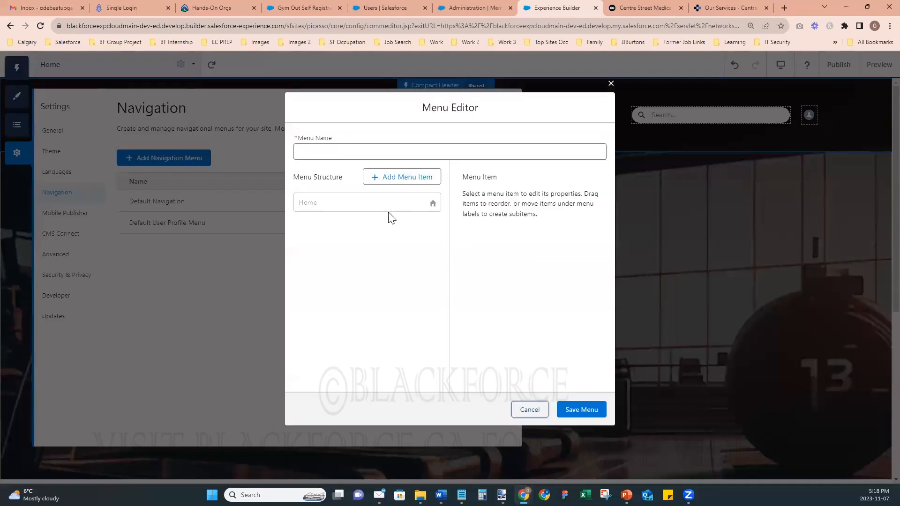
left_click(402, 186)
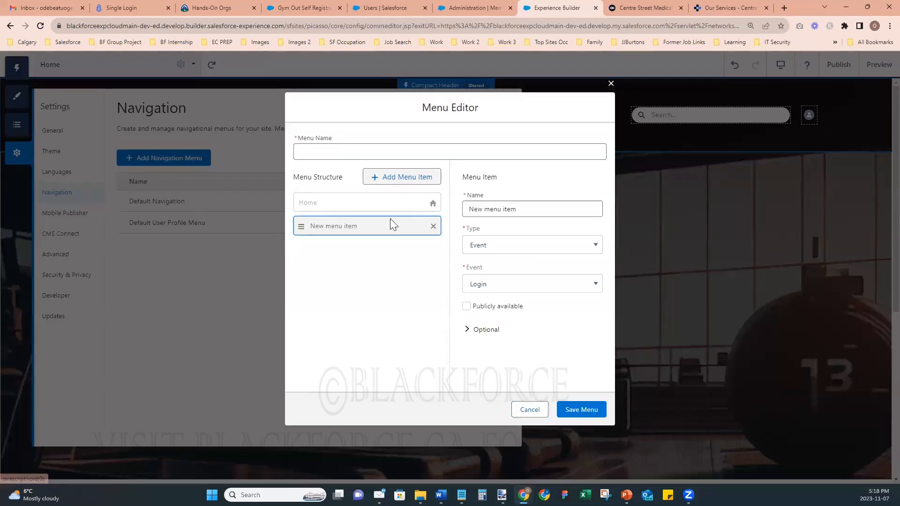
left_click(479, 154)
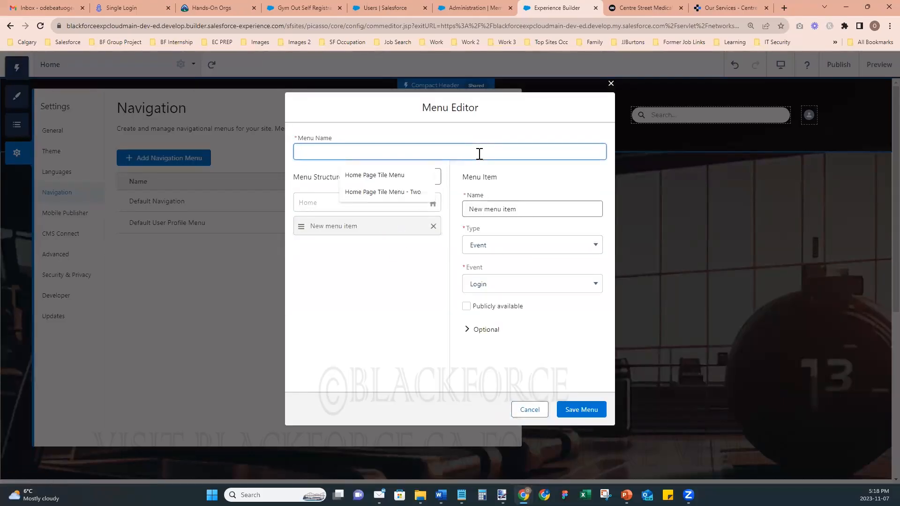
- On the portfolio tab, go via Home and Salesforce Projects to My Portfolio, then select its web address
left_click(736, 10)
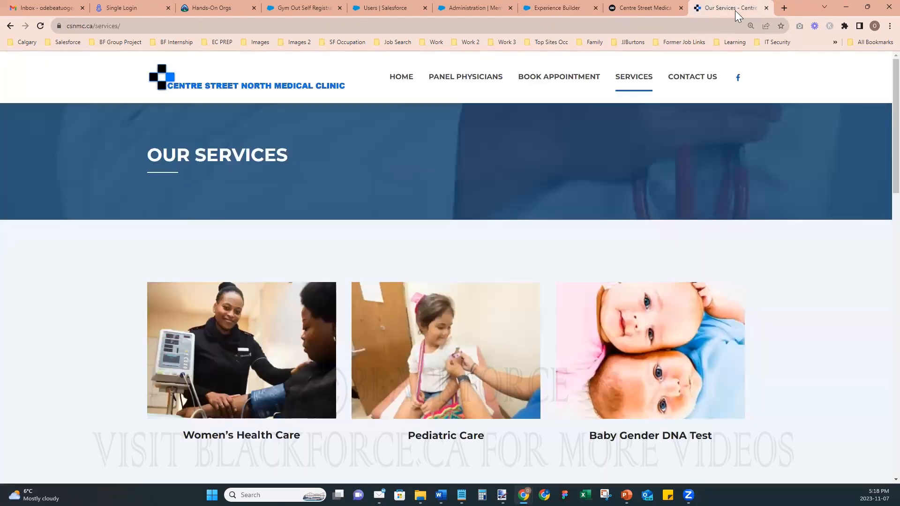
left_click(659, 14)
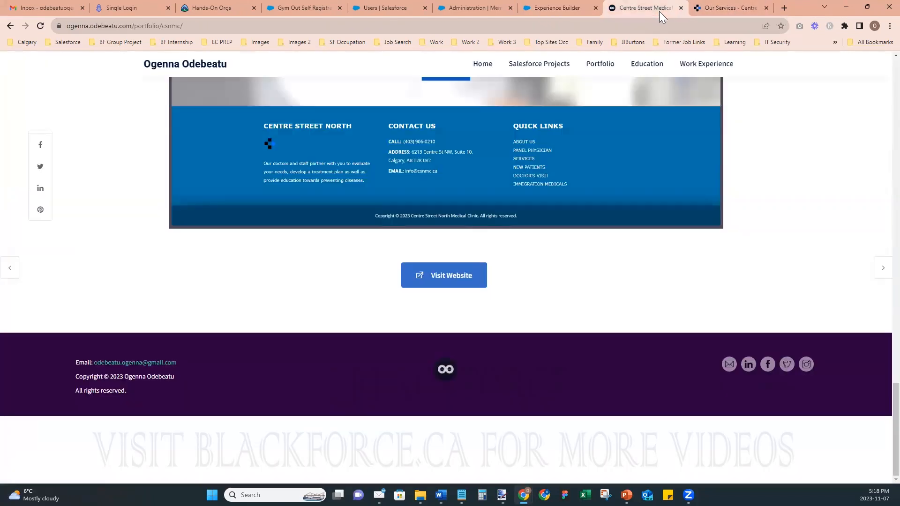
left_click_drag(895, 407, 878, 64)
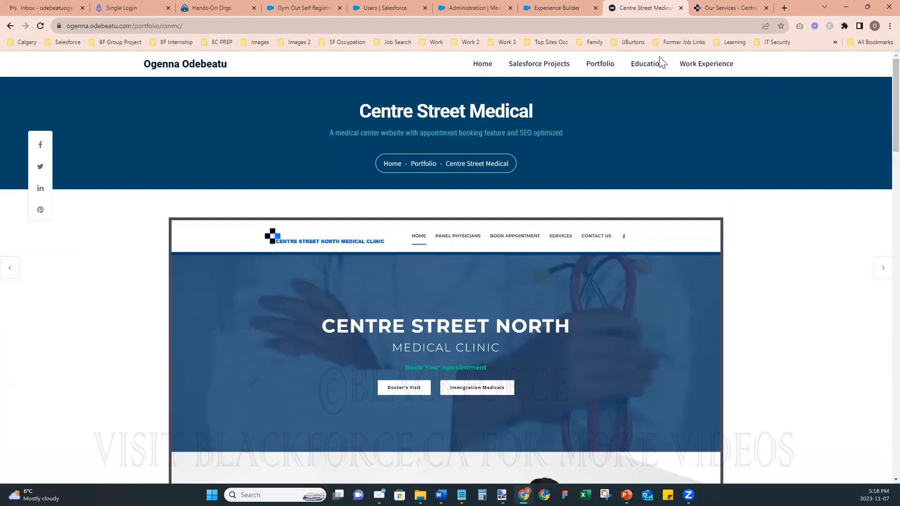
left_click(483, 64)
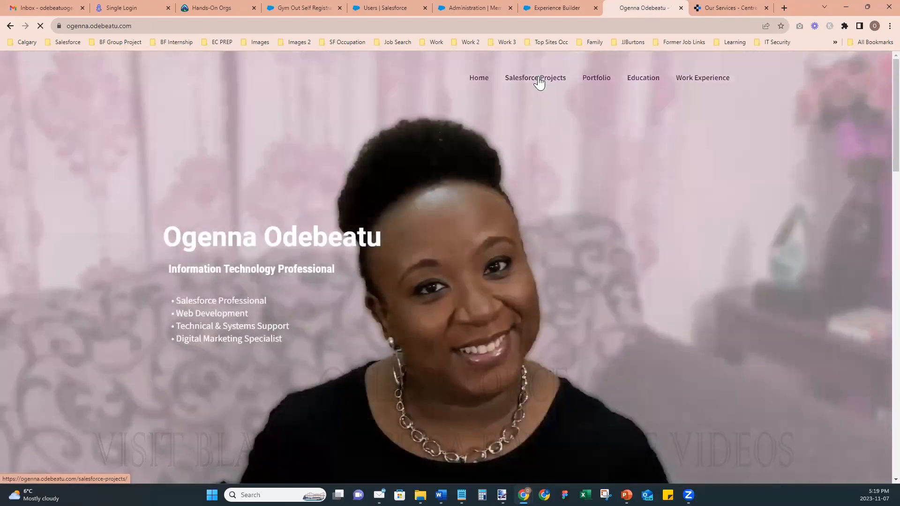
left_click(537, 81)
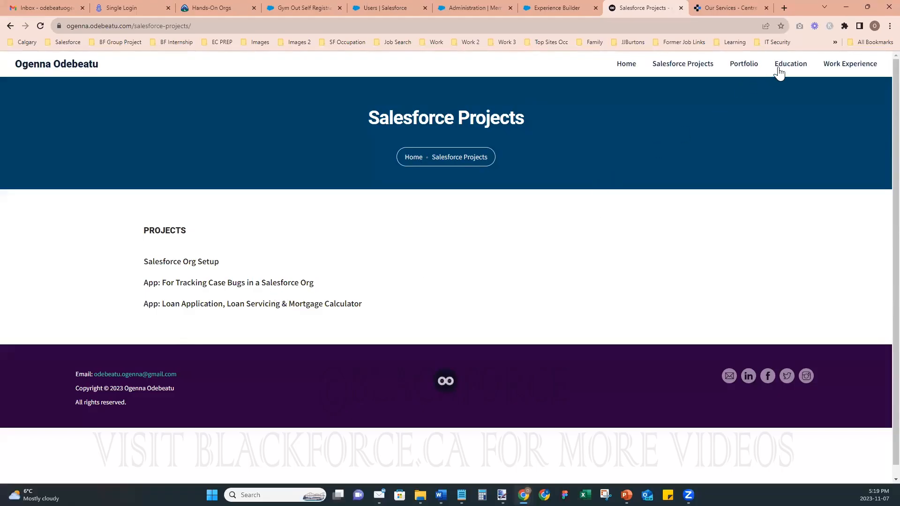
left_click(738, 65)
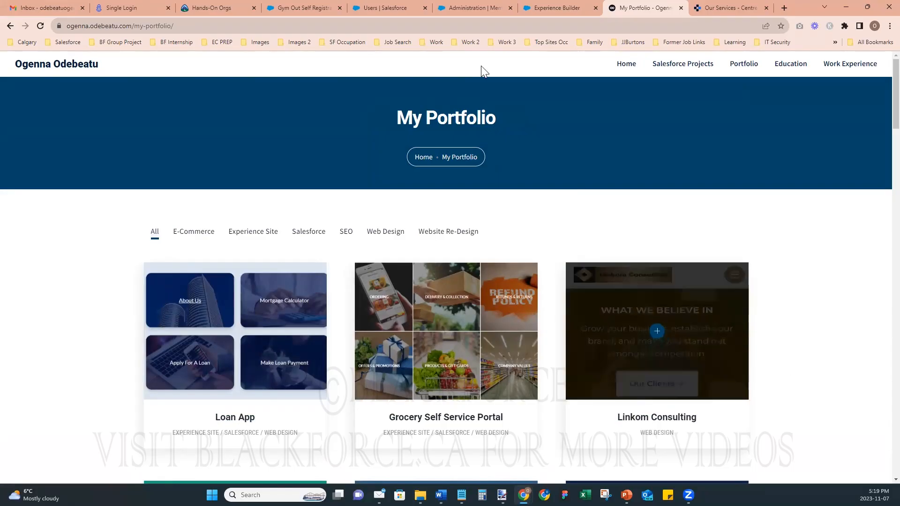
left_click_drag(131, 26, 127, 25)
left_click(196, 26)
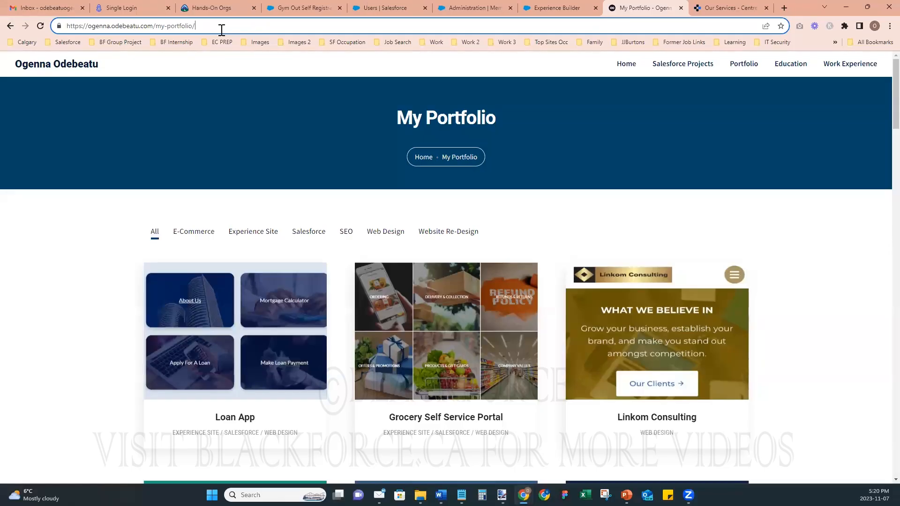
- Cycle through the Chrome tabs, ending on the GymOut site's Members administration page
left_click(373, 8)
left_click(304, 7)
left_click(476, 5)
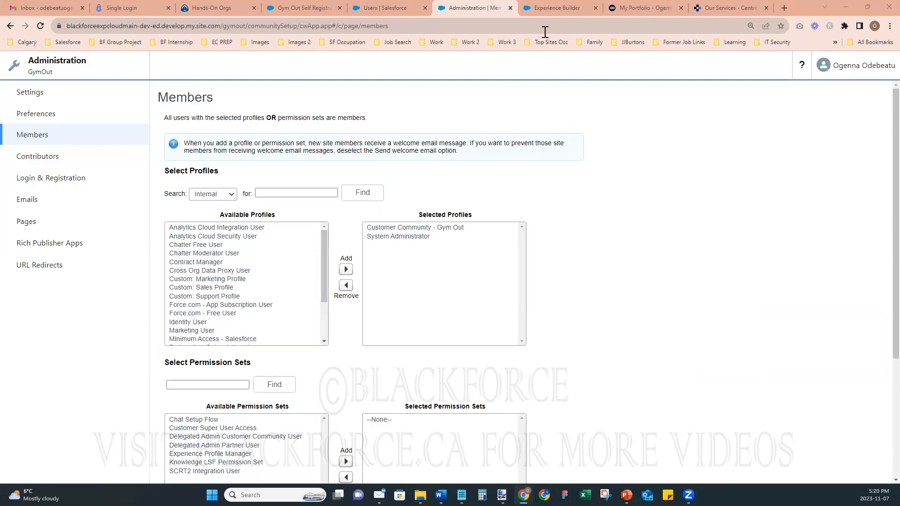
- Back in the Menu Editor, name the new navigation menu 'Classes Tile Menu'
left_click(545, 8)
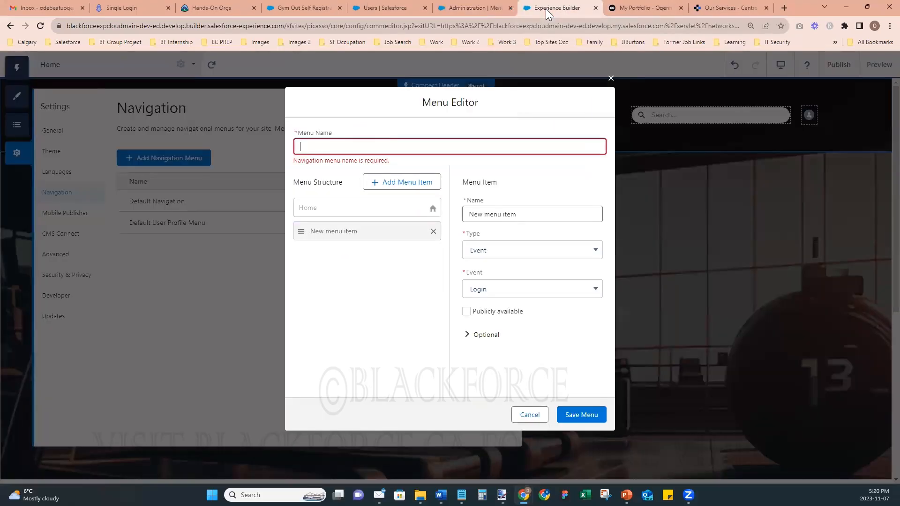
left_click(373, 143)
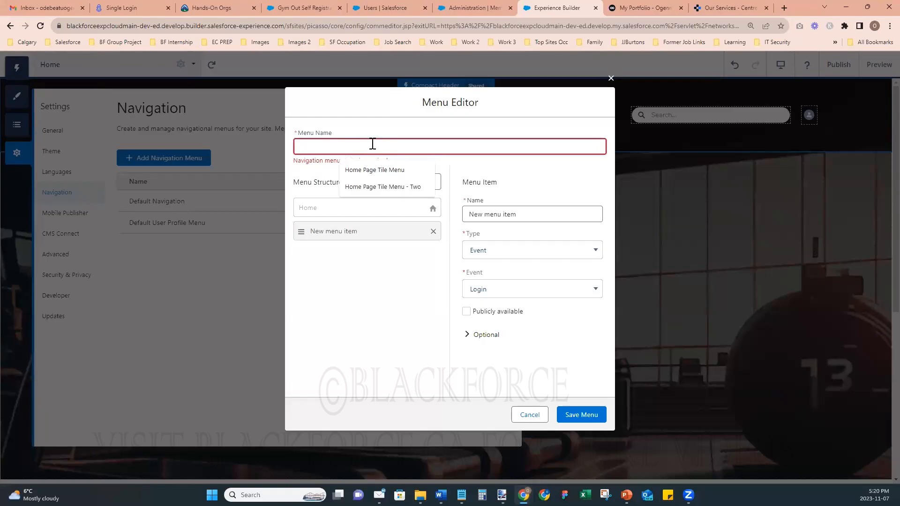
type("Classes Tile M")
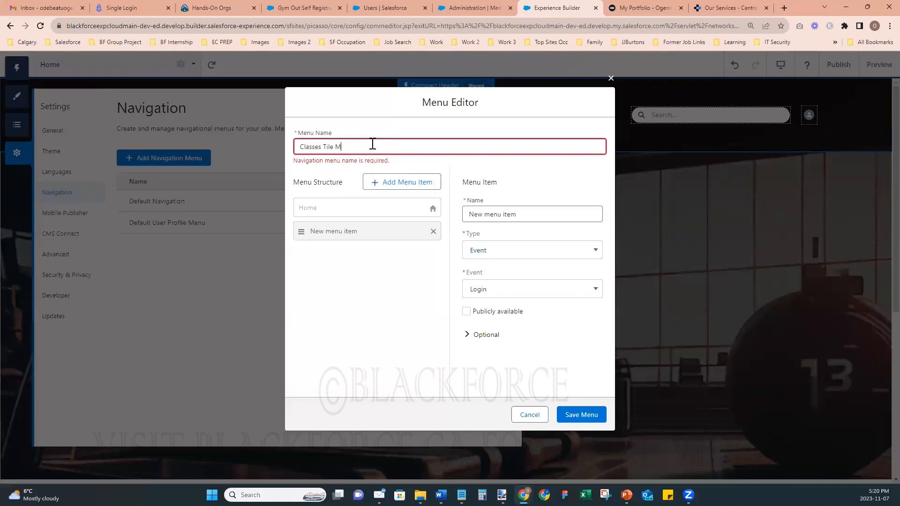
type("enu")
left_click(403, 286)
- Make the first item 'Poerwer Ride', a public Site Page link to the Power Ride page
left_click(531, 208)
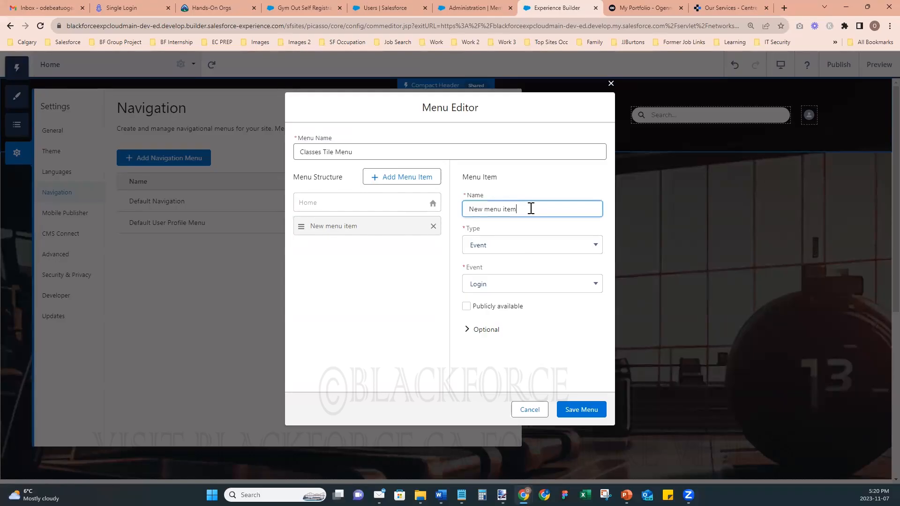
left_click_drag(528, 208, 460, 217)
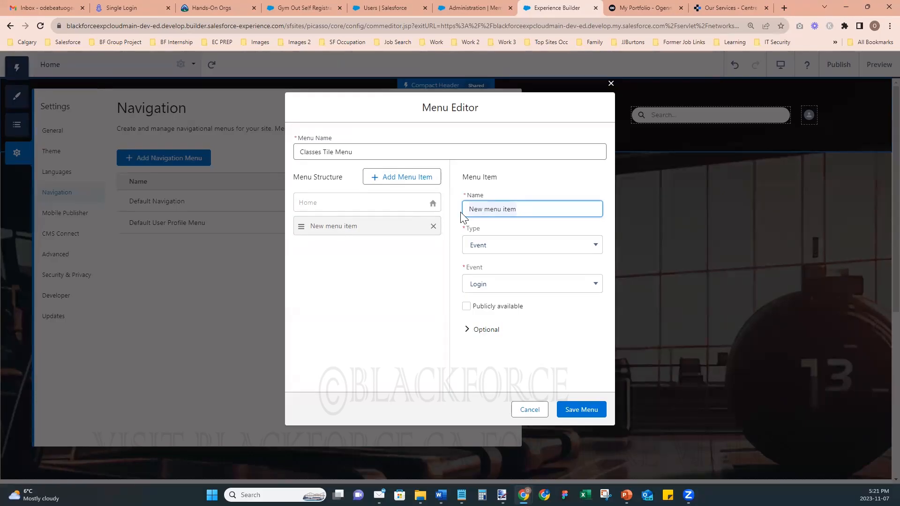
type("Poer")
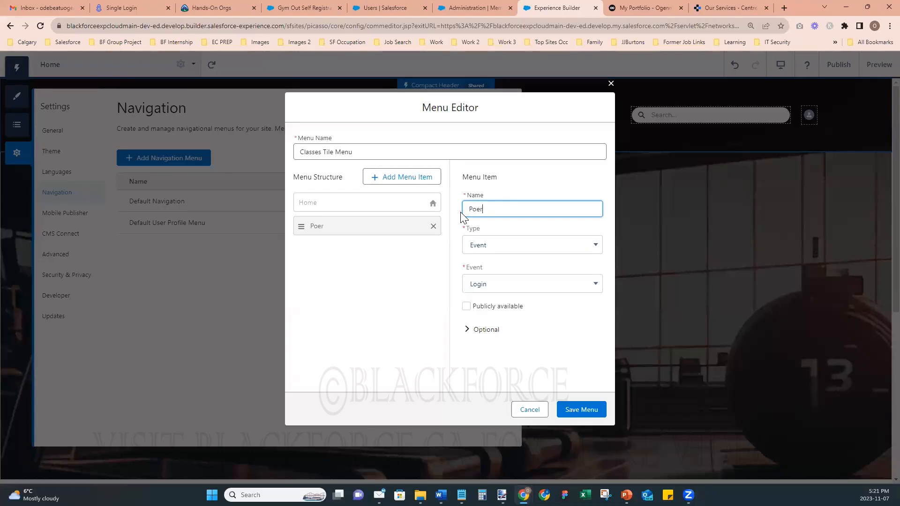
type("wer Ride")
left_click(476, 247)
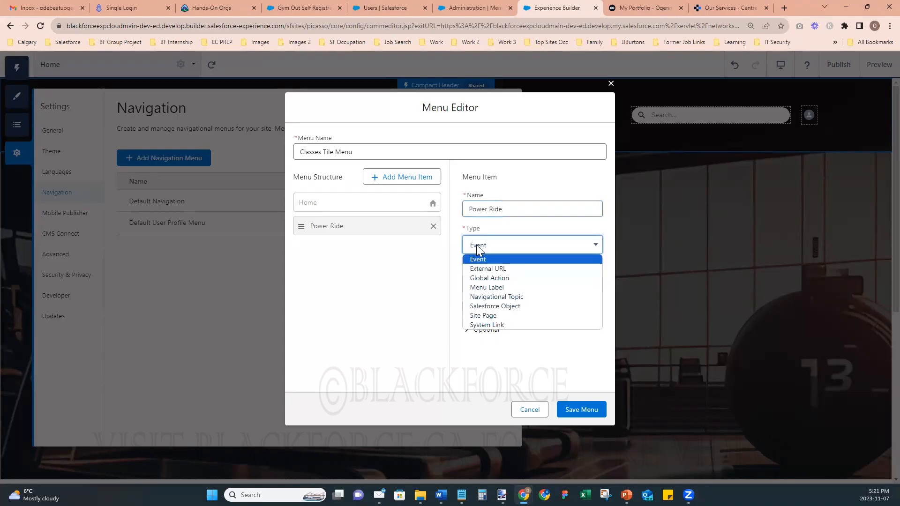
left_click(514, 316)
left_click(516, 285)
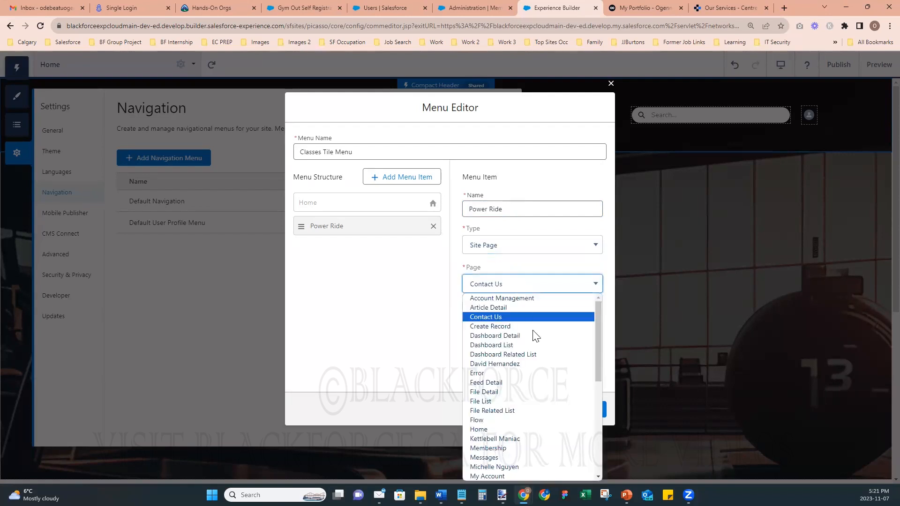
scroll(538, 350, "down", 5)
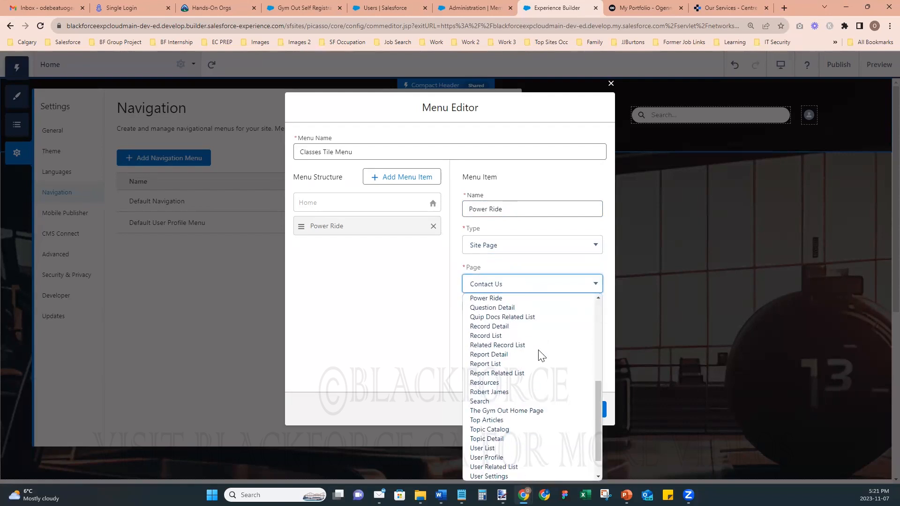
left_click(506, 298)
left_click(466, 306)
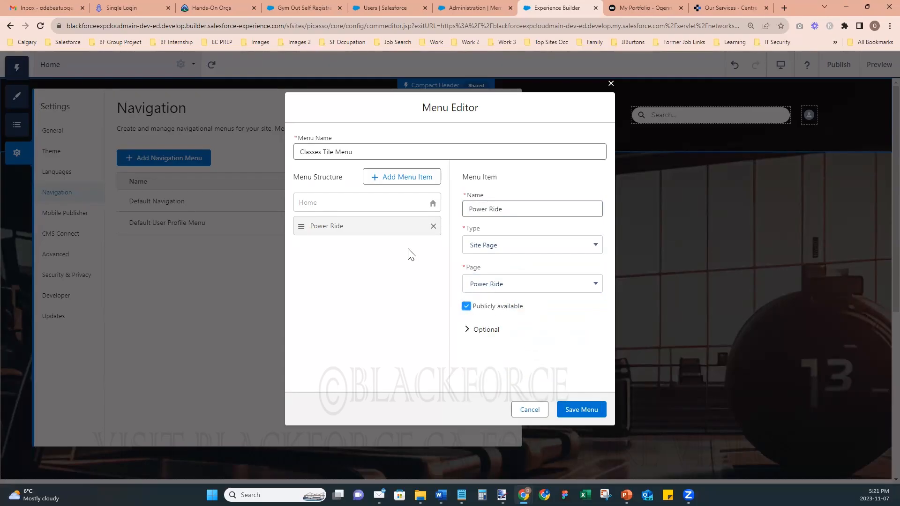
left_click(404, 181)
- Add a publicly available Kettlebell Maniac item linked to the Kettlebell Maniac site page
left_click(541, 209)
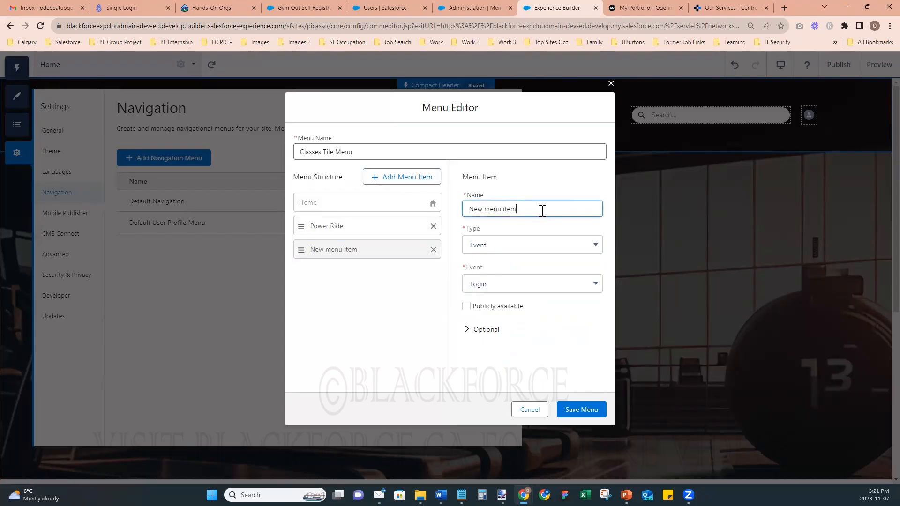
key("ctrl+a")
key("BackSpace")
type("Kettlebell Maniac")
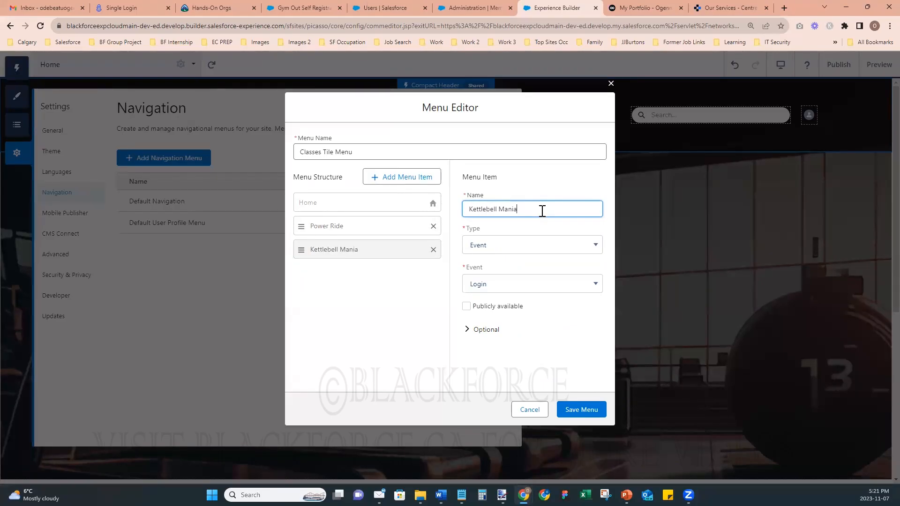
left_click(553, 249)
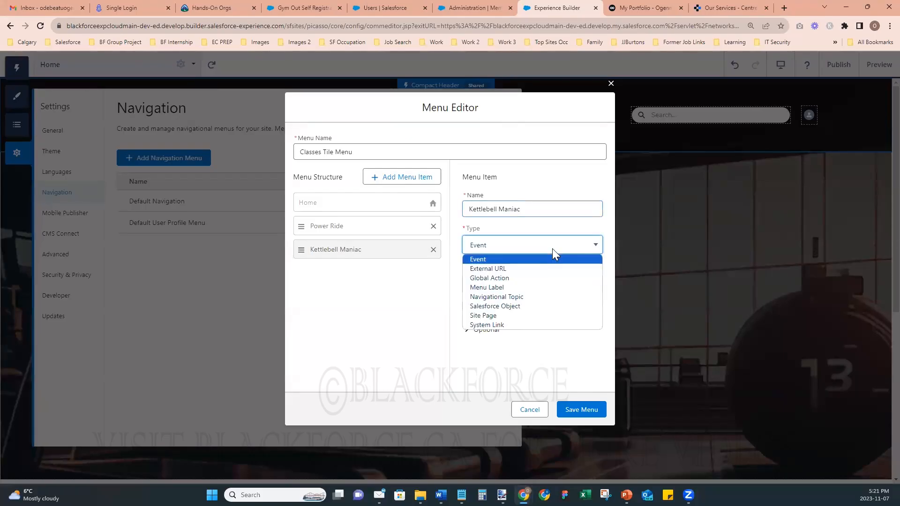
left_click(513, 314)
left_click(509, 289)
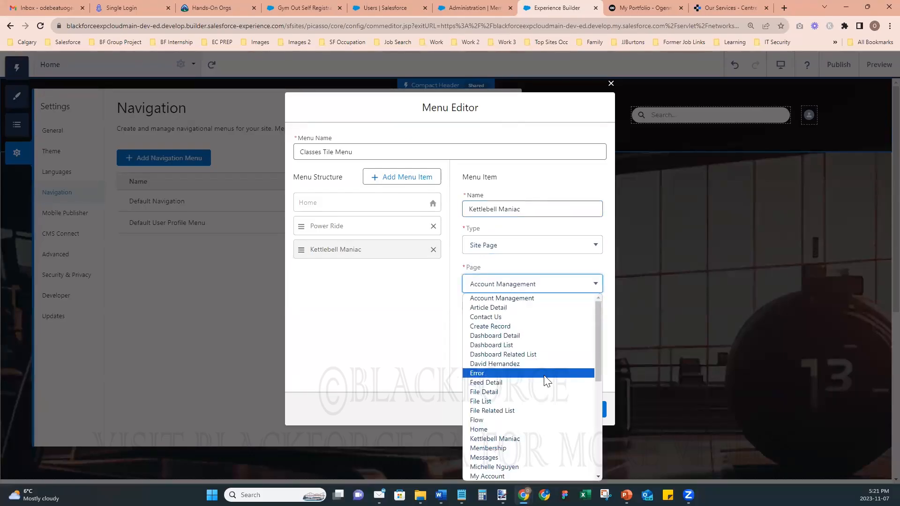
scroll(504, 445, "down", 2)
scroll(506, 443, "up", 2)
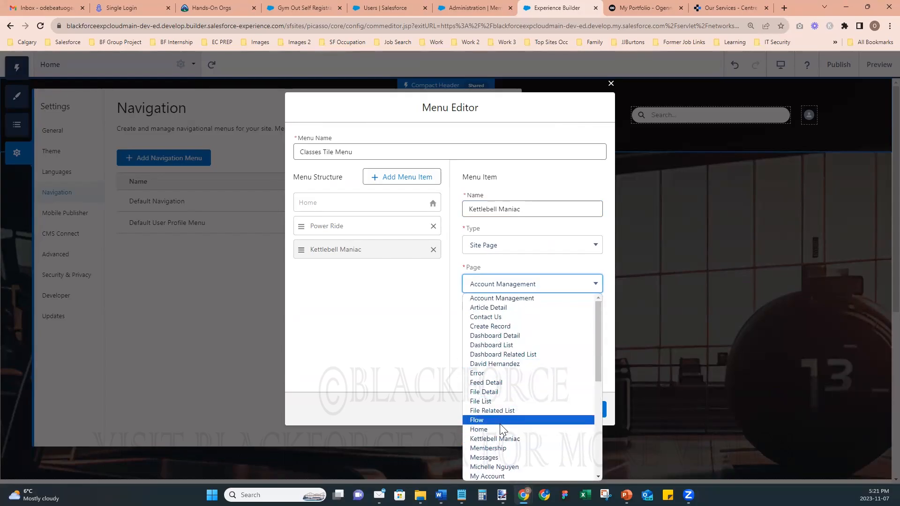
left_click(498, 438)
left_click(466, 306)
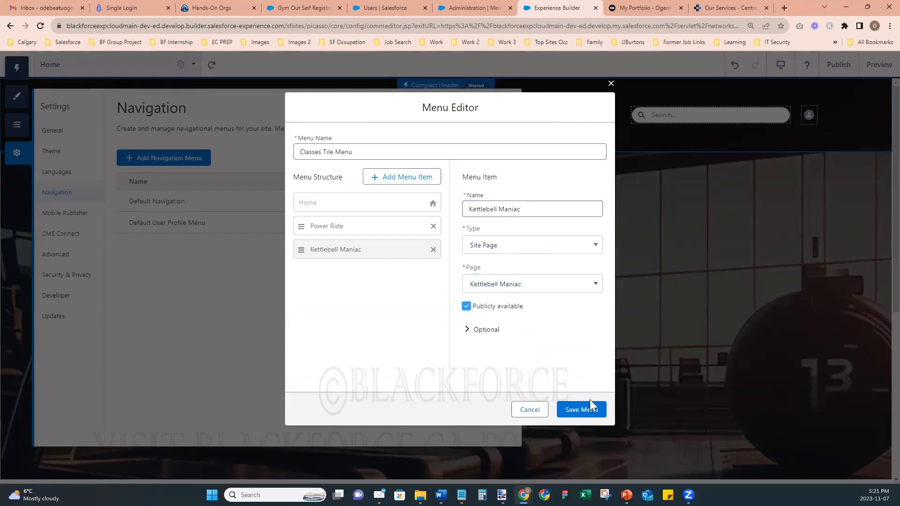
left_click(399, 177)
- Add a Yoga Flow item linked to the Yoga Flow site page, then save the menu
left_click(508, 209)
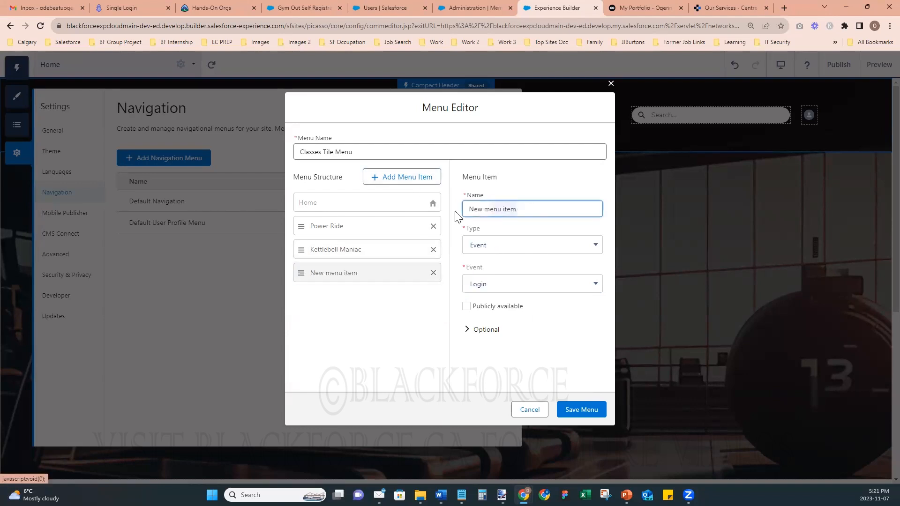
type("Yoga Flow")
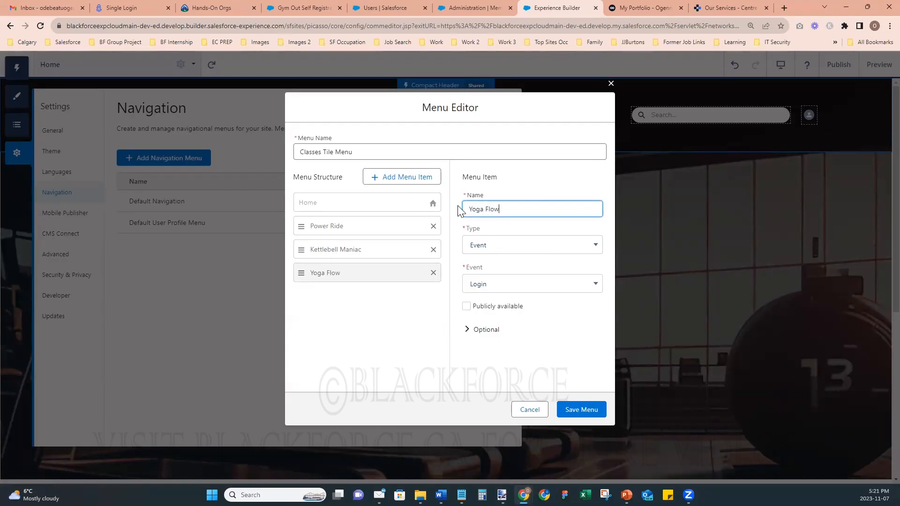
left_click(519, 246)
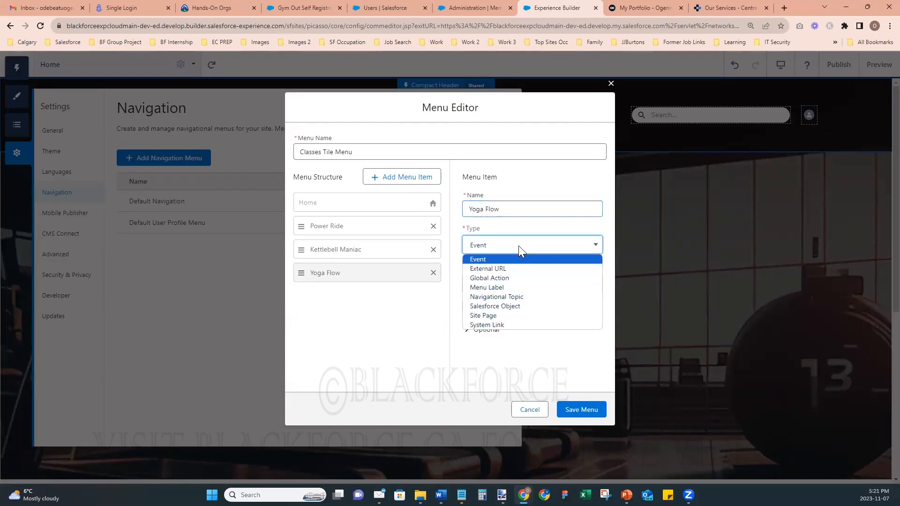
left_click(501, 316)
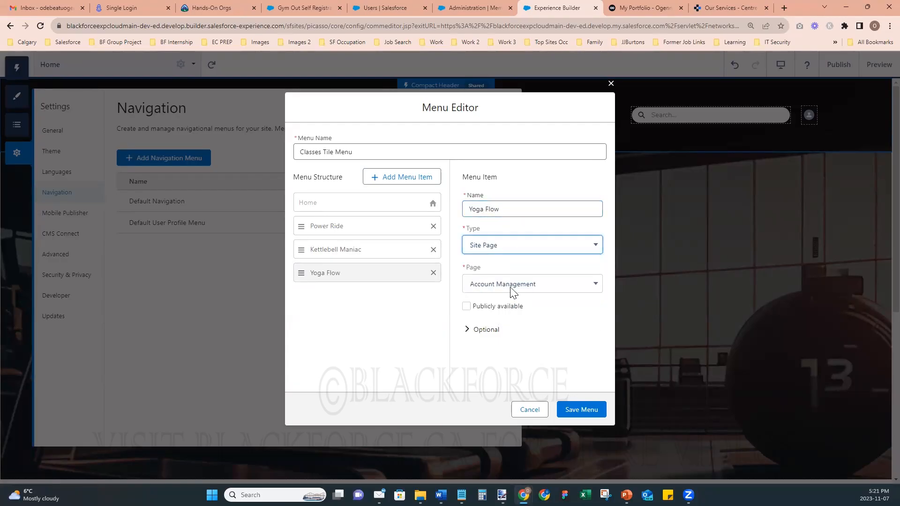
left_click(513, 287)
scroll(528, 373, "down", 5)
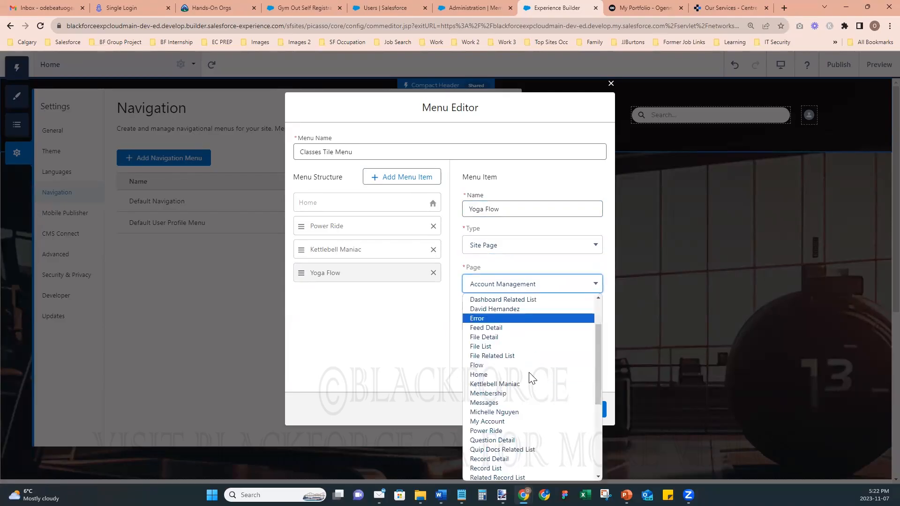
scroll(529, 377, "down", 5)
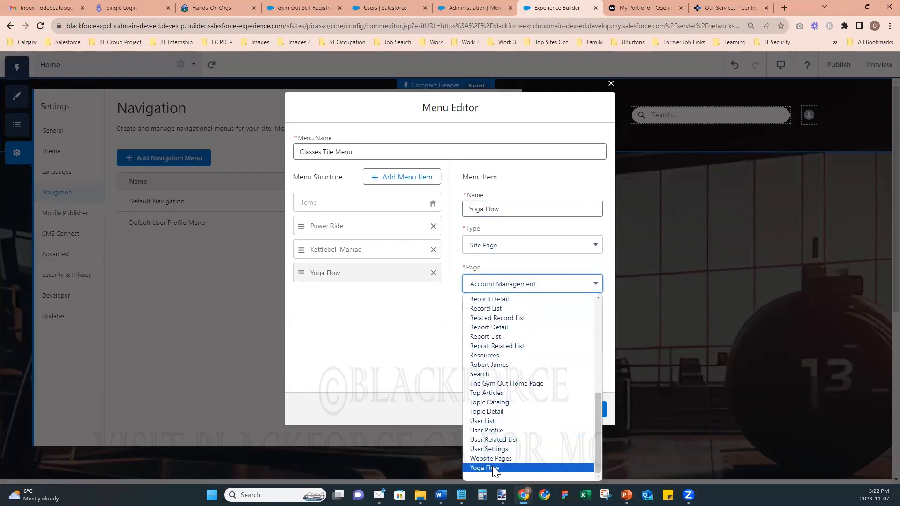
left_click(492, 466)
left_click(530, 248)
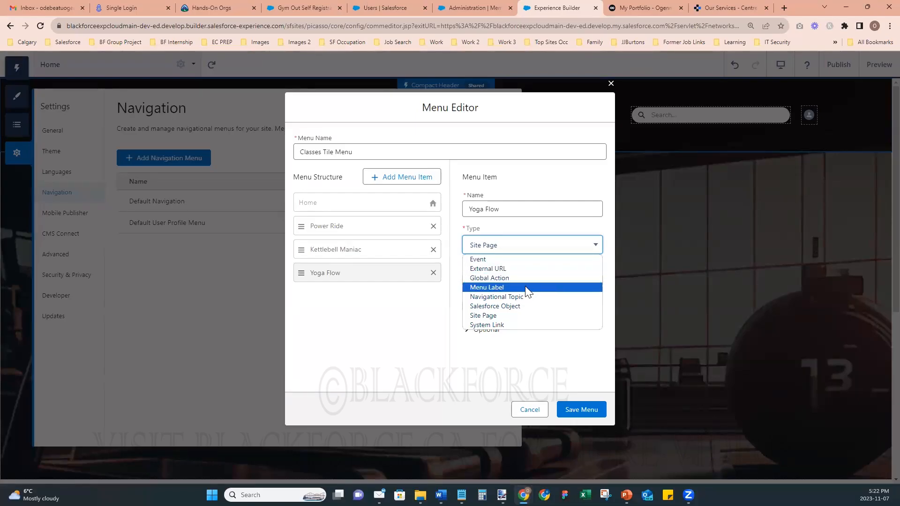
left_click(536, 251)
left_click(582, 410)
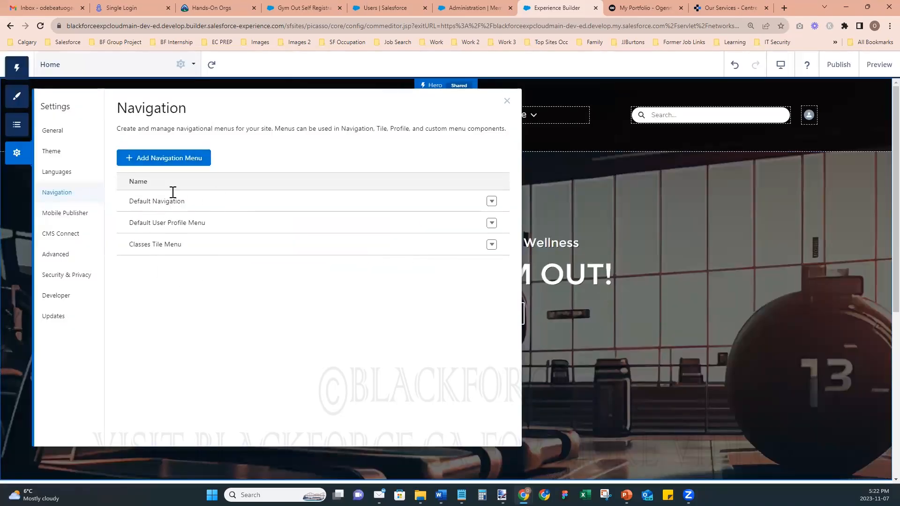
- Close Settings and set the home page Tile Menu's Default Menu to Classes Tile Menu
left_click(507, 101)
scroll(638, 272, "down", 5)
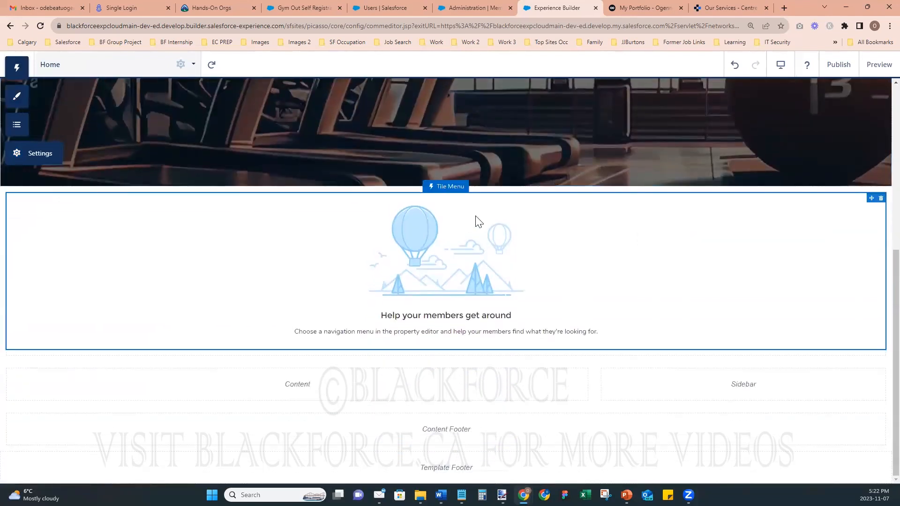
left_click(441, 250)
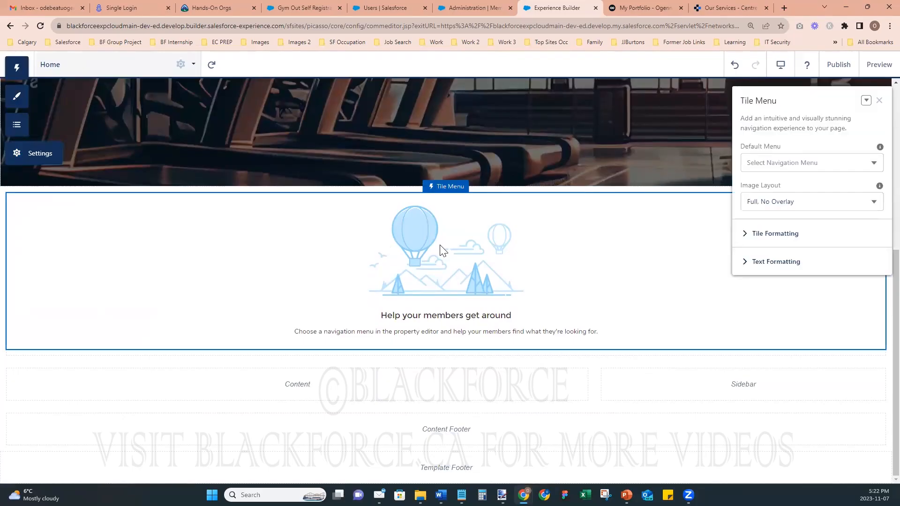
left_click(828, 163)
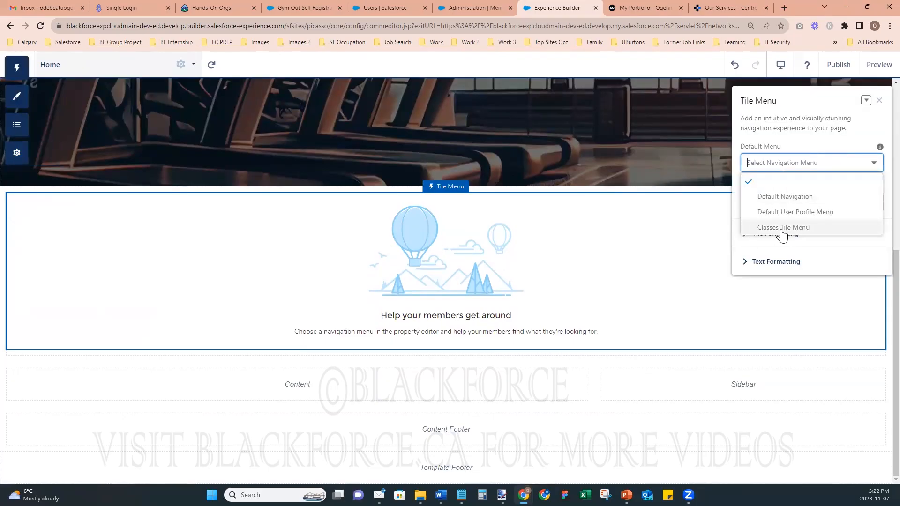
left_click(773, 228)
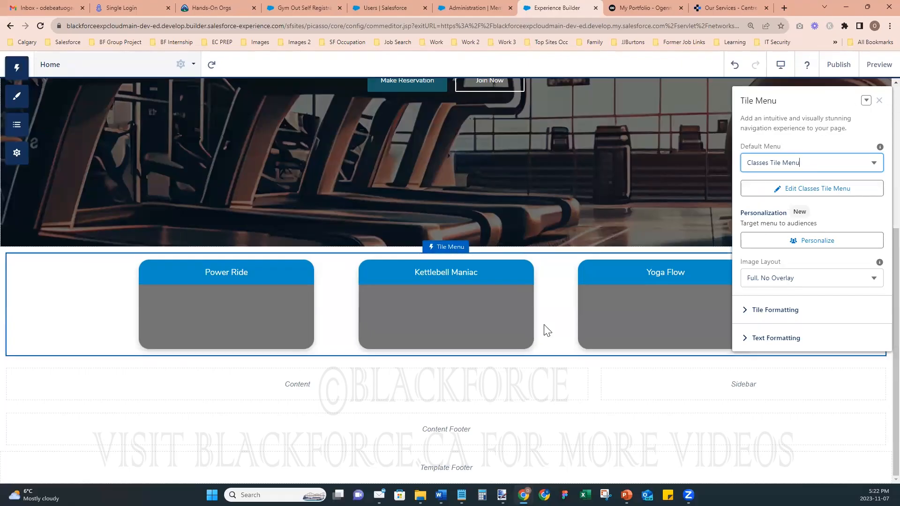
left_click(879, 100)
left_click(10, 97)
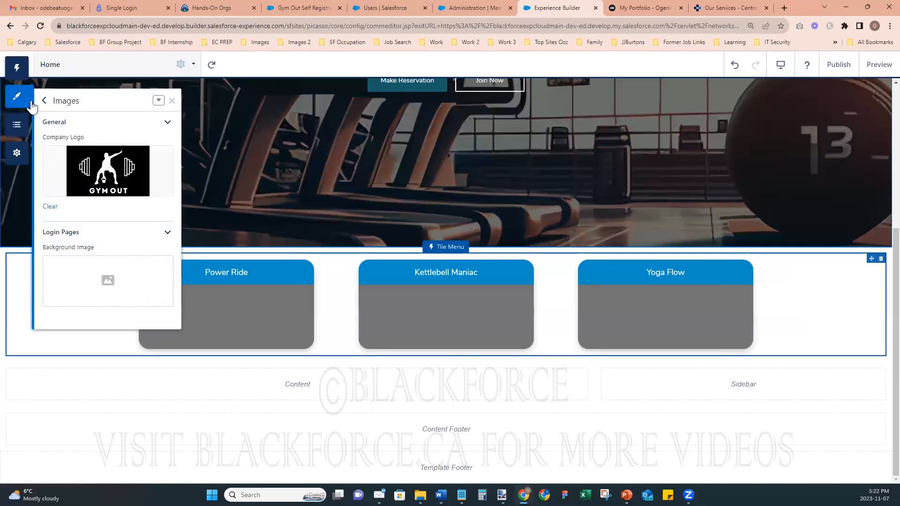
- Place a Rich Content Editor above the class tiles containing the text 'GYM OUT CLASSES'
left_click(17, 67)
left_click(83, 123)
type("r")
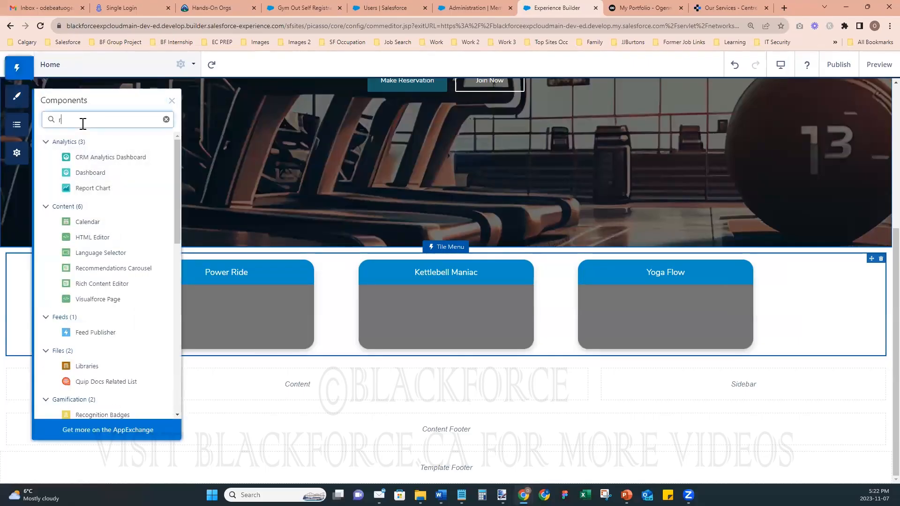
type("ich")
left_click_drag(268, 189, 409, 257)
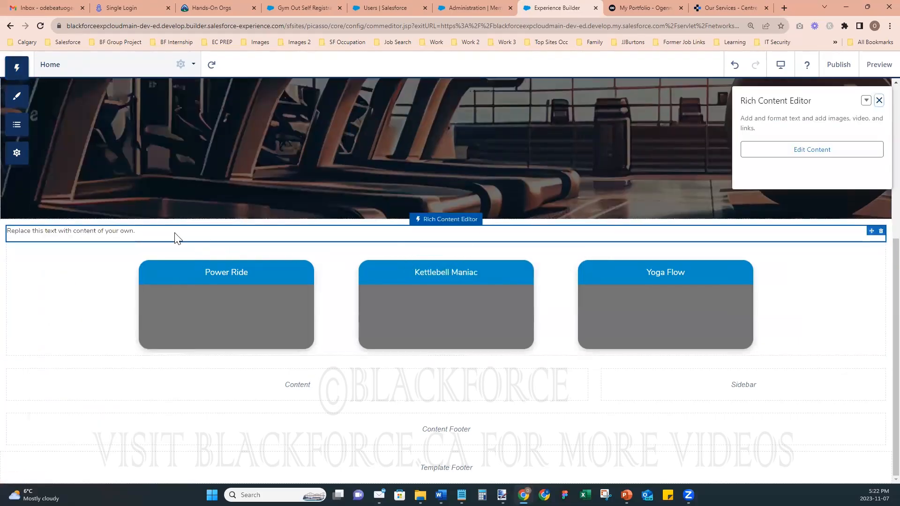
left_click(158, 232)
key("ctrl+a")
type("G")
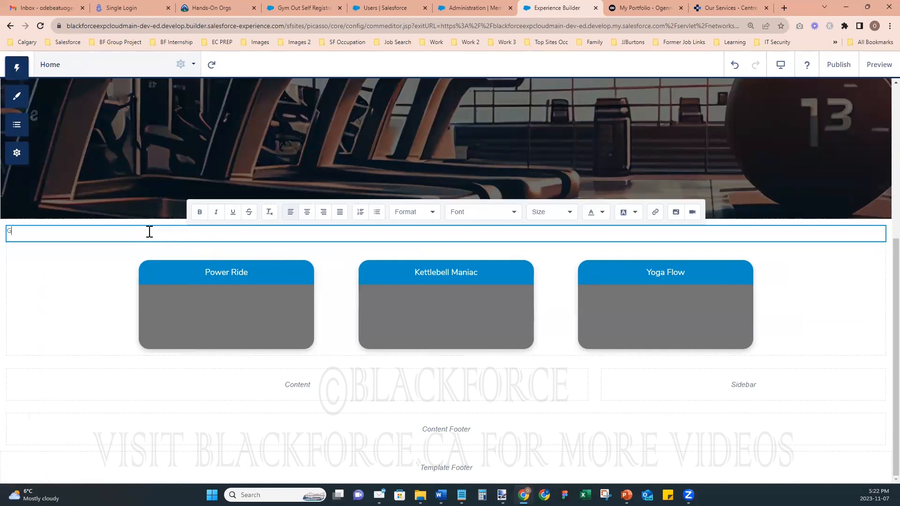
type("YM OUT CLASSES")
- Format the heading centred, 36px and bold
key("ctrl+a")
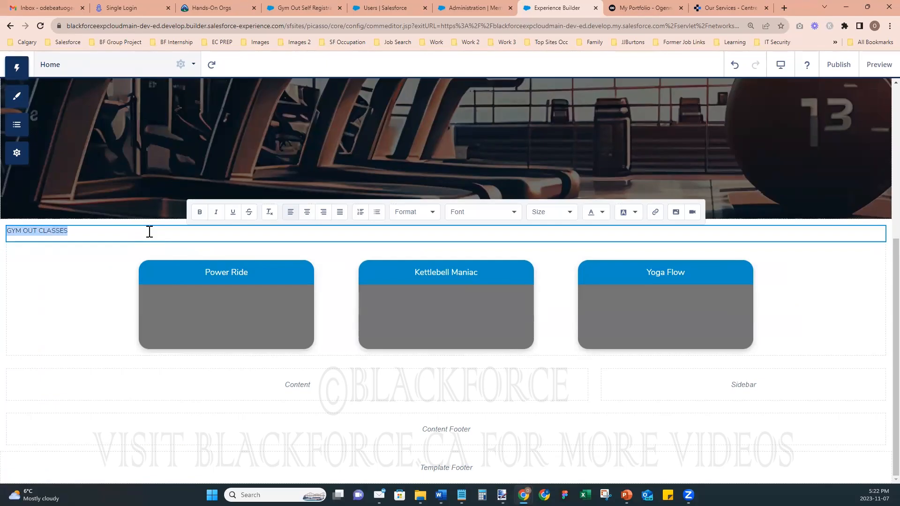
left_click(307, 213)
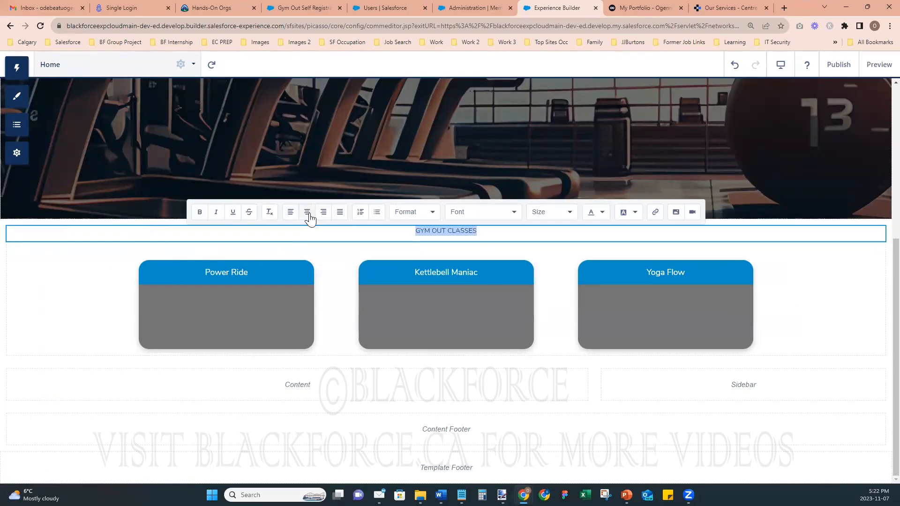
left_click(596, 217)
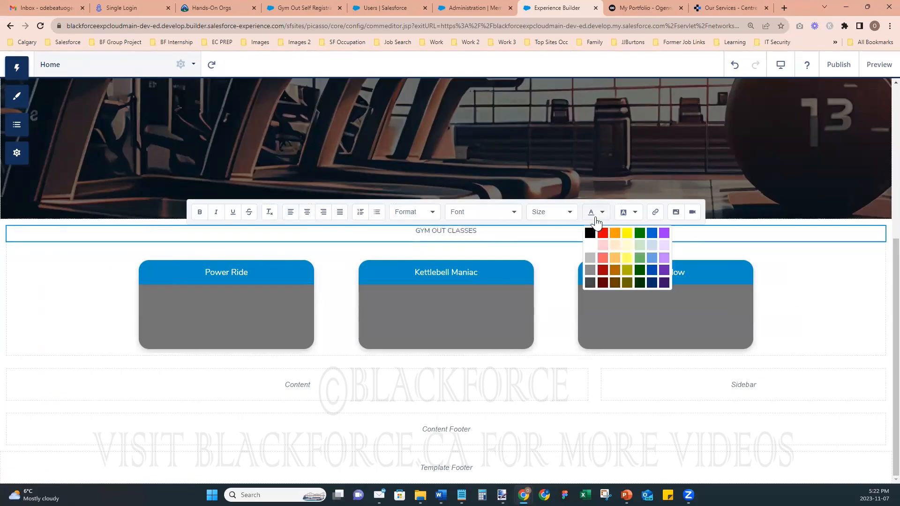
left_click(561, 214)
scroll(568, 309, "down", 5)
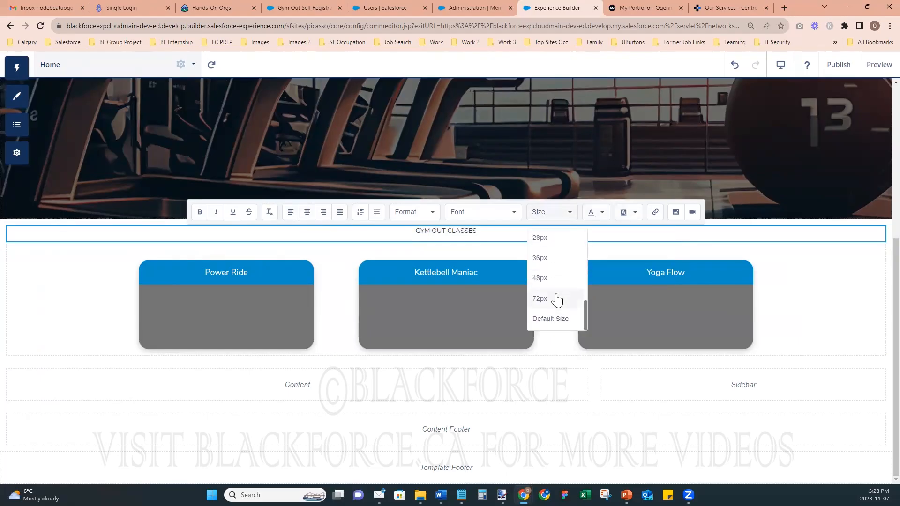
left_click(546, 259)
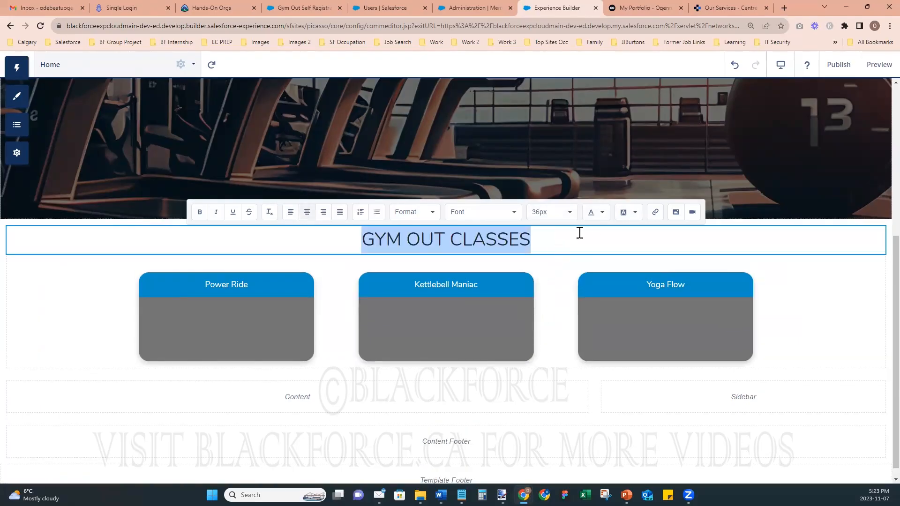
left_click(199, 214)
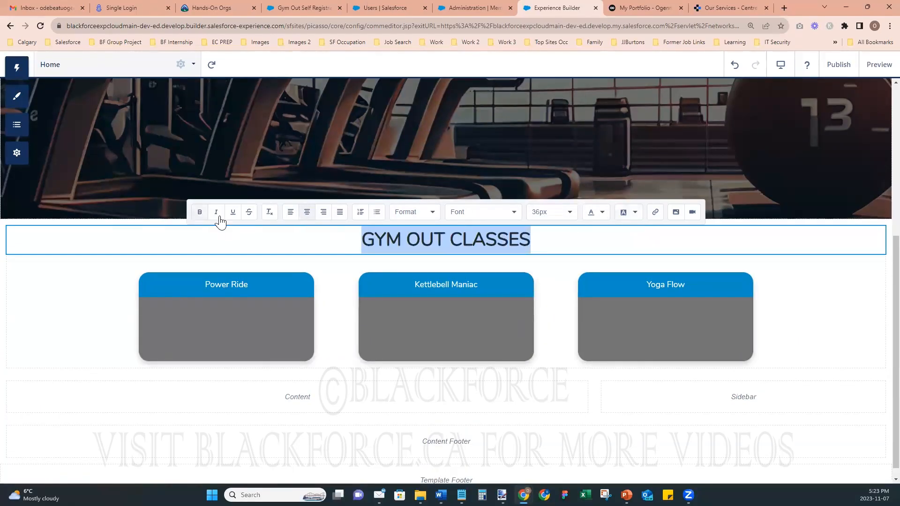
left_click(849, 401)
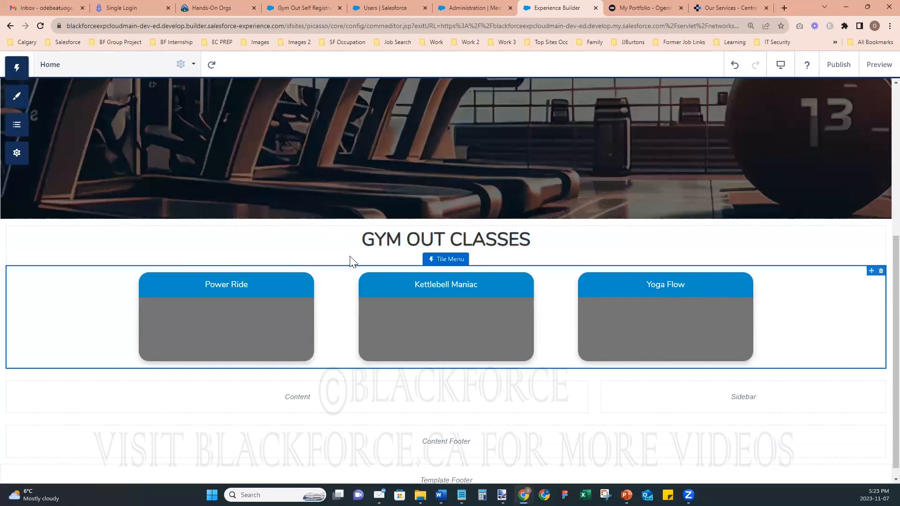
- Insert a blank line above the GYM OUT CLASSES heading
left_click(335, 237)
left_click(363, 236)
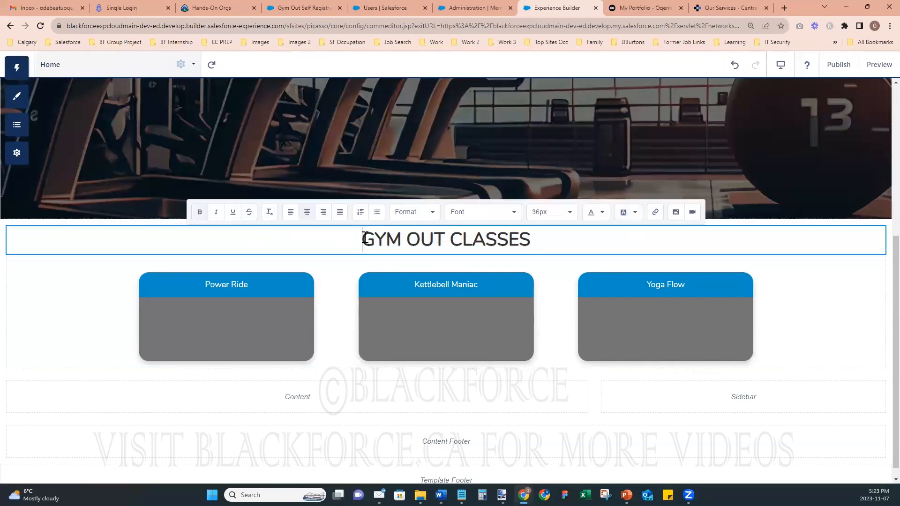
key("Return")
key("Return")
key("Return")
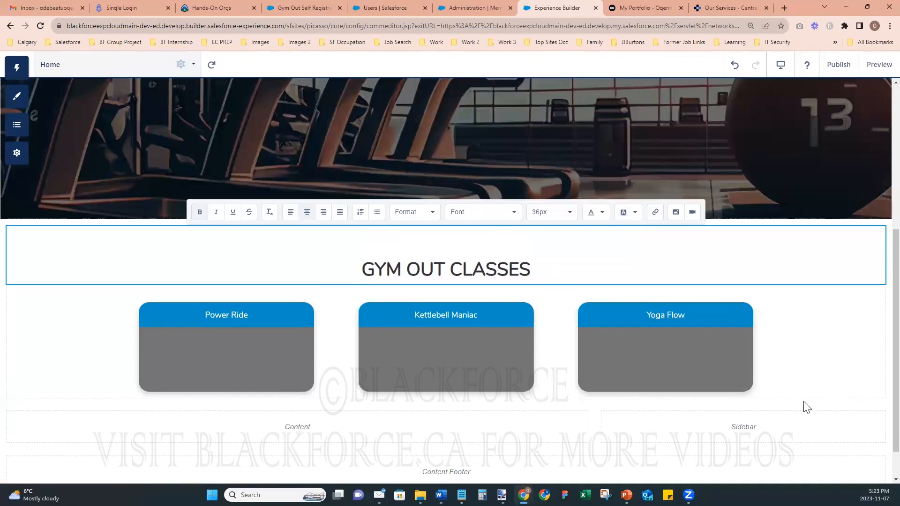
left_click(804, 402)
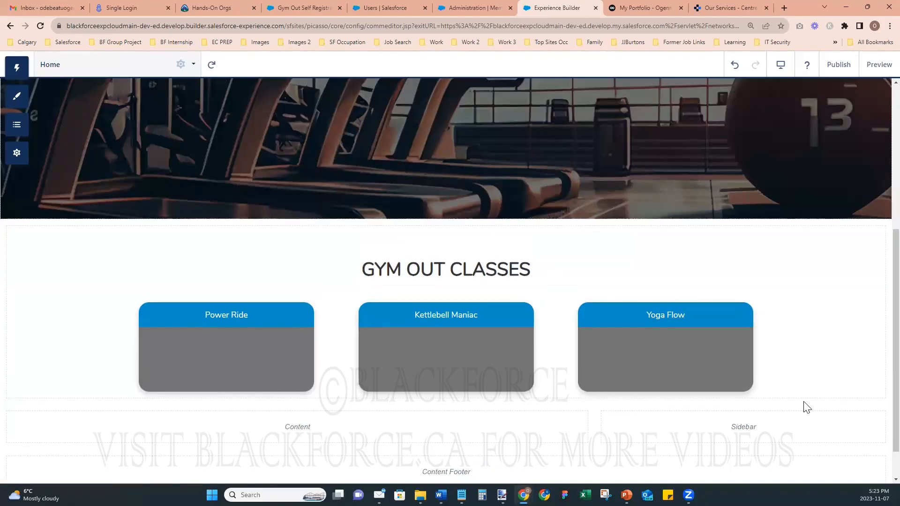
- Review the Tile Menu's Tile Formatting and Text Formatting options, including banner position
left_click(219, 331)
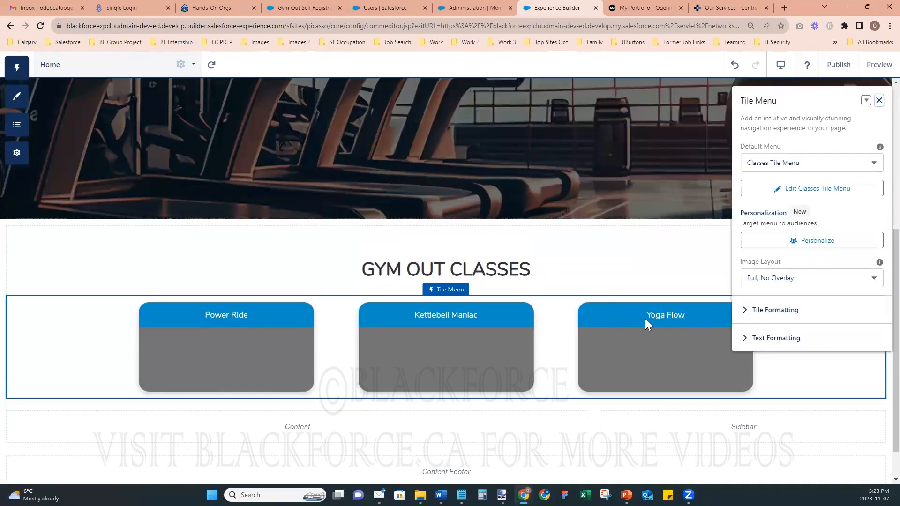
left_click(750, 310)
scroll(775, 364, "down", 1)
left_click(747, 462)
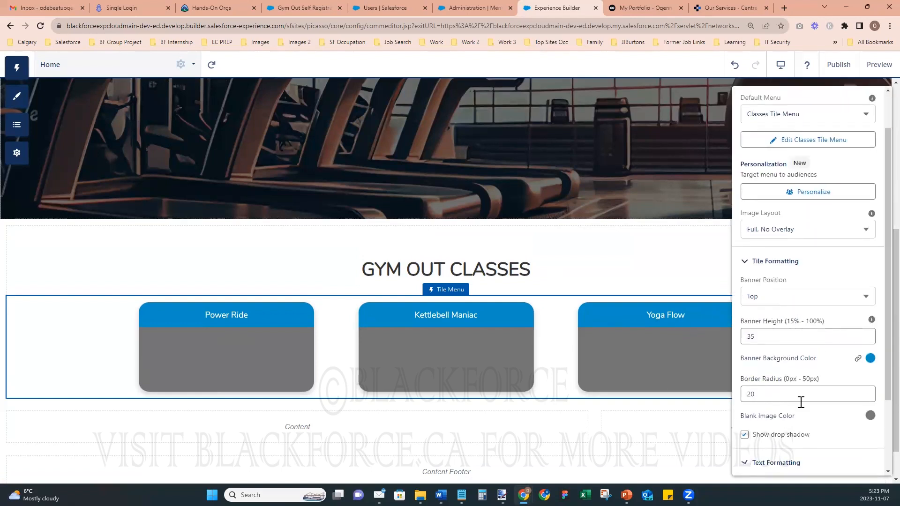
scroll(799, 403, "down", 2)
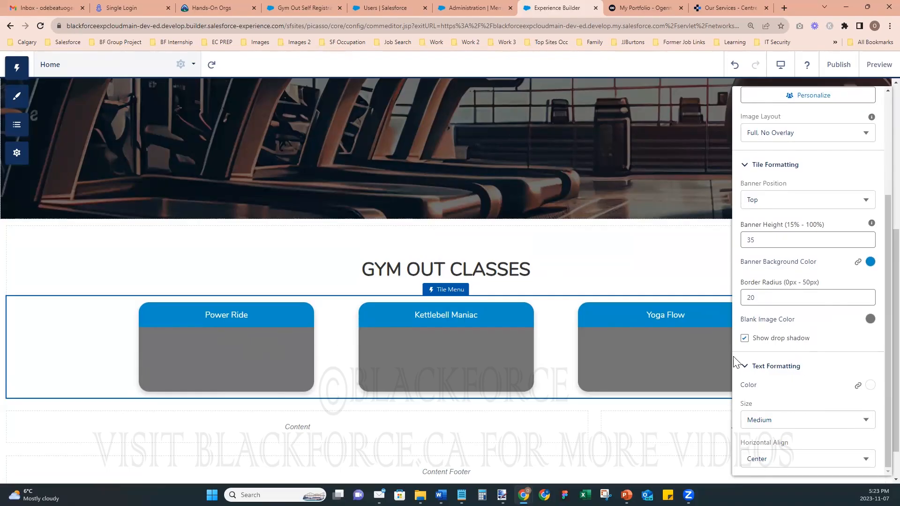
scroll(811, 356, "up", 1)
left_click(770, 244)
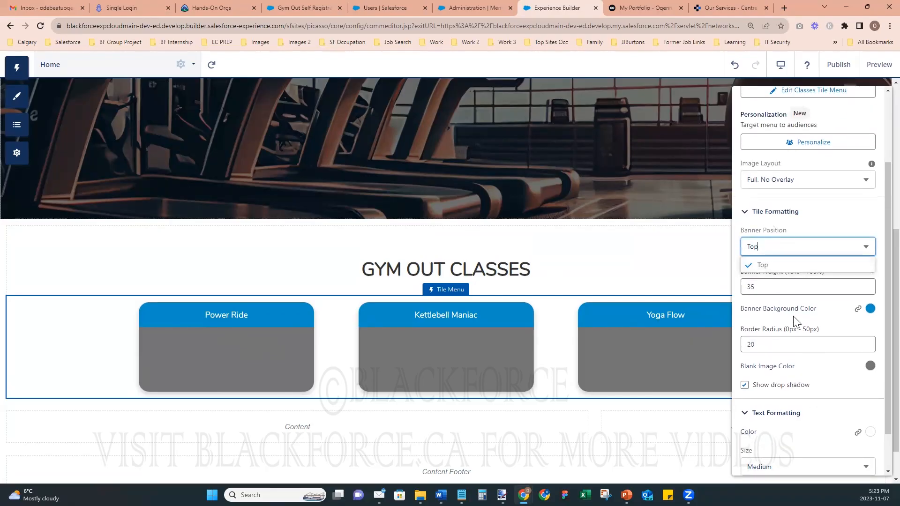
scroll(793, 323, "down", 1)
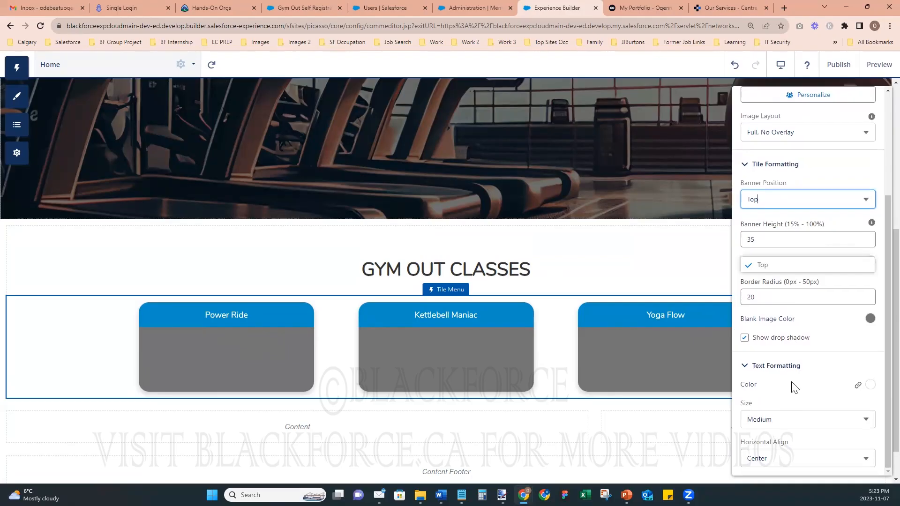
left_click(745, 367)
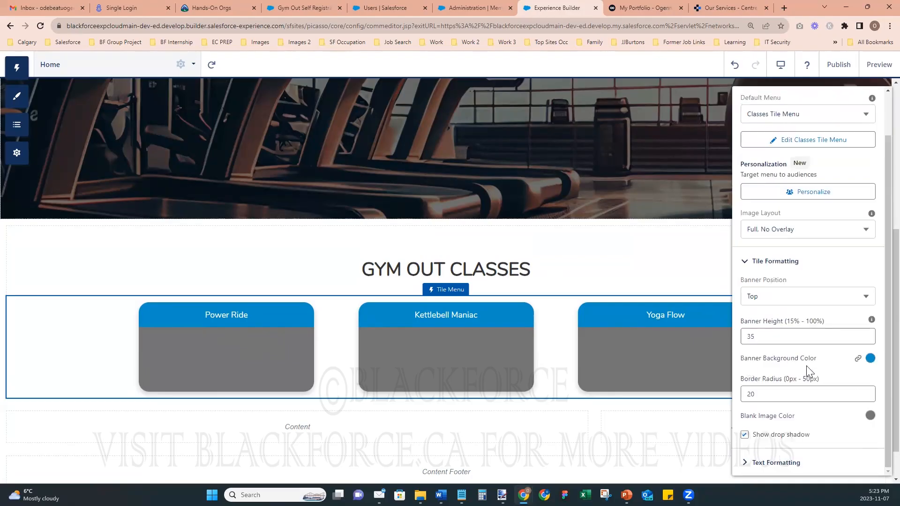
left_click(778, 261)
- Check the Image Layout and Default Menu dropdowns, leaving Full, No Overlay and Classes Tile Menu
left_click(777, 279)
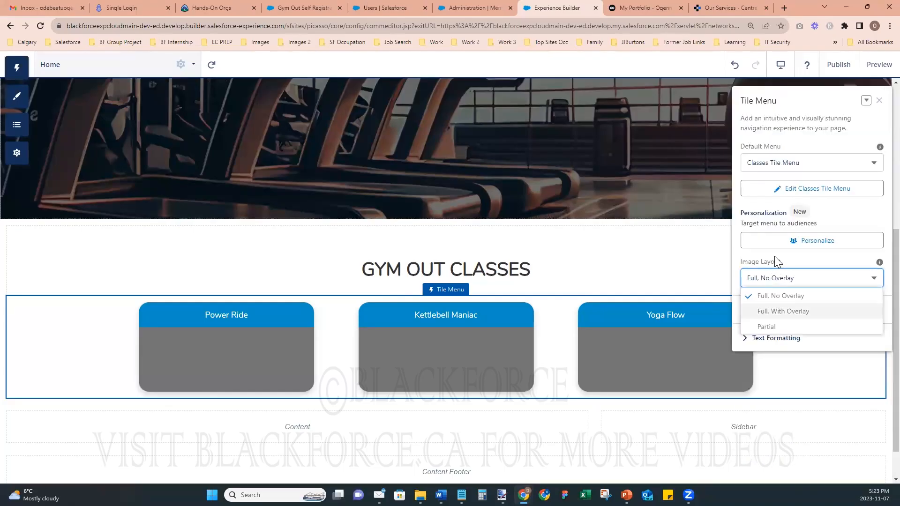
left_click(794, 164)
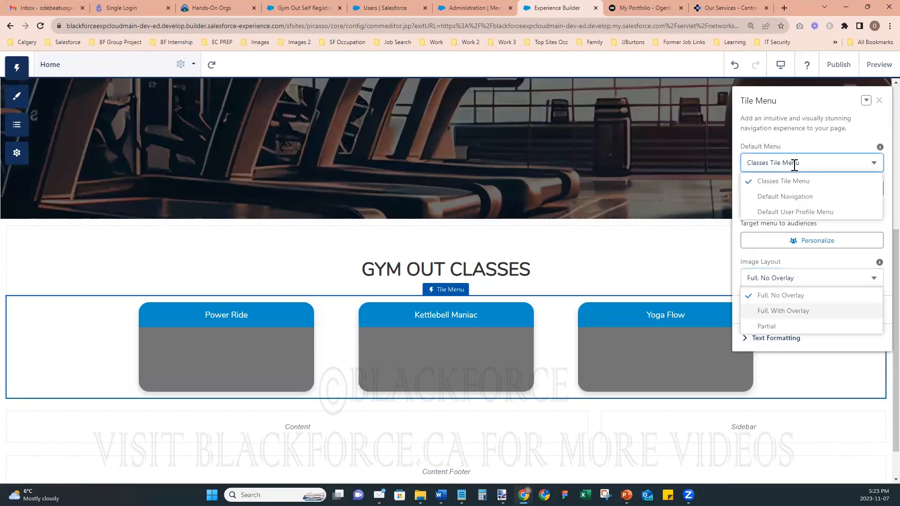
left_click(801, 147)
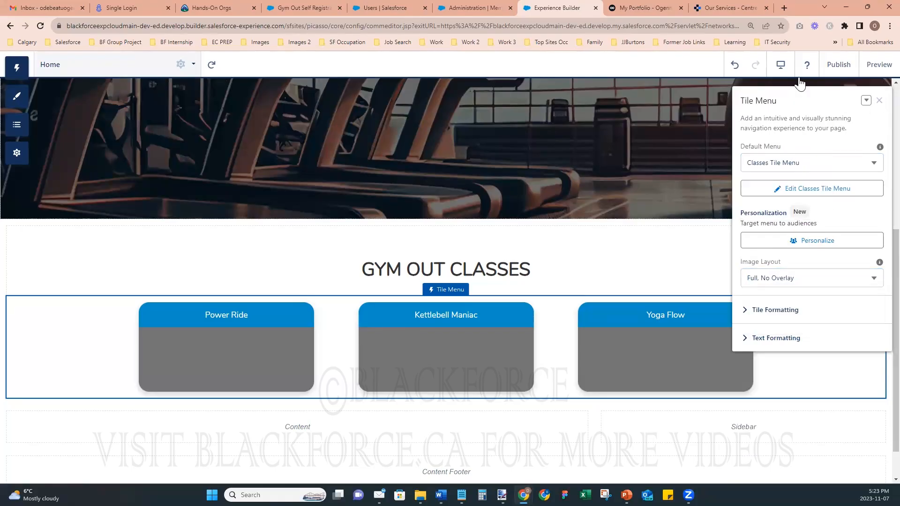
- Publish the site, glance at Theme, Components and Navigation, then go to the Members administration tab
left_click(838, 65)
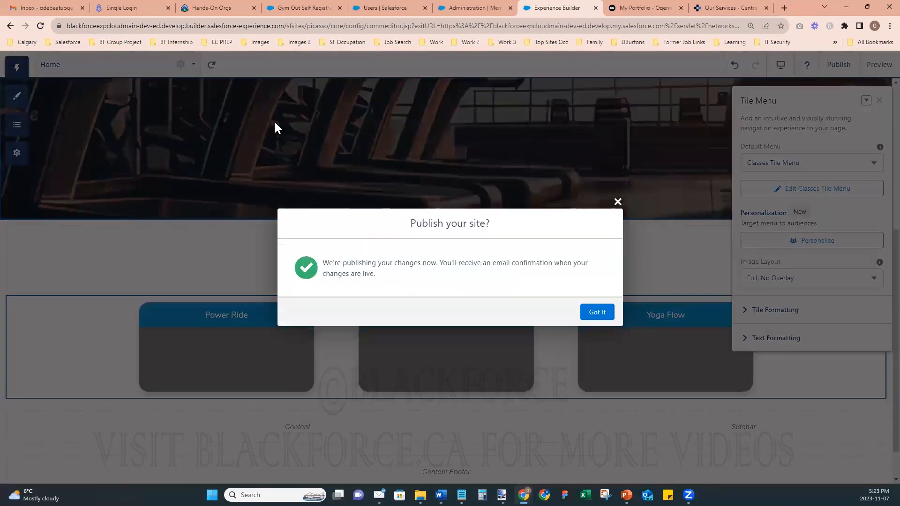
left_click(618, 202)
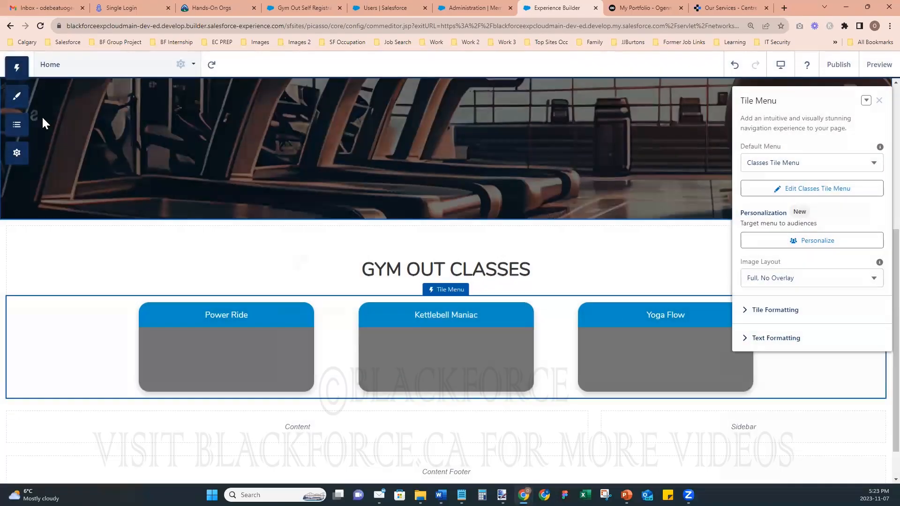
left_click(17, 102)
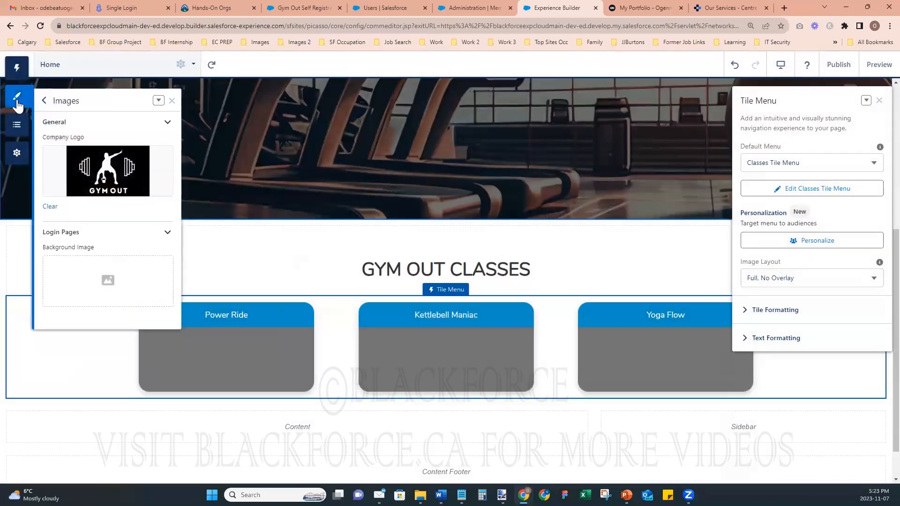
left_click(17, 67)
left_click(25, 161)
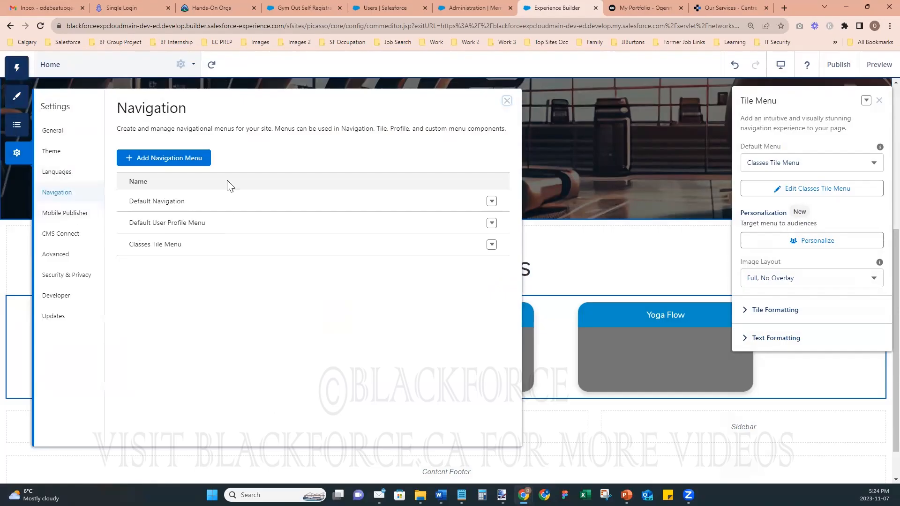
left_click(484, 9)
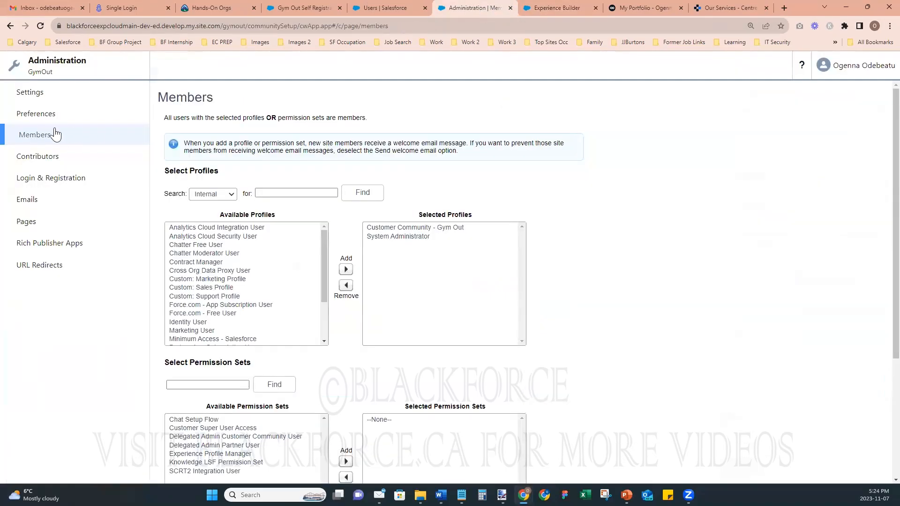
- Look over Content Management's Featured Topics topic picker, then return to the Experience Builder tab
left_click(15, 68)
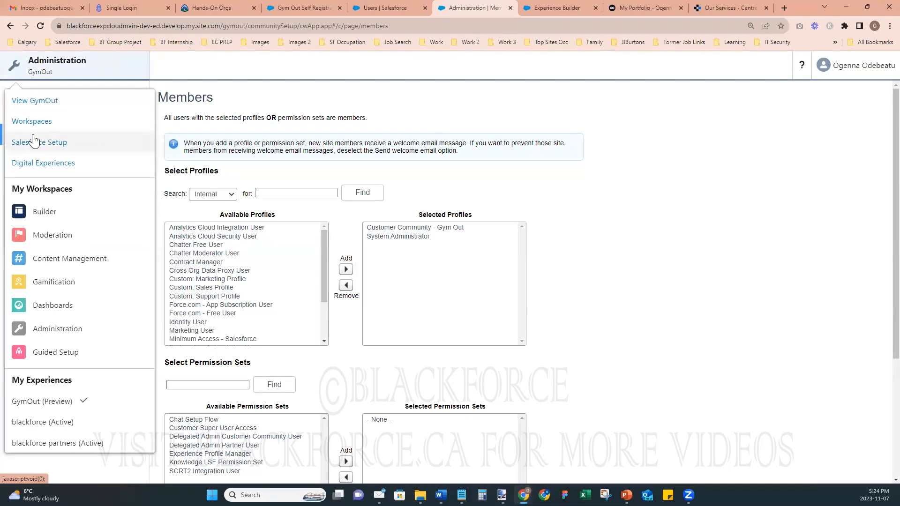
left_click(33, 122)
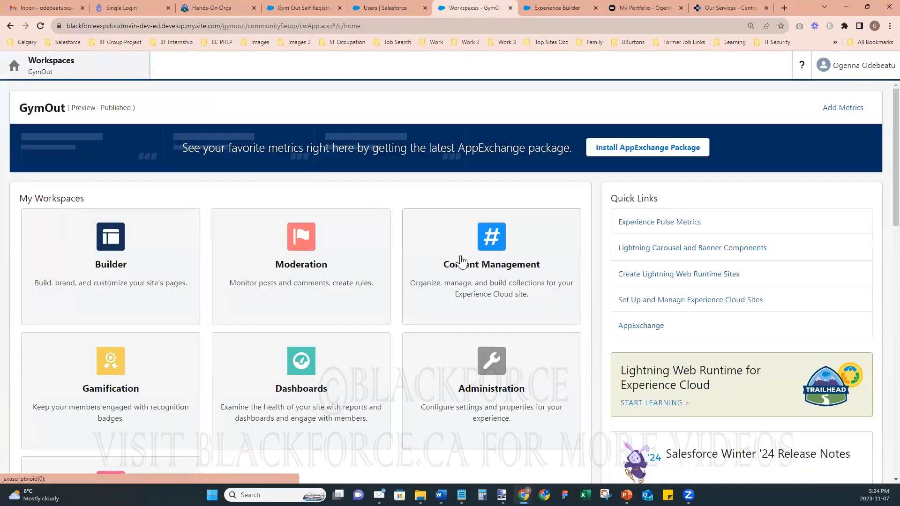
left_click(484, 267)
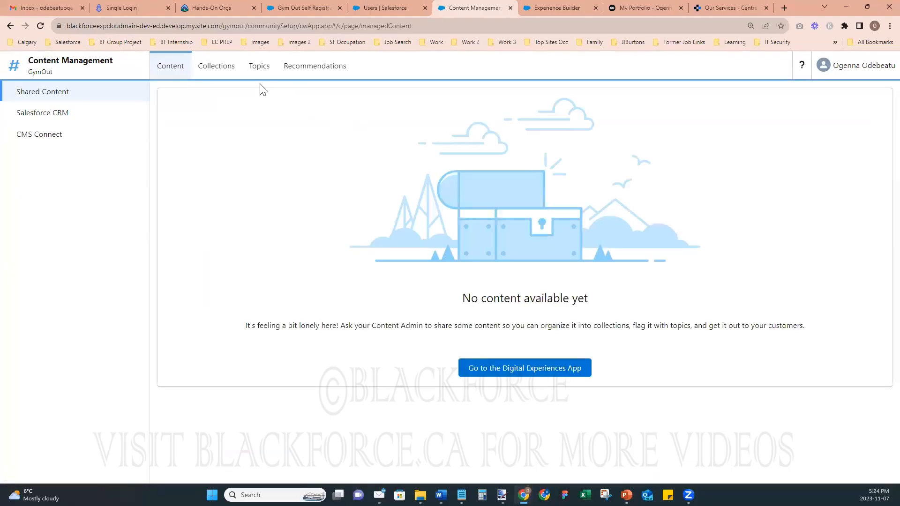
left_click(262, 70)
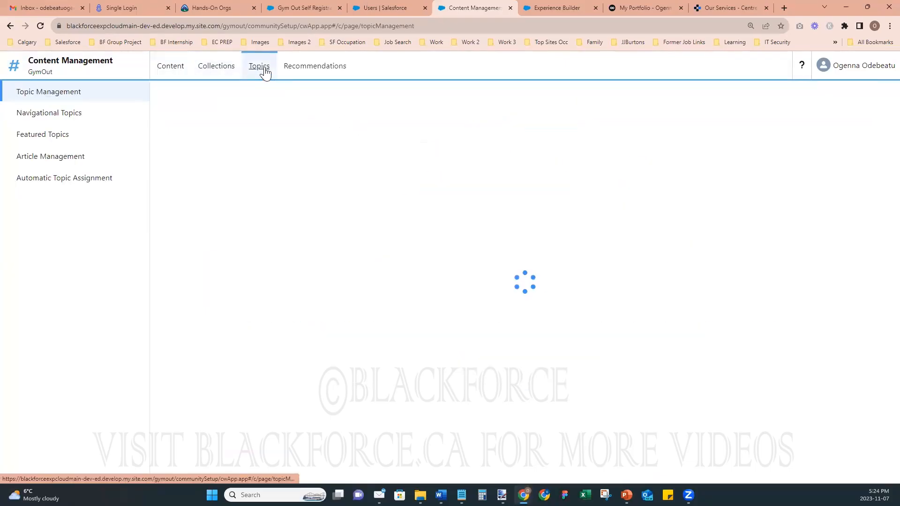
left_click(50, 135)
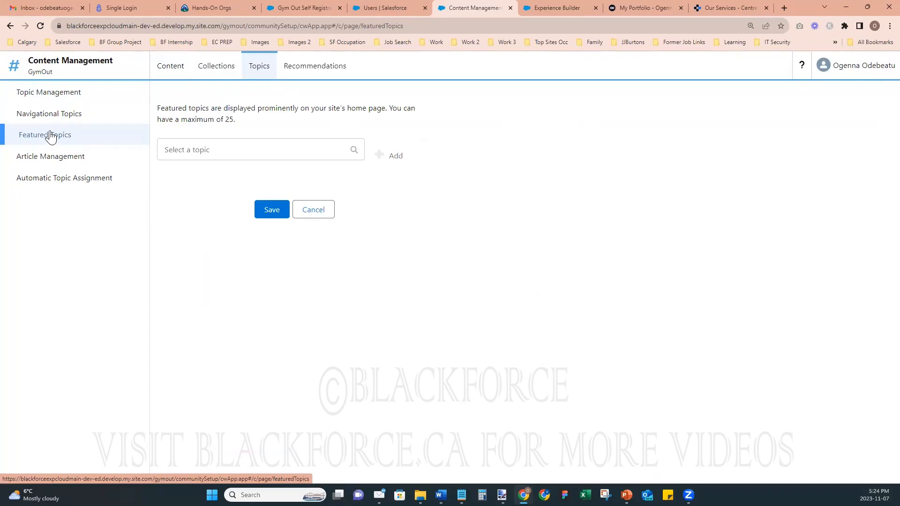
left_click(263, 148)
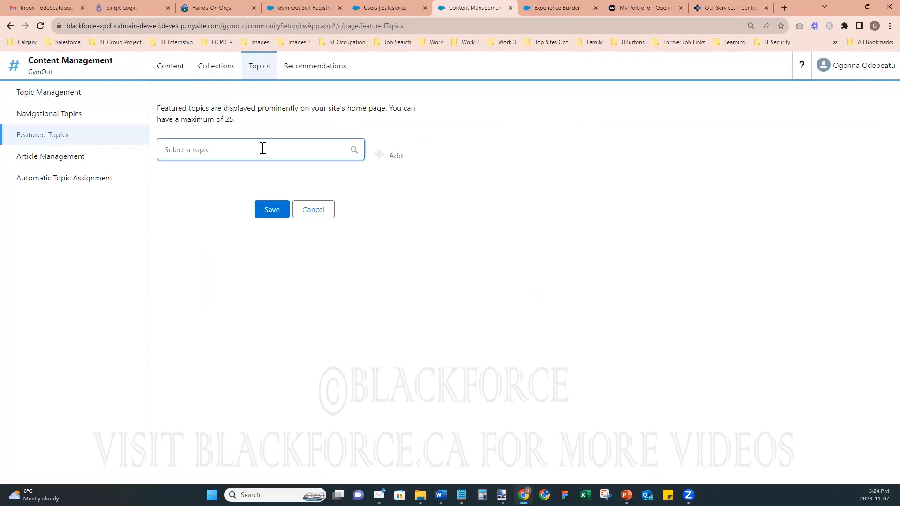
left_click(539, 10)
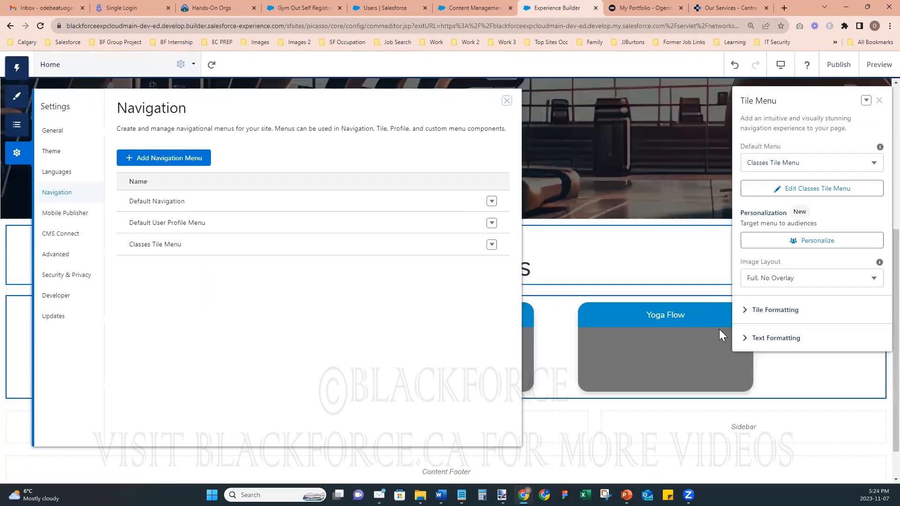
- Close Navigation settings and confirm the Tile Menu image layout stays Full, No Overlay
left_click(506, 102)
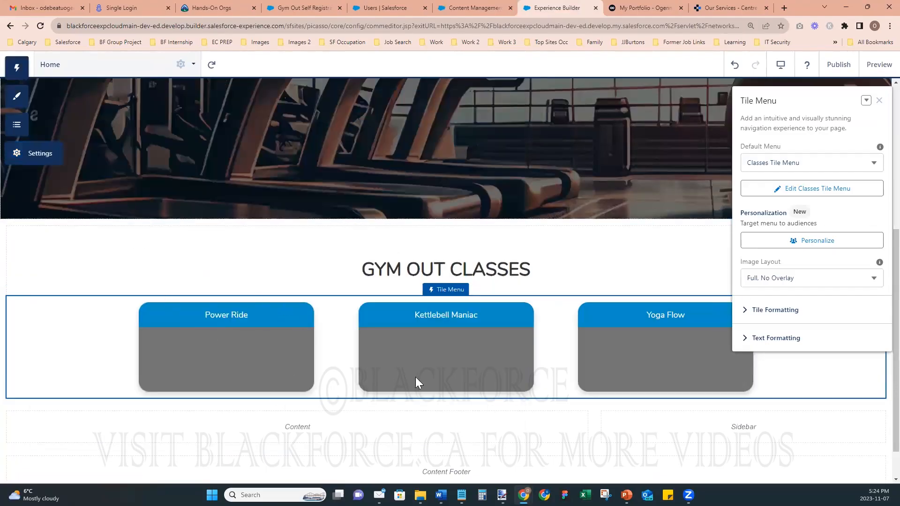
left_click(777, 310)
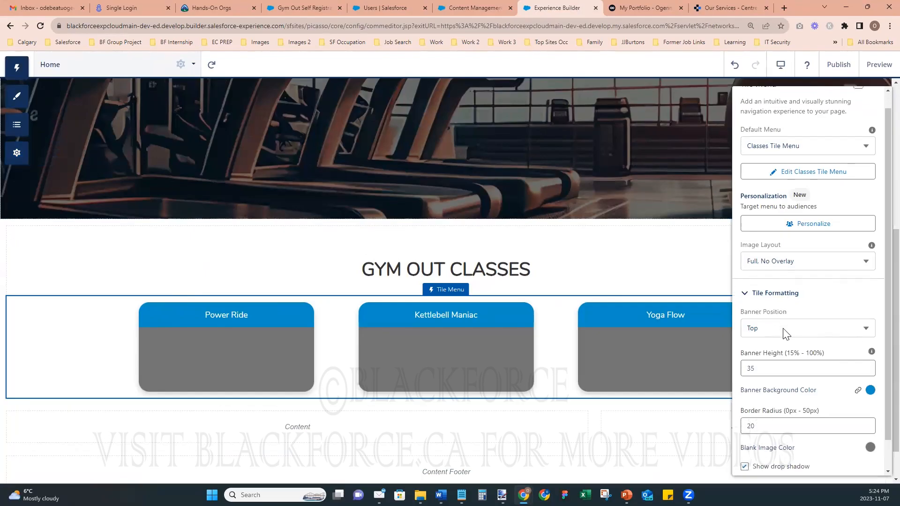
scroll(786, 334, "down", 1)
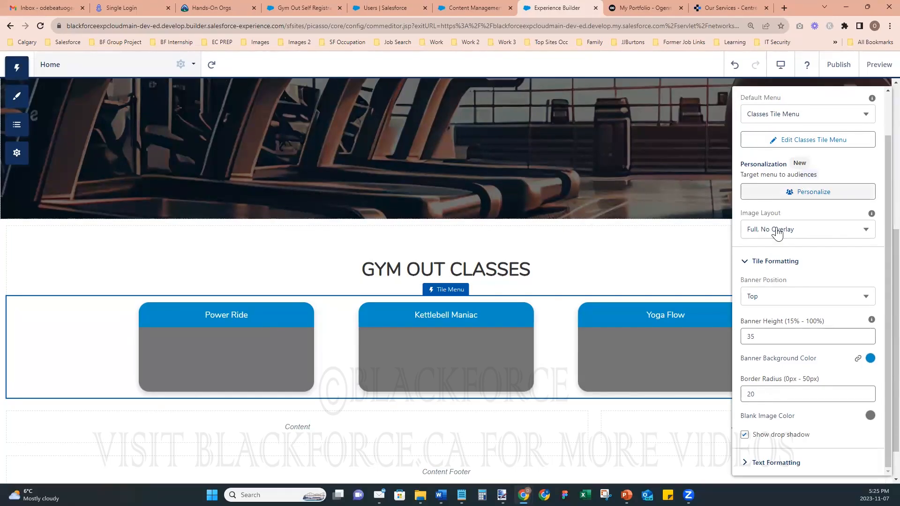
scroll(781, 227, "up", 2)
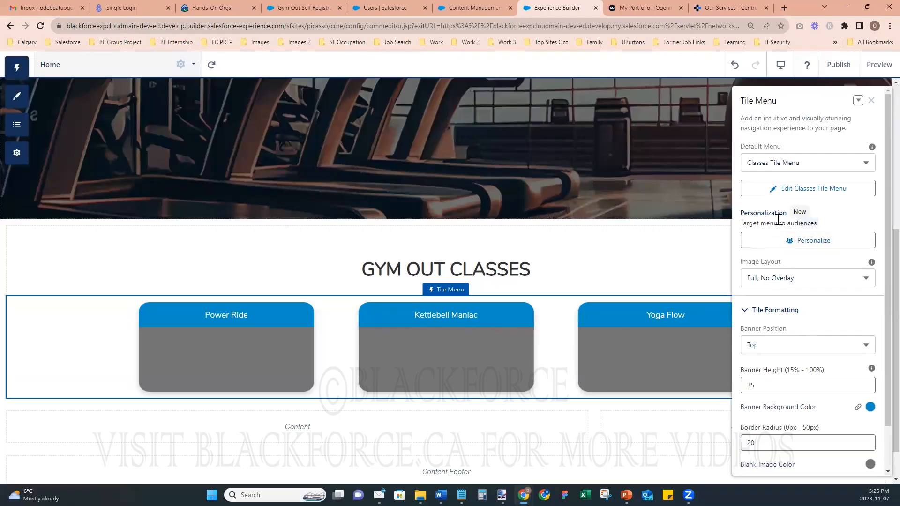
left_click(793, 278)
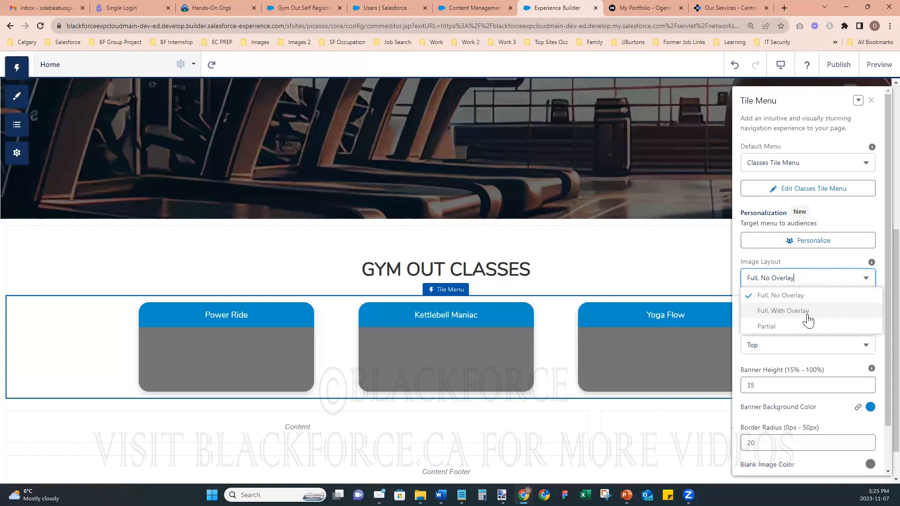
left_click(749, 251)
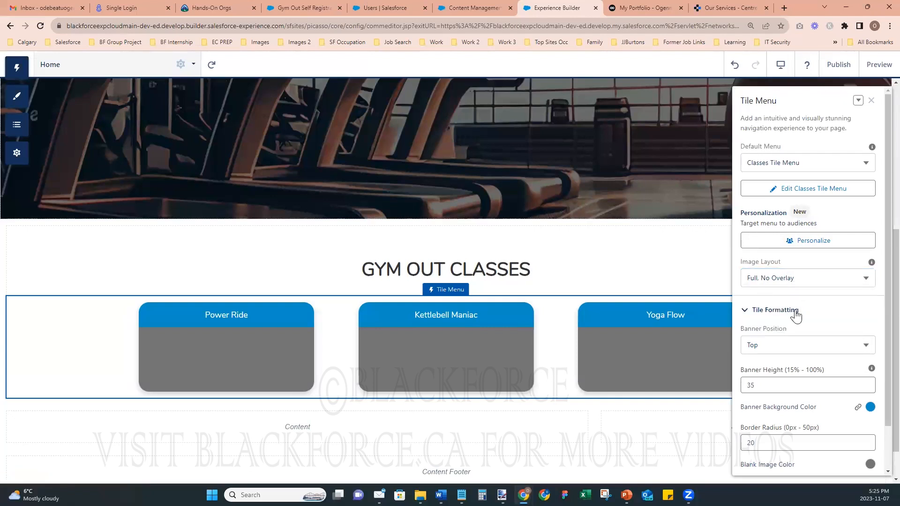
scroll(796, 314, "down", 1)
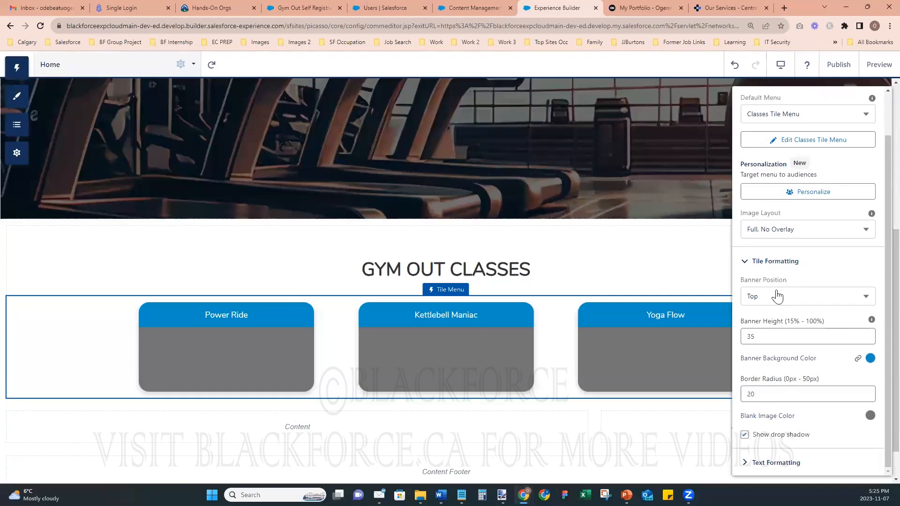
left_click(745, 260)
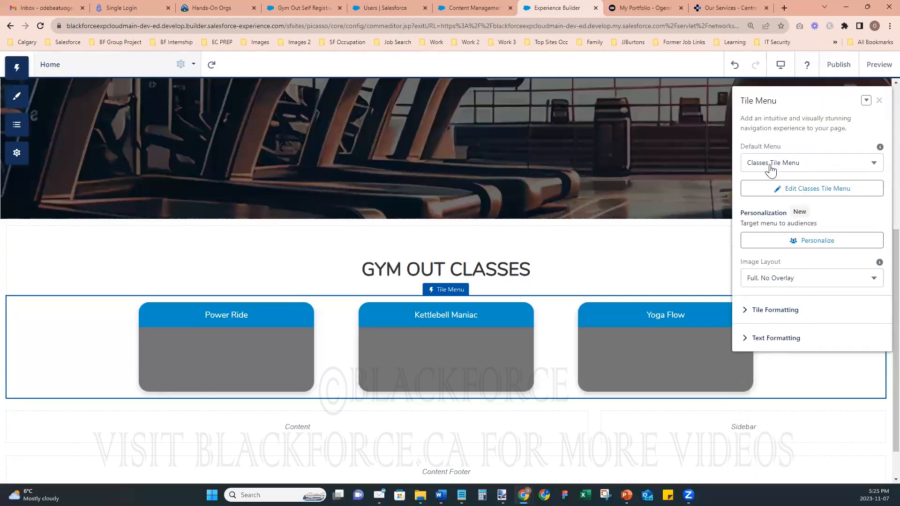
- Publish the GymOut site again (no pending changes), then close the clinic Our Services tab
left_click(879, 101)
left_click(829, 67)
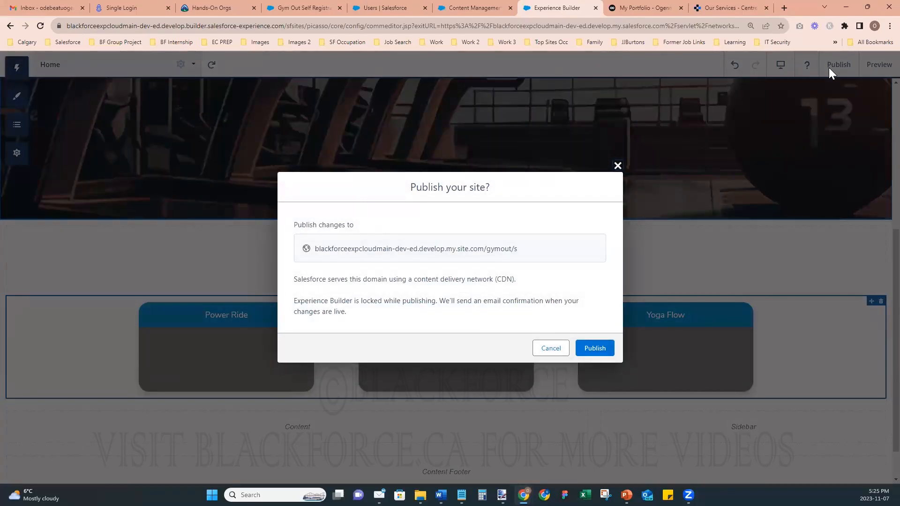
left_click(589, 347)
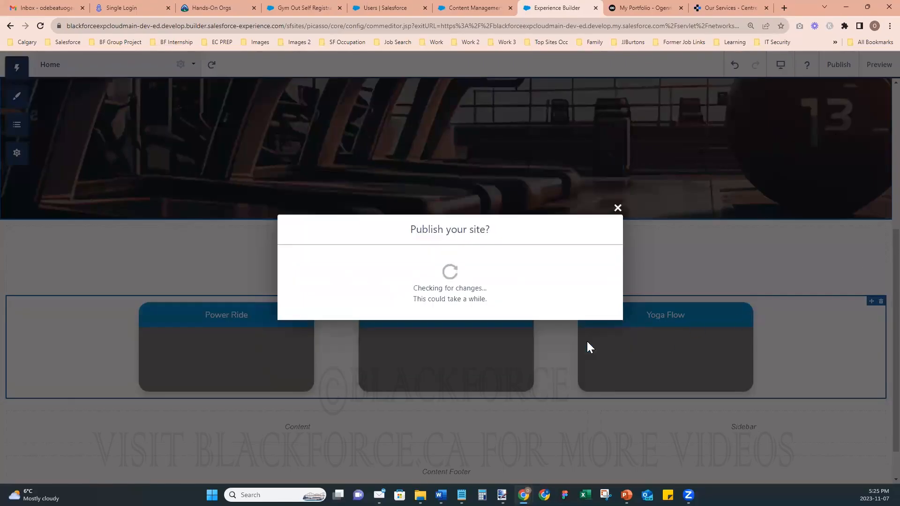
left_click(618, 224)
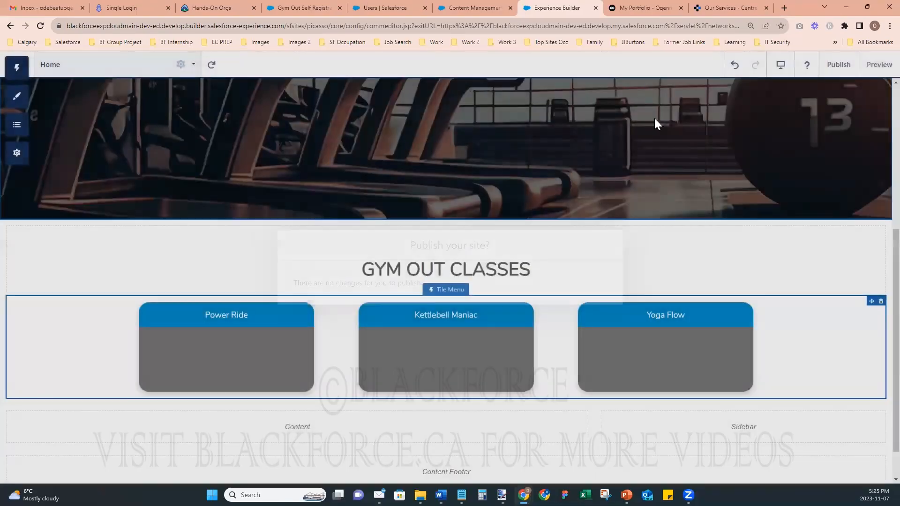
left_click(713, 11)
- Close the clinic services tab and scroll the portfolio home page down to the footer
left_click(766, 8)
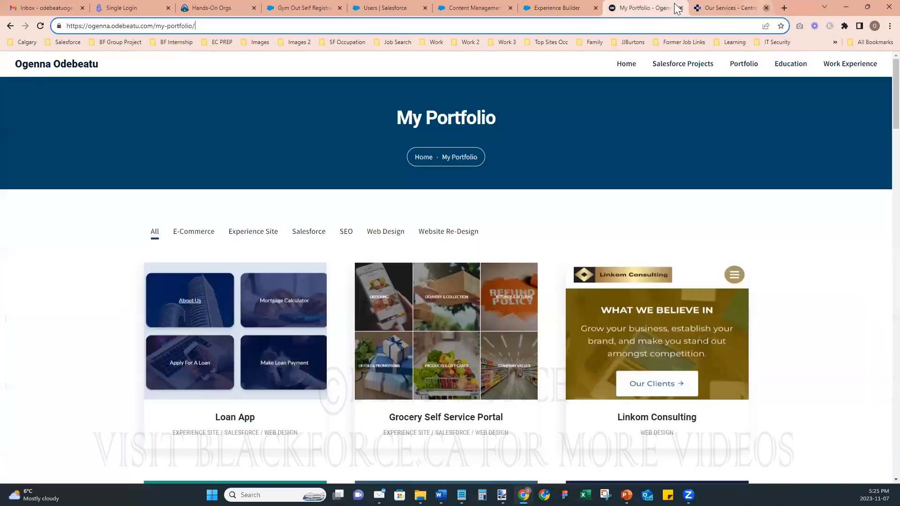
left_click(632, 65)
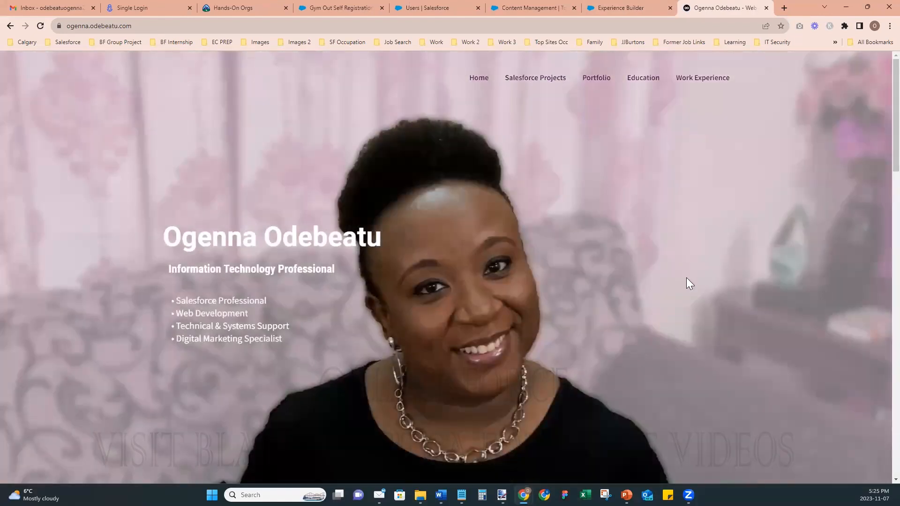
scroll(666, 288, "down", 1)
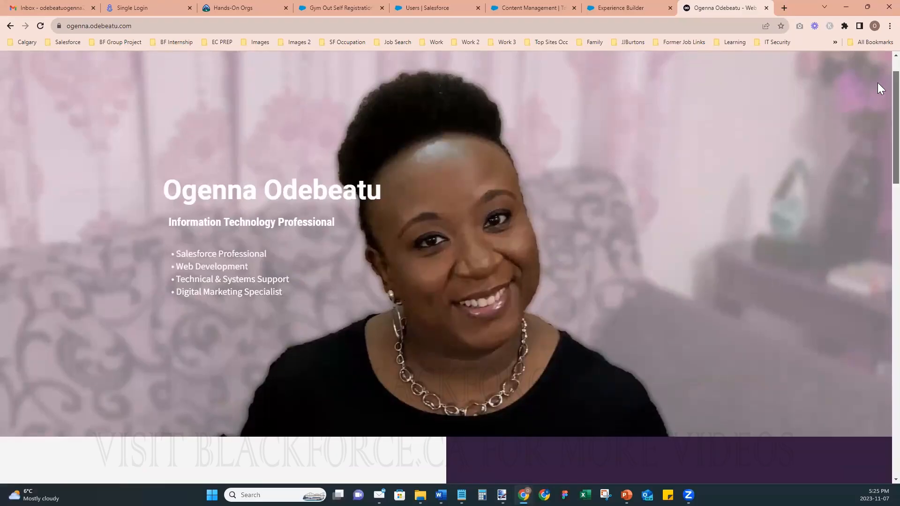
scroll(877, 82, "down", 7)
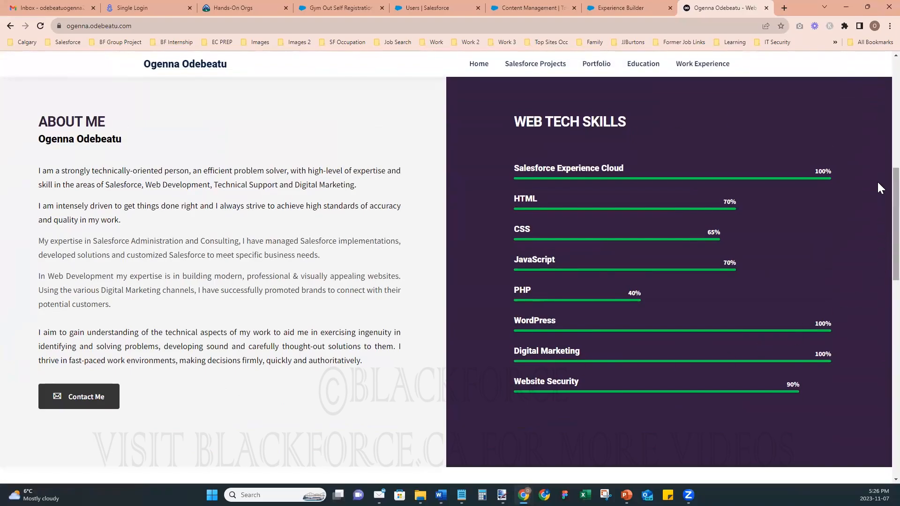
scroll(878, 188, "down", 1)
scroll(880, 195, "down", 7)
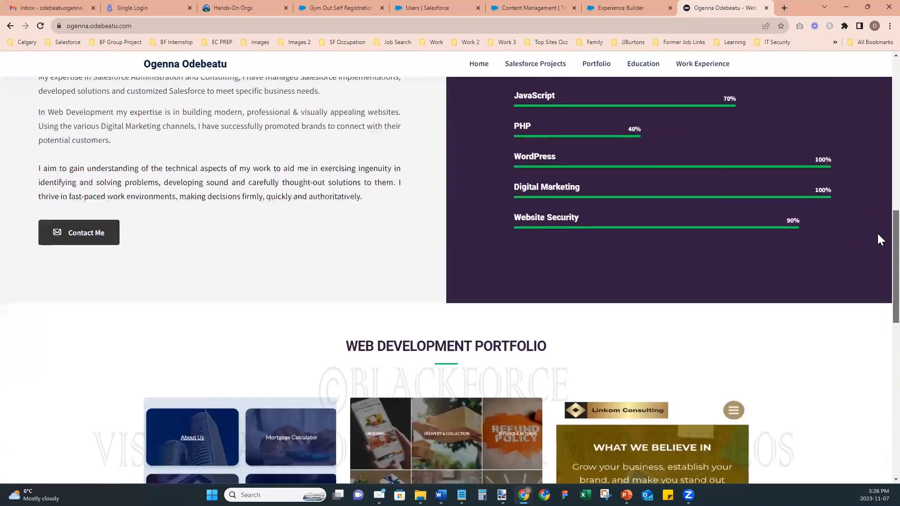
scroll(881, 290, "down", 1)
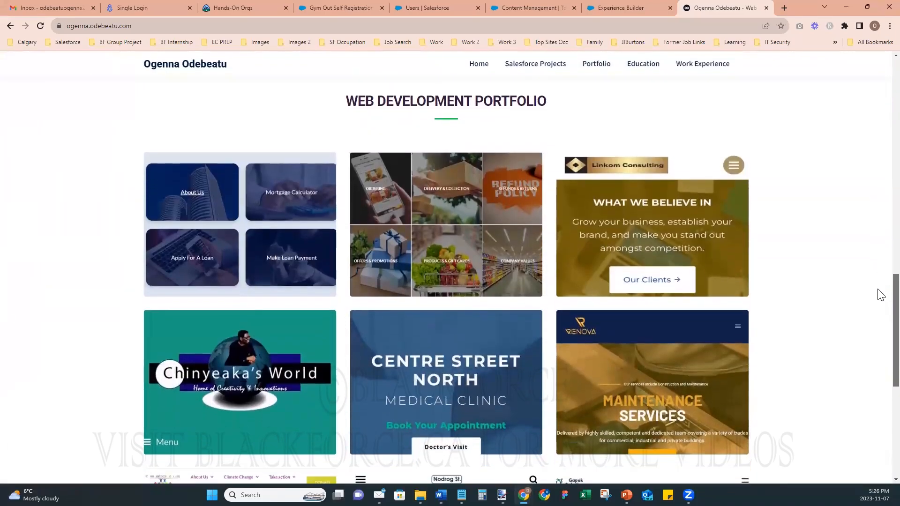
scroll(881, 294, "down", 5)
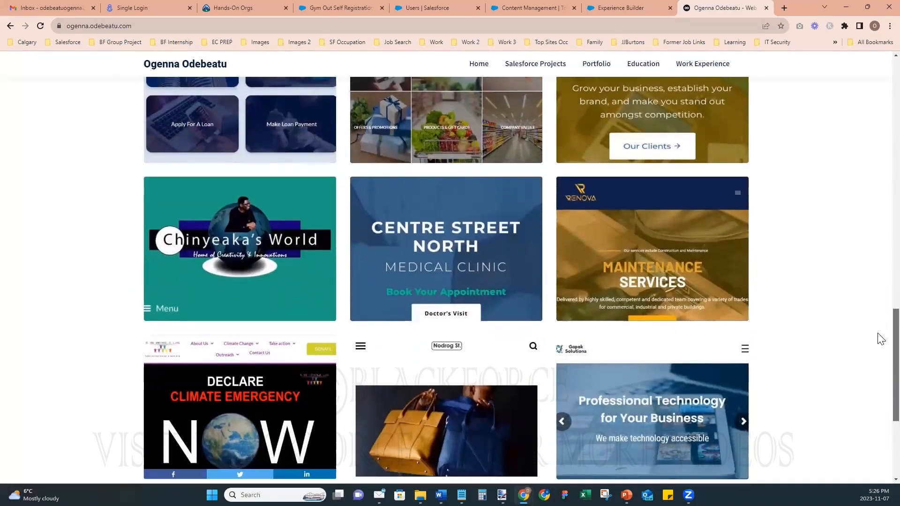
- Scroll back up and open the Salesforce Projects page
scroll(879, 310, "up", 5)
scroll(877, 337, "down", 3)
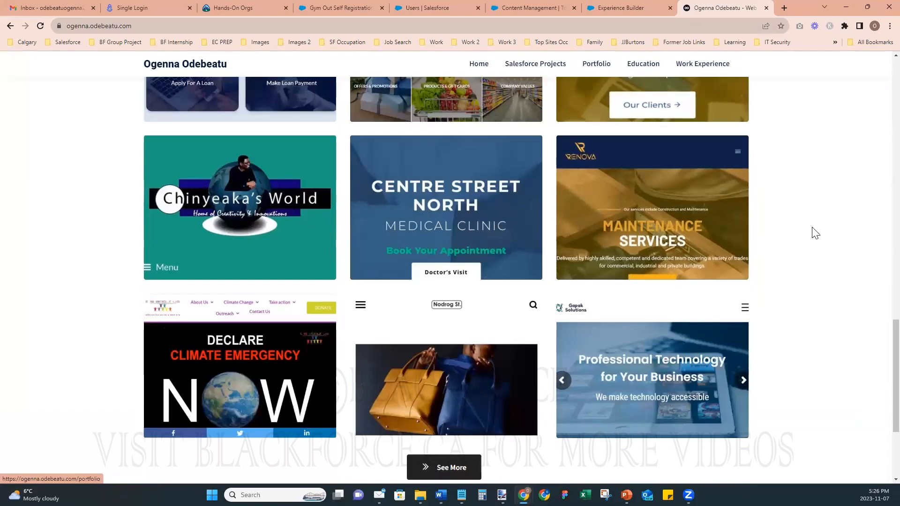
scroll(878, 341, "down", 3)
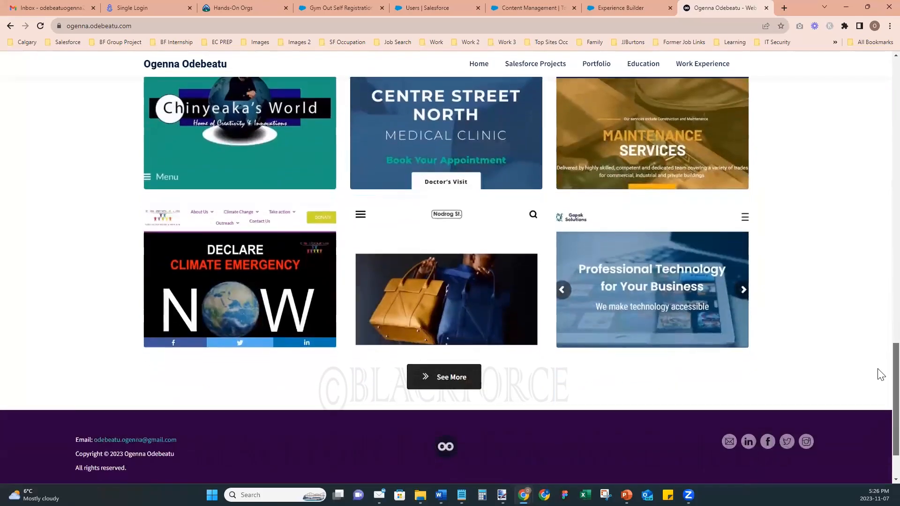
scroll(878, 328, "up", 20)
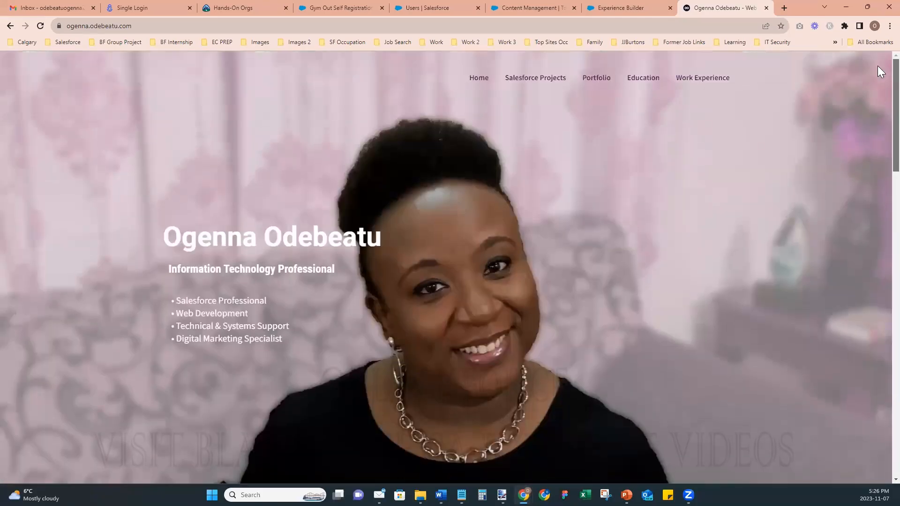
left_click(539, 83)
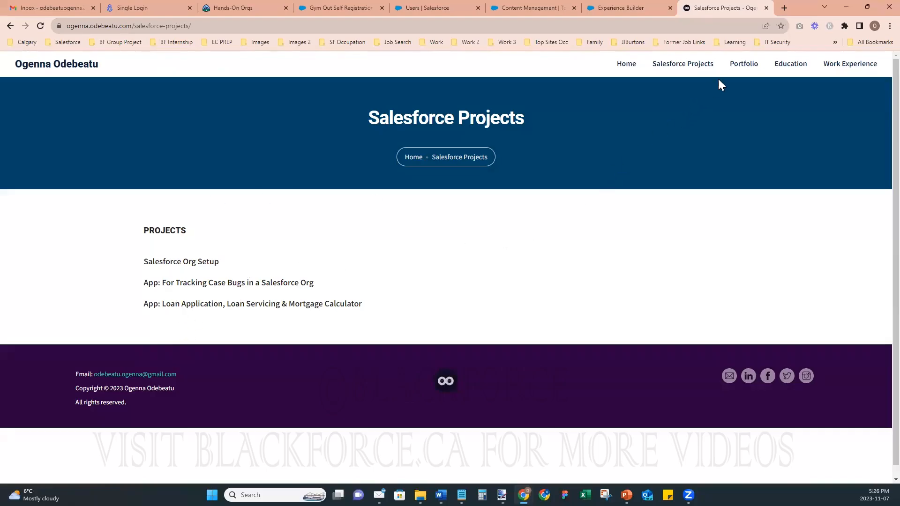
- Open the My Portfolio page and filter it to the Website Re-Design projects
left_click(746, 68)
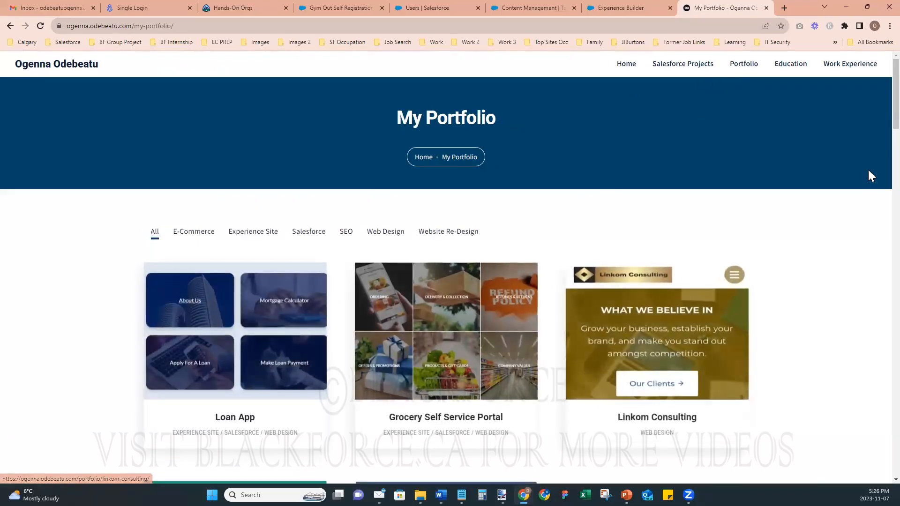
scroll(878, 94, "down", 1)
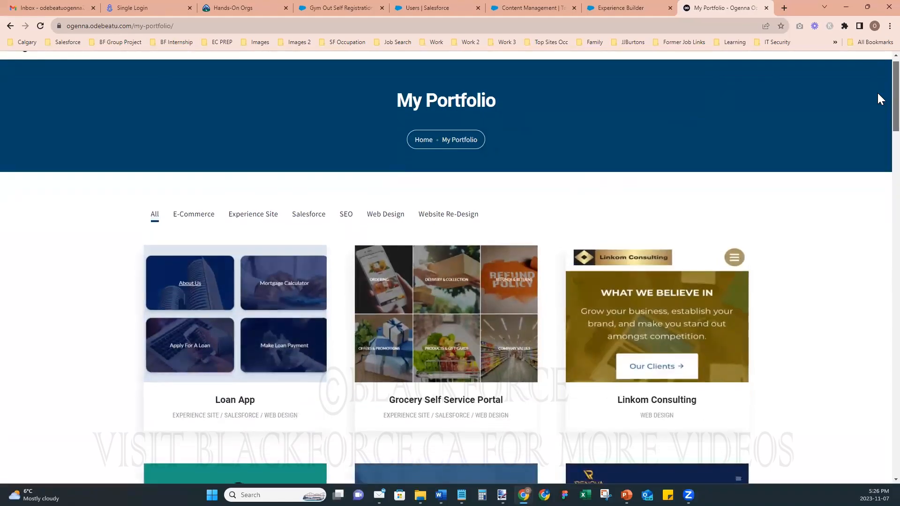
scroll(876, 93, "up", 1)
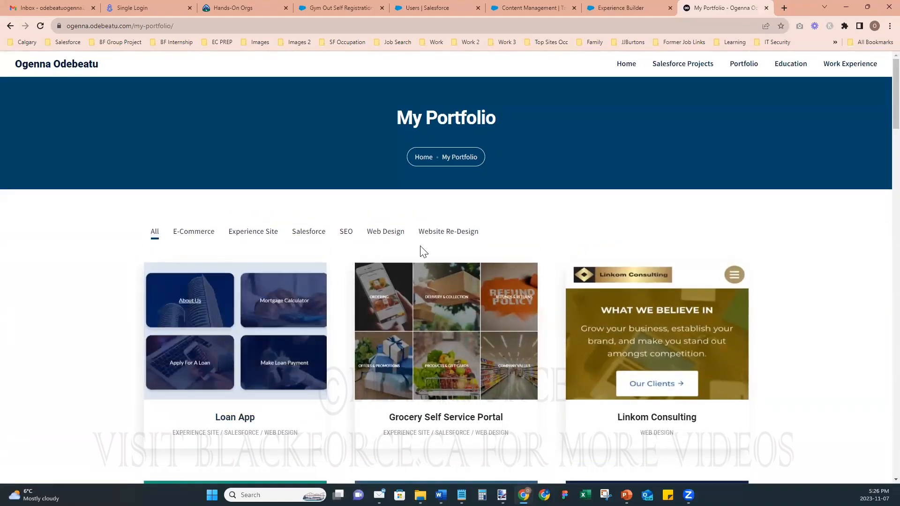
left_click(443, 234)
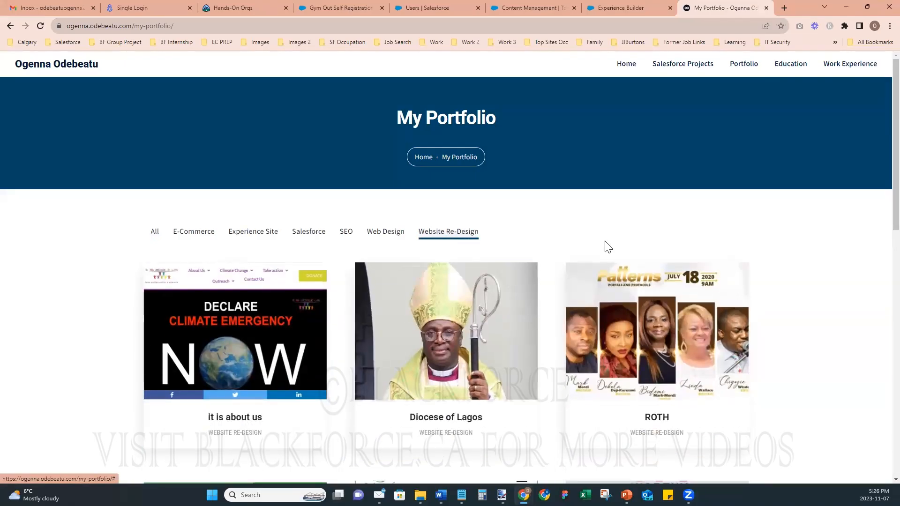
scroll(792, 352, "down", 1)
scroll(793, 351, "up", 1)
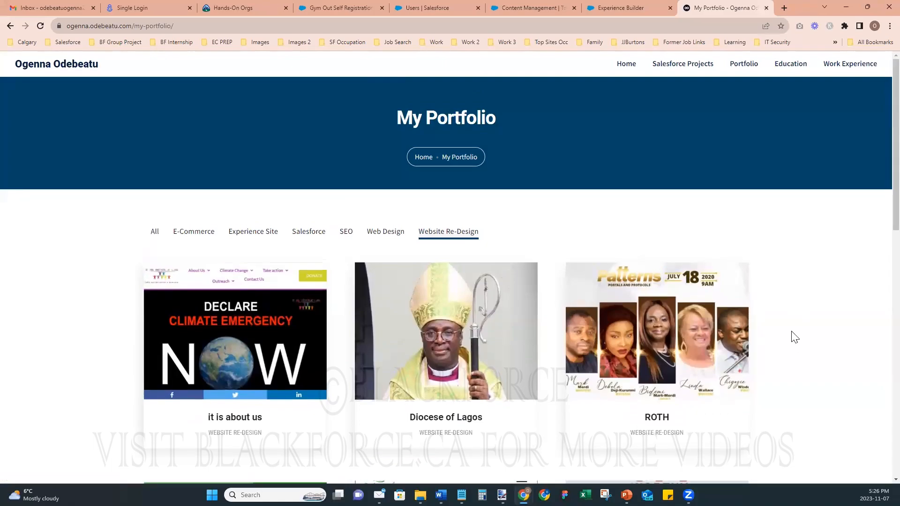
- Try the Web Design, SEO, Experience Site and E-Commerce filters, then go to Education
left_click(378, 234)
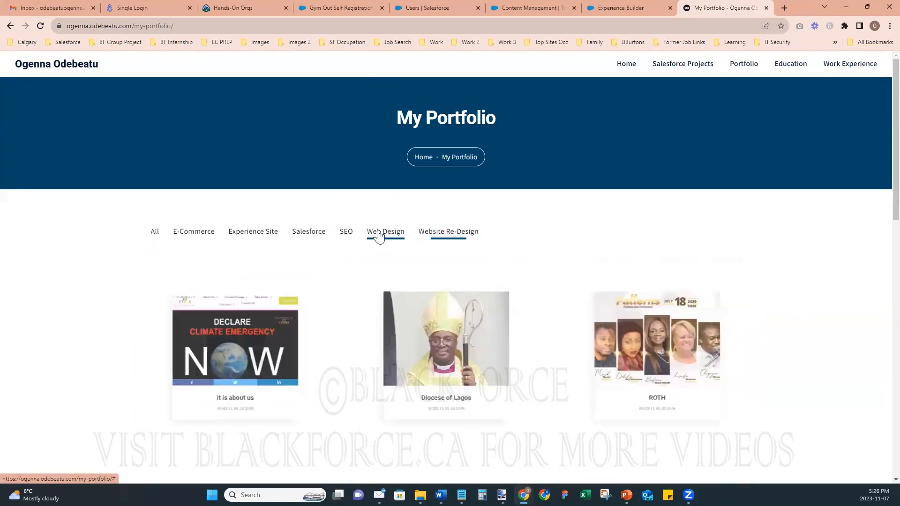
left_click(345, 235)
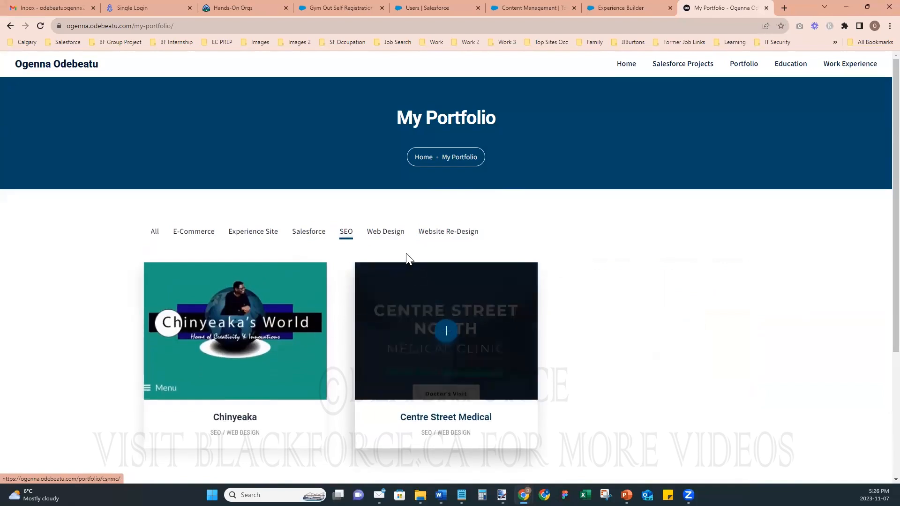
left_click(301, 236)
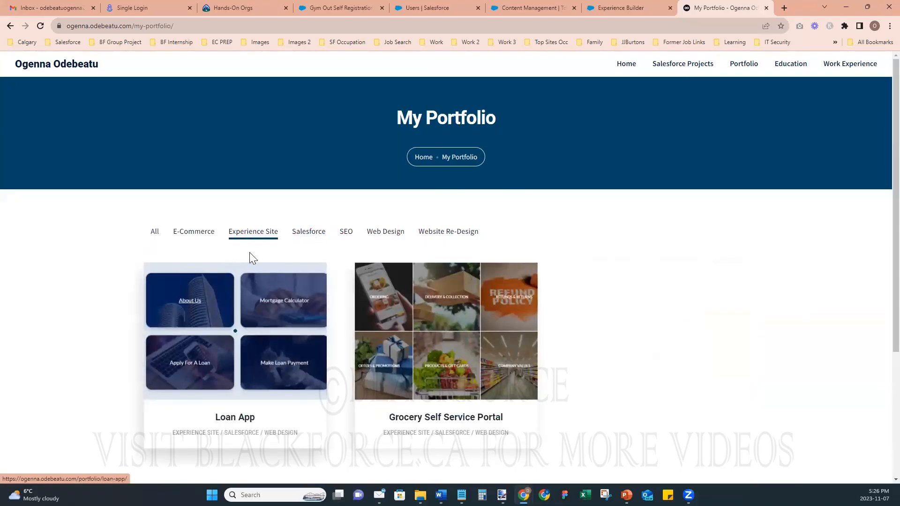
left_click(199, 240)
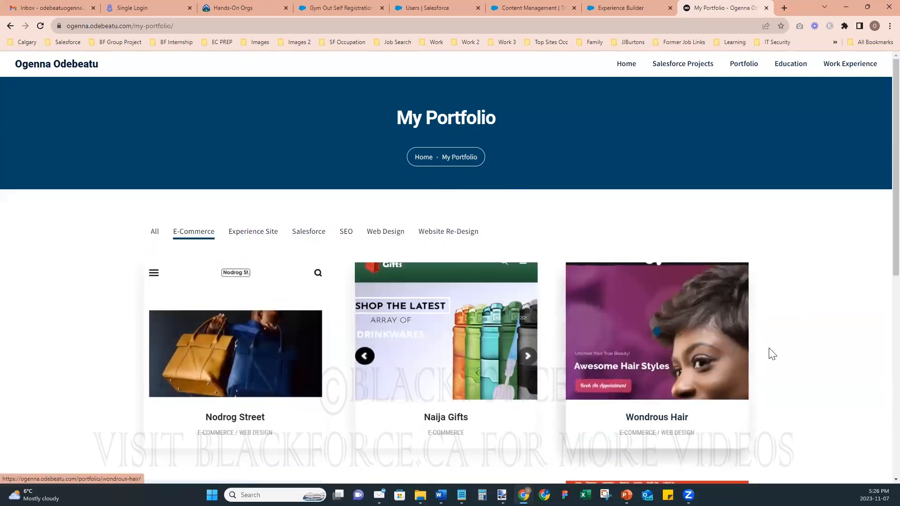
scroll(818, 351, "down", 5)
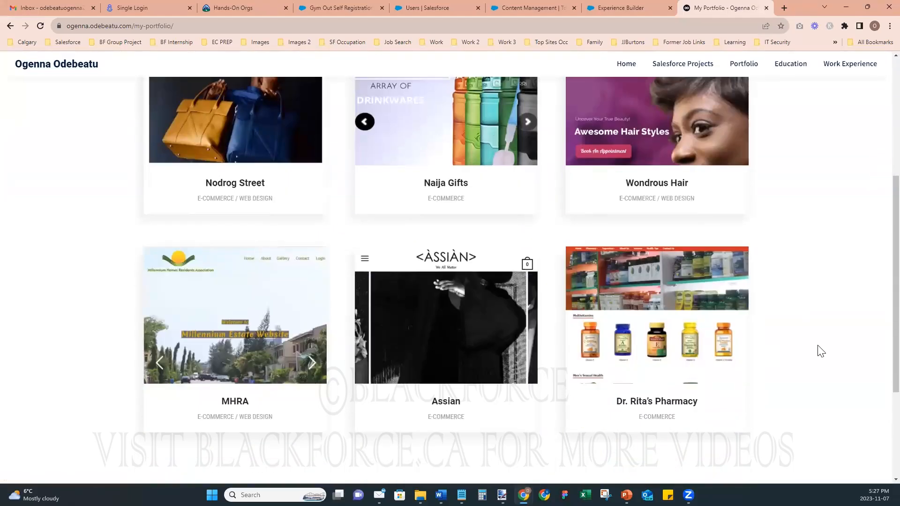
scroll(819, 349, "up", 5)
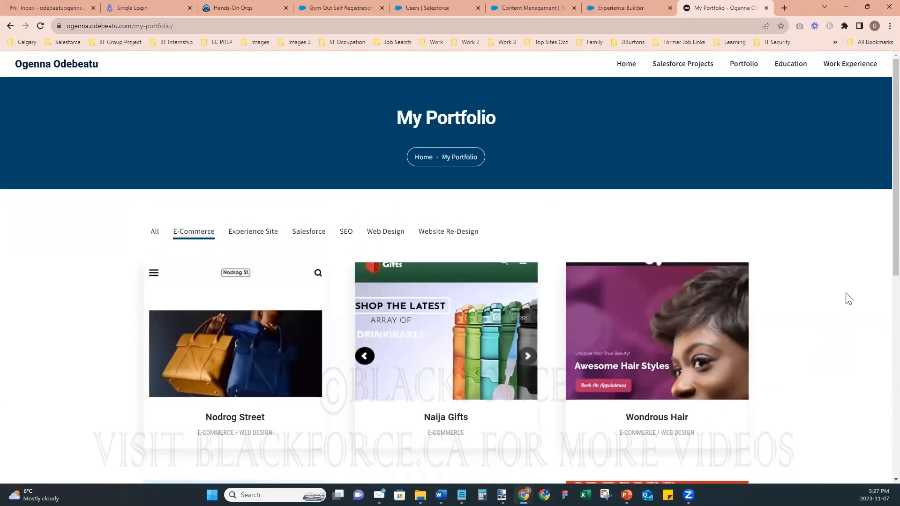
left_click(792, 65)
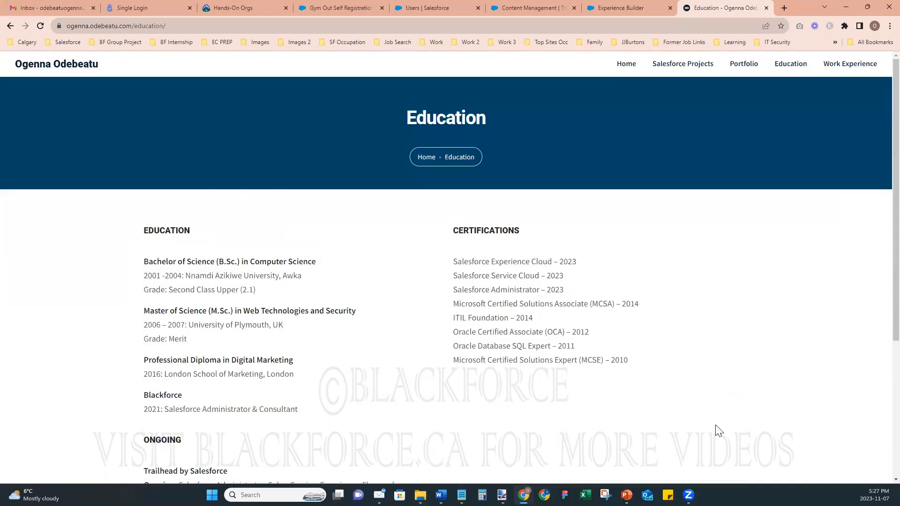
- Scroll through the degrees and certifications on the Education page
scroll(716, 427, "down", 4)
scroll(716, 423, "up", 4)
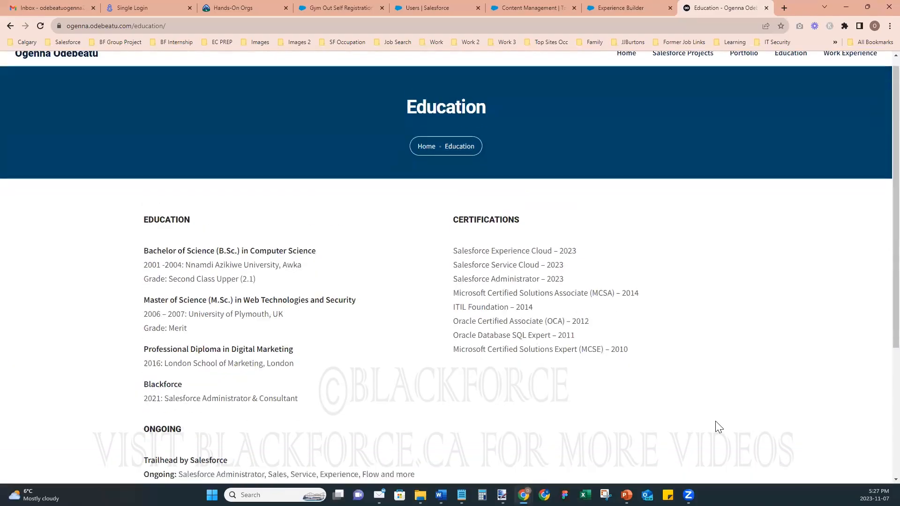
scroll(716, 424, "down", 3)
scroll(719, 427, "up", 1)
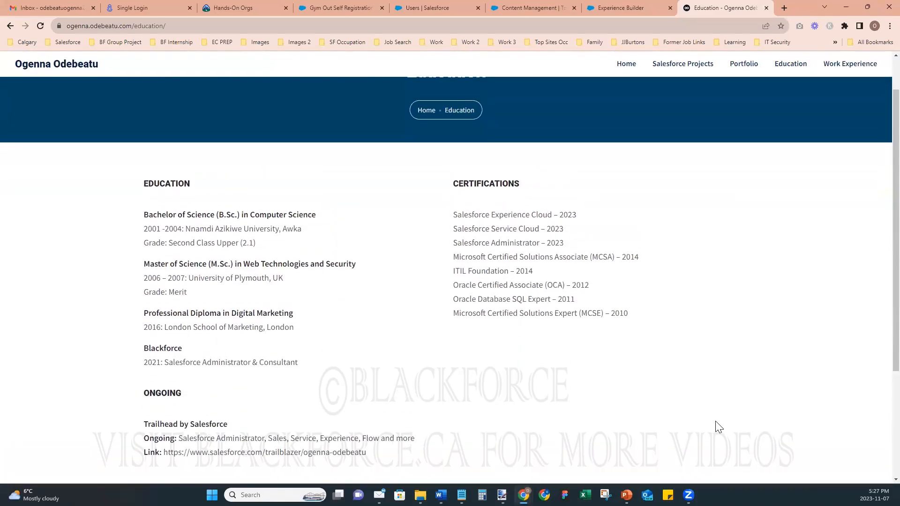
scroll(717, 423, "up", 1)
- Open the Work Experience page and scroll through the listed roles
left_click(834, 69)
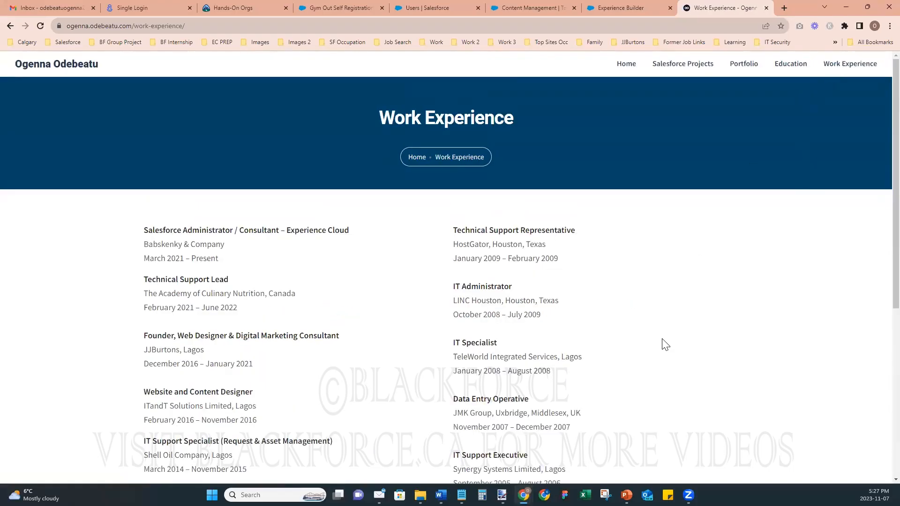
scroll(673, 352, "down", 1)
scroll(673, 351, "down", 3)
scroll(674, 352, "up", 3)
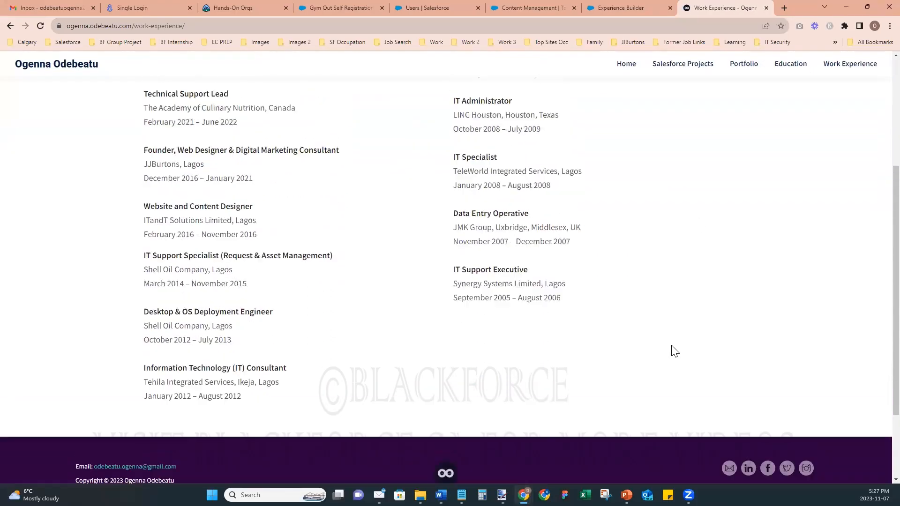
scroll(671, 346, "up", 1)
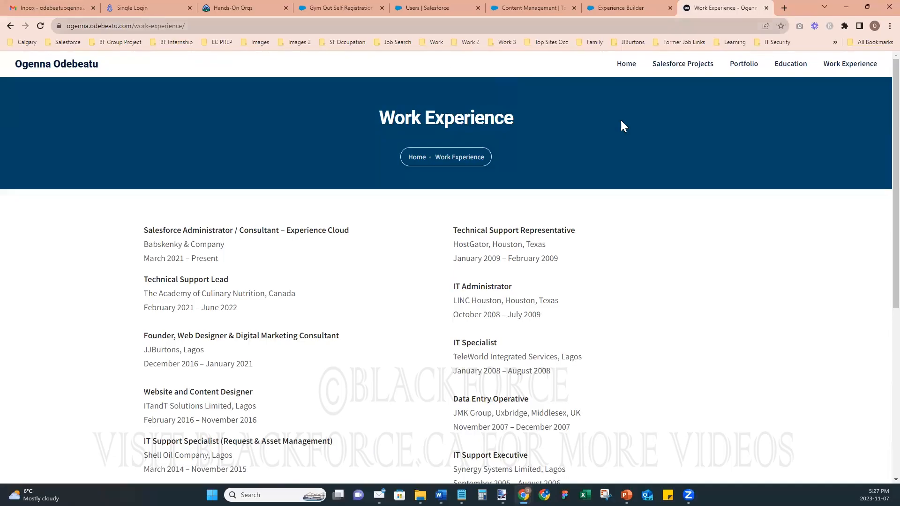
- Return to the home page with the Information Technology Professional banner via the site title
left_click(80, 67)
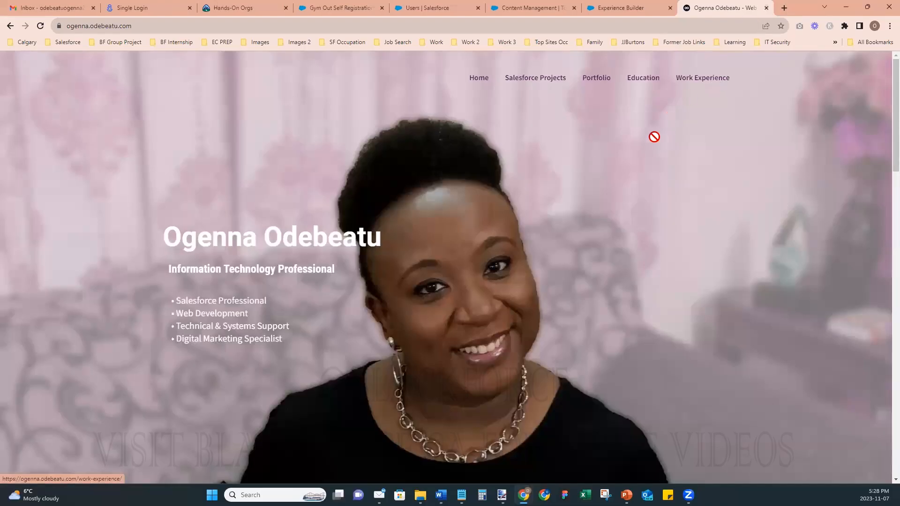
- Filter My Portfolio to E-Commerce and scan Nodrog Street, Naija Gifts and Wondrous Hair
left_click(593, 82)
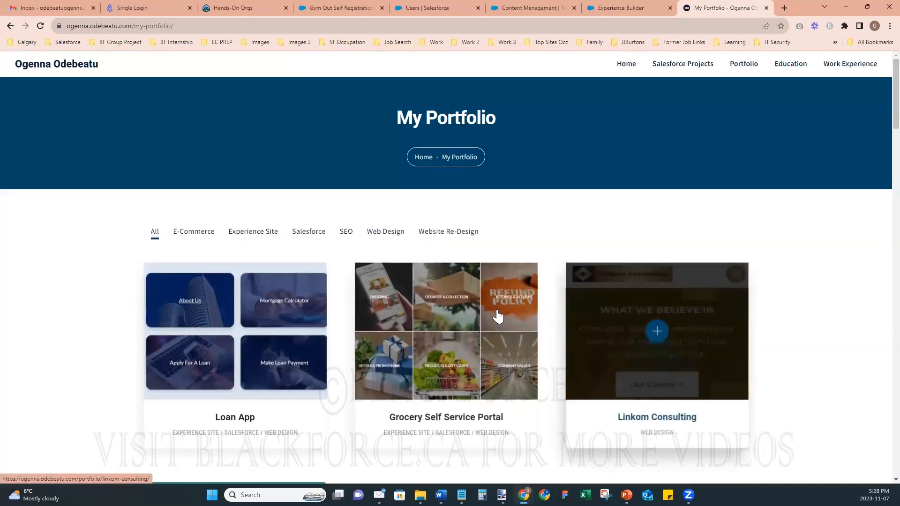
left_click(193, 232)
scroll(833, 353, "down", 4)
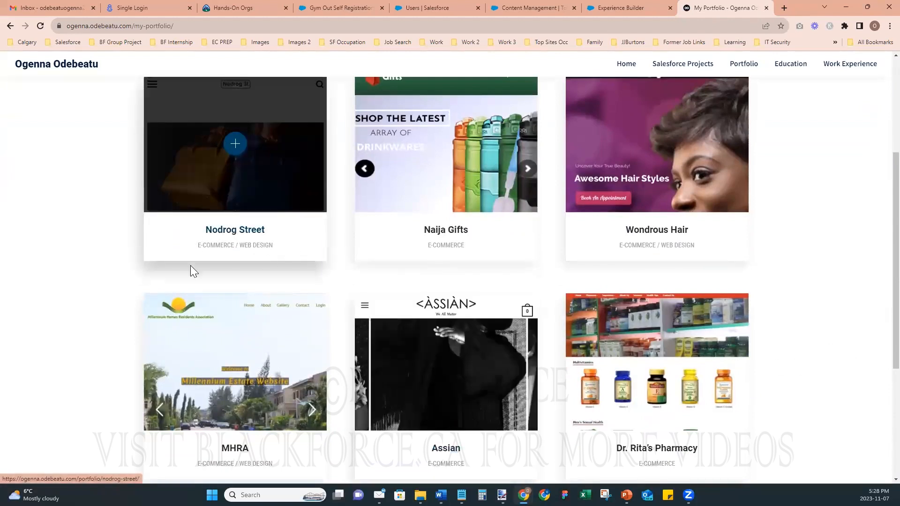
scroll(100, 249, "up", 3)
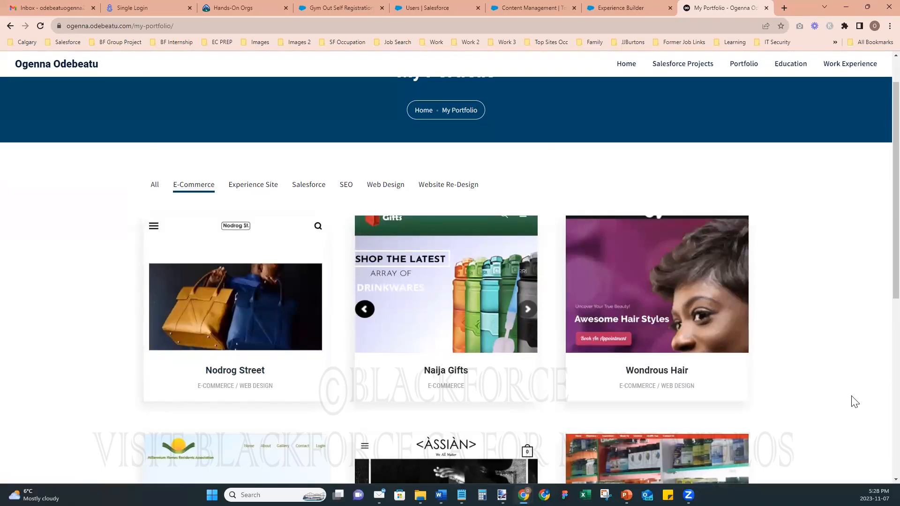
scroll(855, 402, "up", 1)
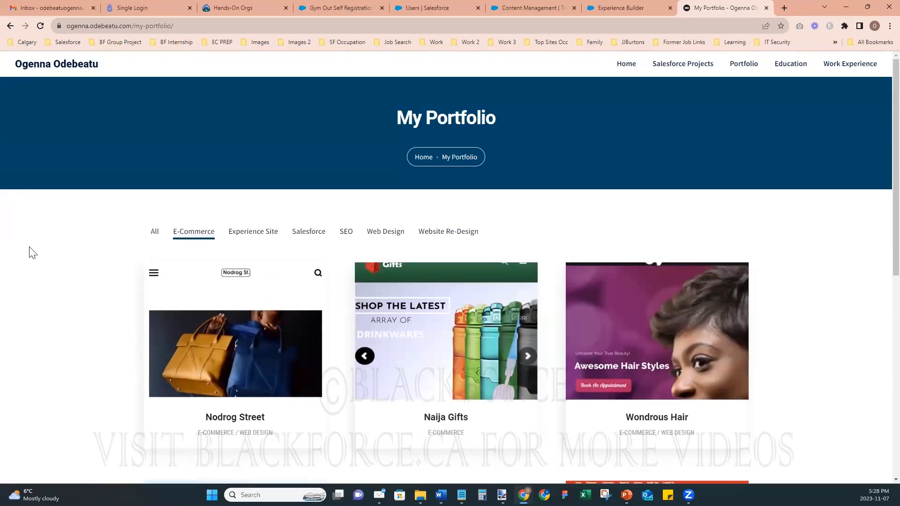
- Read through the Nodrog Street handbag Squarespace project page, then return to its top
left_click(211, 327)
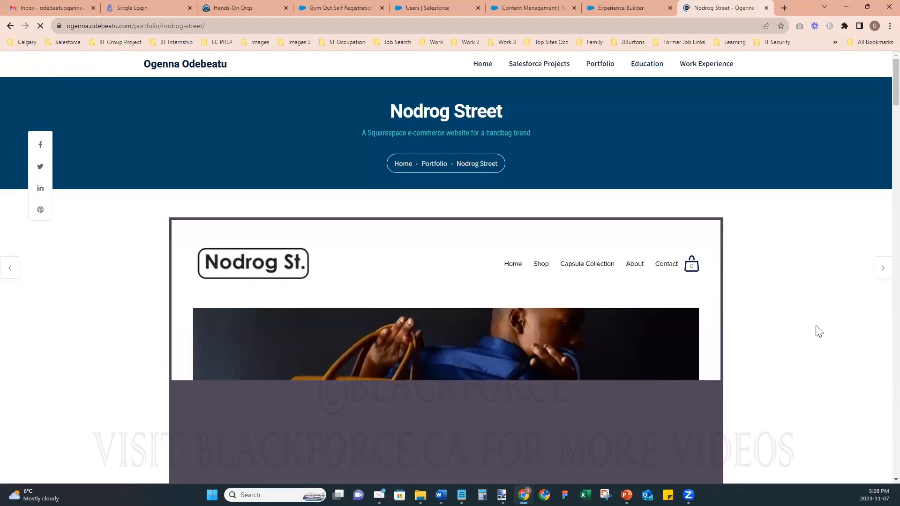
scroll(819, 331, "down", 1)
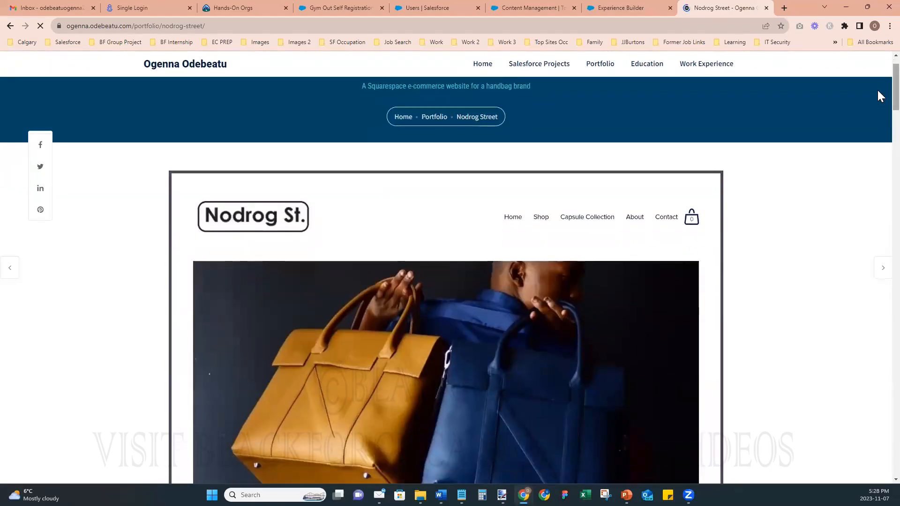
scroll(879, 96, "down", 3)
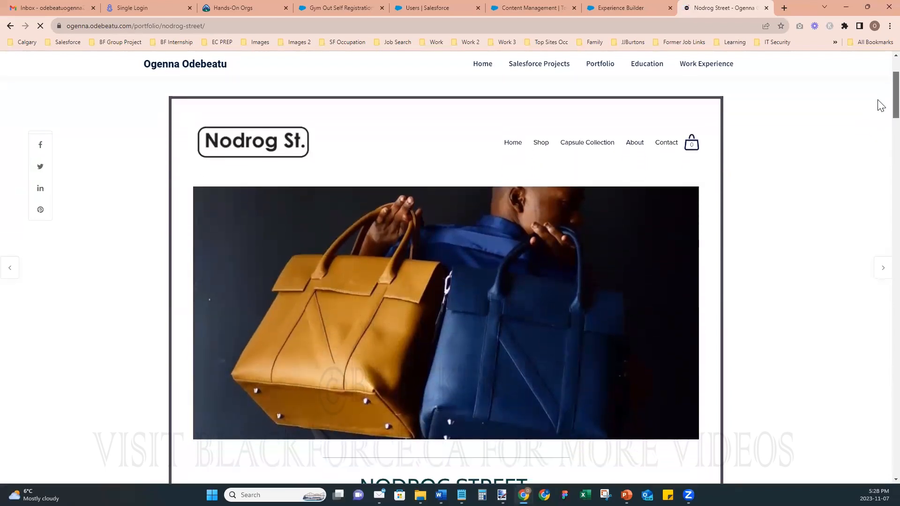
scroll(880, 112, "down", 6)
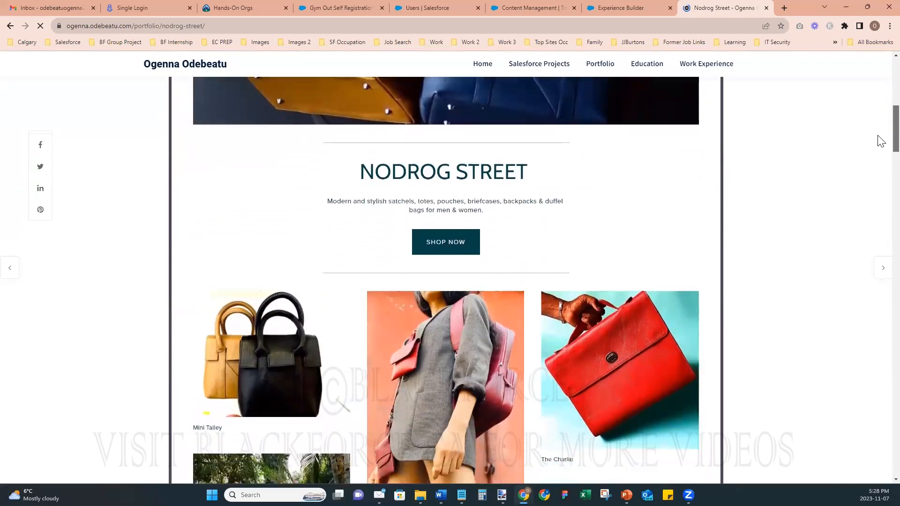
scroll(881, 155, "down", 5)
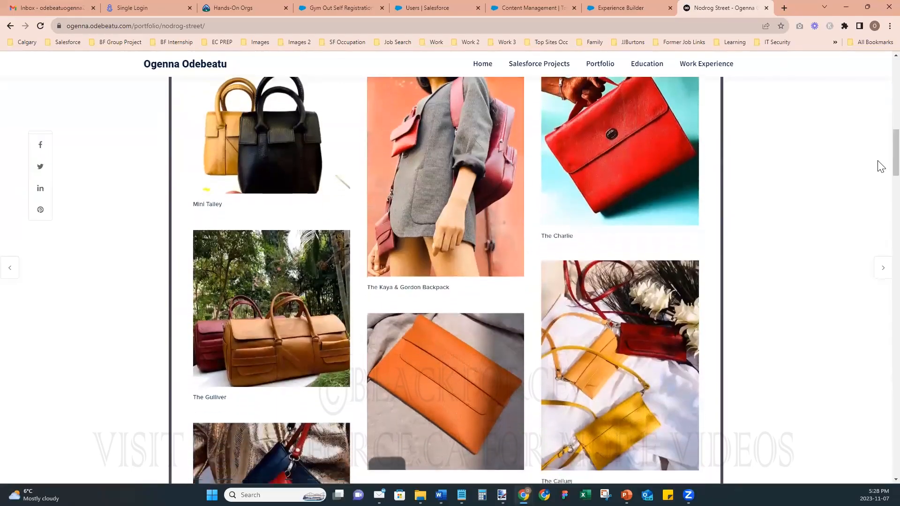
scroll(880, 169, "down", 6)
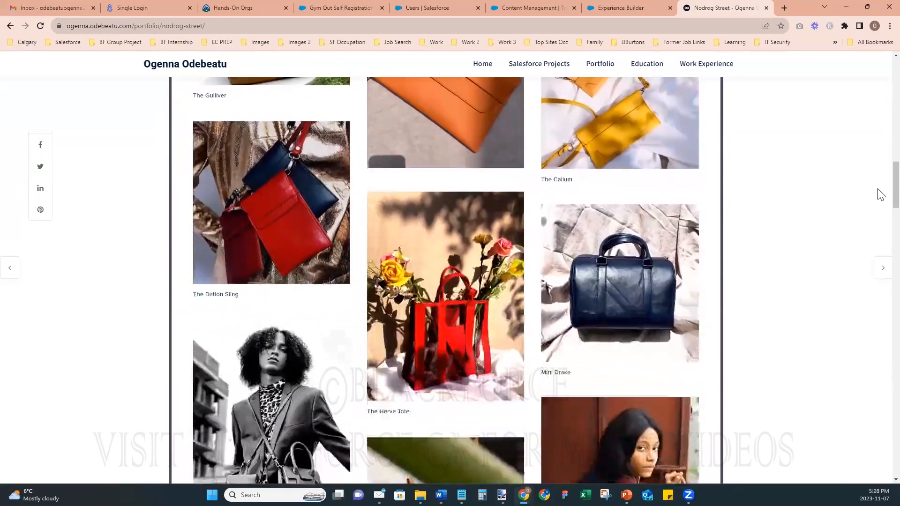
scroll(880, 213, "down", 20)
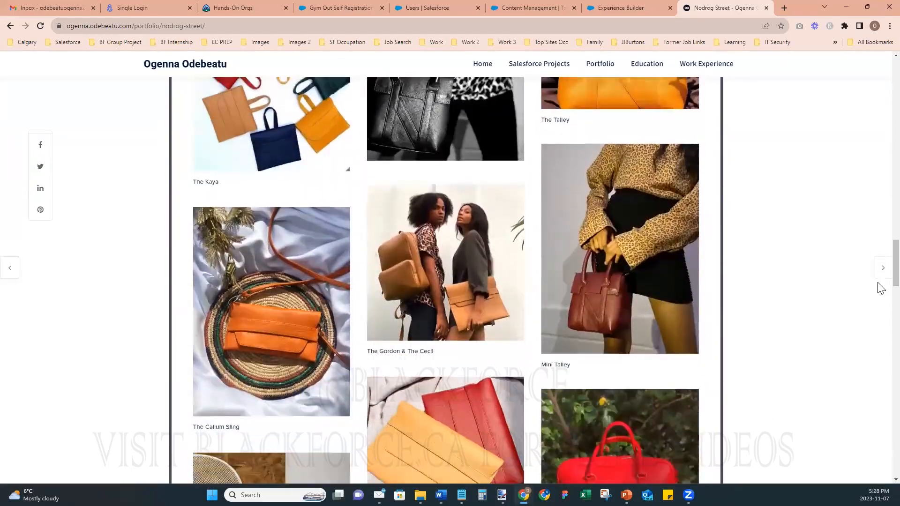
scroll(880, 328, "down", 12)
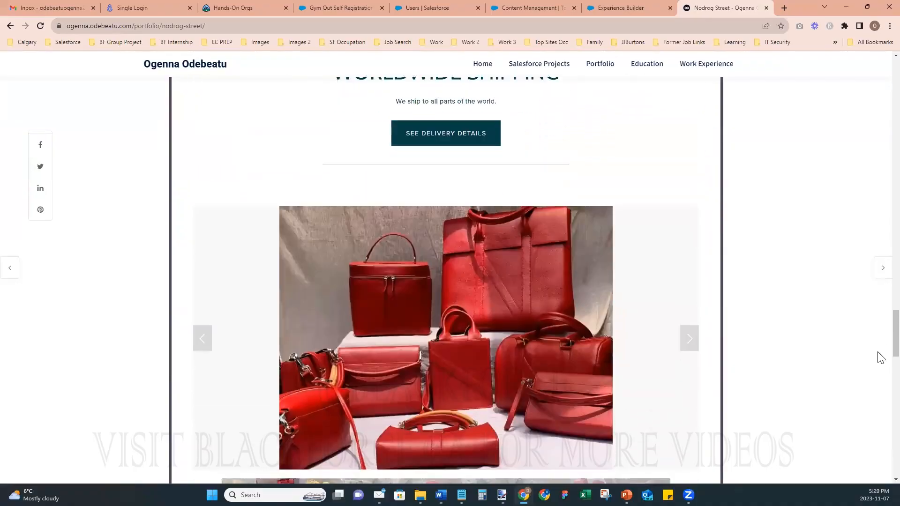
scroll(880, 398, "down", 13)
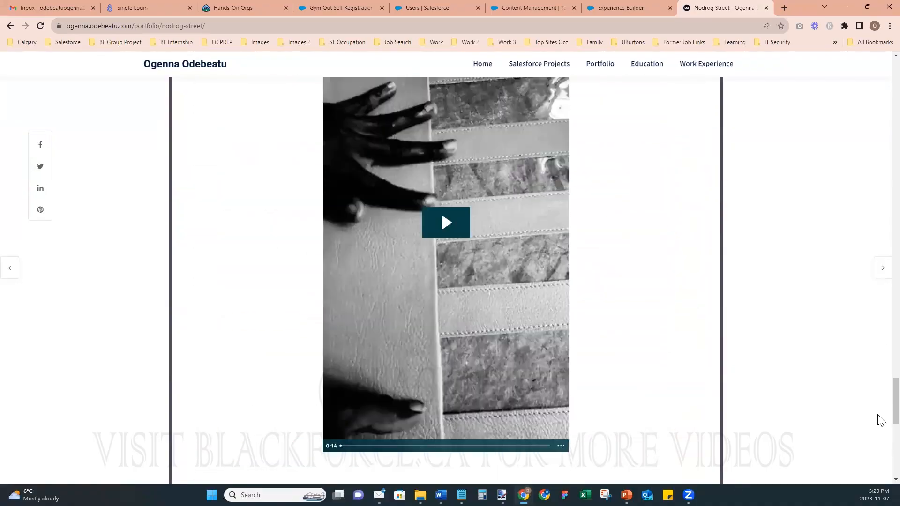
left_click_drag(877, 433, 874, 78)
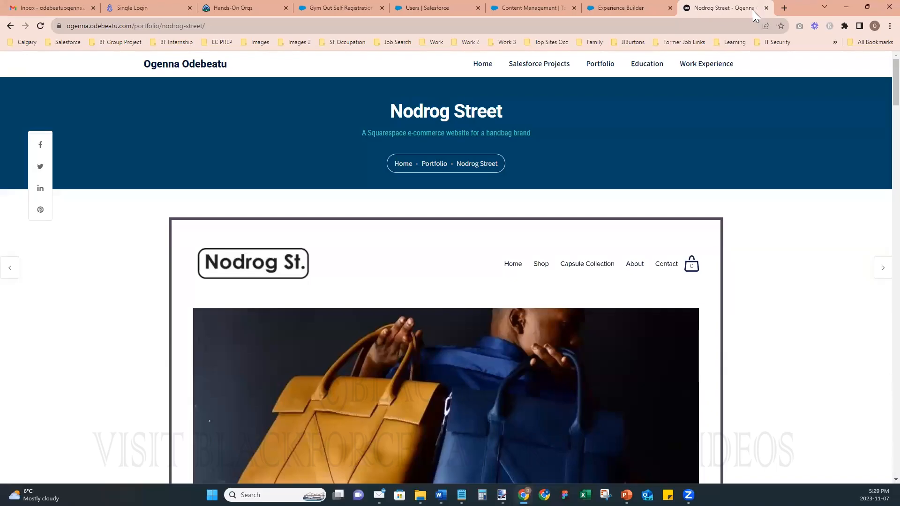
- Close the Nodrog Street and Experience Builder tabs, minimize Chrome, and advance the slide show
left_click(766, 8)
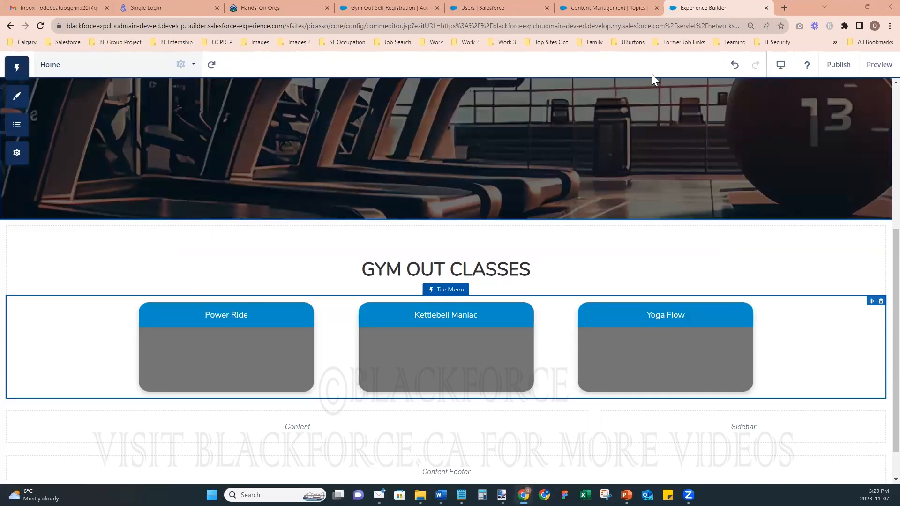
left_click(766, 8)
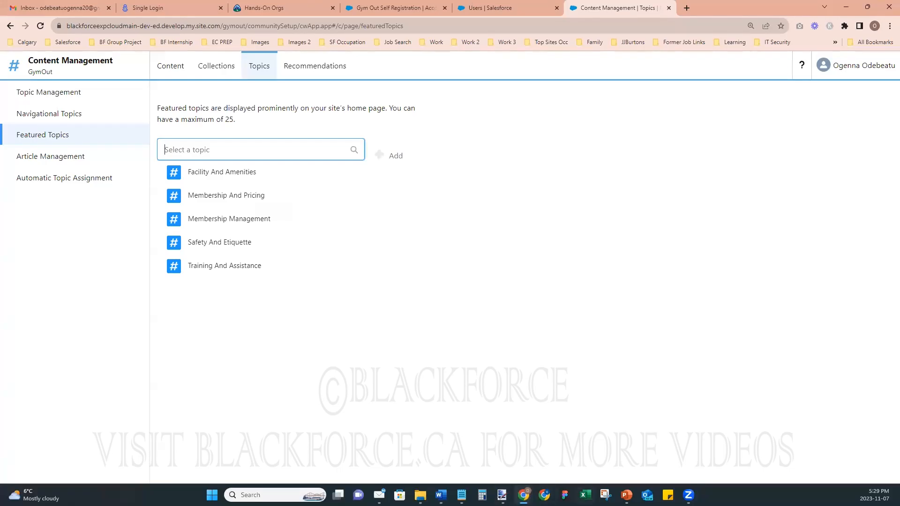
mouse_move(627, 495)
left_click(847, 7)
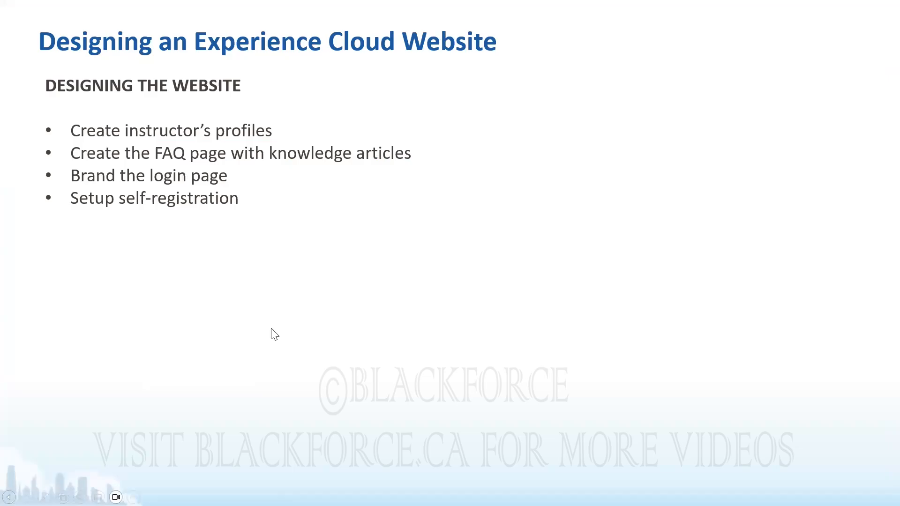
left_click(248, 330)
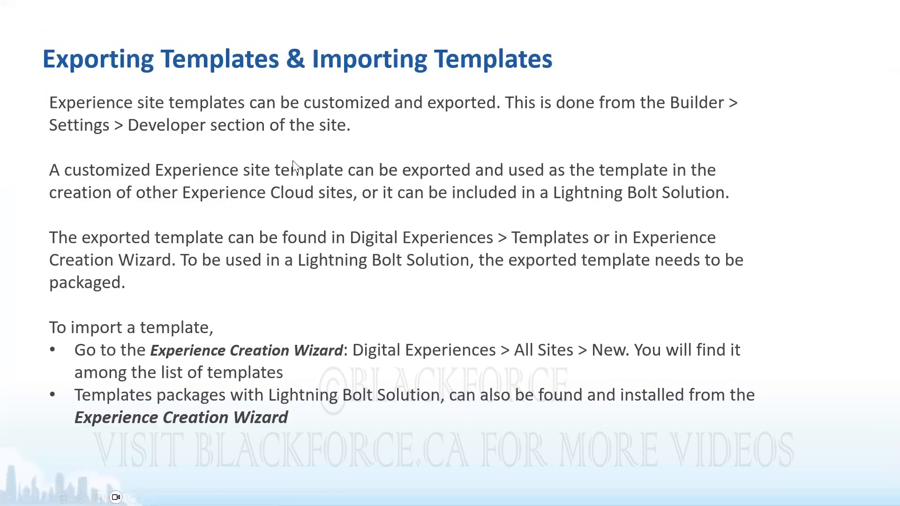
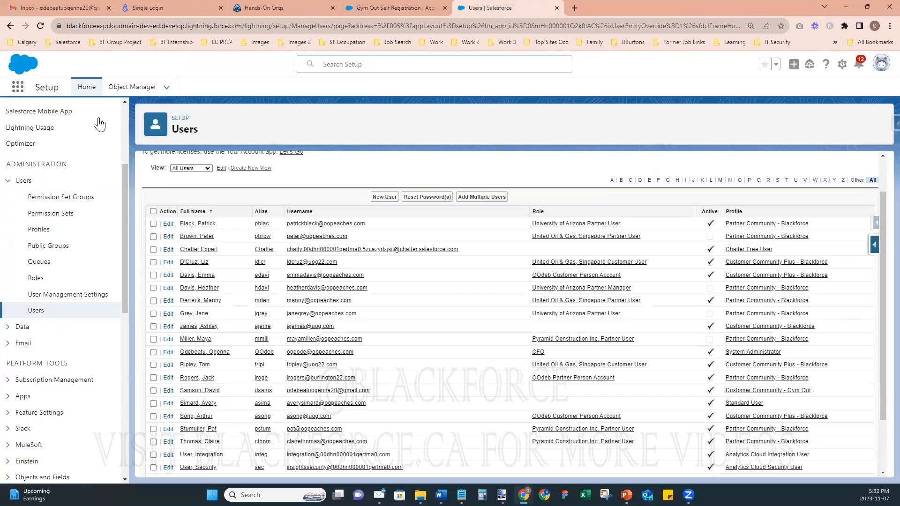
- Search Setup for 'digit', go to All Sites, and open GymOut in Builder
scroll(75, 187, "up", 3)
left_click(74, 116)
type("digital")
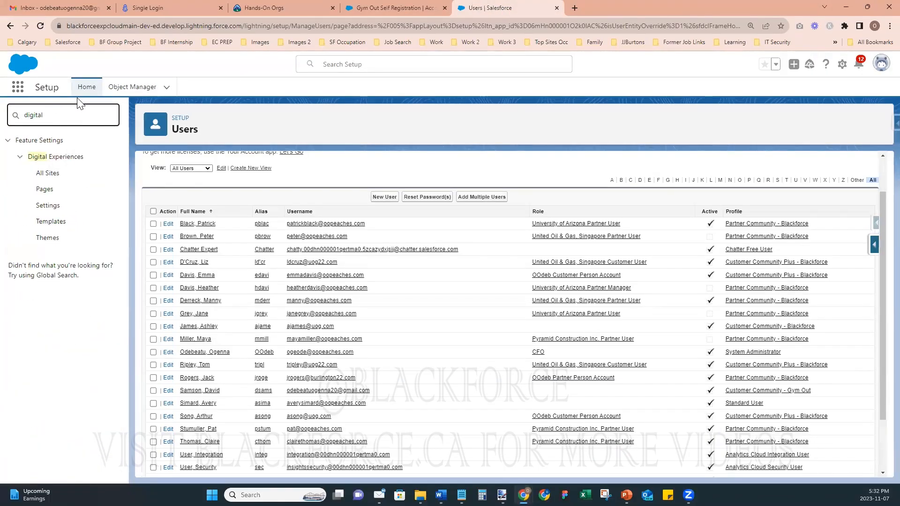
left_click(51, 174)
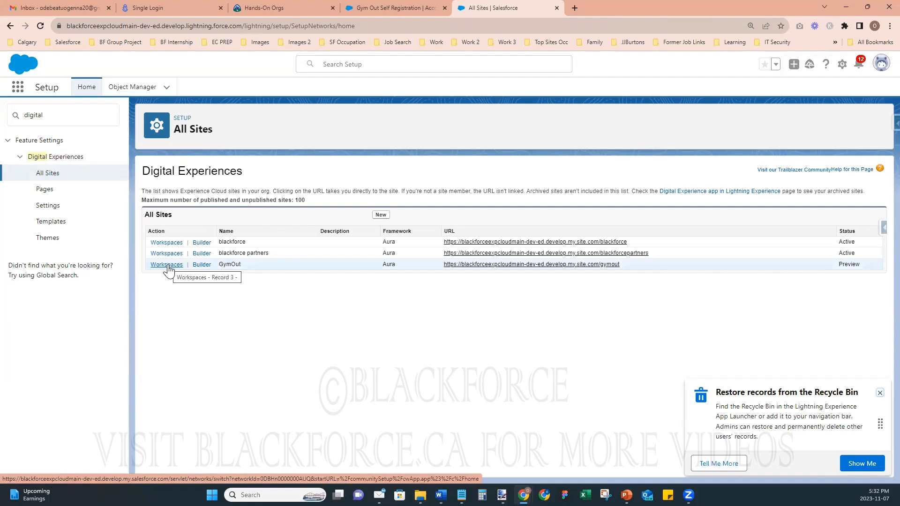
left_click(202, 265)
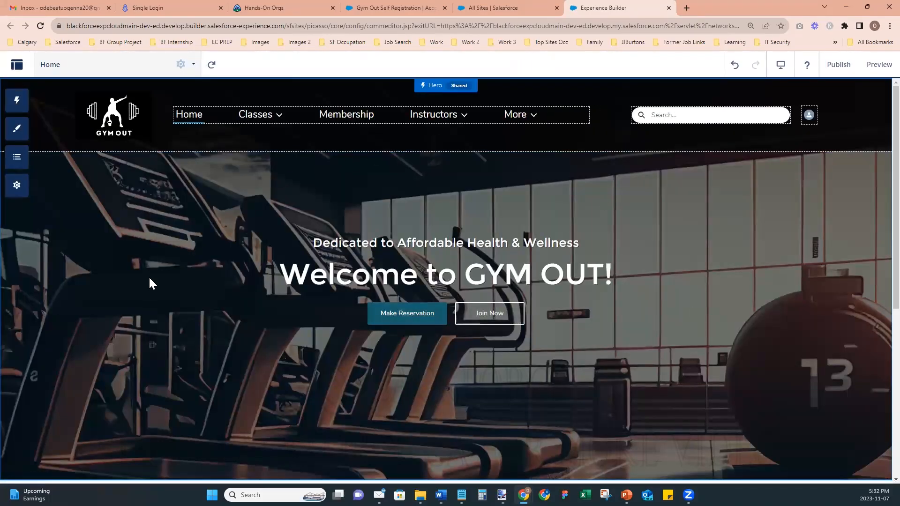
- In the template export settings, rename the template to 'Gym Business Template'
left_click(21, 192)
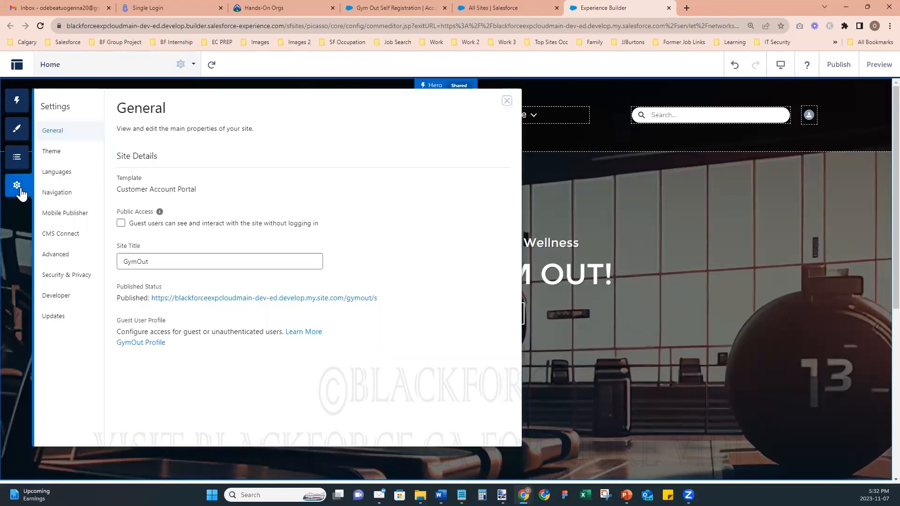
left_click(60, 296)
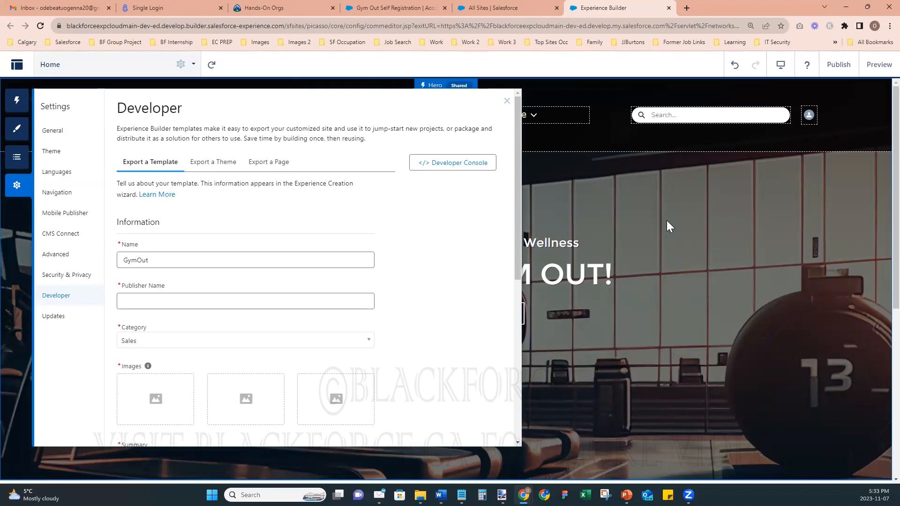
left_click(191, 260)
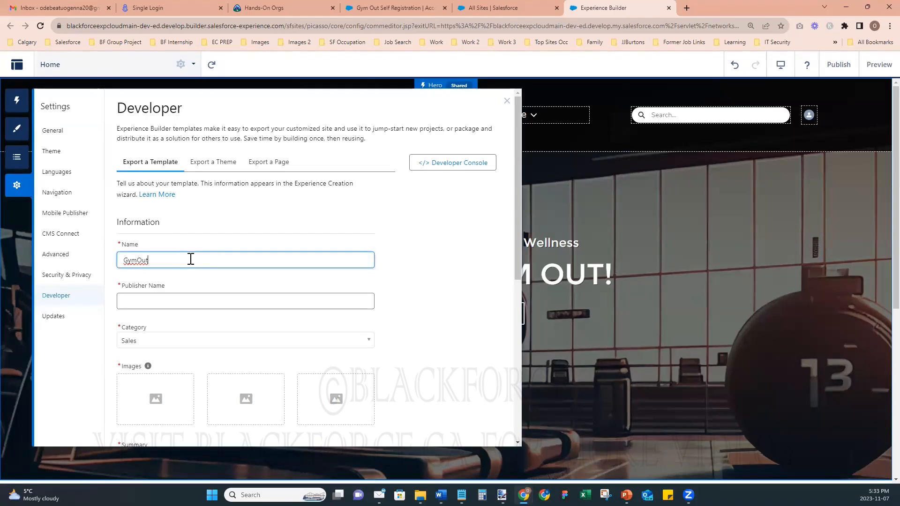
key("BackSpace")
key("BackSpace")
key("BackSpace")
type("Business Template")
- Enter the publisher's name, set the category to Service, and start adding the first image
left_click(208, 297)
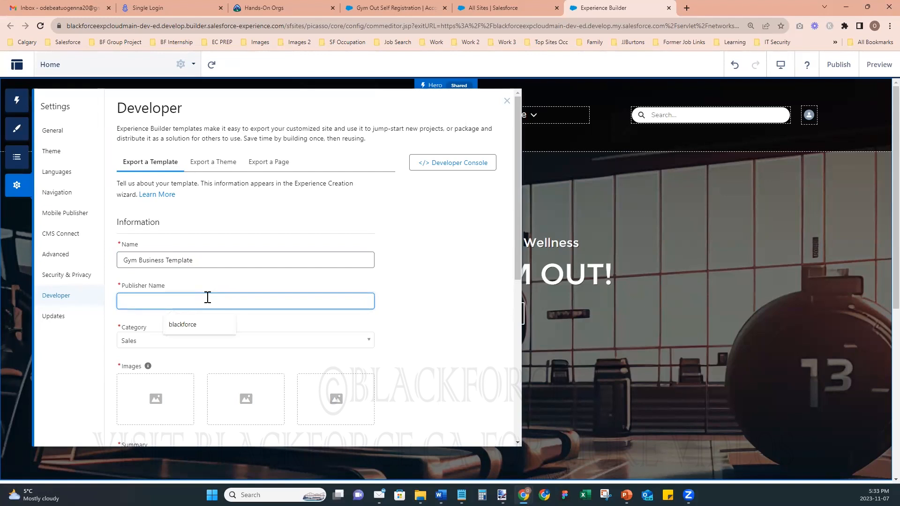
type("Ogenna Odebeatu")
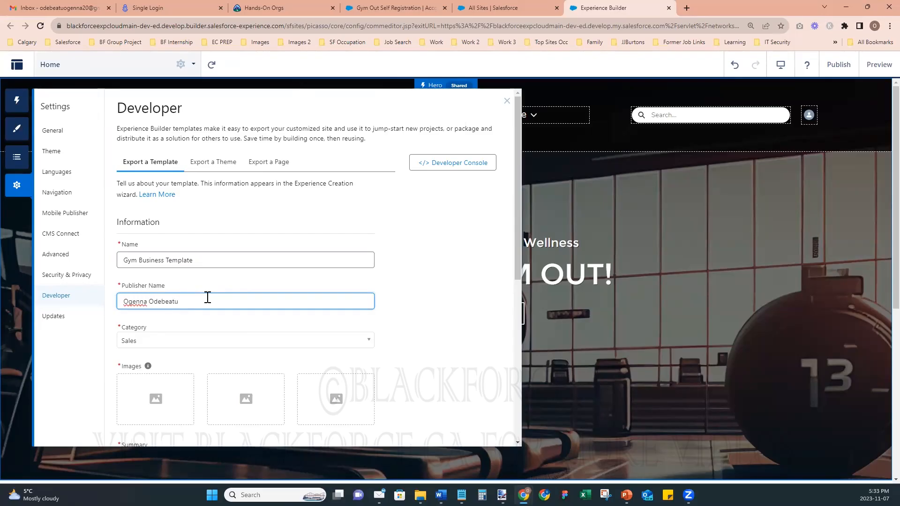
scroll(257, 325, "down", 1)
left_click(200, 298)
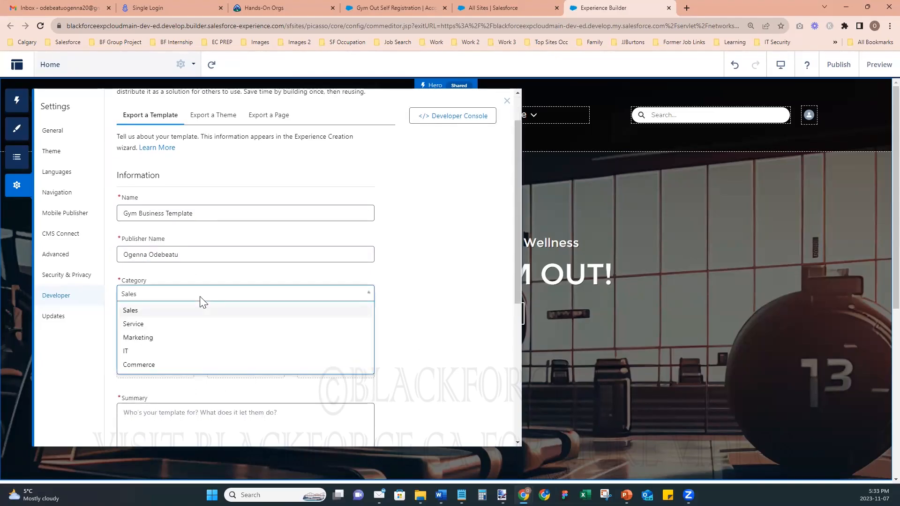
left_click(141, 324)
scroll(287, 311, "down", 2)
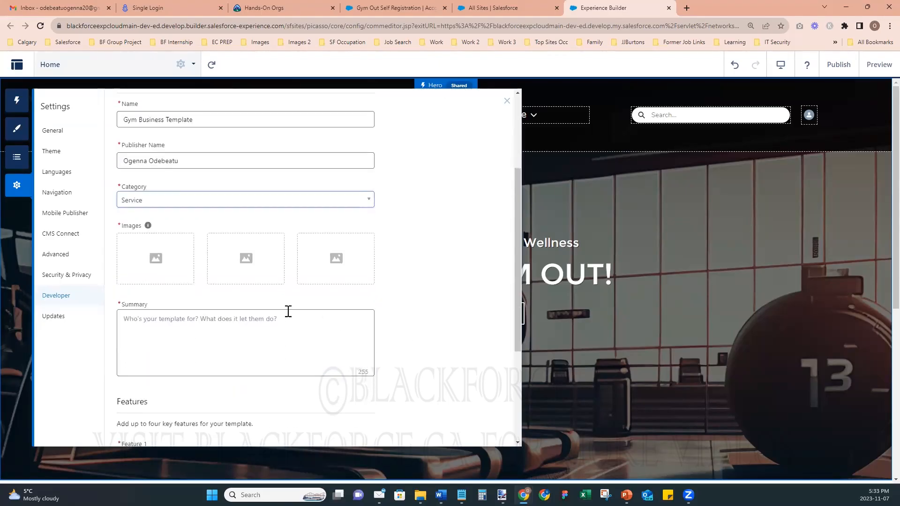
left_click(150, 266)
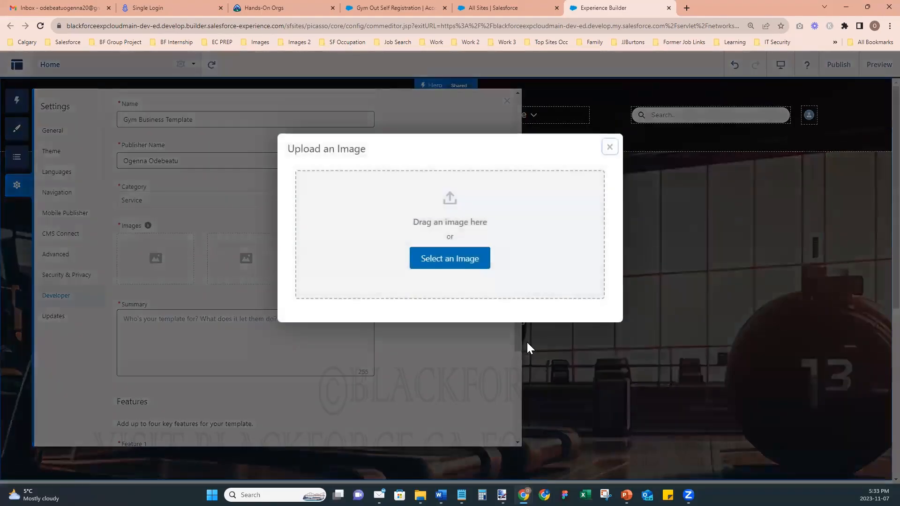
- Browse the computer's files for a template image
left_click(445, 264)
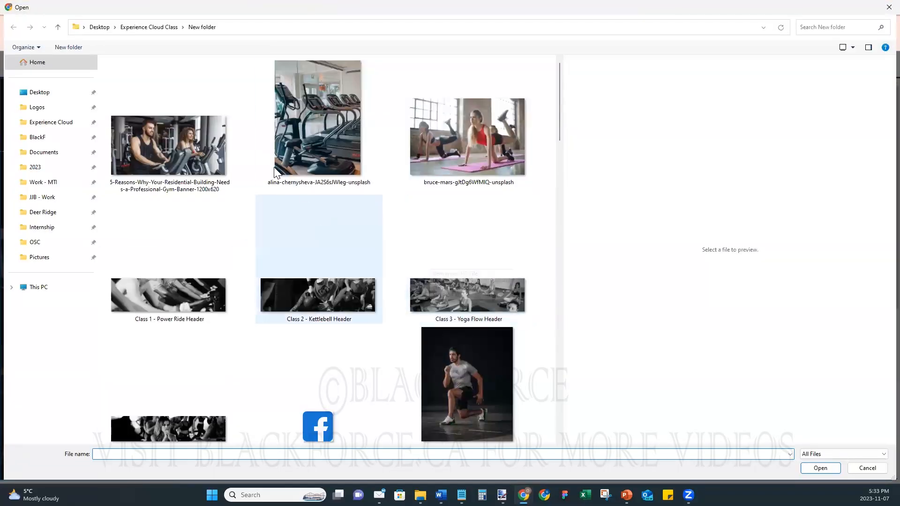
scroll(318, 262, "down", 10)
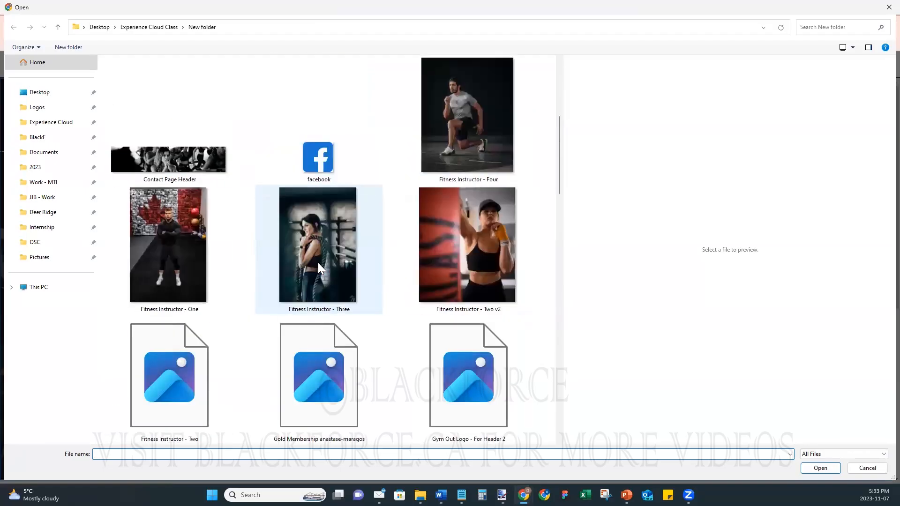
scroll(318, 262, "down", 5)
scroll(318, 262, "up", 10)
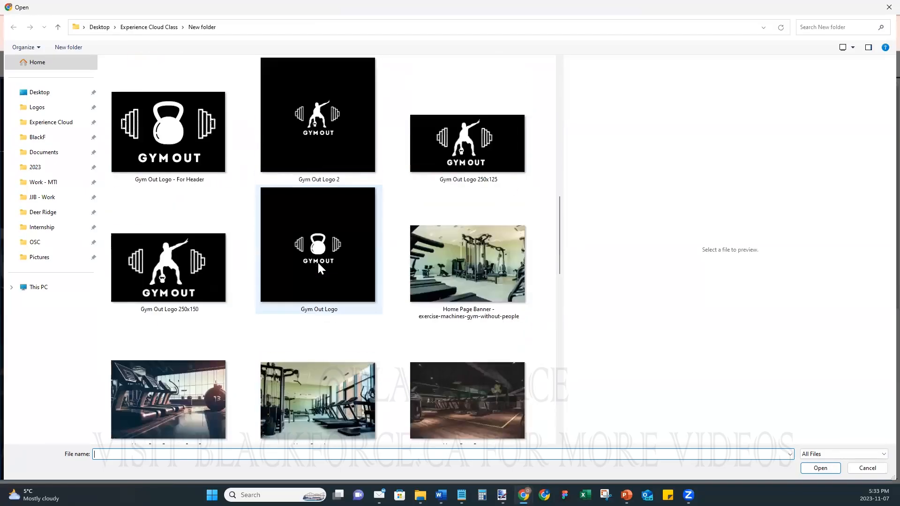
scroll(318, 263, "down", 5)
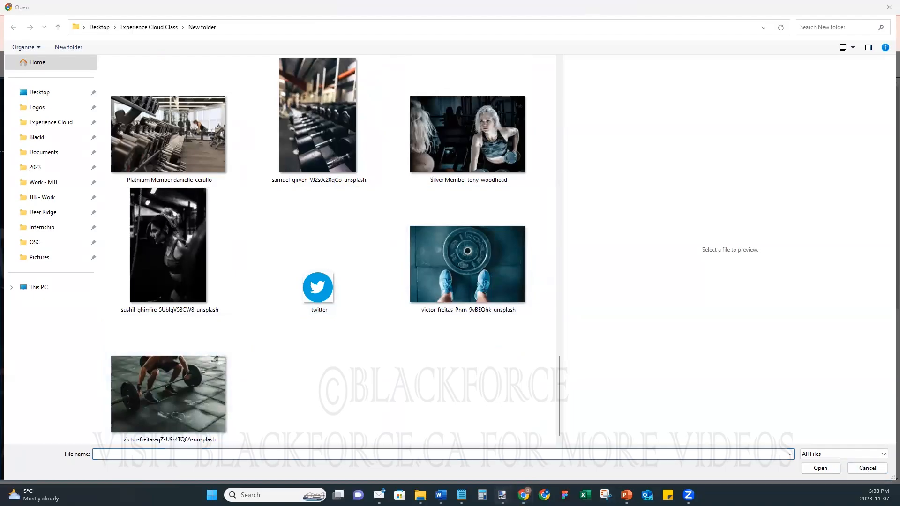
- In paint.net, open the barbell-workout, barbell-plate and gym-cycling banner photos together
mouse_move(502, 494)
left_click(712, 454)
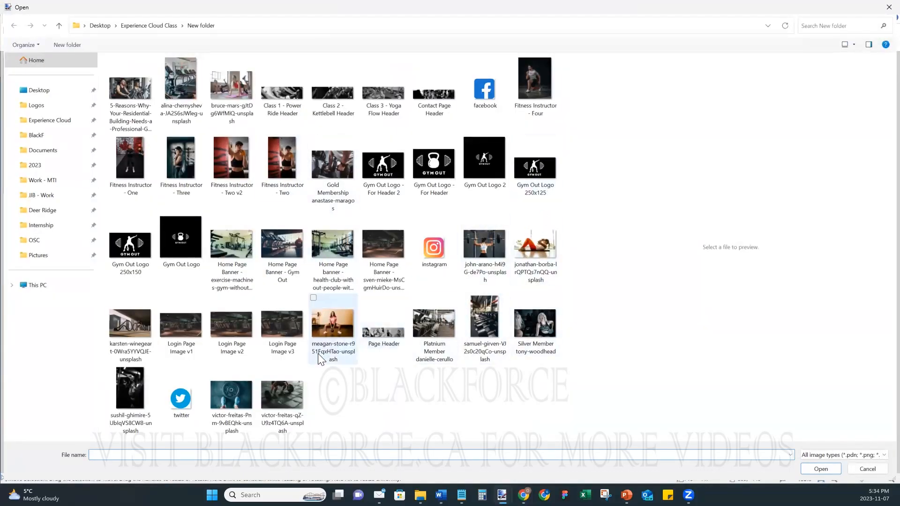
left_click(262, 369)
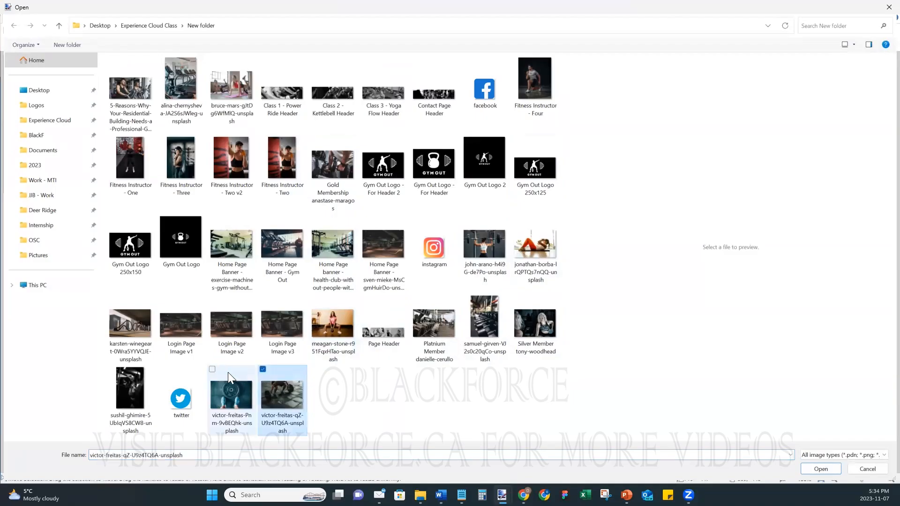
left_click(212, 369)
left_click(111, 60)
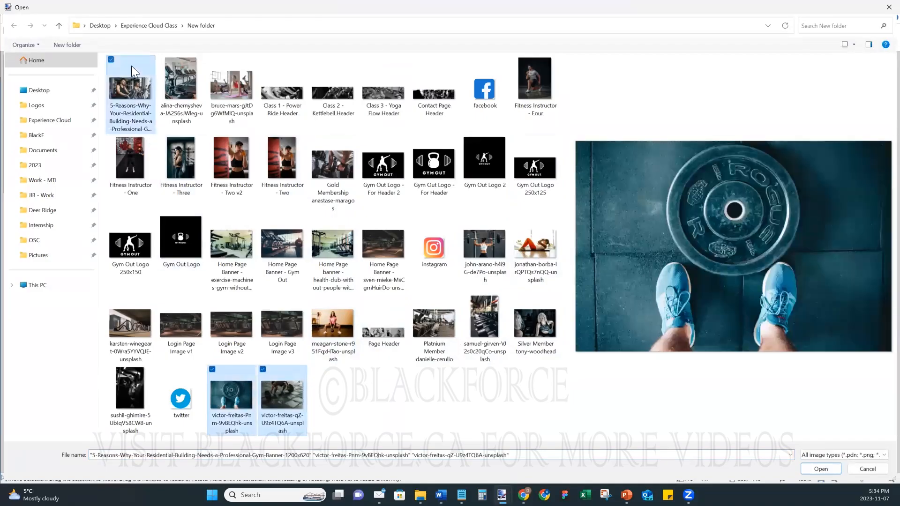
left_click(811, 469)
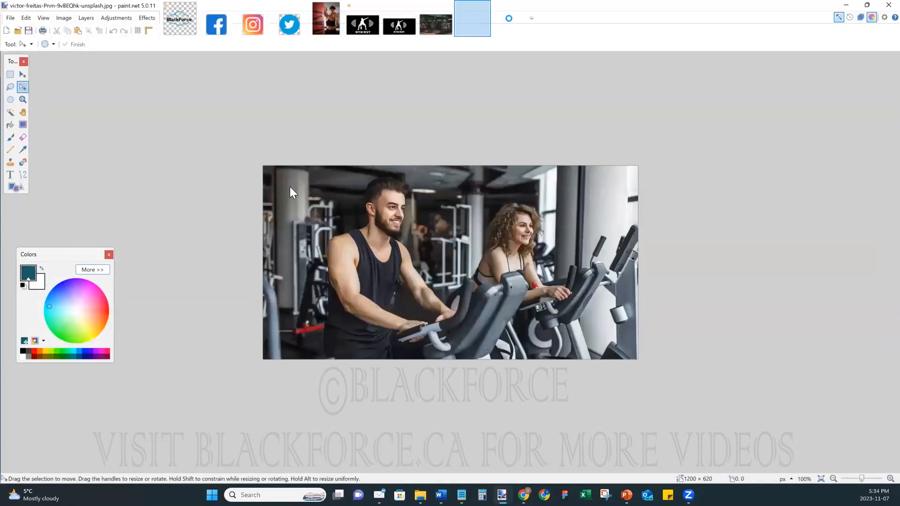
- Resize the gym-cycling banner by 50 percent to 600×310
left_click(464, 24)
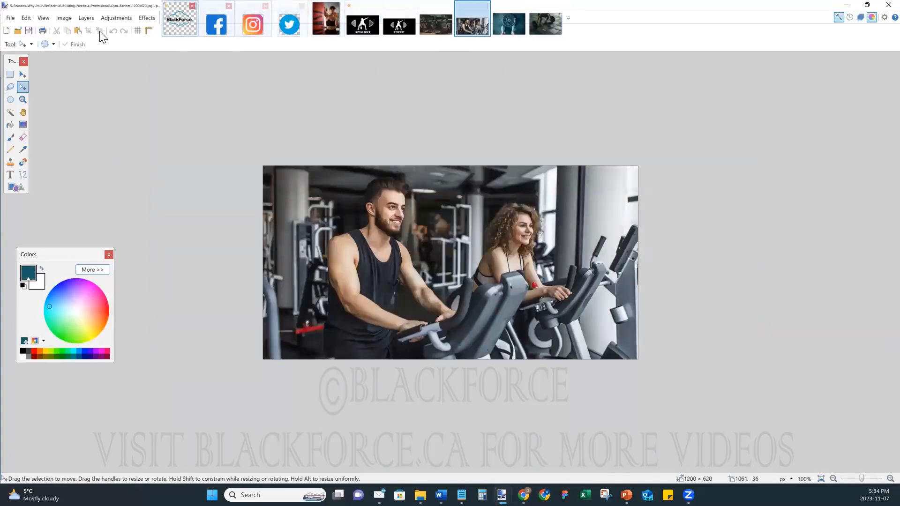
left_click(64, 18)
left_click(77, 46)
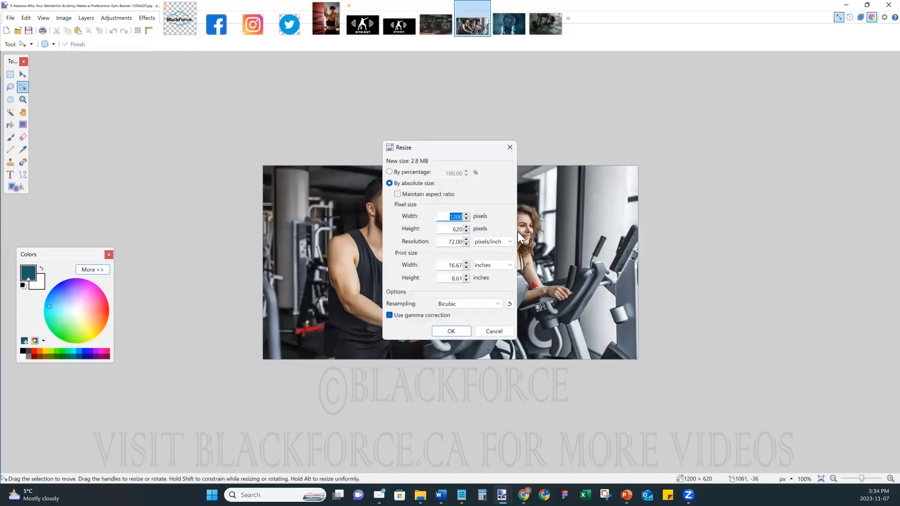
left_click(389, 172)
type("50")
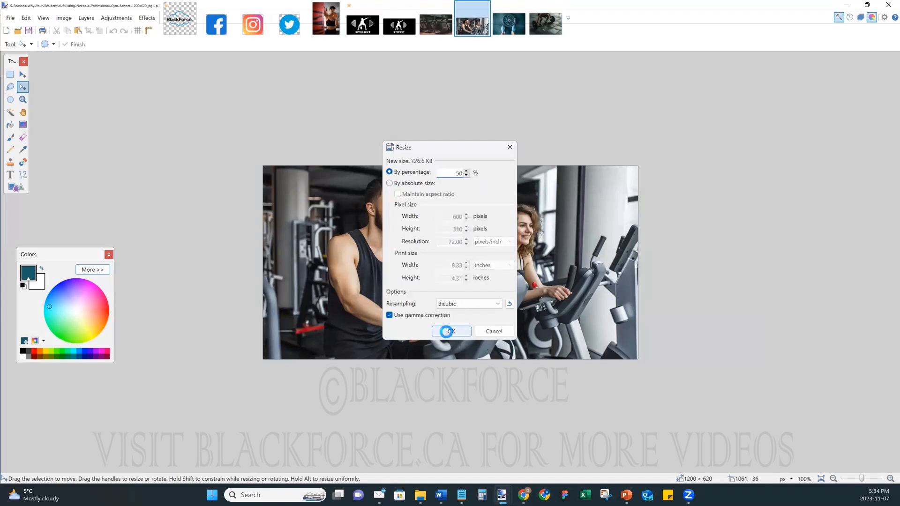
left_click(447, 332)
- Save the banner as 'Template Image 1.jpg' at quality 100 and close it
key("ctrl+s")
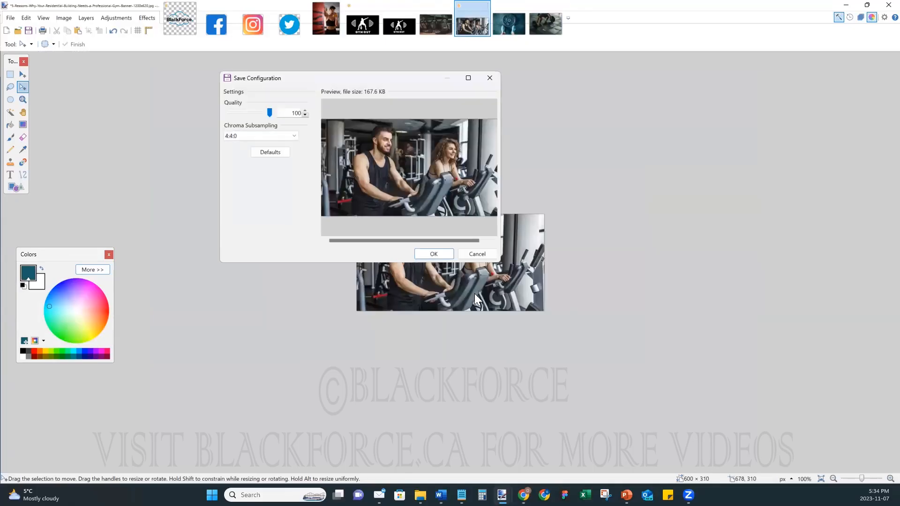
left_click(478, 254)
left_click(10, 18)
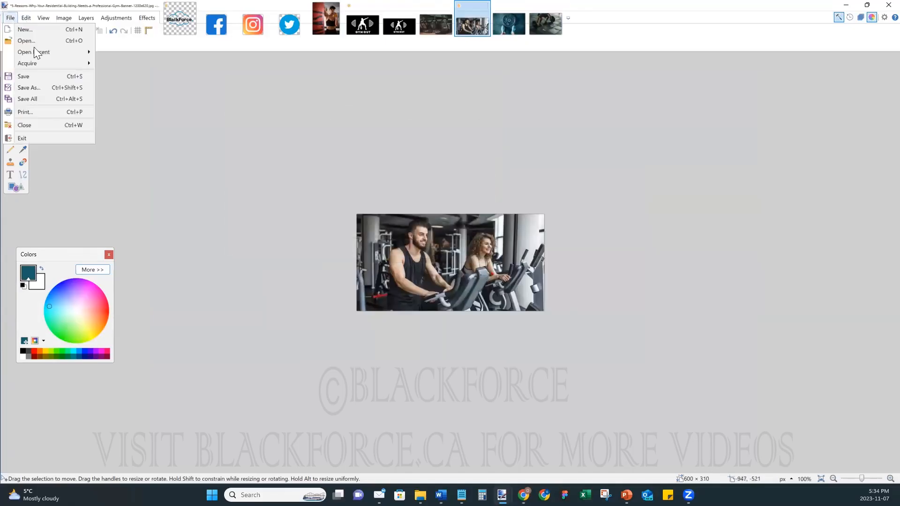
left_click(49, 84)
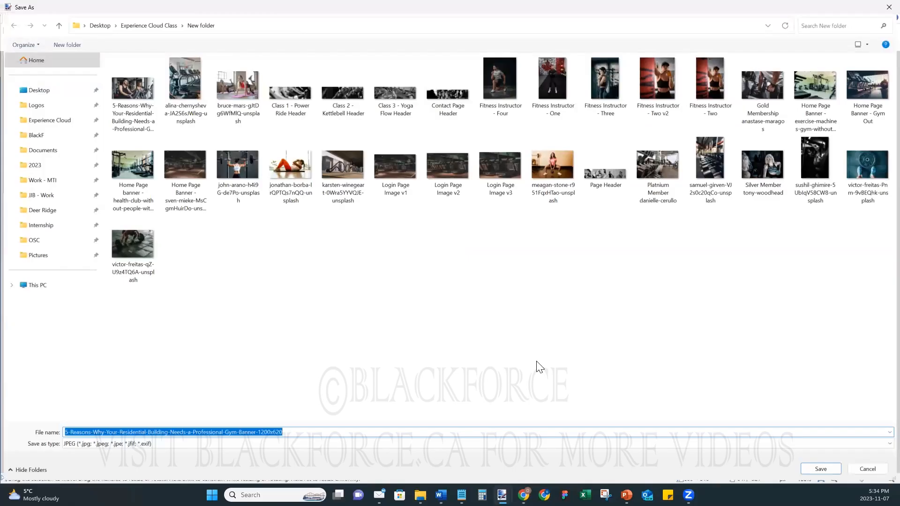
type("T")
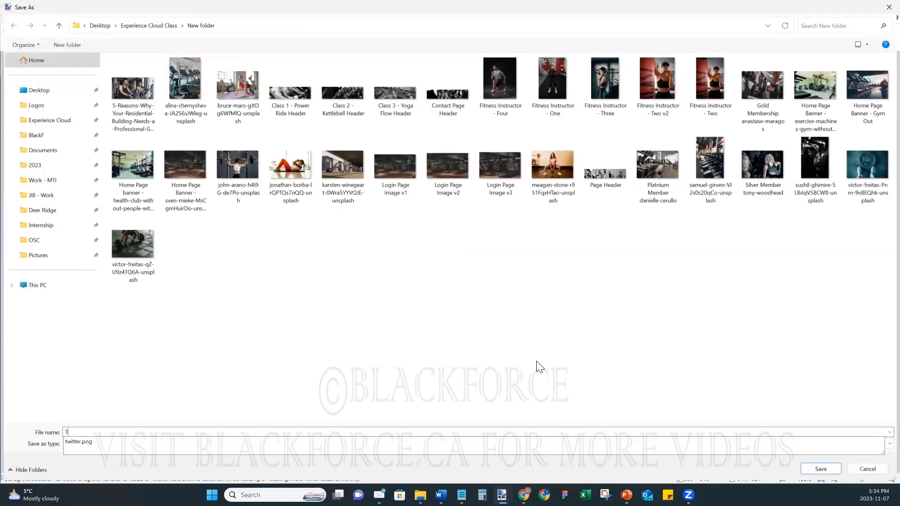
type("emplate Image 1")
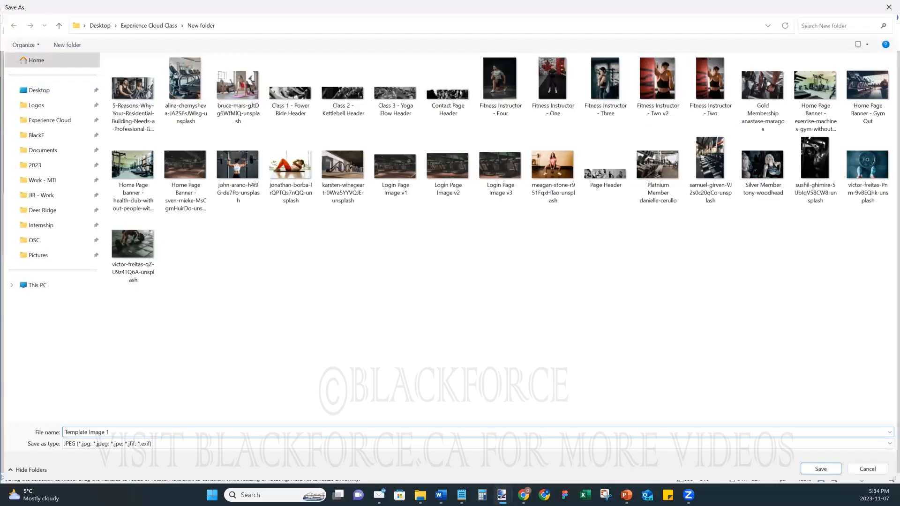
key("Return")
left_click(434, 253)
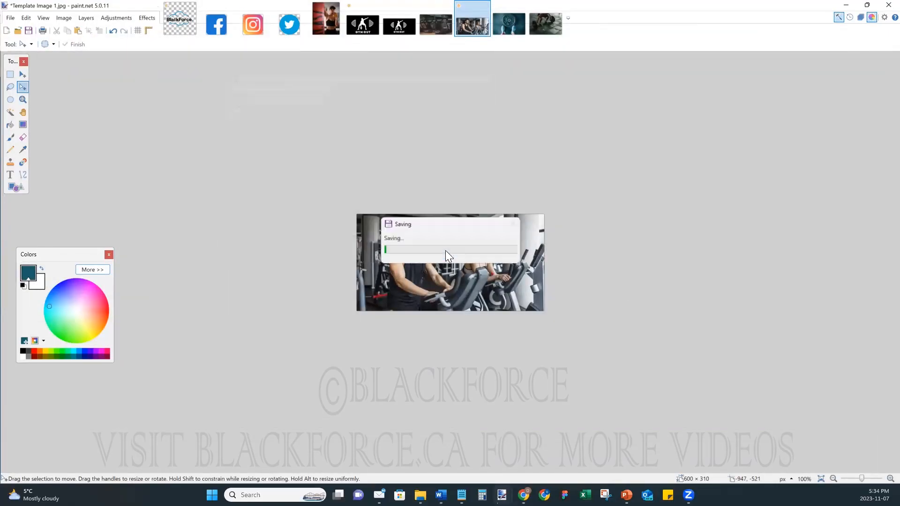
left_click(485, 6)
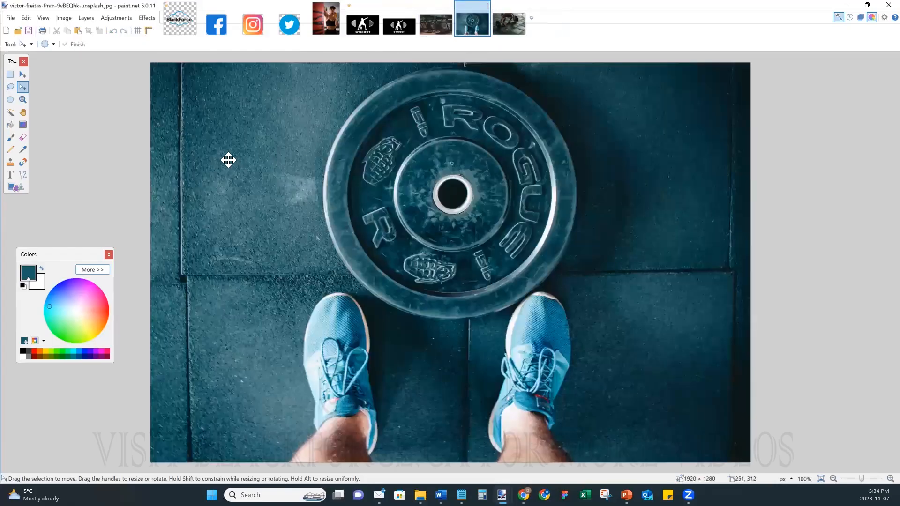
- Resize the barbell-plate photo by 30 percent to 576×384
key("ctrl+r")
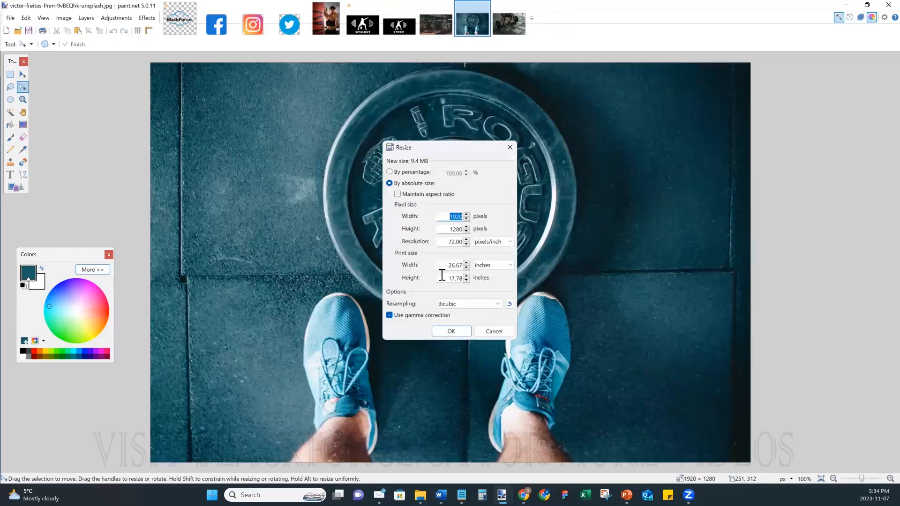
left_click(390, 171)
type("20")
key("BackSpace")
key("BackSpace")
type("30")
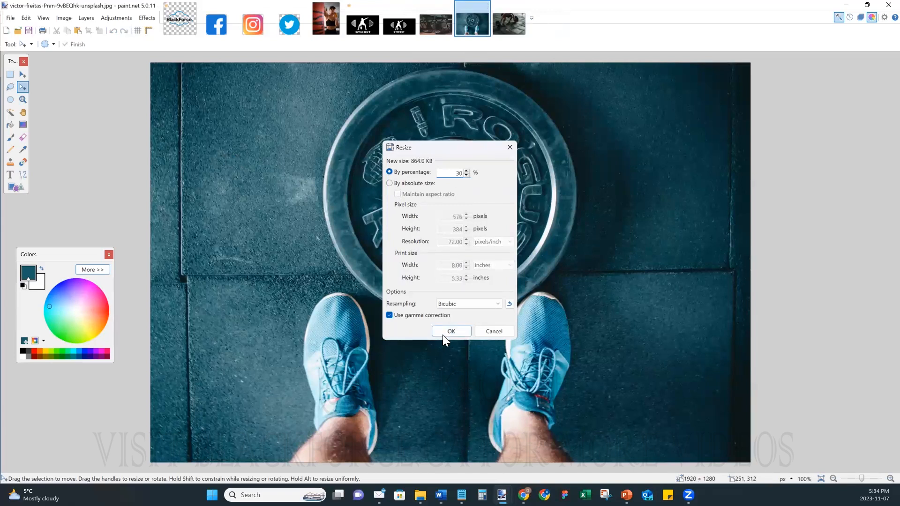
left_click(445, 330)
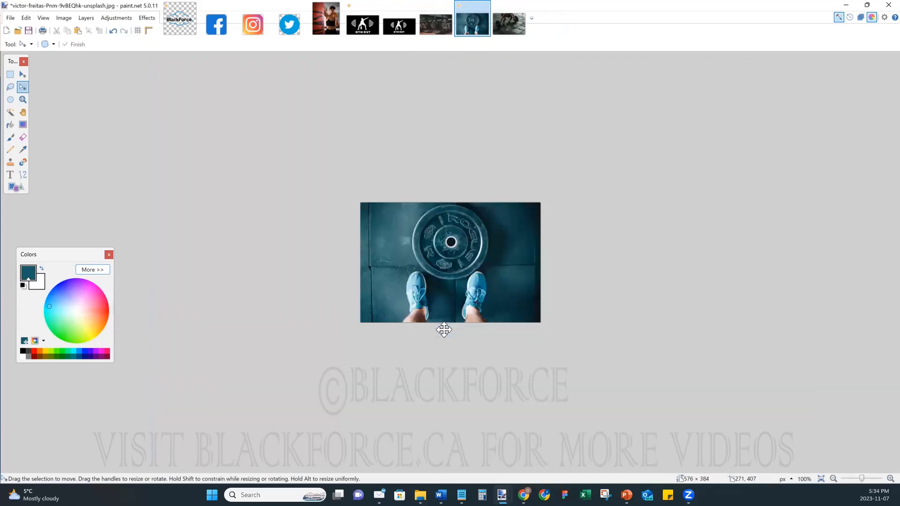
- Save the barbell-plate photo as 'Template Image 2.jpg' at quality 100
key("ctrl+shift+s")
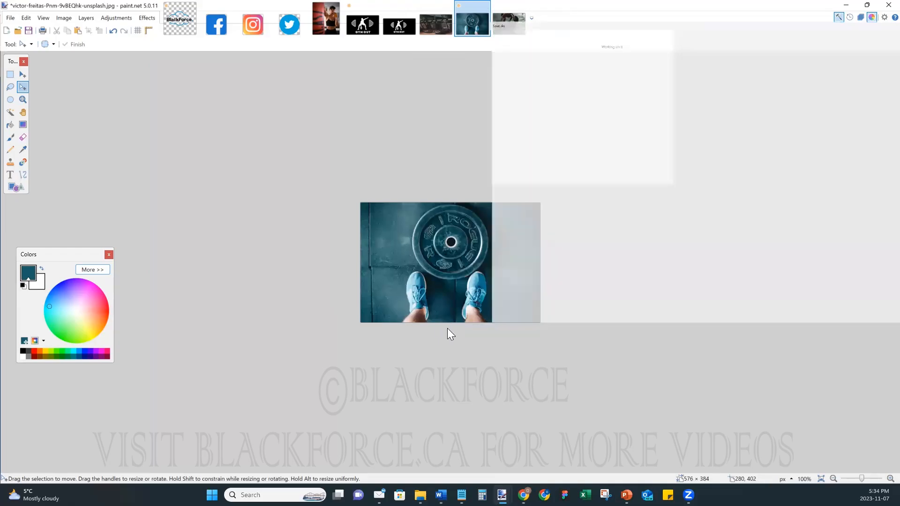
type("T")
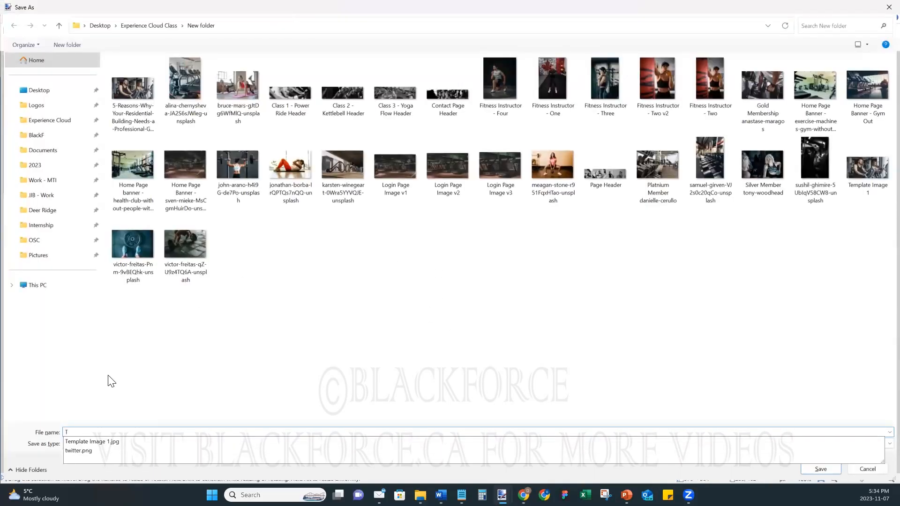
left_click(100, 441)
left_click(106, 432)
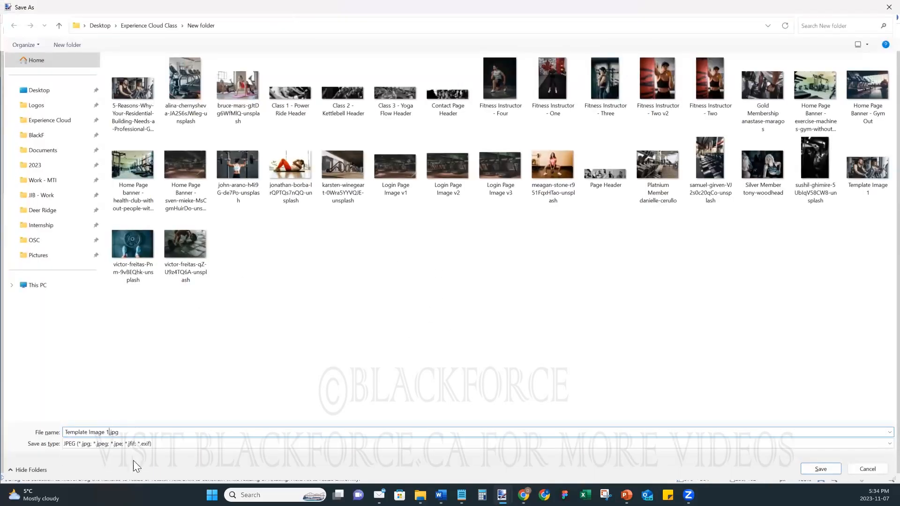
type("2")
left_click(802, 468)
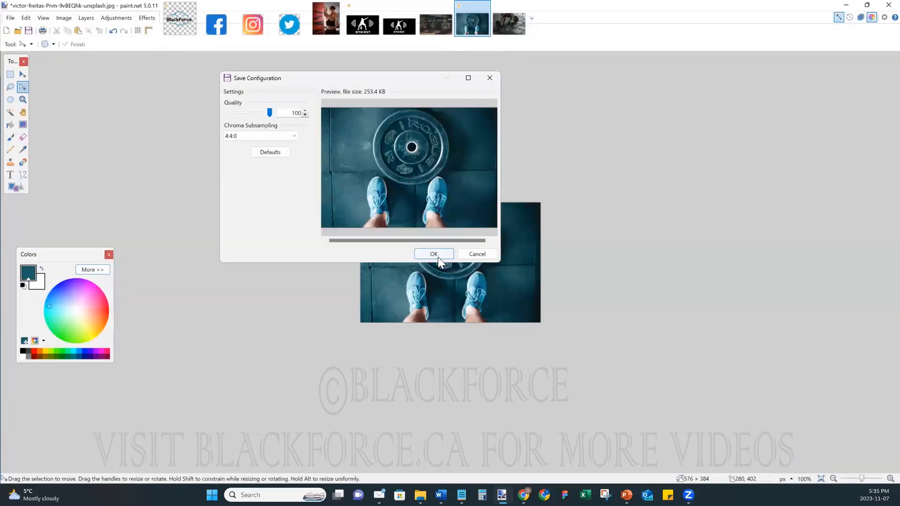
left_click(438, 257)
- Close Template Image 2 and resize the weightlifter photo by 30 percent to 576×384
left_click(485, 6)
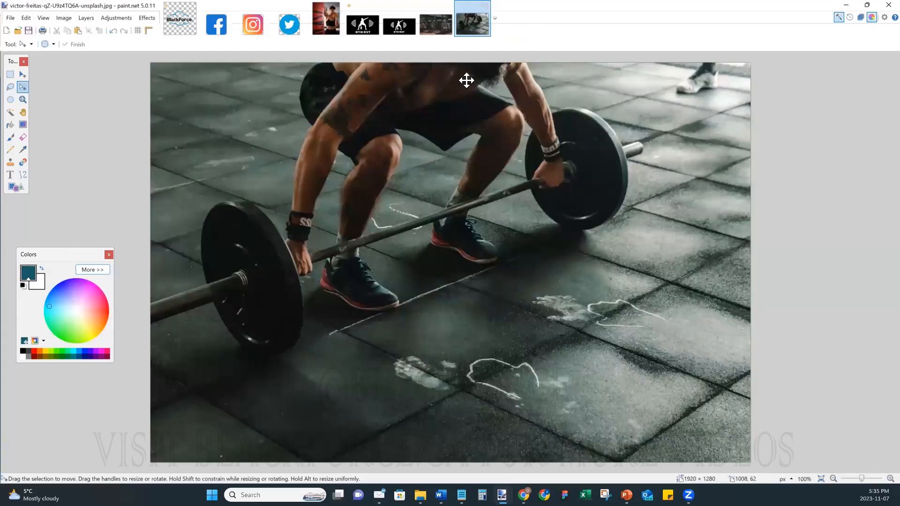
key("ctrl+r")
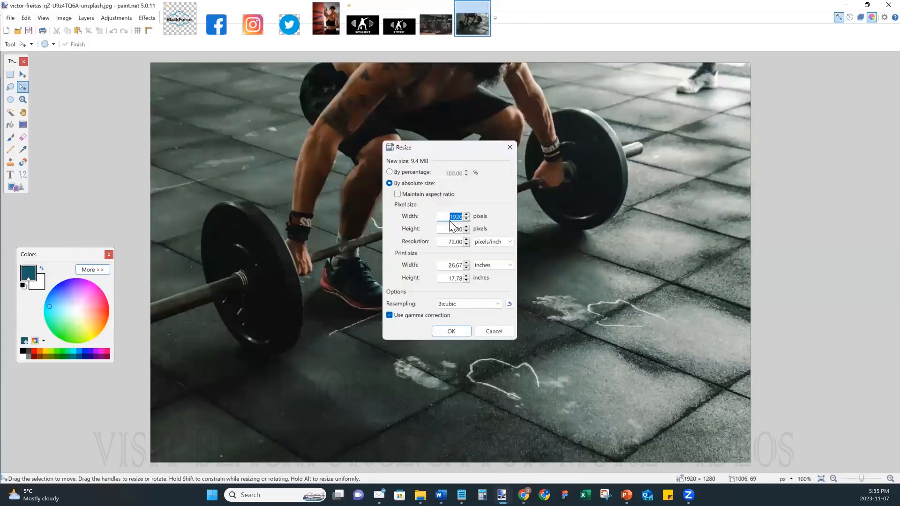
left_click(407, 173)
type("30")
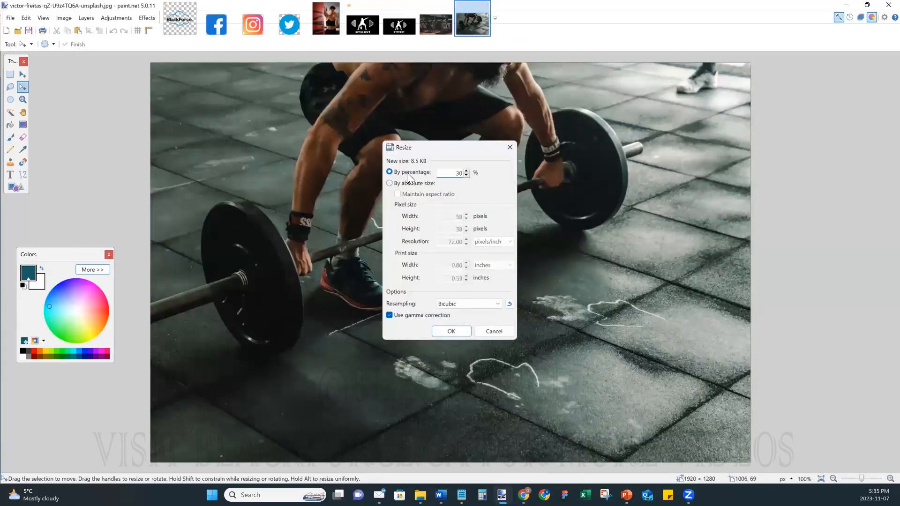
left_click(451, 331)
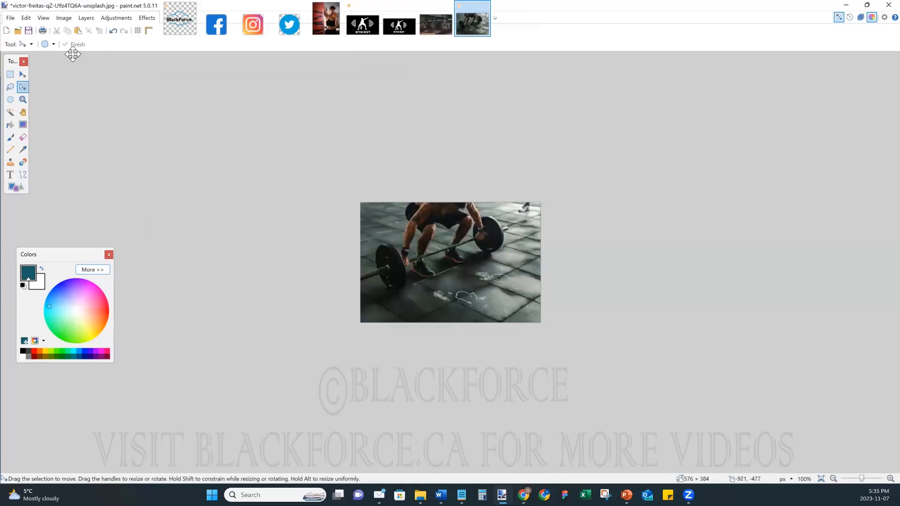
- Save the weightlifter photo as 'Template Image 3.jpg' at quality 100 and close it
key("ctrl+shift+s")
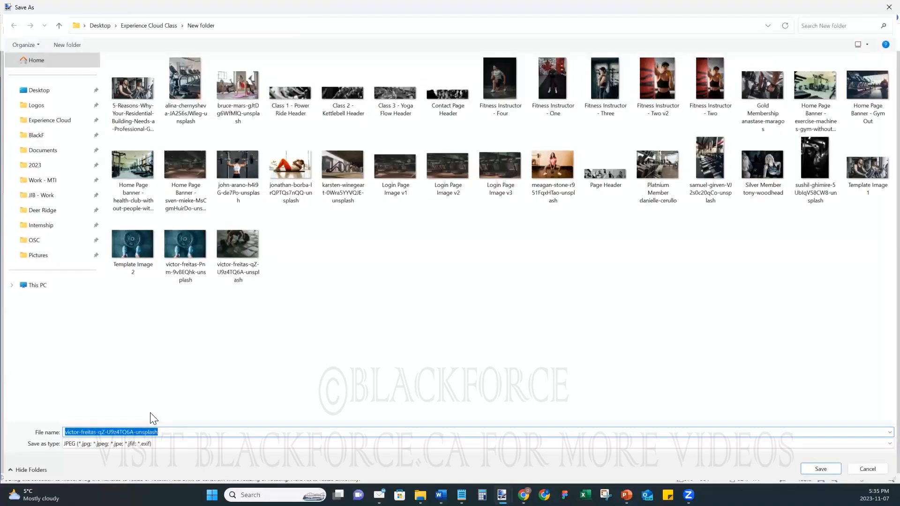
type("Te")
left_click(95, 451)
key("Right")
key("BackSpace")
type("3")
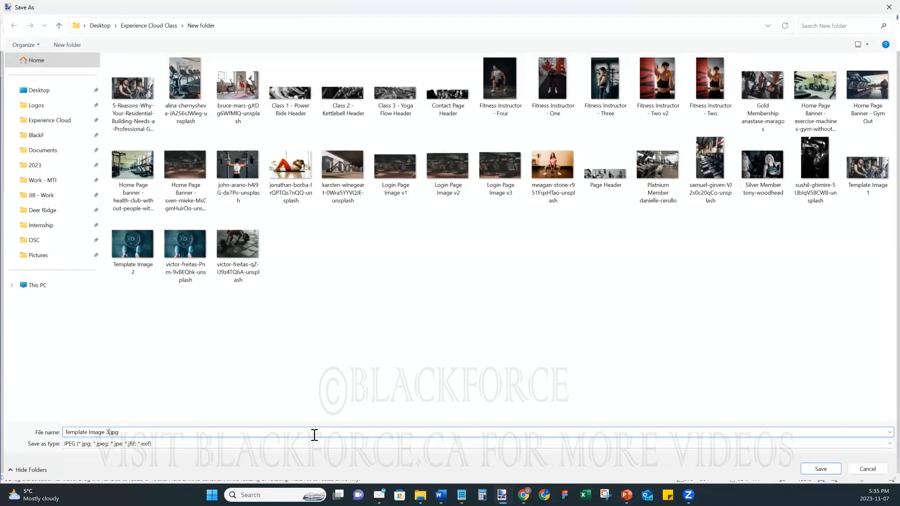
left_click(825, 470)
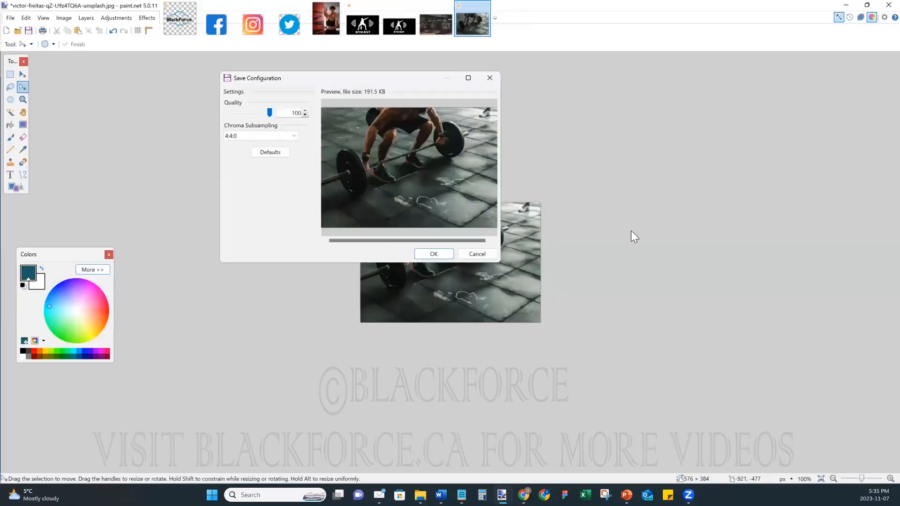
left_click(434, 254)
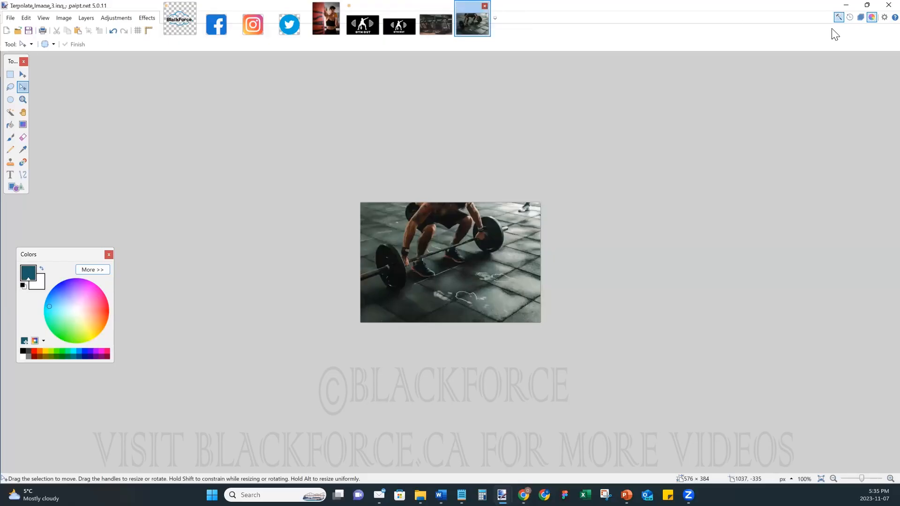
key("ctrl+w")
- Upload Template Image 1 and Template Image 2 into the first two image slots
key("ctrl+o")
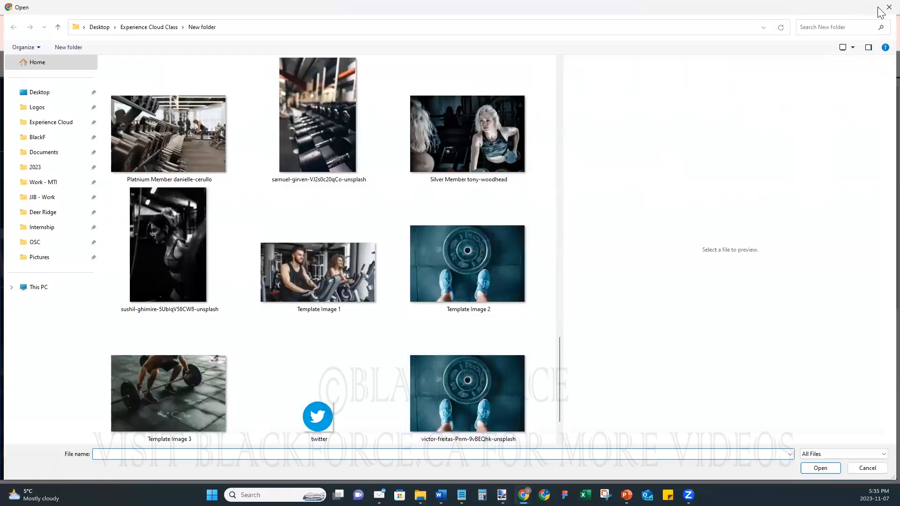
left_click(331, 272)
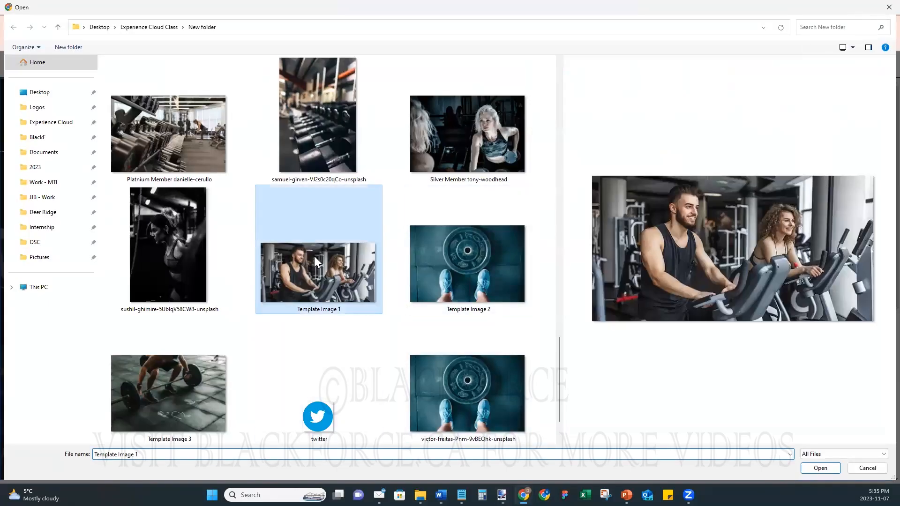
left_click(820, 468)
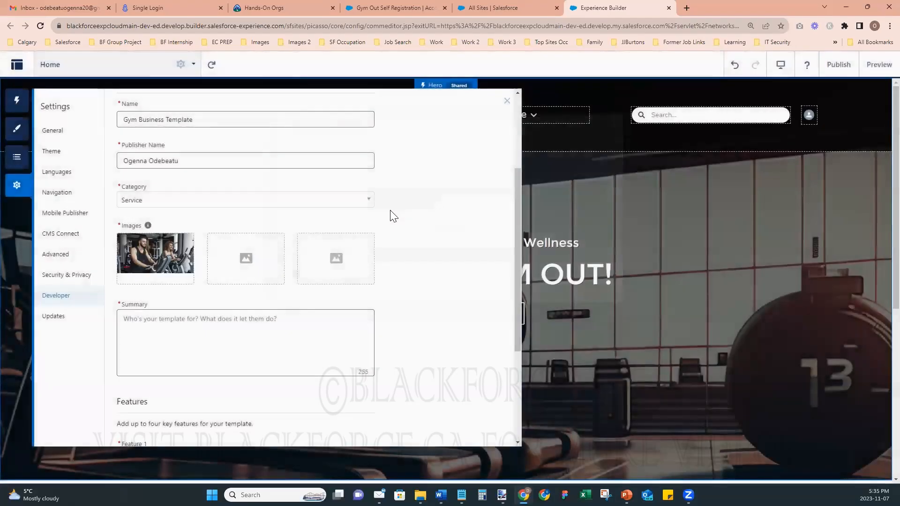
left_click(245, 258)
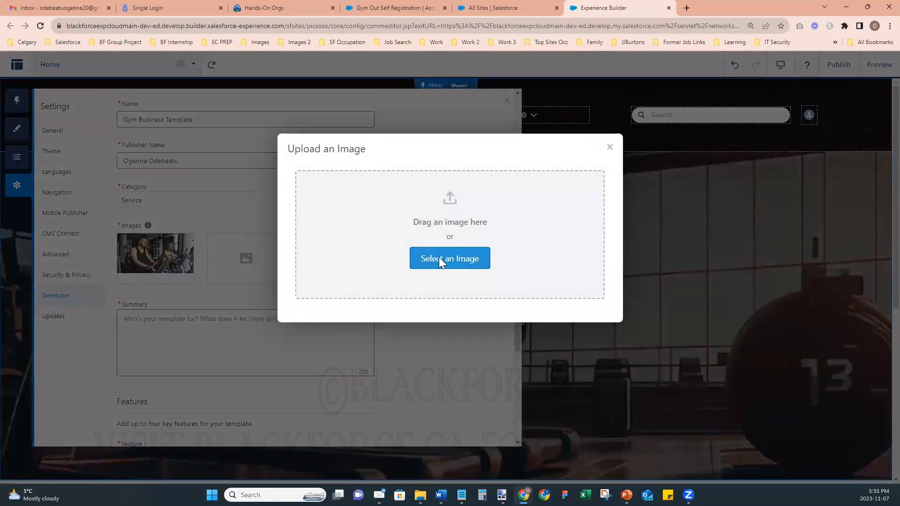
left_click(437, 257)
scroll(454, 331, "down", 12)
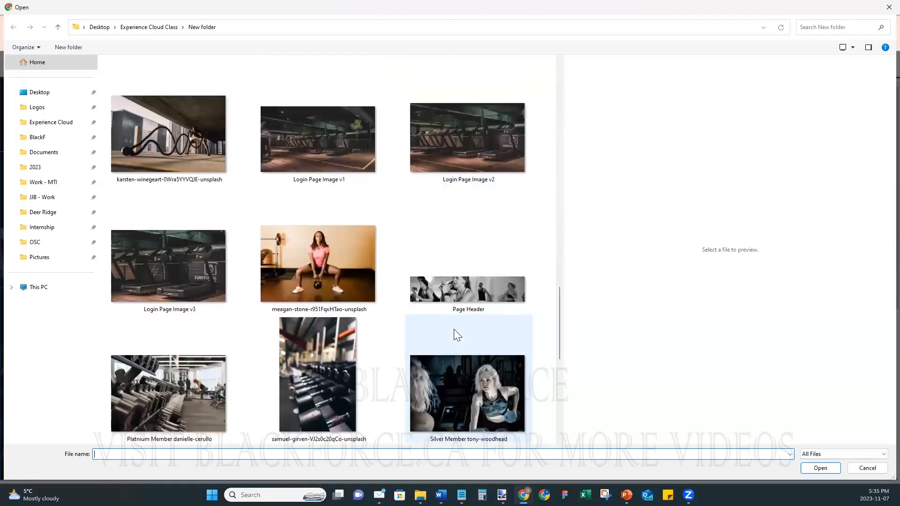
scroll(454, 330, "down", 5)
left_click(471, 115)
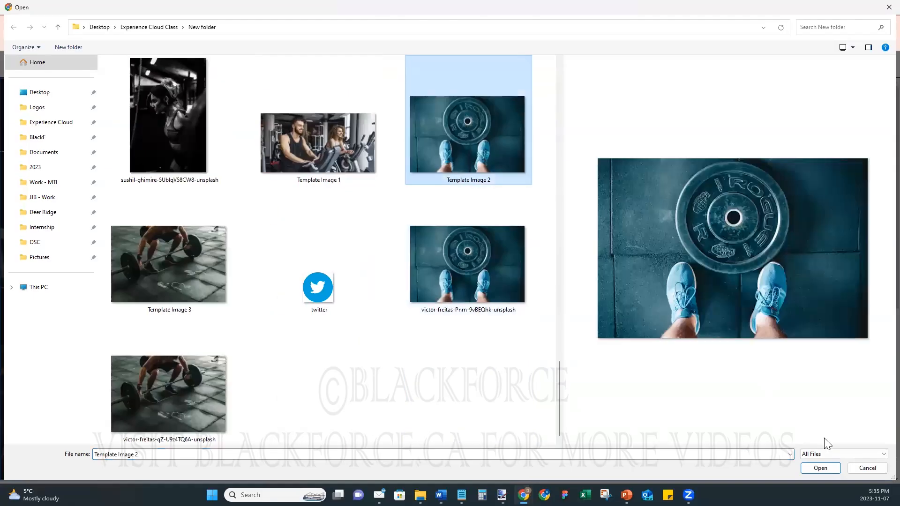
left_click(812, 466)
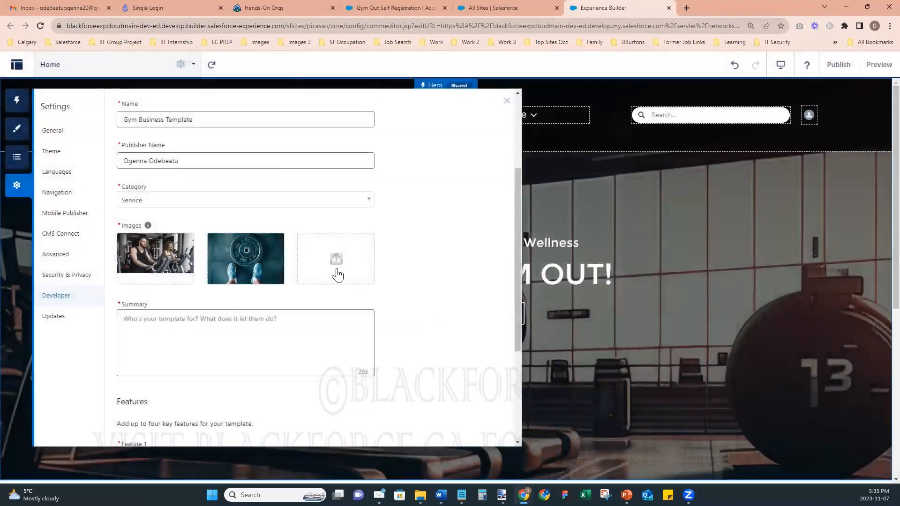
- Upload Template Image 3 into the third image slot
left_click(336, 262)
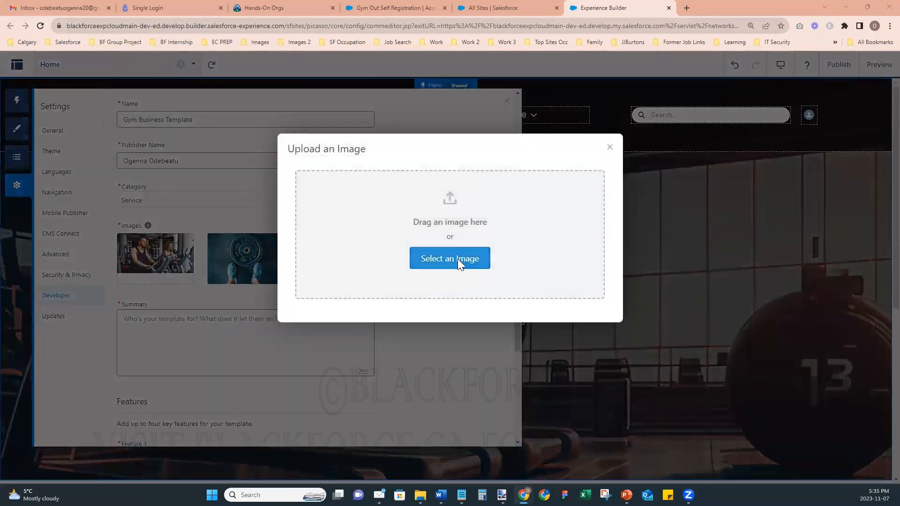
left_click(457, 259)
scroll(419, 322, "down", 6)
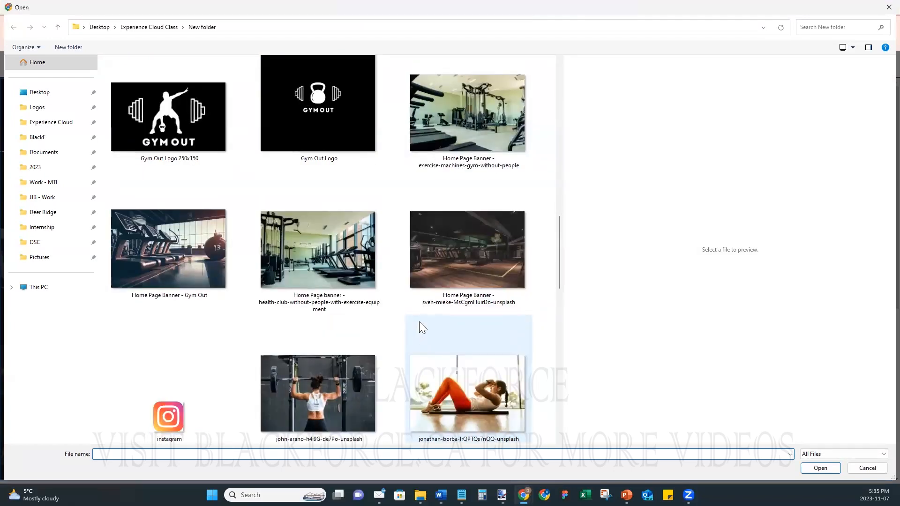
scroll(419, 322, "down", 10)
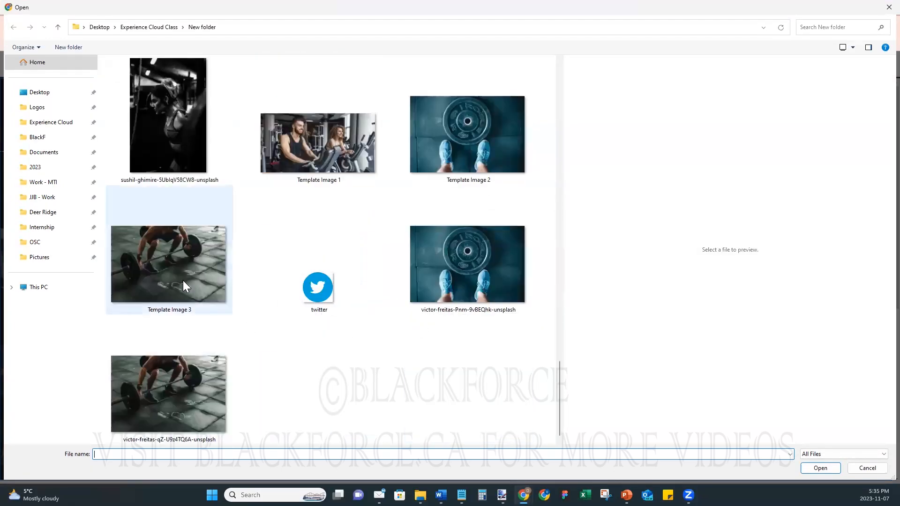
left_click(183, 280)
left_click(830, 469)
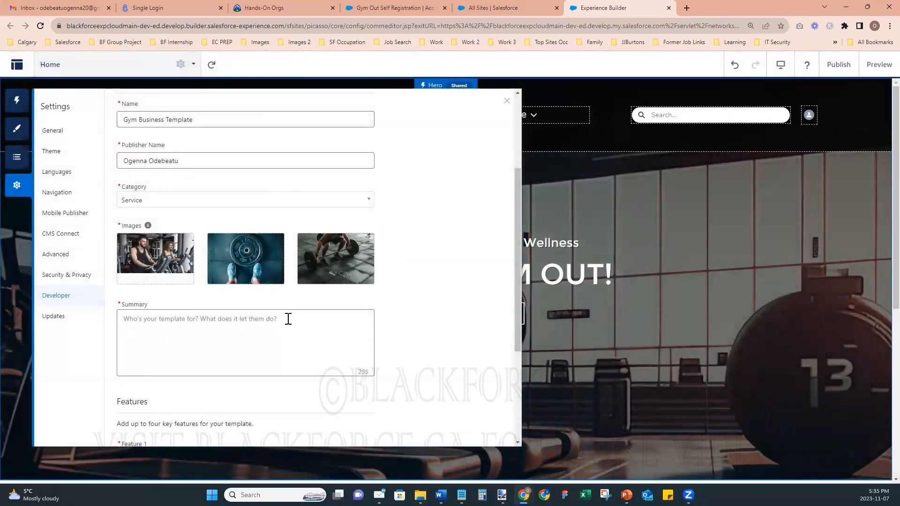
- Paste the fitness-and-gym business description copied from Word into the Summary field
left_click(215, 341)
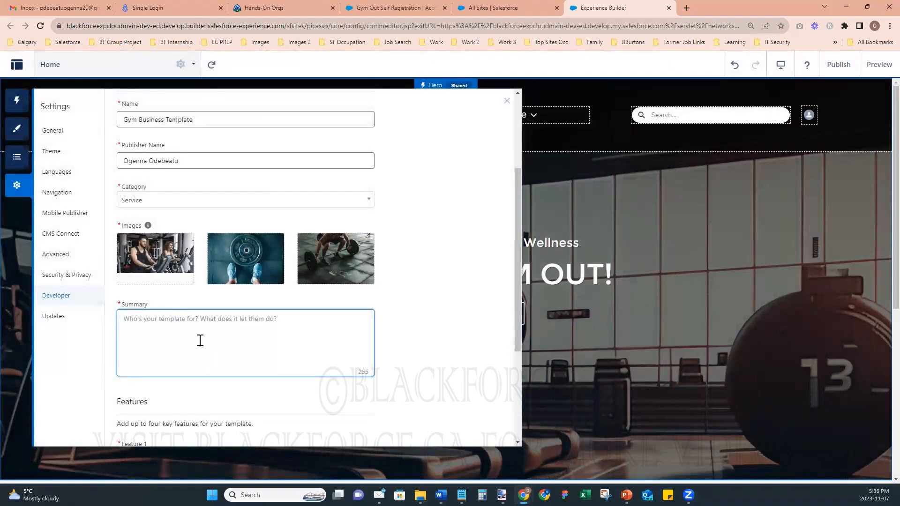
key("alt+Tab")
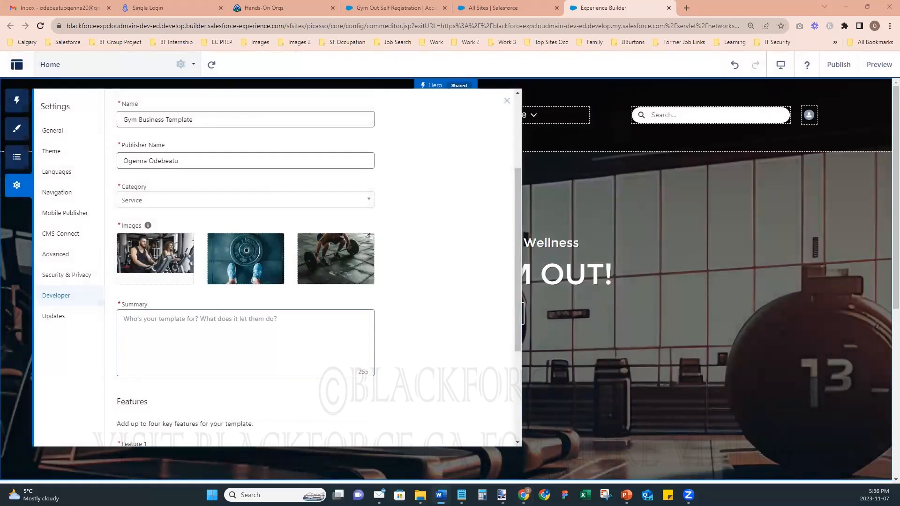
left_click(161, 332)
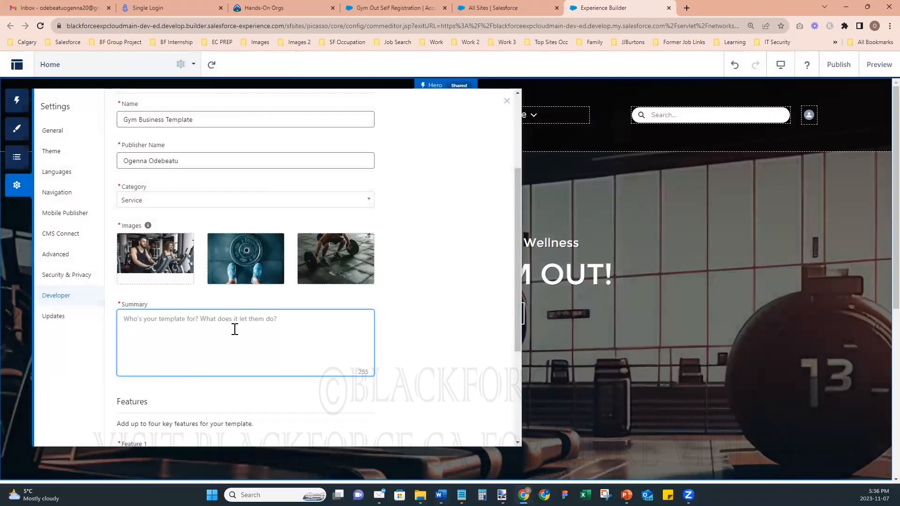
type("This template was built in for fitness and gym organizations to use as a business site to drive brand awareness, lead generation and conversion.")
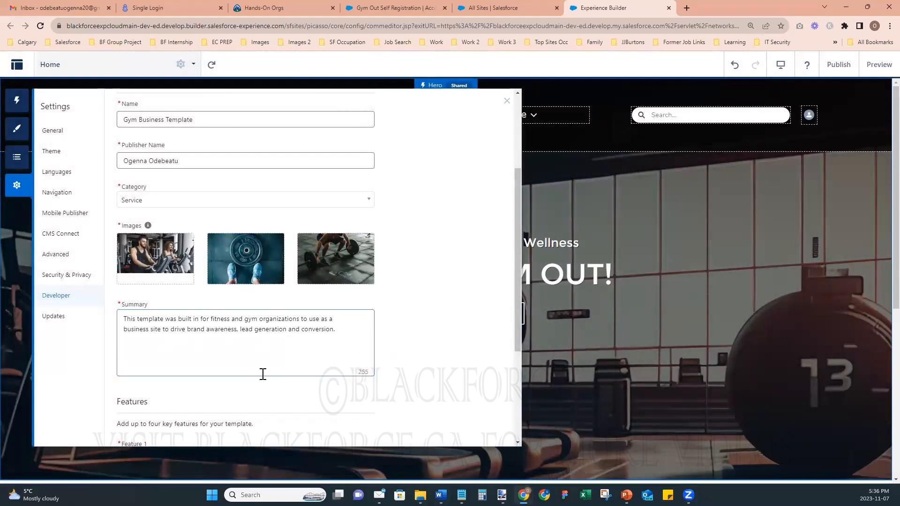
scroll(263, 374, "down", 4)
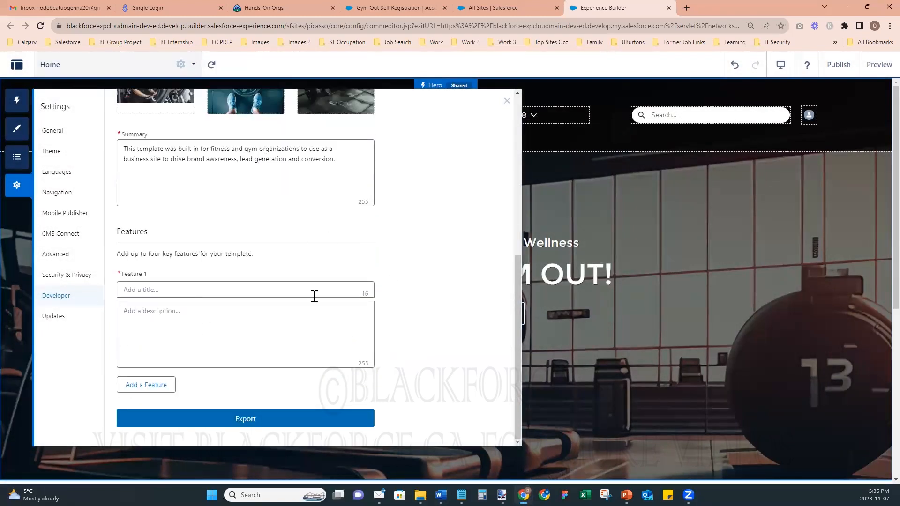
- Title Feature 1 'Knowledge FAQ' with the description 'Knowledge Articles'
left_click(166, 291)
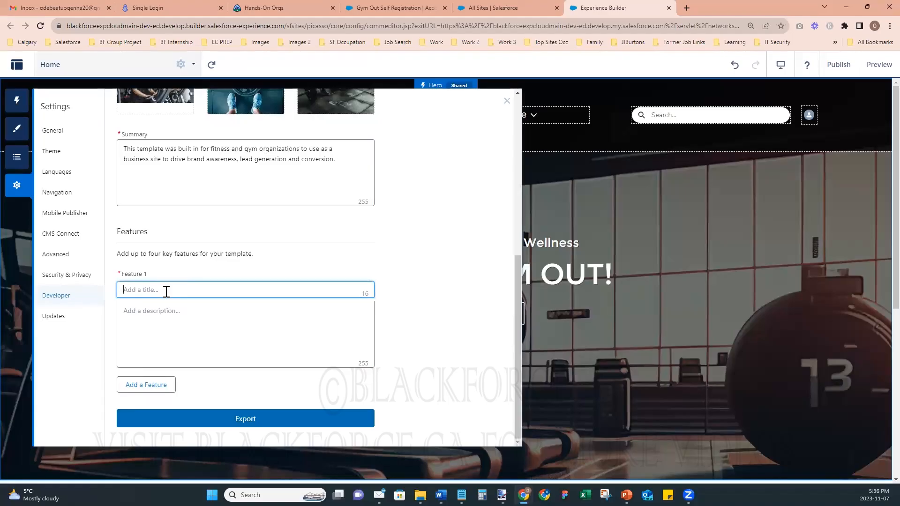
type("Customer Servic")
key("ctrl+a")
type("Knowledge Articles")
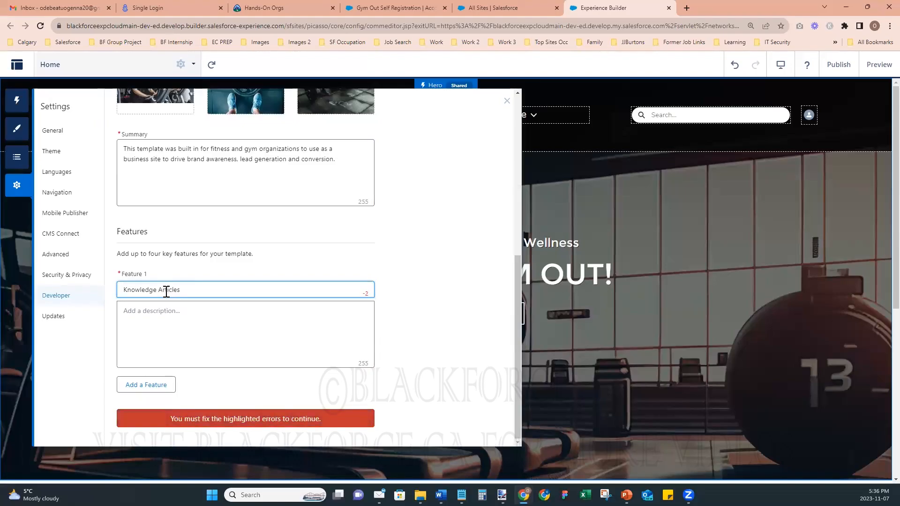
double_click(167, 292)
left_click(184, 309)
type("Knowledge Articles")
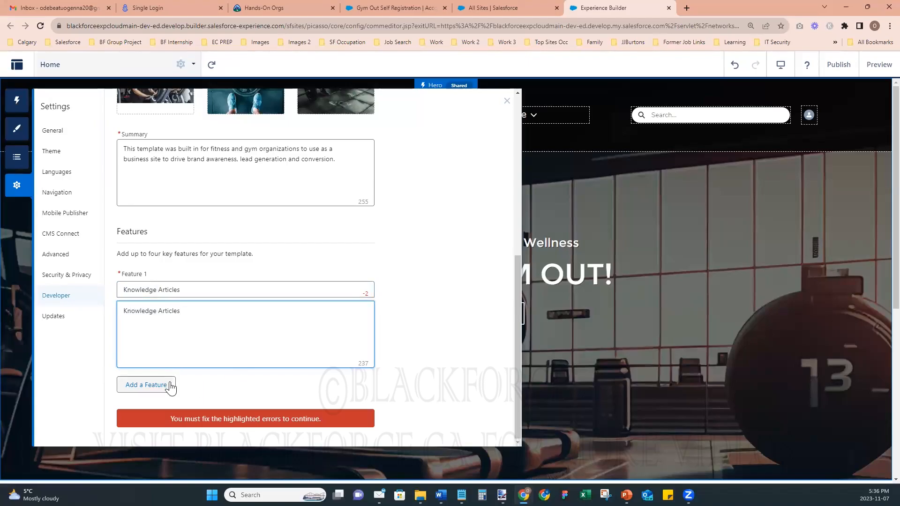
left_click(206, 289)
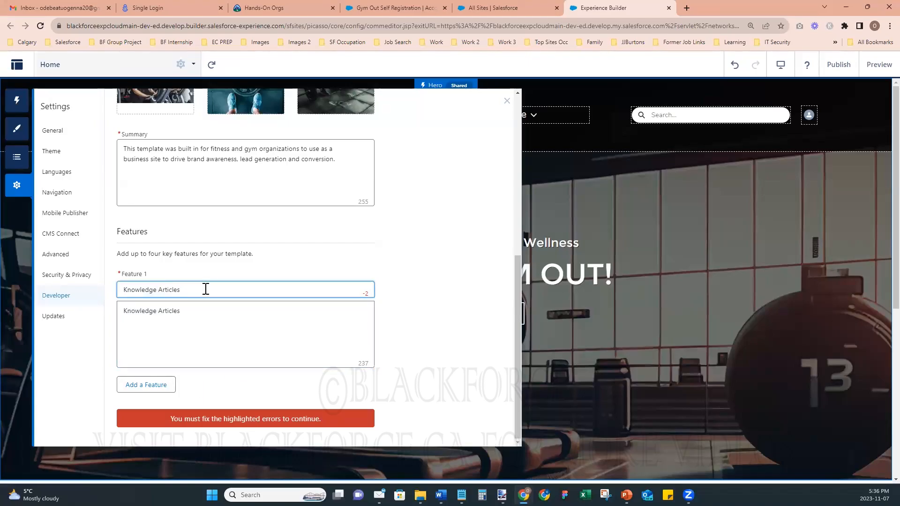
double_click(205, 289)
type("FAQ")
left_click(201, 315)
- Add a second feature titled 'Chat Agent'
left_click(155, 385)
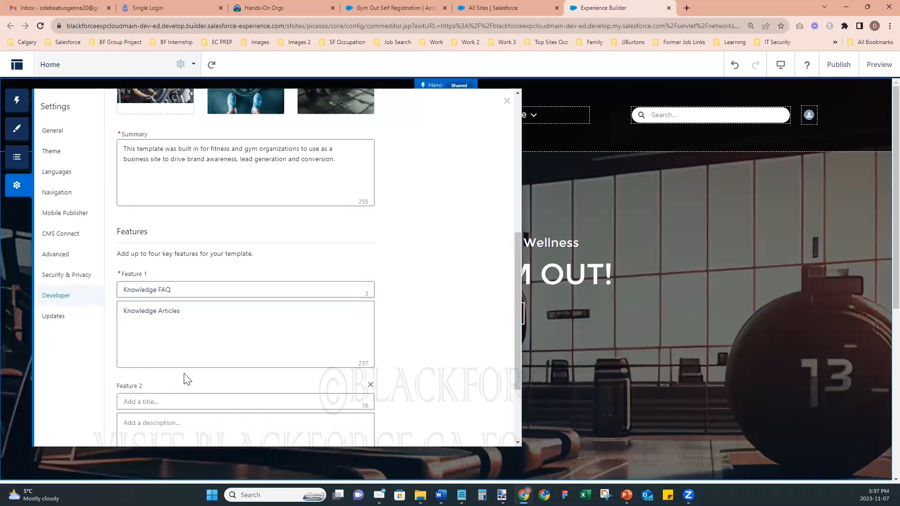
scroll(188, 379, "down", 3)
left_click(153, 289)
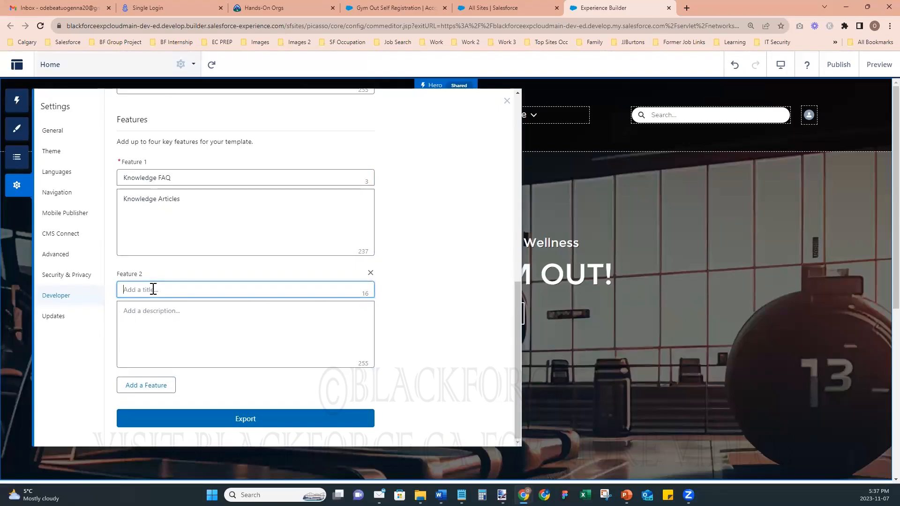
type("Chat Agent")
left_click(267, 388)
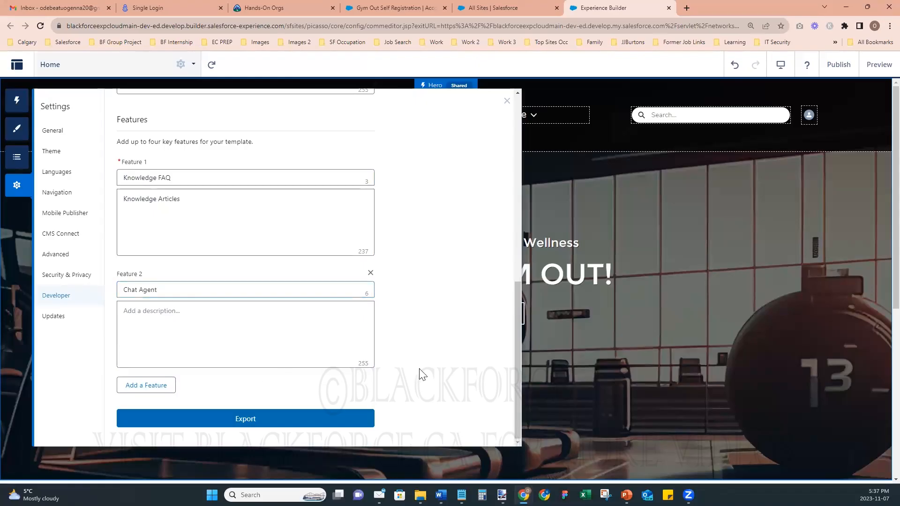
left_click(247, 420)
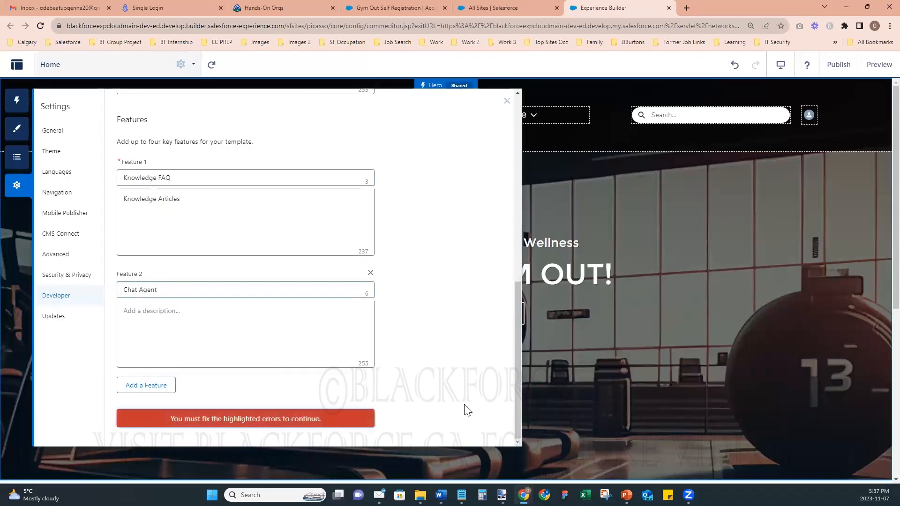
- Give Feature 2 the description 'Chat Agent' and export the template
scroll(466, 405, "up", 6)
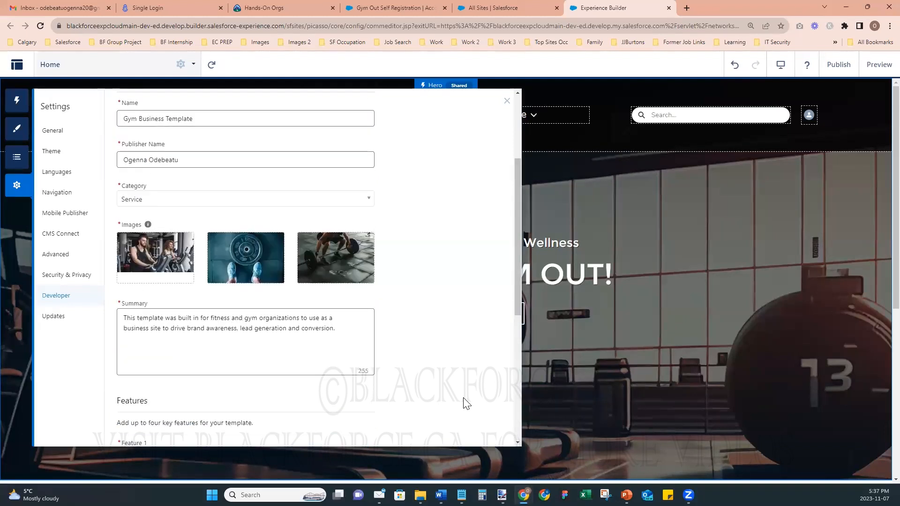
scroll(466, 406, "up", 3)
scroll(448, 349, "down", 9)
left_click(249, 343)
type("Chat Agent")
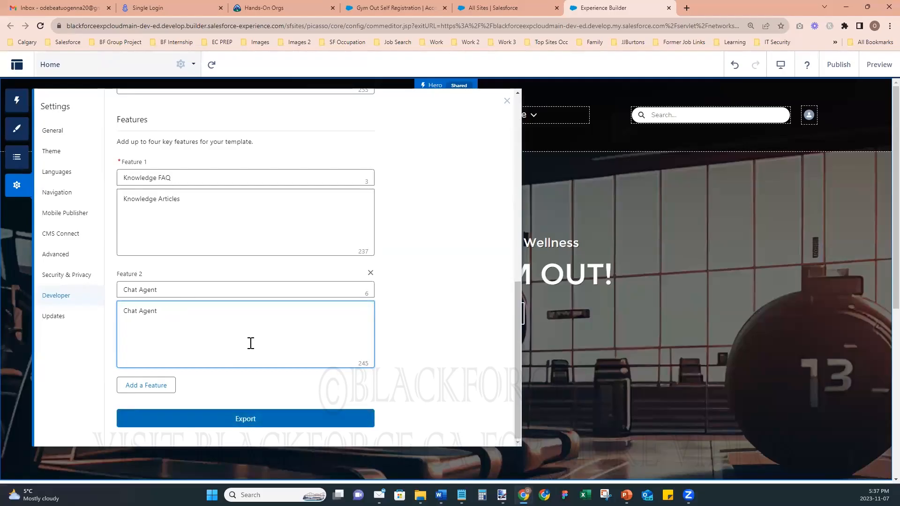
left_click(232, 417)
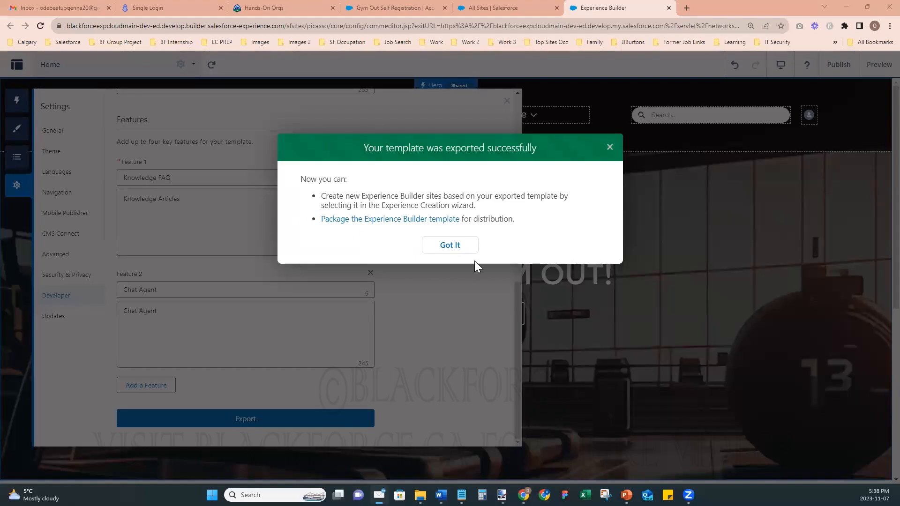
- Dismiss the export success message and close the Settings panel
left_click(453, 247)
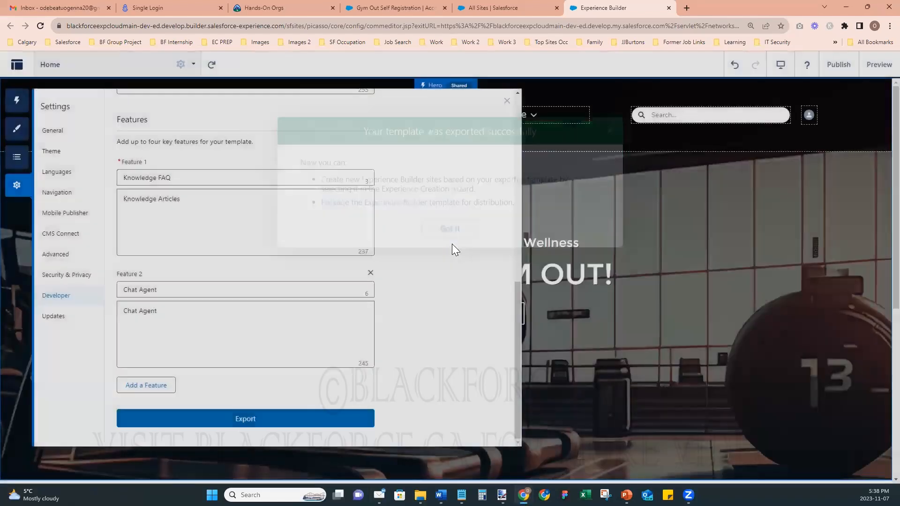
left_click(507, 101)
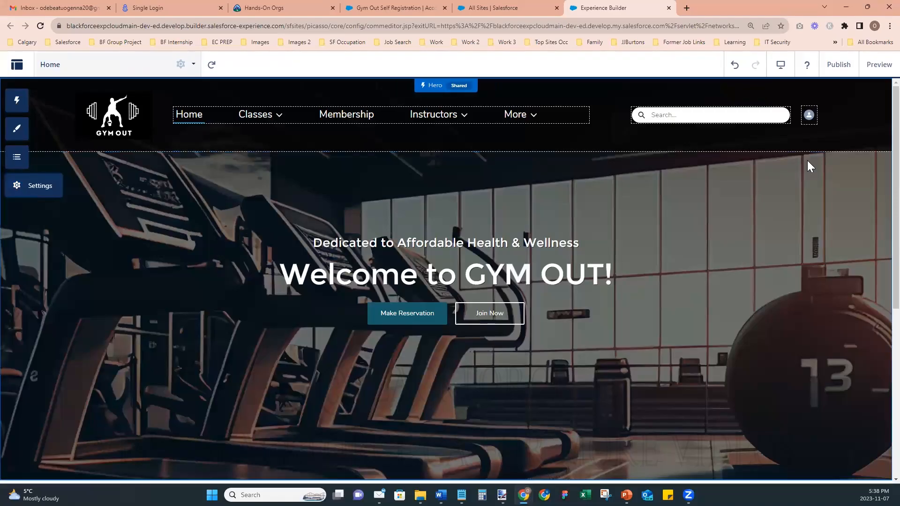
- Start a new site from All Sites and view the Gym Business Template's summary and features
left_click(513, 8)
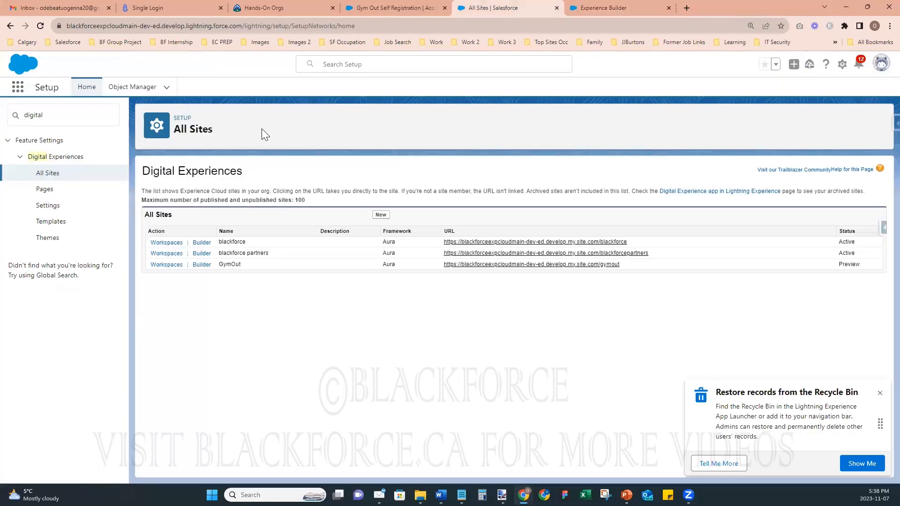
left_click(381, 215)
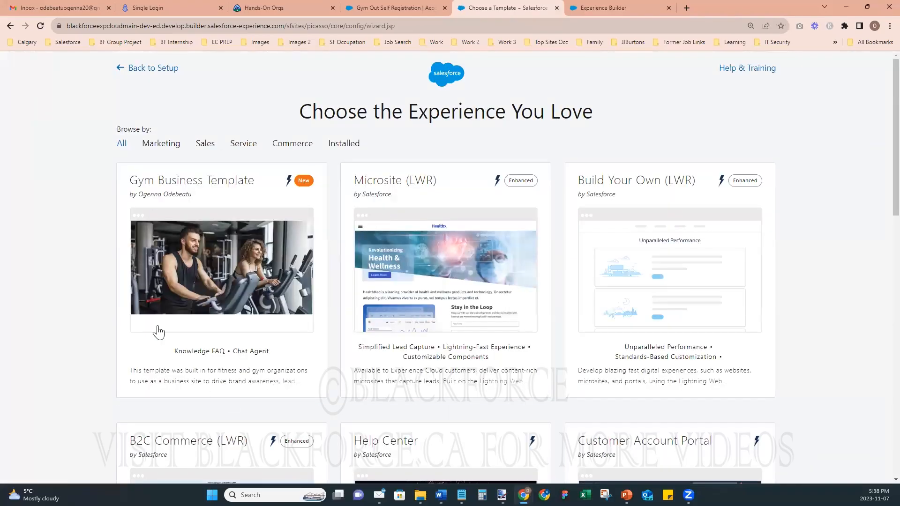
left_click(204, 185)
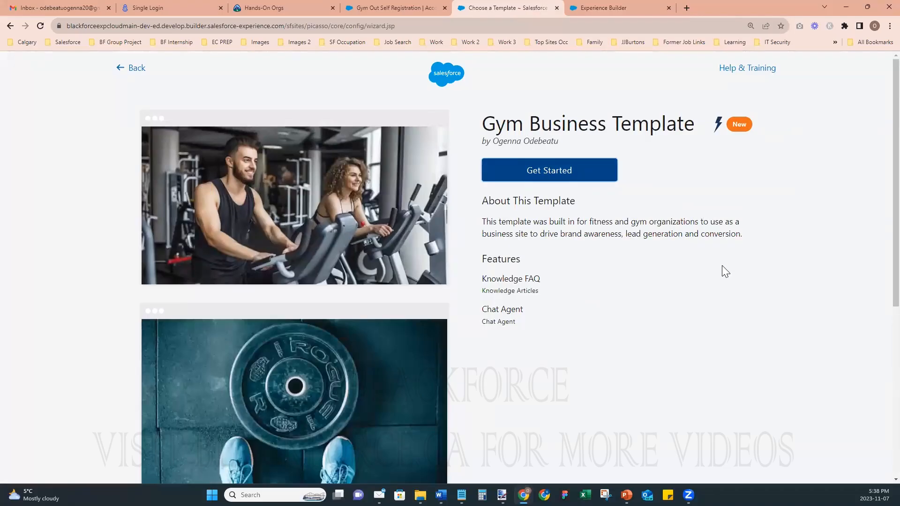
scroll(722, 265, "down", 6)
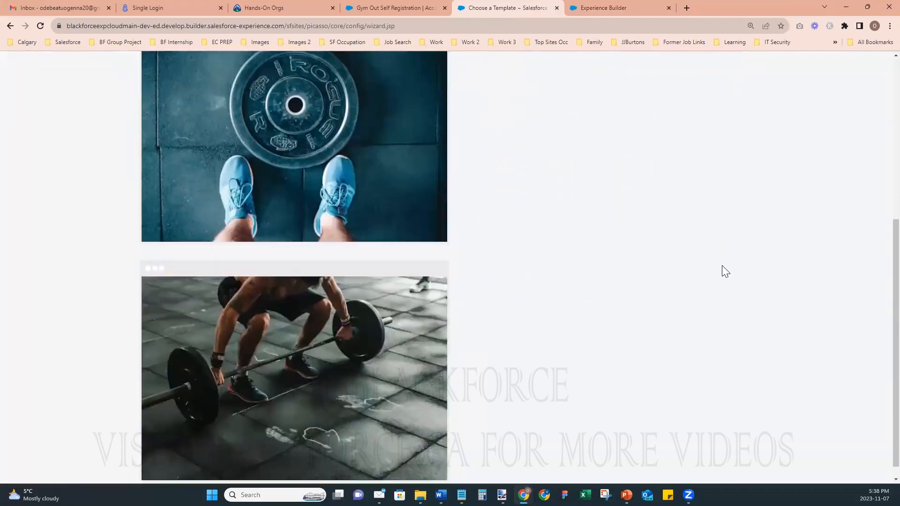
scroll(722, 272, "up", 6)
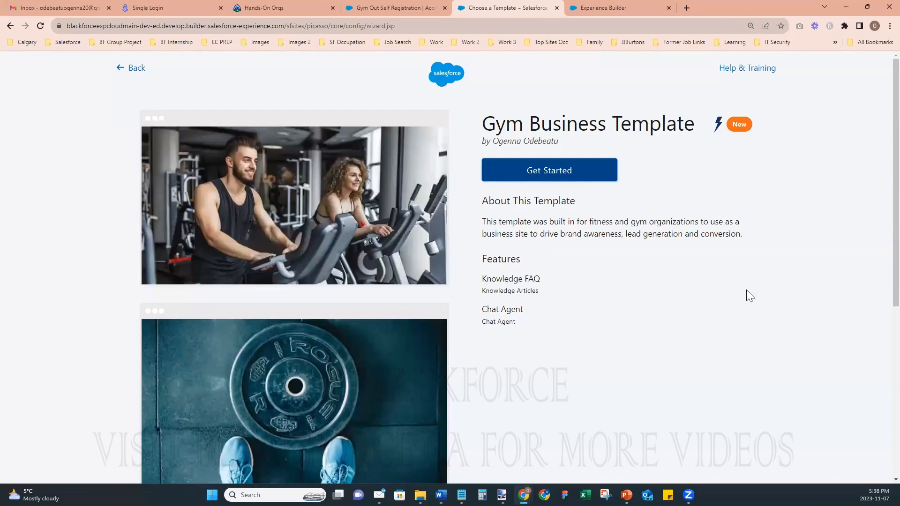
- Create a site named gymversion2 from the Gym Business Template, using the same name for its URL
left_click(561, 171)
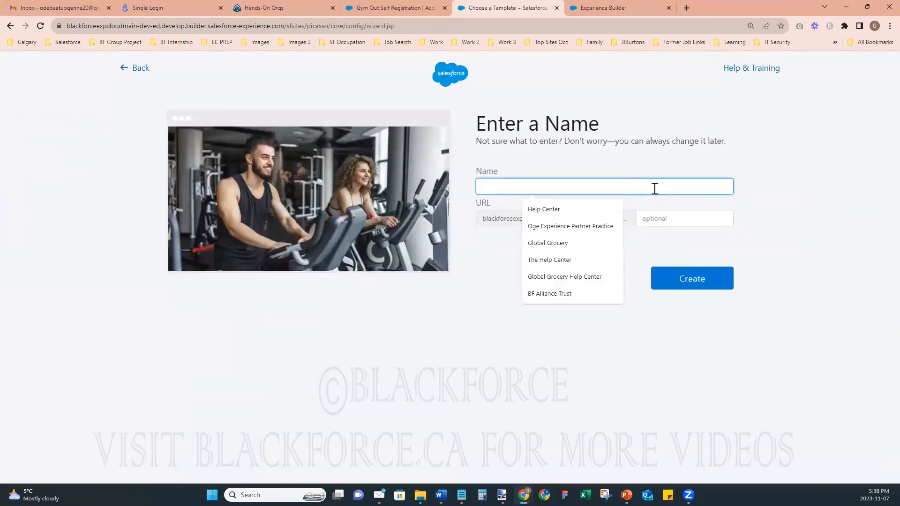
type("gym")
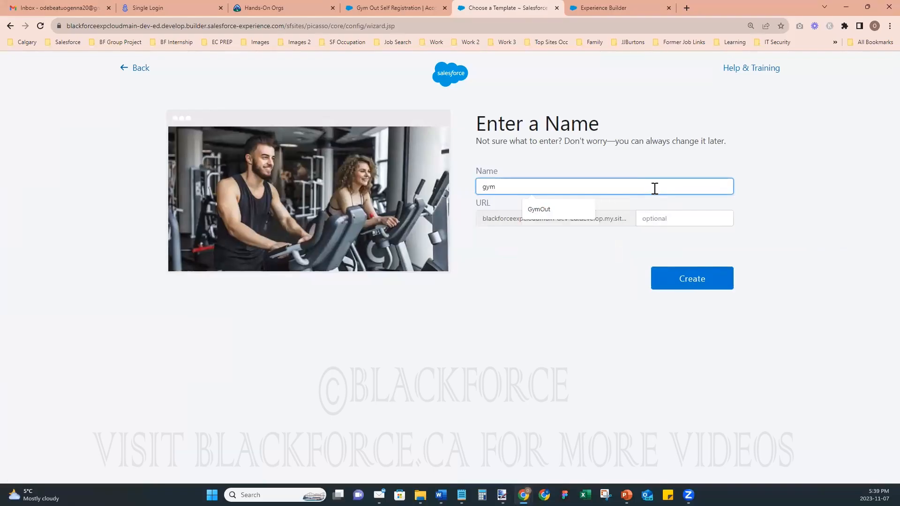
type("version2")
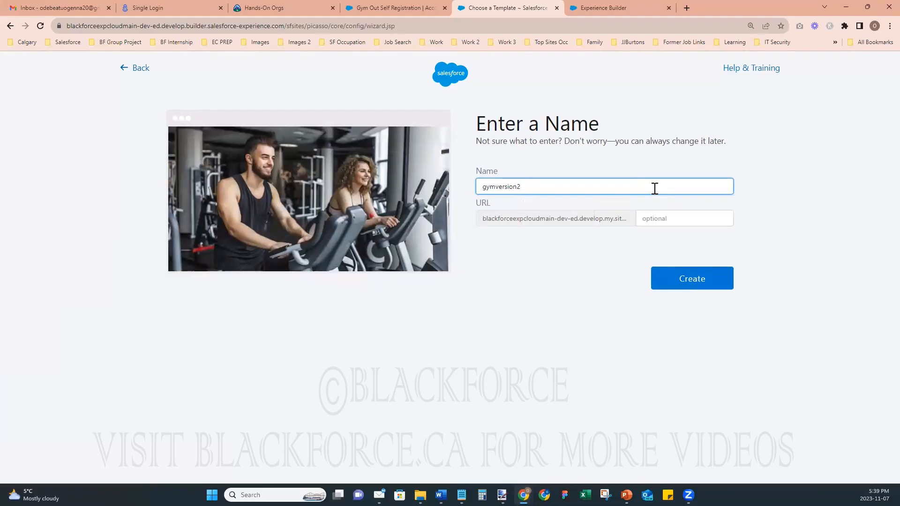
key("ctrl+a")
key("ctrl+c")
key("Tab")
key("ctrl+v")
left_click(701, 266)
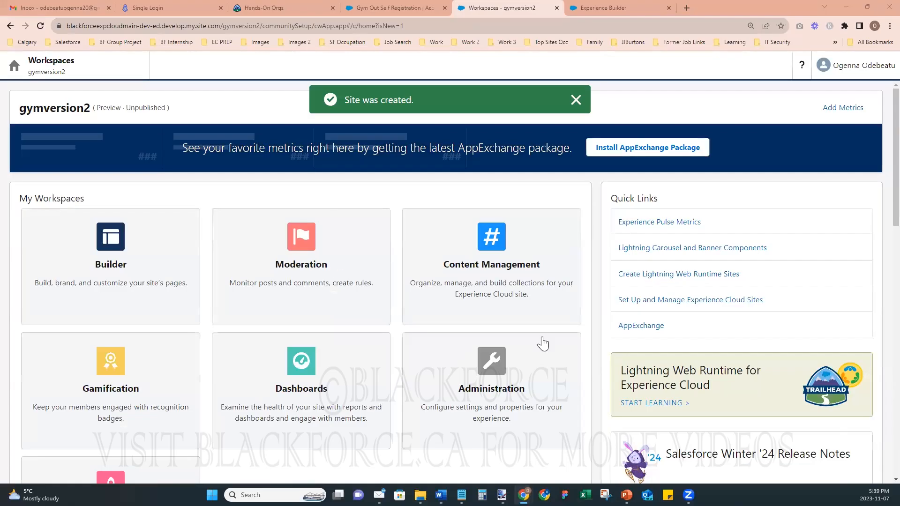
- Close the old builder, open gymversion2 in Experience Builder, review its GYM OUT home page, then minimize the browser
left_click(668, 8)
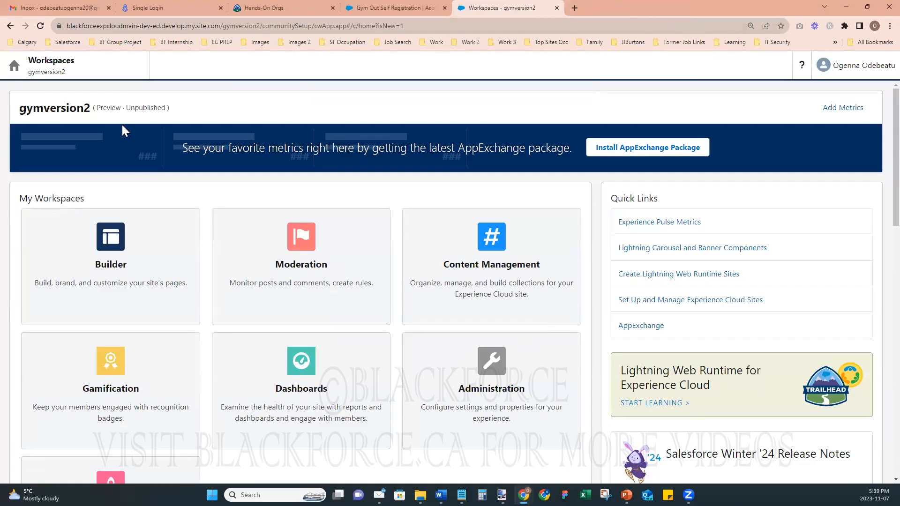
left_click(112, 278)
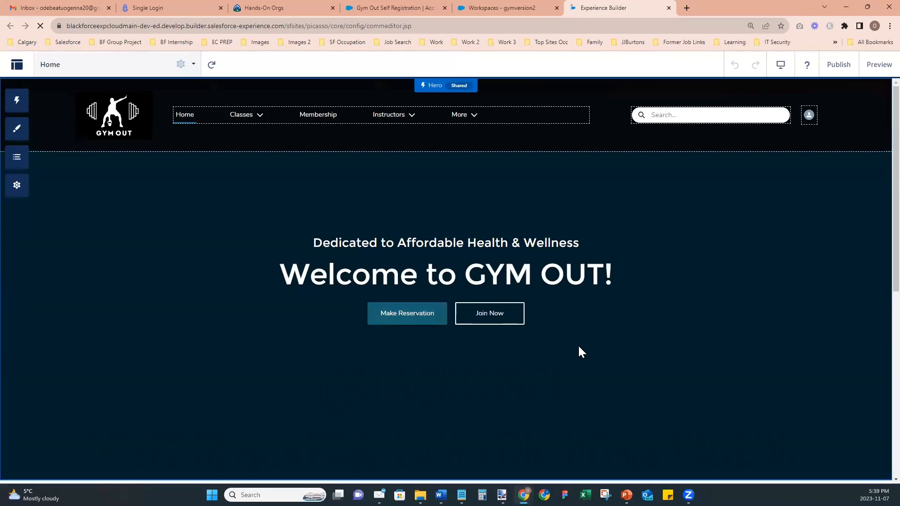
scroll(667, 236, "down", 4)
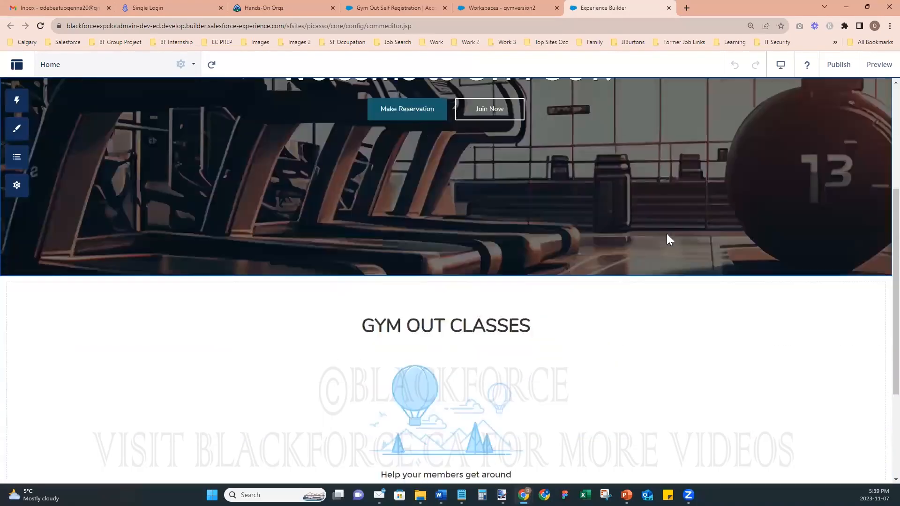
scroll(668, 235, "down", 3)
scroll(667, 235, "up", 5)
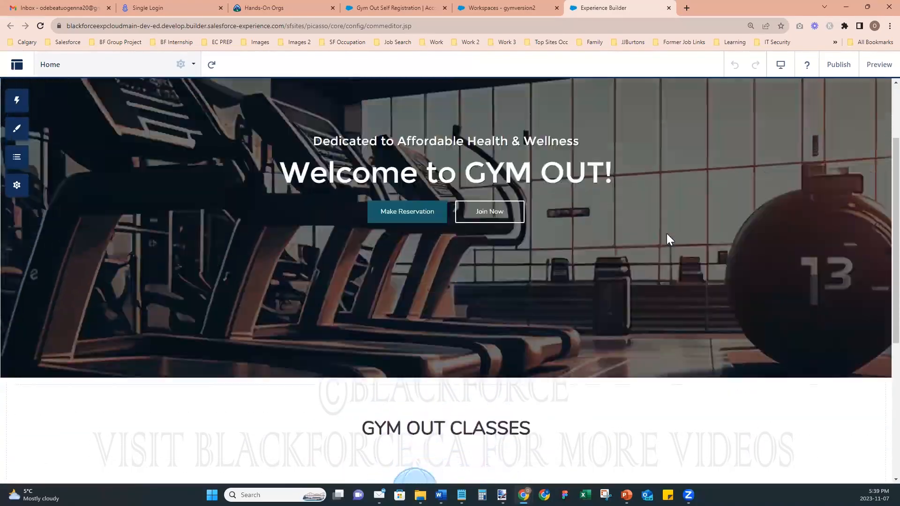
scroll(667, 234, "up", 2)
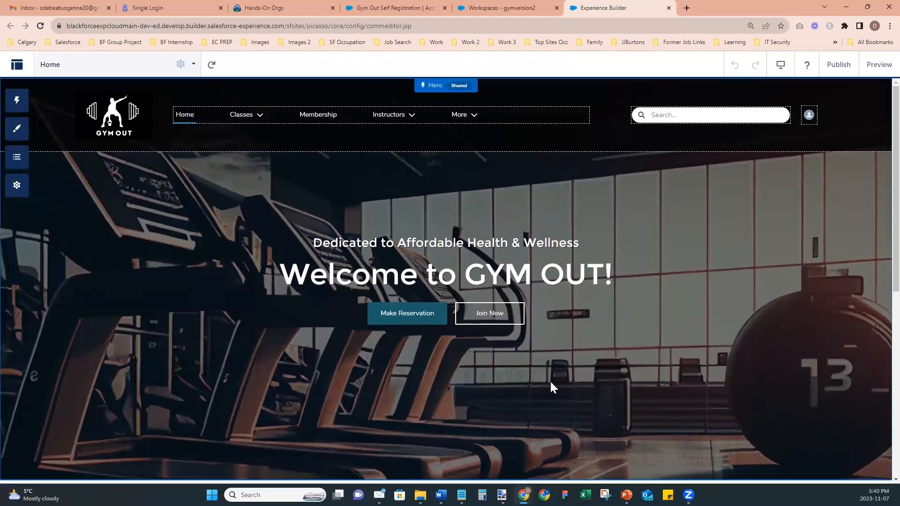
scroll(610, 384, "down", 7)
scroll(610, 381, "up", 7)
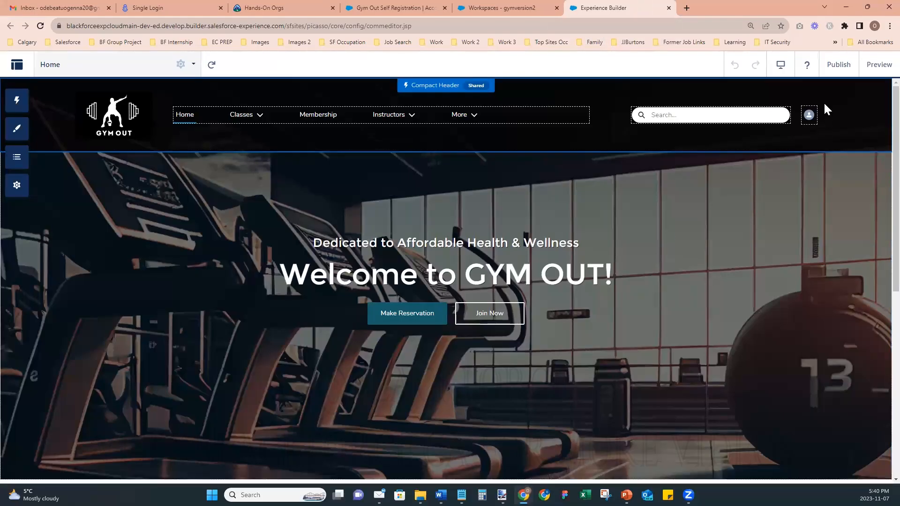
left_click(847, 9)
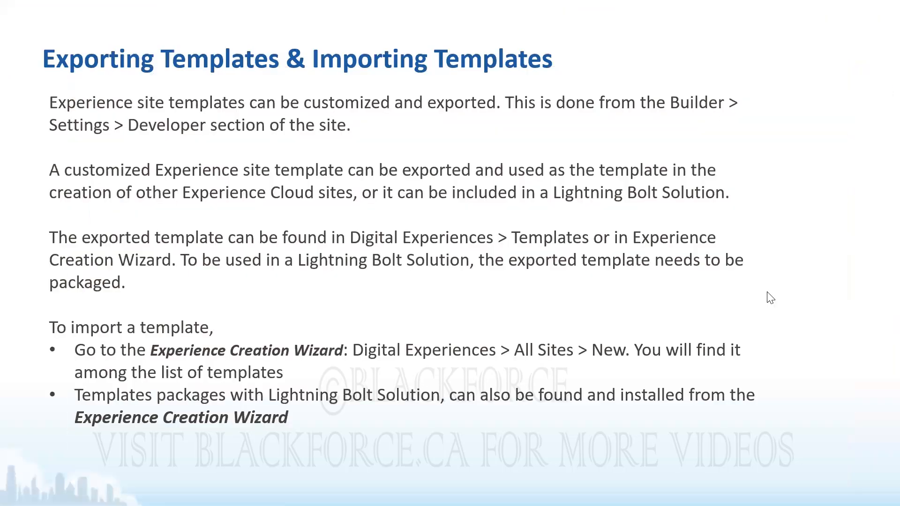
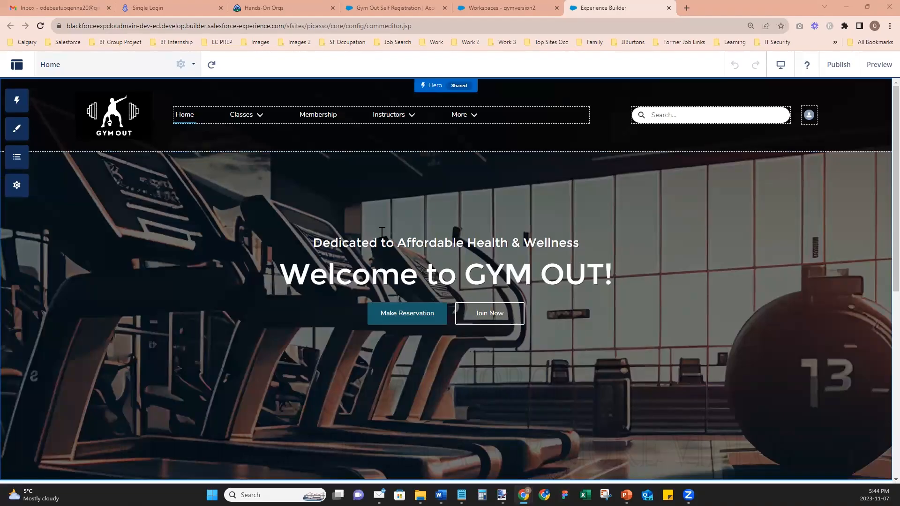
- In a new tab, search Google for 'gym image' and view the Images results
left_click(687, 8)
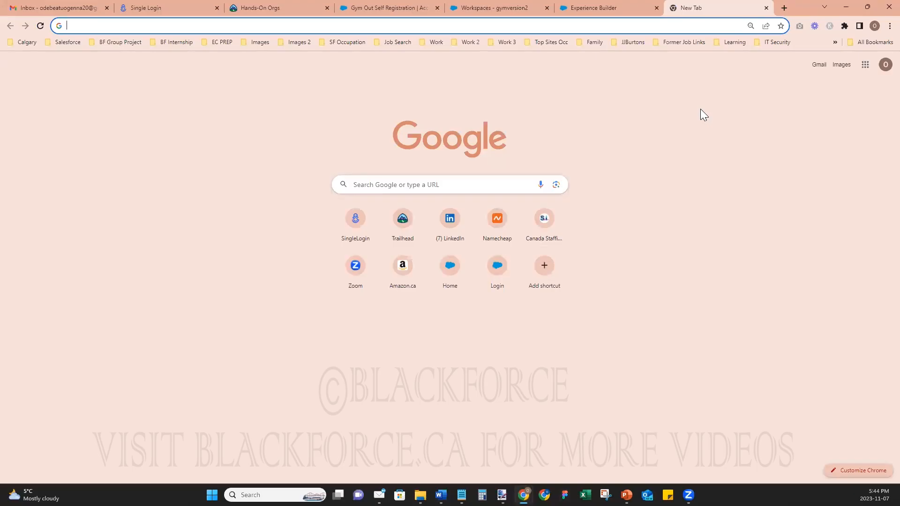
type("gym image")
key("Return")
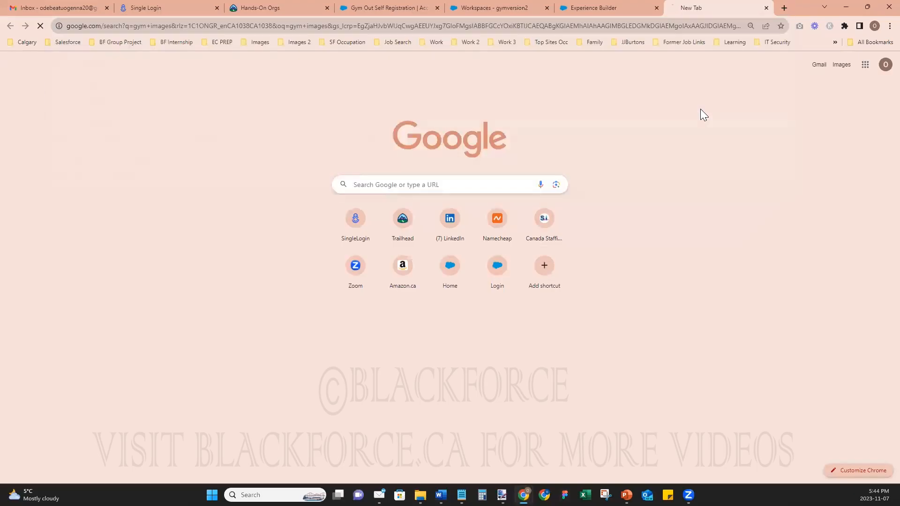
left_click(166, 113)
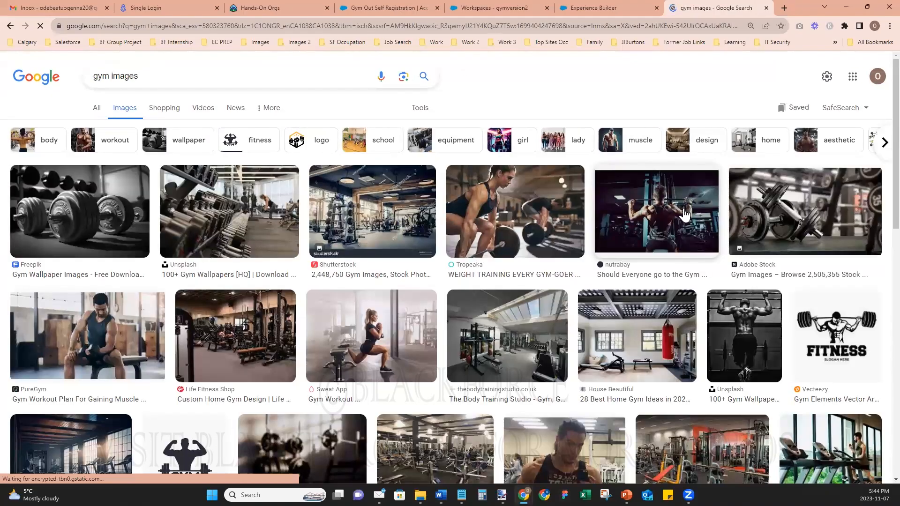
right_click(344, 177)
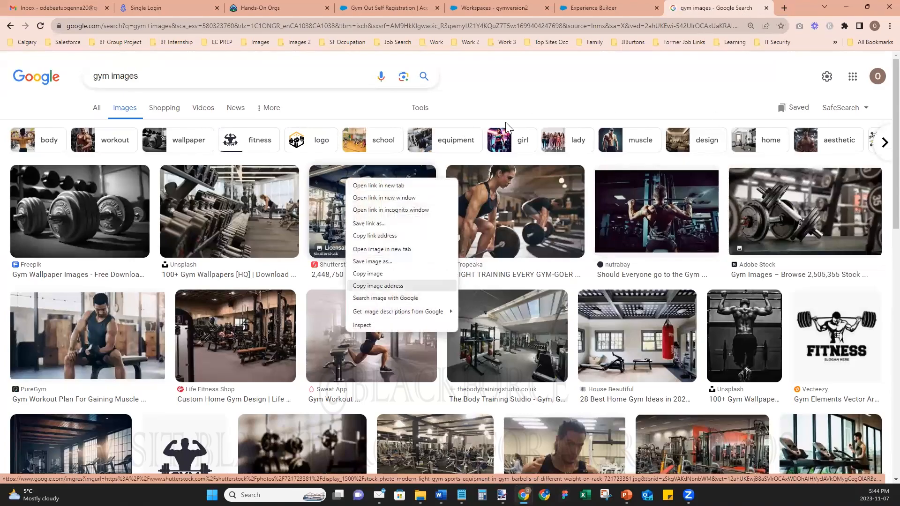
left_click(609, 69)
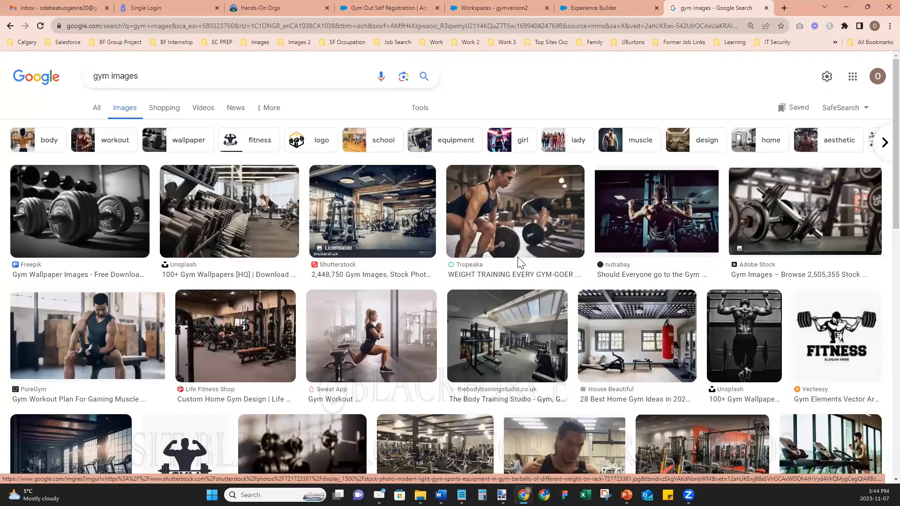
- Open freeimages.com and Unsplash in two new browser tabs
left_click(784, 7)
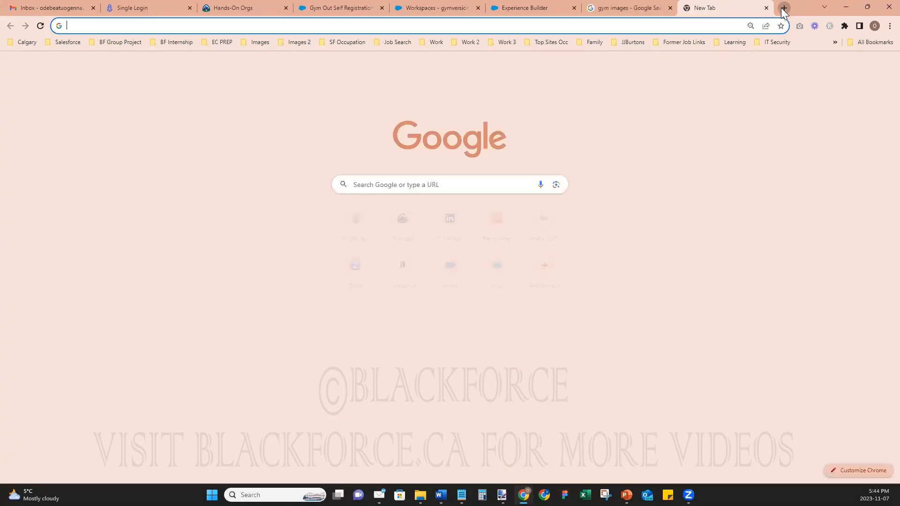
type("free")
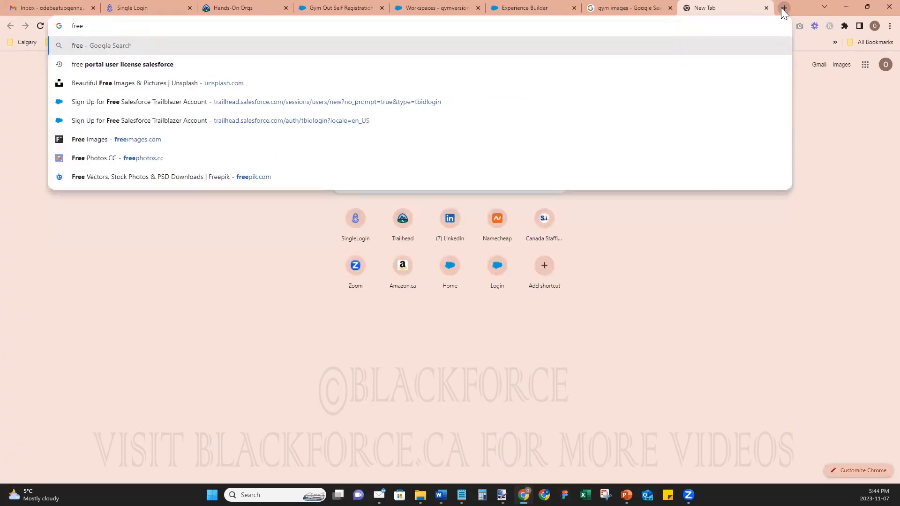
type("images.com")
key("Return")
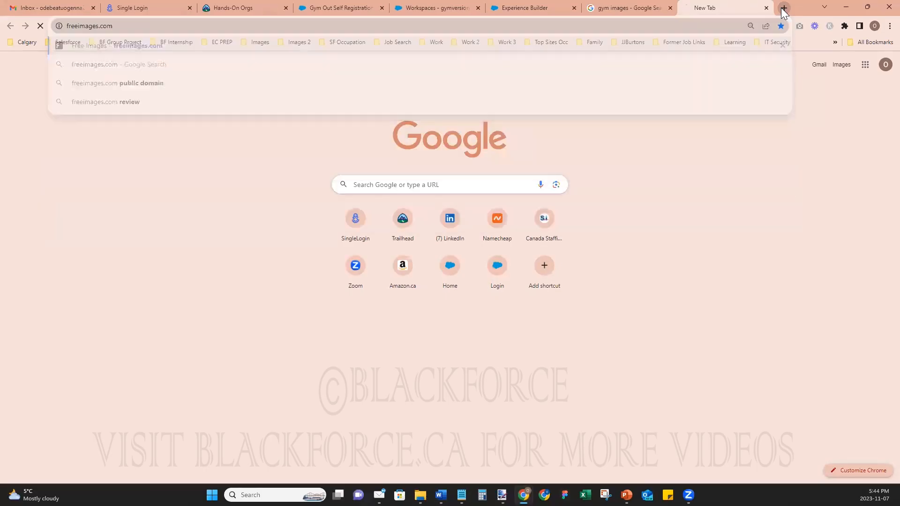
left_click(782, 8)
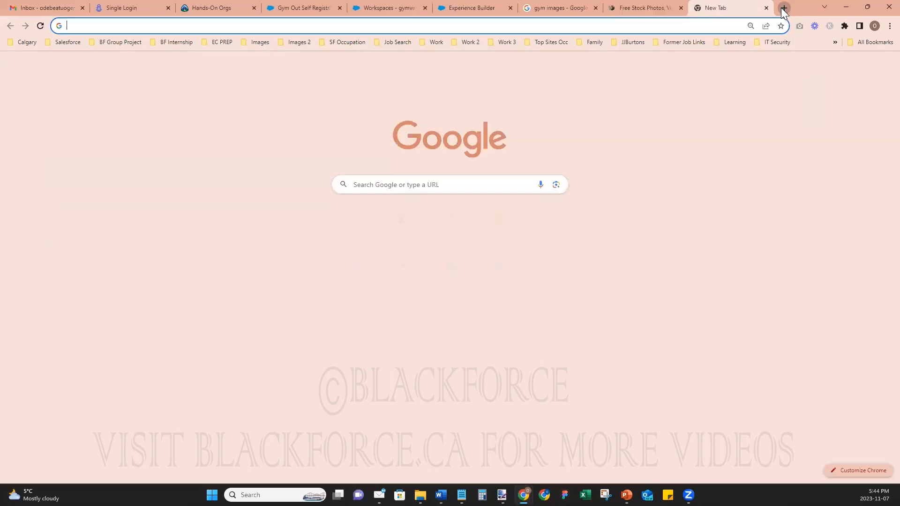
type("unsp")
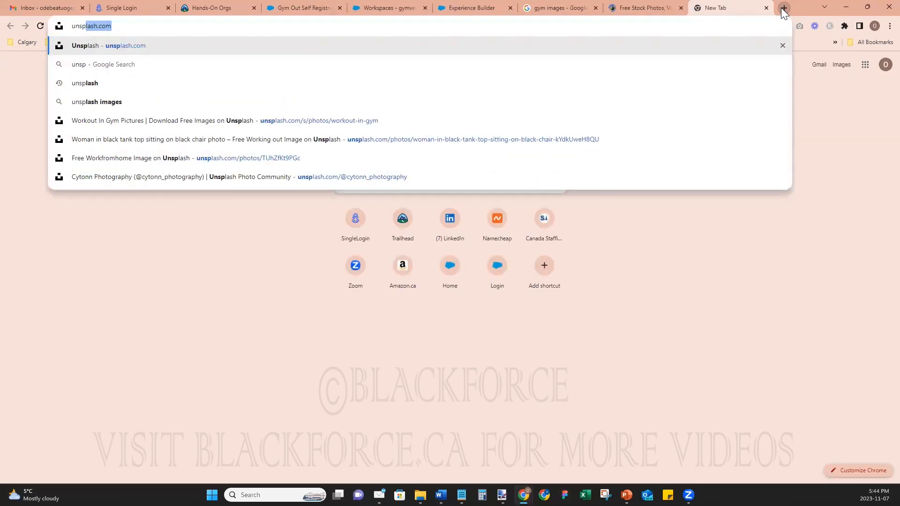
key("Return")
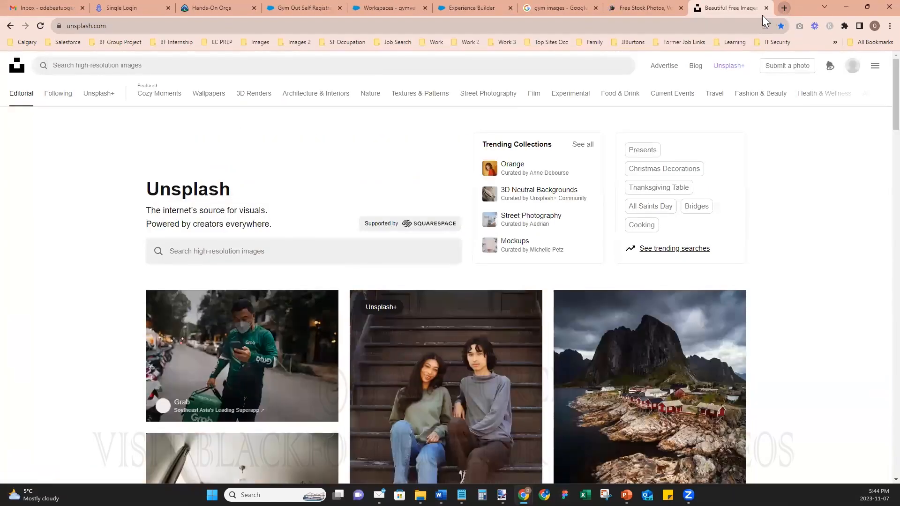
- Look through the saved bookmark folders, including IT Security, then close them
left_click(836, 42)
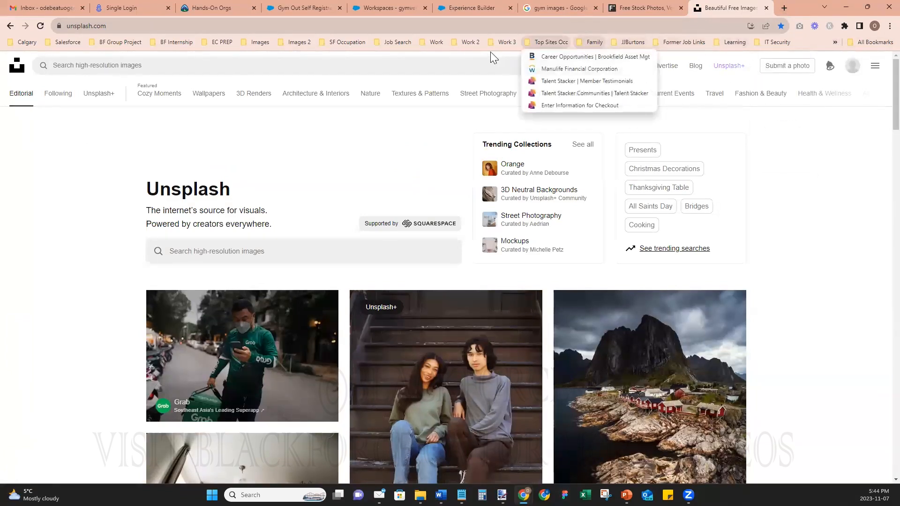
mouse_move(857, 42)
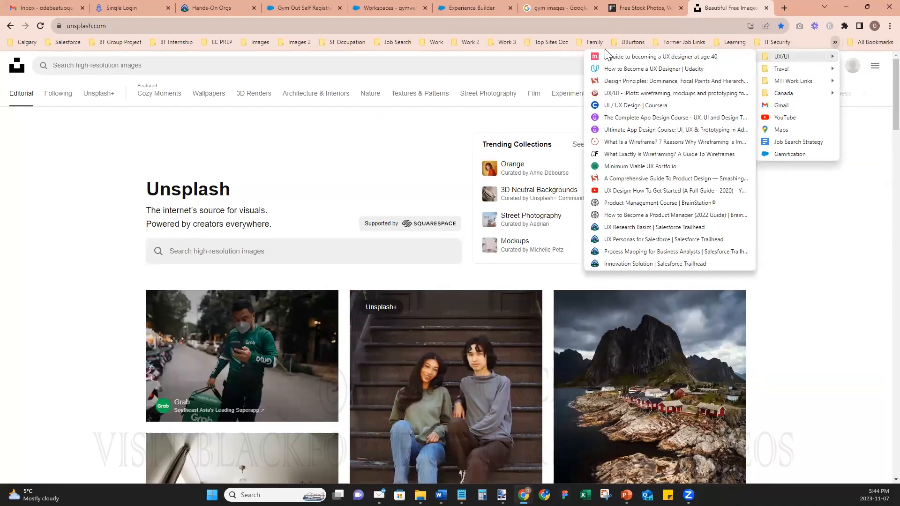
mouse_move(387, 42)
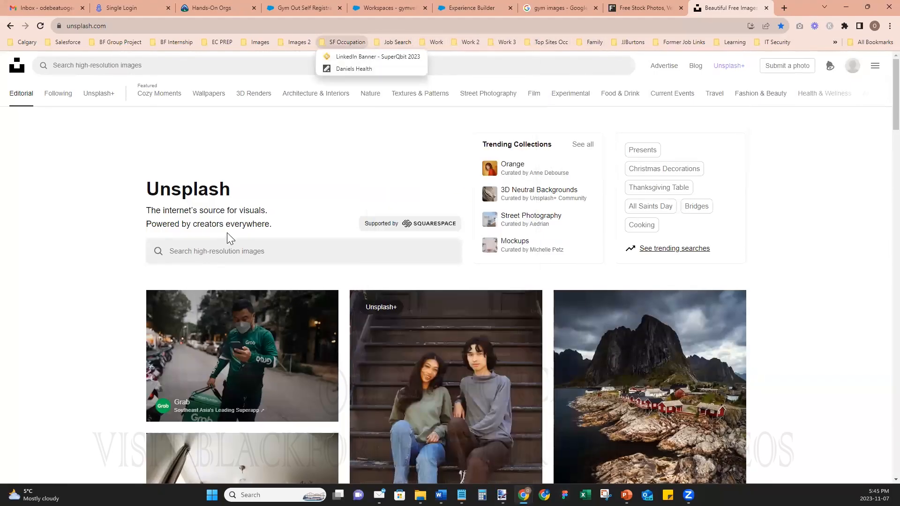
left_click(319, 169)
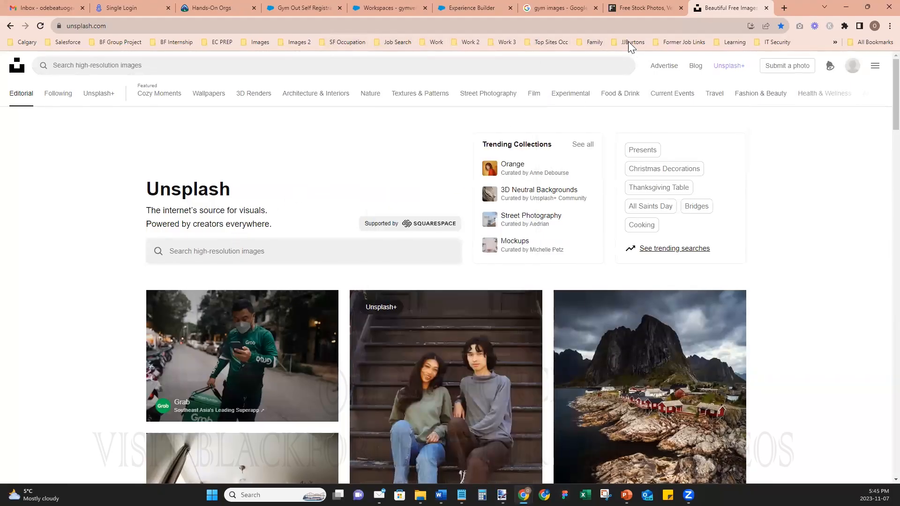
left_click(776, 43)
left_click(837, 43)
mouse_move(824, 60)
mouse_move(798, 82)
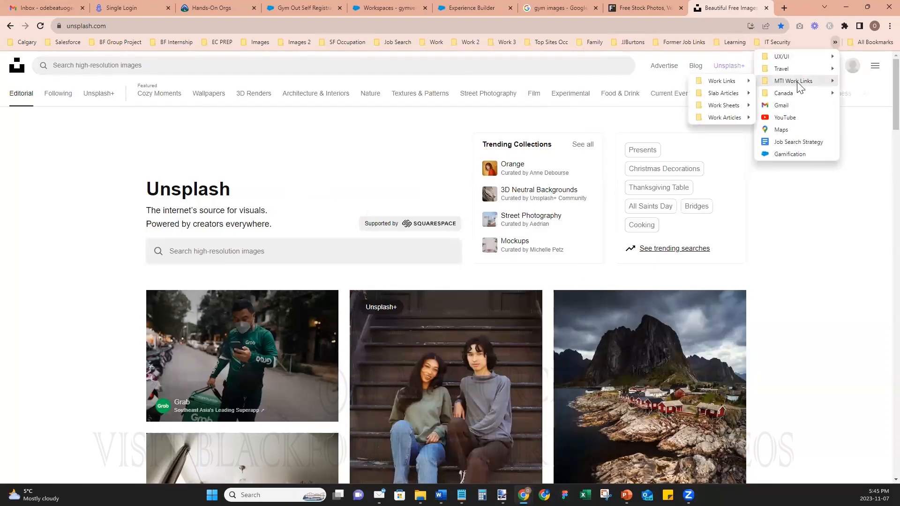
left_click(566, 129)
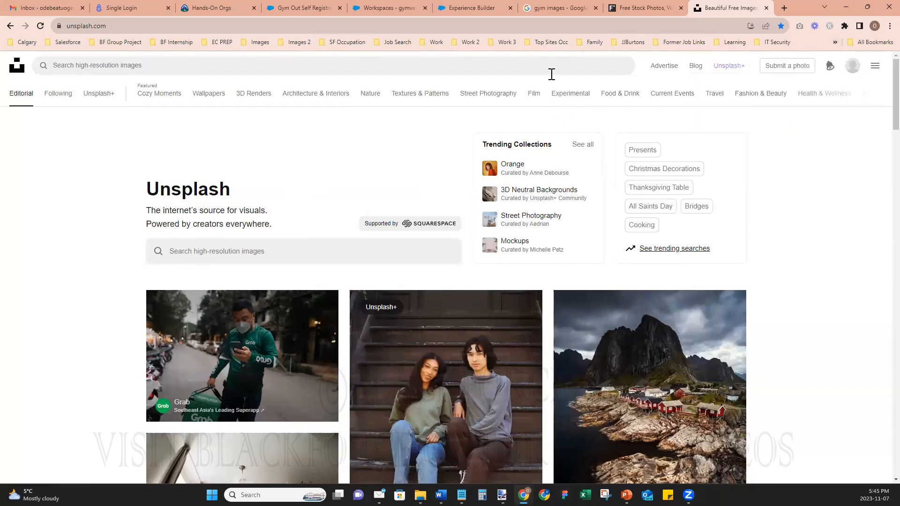
- Scroll through the freeimages.com page, then return to the Unsplash home page and its search bar
left_click(657, 10)
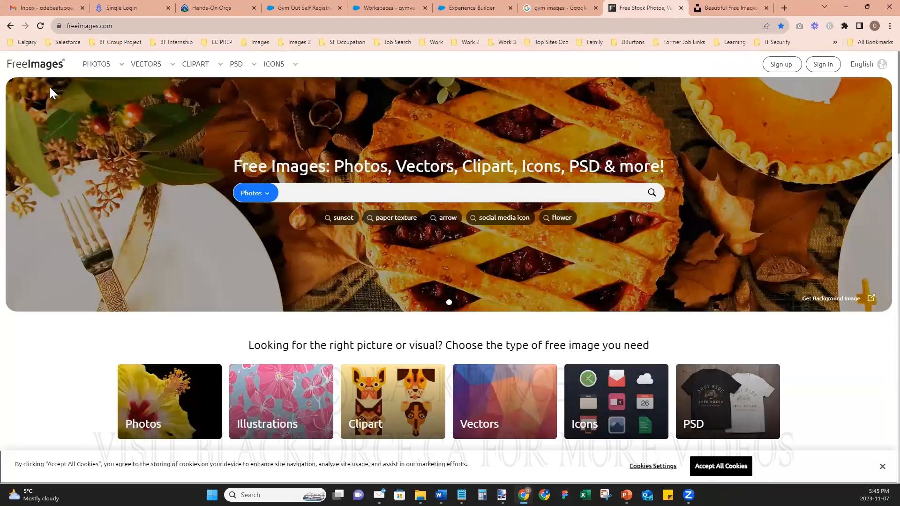
scroll(521, 341, "down", 15)
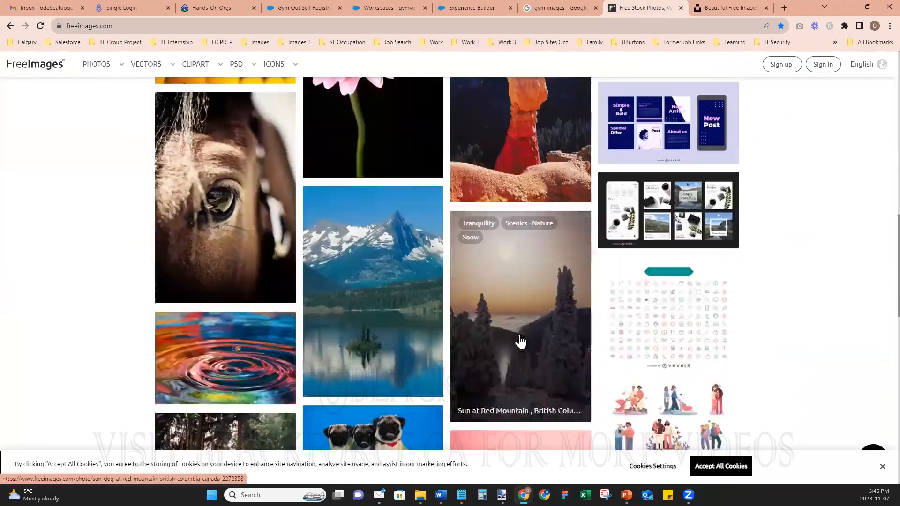
scroll(520, 341, "down", 10)
left_click(721, 13)
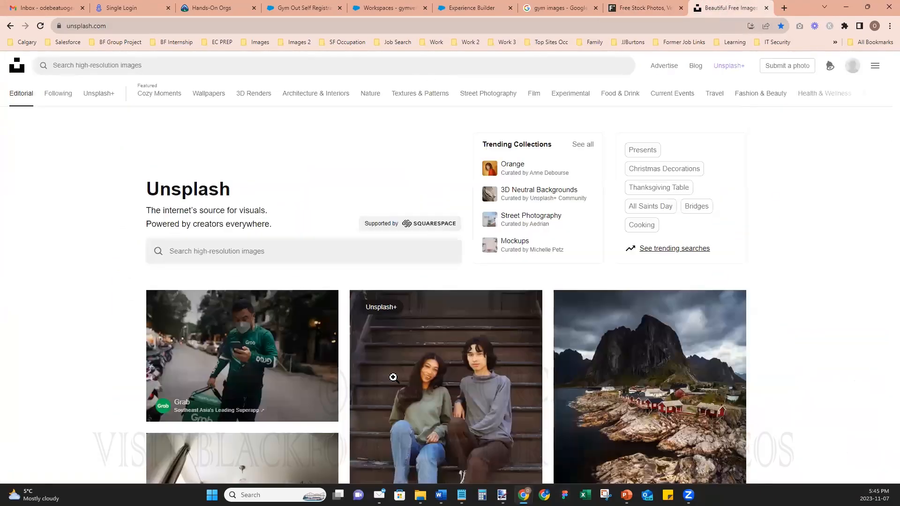
scroll(762, 384, "down", 6)
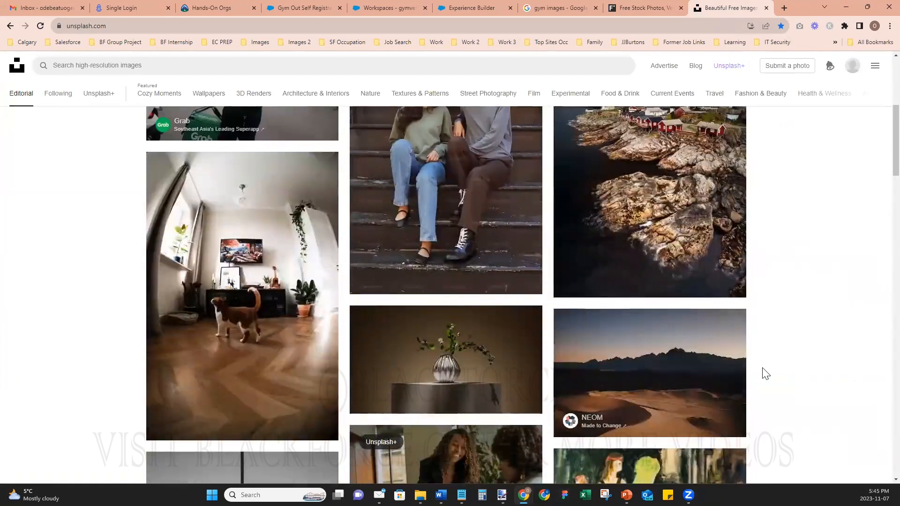
scroll(763, 372, "down", 6)
scroll(282, 138, "up", 20)
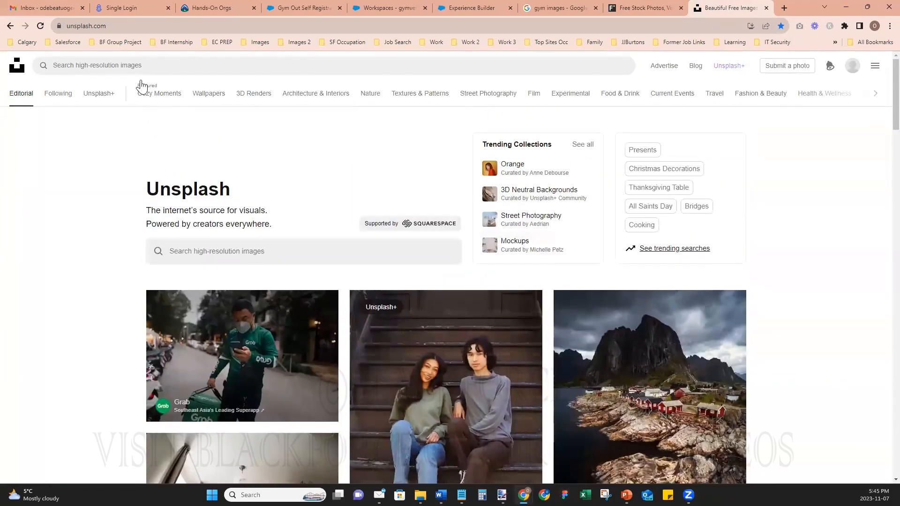
left_click(132, 66)
left_click(816, 163)
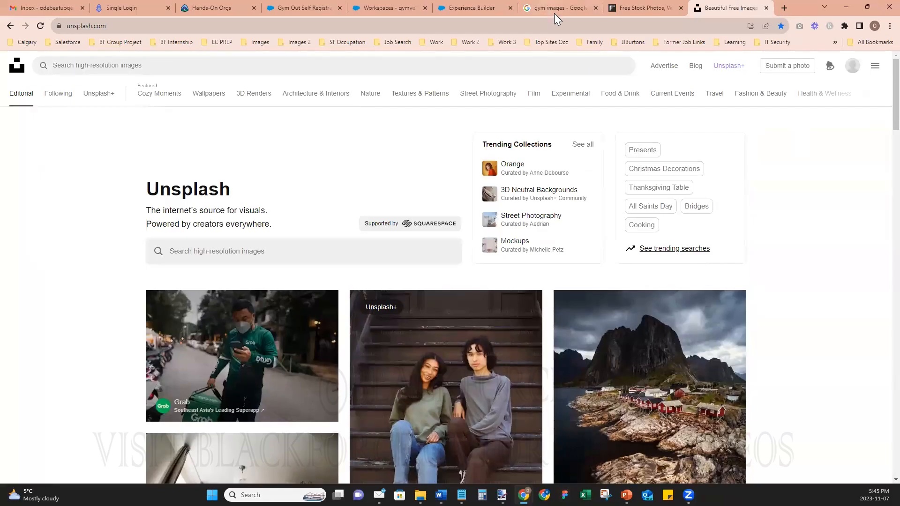